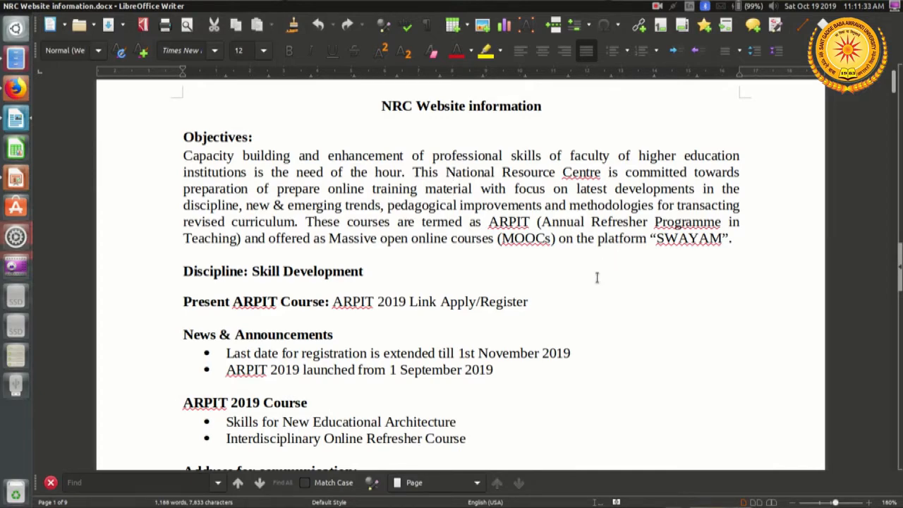
Step: Review the homepage text and About Us content in the NRC Website information document
scroll(596, 277, "down", 1)
scroll(596, 279, "down", 2)
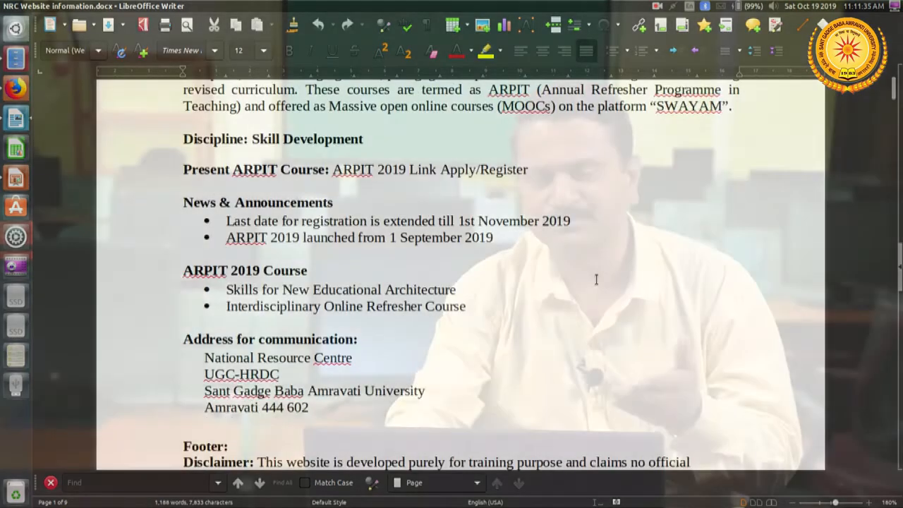
scroll(595, 279, "down", 1)
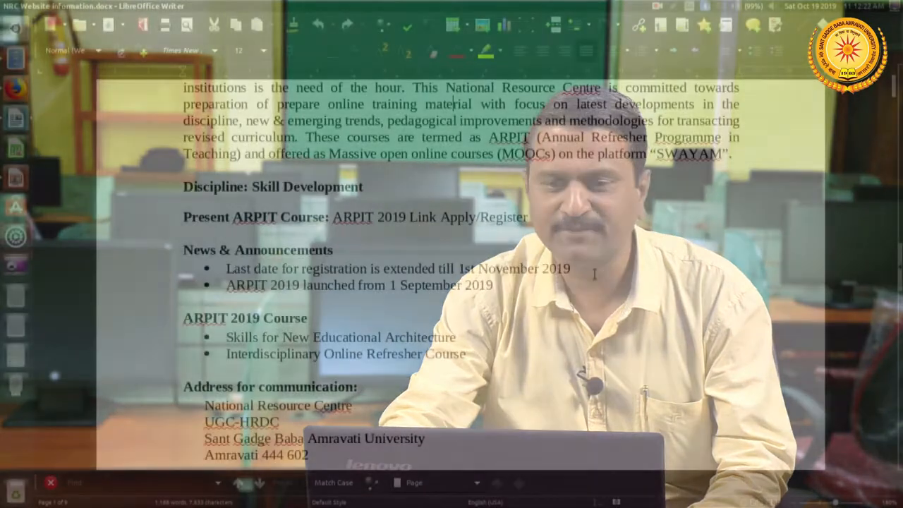
scroll(594, 274, "down", 15)
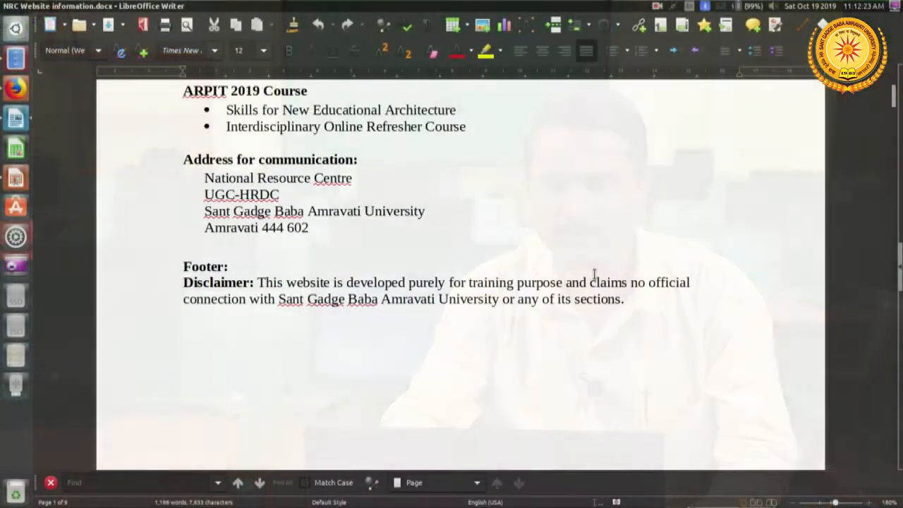
scroll(592, 275, "down", 8)
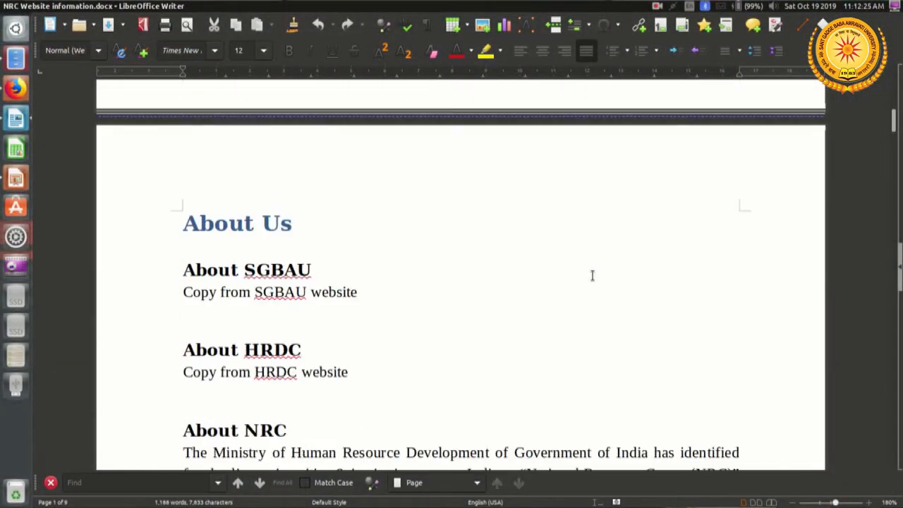
scroll(592, 275, "down", 1)
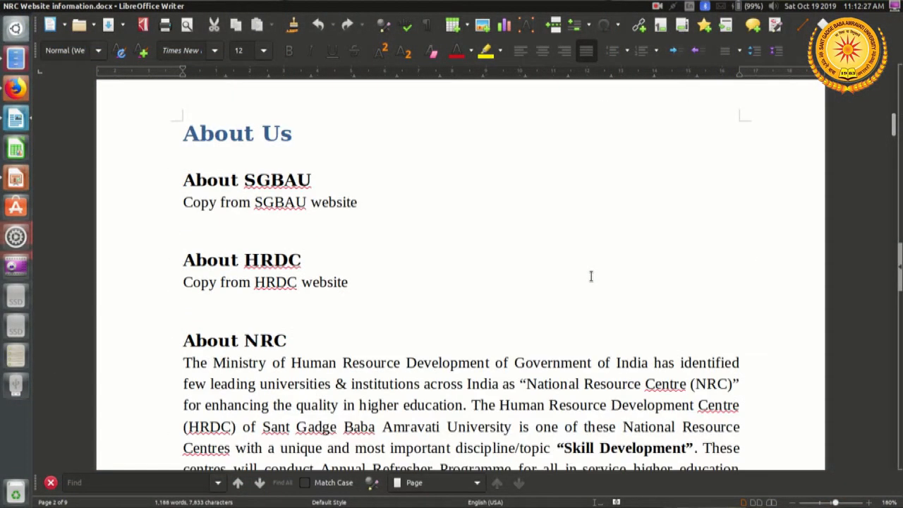
scroll(590, 276, "down", 20)
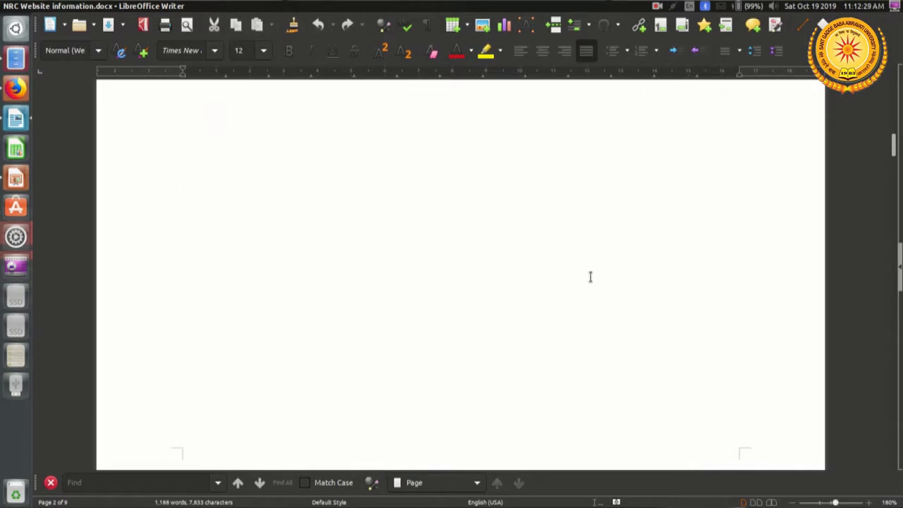
scroll(590, 277, "down", 6)
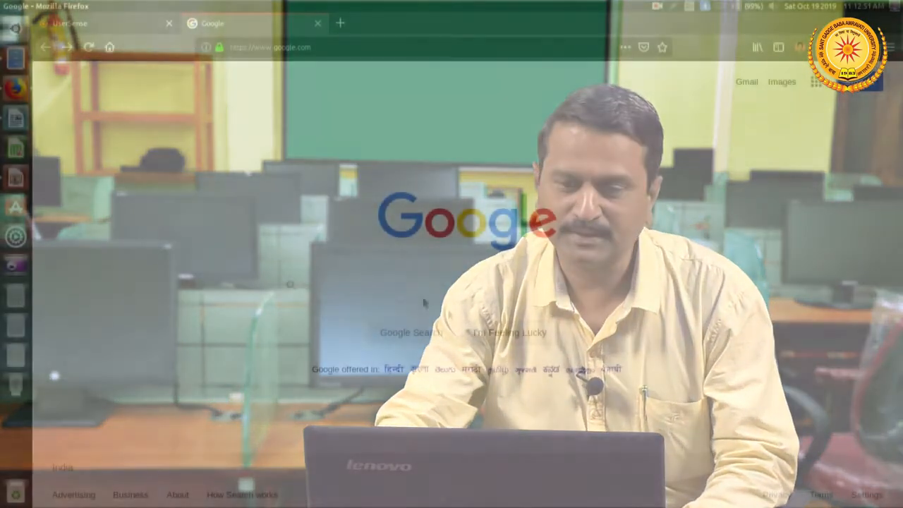
Step: Search Google for "google sites" in Firefox and open the Google Sites sign-in page
left_click(408, 286)
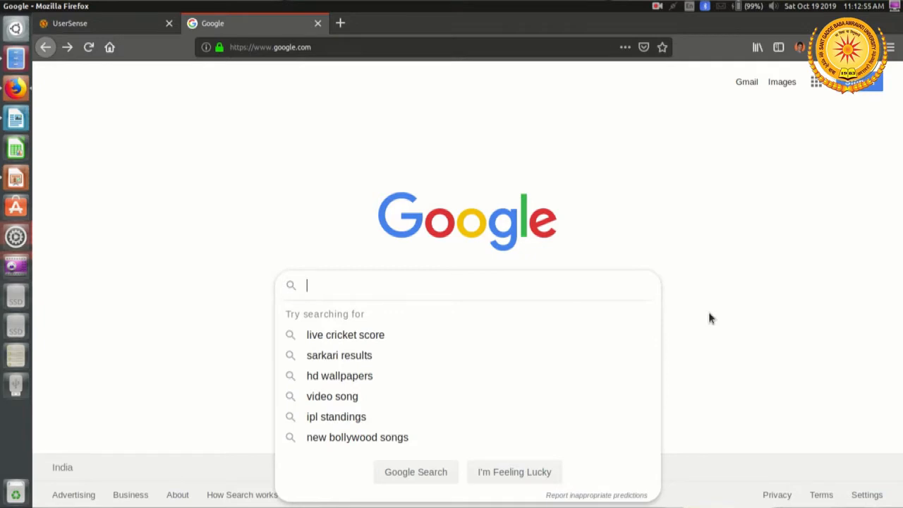
type("google")
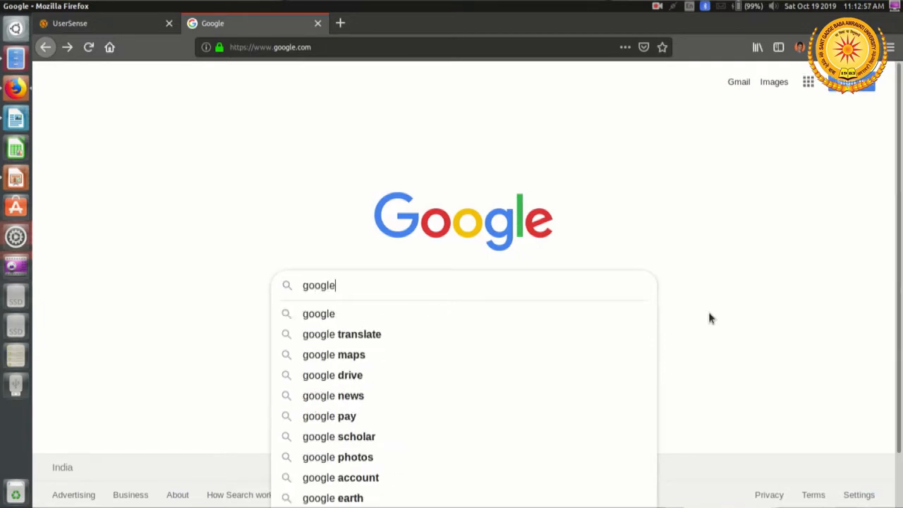
type(" sites")
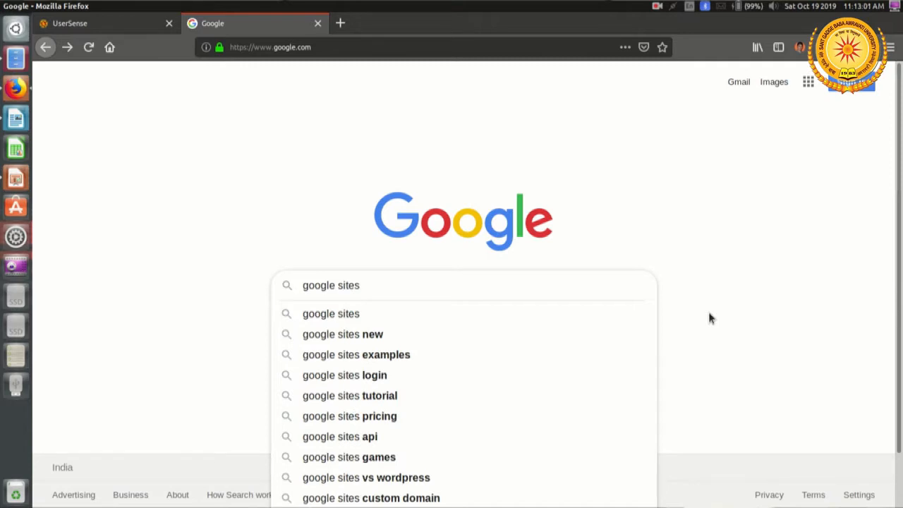
key("Return")
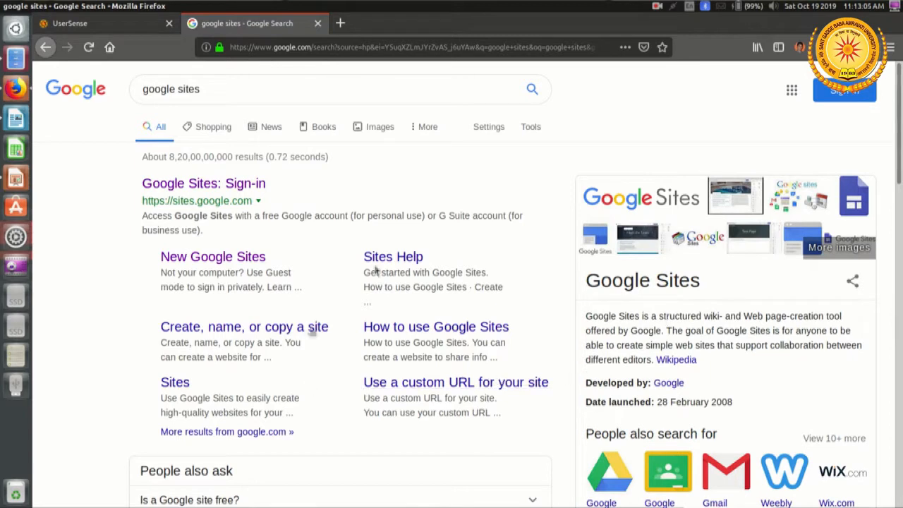
left_click(229, 187)
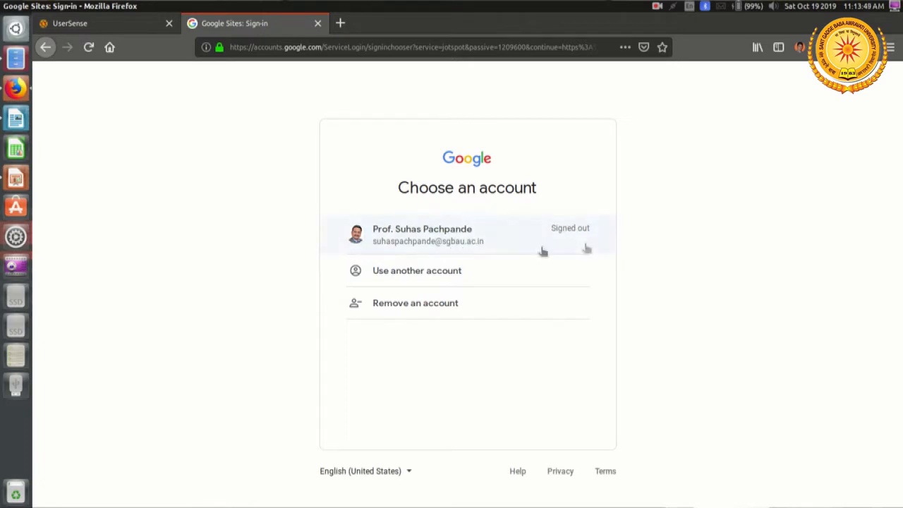
Step: Sign in to Google Sites with the listed university account by entering its account password
left_click(442, 247)
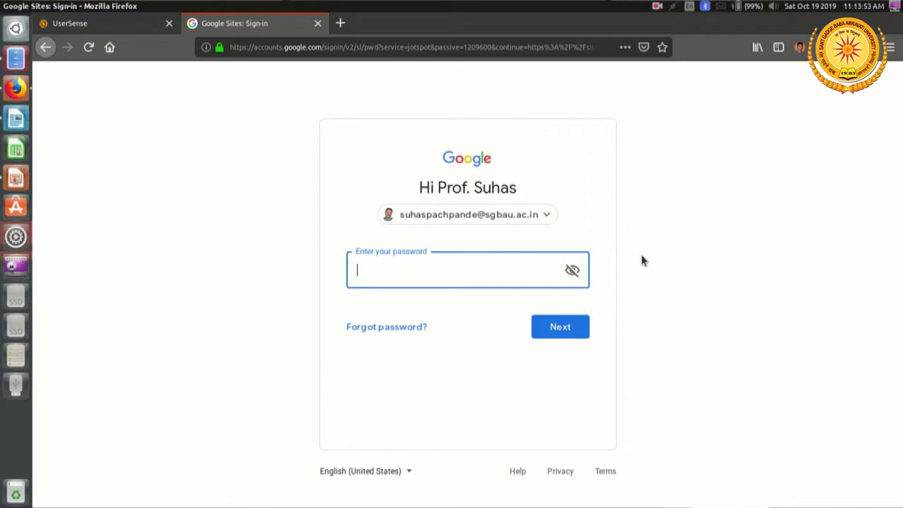
type("••••••••")
left_click(557, 336)
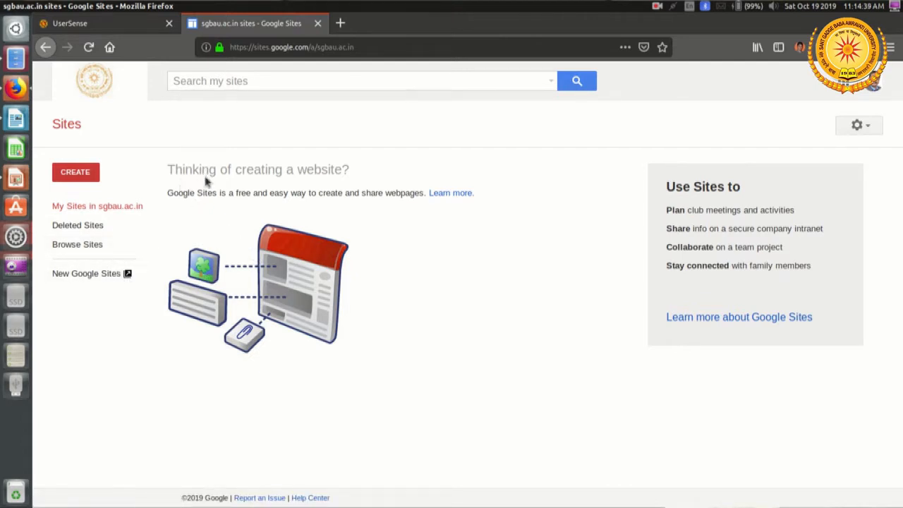
Step: Create a website in new Sites and name the site document nrcsgbau
left_click(77, 178)
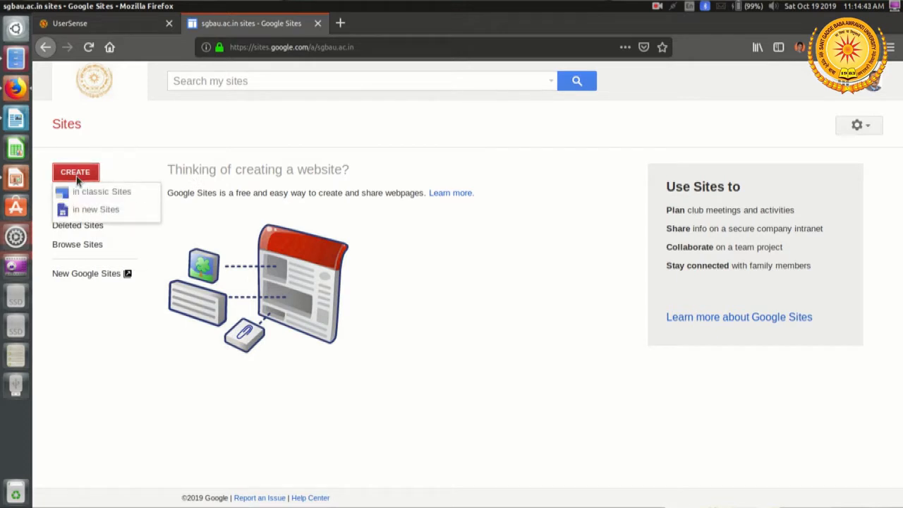
left_click(123, 211)
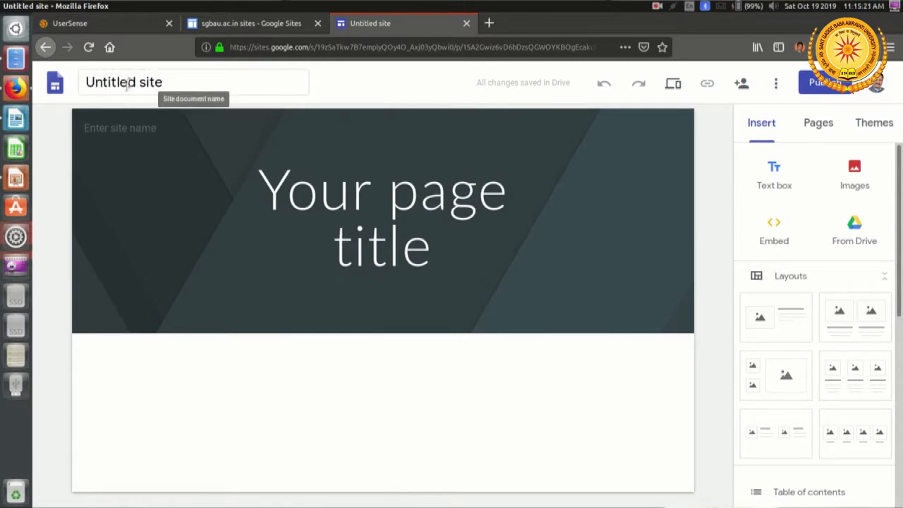
left_click(178, 82)
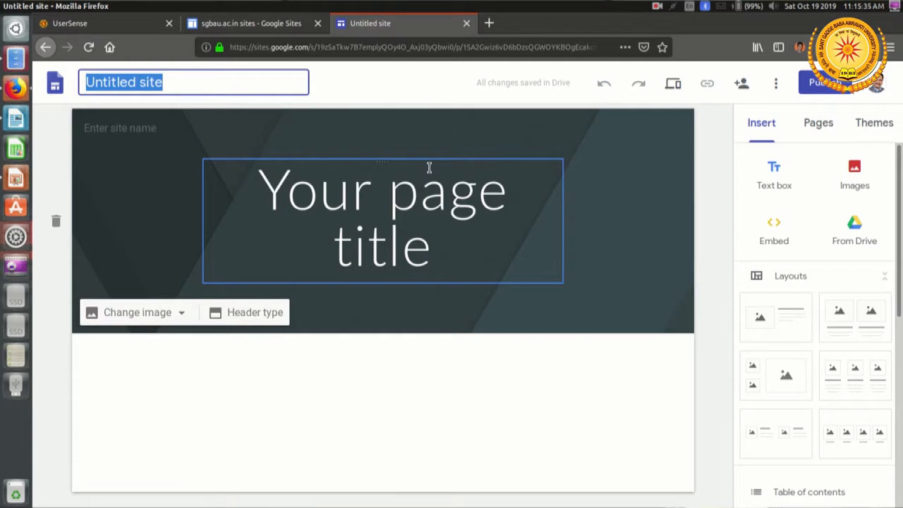
type("n")
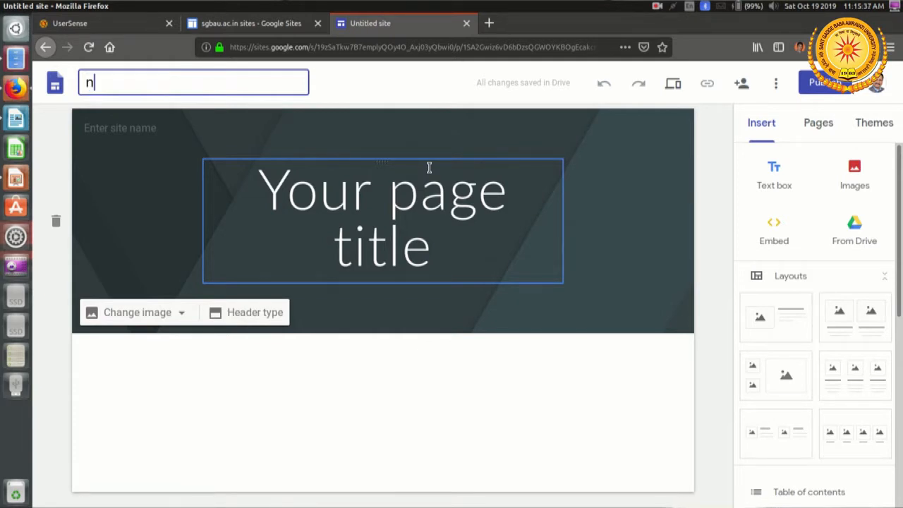
type("rcsgbau")
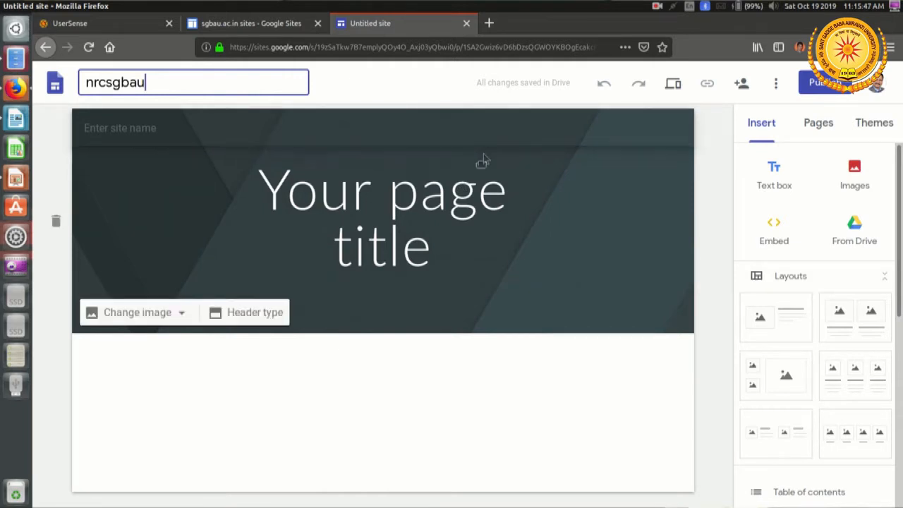
left_click(557, 395)
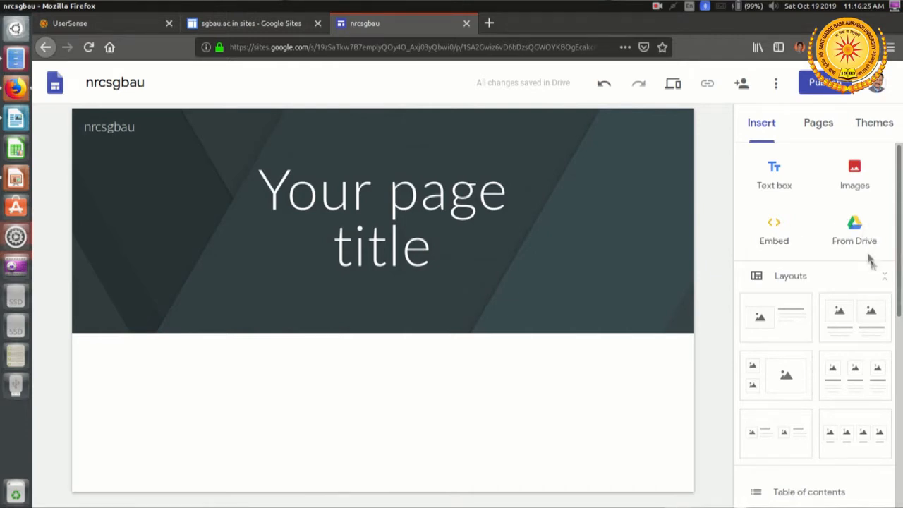
Step: Examine the layouts and components that can be inserted into the site, and view its page list
scroll(860, 243, "down", 1)
scroll(860, 244, "down", 1)
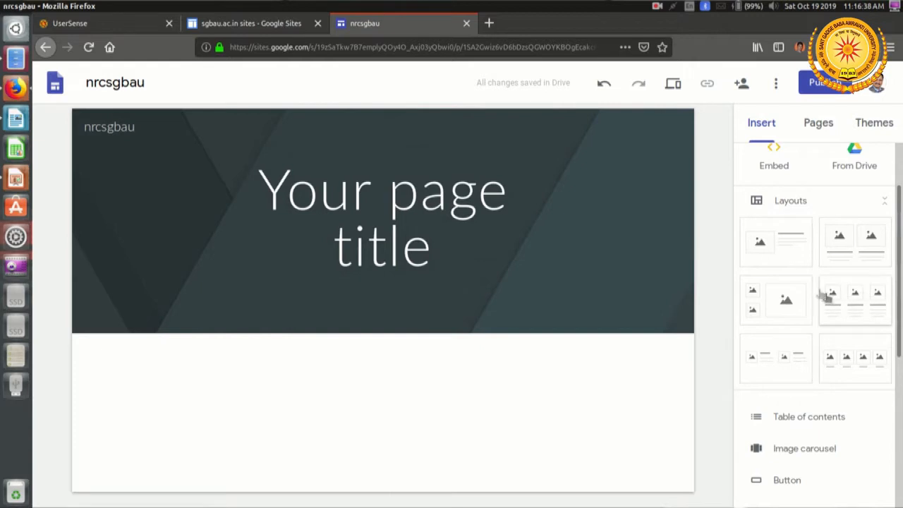
scroll(848, 282, "down", 4)
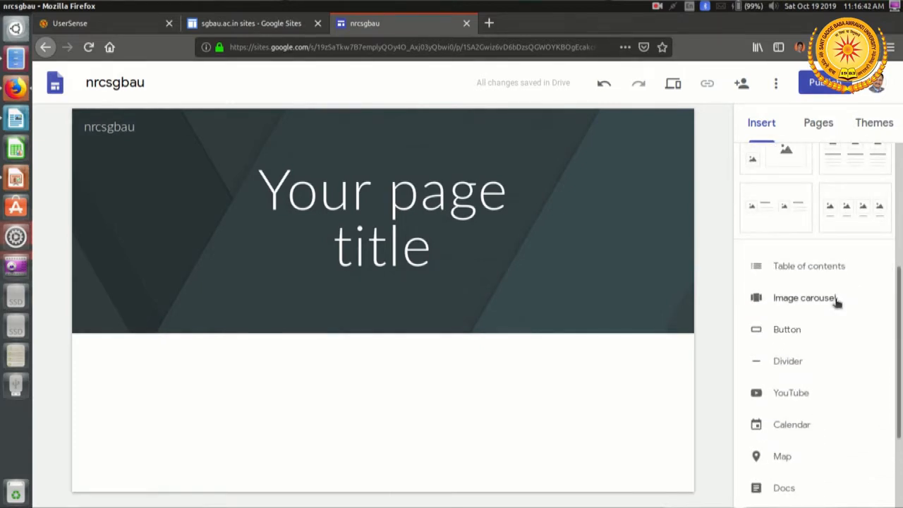
scroll(836, 301, "down", 2)
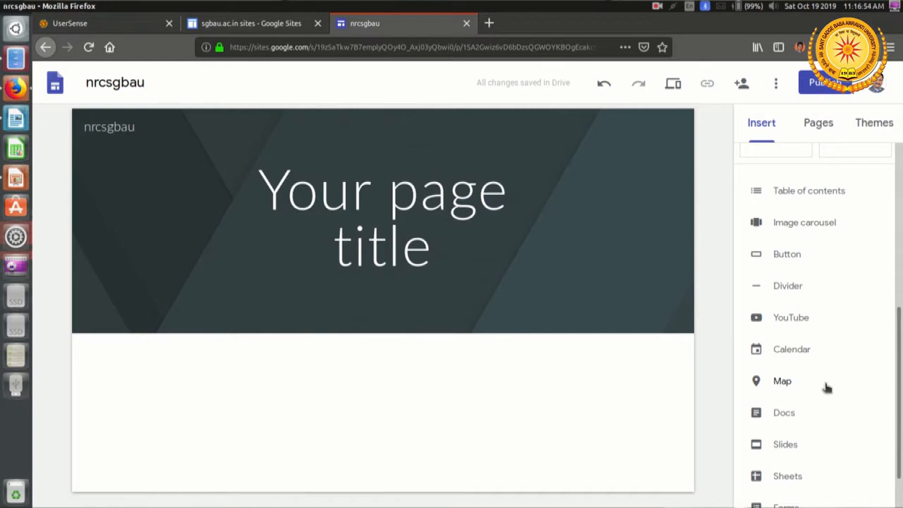
scroll(812, 264, "up", 3)
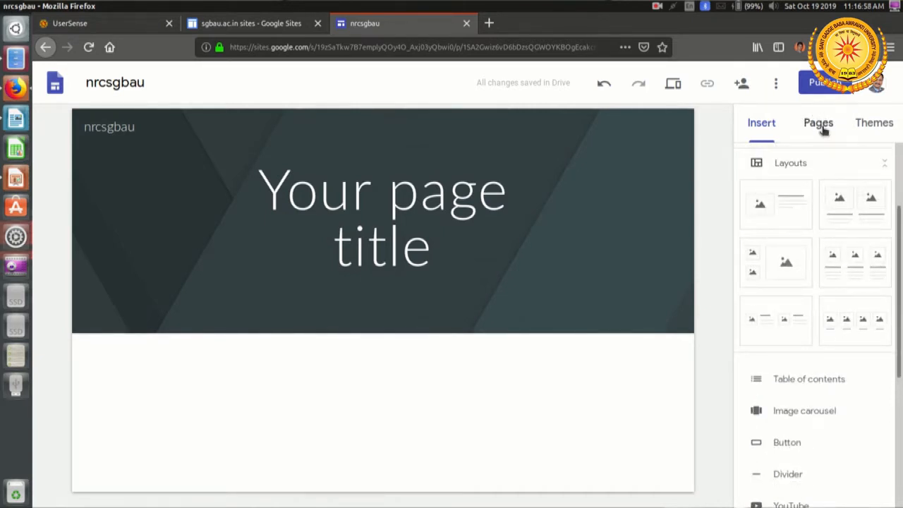
left_click(820, 125)
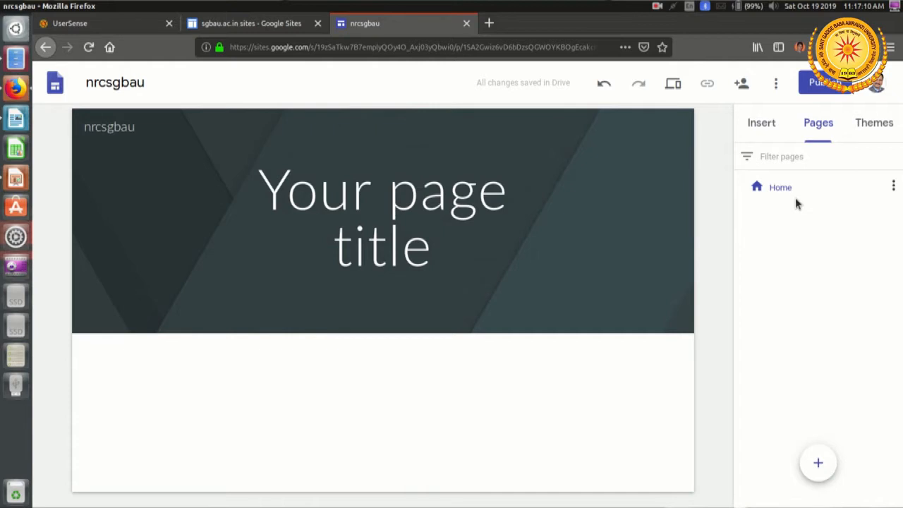
Step: Look over the available themes and set the Simple theme's colour to green
left_click(879, 134)
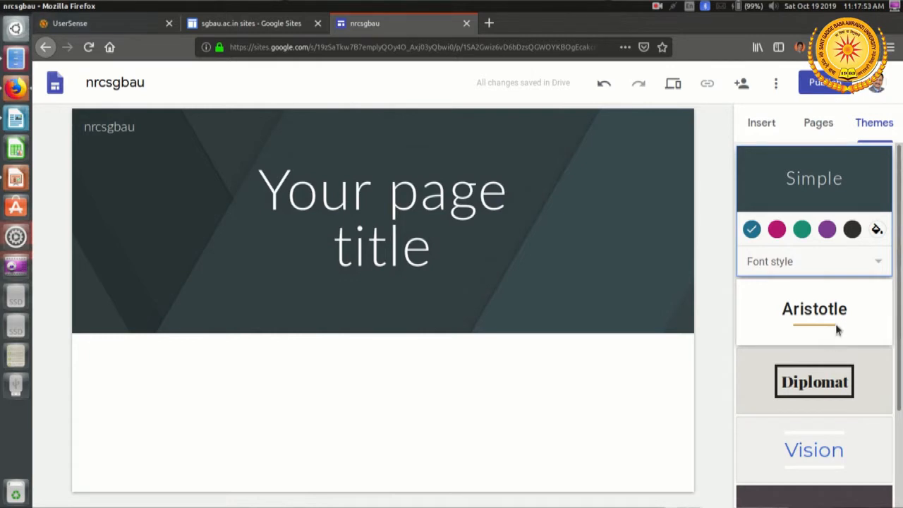
scroll(834, 342, "down", 1)
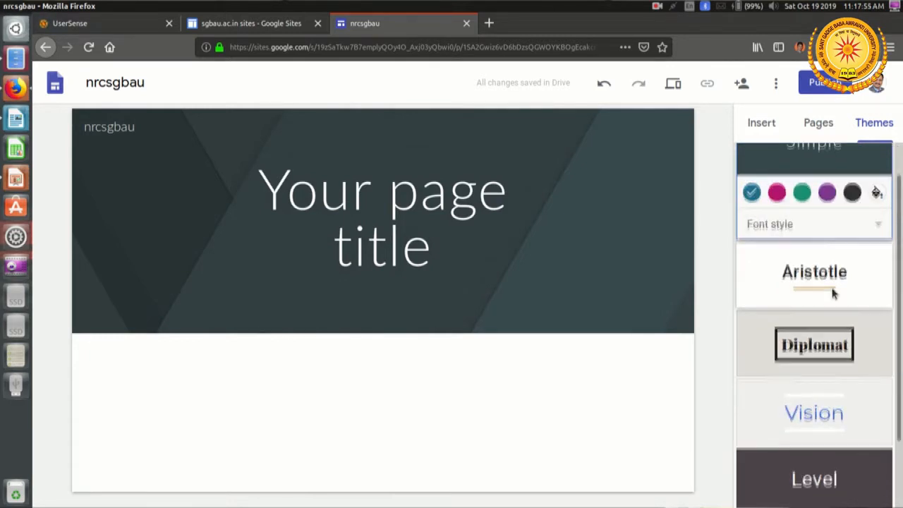
scroll(825, 233, "up", 1)
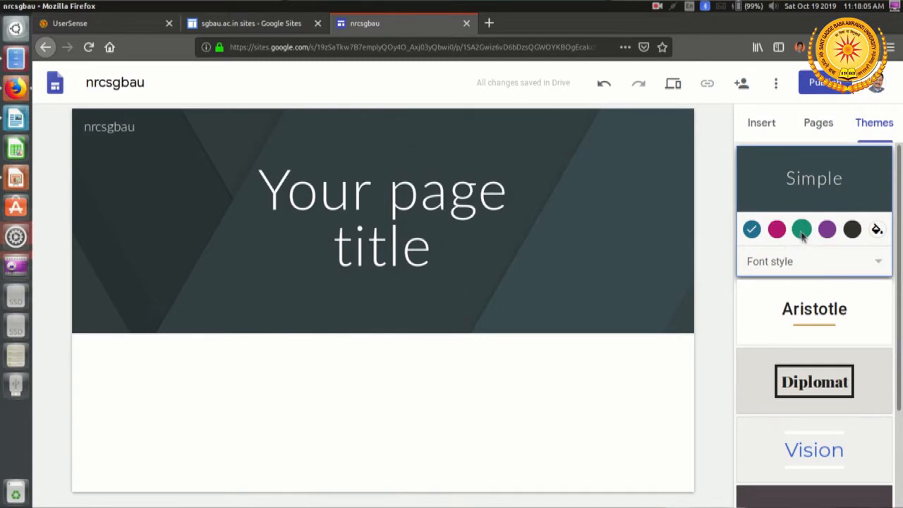
left_click(801, 233)
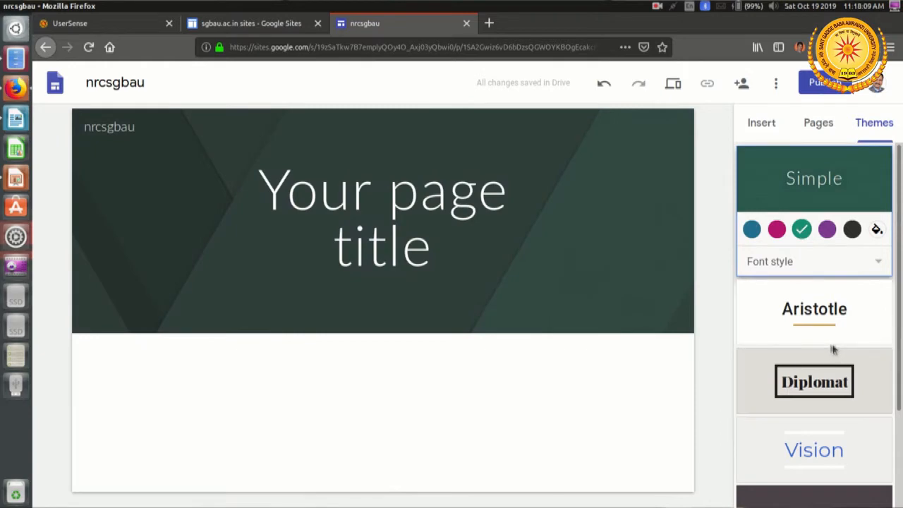
Step: Try the Aristotle and Diplomat themes on the site, and apply the Vision theme
scroll(832, 346, "down", 2)
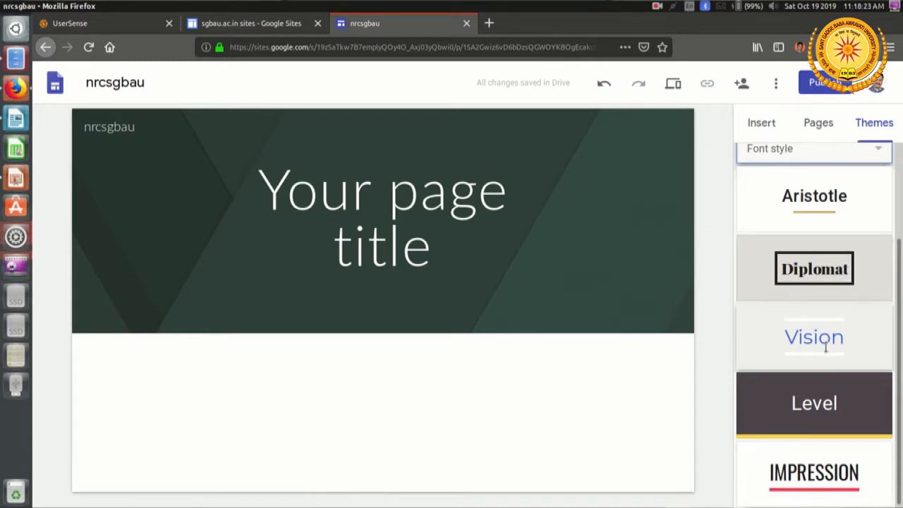
scroll(826, 349, "down", 1)
scroll(843, 454, "up", 2)
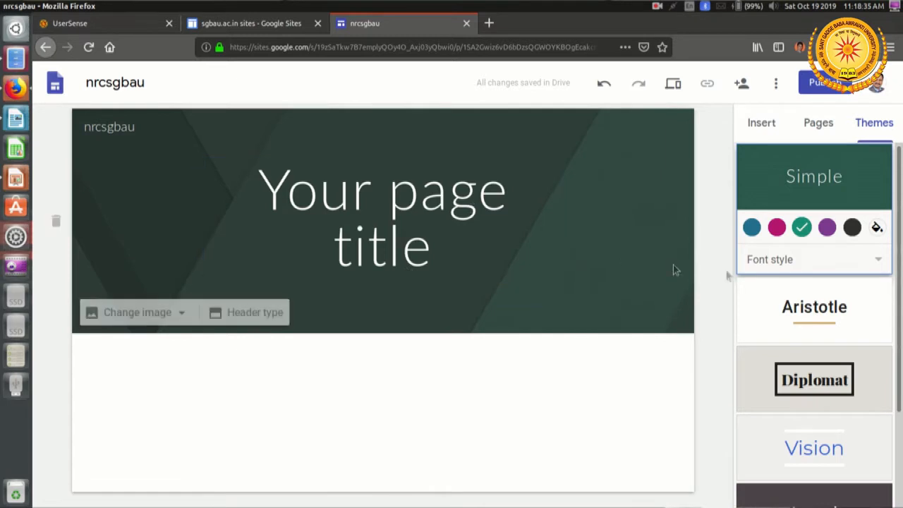
left_click(822, 317)
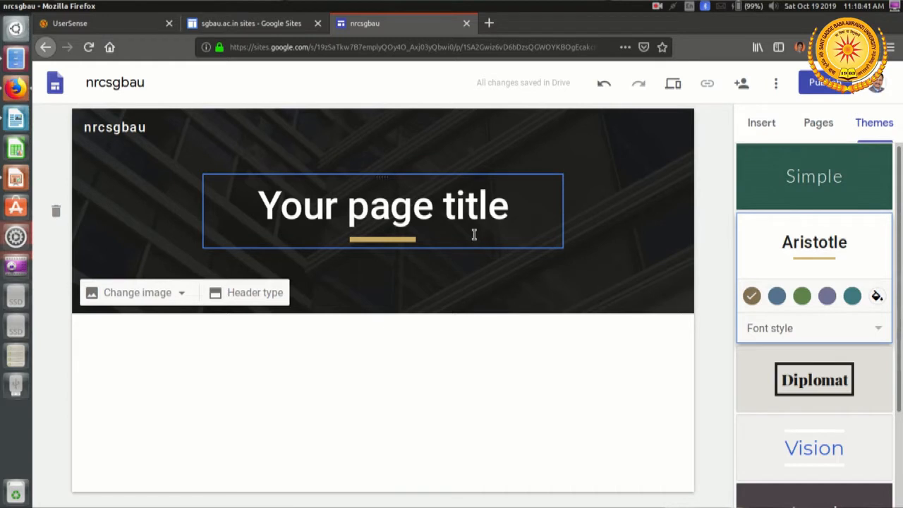
left_click(841, 382)
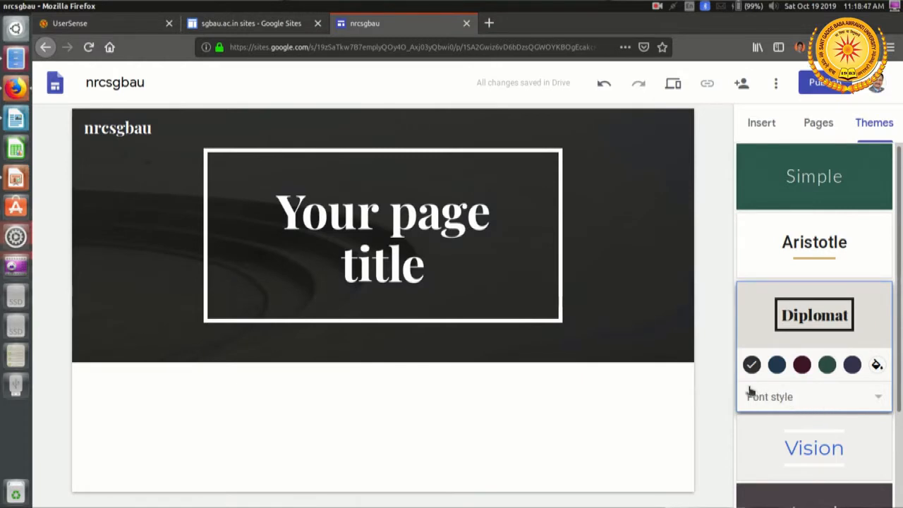
scroll(842, 423, "down", 1)
left_click(837, 409)
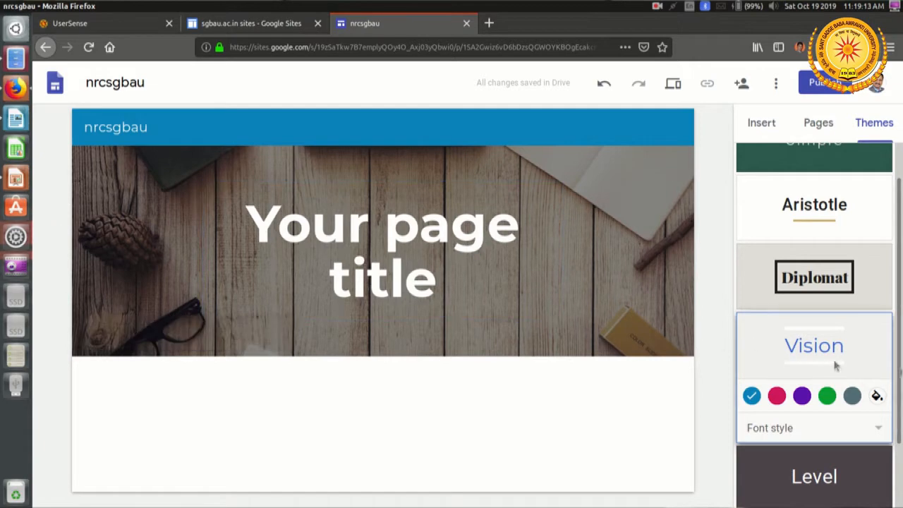
scroll(850, 378, "down", 2)
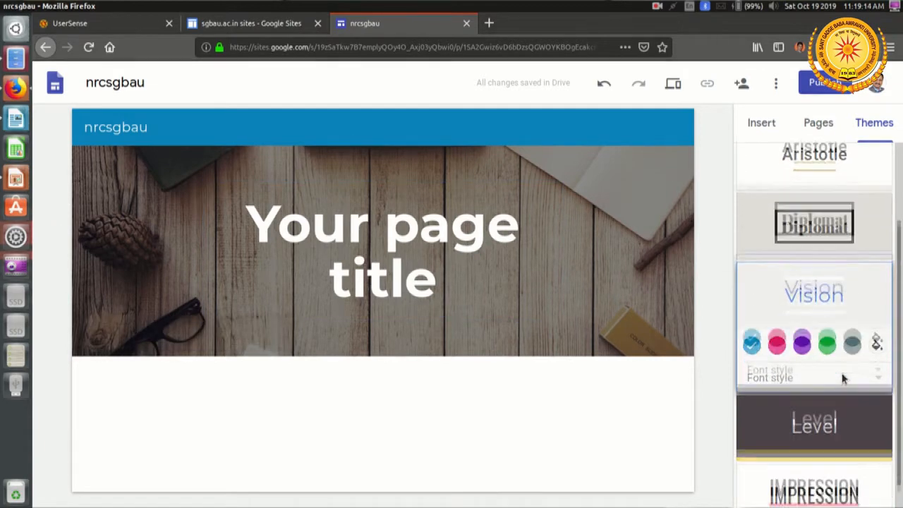
Step: Try the Level and Impression themes on the site, and apply the Diplomat theme
left_click(820, 413)
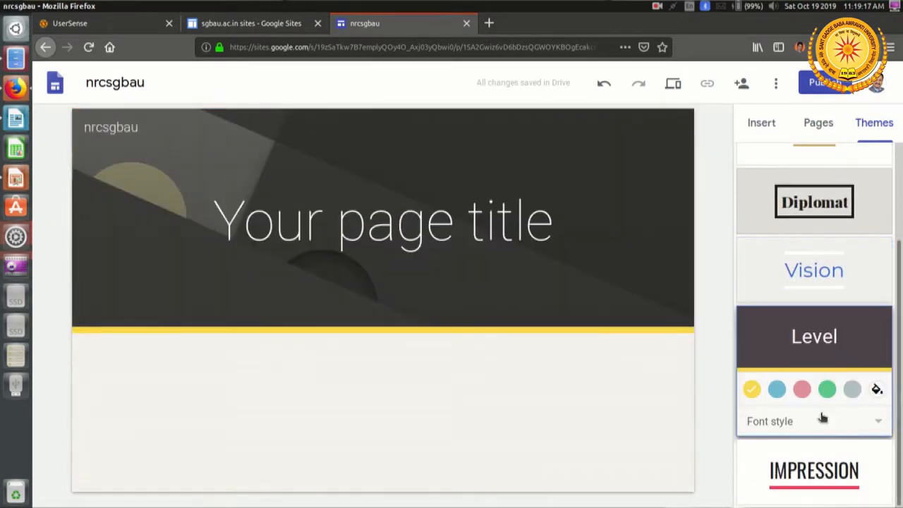
left_click(839, 490)
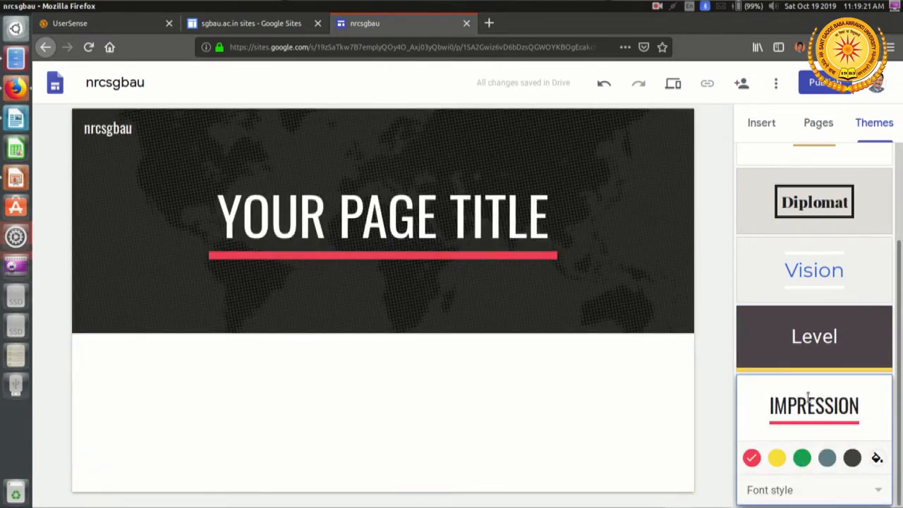
left_click(809, 215)
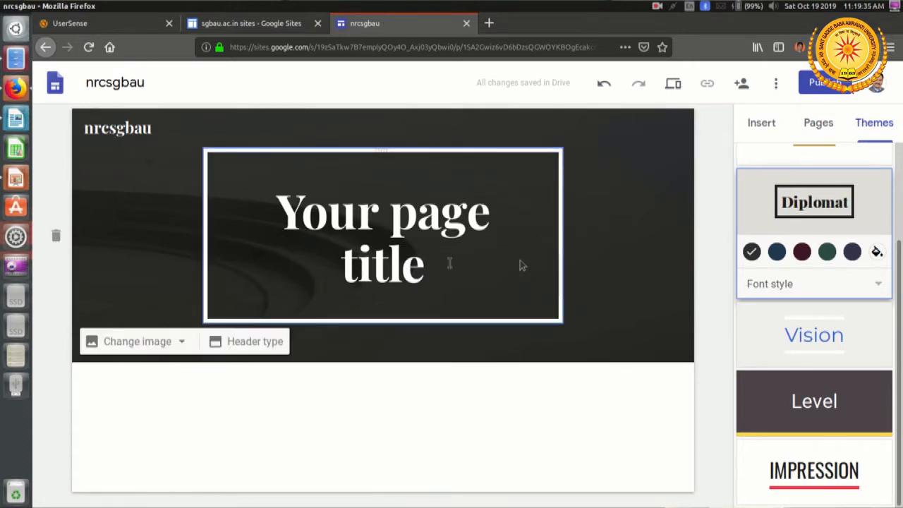
Step: Replace the site name in the page header with National Resource Centre
double_click(131, 130)
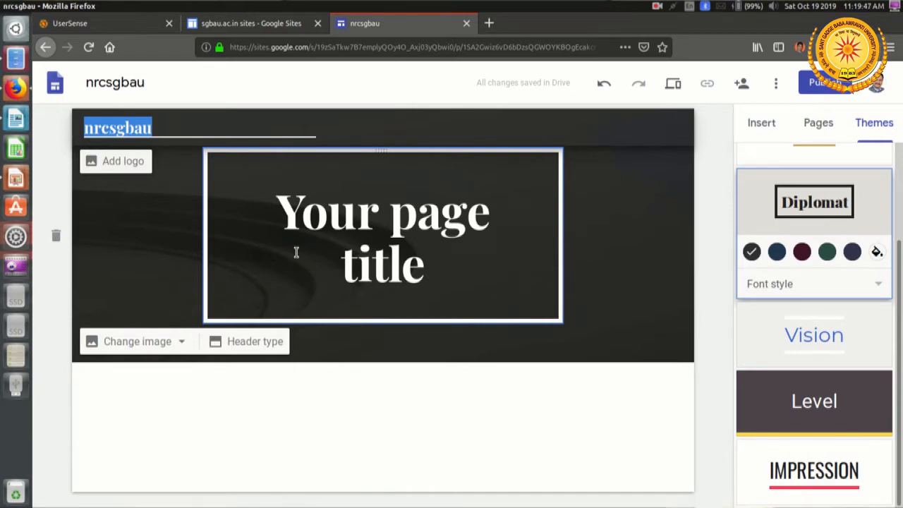
type("National")
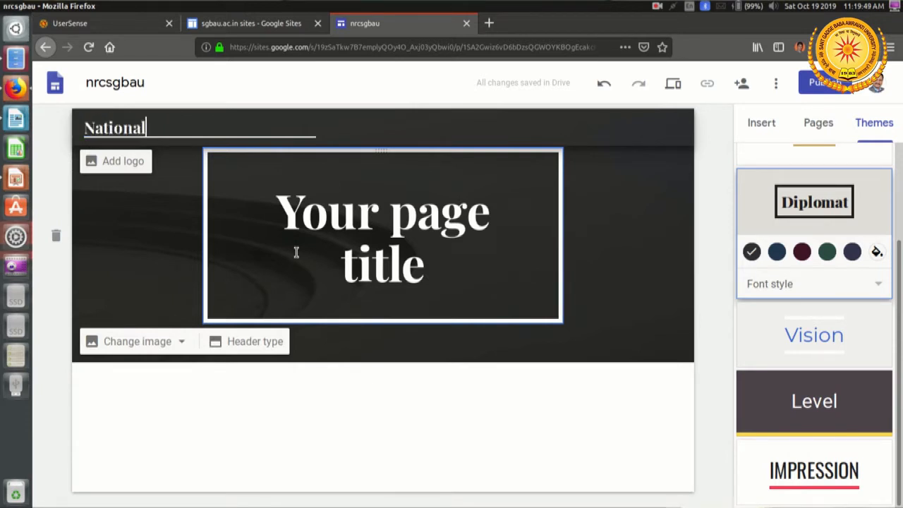
type(" Resour")
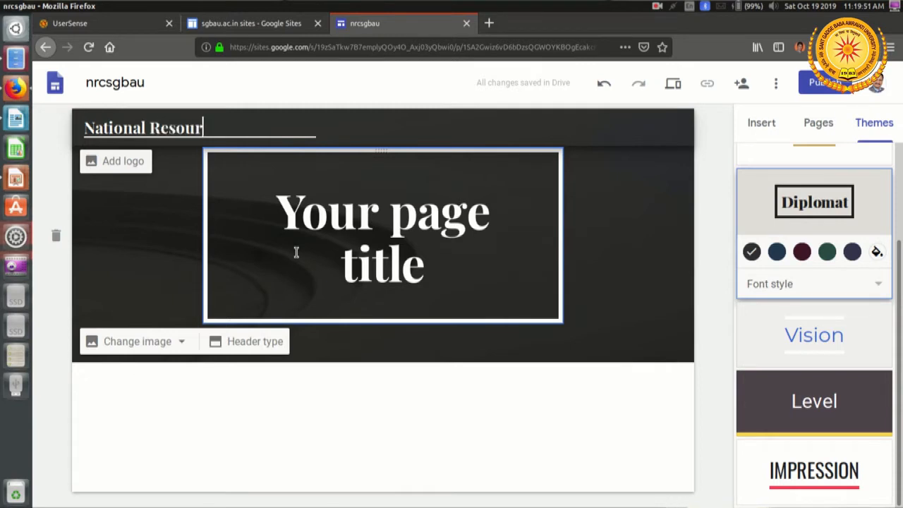
type("ce Centre")
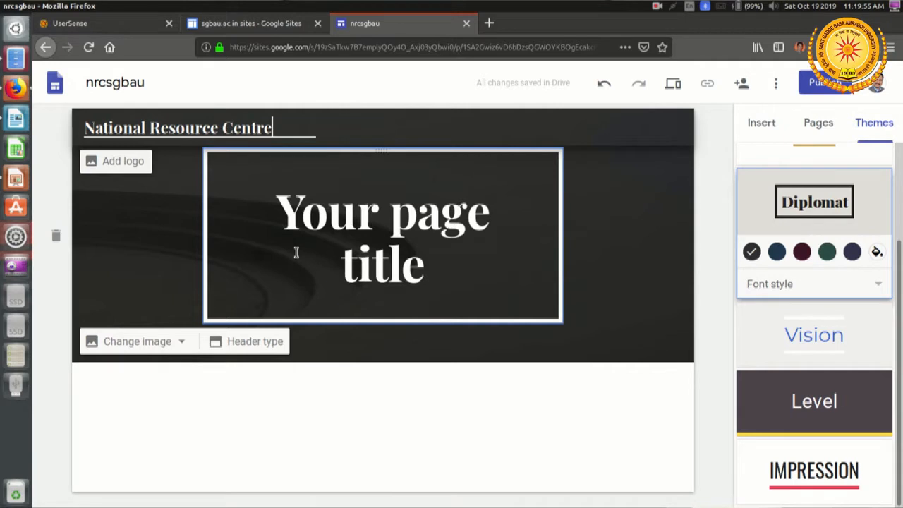
left_click(370, 232)
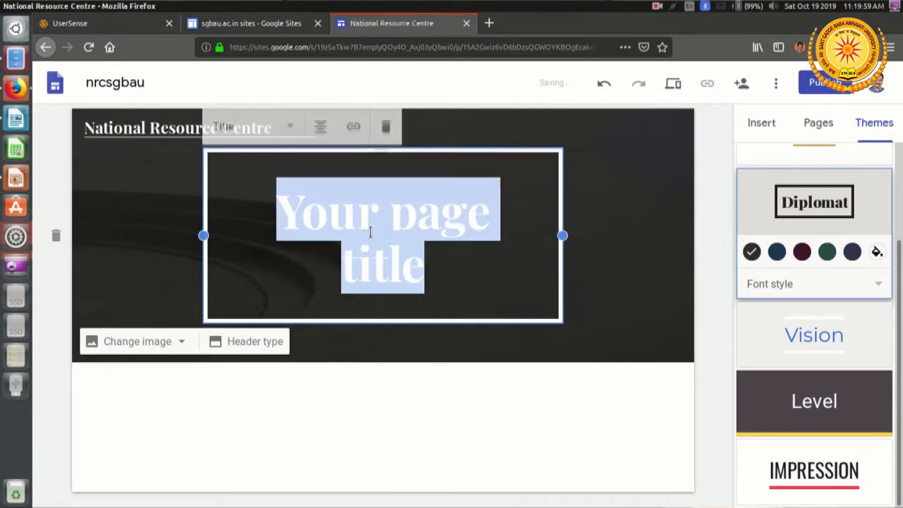
Step: View the options for changing the header image
left_click(484, 385)
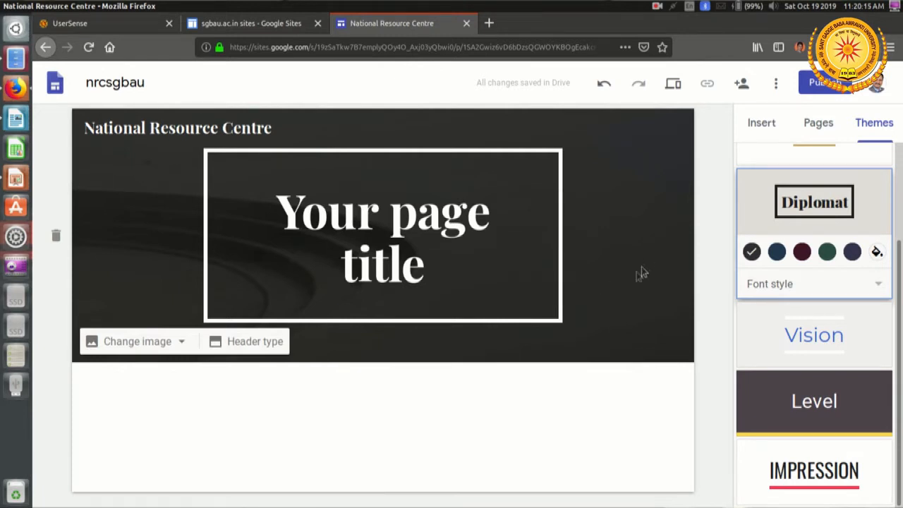
left_click(181, 346)
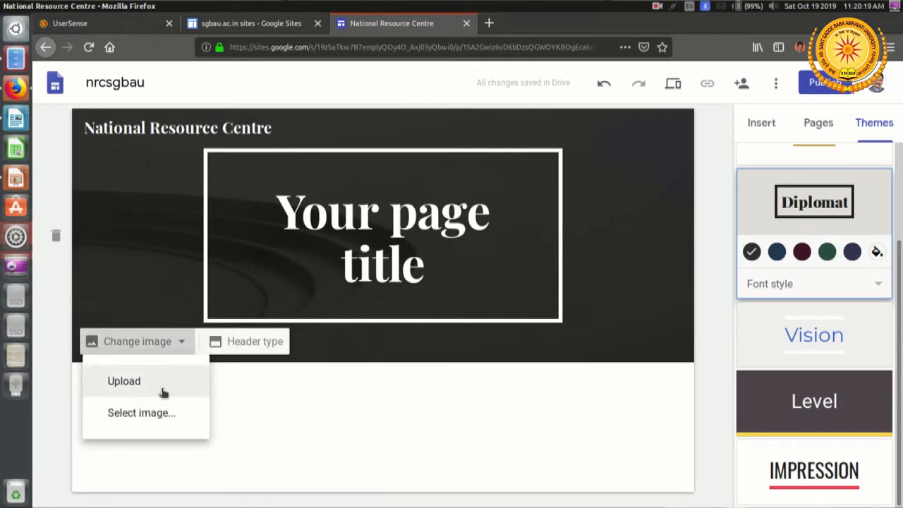
left_click(260, 403)
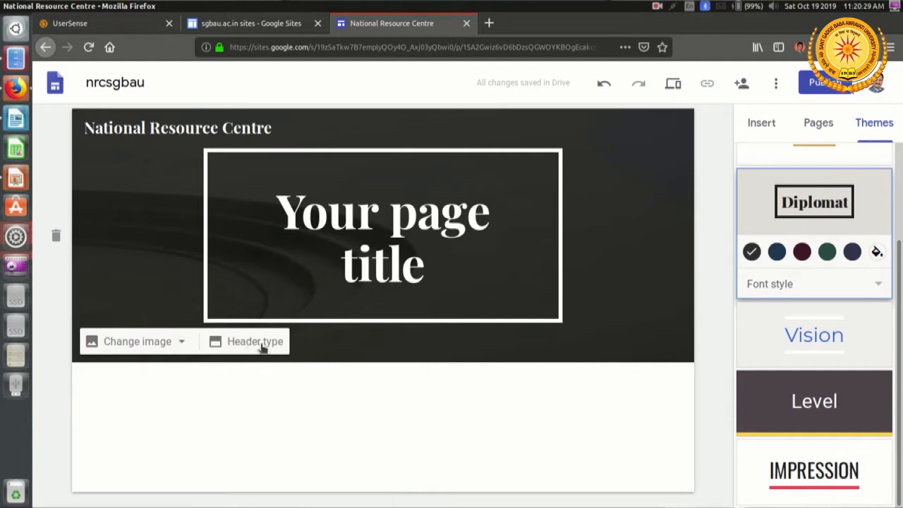
Step: Try the Cover, Large banner and Banner header types, and set the page header to Title only
left_click(263, 346)
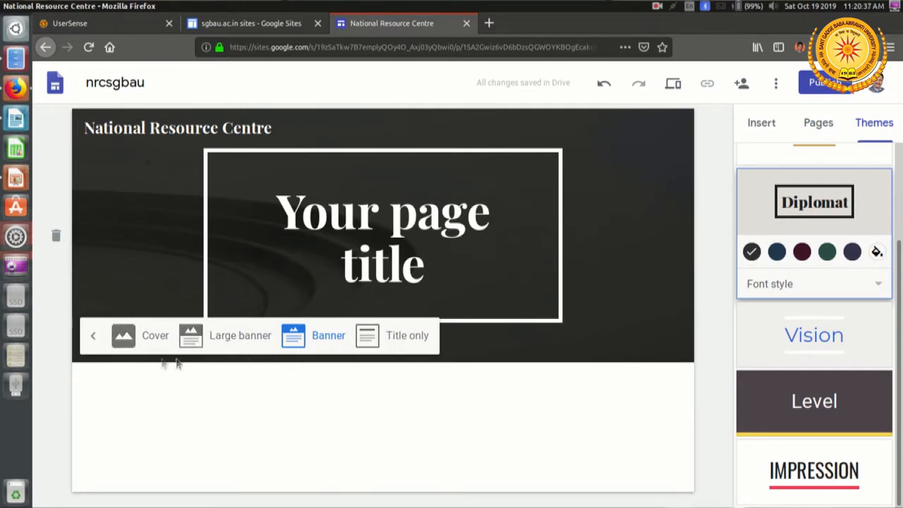
left_click(147, 345)
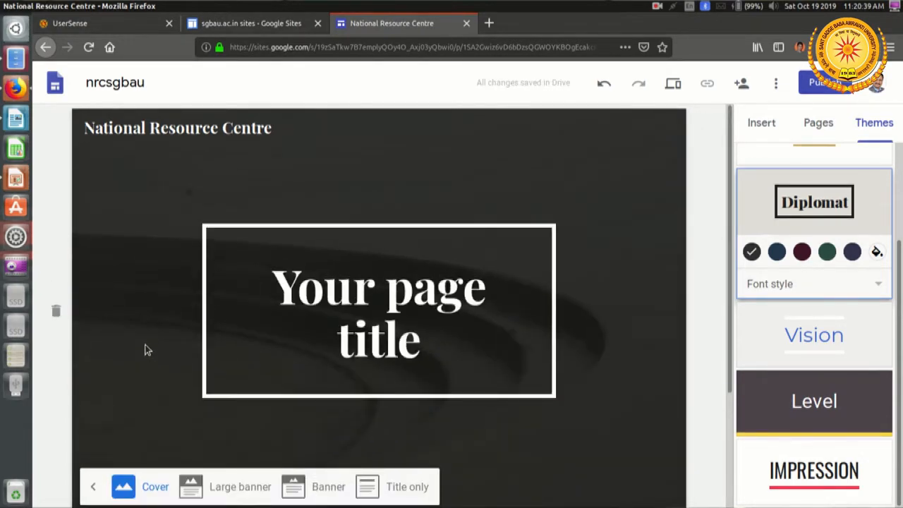
scroll(320, 323, "down", 2)
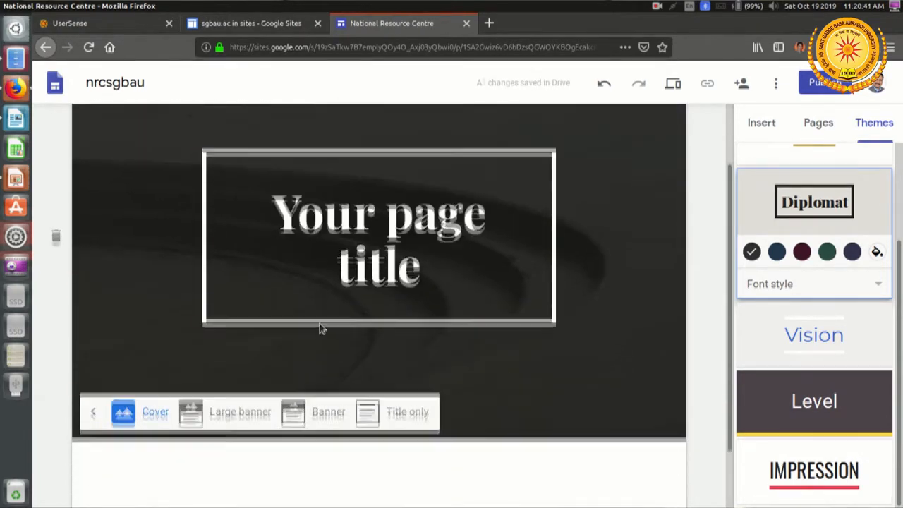
scroll(319, 324, "up", 2)
scroll(318, 324, "down", 2)
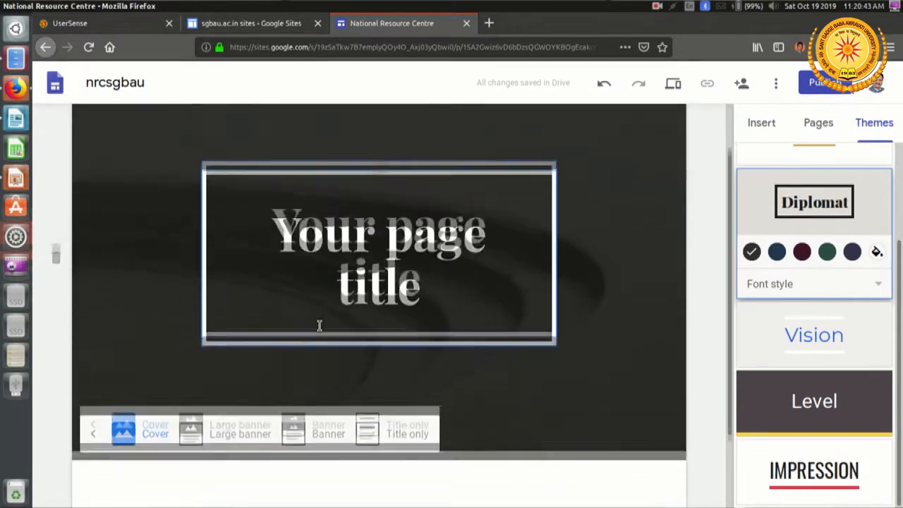
left_click(237, 412)
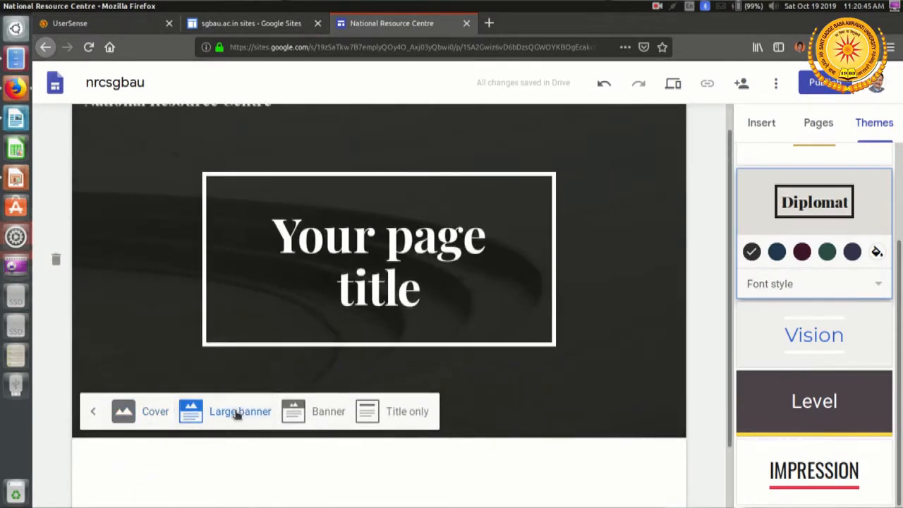
scroll(488, 345, "down", 2)
left_click(331, 344)
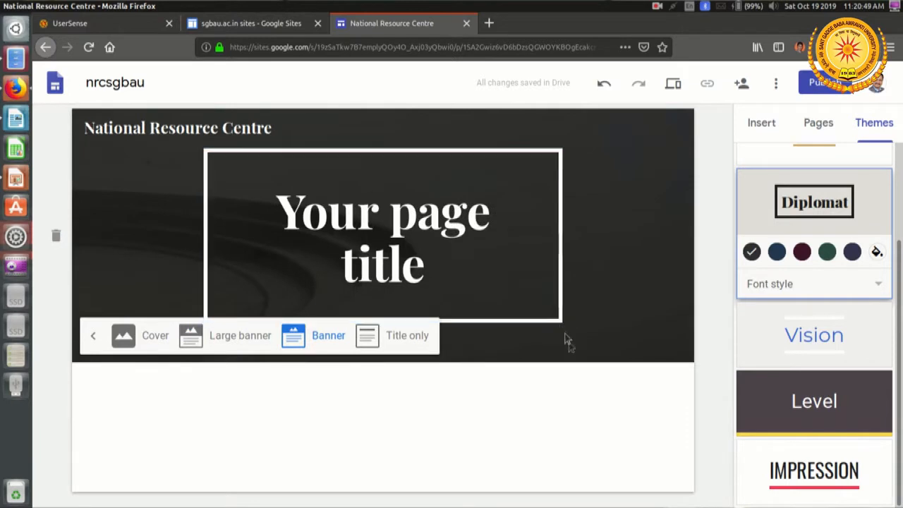
left_click(416, 340)
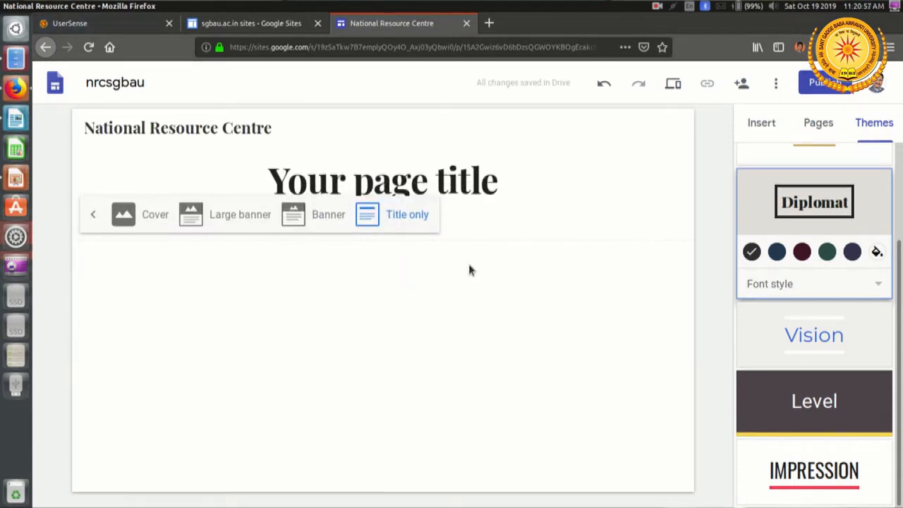
Step: Replace the placeholder page title with National Resource Centre
triple_click(444, 182)
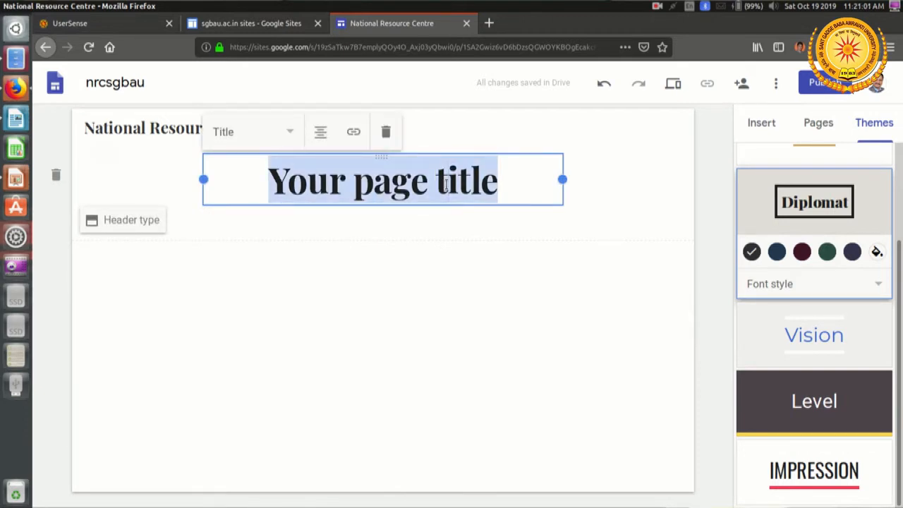
type("Nationa")
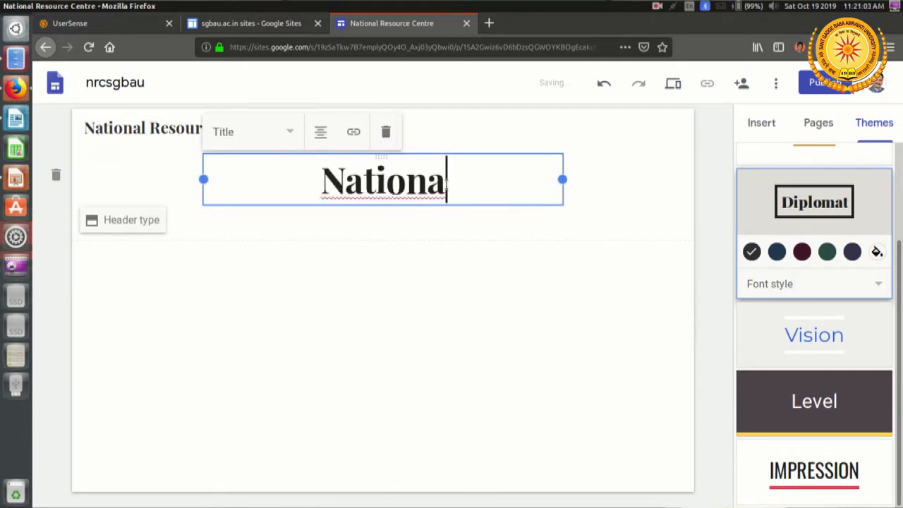
type("l Re")
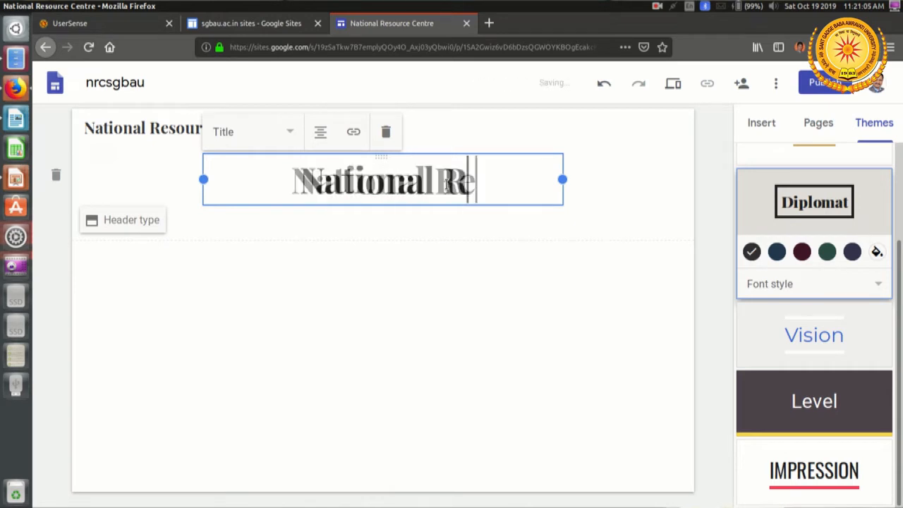
type("so")
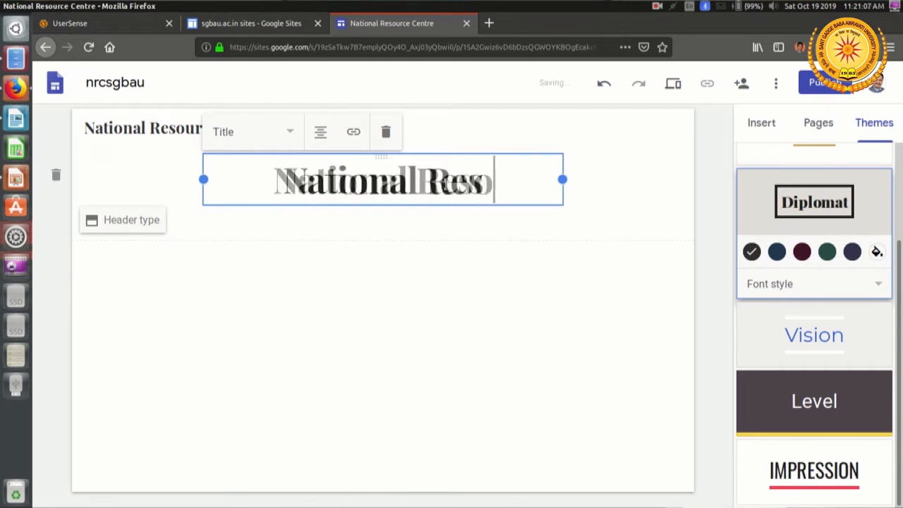
type("urce ")
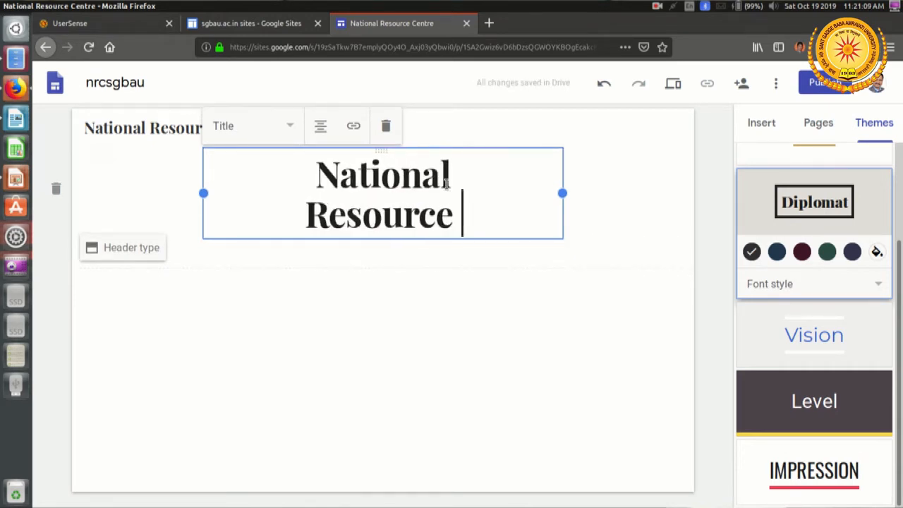
type("Centre")
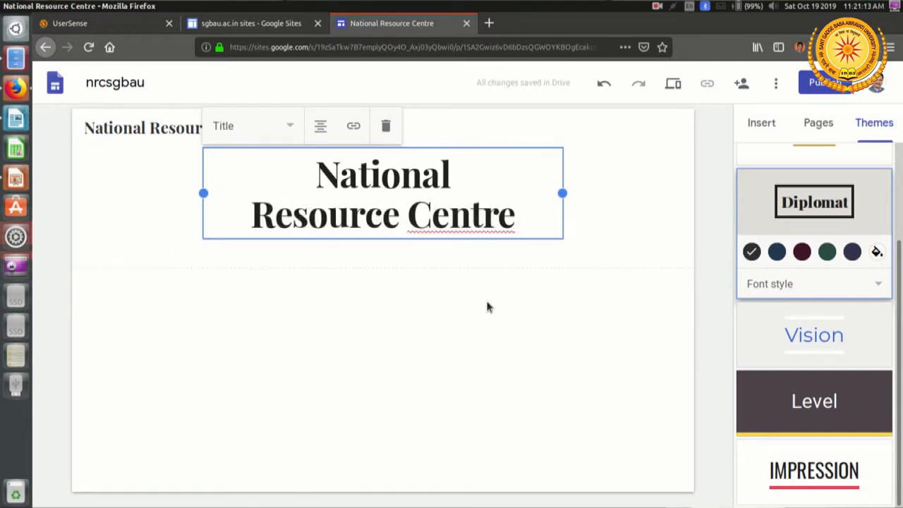
Step: Add the line "Sant Gadge Baba Amravati University" beneath the page title
key("Return")
type("Sant ")
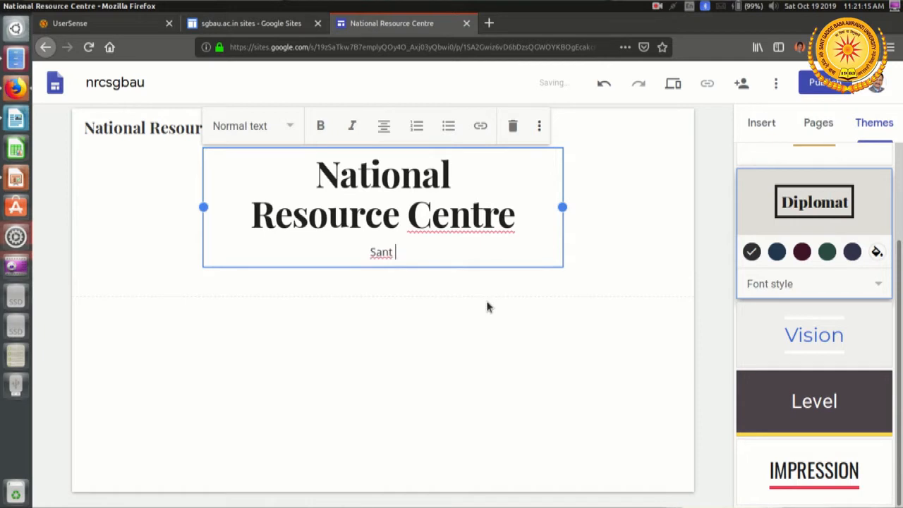
type("Gadge")
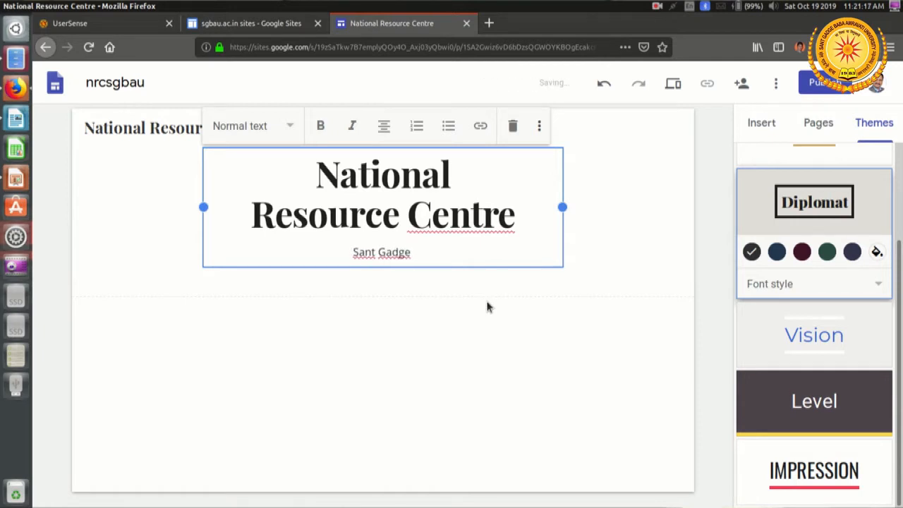
type(" Baba amrava")
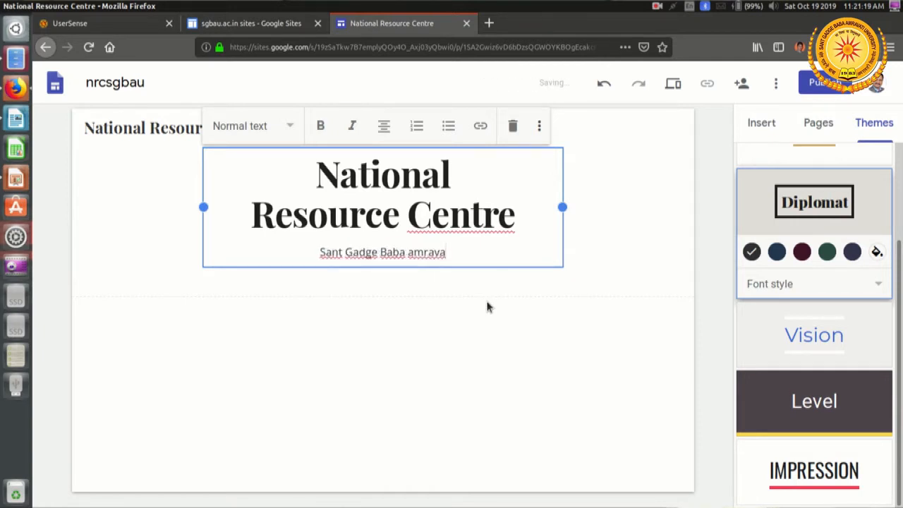
type("ti University")
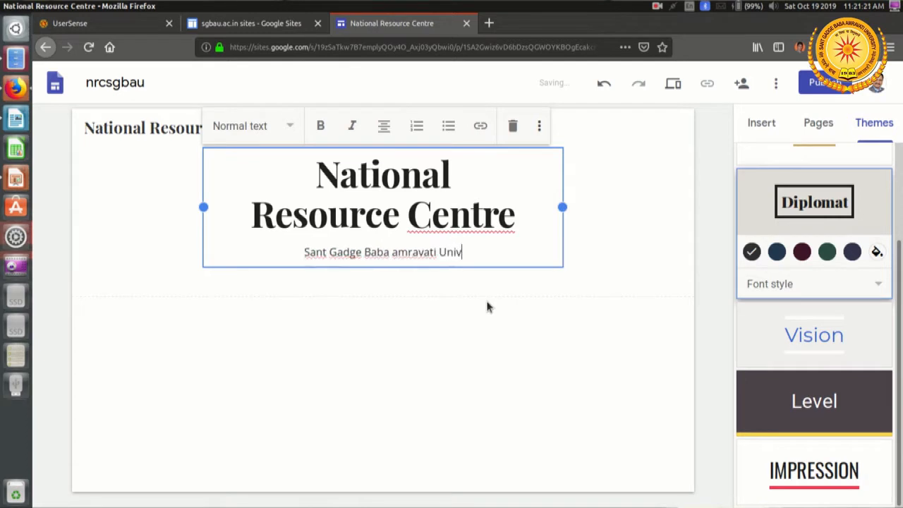
key("ctrl+Left")
key("ctrl+Left")
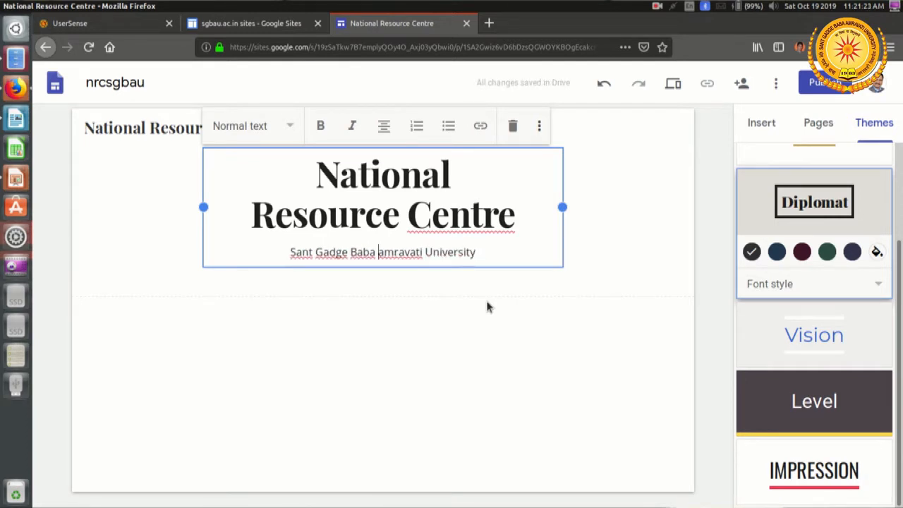
key("Delete")
type("A")
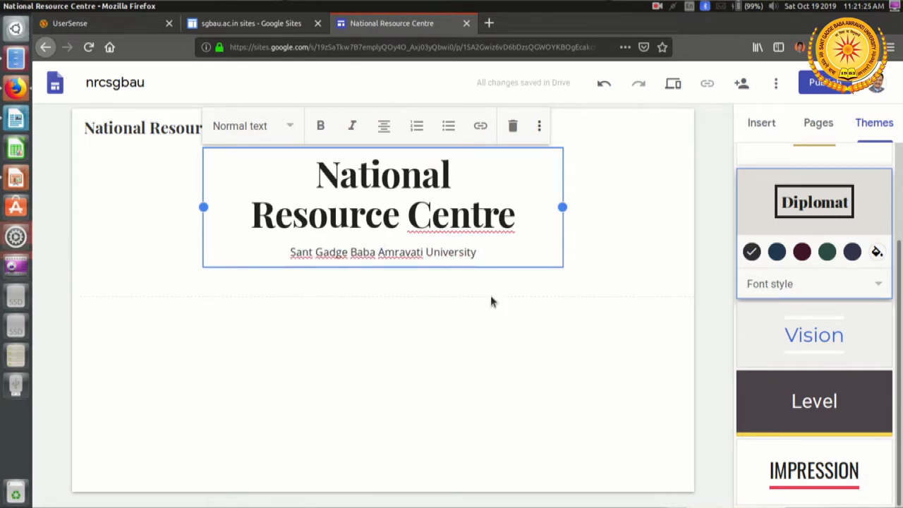
left_click(555, 385)
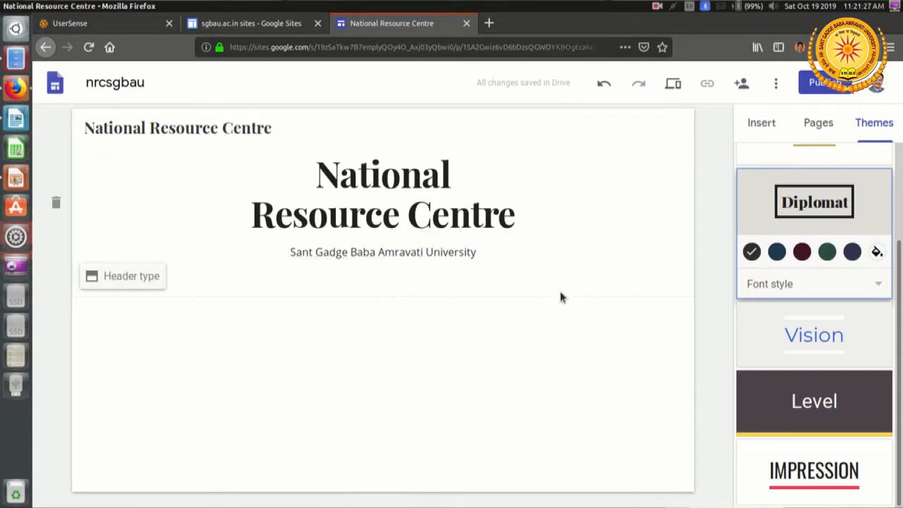
Step: Format the "Sant Gadge Baba Amravati University" line beneath the page title with the Heading style
key("ctrl+minus")
key("ctrl+minus")
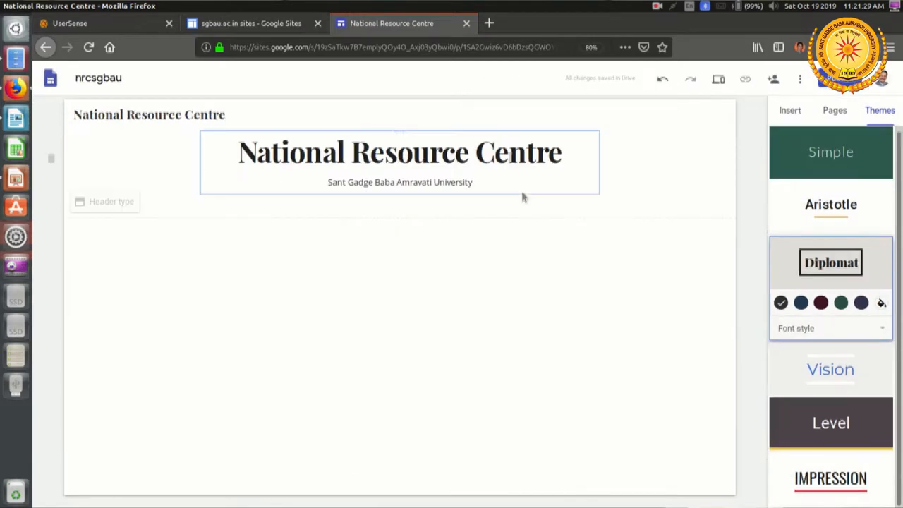
left_click(500, 155)
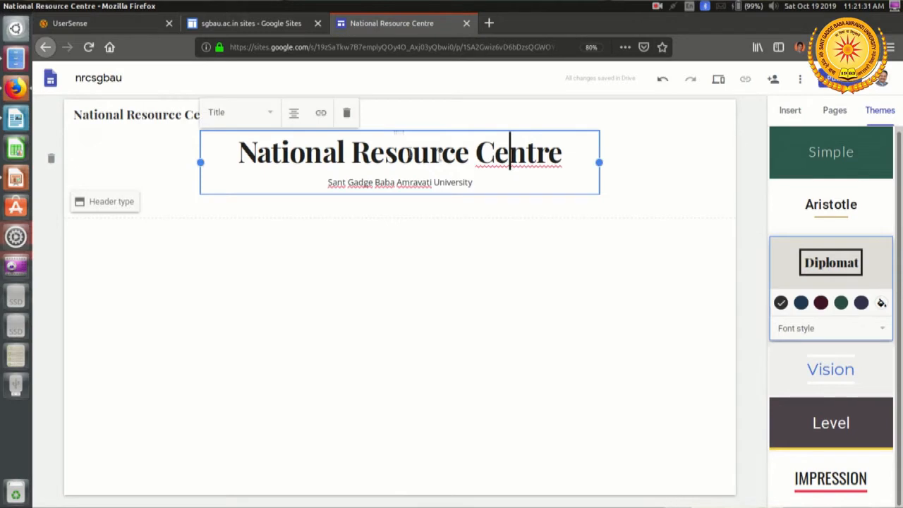
triple_click(407, 183)
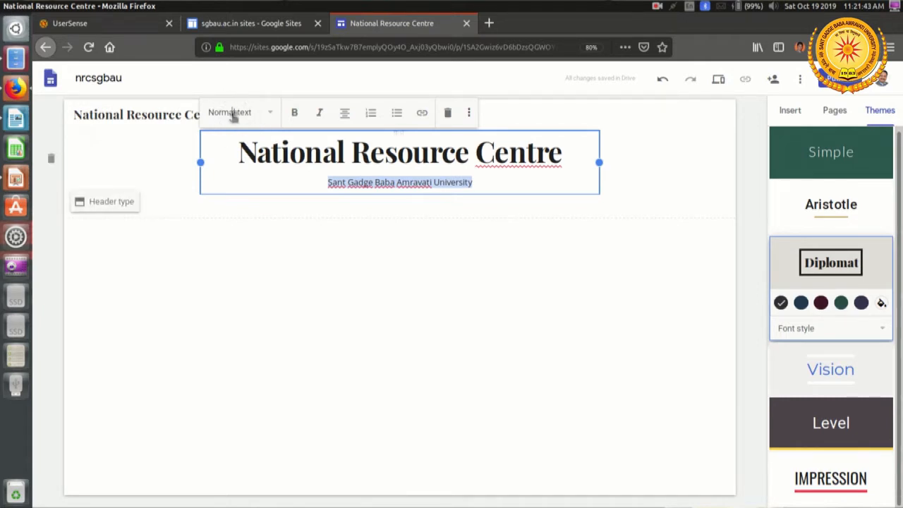
left_click(270, 115)
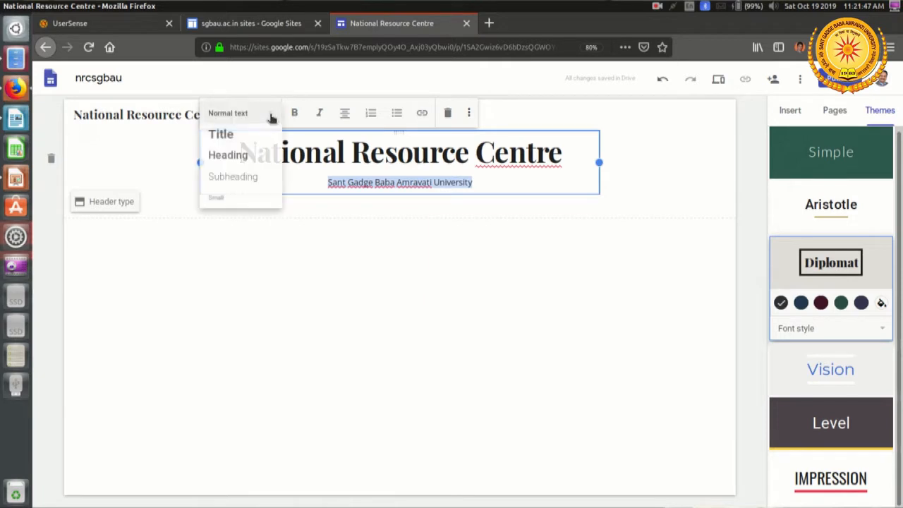
left_click(243, 165)
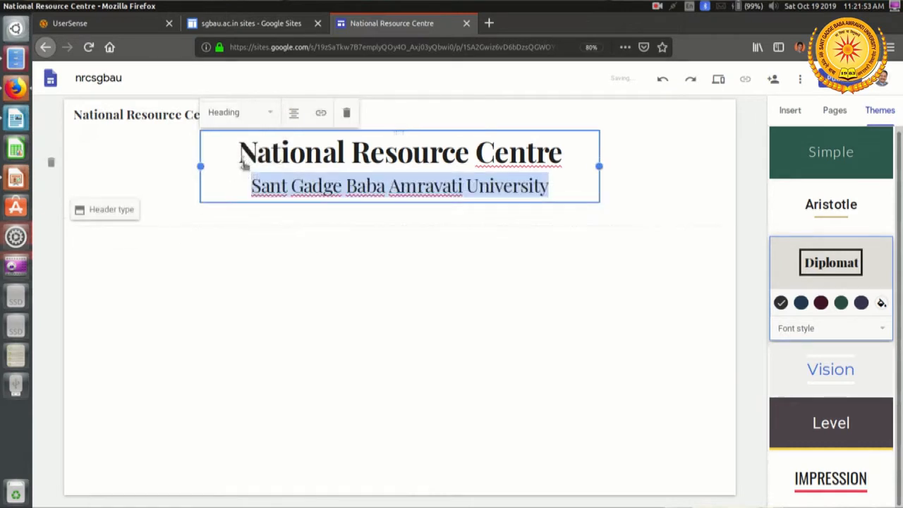
Step: Try the Small text style on the university subtitle and set it back to Heading
left_click(265, 115)
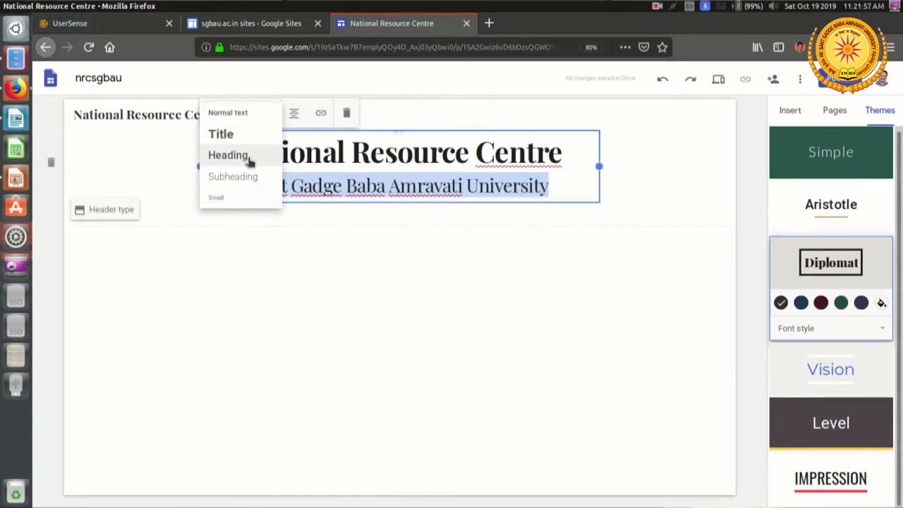
left_click(238, 200)
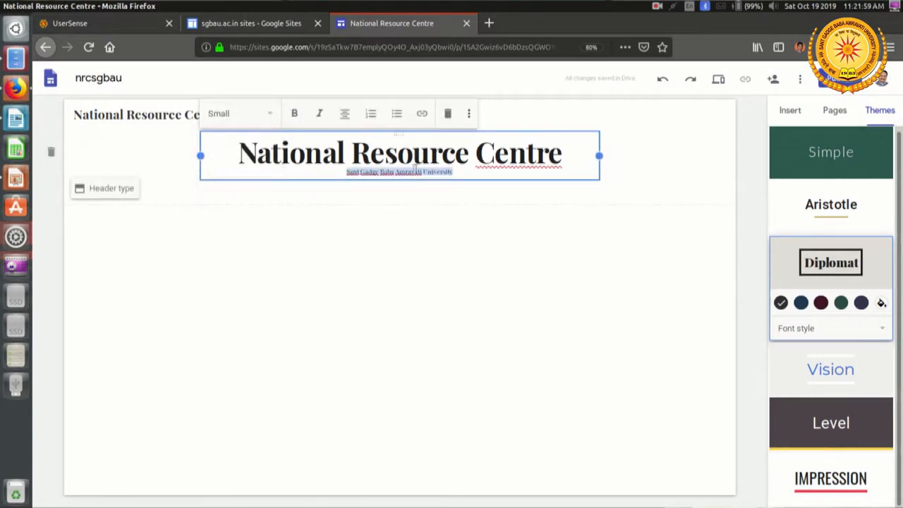
left_click(260, 116)
left_click(251, 164)
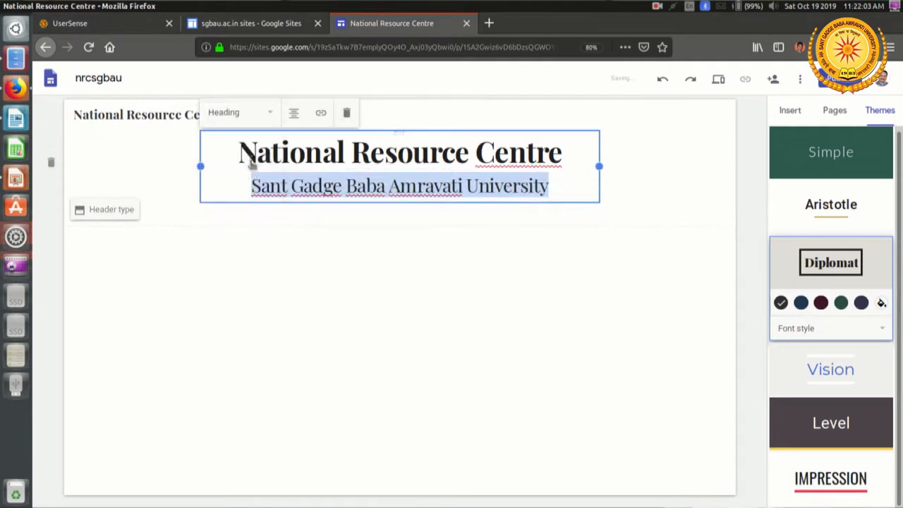
left_click(515, 242)
Step: Change the Diplomat theme's colour to green for the page title and subtitle
left_click(415, 152)
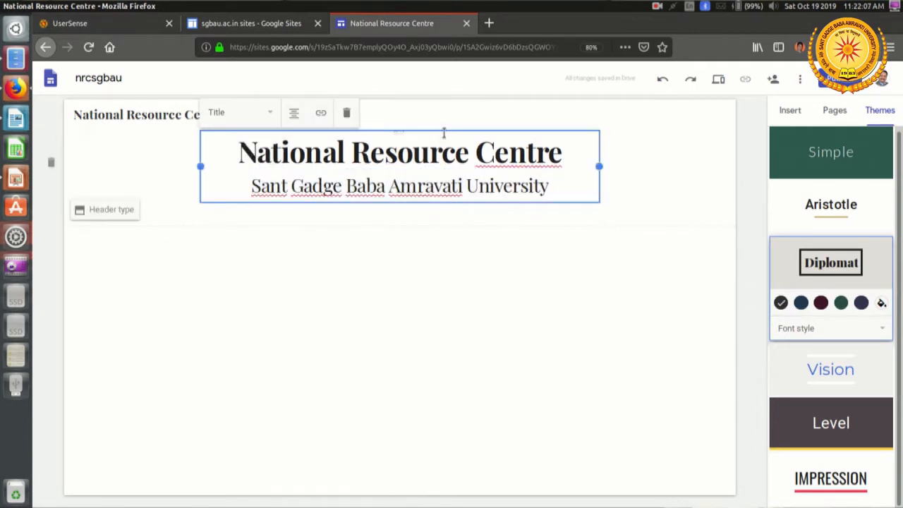
left_click(847, 313)
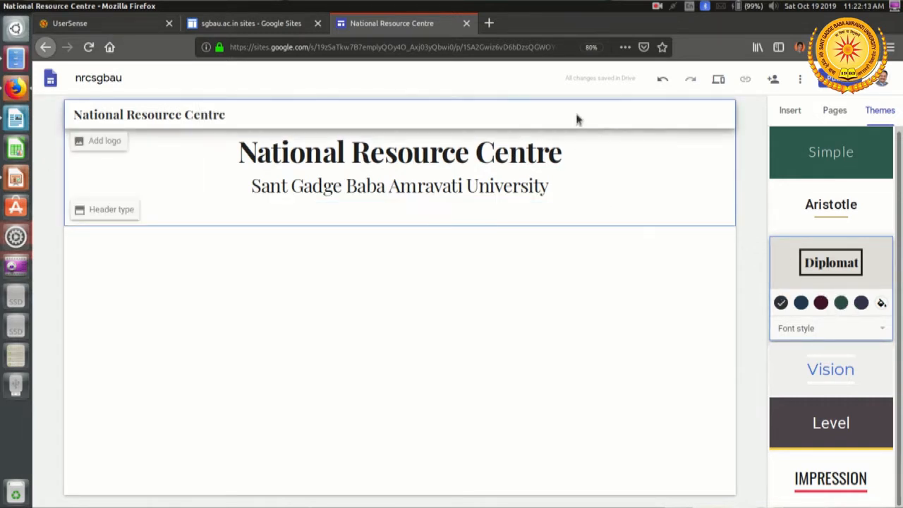
left_click(586, 173)
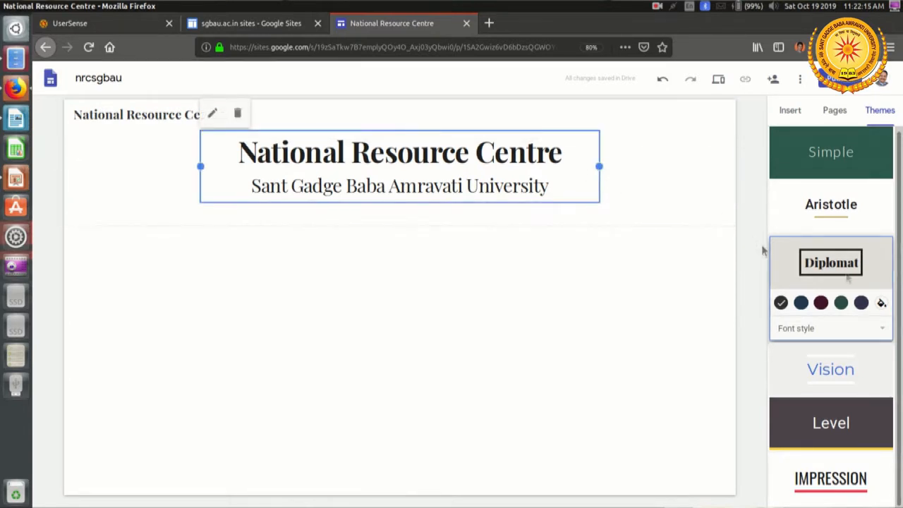
left_click(840, 304)
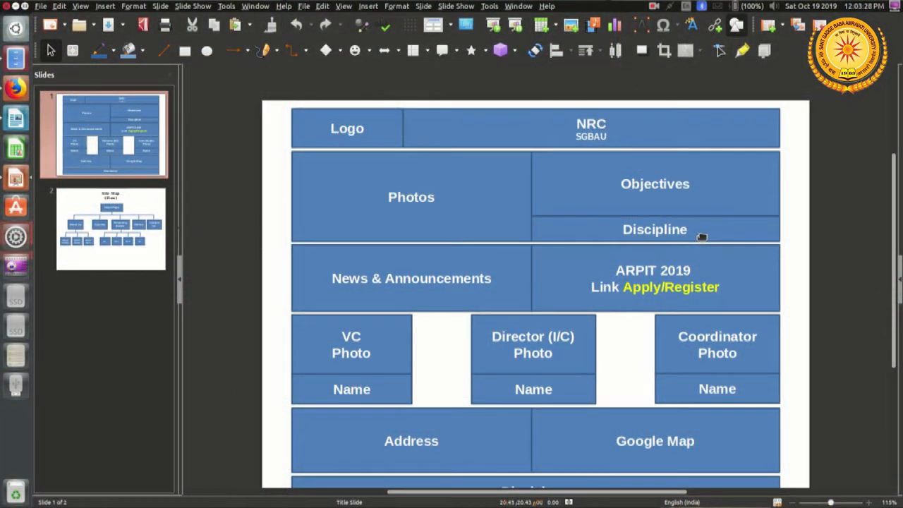
Step: Switch back to Google Sites and examine the image selection sources: By URL, Search, Your albums and Google Drive
key("alt+Tab")
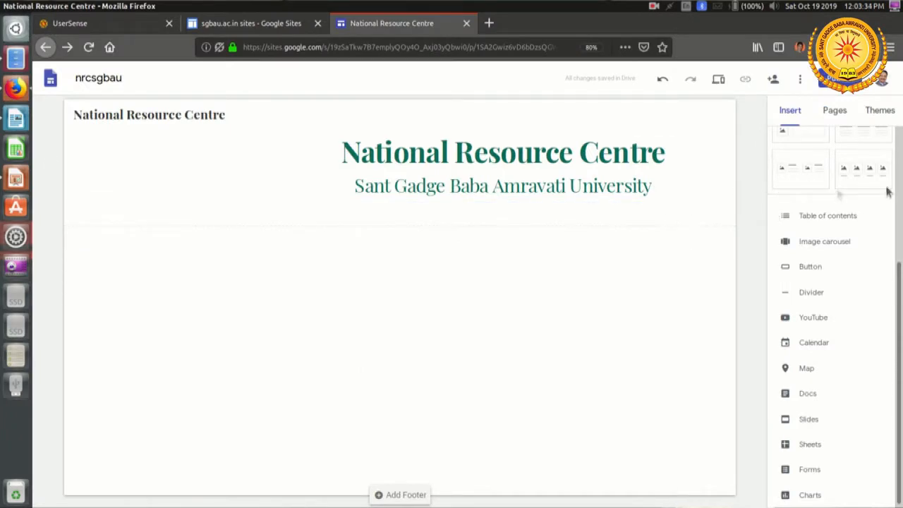
left_click_drag(898, 281, 892, 129)
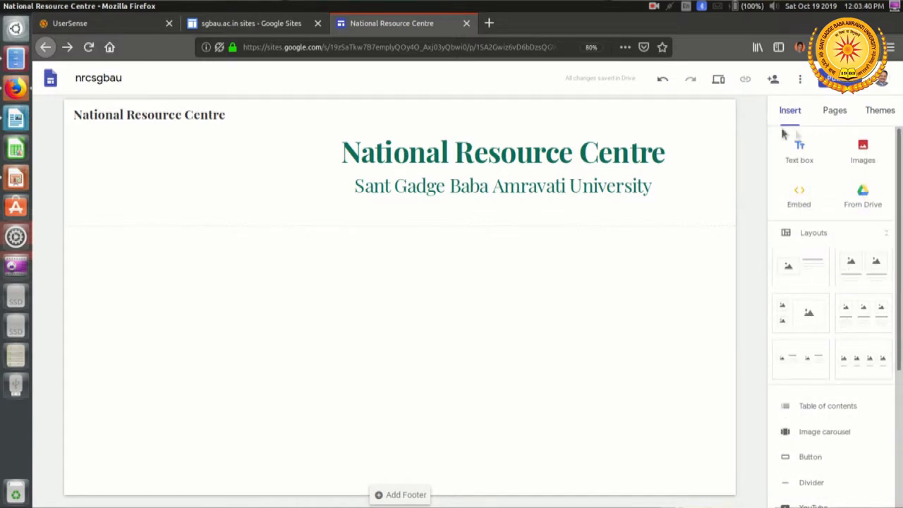
left_click(862, 154)
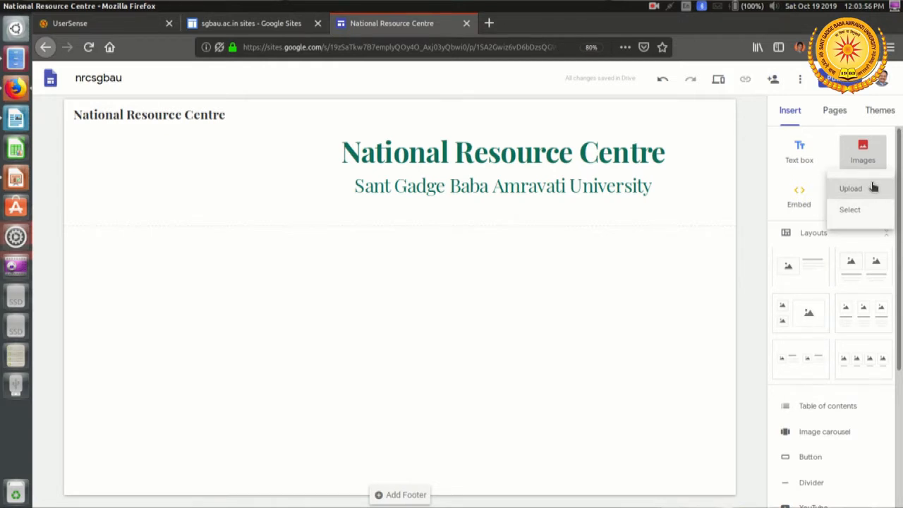
left_click(863, 220)
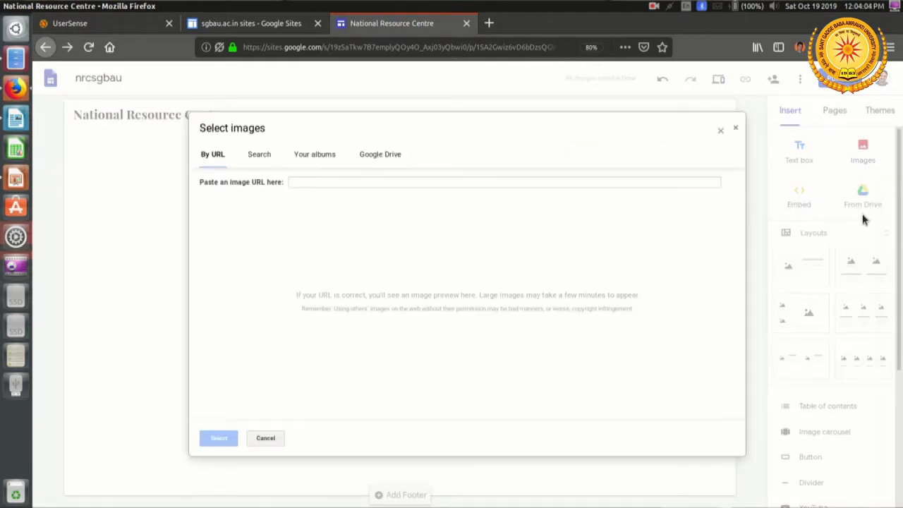
left_click(306, 182)
left_click(268, 157)
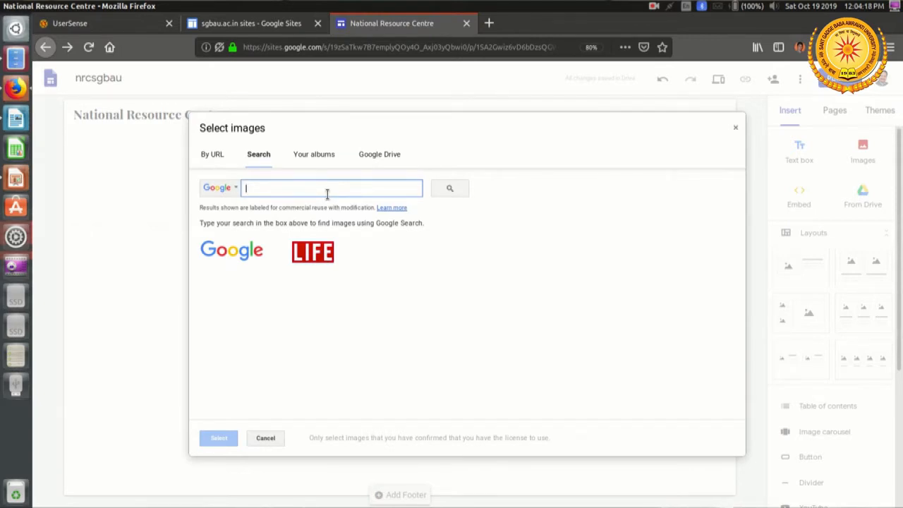
left_click(308, 161)
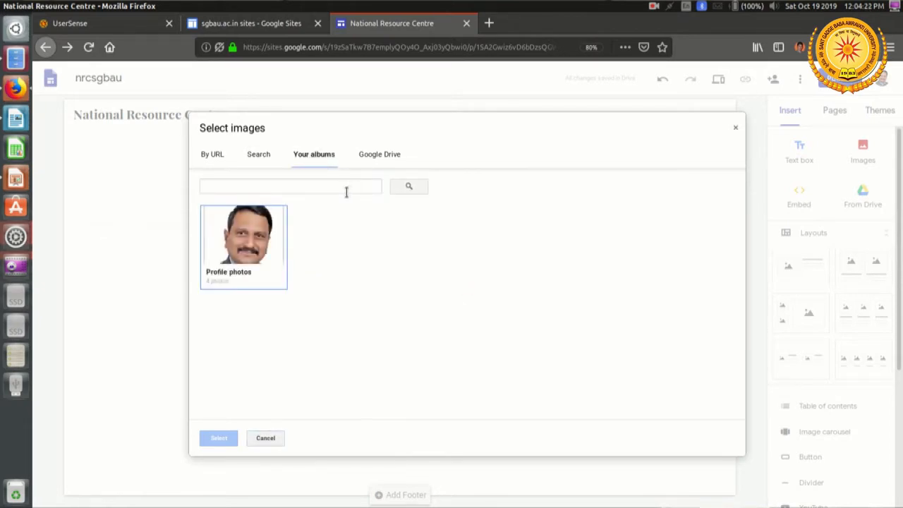
left_click(397, 155)
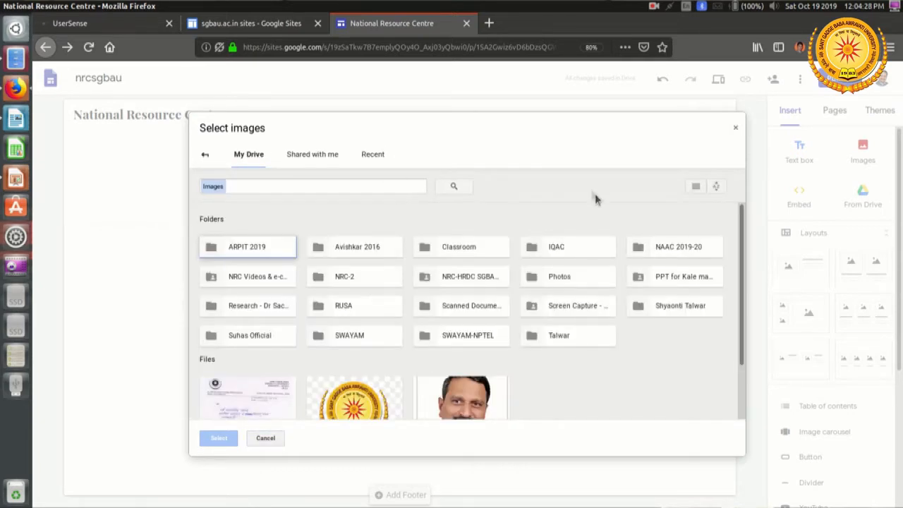
scroll(596, 215, "down", 1)
scroll(585, 223, "down", 2)
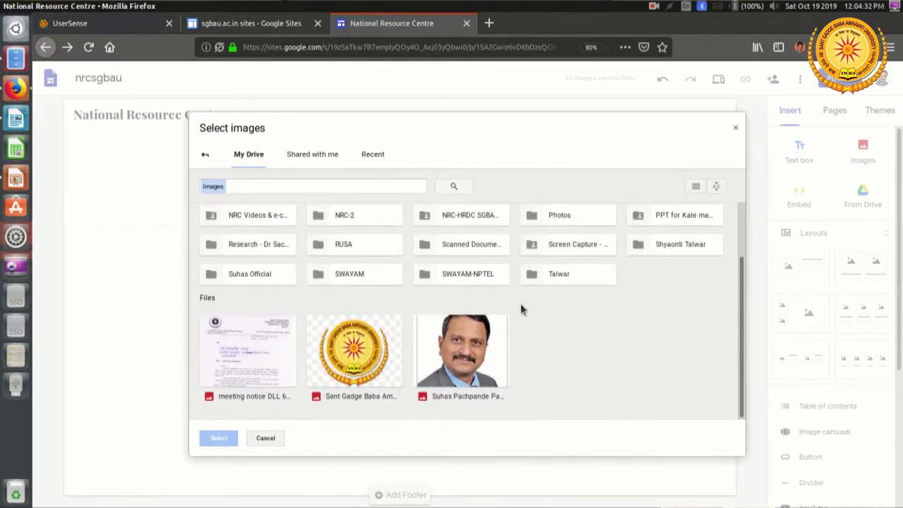
scroll(519, 301, "up", 3)
left_click(736, 129)
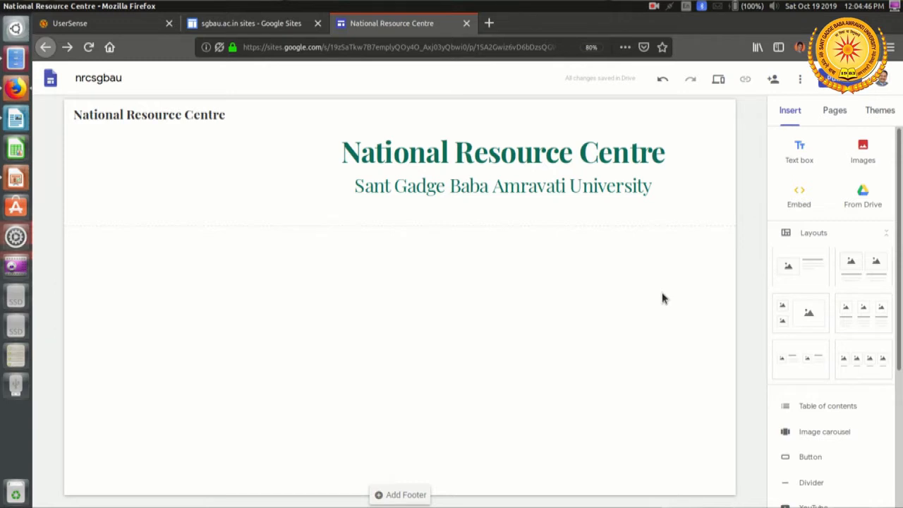
Step: Upload the image SGBAU Logo.png from the images folder and move it into the page header beside the title
left_click(864, 155)
left_click(867, 191)
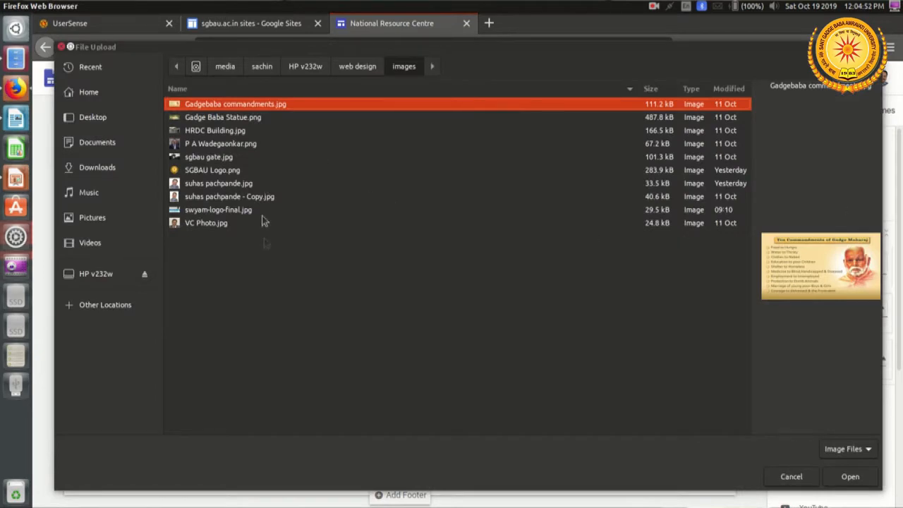
left_click(228, 172)
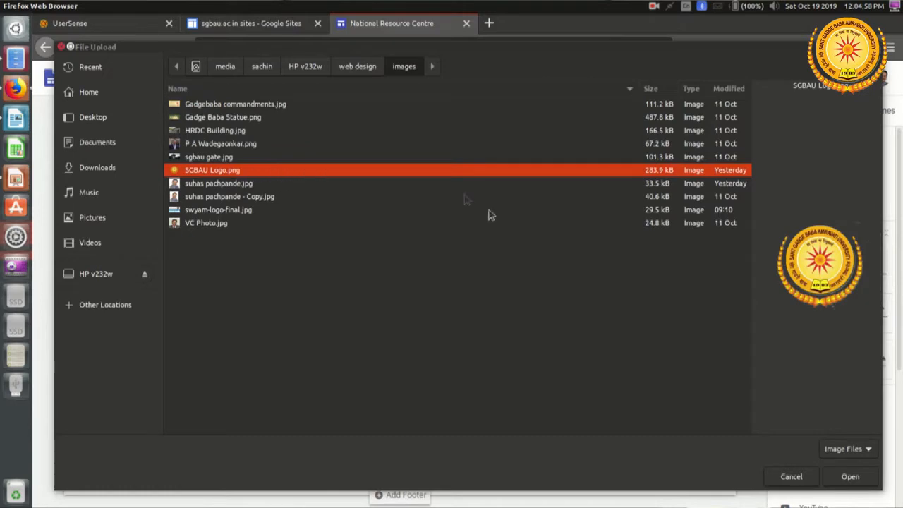
left_click(859, 481)
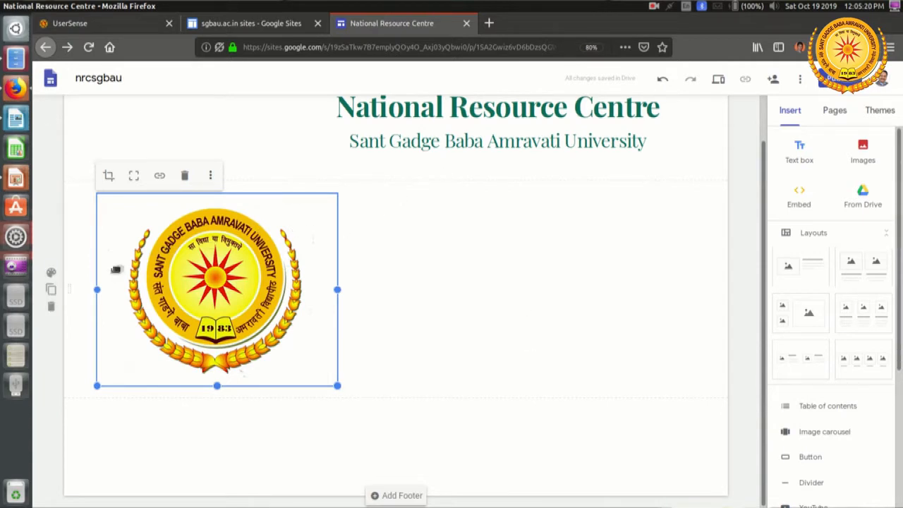
left_click_drag(108, 274, 107, 144)
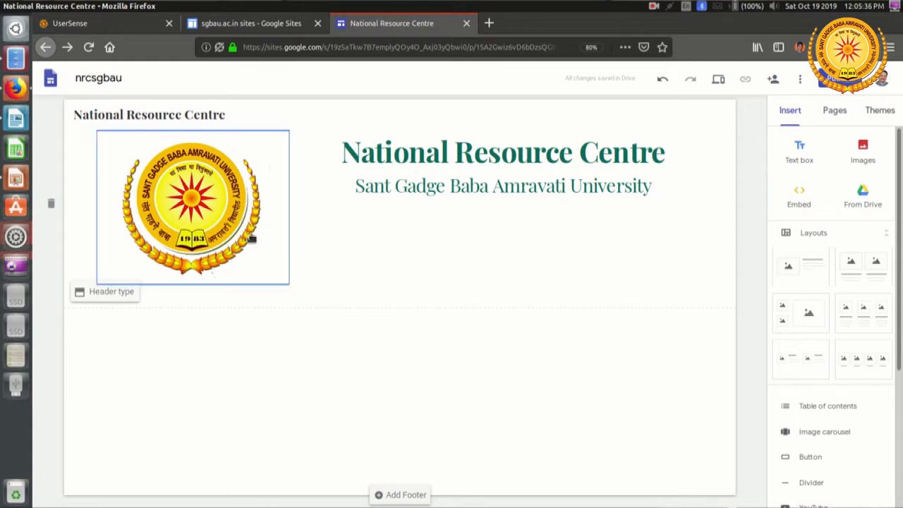
Step: Shrink the header logo to roughly the height of the title block and shift it closer to the title
left_click(270, 182)
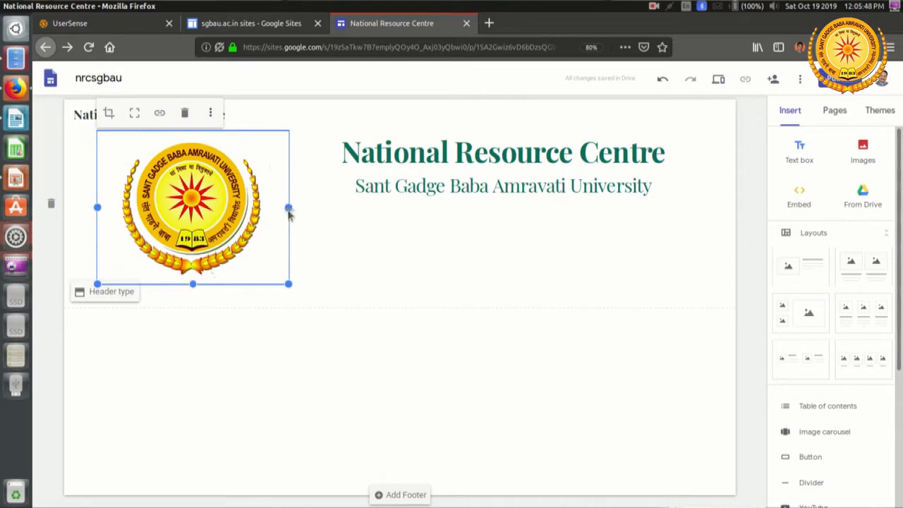
mouse_move(288, 207)
left_mouse_down()
mouse_move(318, 209)
mouse_move(303, 209)
left_mouse_up()
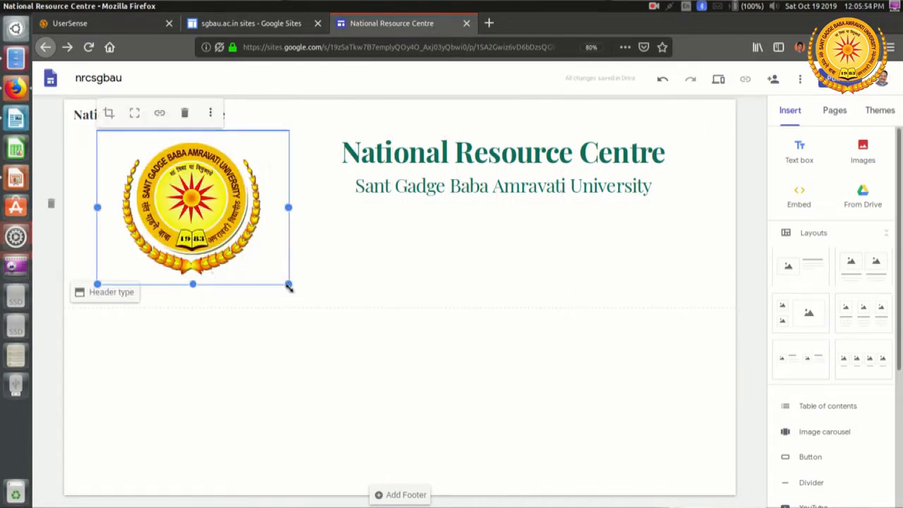
left_click_drag(288, 285, 200, 215)
left_click_drag(203, 221, 197, 221)
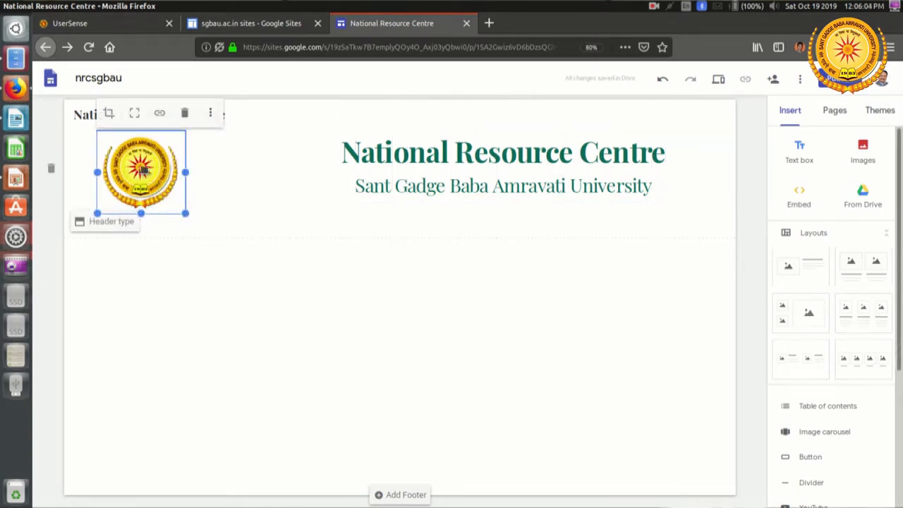
left_click_drag(141, 169, 209, 161)
left_click(454, 294)
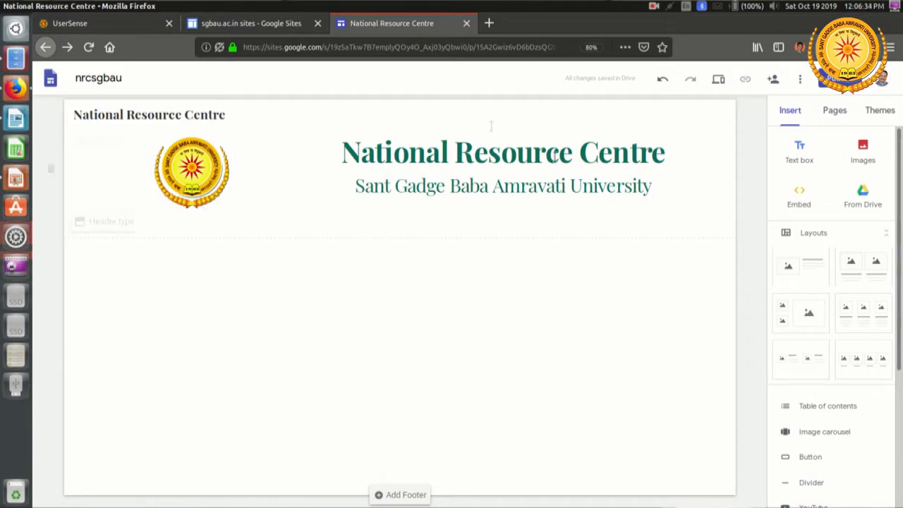
Step: Preview the site in the phone and large-screen layouts and return to the editor
left_click(718, 81)
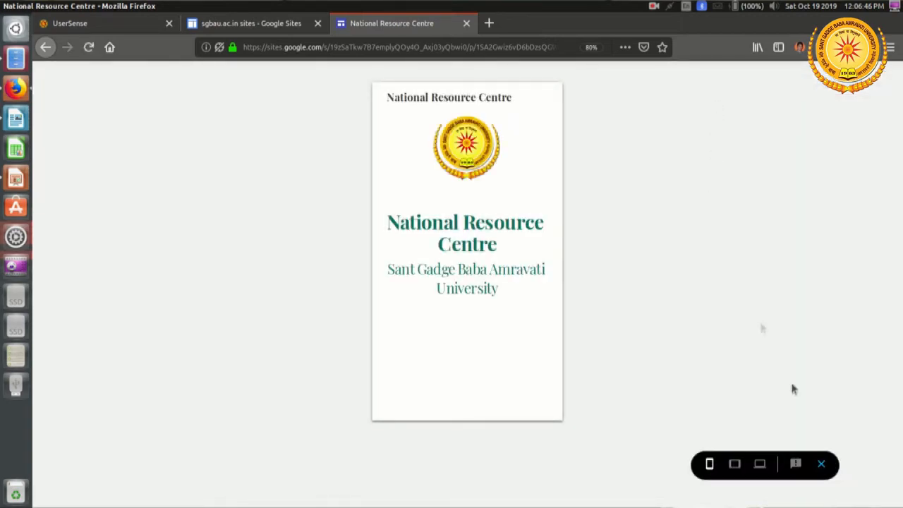
left_click(764, 471)
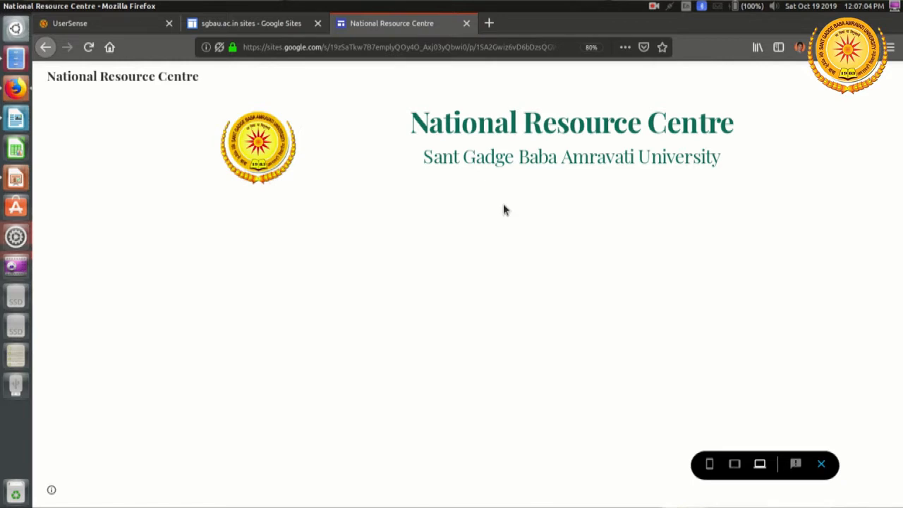
left_click(821, 463)
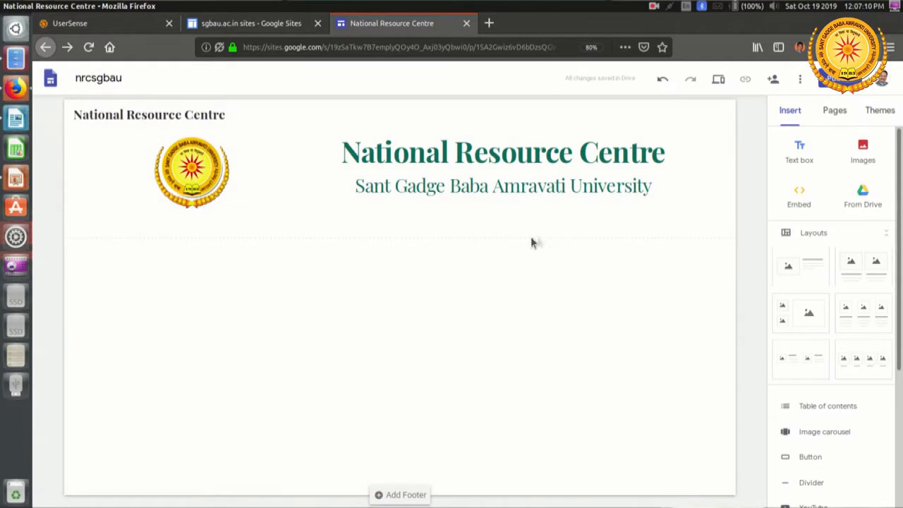
Step: Insert a divider on the page directly beneath the header section
left_click(424, 235)
scroll(825, 333, "down", 2)
scroll(842, 374, "down", 1)
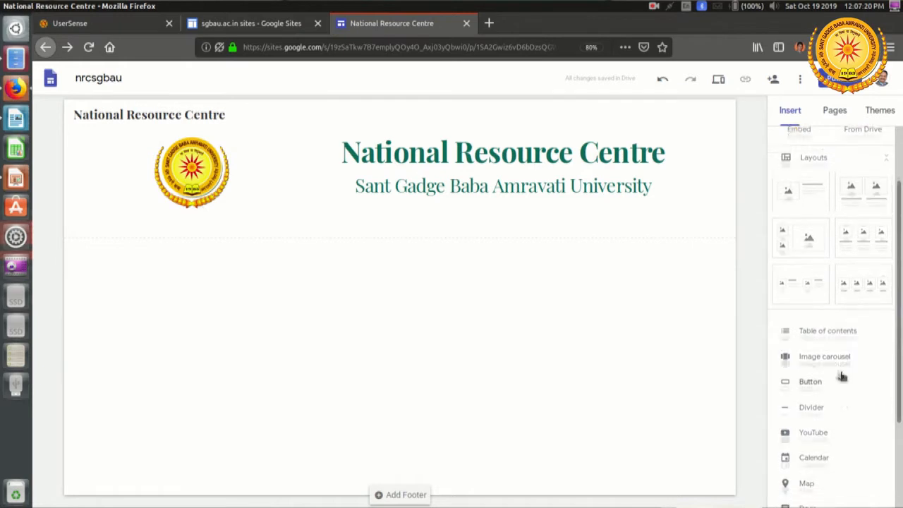
left_click(811, 395)
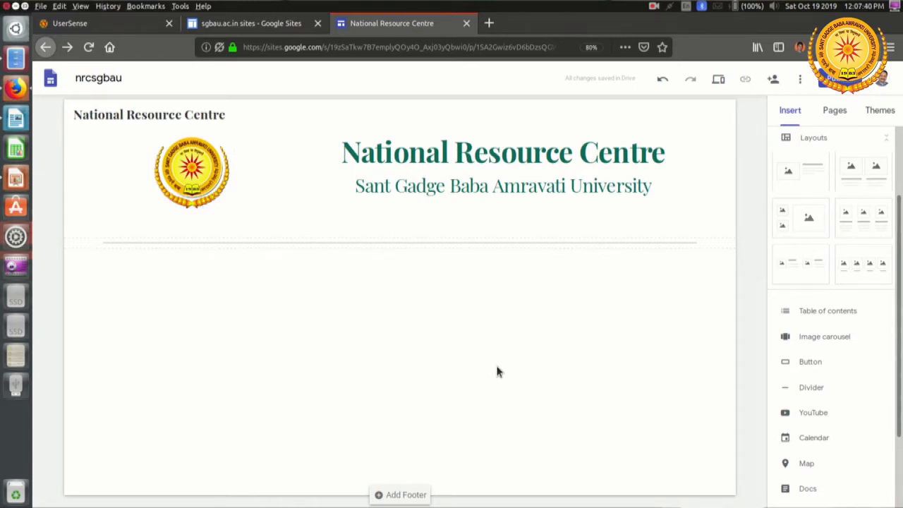
Step: Switch to Layout.pptx in LibreOffice Impress to view the planned page layout
key("alt+Tab")
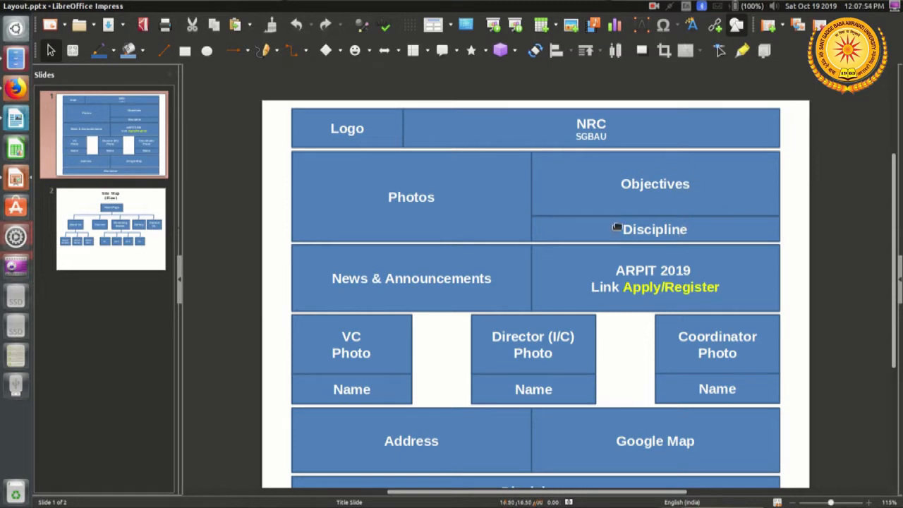
Step: Return to the site editor in Firefox and upload Gadgebaba commandments.jpg, Gadge Baba Statue.png, HRDC Building.jpg and sgbau gate.jpg into a new image carousel
key("alt+Tab")
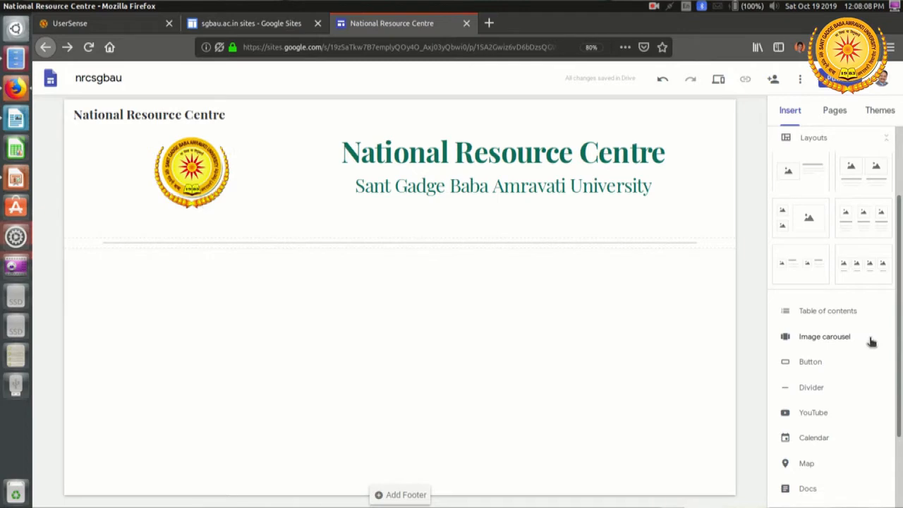
left_click(818, 338)
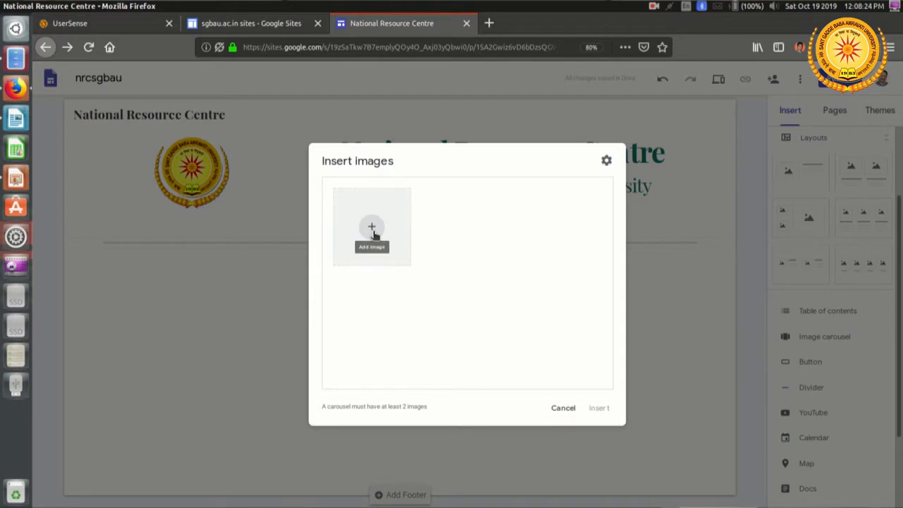
left_click(371, 229)
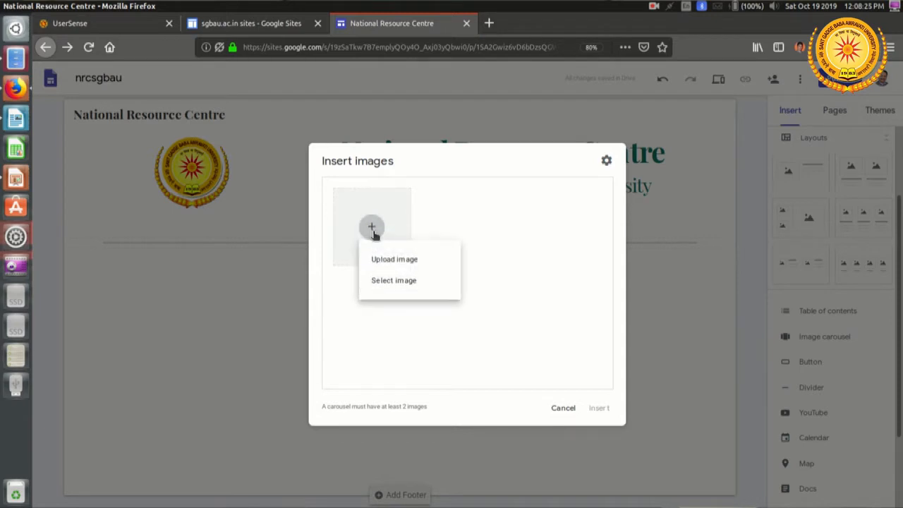
left_click(415, 259)
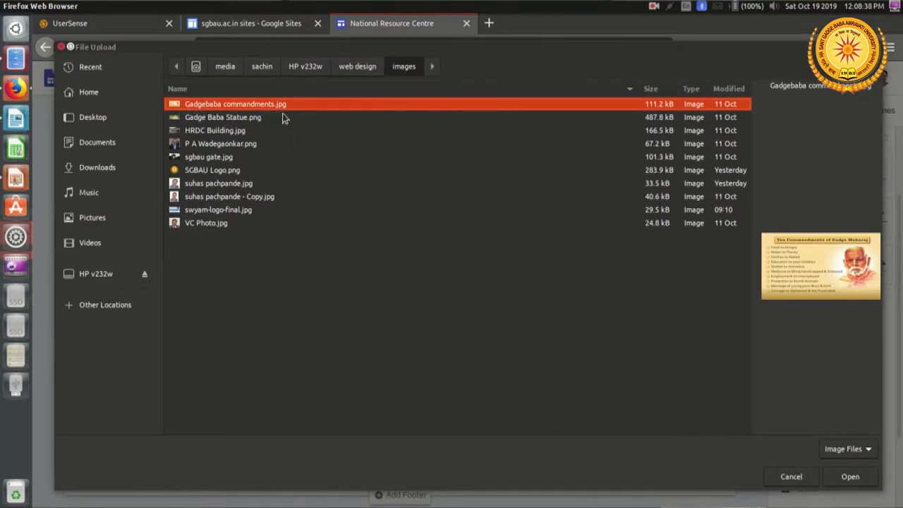
left_click(248, 119, "ctrl")
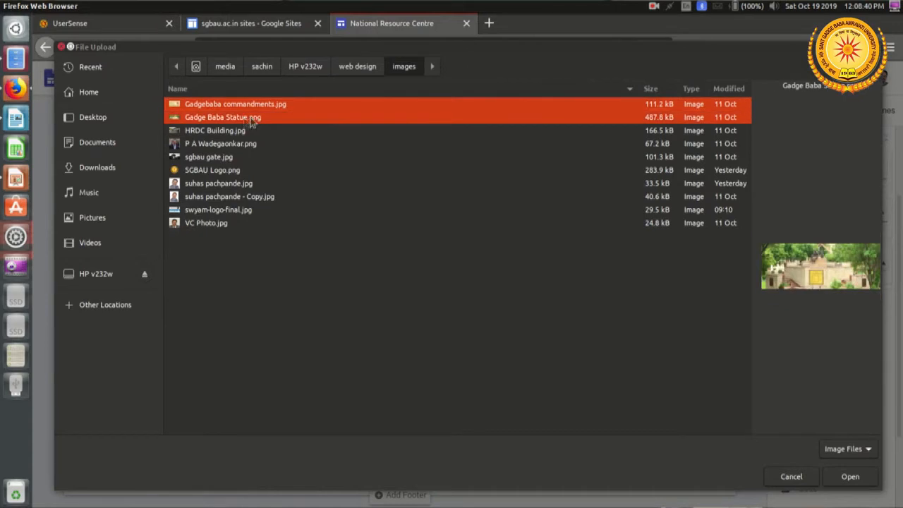
left_click(238, 132, "ctrl")
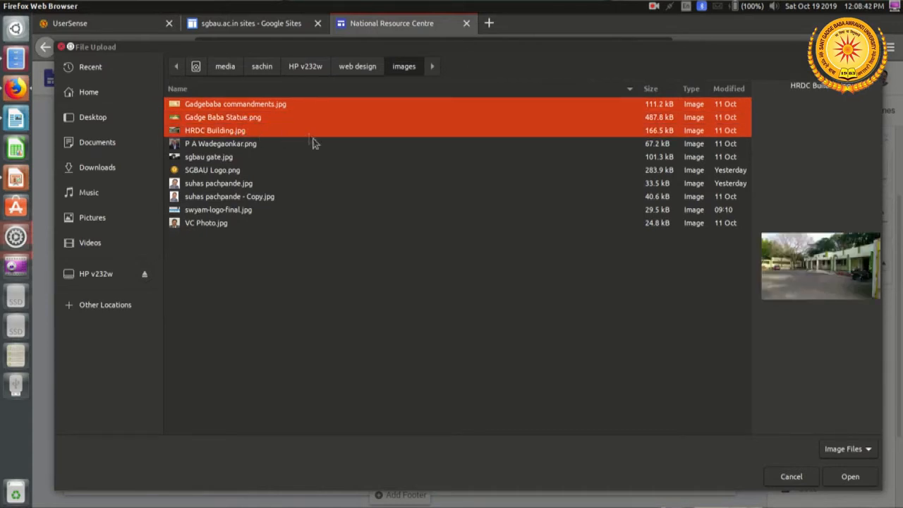
left_click(224, 158, "ctrl")
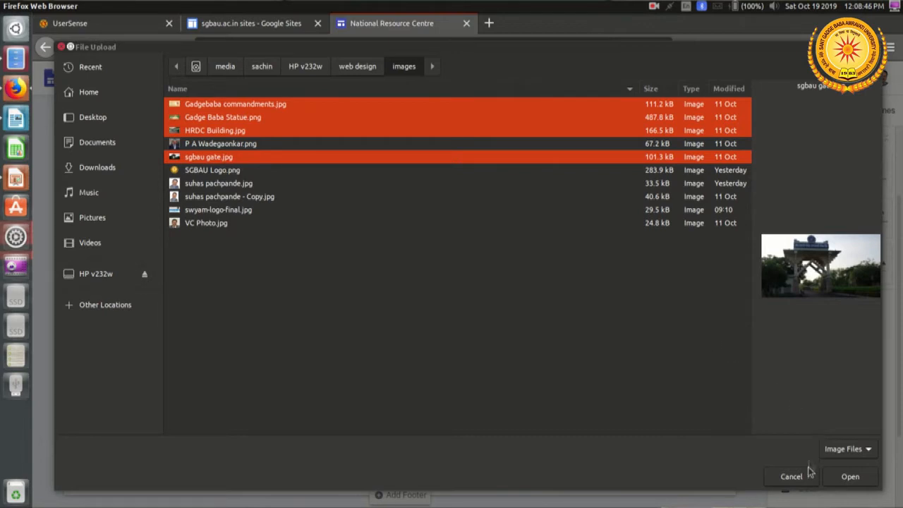
left_click(855, 482)
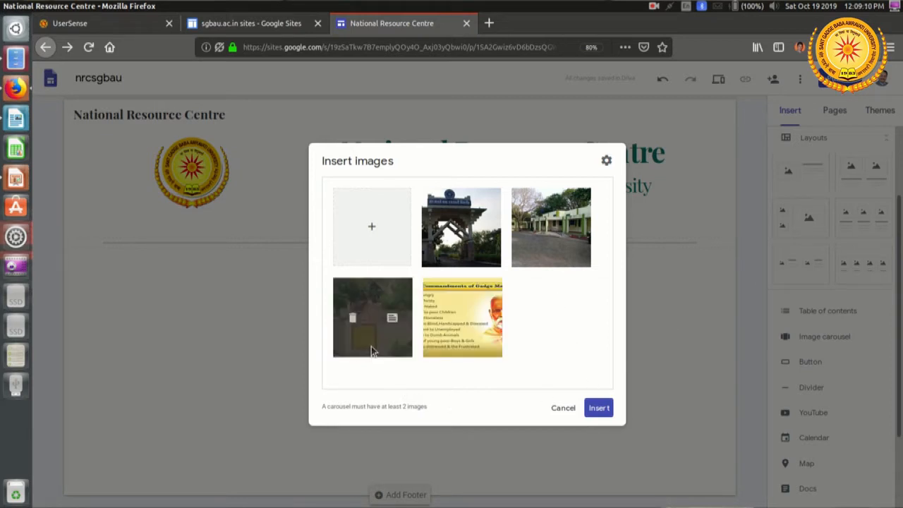
Step: Reorder the carousel images as gate, statue, commandments and building, and insert the carousel beneath the divider
mouse_move(352, 316)
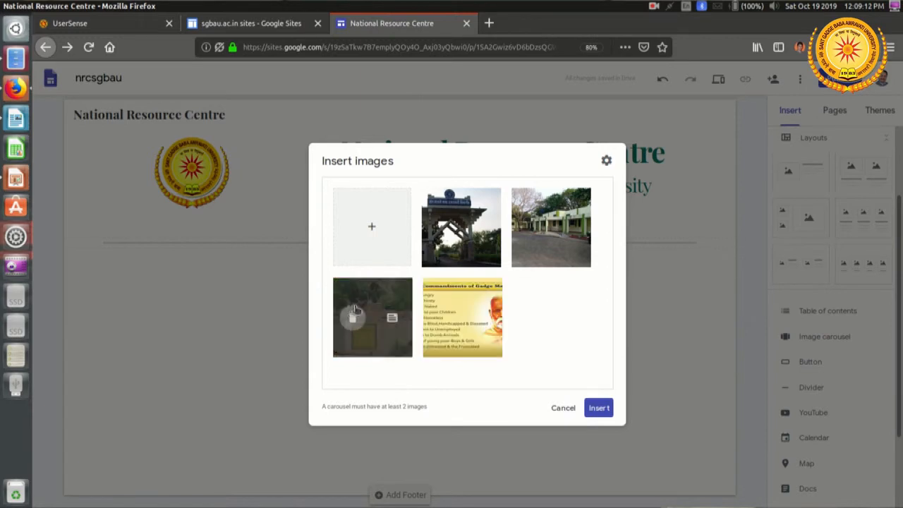
left_click_drag(374, 297, 529, 233)
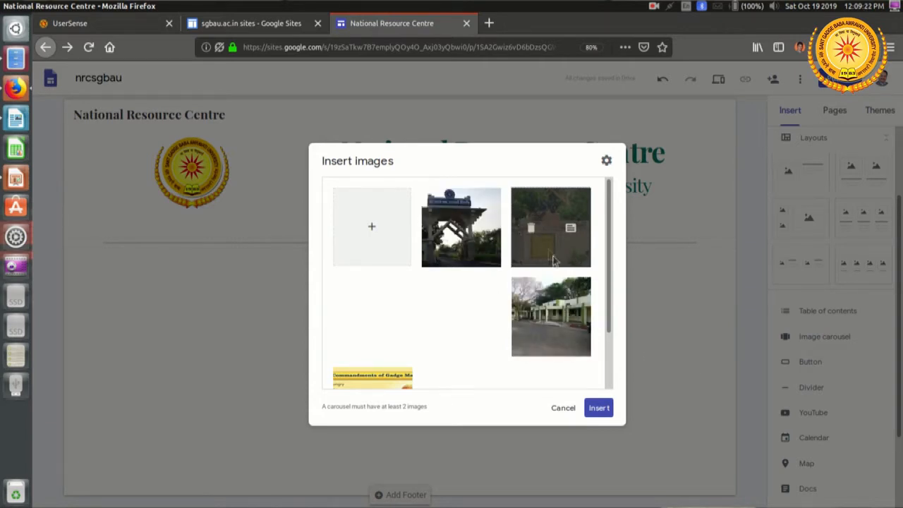
scroll(441, 369, "down", 1)
scroll(441, 370, "down", 1)
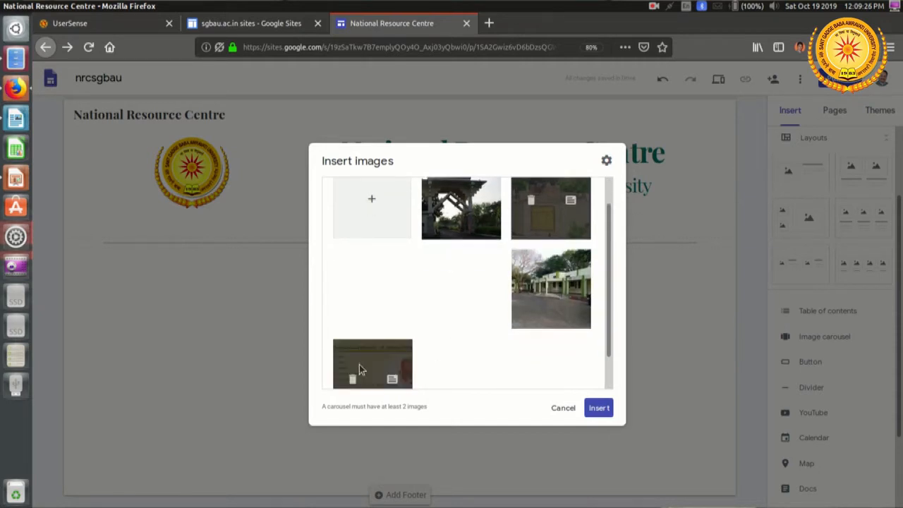
left_click_drag(381, 363, 402, 352)
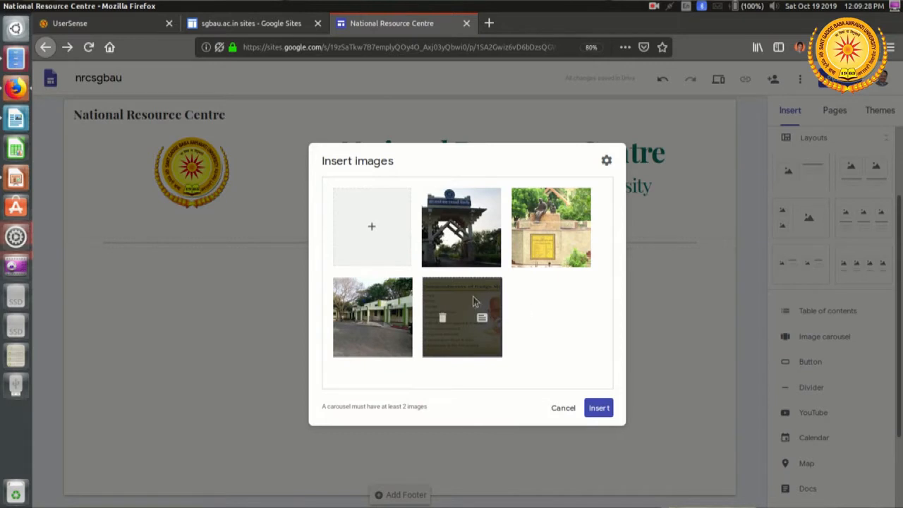
left_click_drag(457, 302, 361, 308)
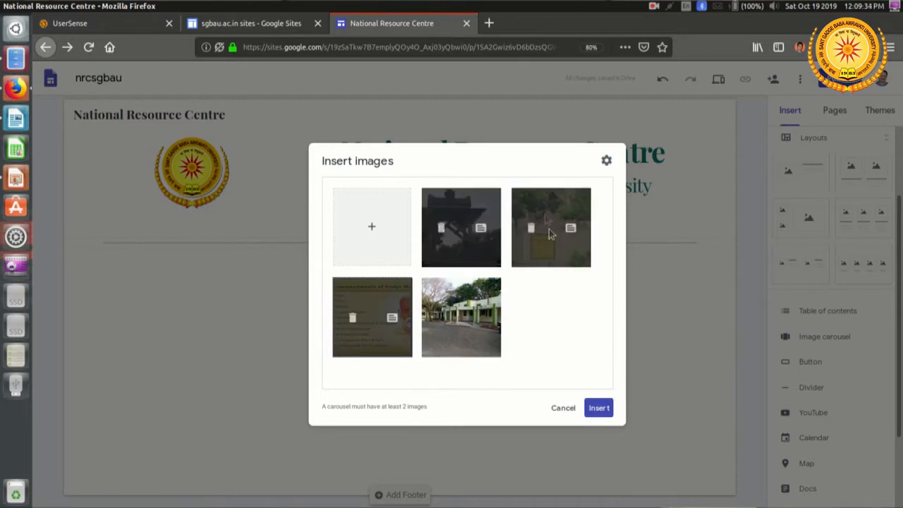
left_click(605, 416)
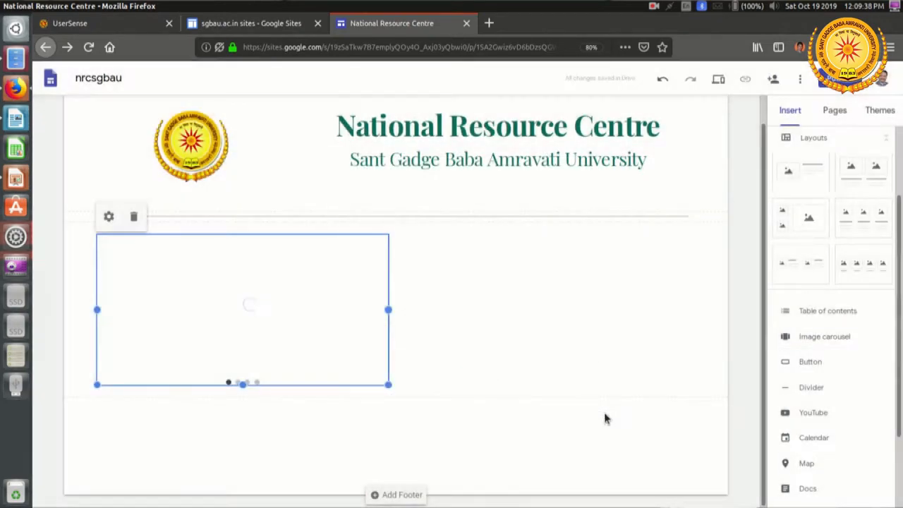
left_click(488, 420)
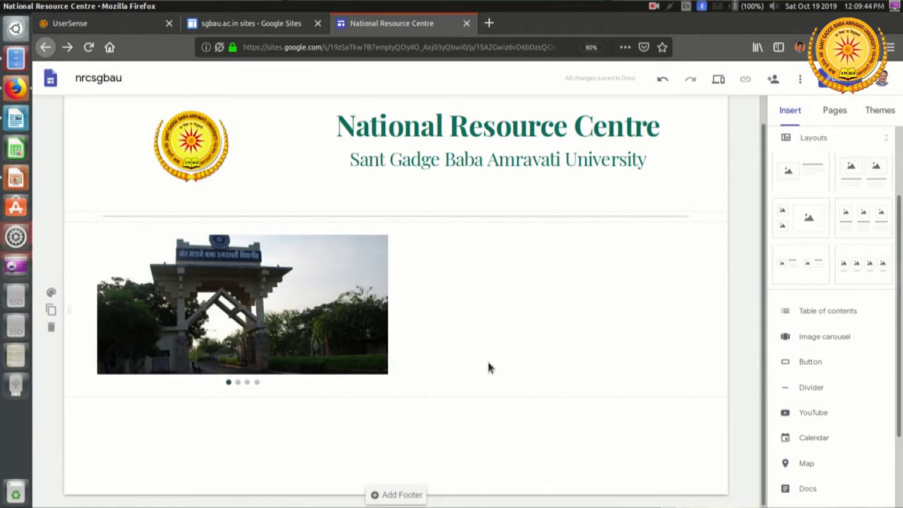
Step: Check in Layout.pptx in LibreOffice Impress what belongs beside the photos, and return to the site editor in Firefox
key("alt")
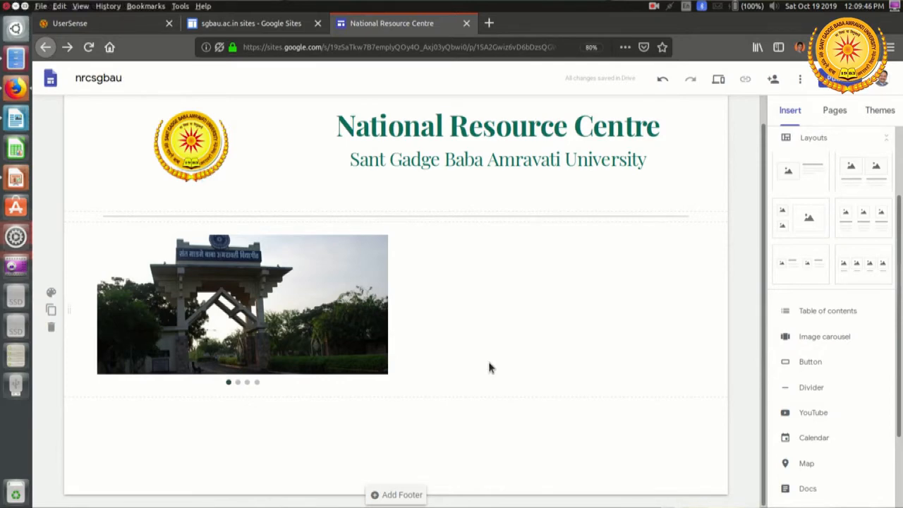
key("alt+Tab")
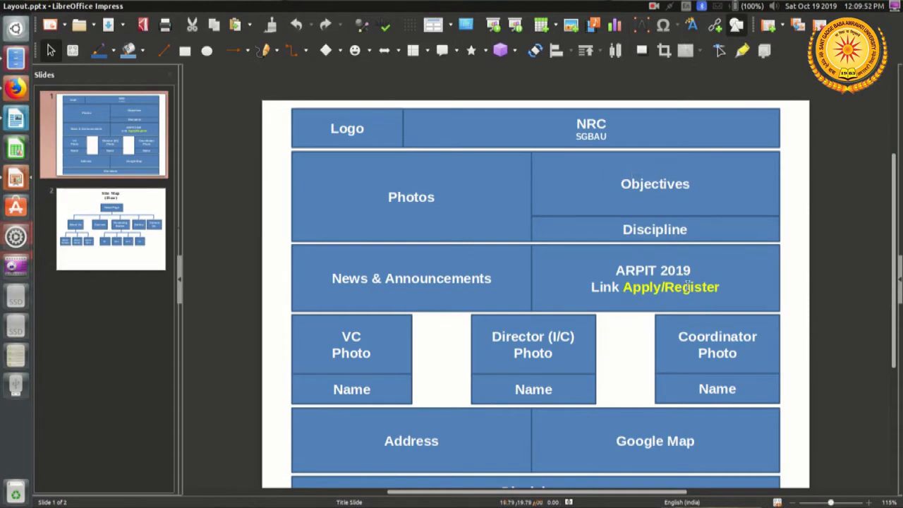
key("alt")
key("alt+Tab")
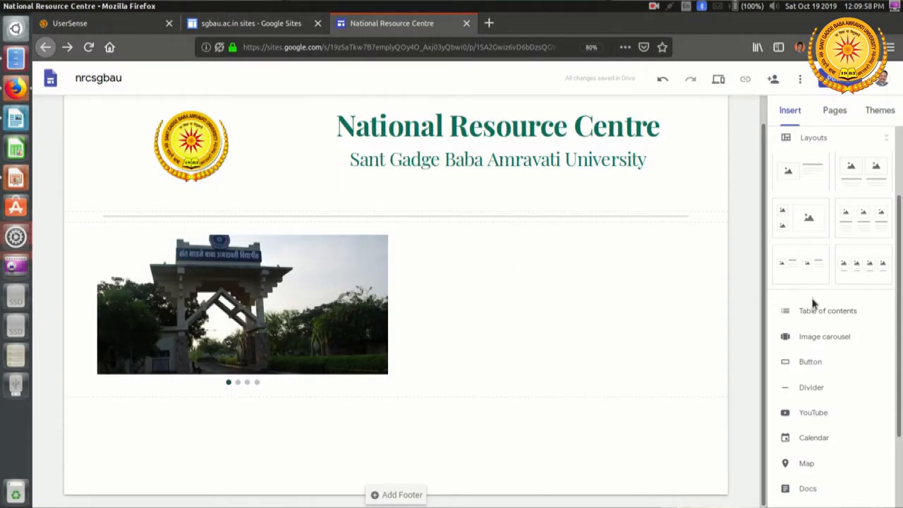
Step: Insert a text box and place it beside the image carousel in the same section, ready for text entry
scroll(812, 303, "up", 3)
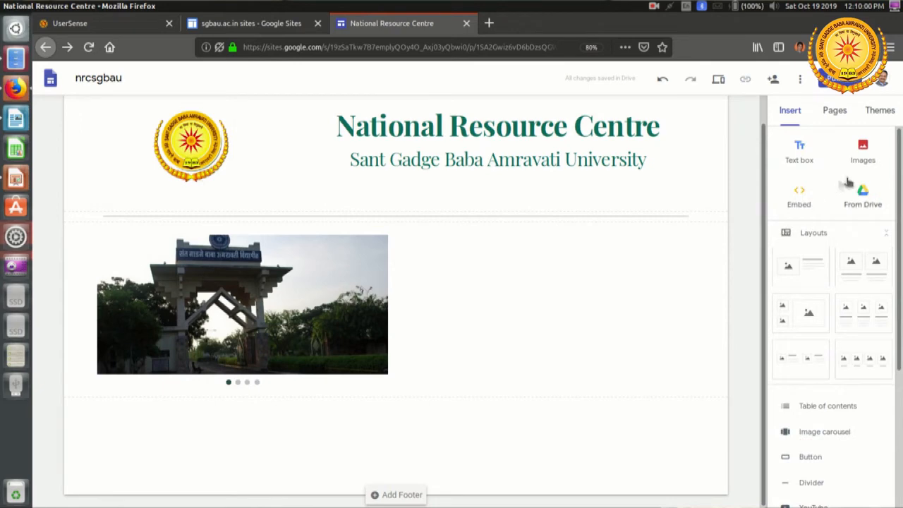
left_click(798, 149)
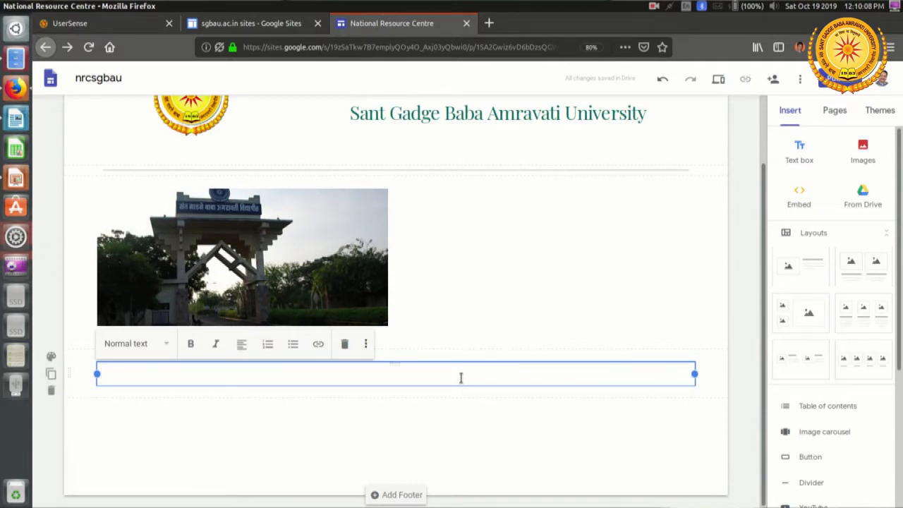
left_click(186, 388)
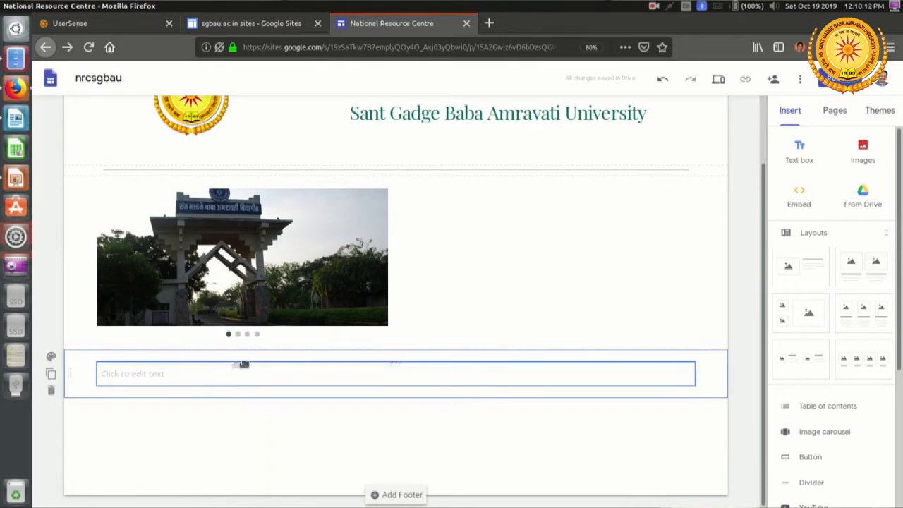
left_click_drag(254, 364, 431, 239)
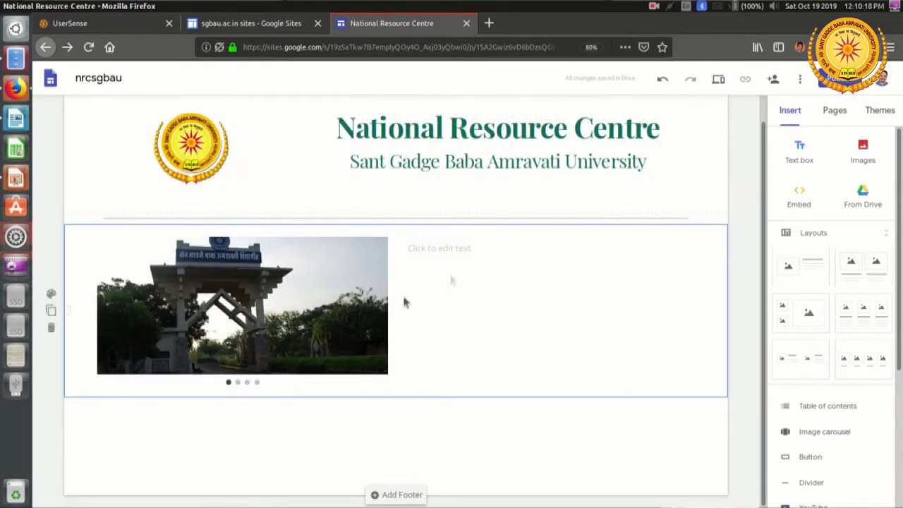
left_click(463, 248)
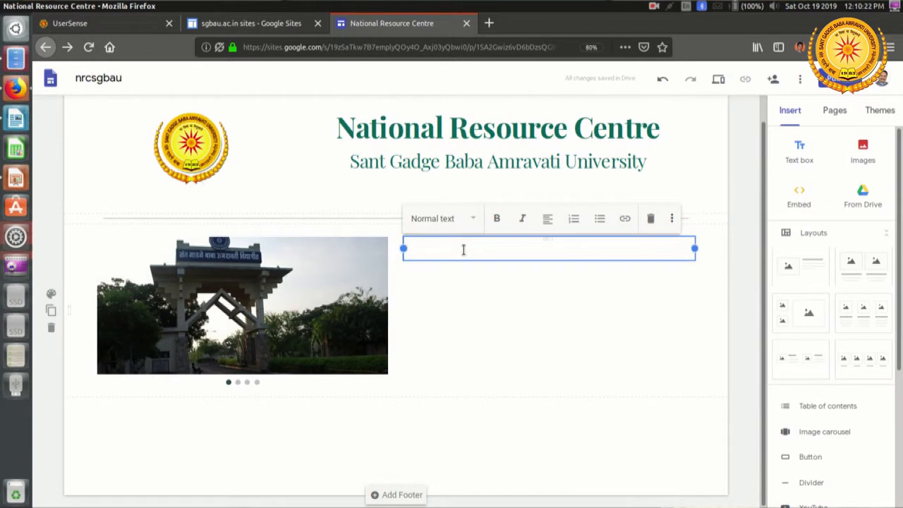
Step: Switch to NRC Website information.docx in LibreOffice Writer and copy the Objectives heading with its full paragraph
key("alt")
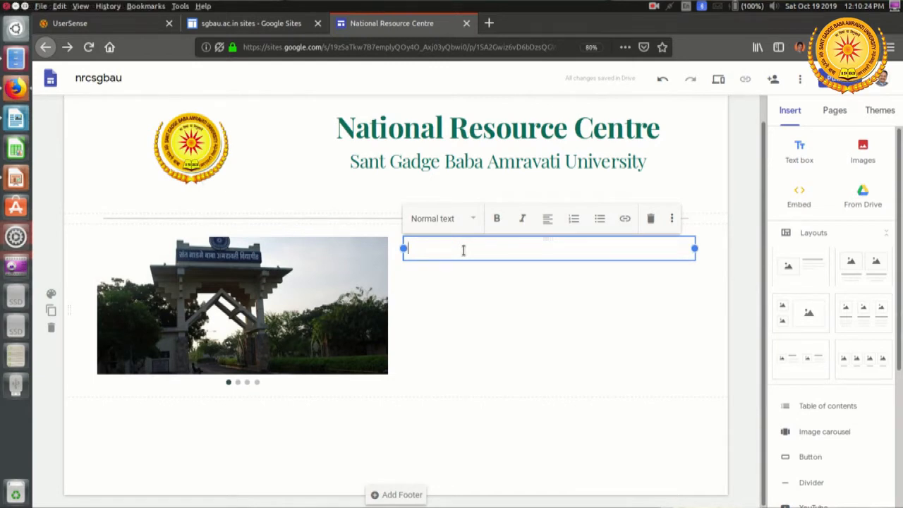
key("alt+Tab")
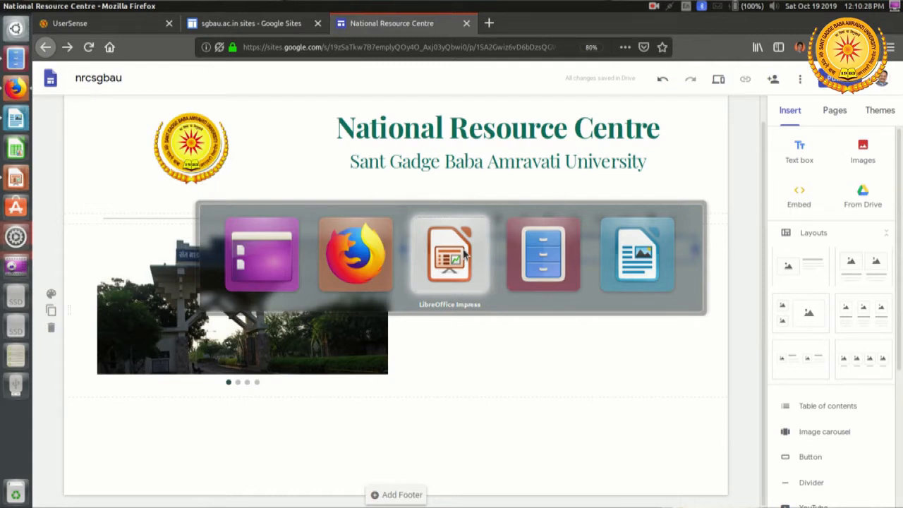
key("alt+Tab")
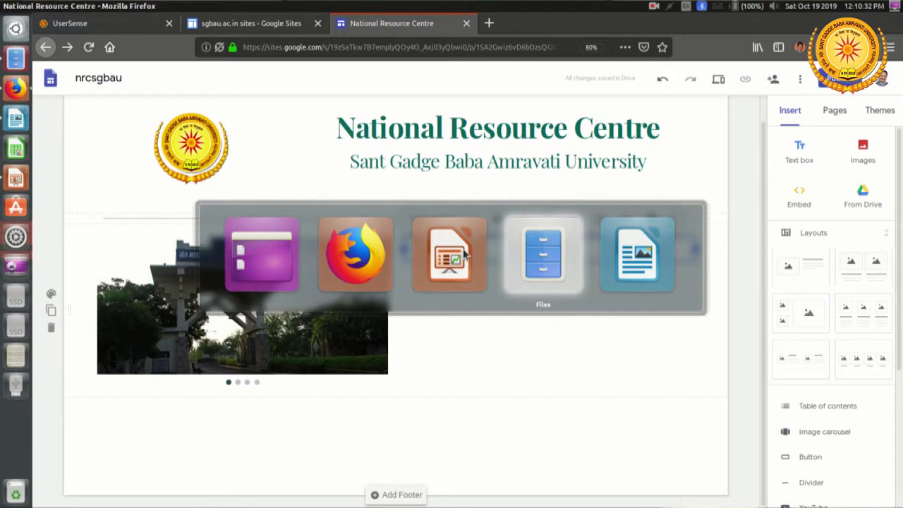
key("alt+Tab")
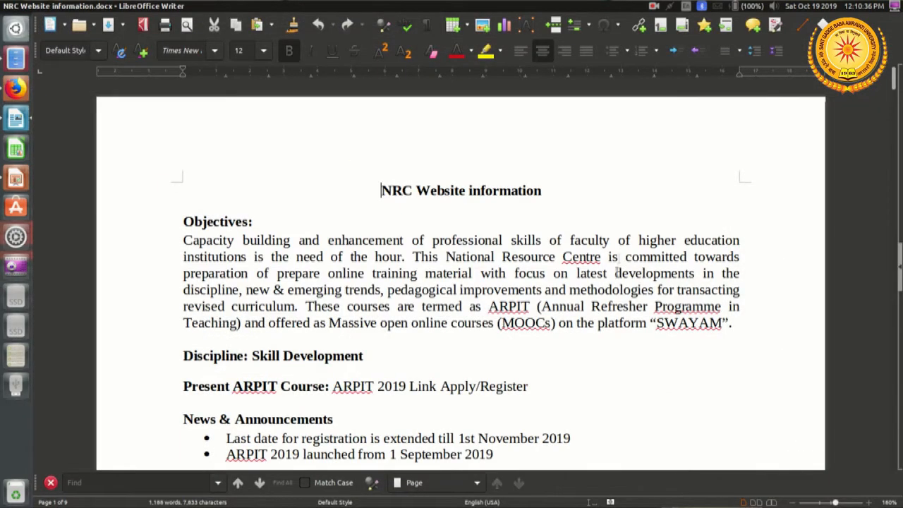
left_click(182, 221)
left_click(748, 324, "shift")
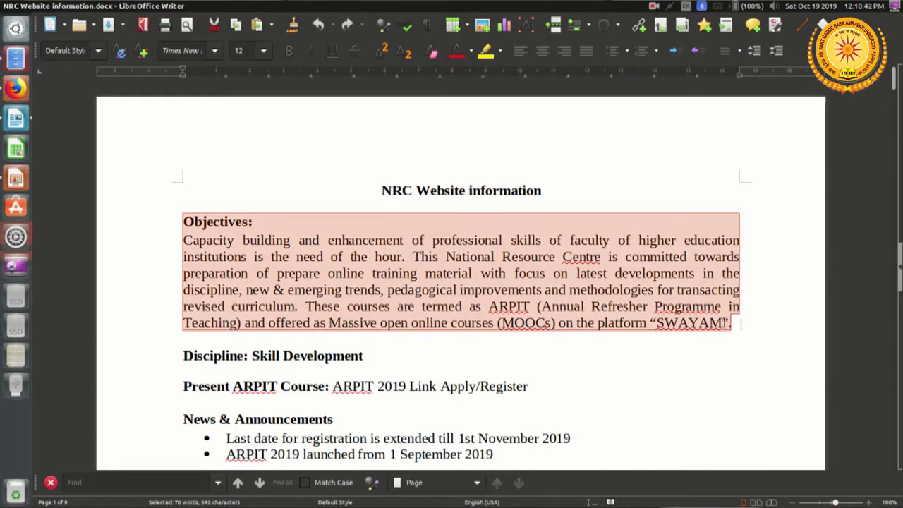
right_click(337, 244)
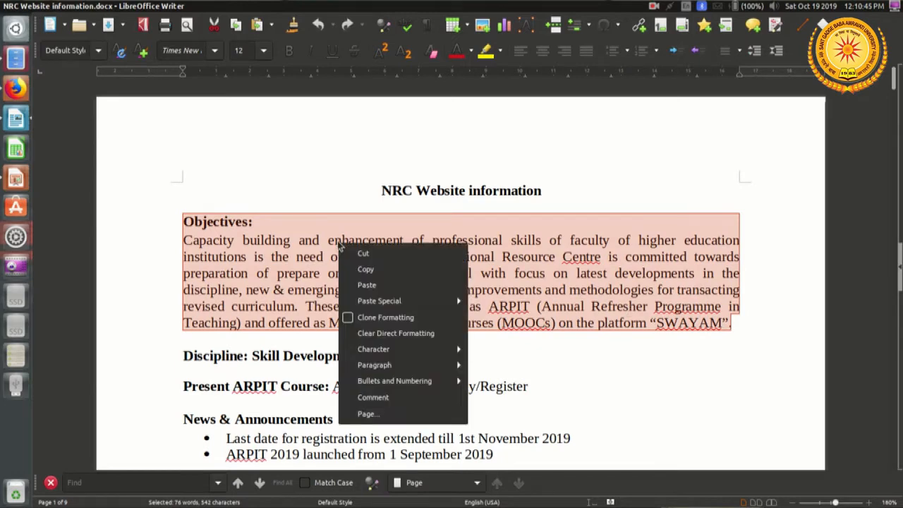
left_click(383, 273)
Step: Return to Firefox, paste the Objectives text into the box beside the carousel, and remove the colon after its heading
key("alt+Tab")
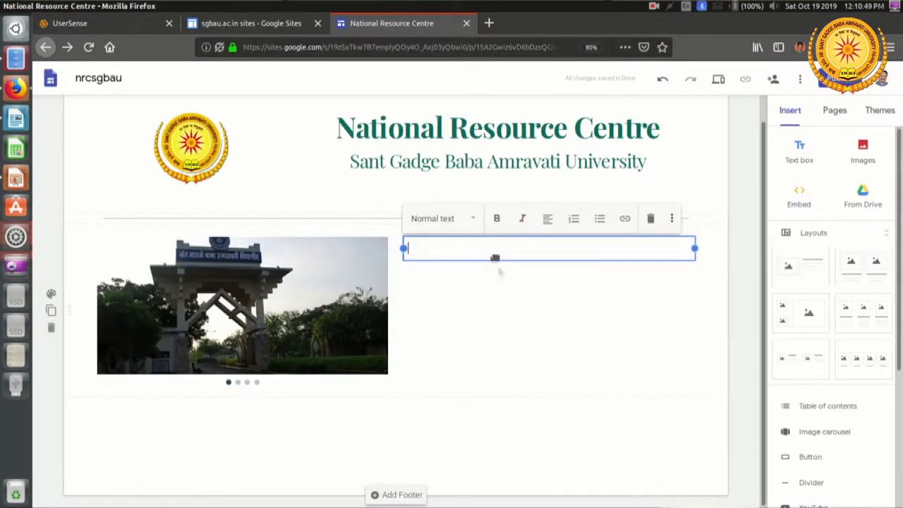
right_click(476, 244)
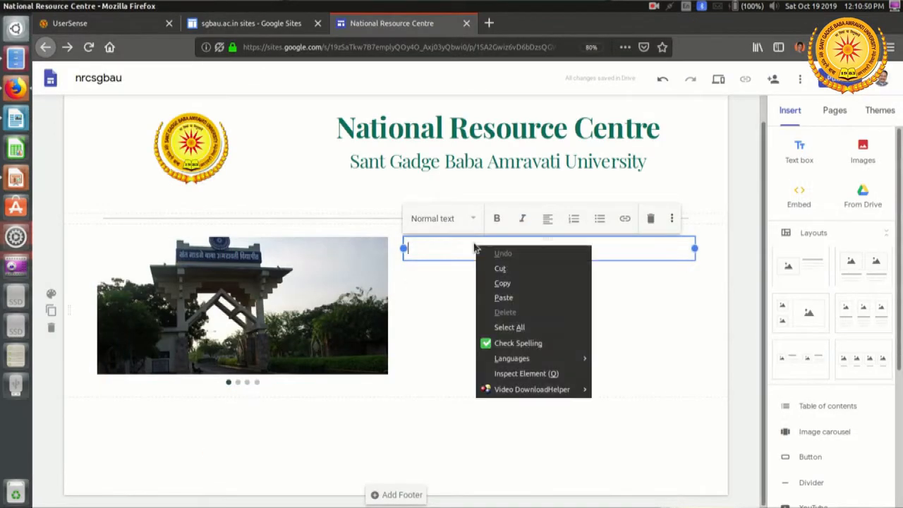
left_click(532, 297)
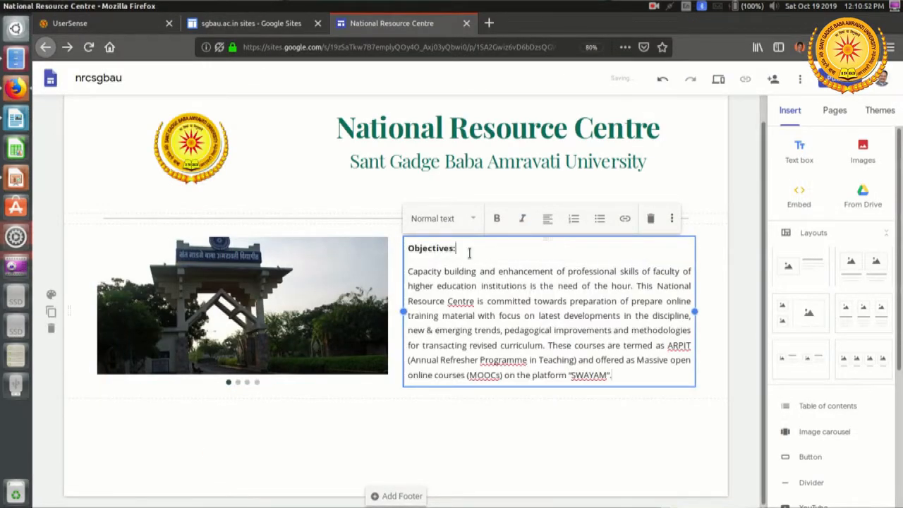
key("BackSpace")
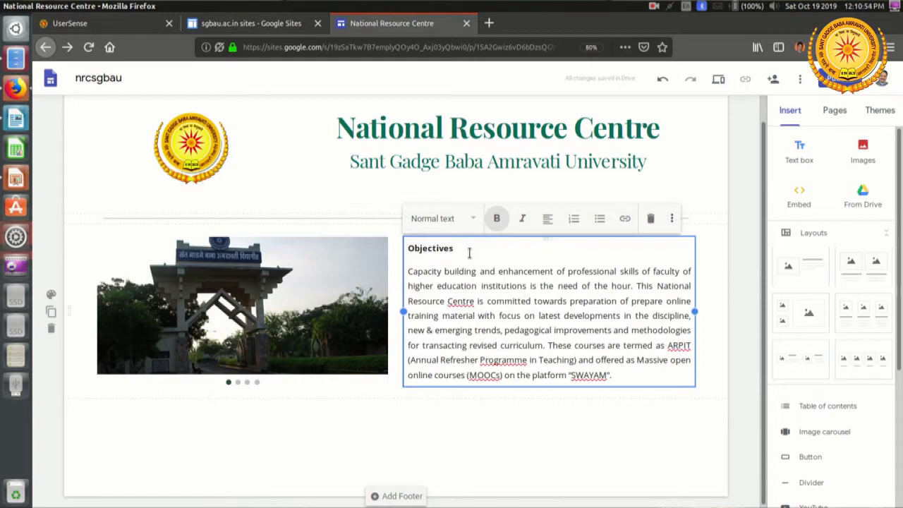
Step: Try the Heading style on the Objectives title beside the carousel and undo the style change
left_click_drag(453, 248, 393, 254)
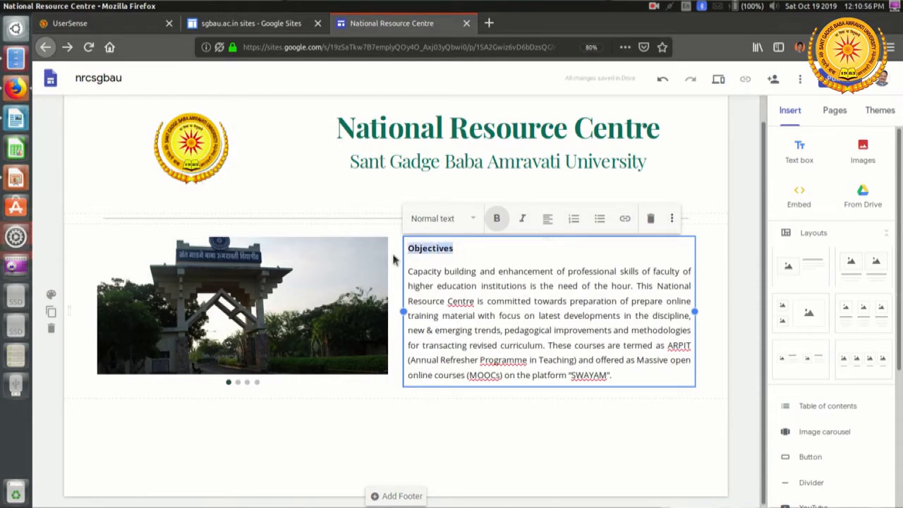
left_click(476, 221)
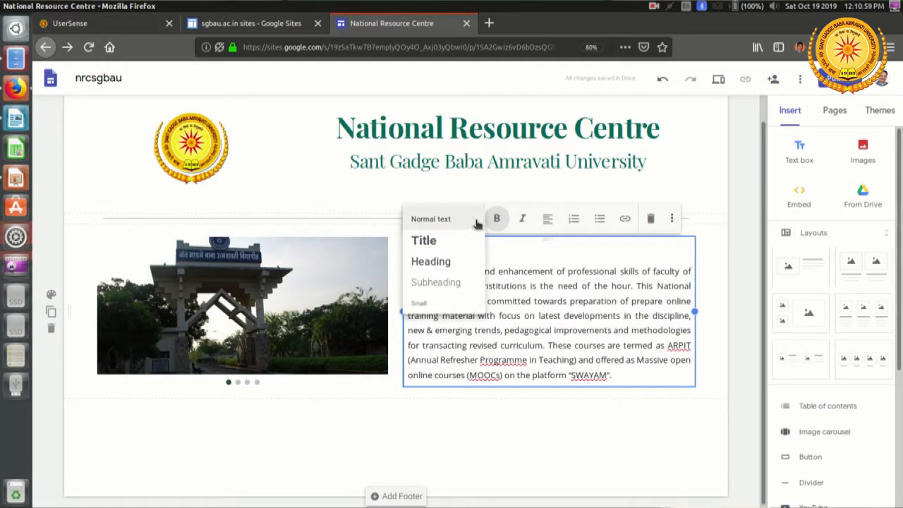
left_click(454, 269)
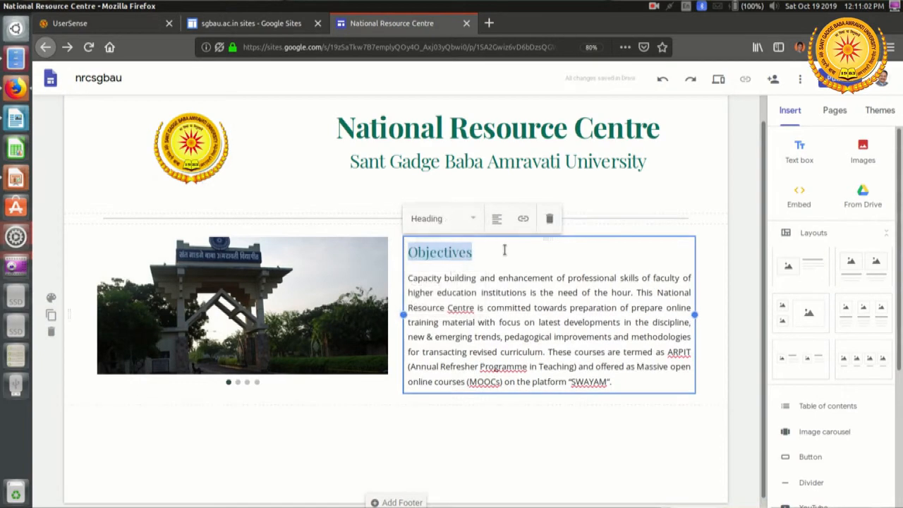
left_click(486, 252)
key("ctrl+z")
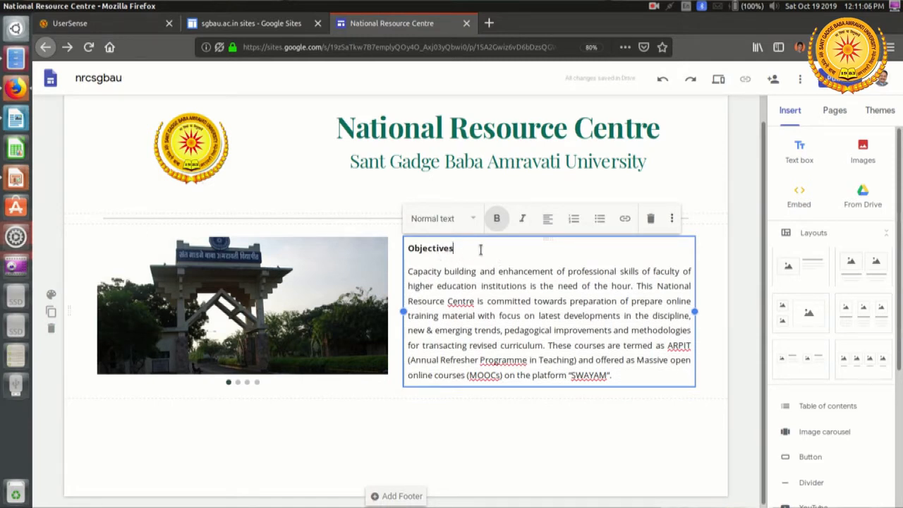
Step: Apply the Heading text style to the Objectives title above the paragraph beside the image carousel
left_click_drag(454, 248, 404, 248)
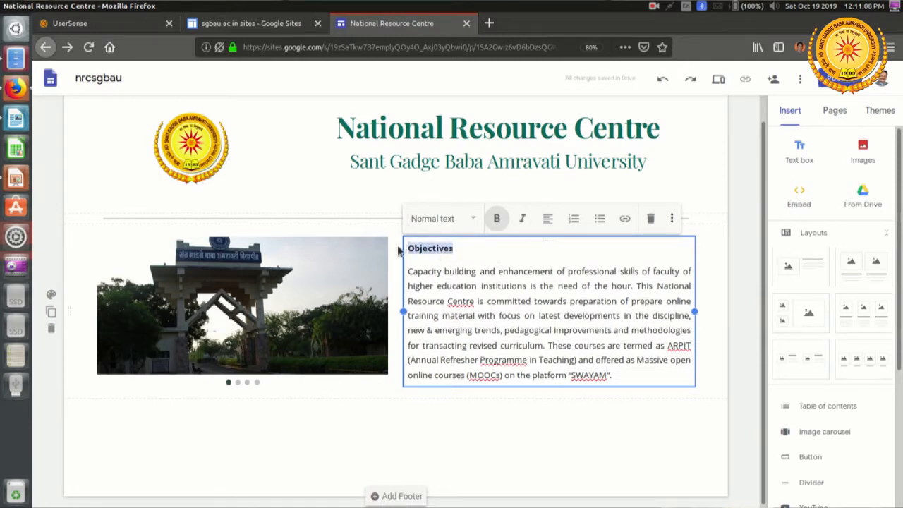
left_click(473, 220)
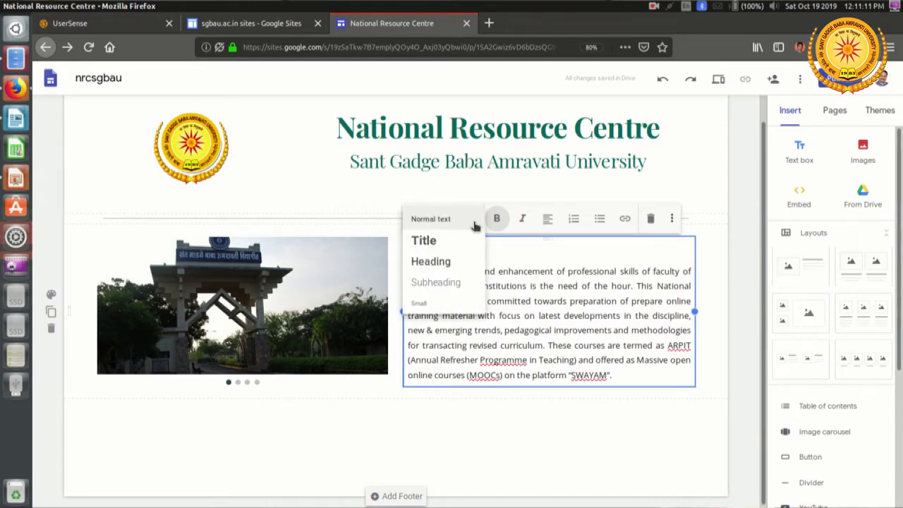
left_click(453, 262)
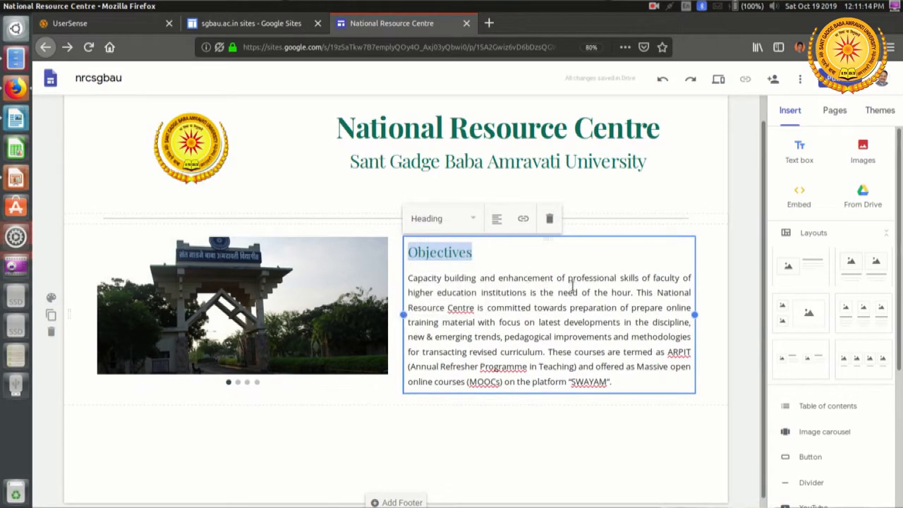
left_click(572, 292)
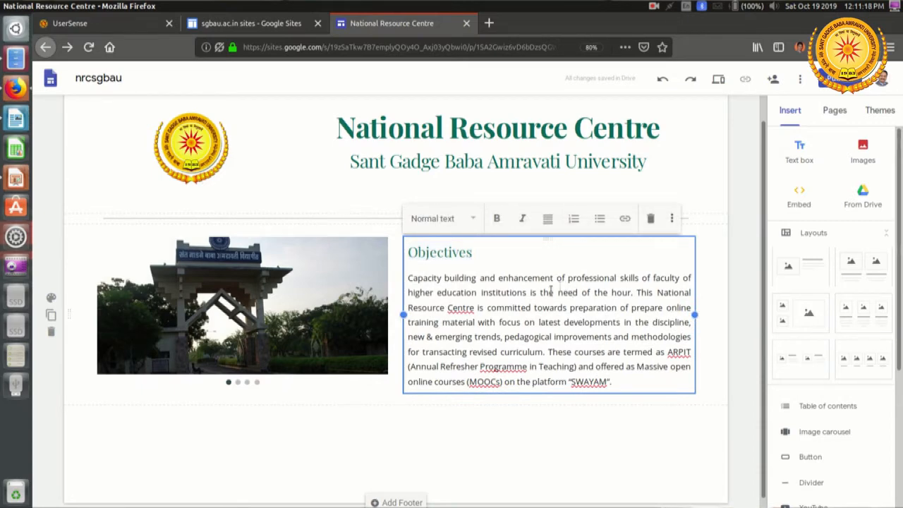
Step: Insert a new empty text box in its own section below the carousel and Objectives text
scroll(550, 338, "down", 1)
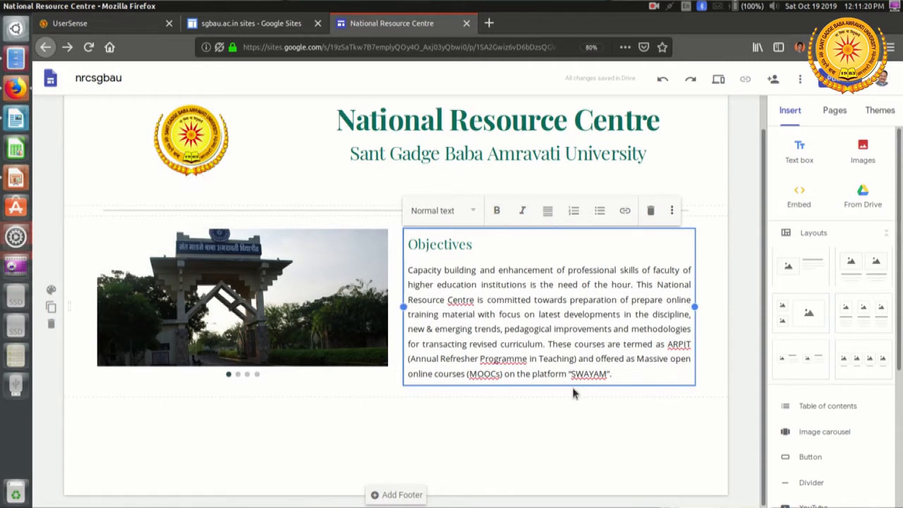
left_click(585, 431)
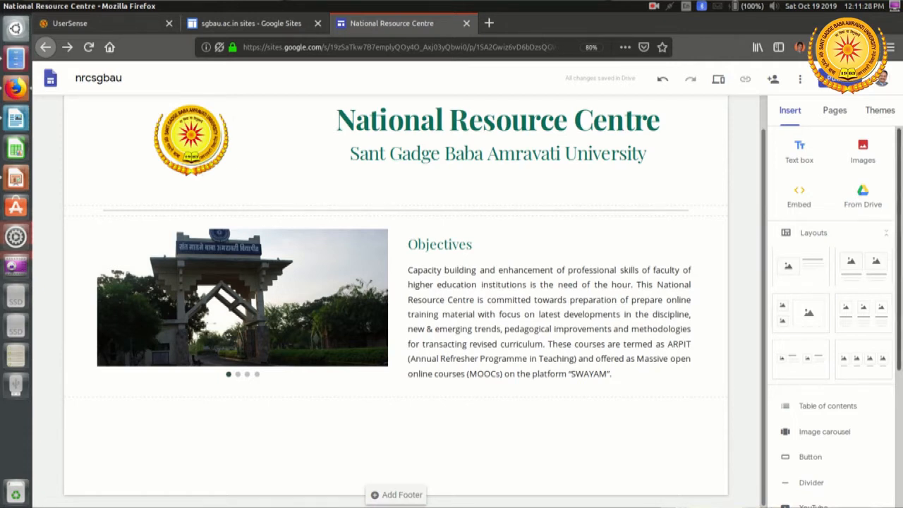
left_click(801, 152)
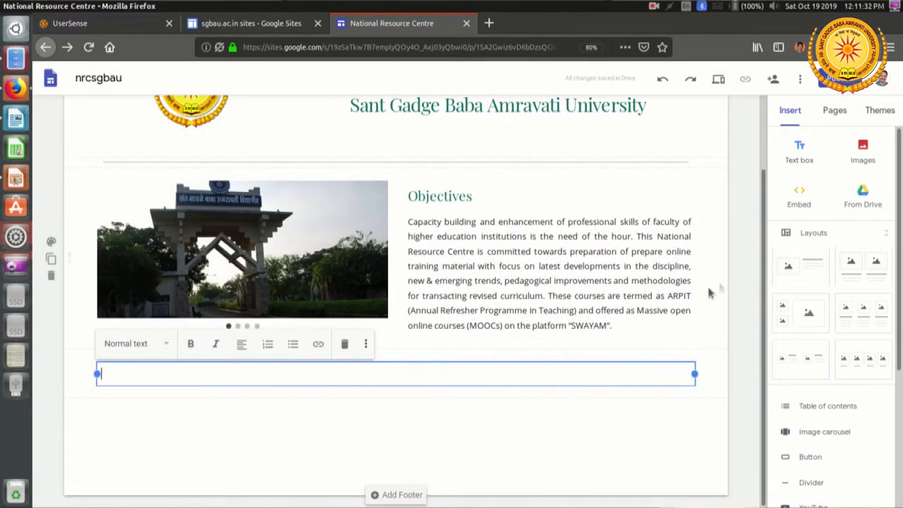
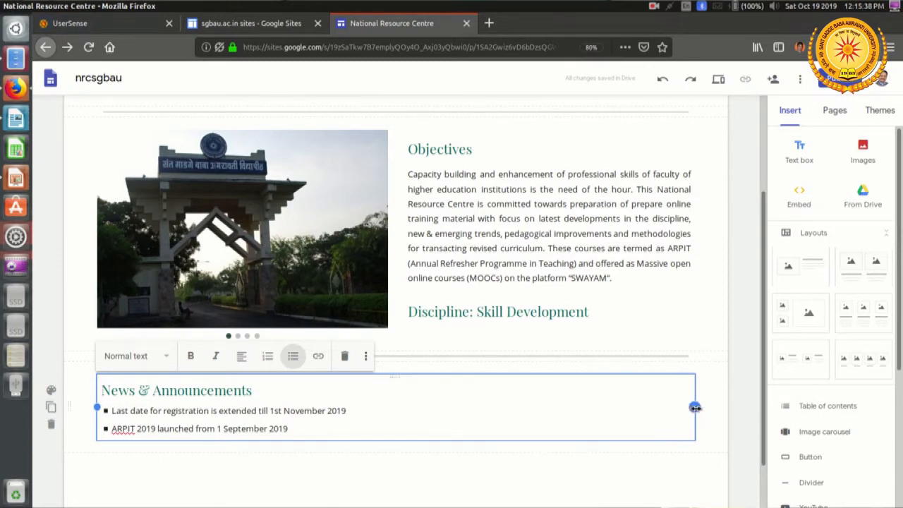
Step: Narrow the News & Announcements box to half the section width and place a new text box in the space beside it
left_click_drag(694, 407, 385, 428)
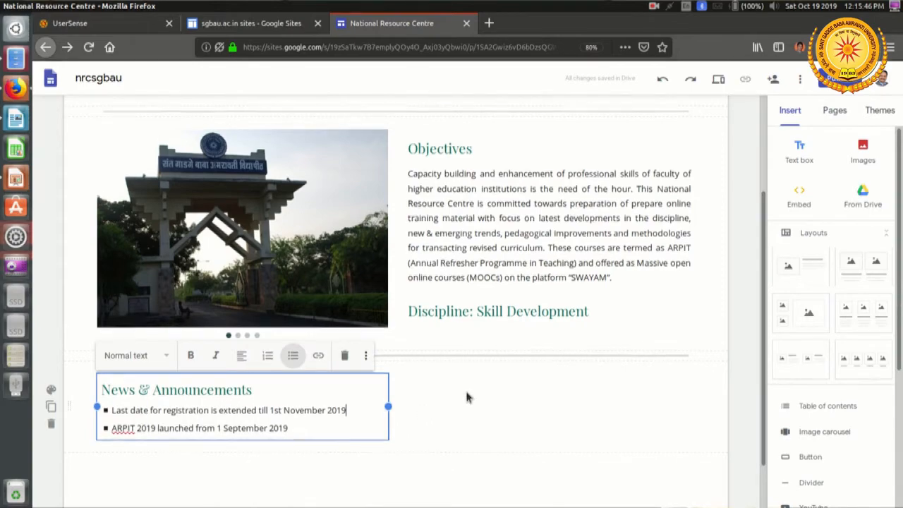
scroll(467, 395, "down", 2)
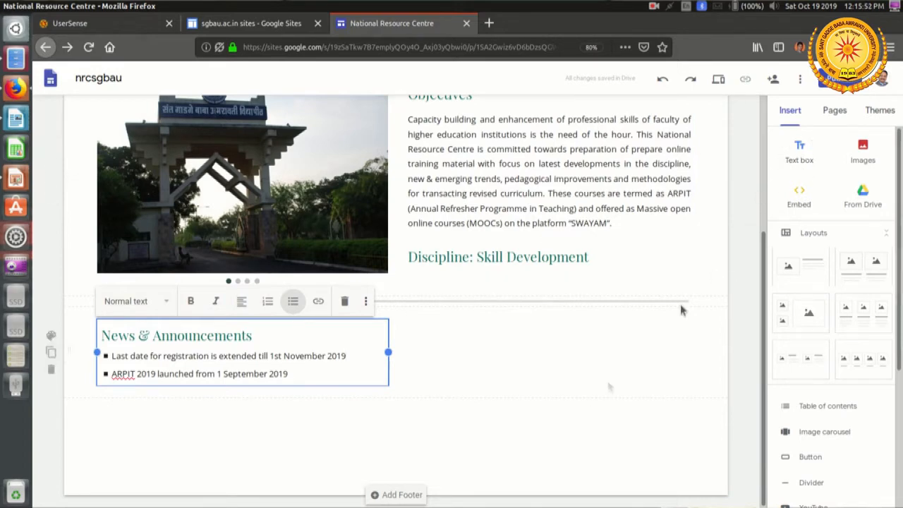
left_click(799, 151)
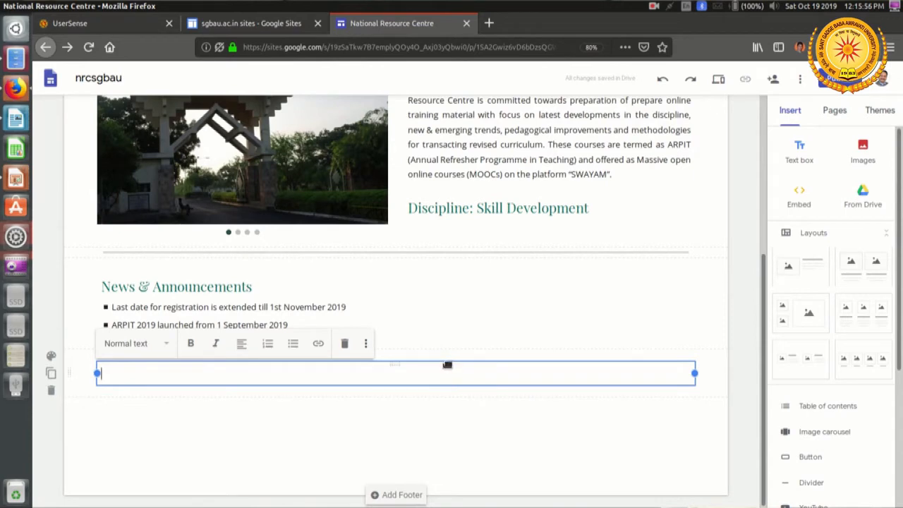
left_click_drag(449, 362, 486, 325)
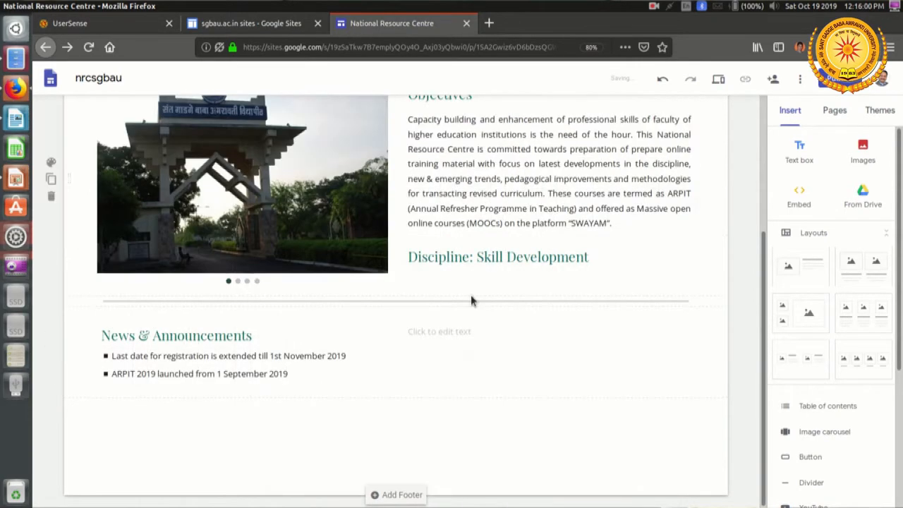
left_click(452, 330)
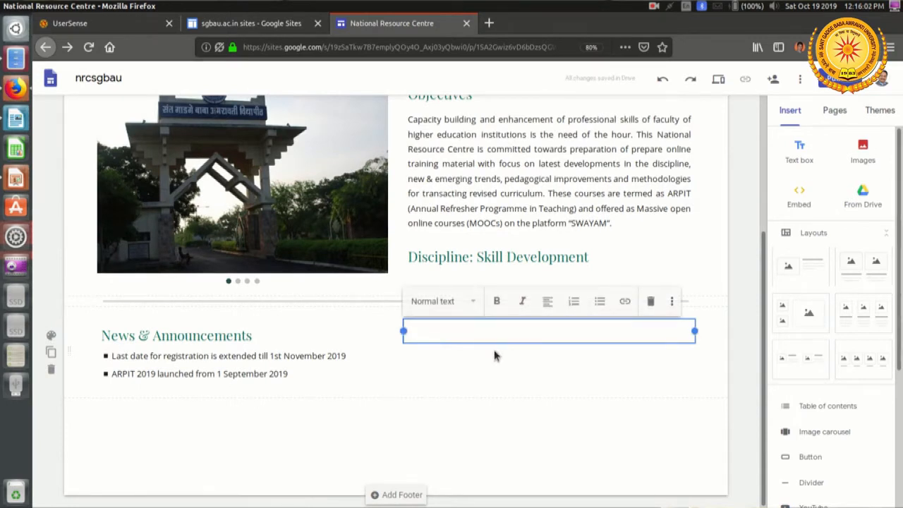
Step: Enter "ARPIT 2019" in the text box beside News & Announcements and apply the Heading text style to it
type("ARPIT 201")
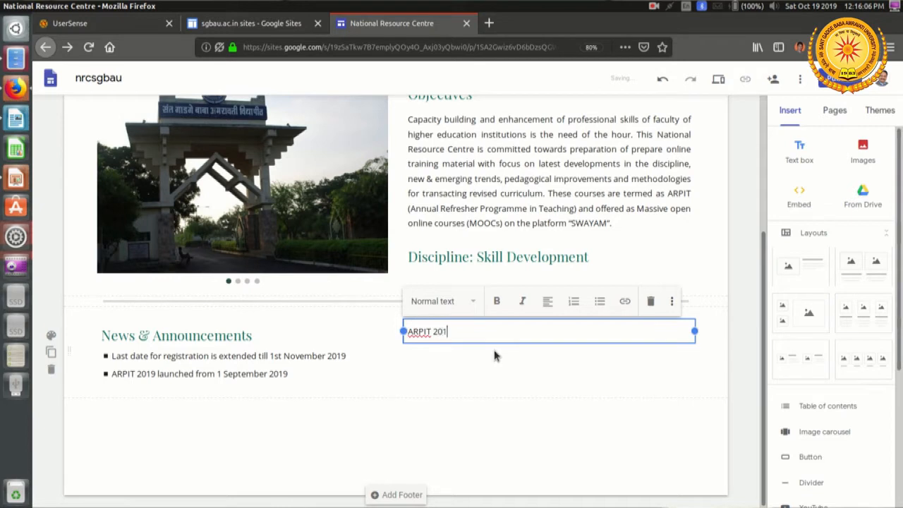
type("9")
left_click_drag(471, 329, 396, 332)
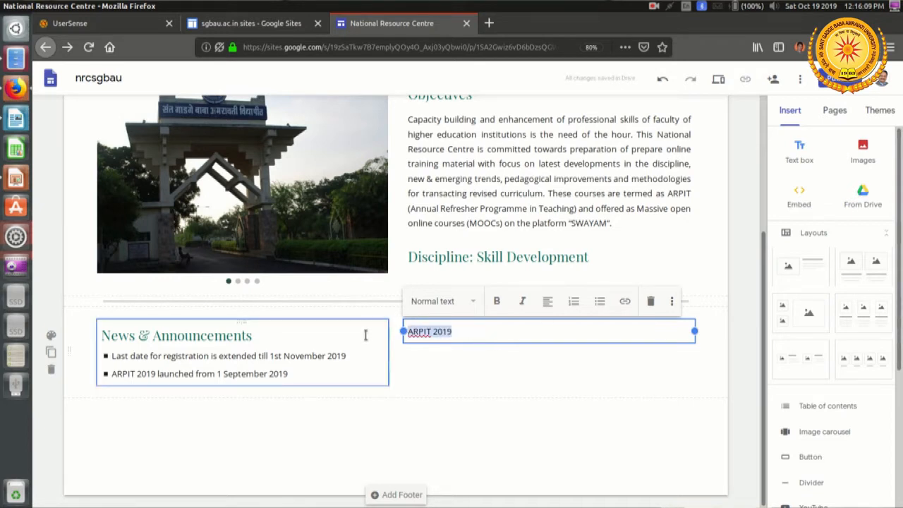
left_click(452, 302)
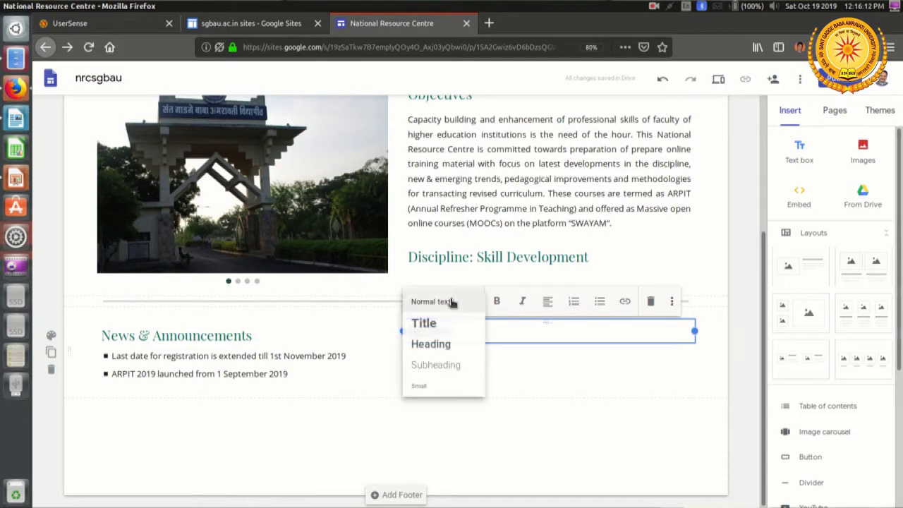
left_click(437, 345)
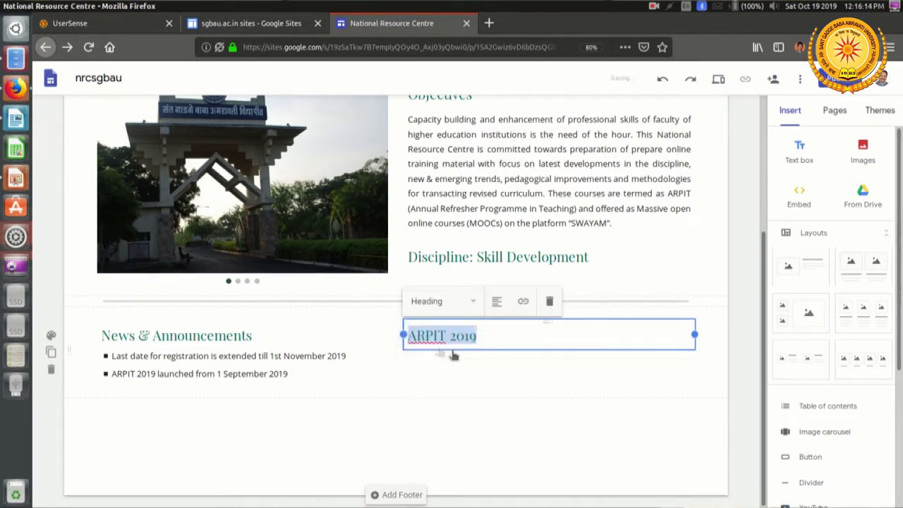
left_click(516, 368)
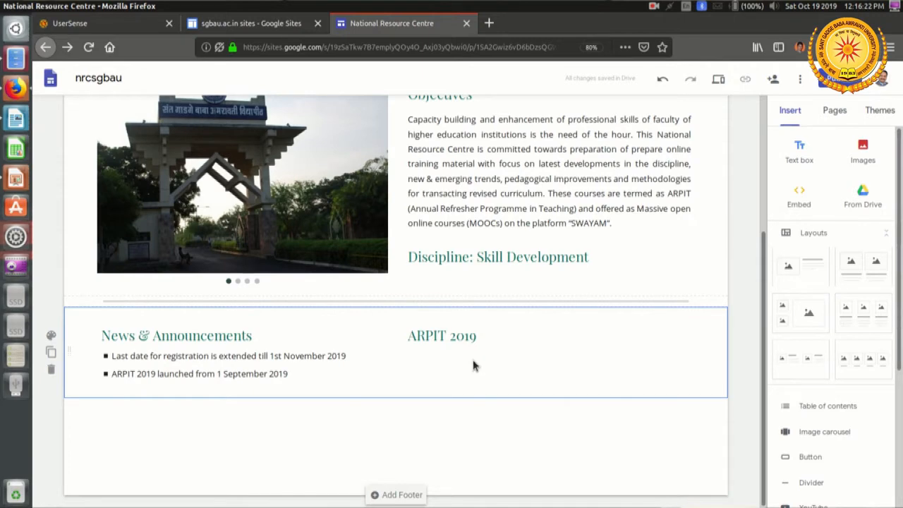
Step: Insert another text box and place it directly under the ARPIT 2019 heading, ready for text entry
left_click(803, 161)
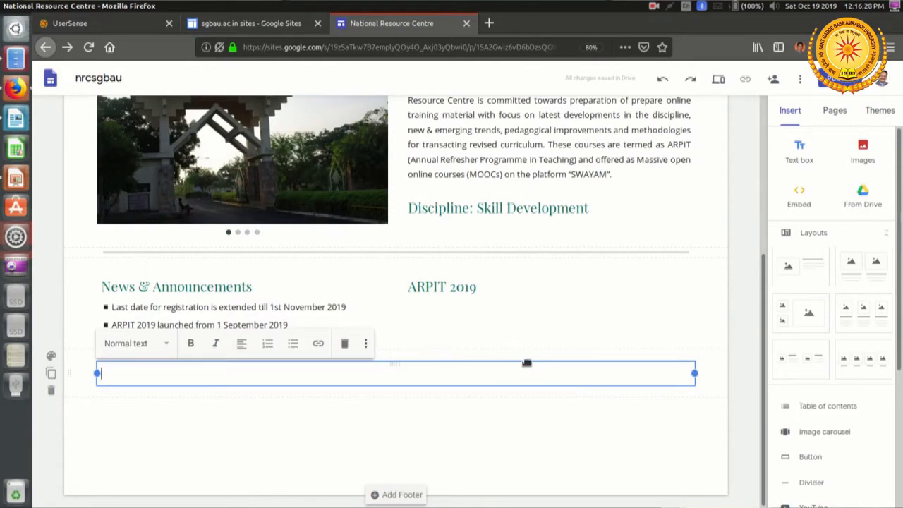
left_click(537, 338)
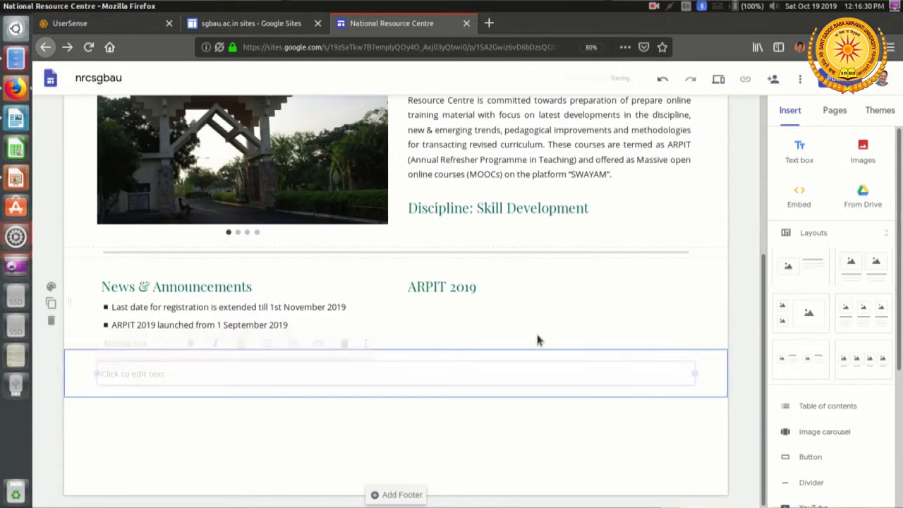
left_click_drag(520, 364, 531, 336)
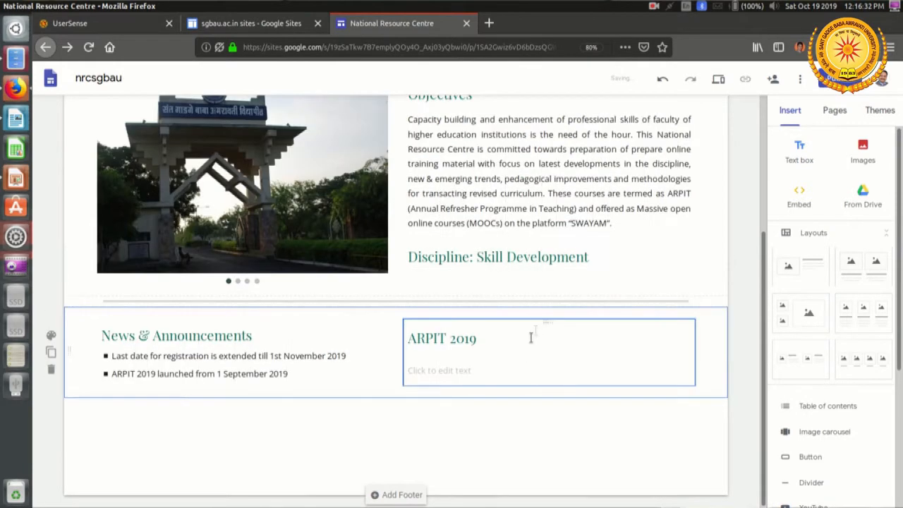
left_click(457, 372)
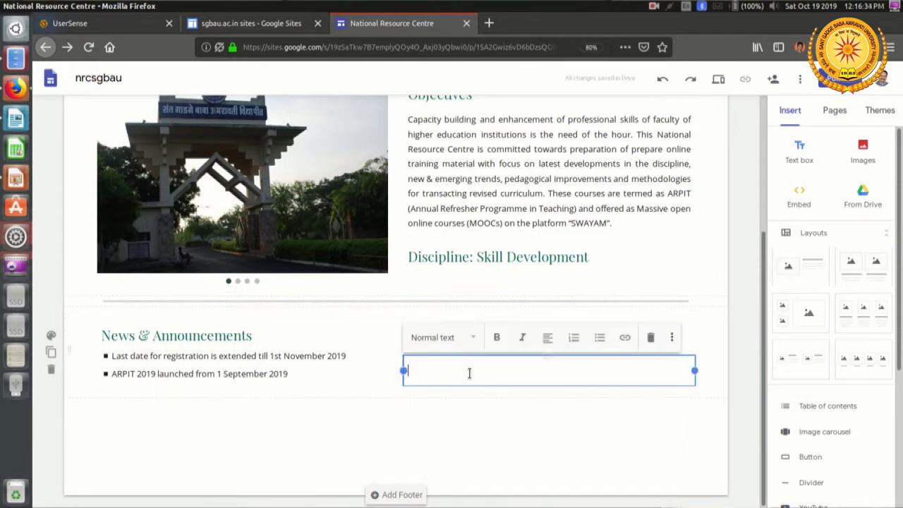
Step: Enter "Skills for New Educational Architecture" in the text box under the ARPIT 2019 heading
type("Skills for New E")
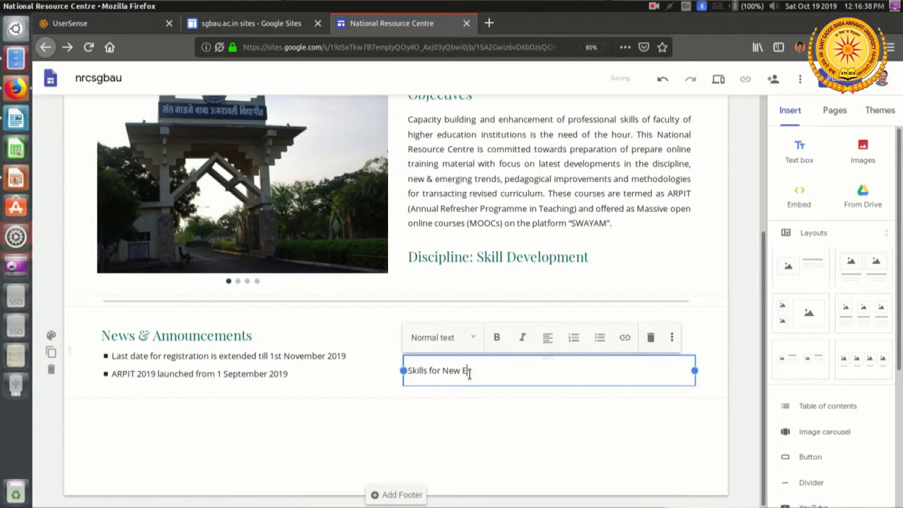
type("ductional")
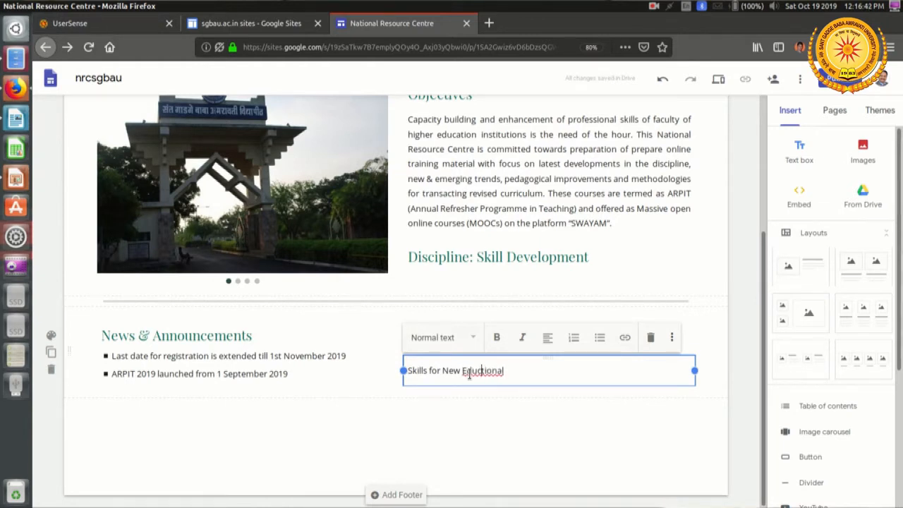
type("a")
type("Architecture")
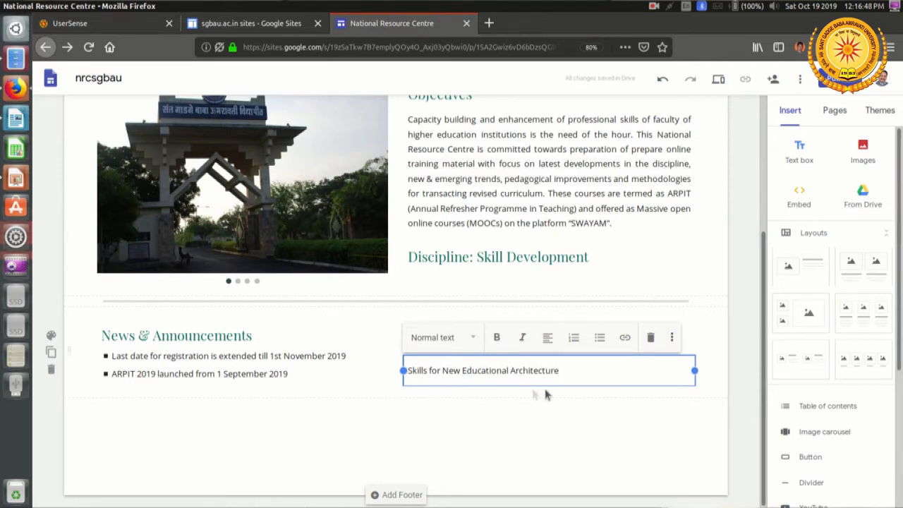
Step: Make the course title under ARPIT 2019 bold and apply the Subheading text style to it
left_click_drag(589, 371, 516, 371)
left_click_drag(377, 371, 407, 370)
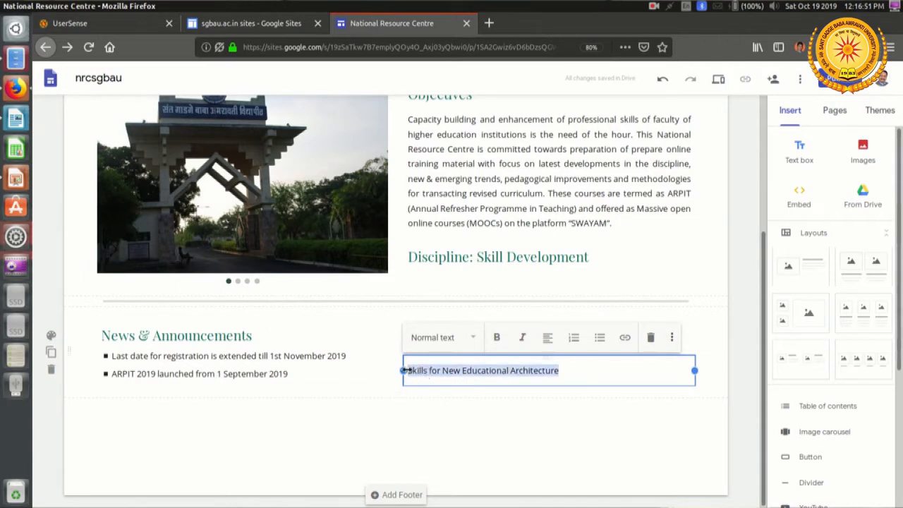
left_click(498, 338)
left_click(474, 338)
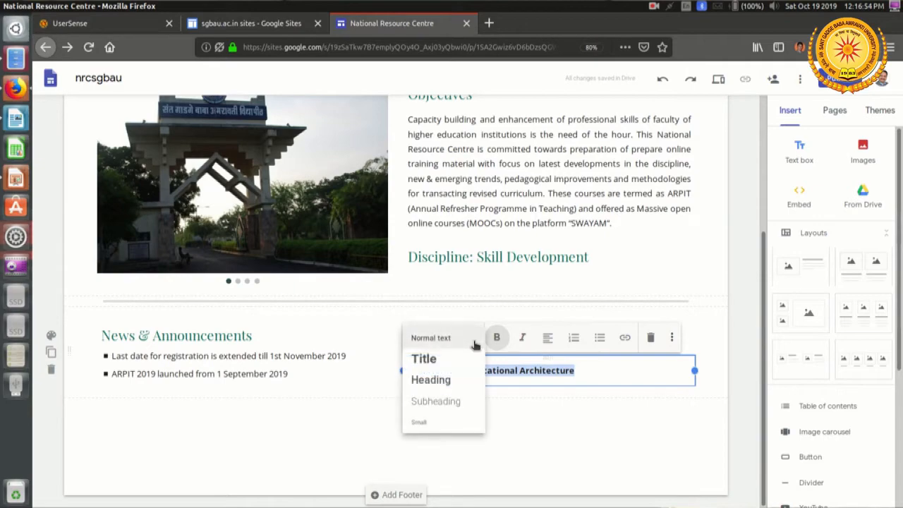
left_click(449, 400)
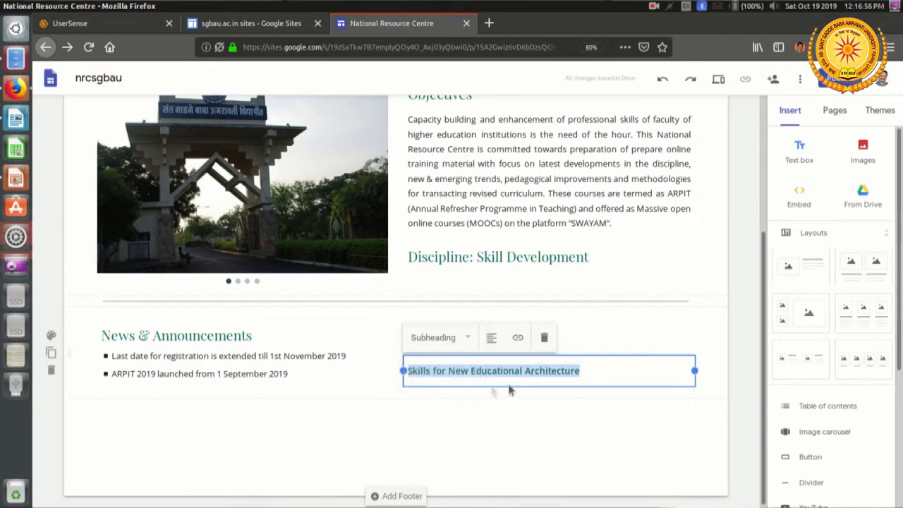
left_click(538, 403)
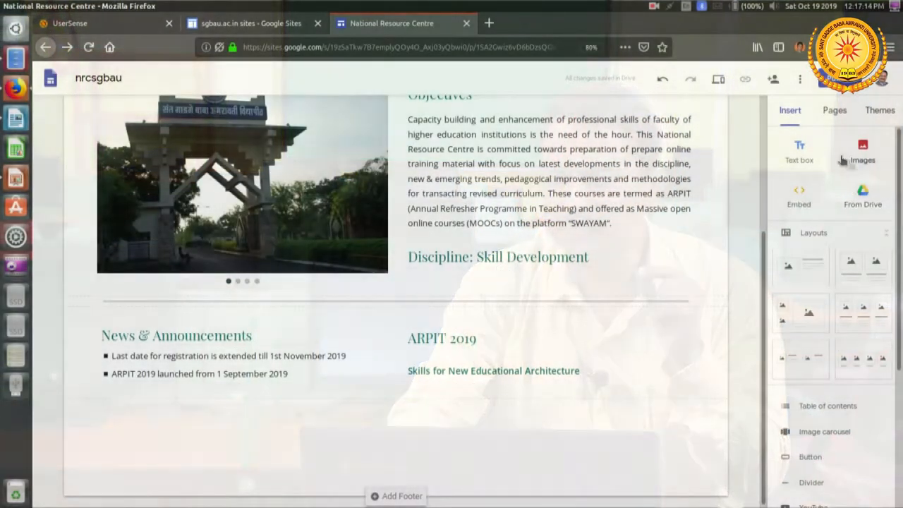
Step: Start inserting a button element and name it "Register / Join / Apply", leaving its link empty
scroll(805, 157, "down", 1)
scroll(804, 157, "up", 1)
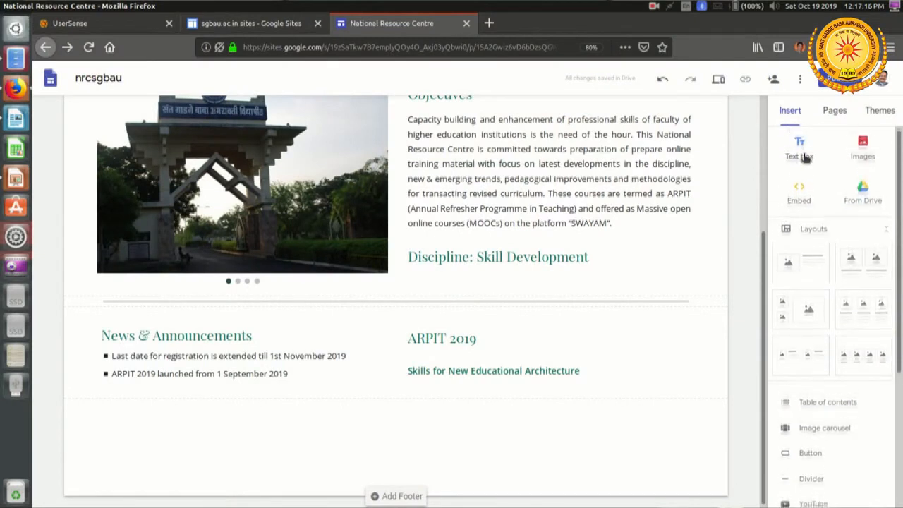
scroll(804, 157, "down", 5)
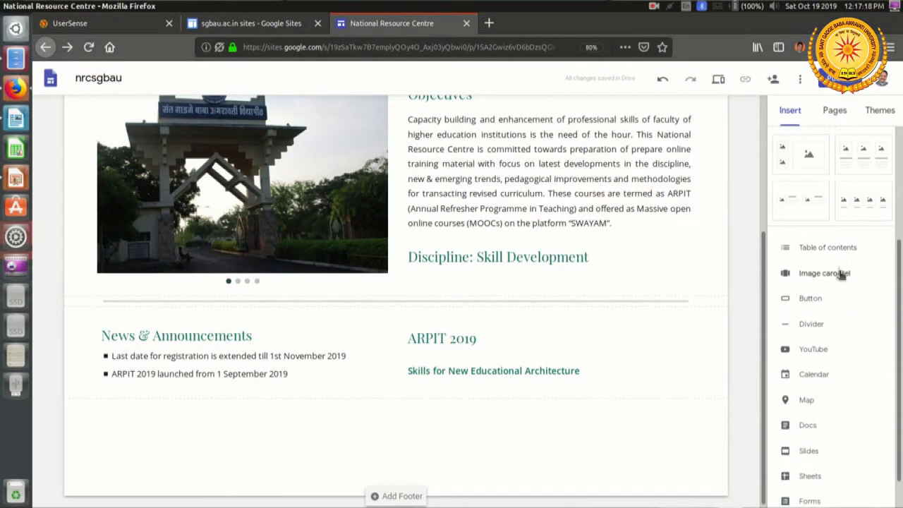
left_click(810, 299)
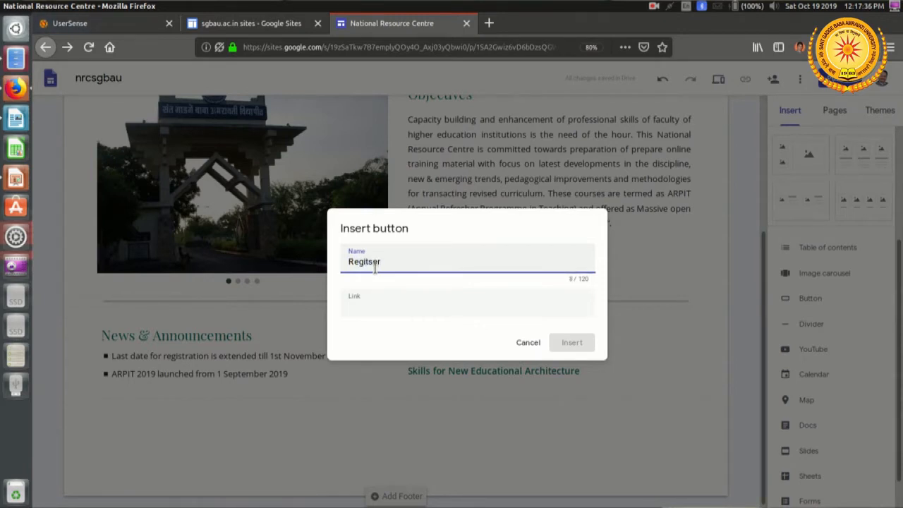
double_click(374, 262)
type("Register / Join / Apply")
left_click(387, 298)
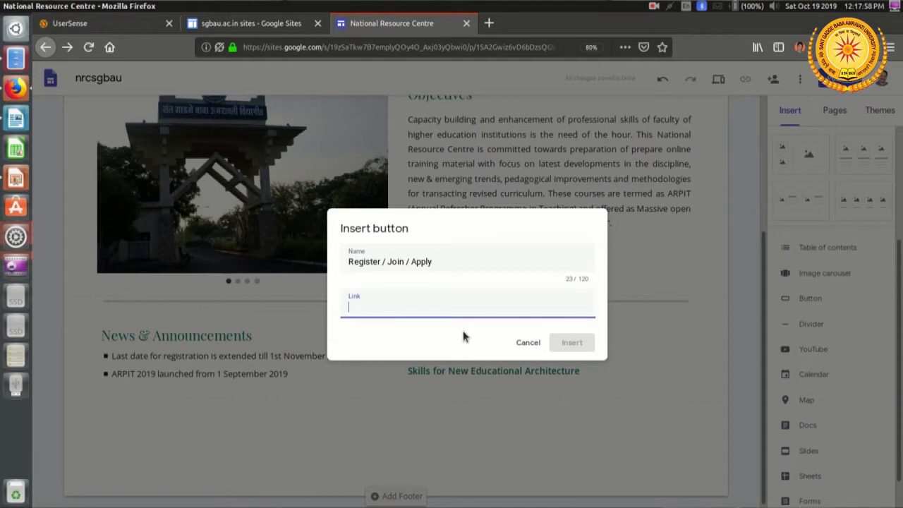
Step: Open swayam.gov.in in a new browser tab and go to its ARPIT courses catalogue
left_click(488, 24)
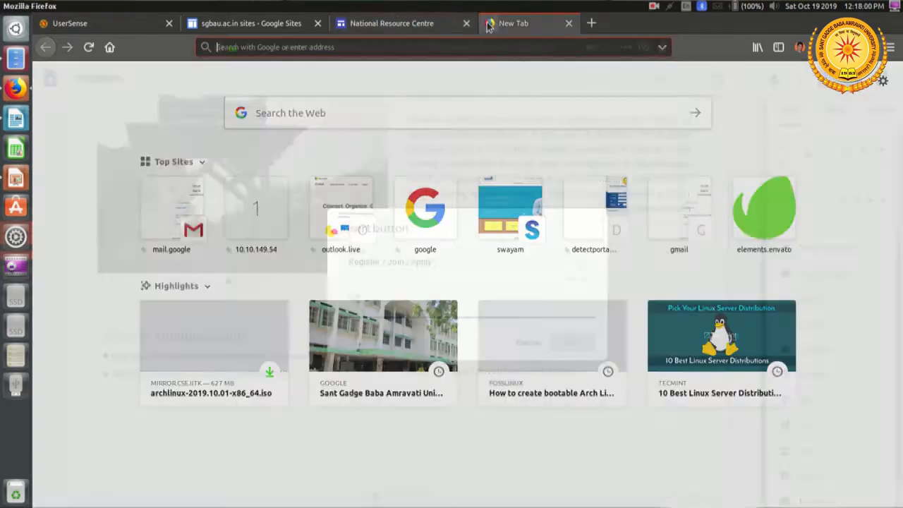
type("swayam")
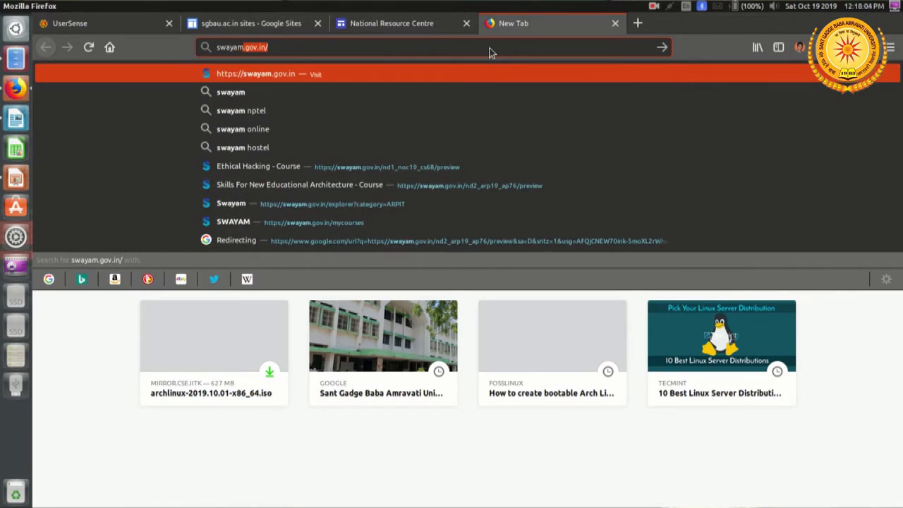
type(".gov.in")
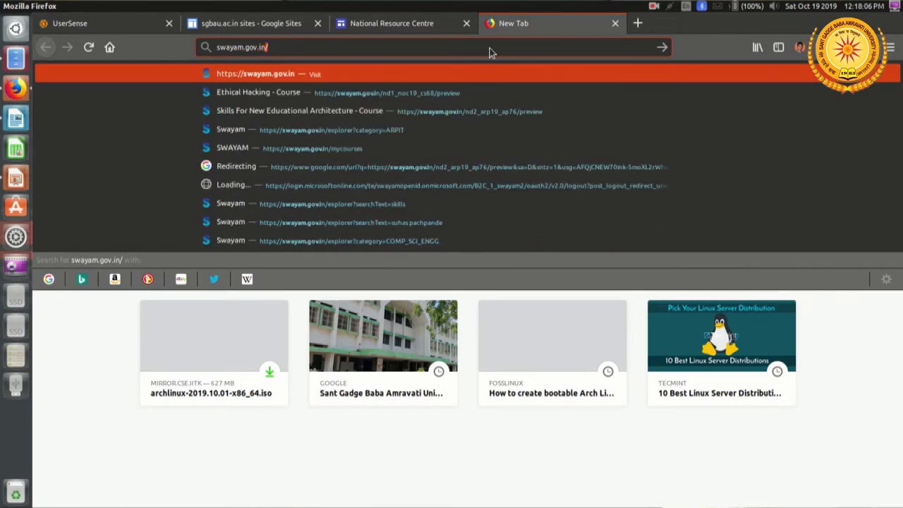
key("Return")
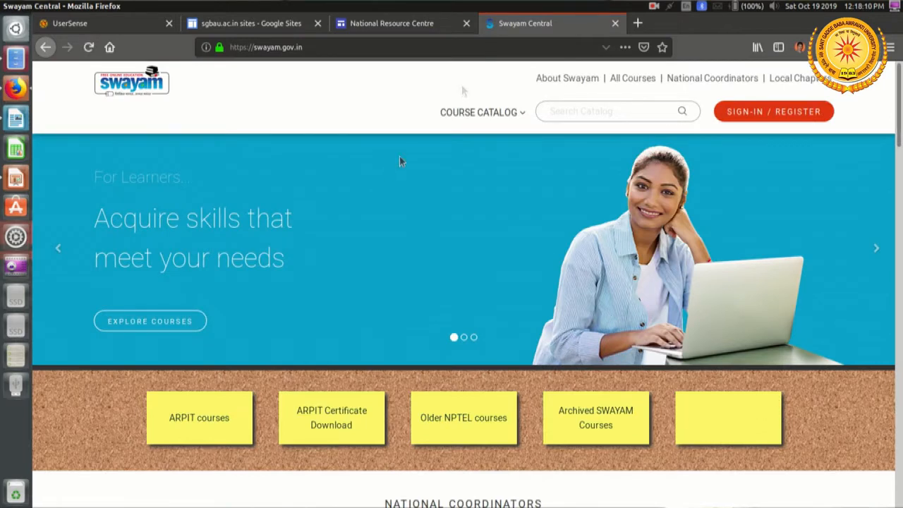
left_click(212, 425)
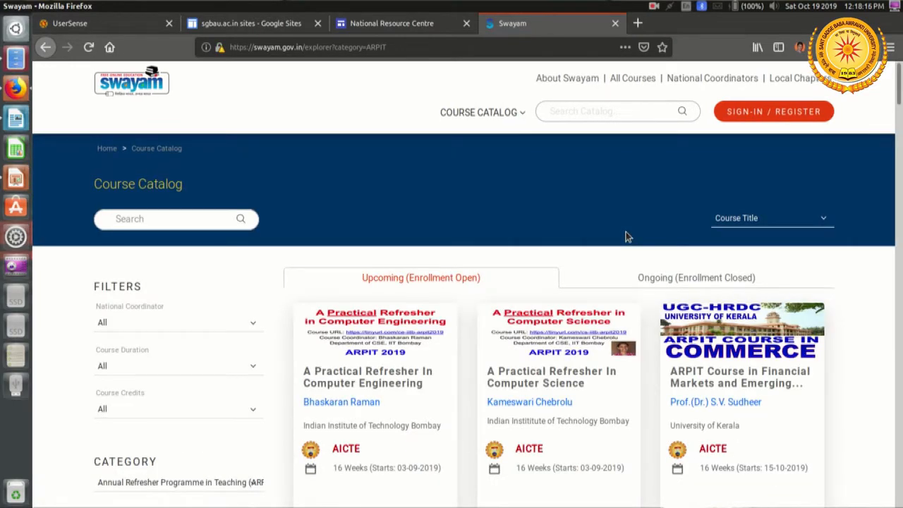
Step: Find the Skills For New Educational Architecture course in the ARPIT catalogue and open its course page
scroll(627, 237, "down", 5)
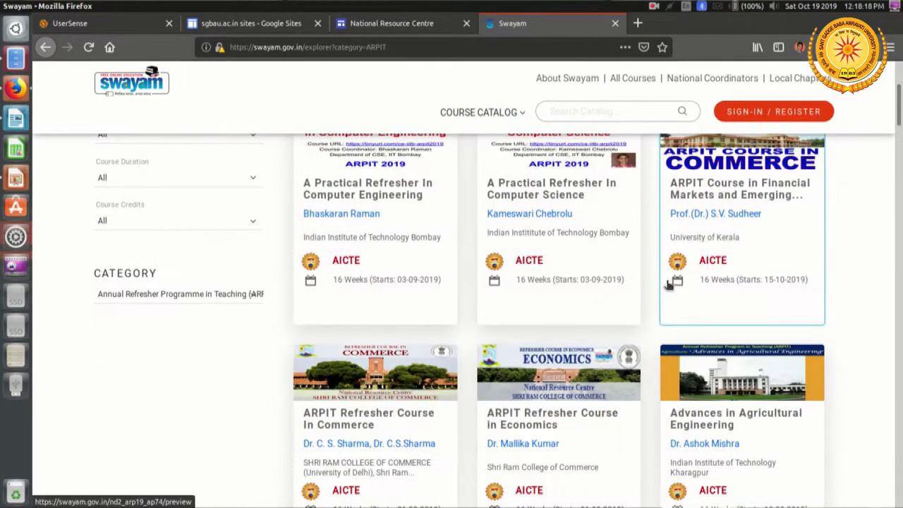
scroll(668, 283, "down", 20)
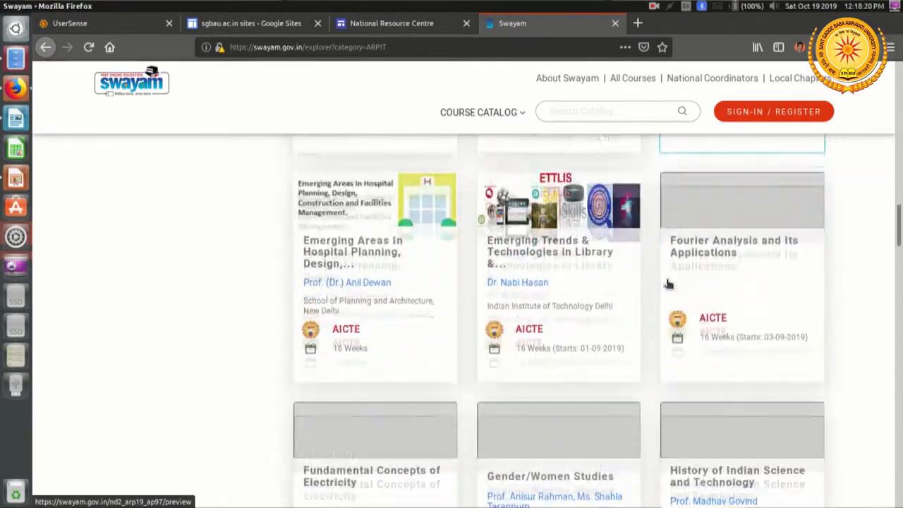
scroll(669, 284, "down", 20)
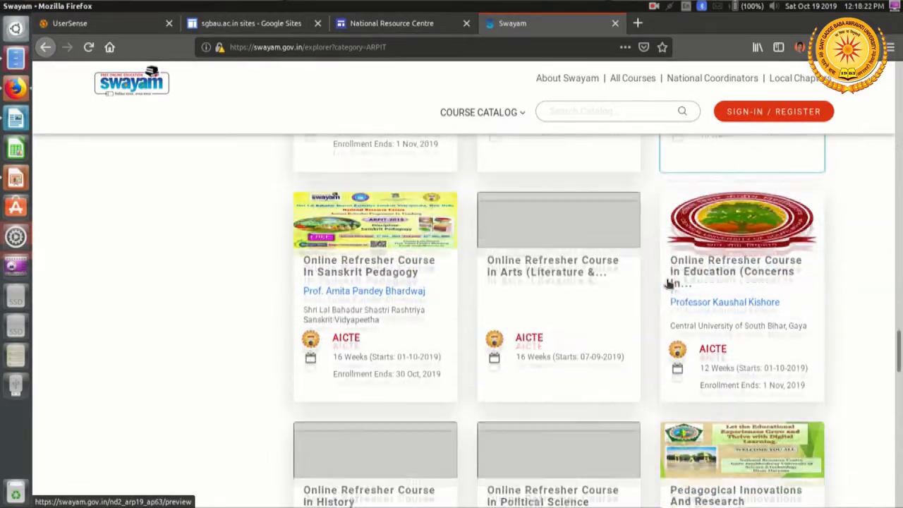
scroll(668, 283, "down", 15)
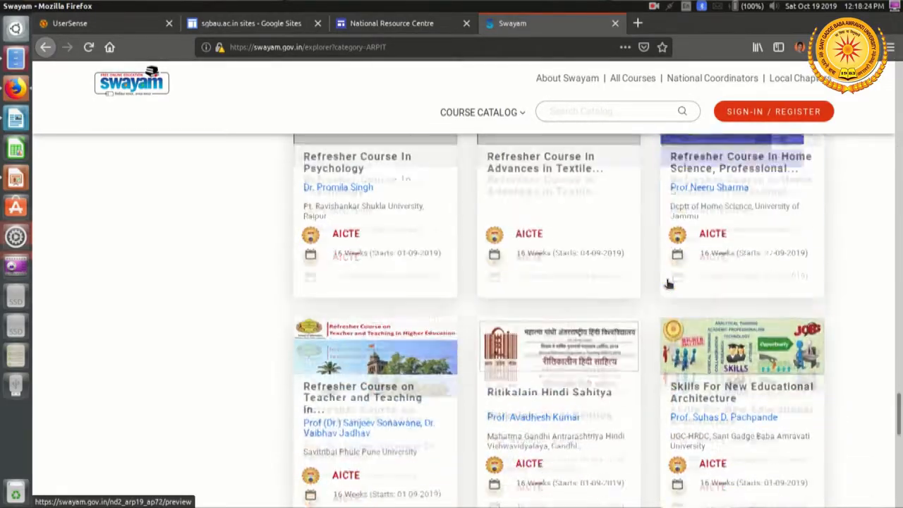
scroll(668, 283, "down", 2)
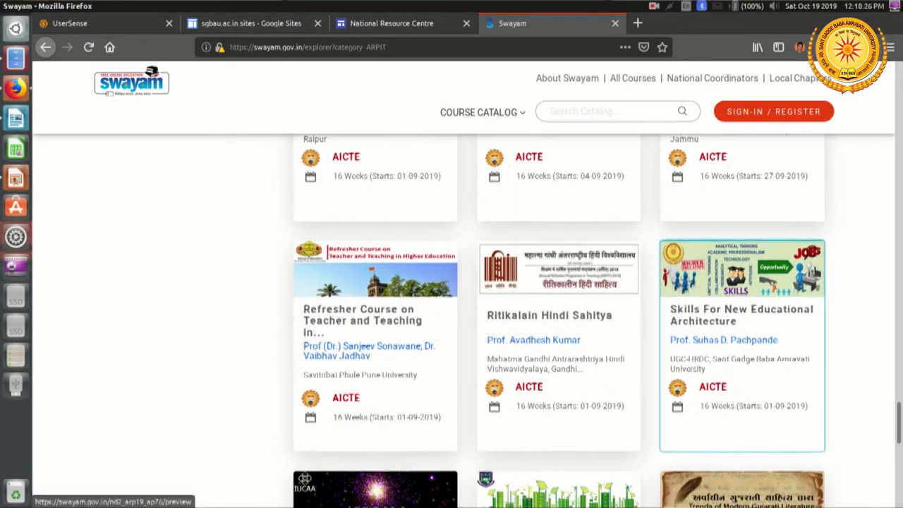
scroll(774, 373, "down", 1)
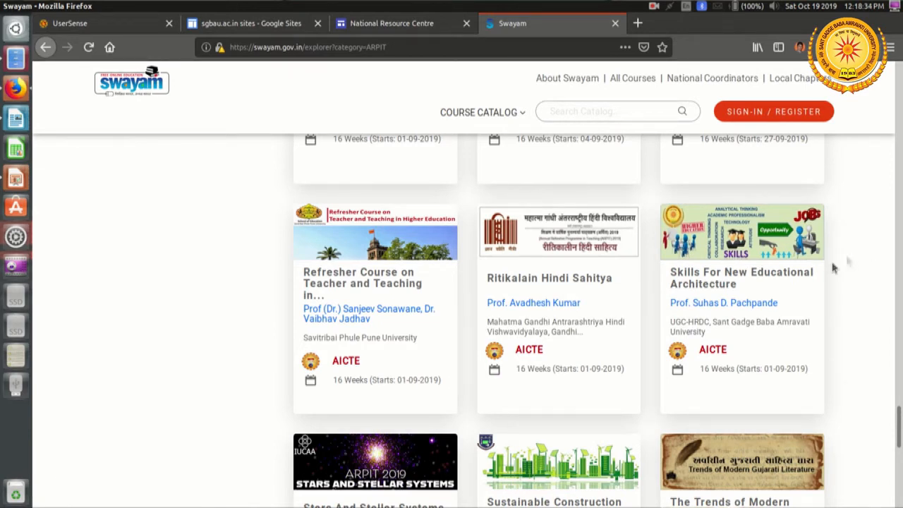
right_click(740, 267)
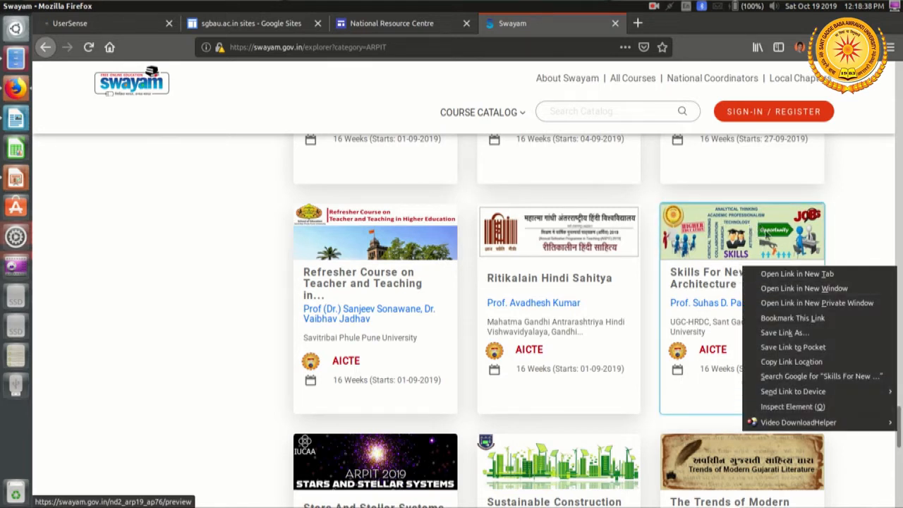
left_click(818, 364)
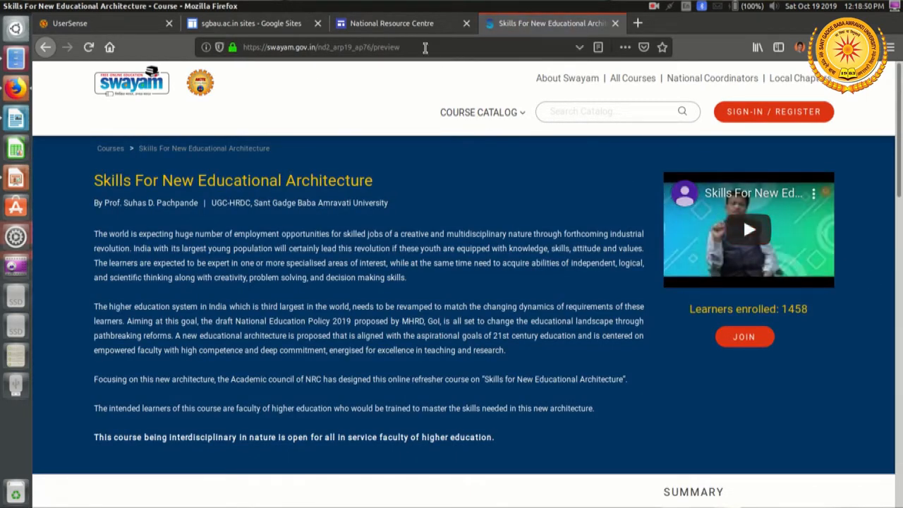
Step: Copy the full web address of the Skills For New Educational Architecture course page
left_click(425, 47)
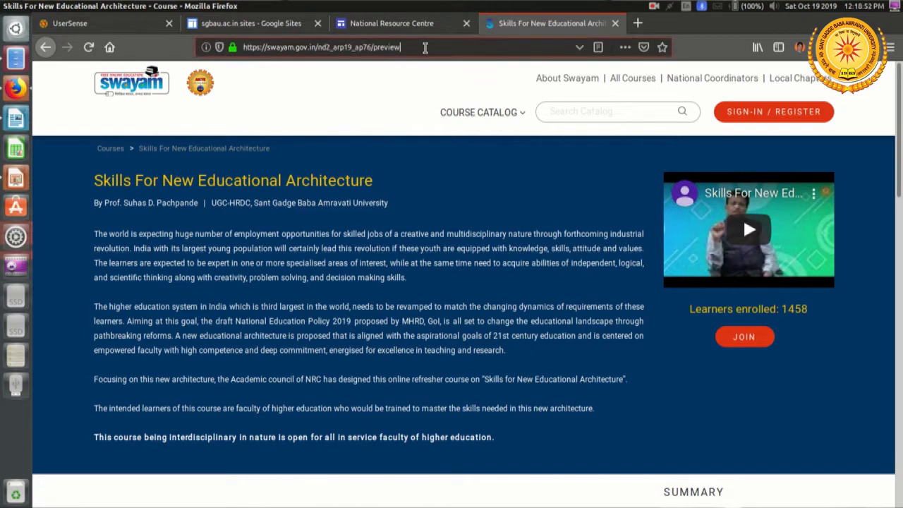
left_click_drag(436, 50, 232, 48)
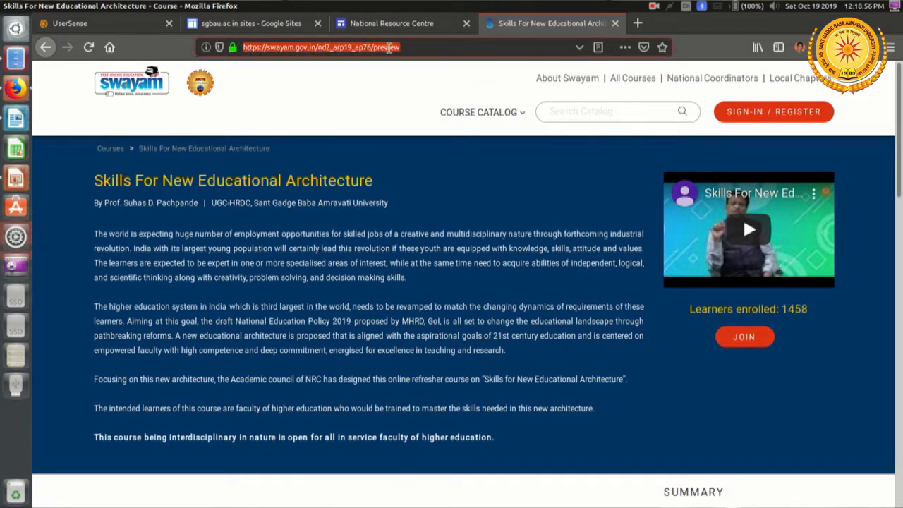
right_click(390, 48)
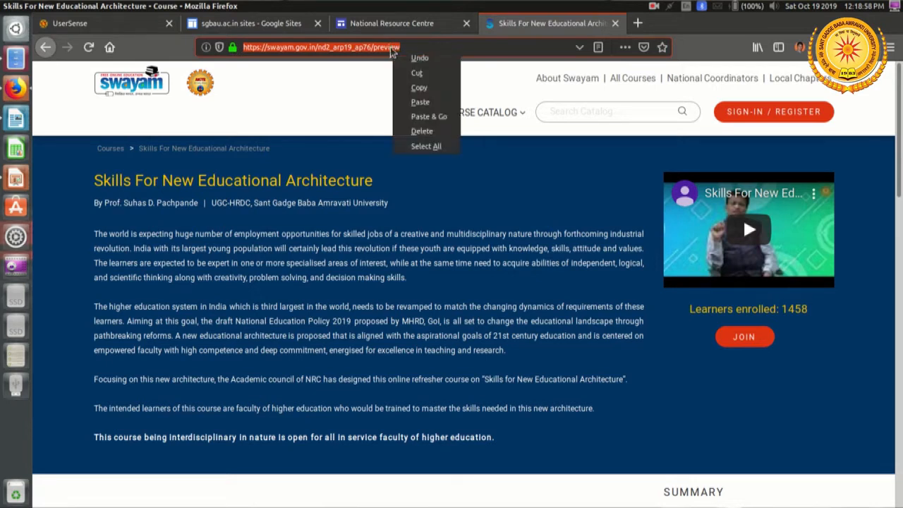
left_click(421, 88)
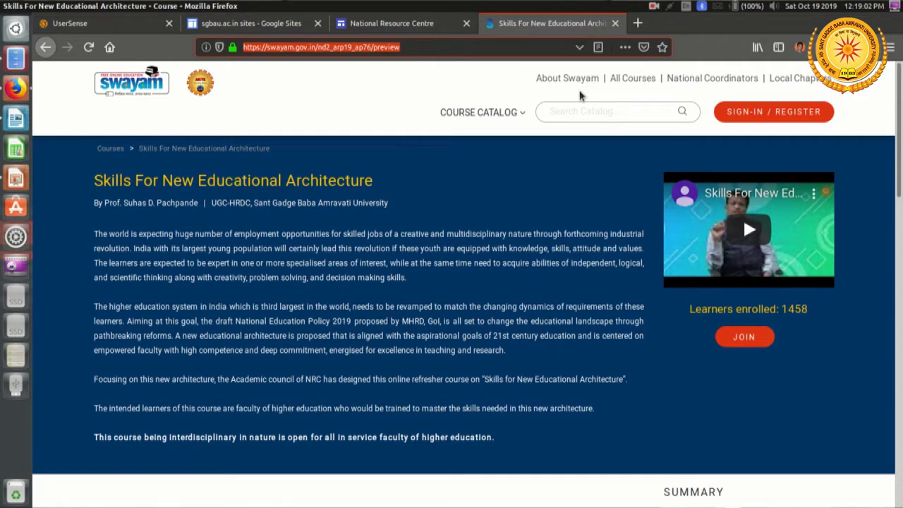
left_click(429, 25)
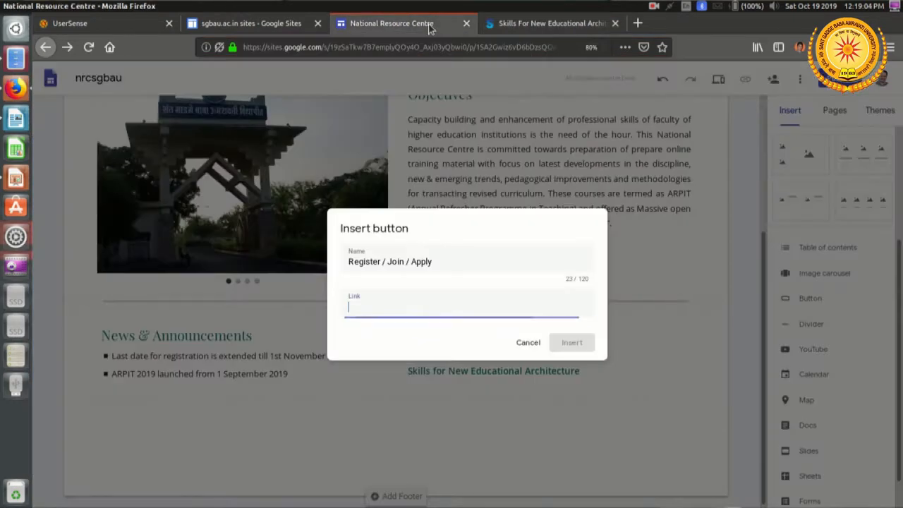
right_click(404, 309)
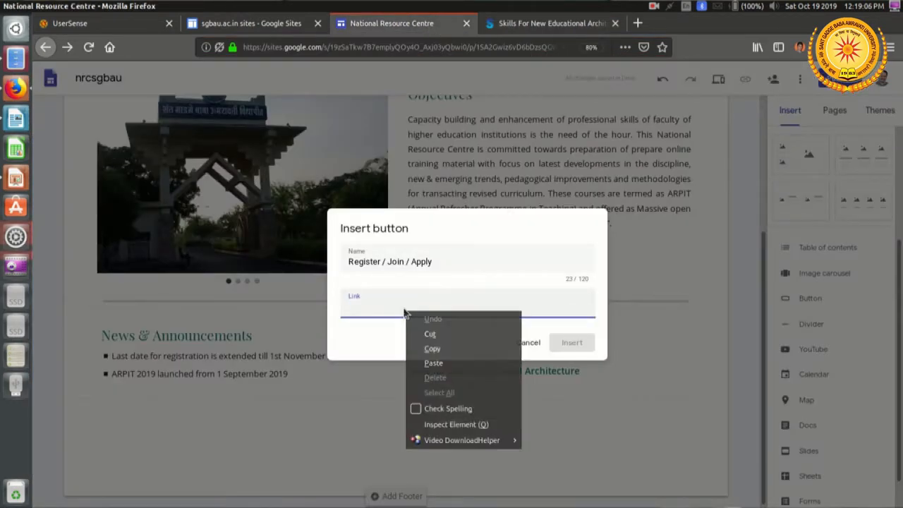
left_click(475, 363)
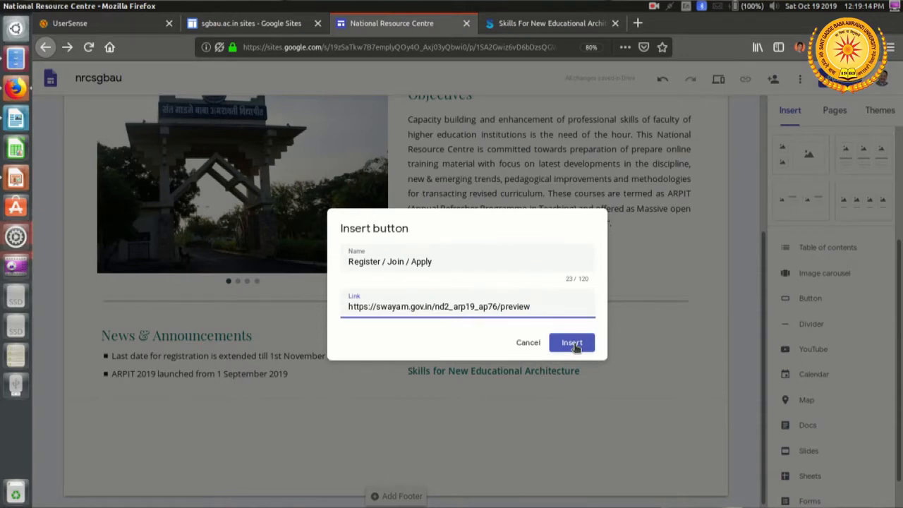
left_click(573, 344)
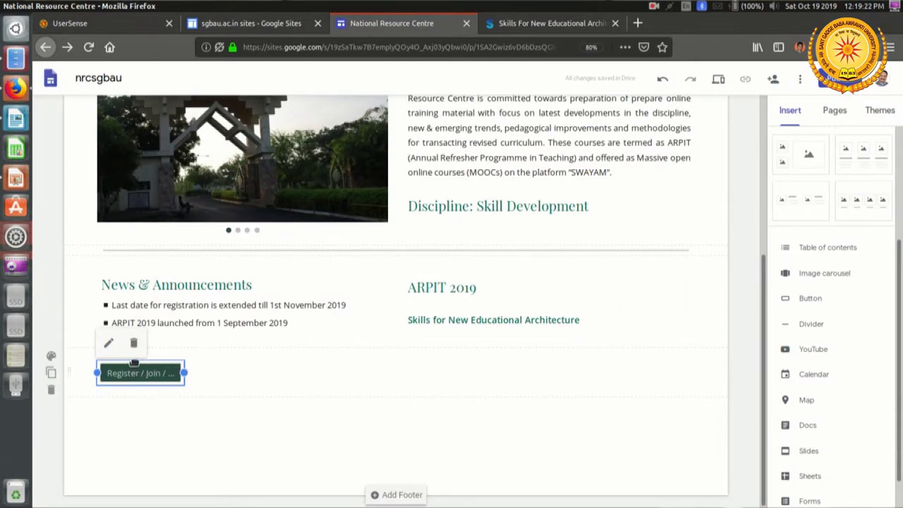
left_click_drag(134, 362, 443, 343)
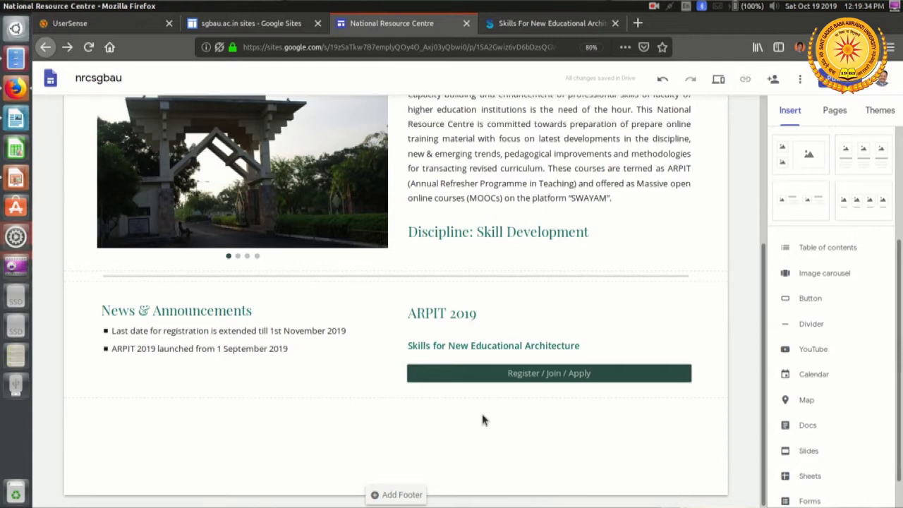
Step: Preview the site and test the Register / Join / Apply button by following its link to the SWAYAM course
scroll(480, 419, "up", 3)
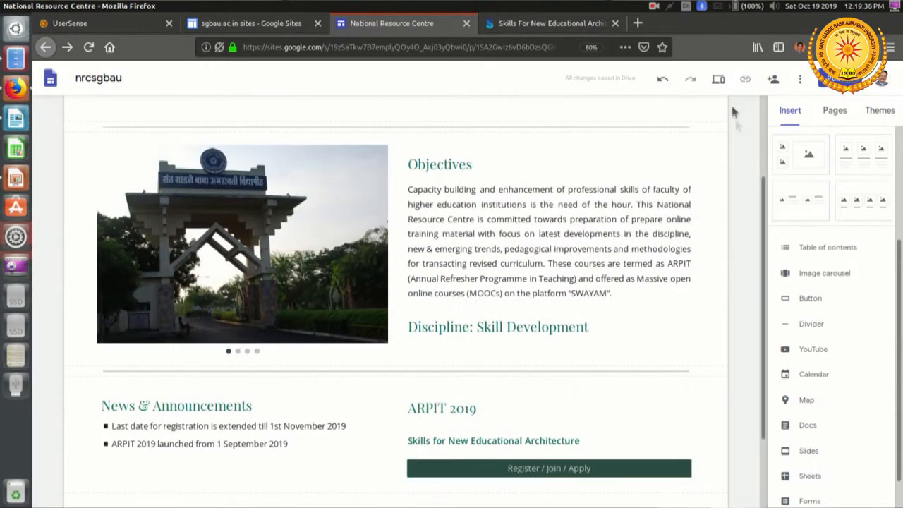
left_click(718, 79)
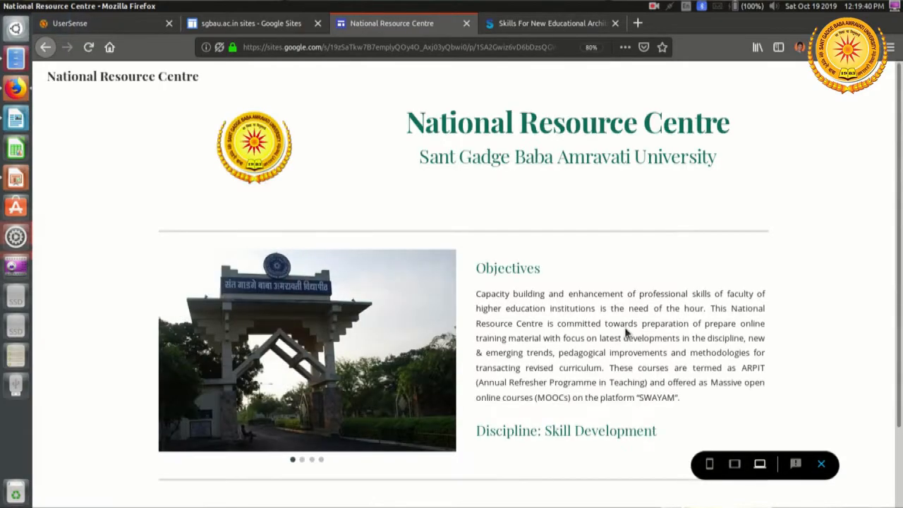
scroll(625, 331, "down", 3)
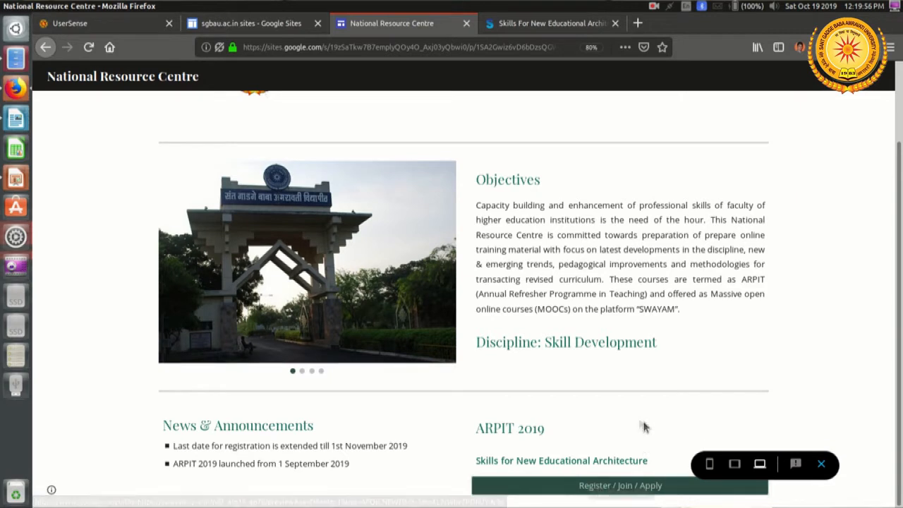
left_click(675, 490)
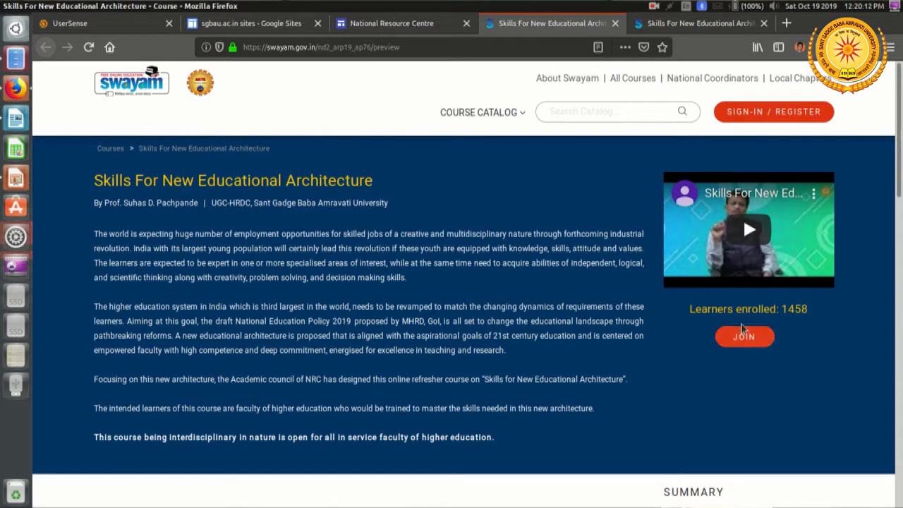
Step: Close both SWAYAM course tabs and exit the site preview to return to editing
middle_click(531, 29)
left_click(532, 30)
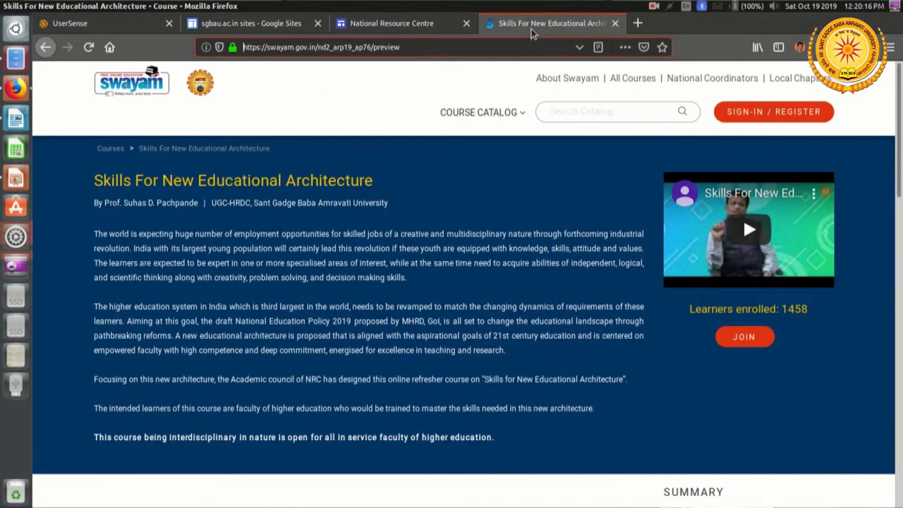
middle_click(533, 29)
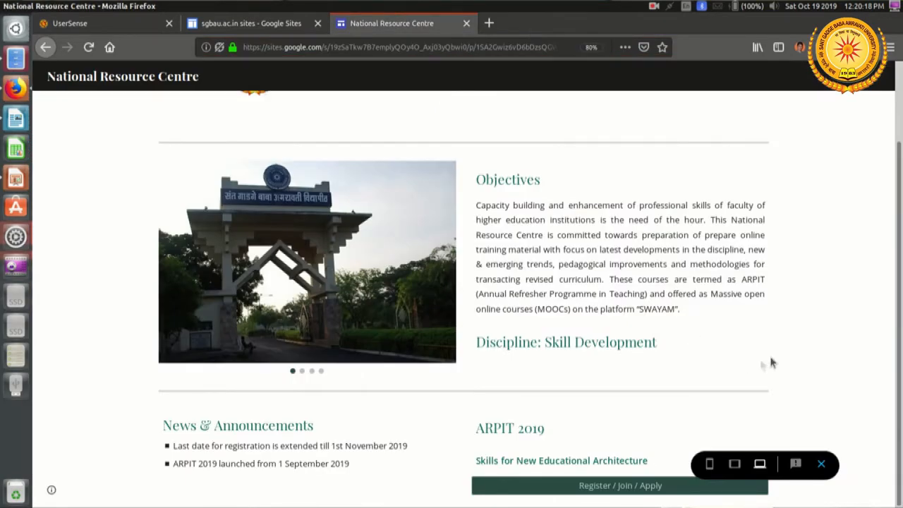
left_click(821, 464)
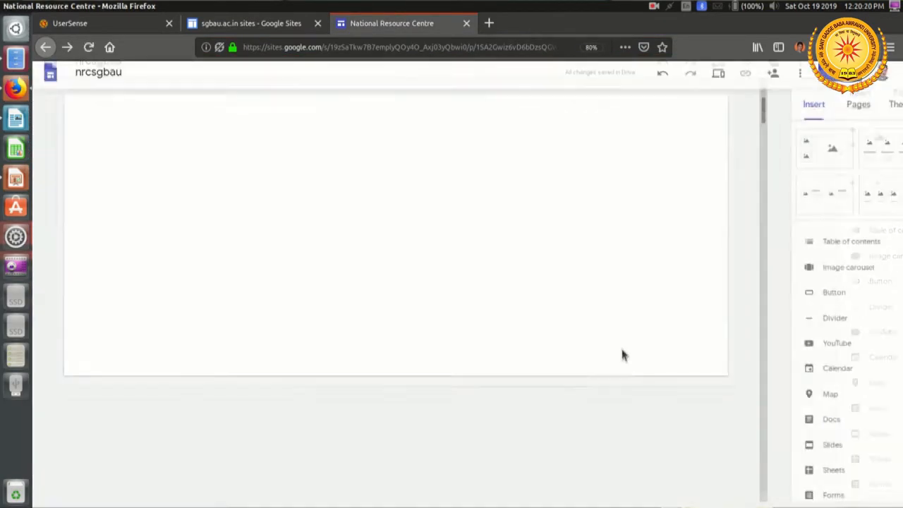
Step: Switch to Layout.pptx in LibreOffice Impress and check the planned homepage sections below the ARPIT 2019 block
scroll(619, 352, "down", 3)
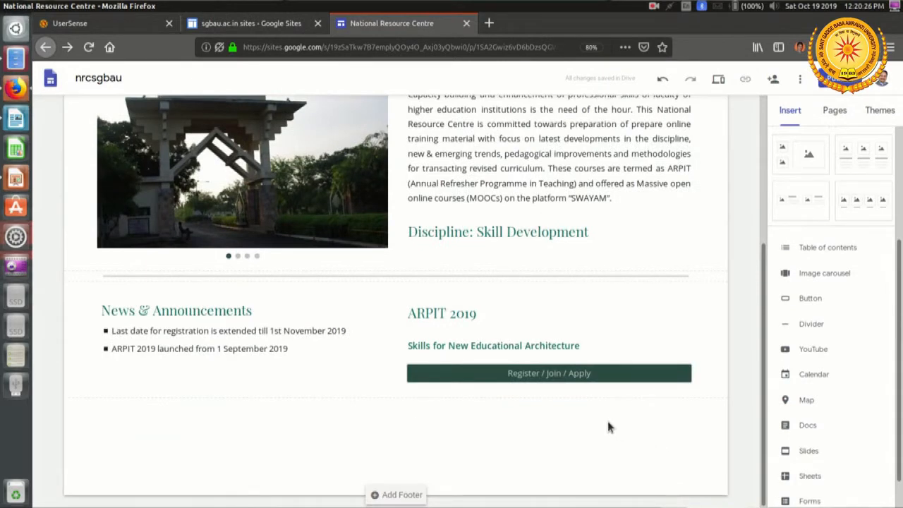
key("alt+Tab")
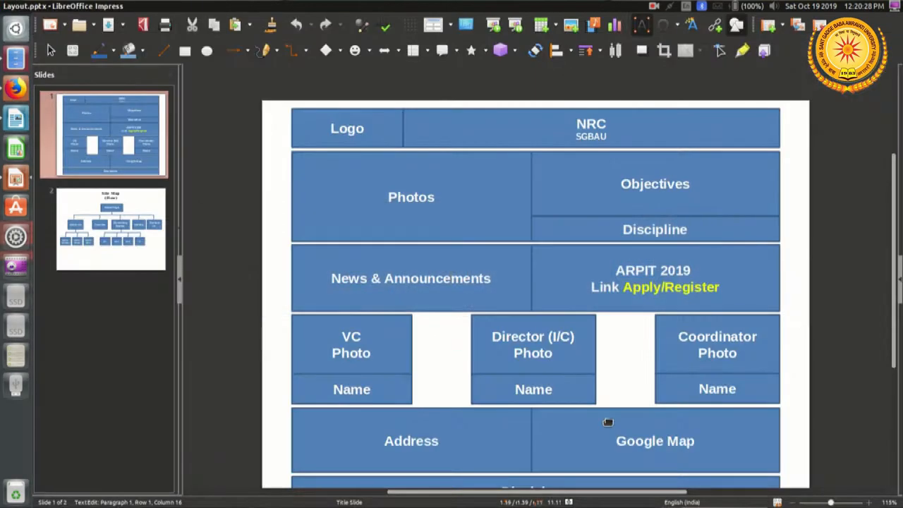
scroll(782, 363, "down", 1)
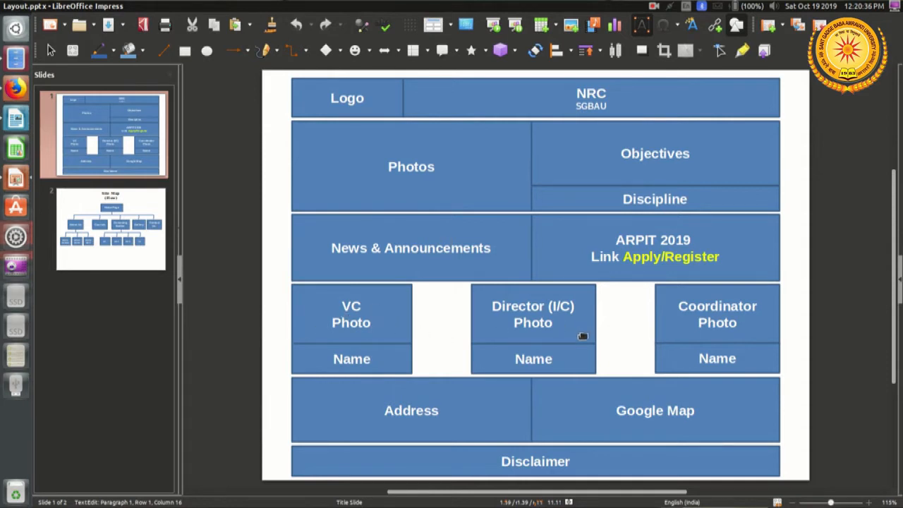
Step: Switch back to Google Sites and insert the three-column layout of images with captions below the ARPIT 2019 section
key("alt+Tab")
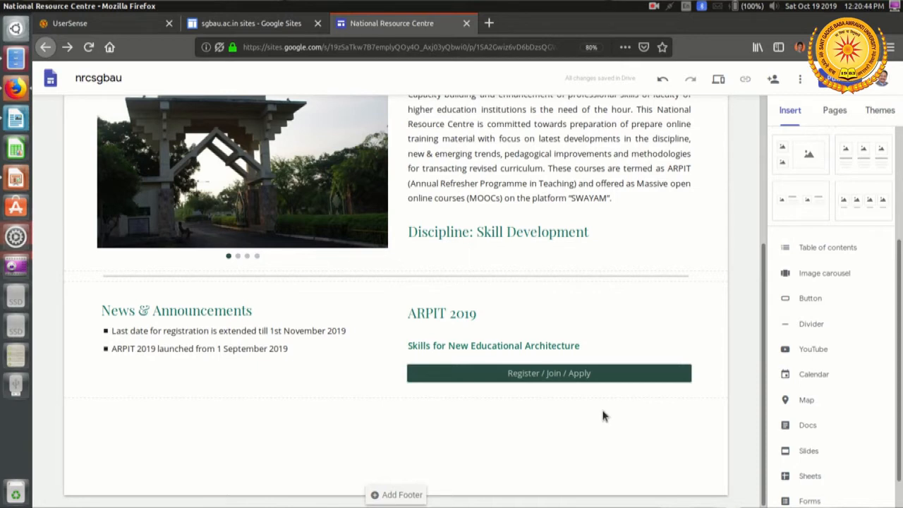
scroll(847, 309, "up", 3)
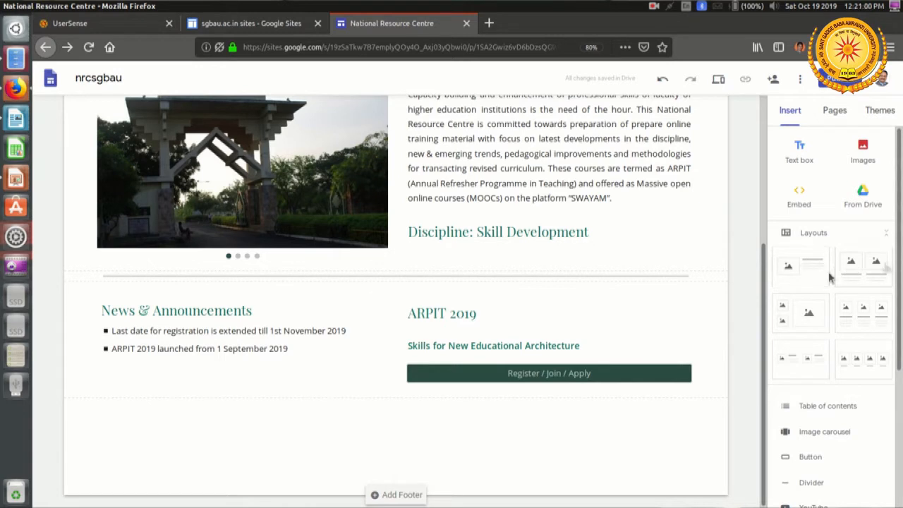
left_click(866, 321)
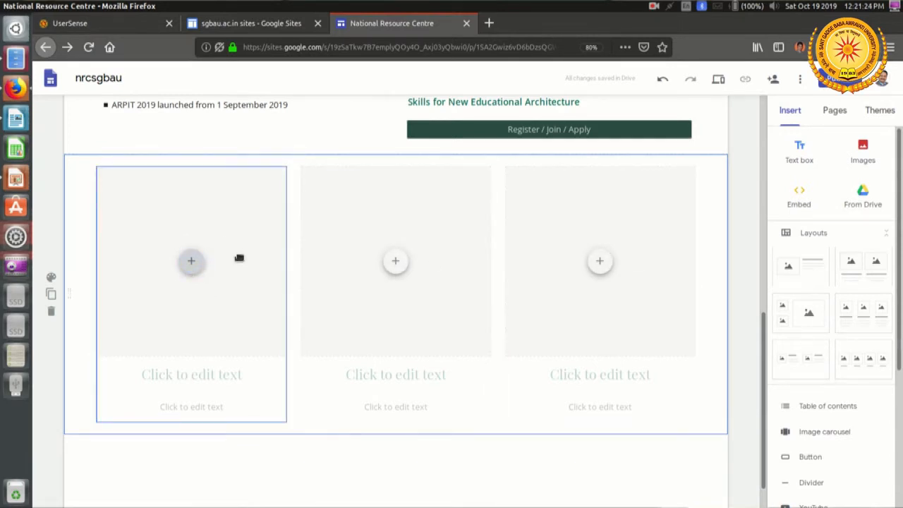
Step: Upload VC Photo.jpg into the first image placeholder of the three-column layout
left_click(194, 270)
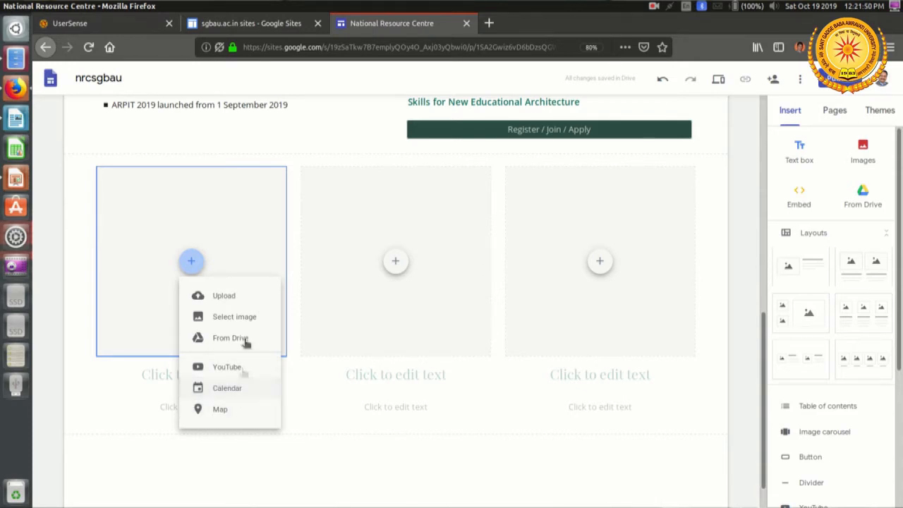
left_click(225, 296)
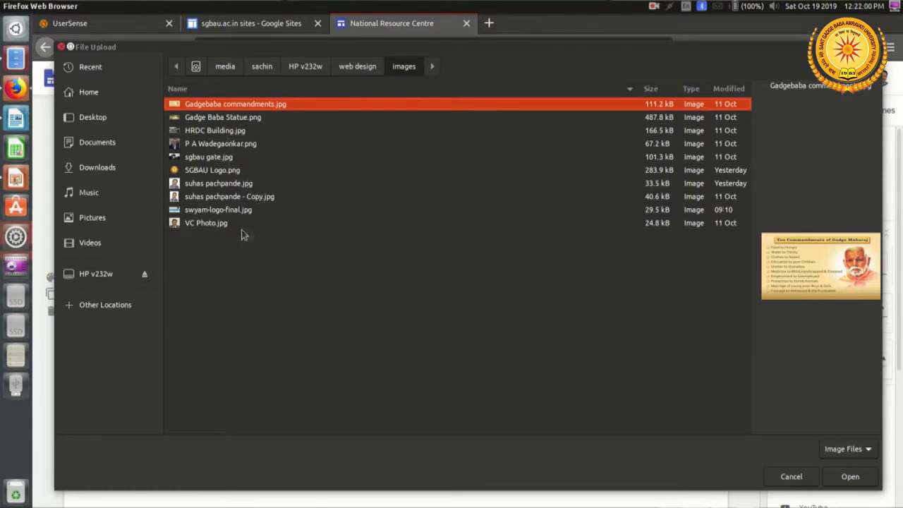
left_click(213, 226)
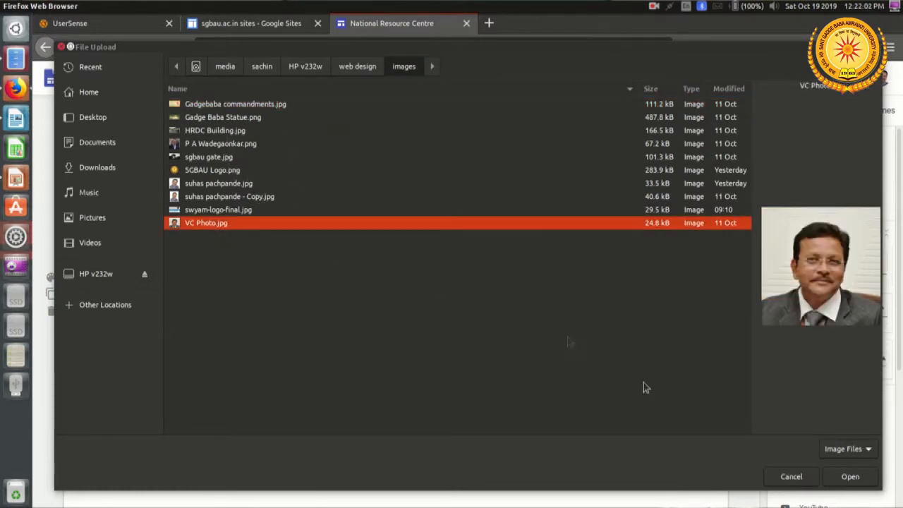
left_click(855, 476)
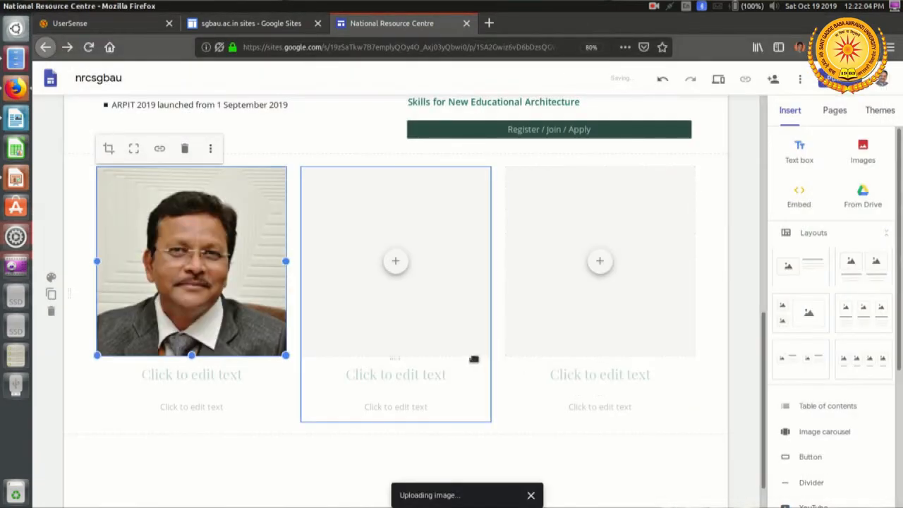
Step: Enter the Vice Chancellor's titled full name as the heading under the first photo
left_click(216, 378)
type("Dr. ")
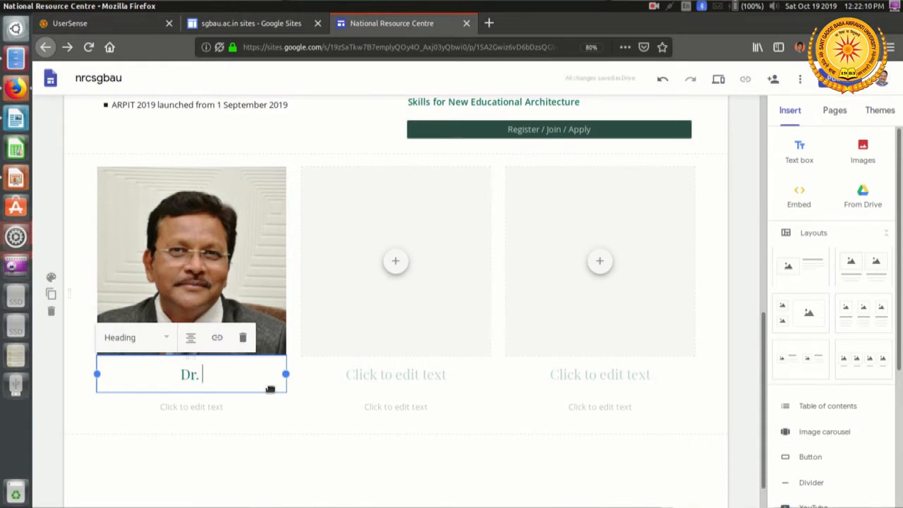
type("Murlidhar")
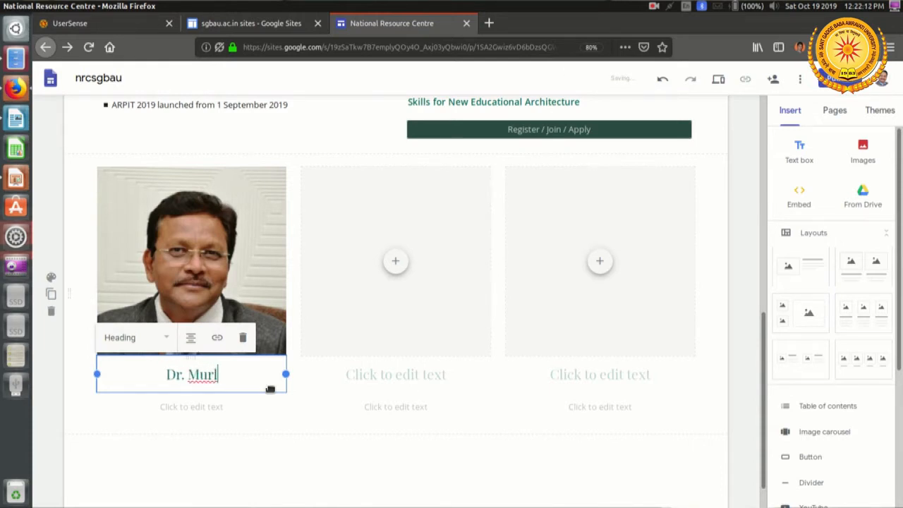
type("Chandekar")
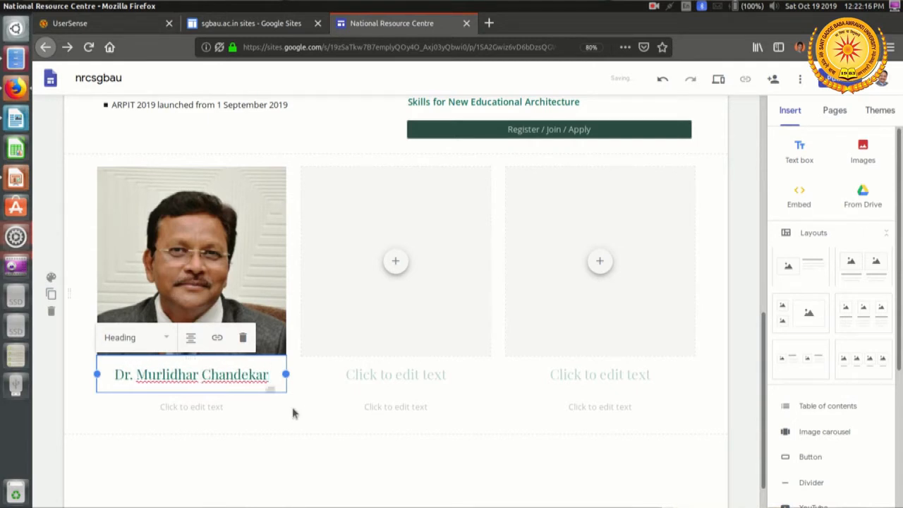
Step: Caption the first photo "Vice Chancellor" below the name and style it as Subheading
left_click(226, 412)
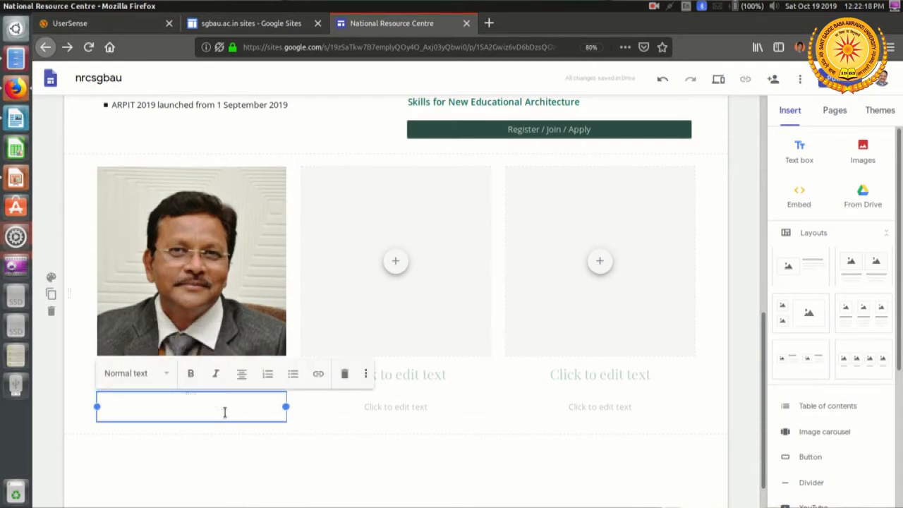
type("Vice Chancellor")
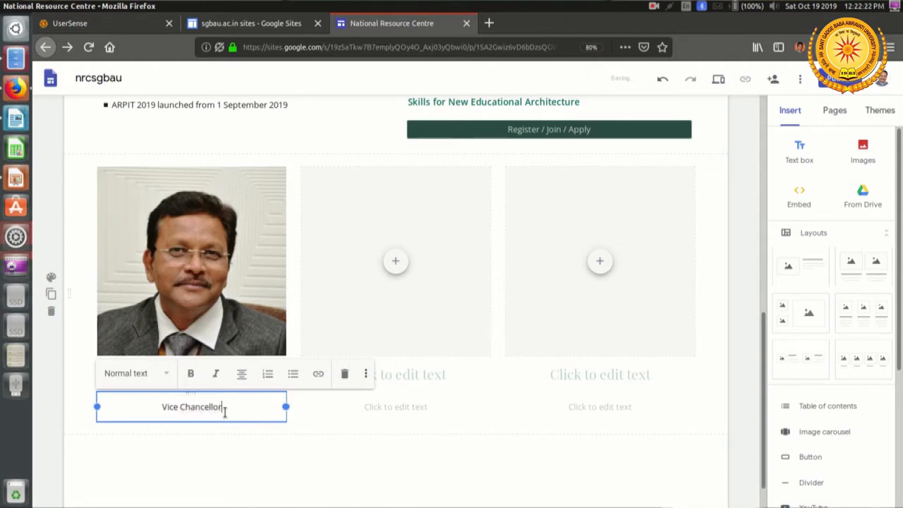
left_click(164, 411, "shift")
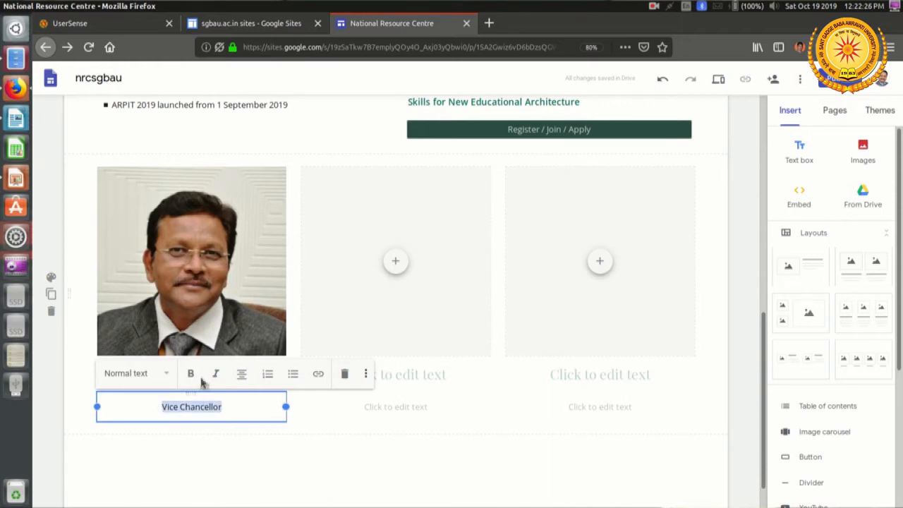
left_click(167, 376)
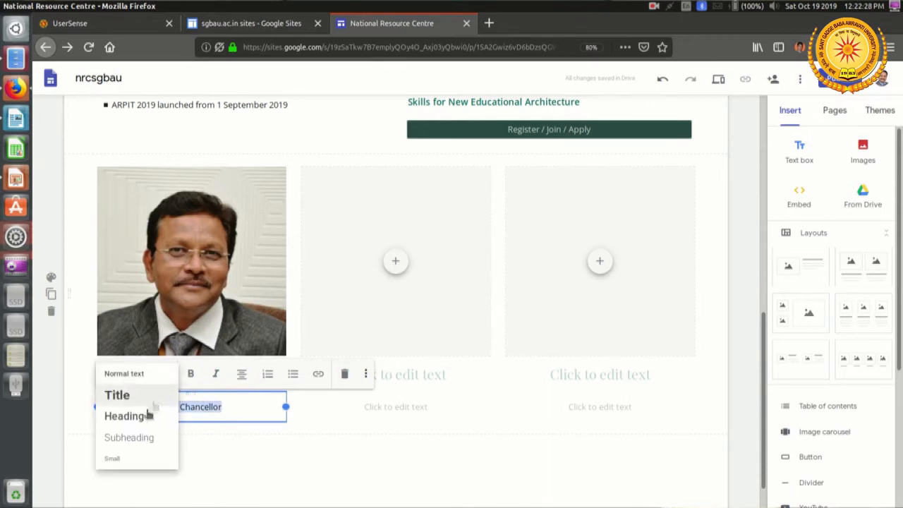
left_click(141, 437)
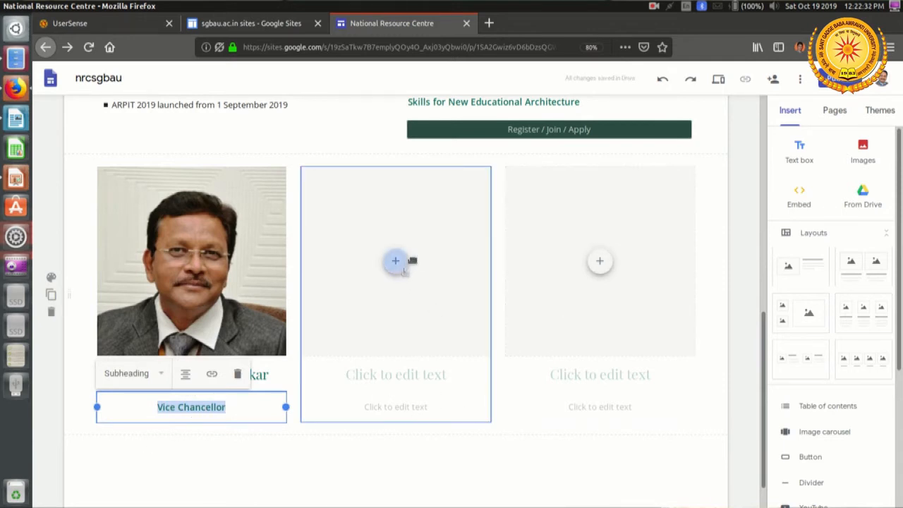
Step: Upload the director's PNG photo from the images folder into the middle image placeholder
left_click(395, 263)
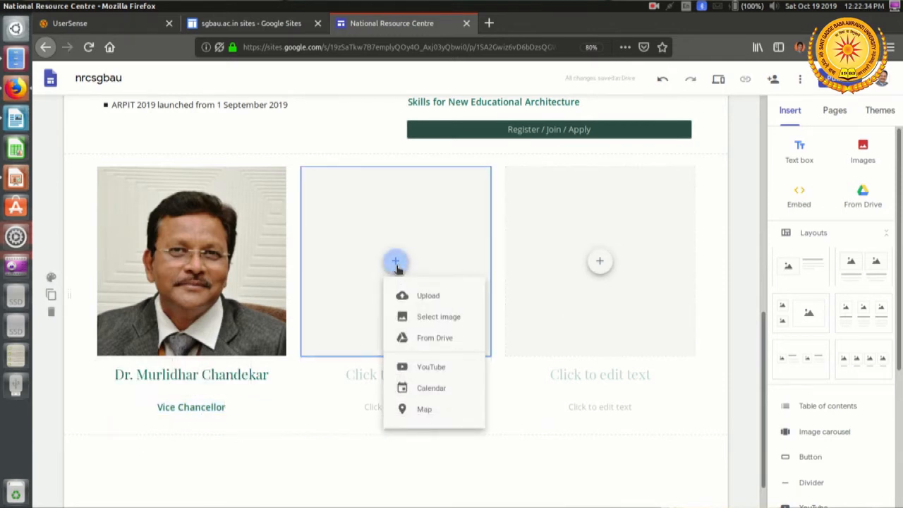
left_click(443, 301)
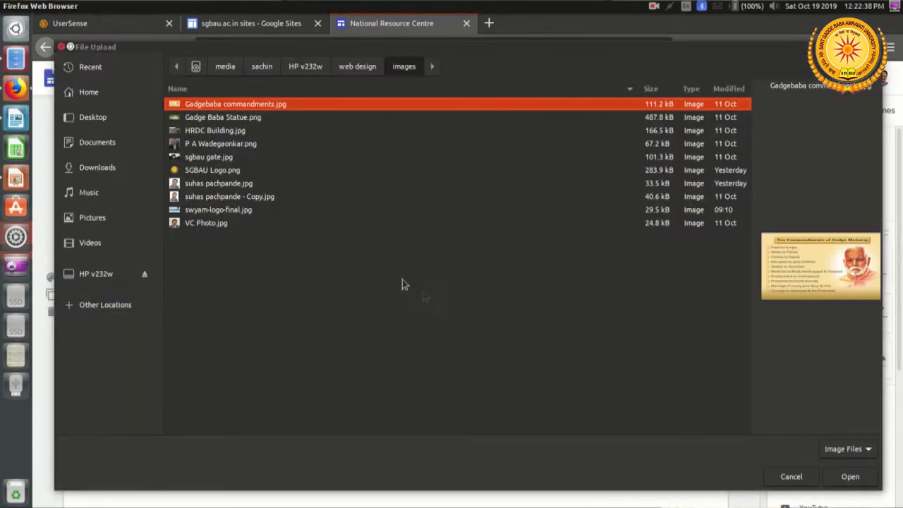
left_click(253, 145)
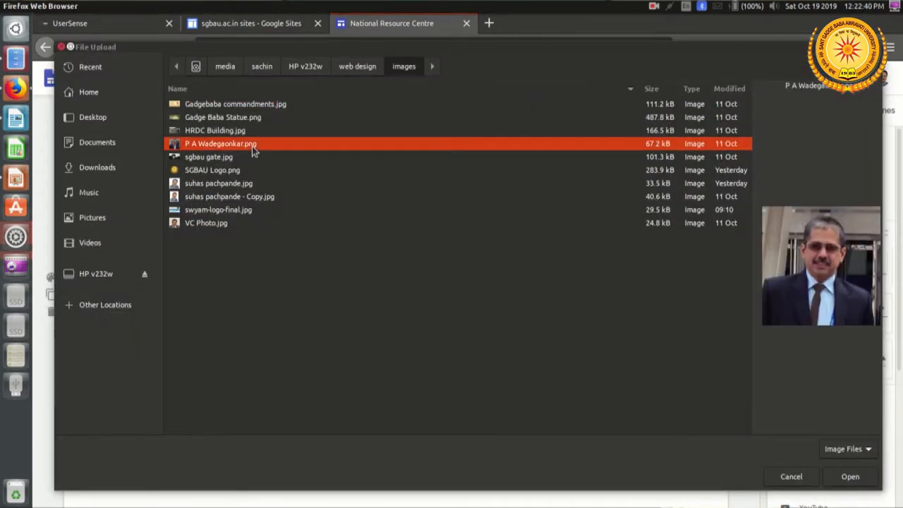
left_click(850, 477)
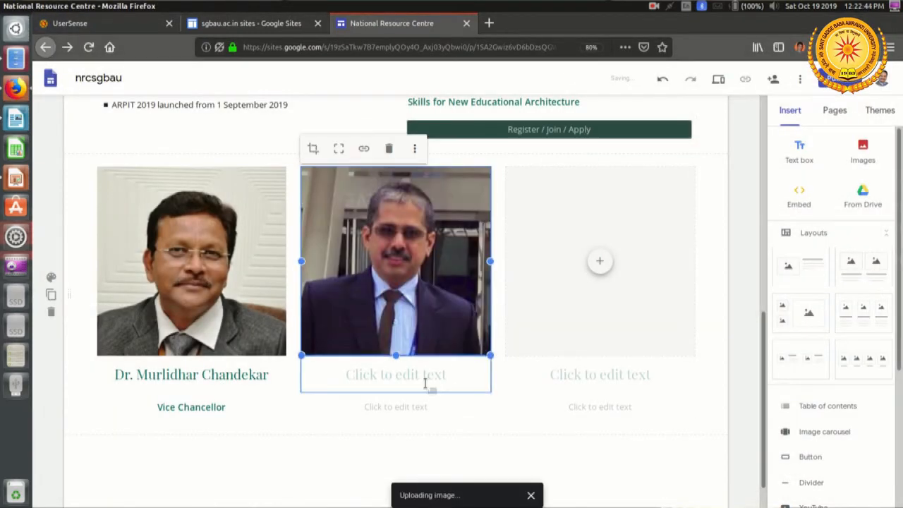
Step: Enter the director's titled full name as the heading under the middle photo
left_click(424, 378)
type("D")
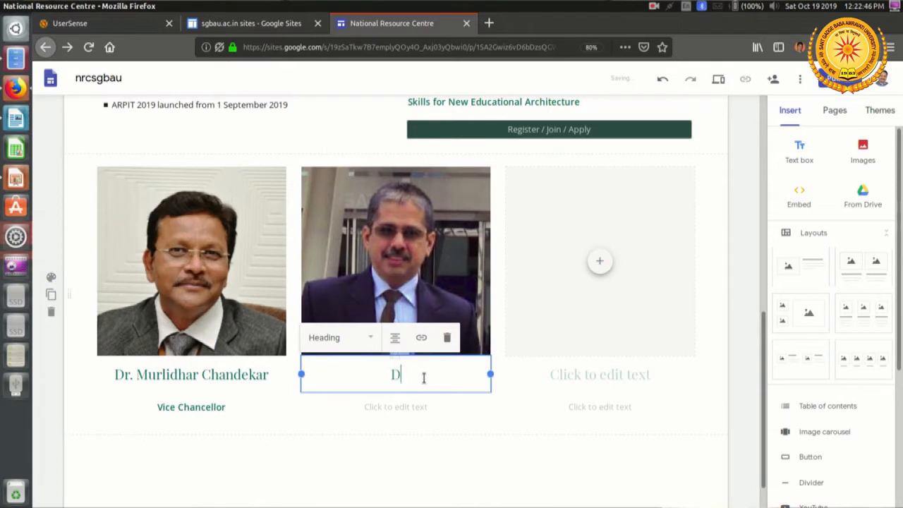
type("r. Pras")
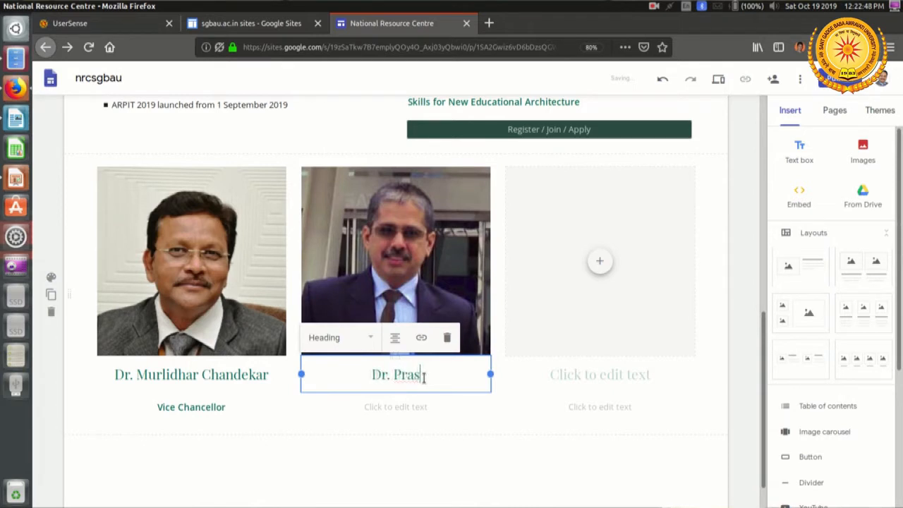
type("ad Wadegaonak")
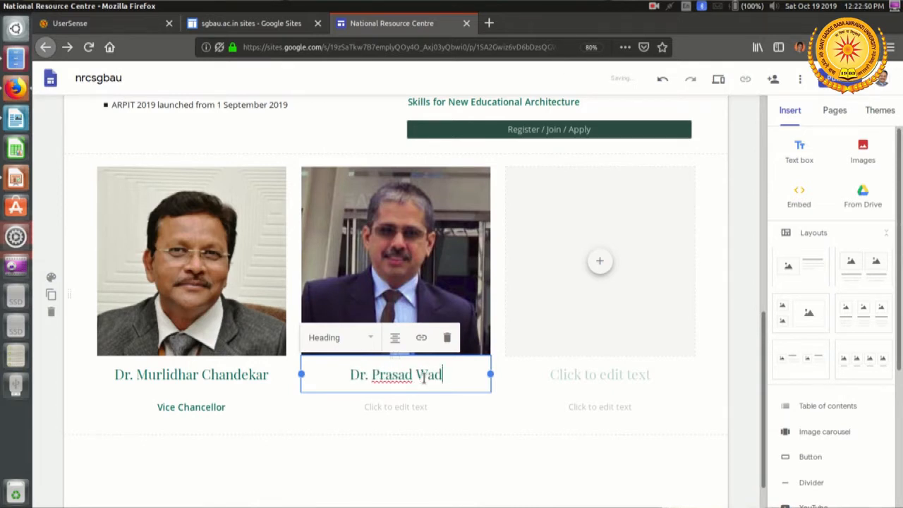
key("BackSpace")
key("BackSpace")
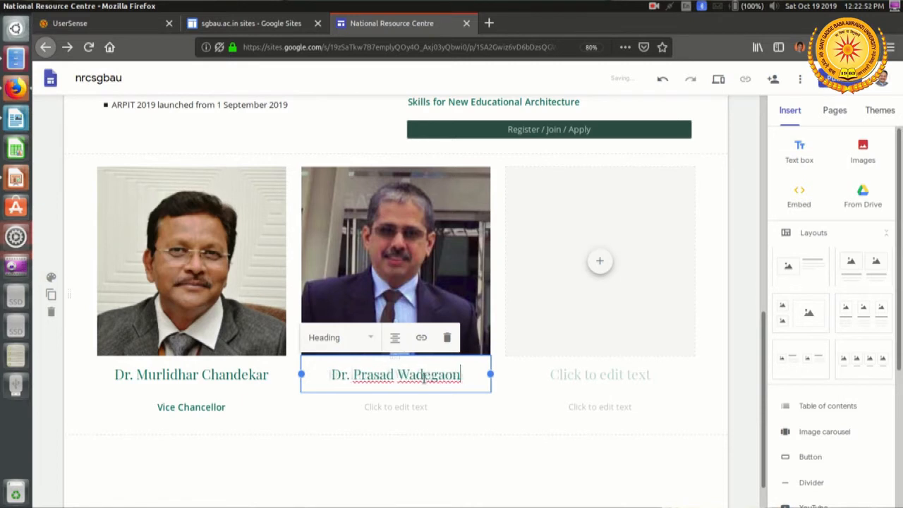
type("kar")
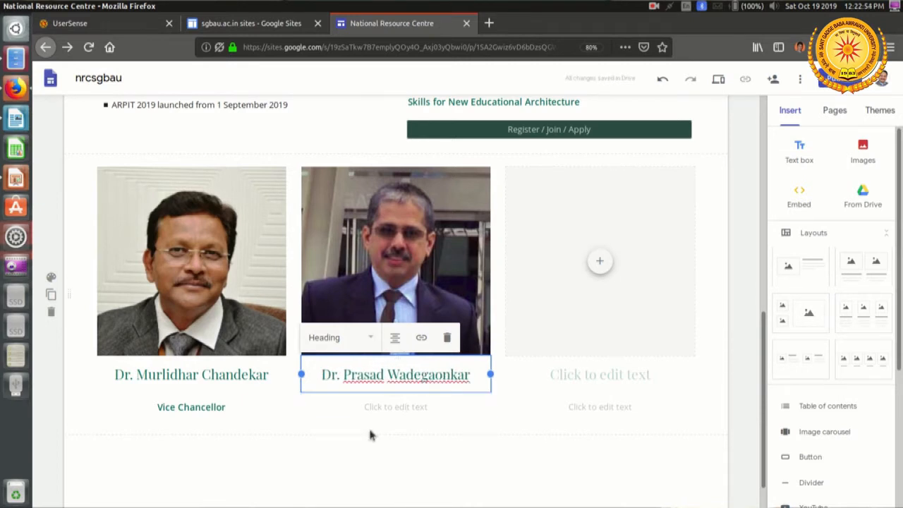
Step: Caption the middle photo "Director (I/C)" below the name and style it as Subheading
left_click(416, 409)
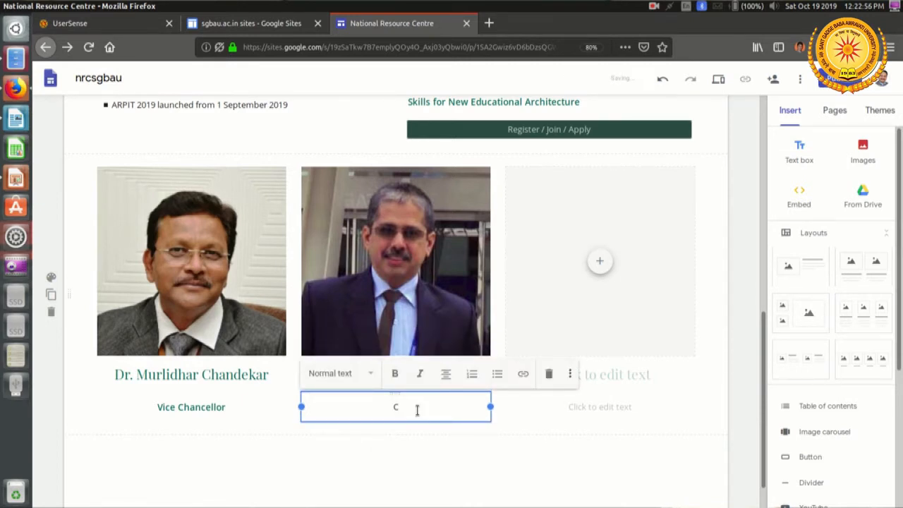
key("BackSpace")
type("director")
key("Home")
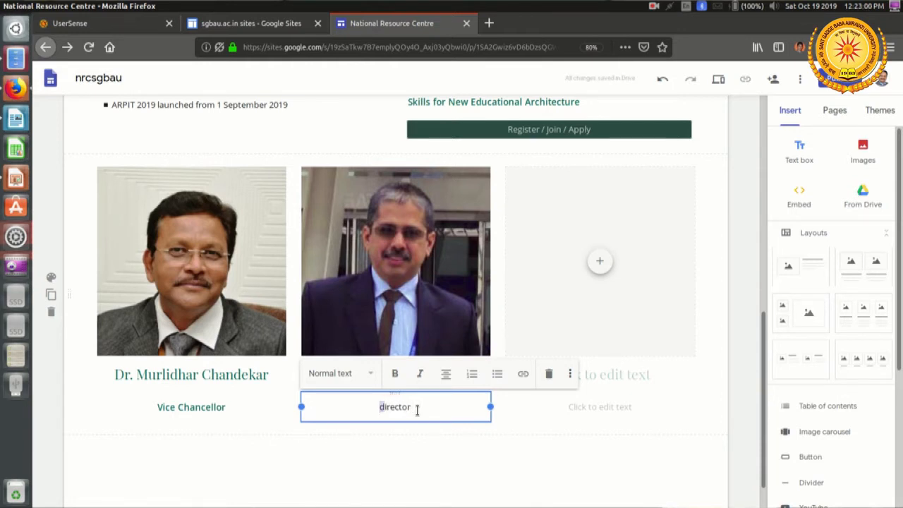
key("Delete")
type("Director (I/C)")
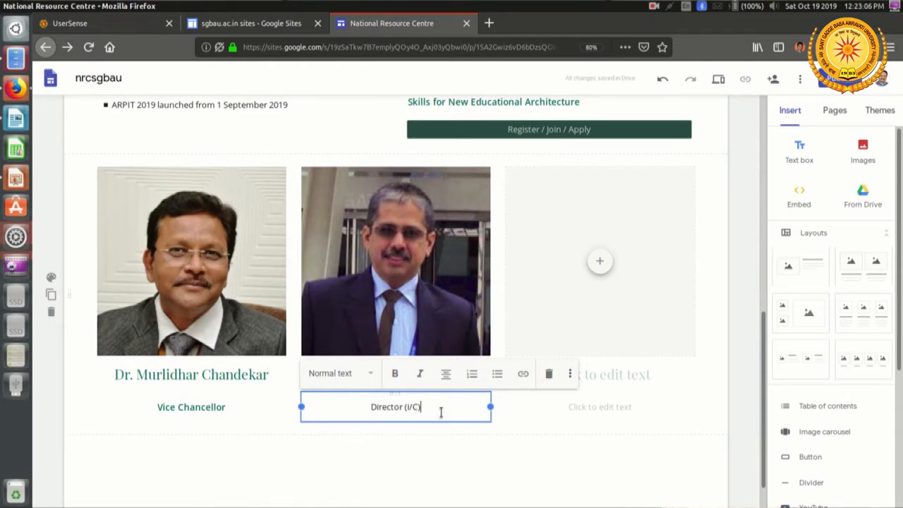
left_click_drag(441, 412, 359, 401)
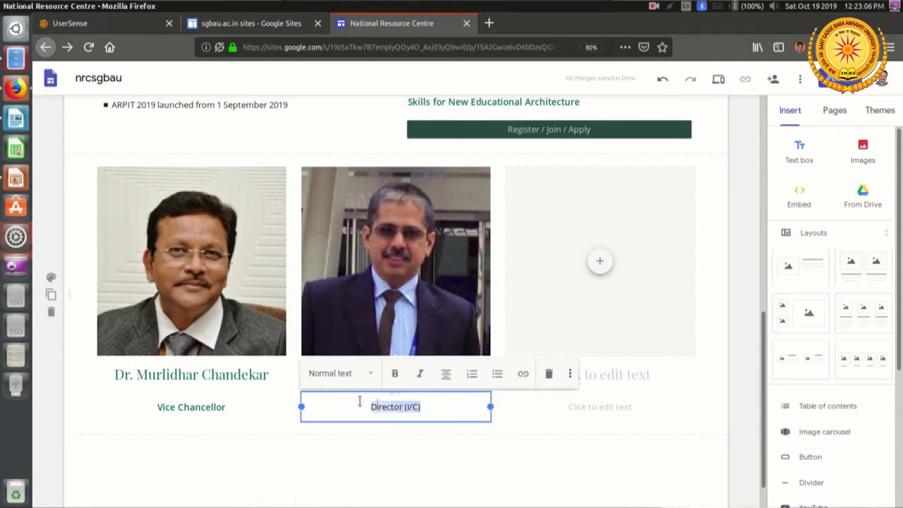
left_click(371, 374)
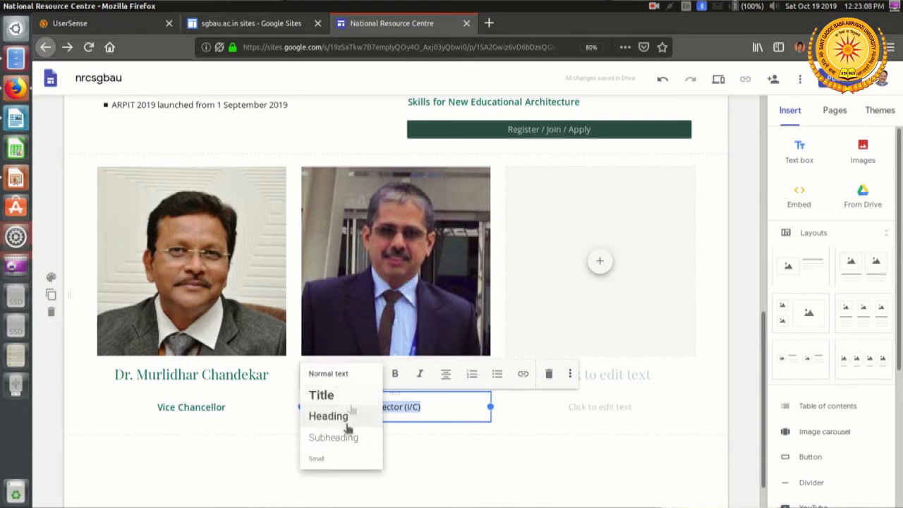
left_click(346, 438)
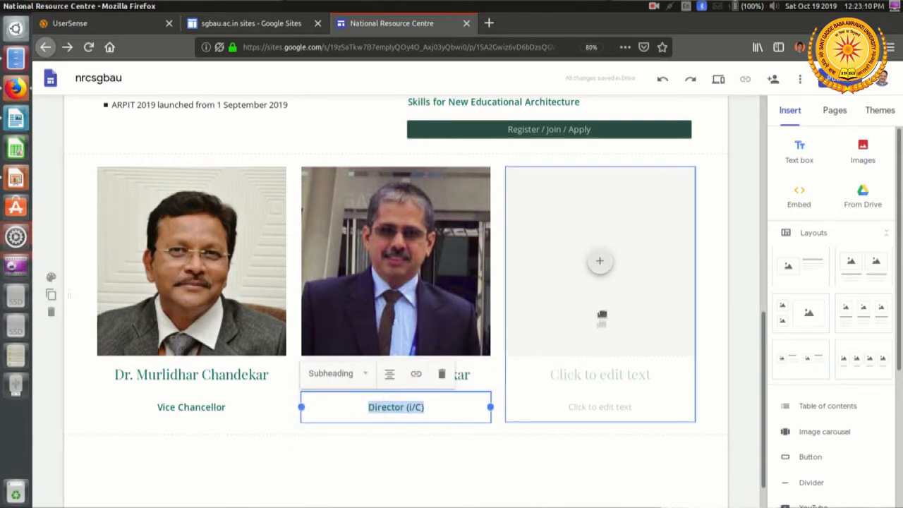
Step: Upload the coordinator's JPG photo (not the Copy file) into the third image placeholder and enter the coordinator's full name as its heading
left_click(599, 262)
left_click(643, 297)
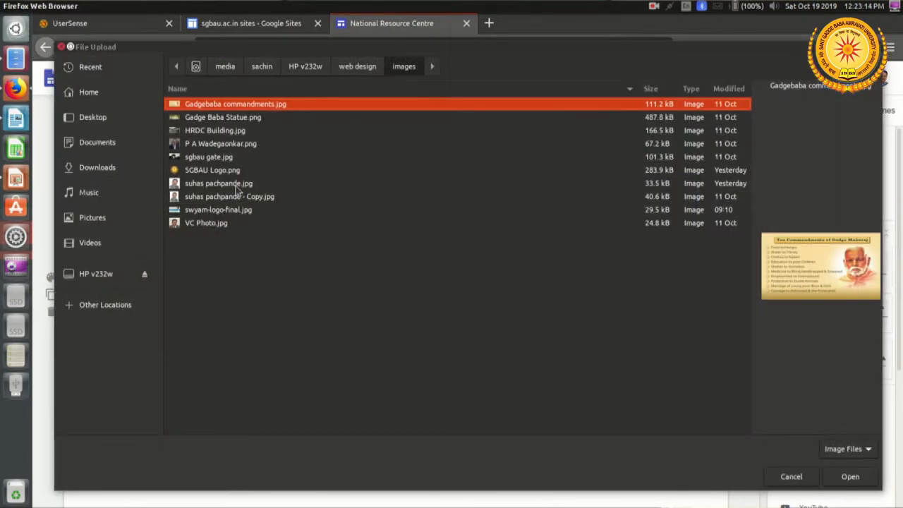
double_click(237, 184)
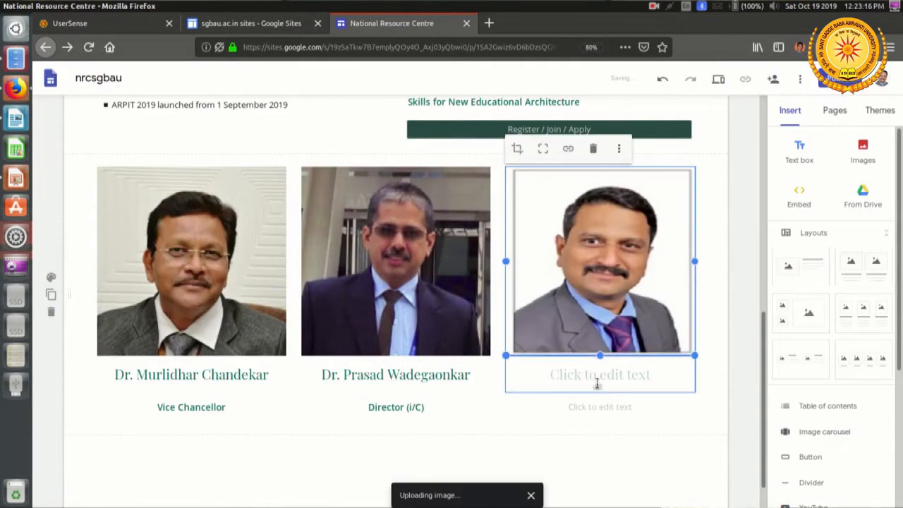
left_click(597, 381)
type("Suhas ")
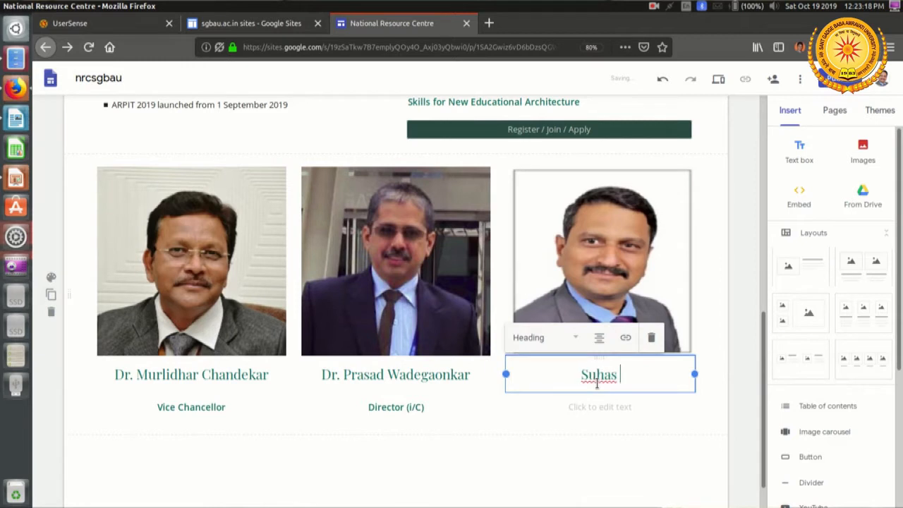
type("Pachpande")
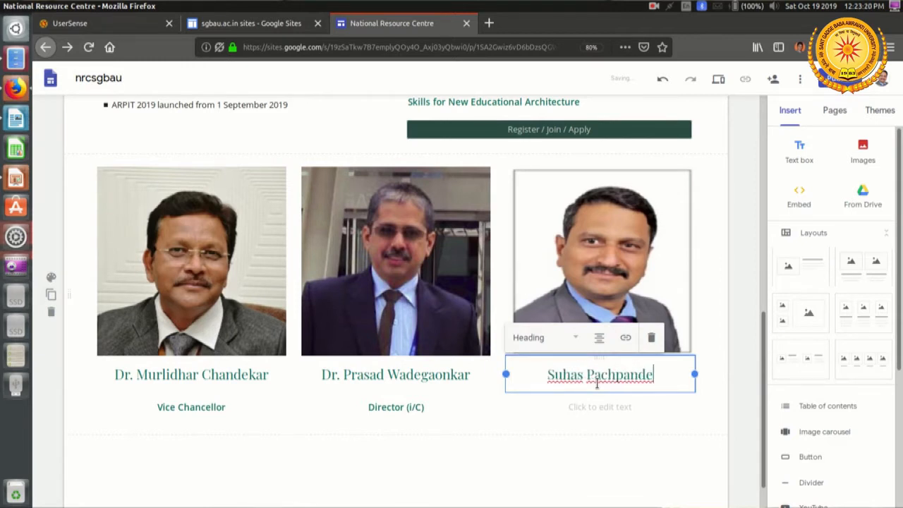
Step: Caption the third photo "Coordinator" below the name and style it as Subheading
left_click(629, 404)
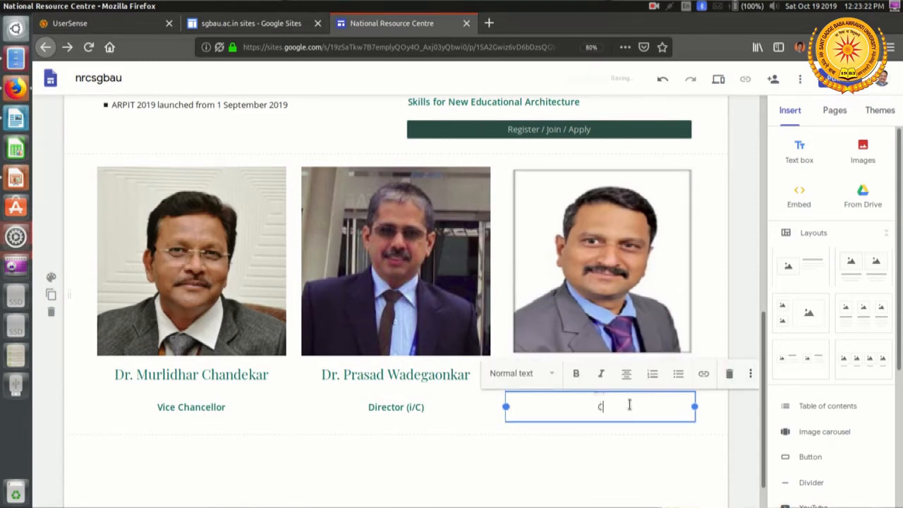
type("Coordinator")
left_click_drag(650, 405, 520, 402)
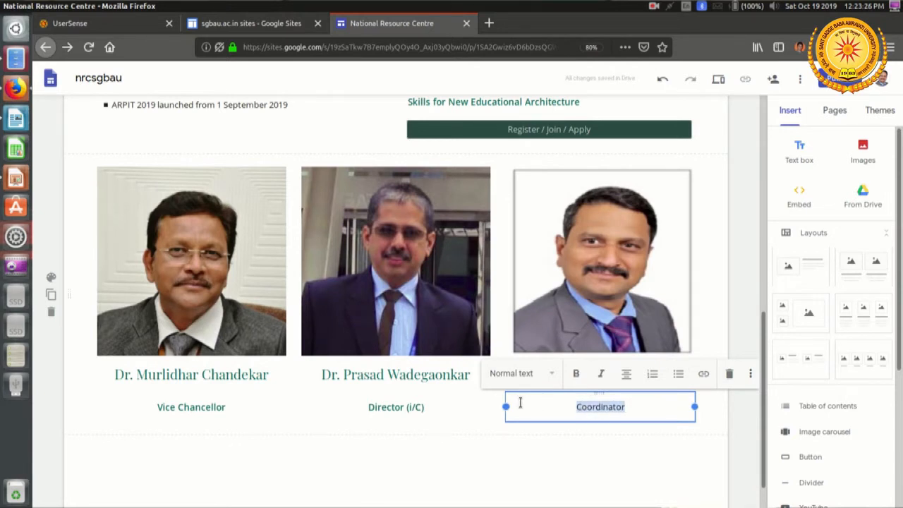
left_click(533, 382)
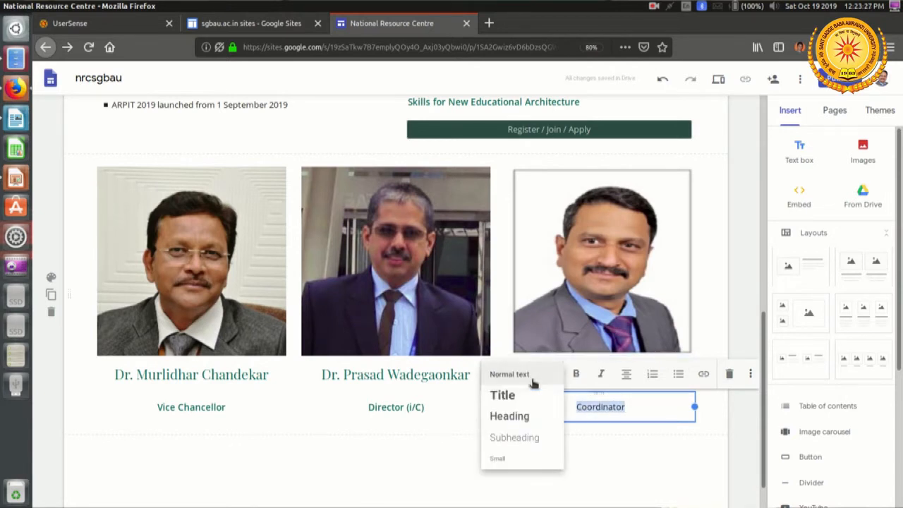
left_click(523, 438)
left_click(630, 445)
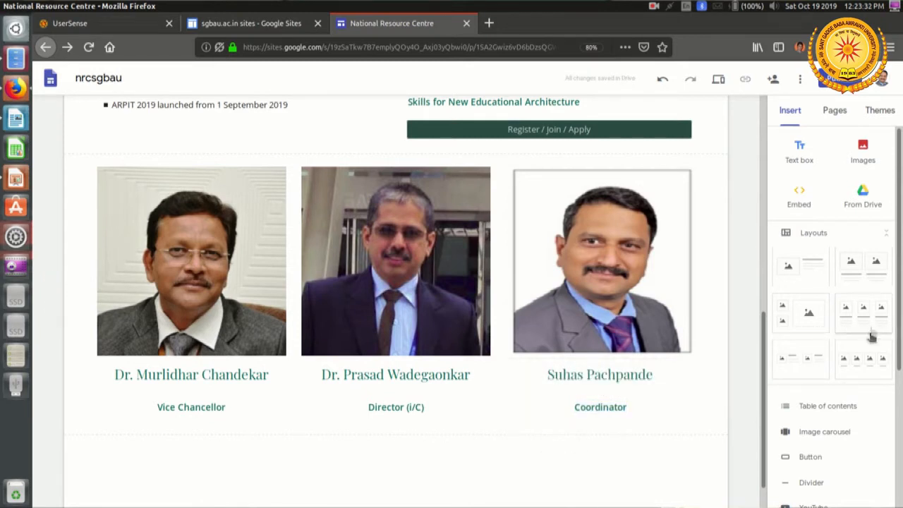
Step: Insert a divider below the row of officials' photos
scroll(856, 392, "down", 1)
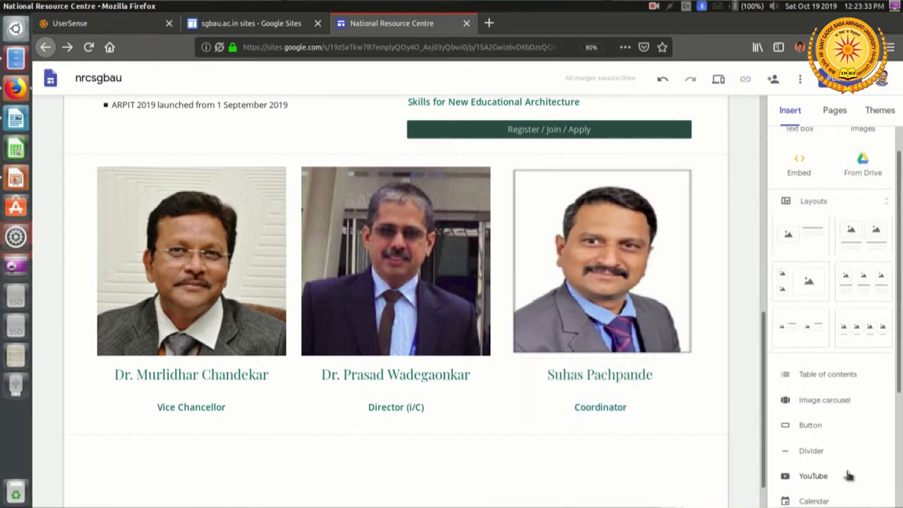
left_click(816, 453)
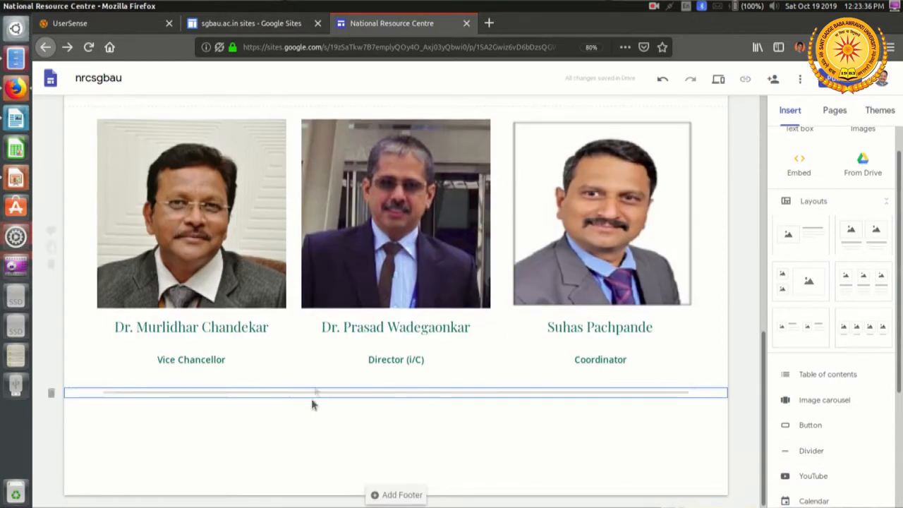
Step: Preview the page and review it from the header down to the officials' photos and captions
scroll(491, 406, "up", 2)
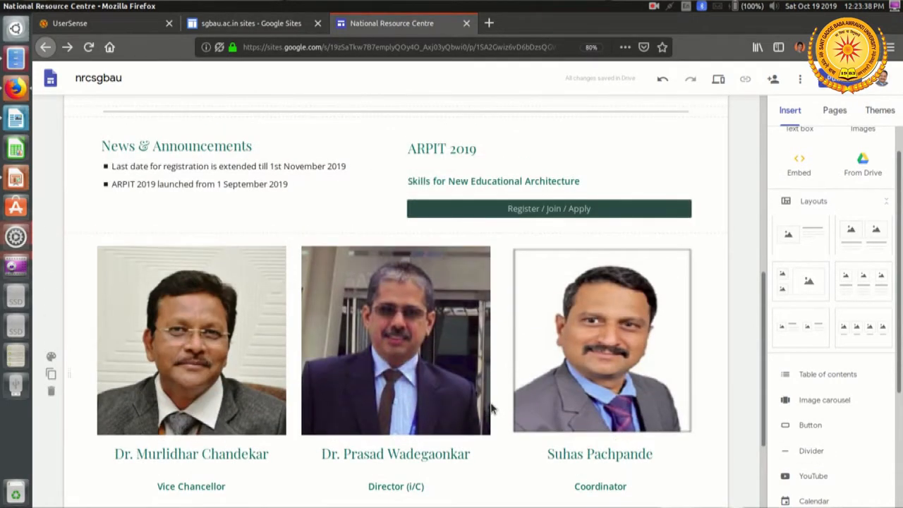
left_click(717, 80)
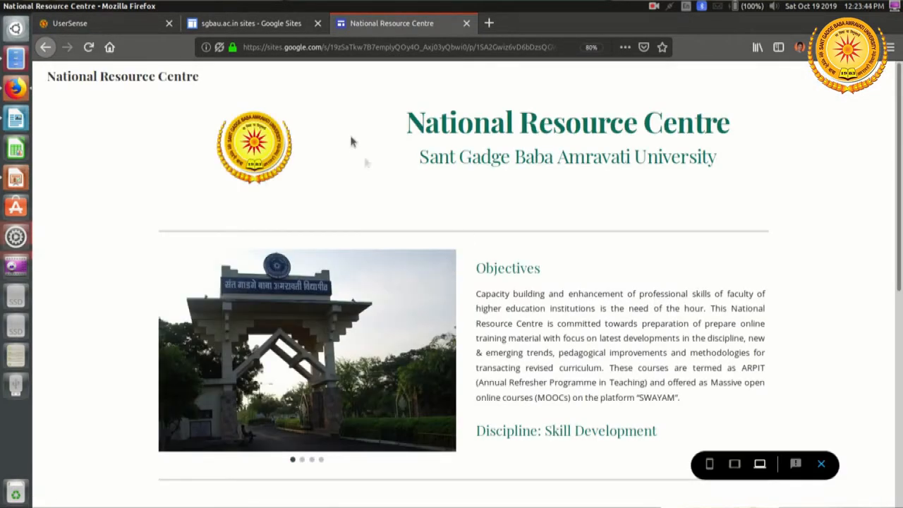
scroll(351, 141, "down", 3)
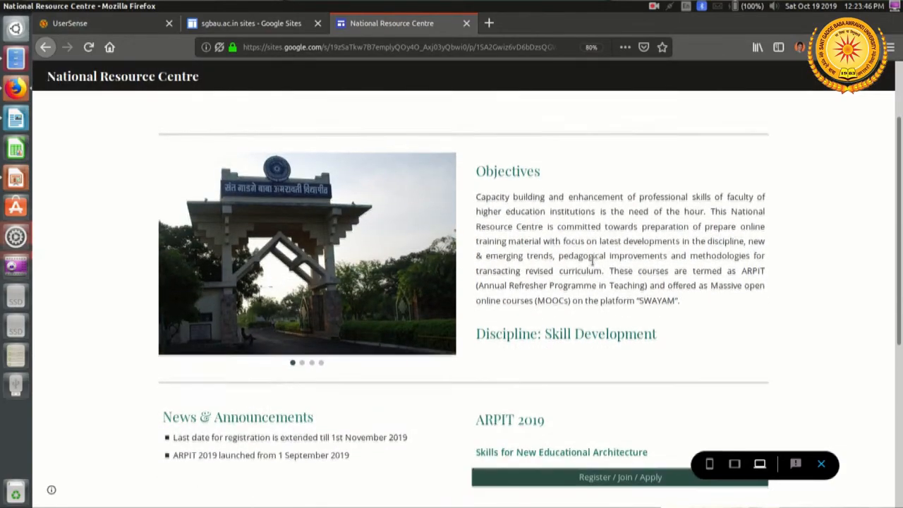
scroll(547, 272, "down", 3)
scroll(311, 365, "down", 3)
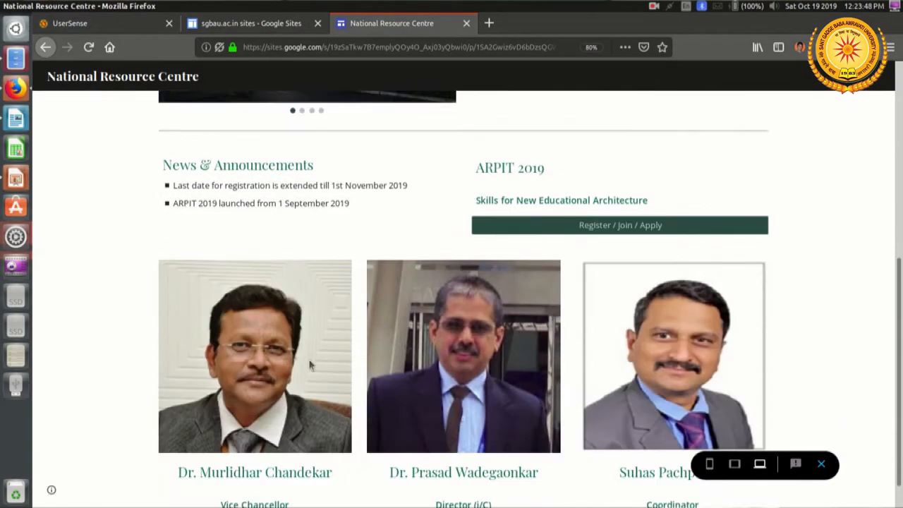
scroll(740, 363, "down", 1)
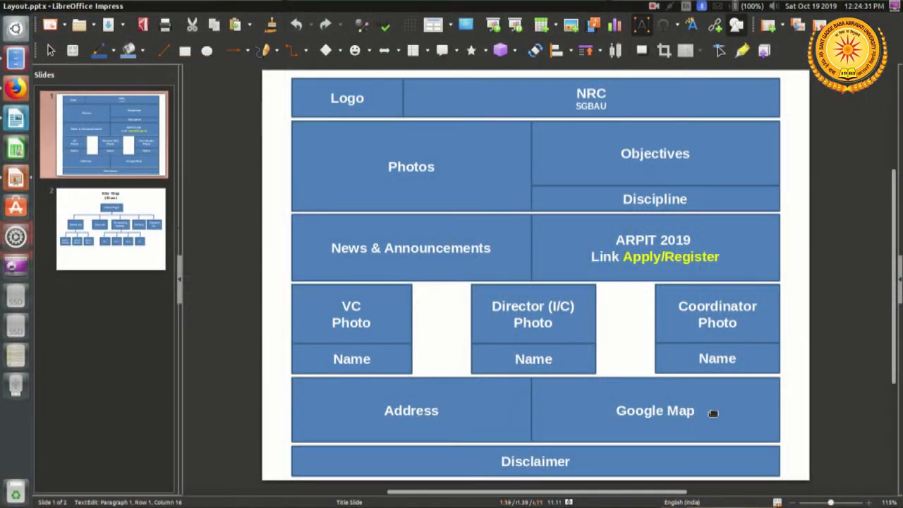
Step: Return to the site editor in Firefox and insert an empty text box below the divider under the officials' photos
key("alt+Tab")
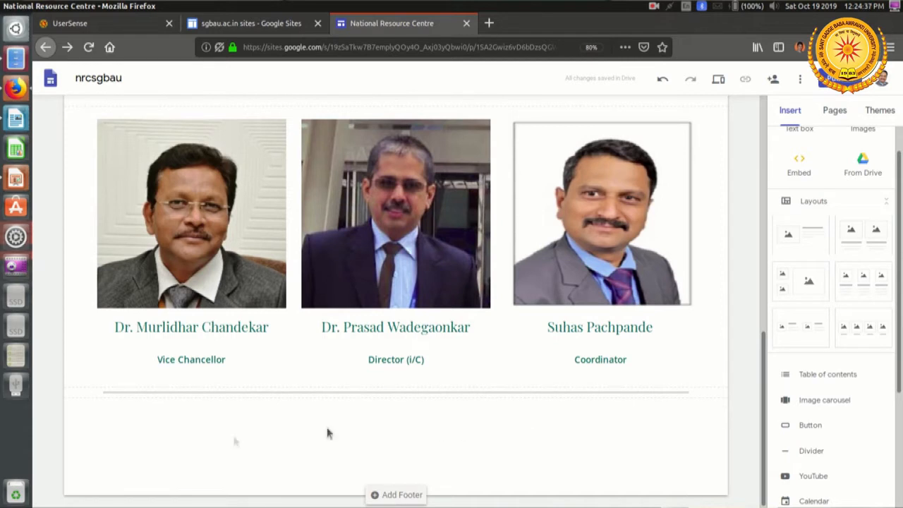
double_click(162, 433)
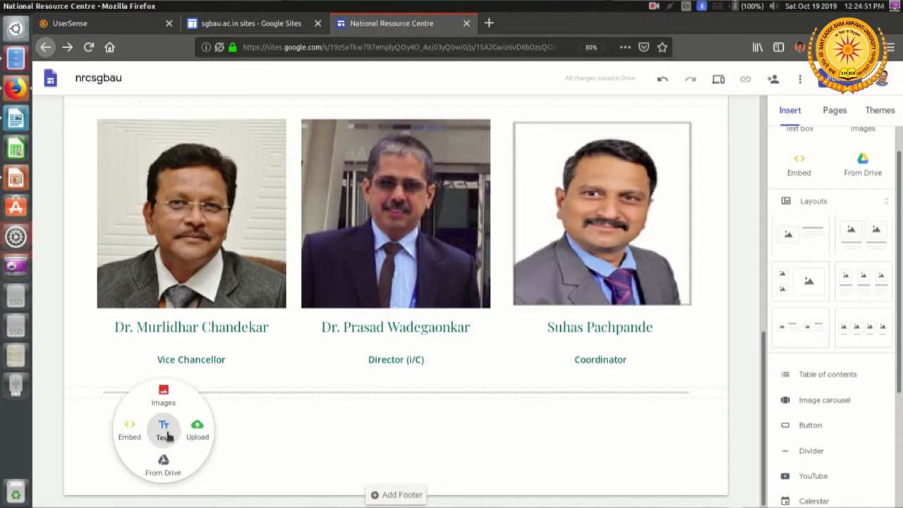
left_click(166, 435)
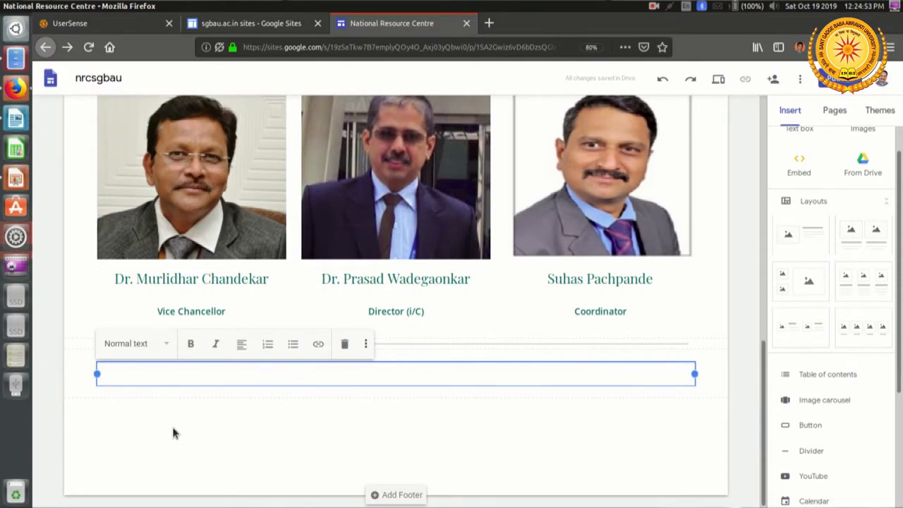
Step: Switch to NRC Website information.docx in LibreOffice Writer and copy the "Address for communication" title with its address lines
key("alt+Tab")
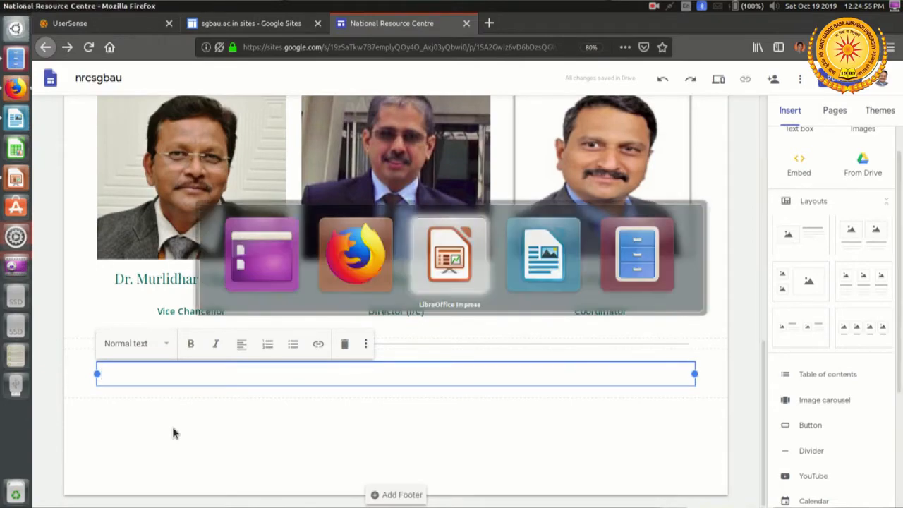
key("alt+Tab")
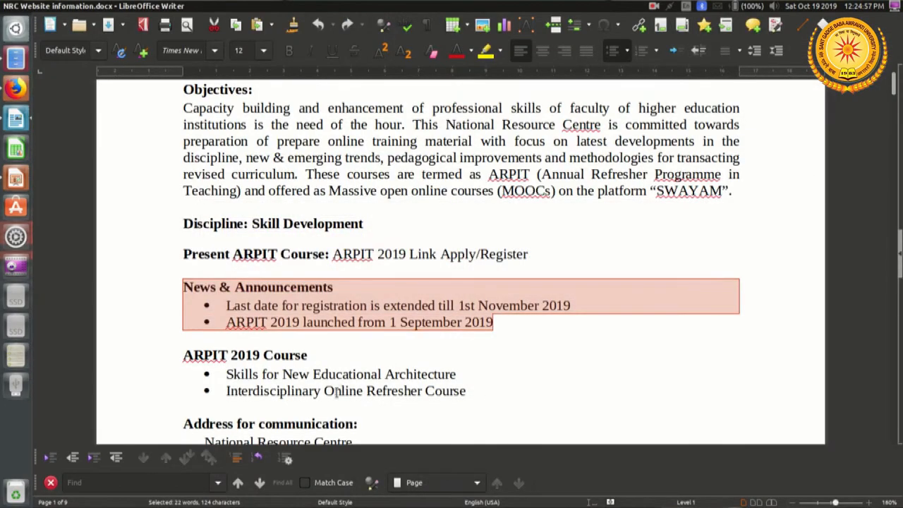
scroll(337, 393, "down", 3)
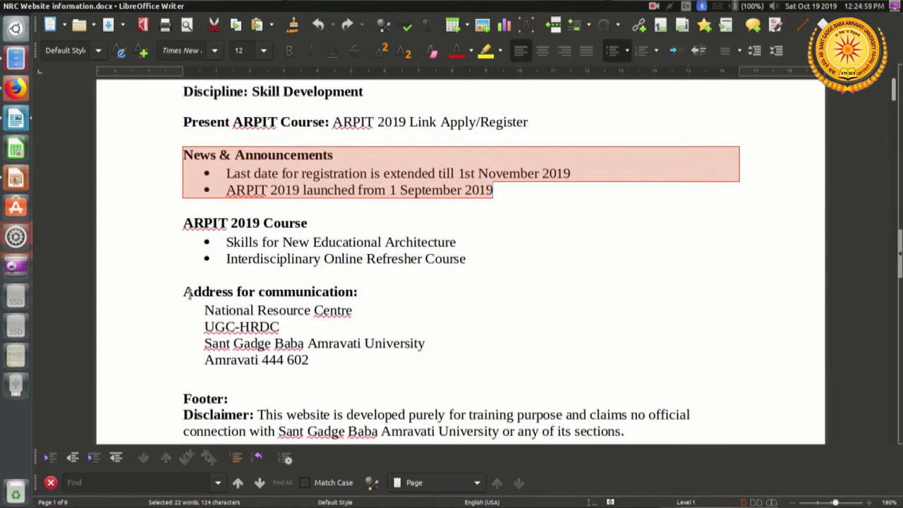
left_click_drag(184, 292, 322, 364)
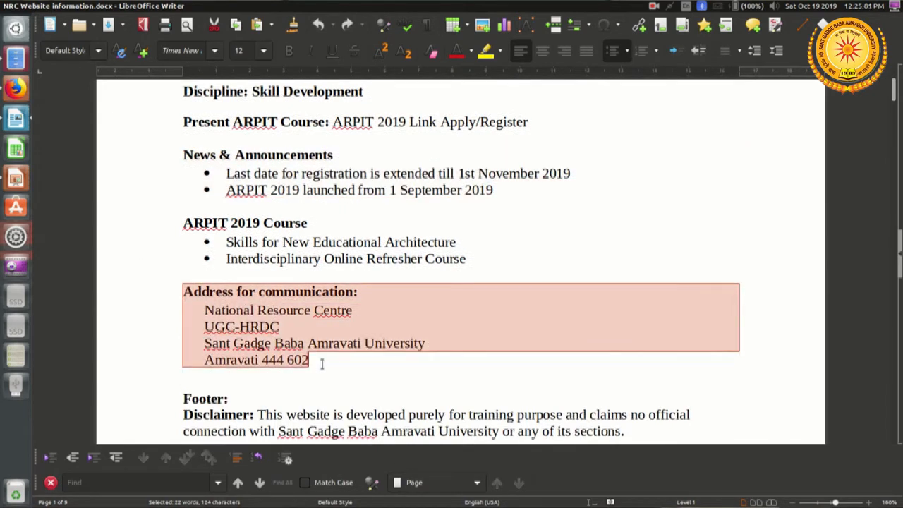
right_click(321, 364)
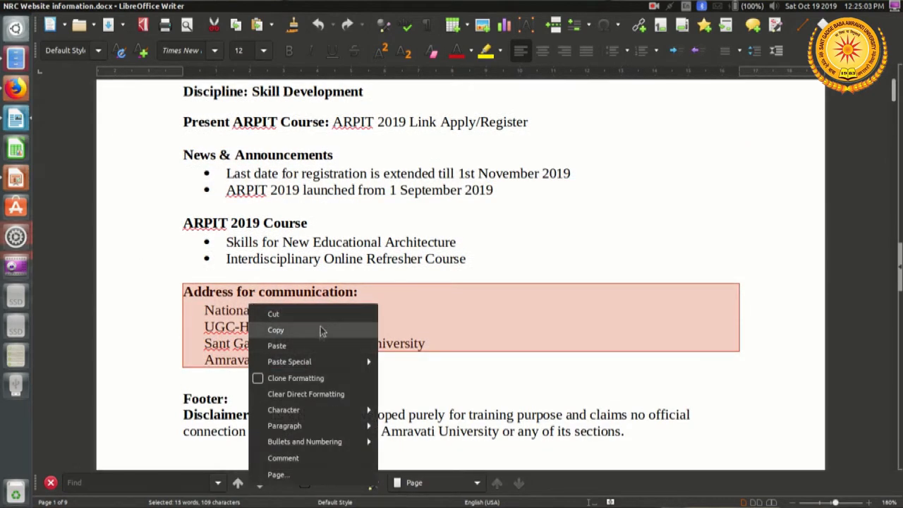
left_click(321, 329)
Step: Switch back to the site, paste the copied address into the new text box and remove the colon after "Address for communication"
key("alt+Tab")
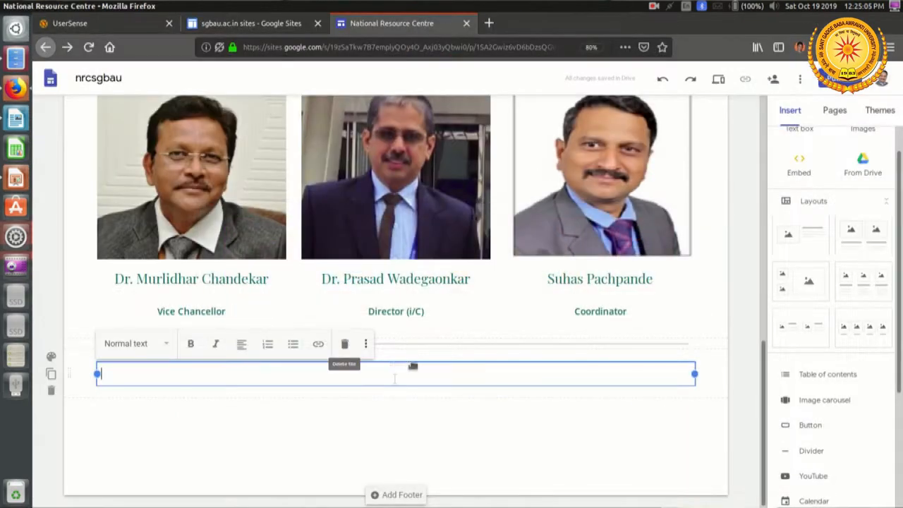
key("ctrl+v")
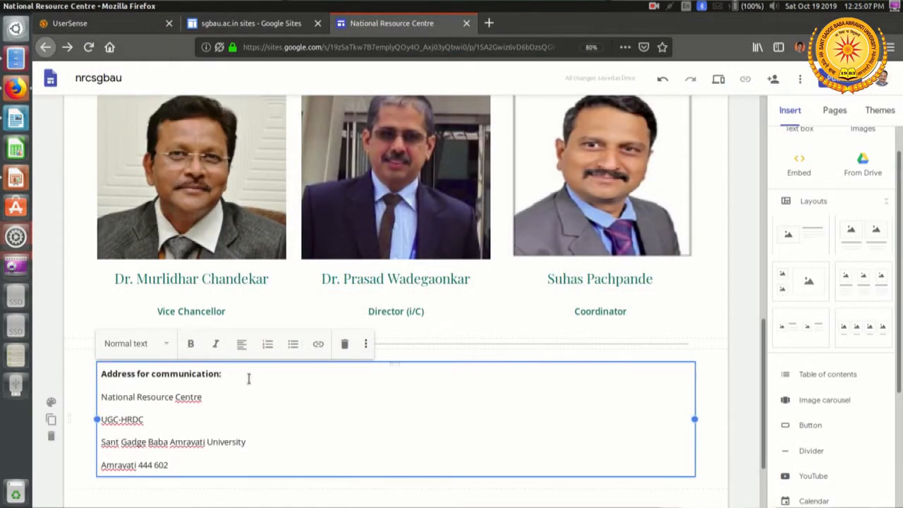
key("BackSpace")
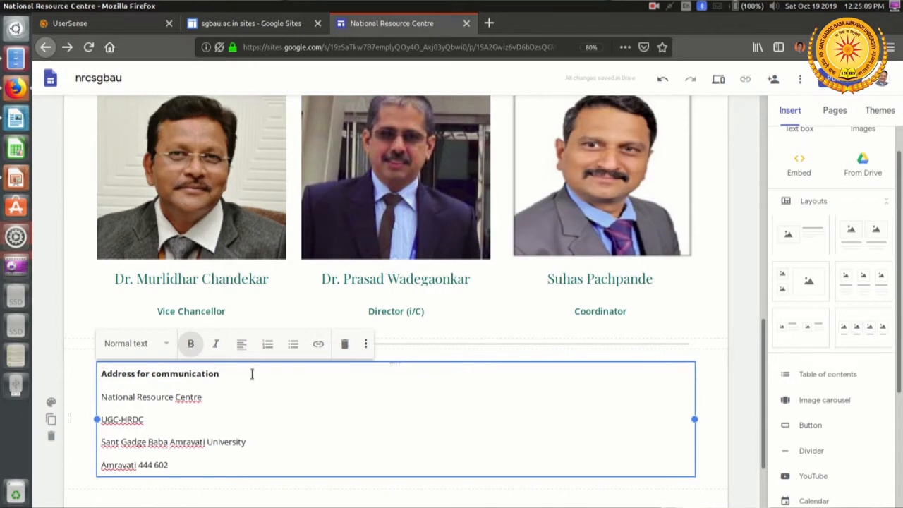
Step: Style the "Address for communication" line as Heading
left_click_drag(219, 374, 94, 376)
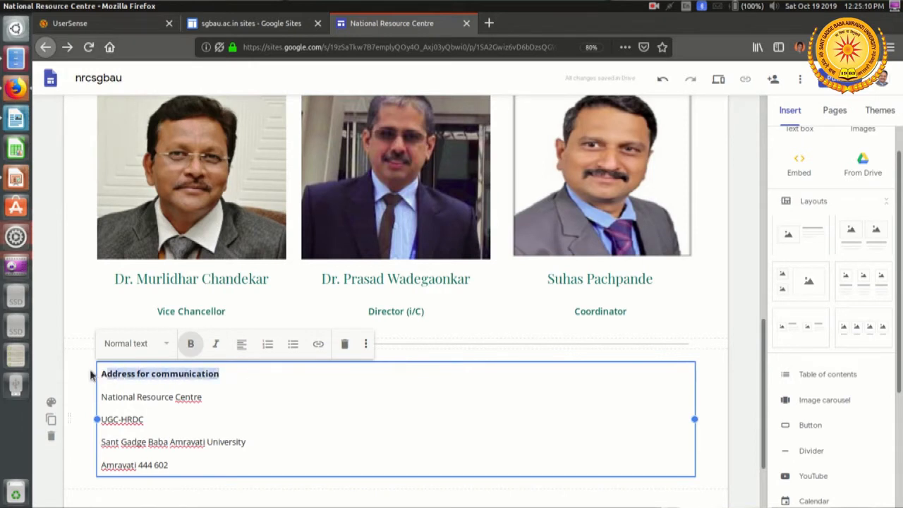
left_click(167, 345)
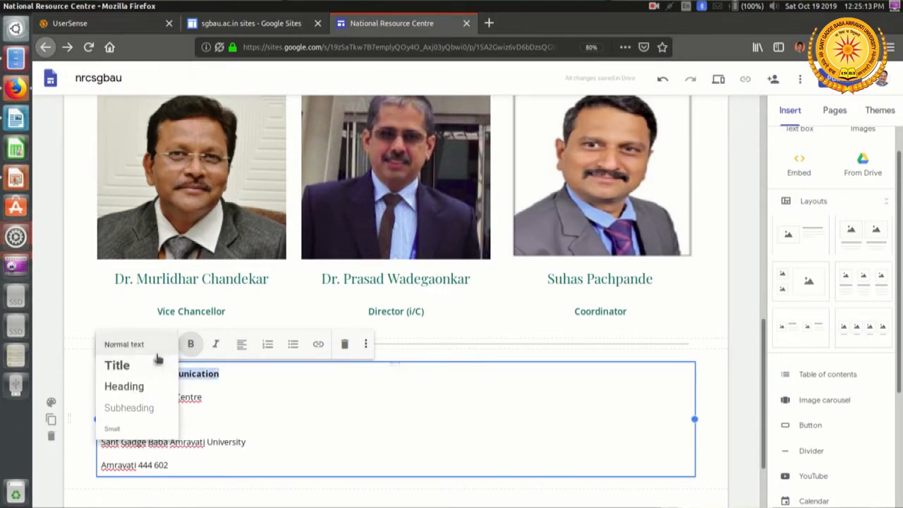
left_click(145, 389)
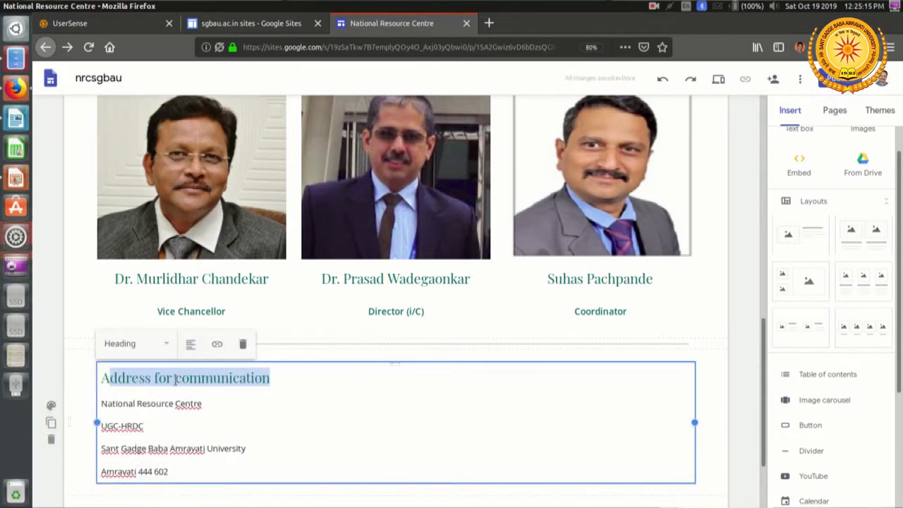
left_click(177, 379)
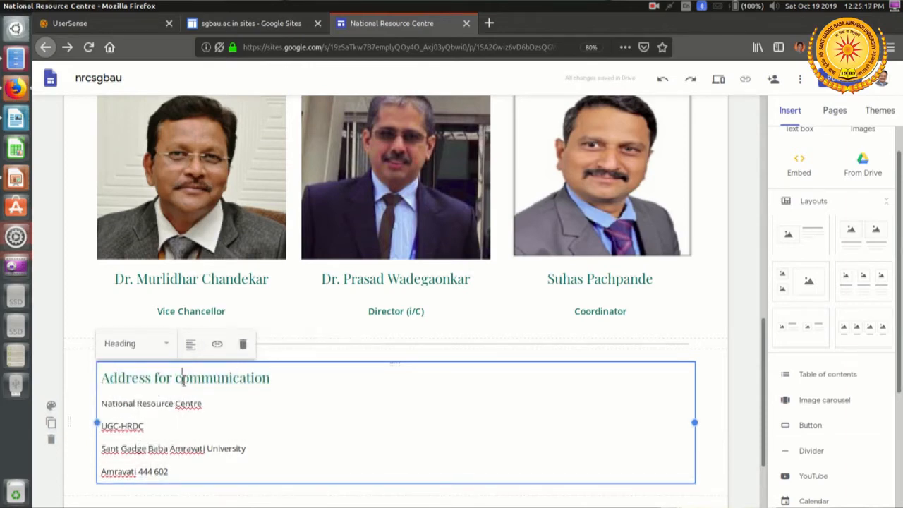
Step: Style the four address lines as Subheading and narrow the text box to about 40% of its width, freeing space beside it
scroll(306, 397, "down", 2)
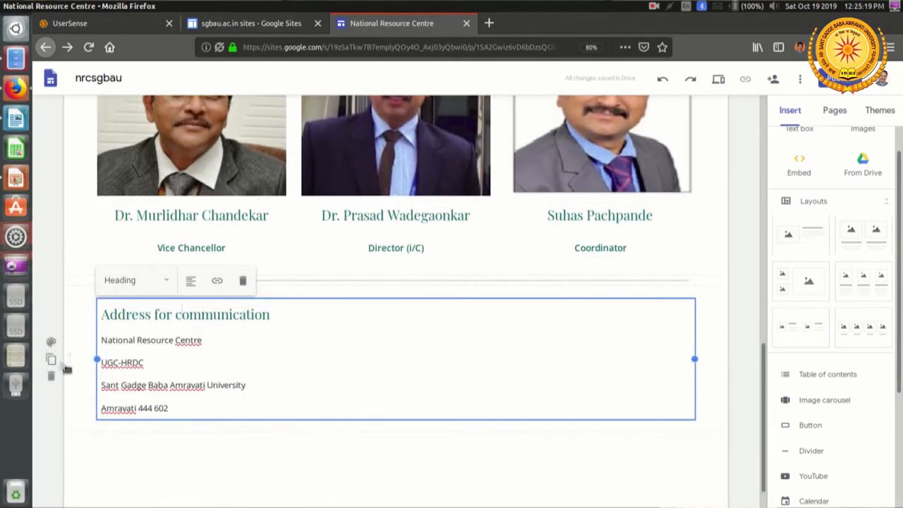
left_click_drag(101, 340, 192, 413)
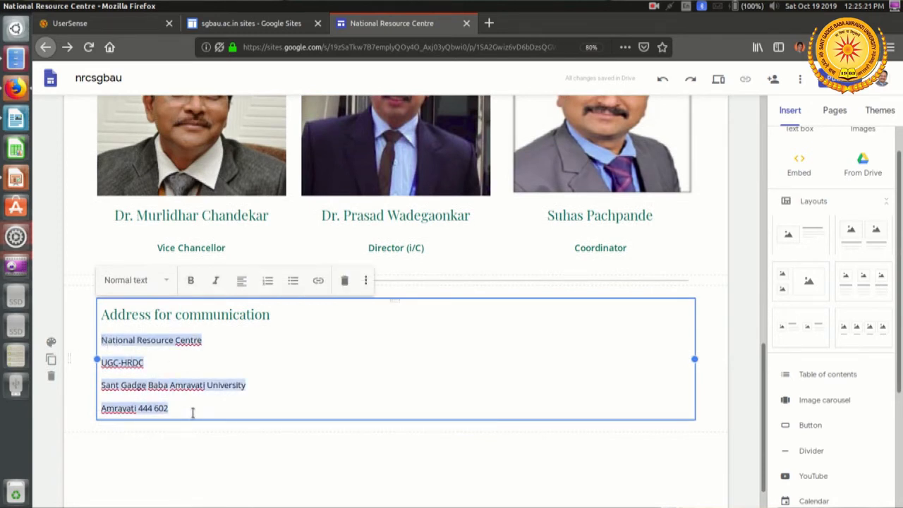
left_click(166, 282)
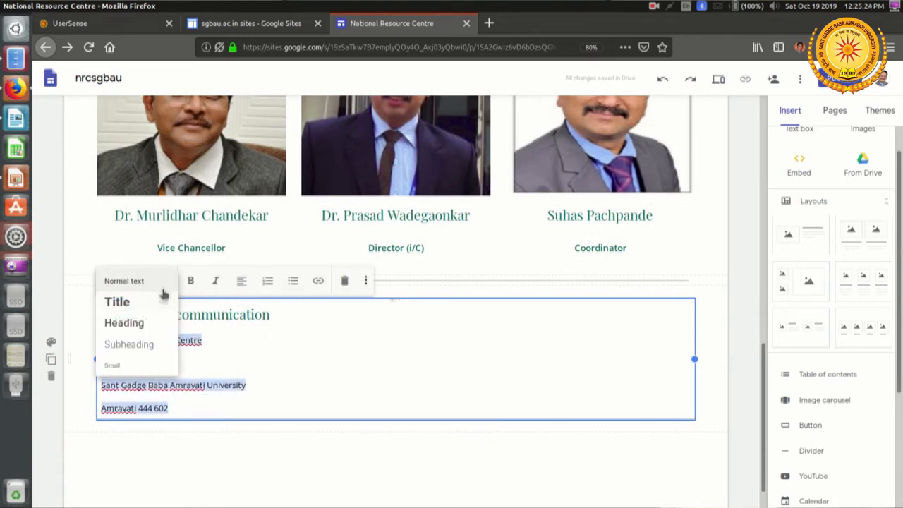
left_click(149, 345)
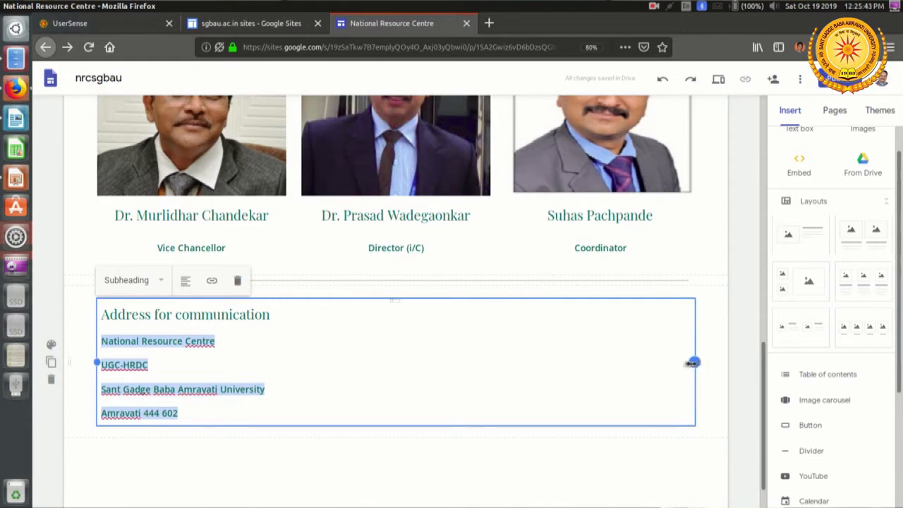
left_click_drag(693, 362, 353, 385)
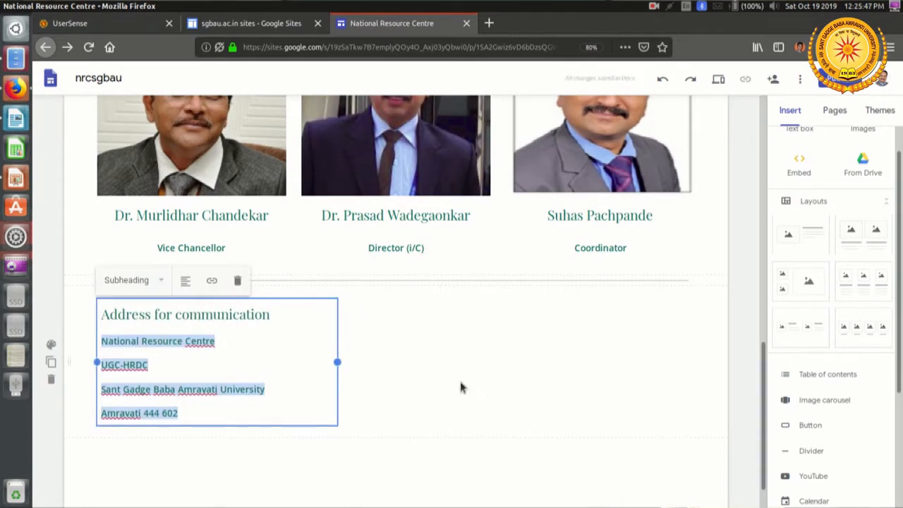
left_click(459, 383)
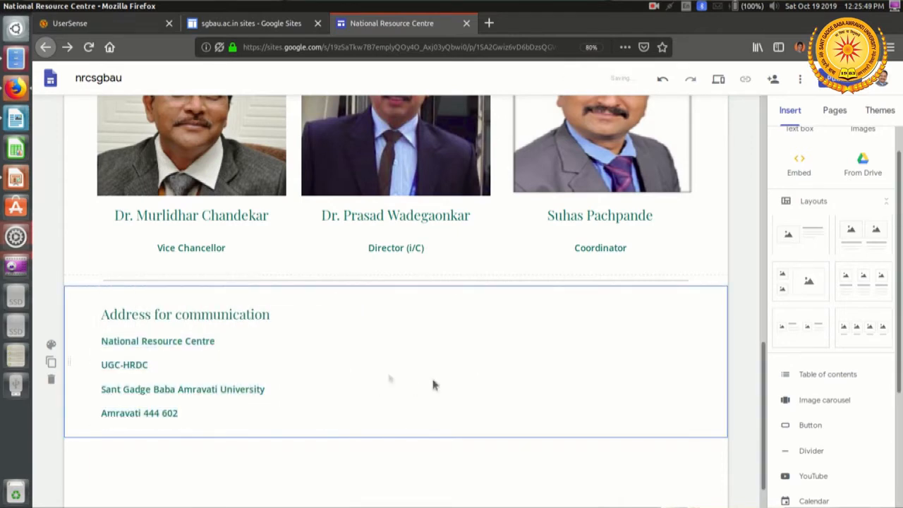
Step: Insert a map by searching for the location "hrdc sant" and choosing the HRDC Guest House suggestion at Sant Gadge Baba Amravati University
scroll(524, 381, "down", 1)
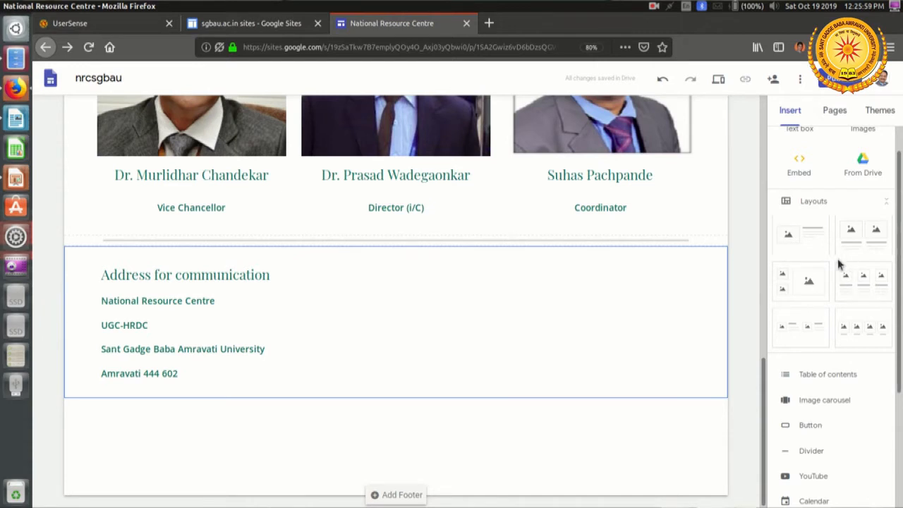
scroll(837, 258, "down", 2)
scroll(839, 263, "down", 3)
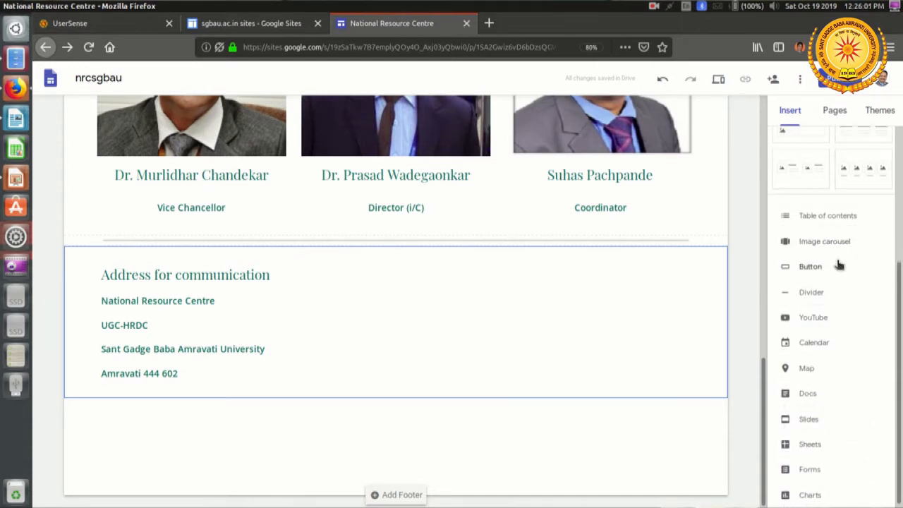
left_click(808, 367)
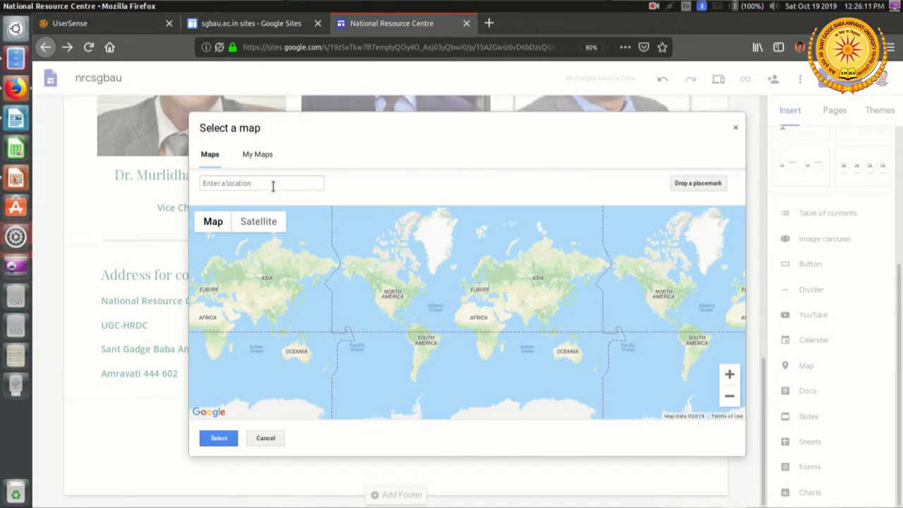
type("hrdc")
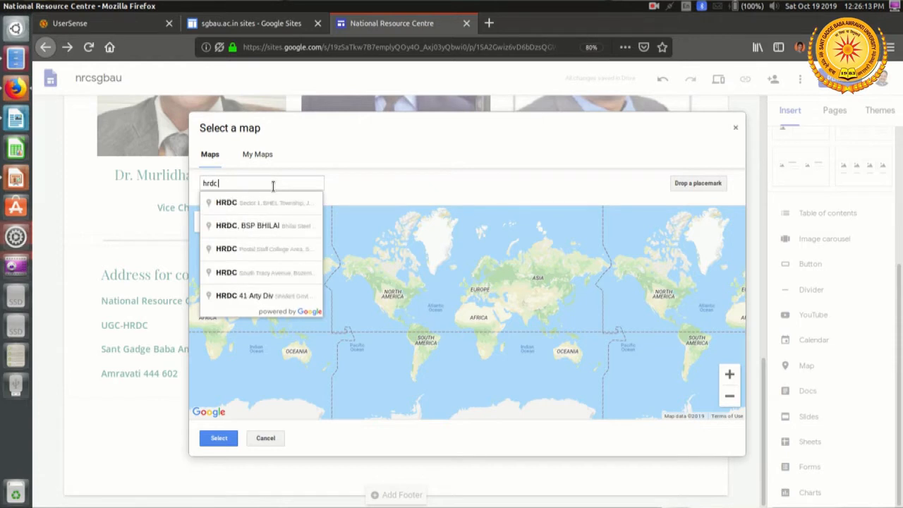
type(" sant")
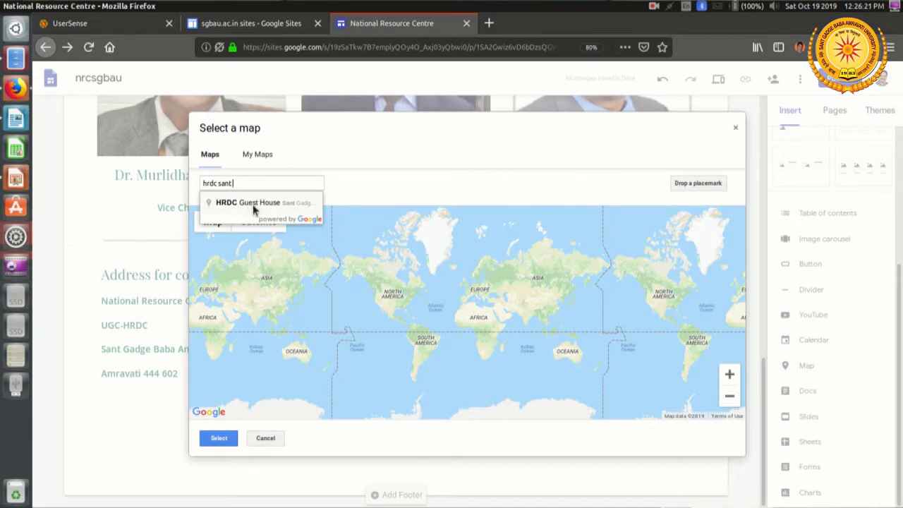
left_click(253, 204)
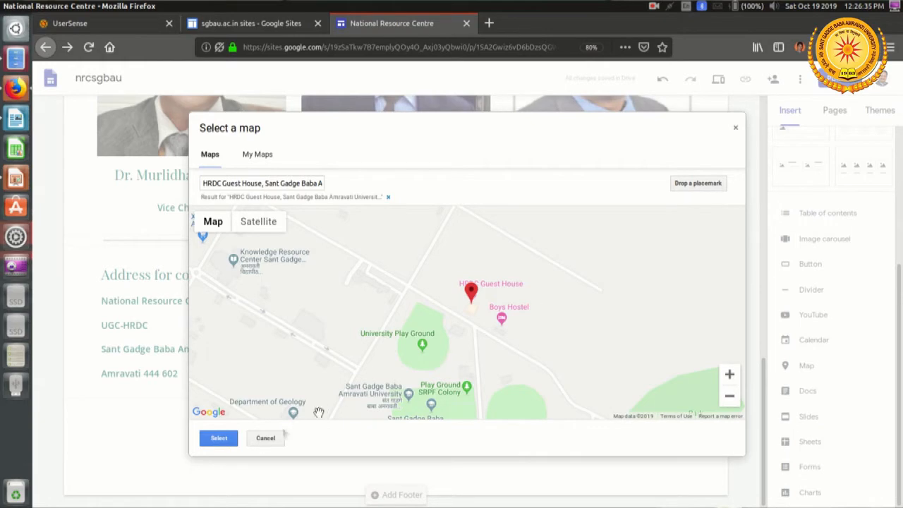
left_click(220, 437)
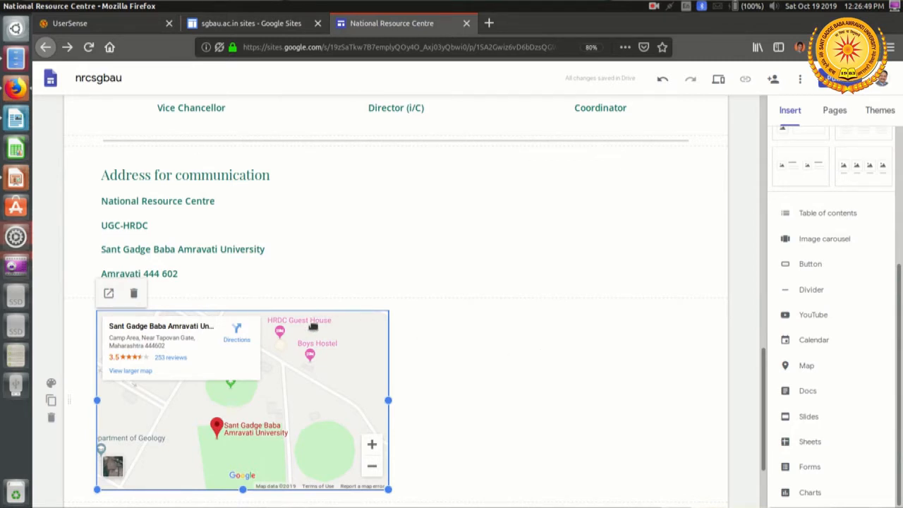
Step: Move the map into the address section, beside the address text, and open the site preview
left_click_drag(311, 328, 522, 273)
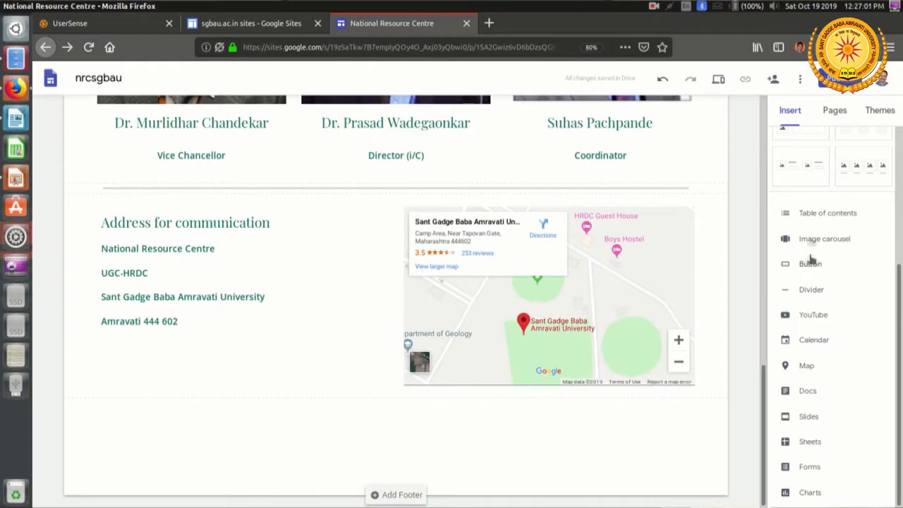
left_click(718, 80)
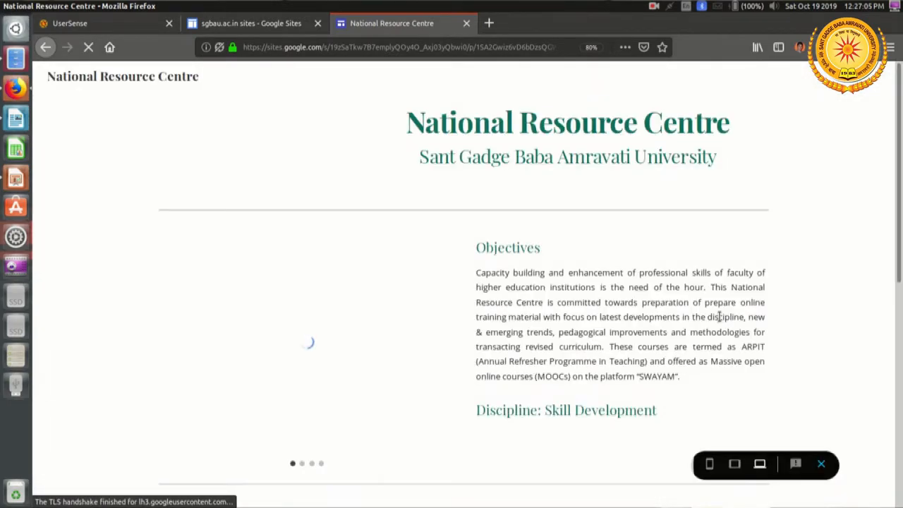
Step: Review the previewed page down to the address section and test zooming the embedded map beside the address
scroll(719, 317, "down", 5)
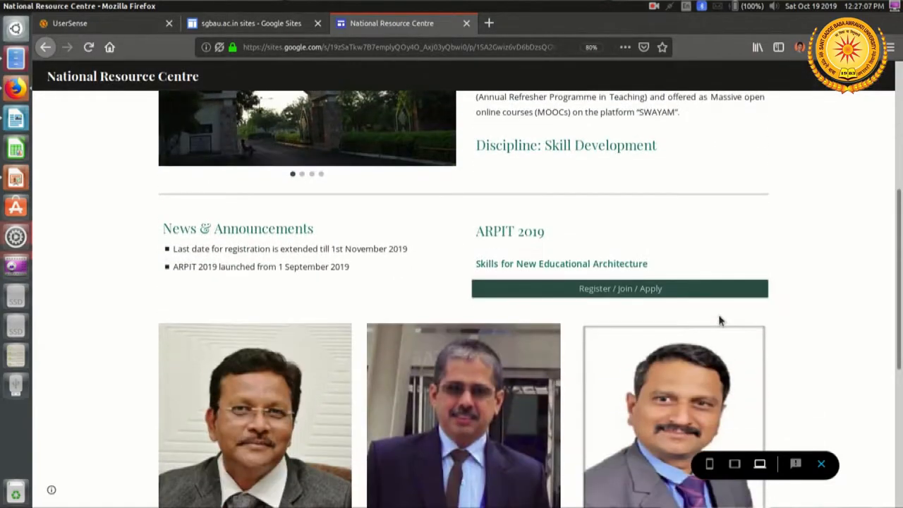
scroll(719, 317, "down", 6)
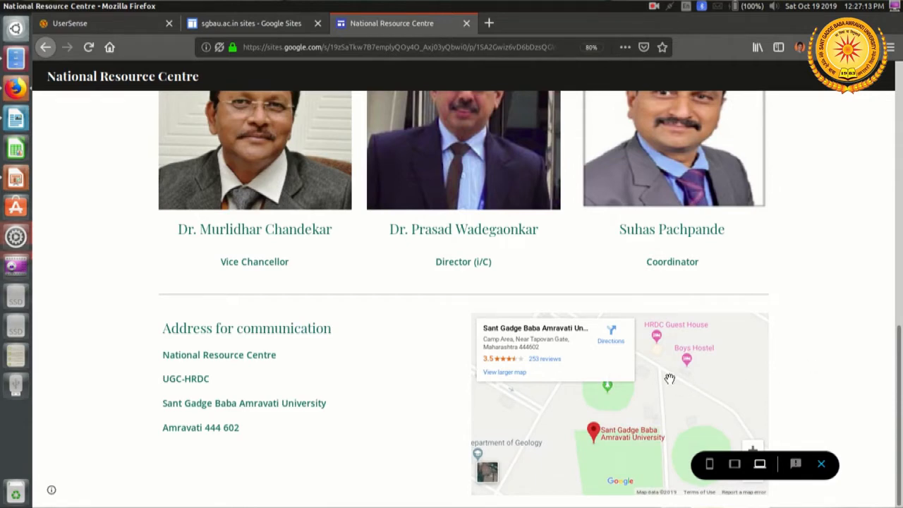
scroll(669, 378, "down", 2)
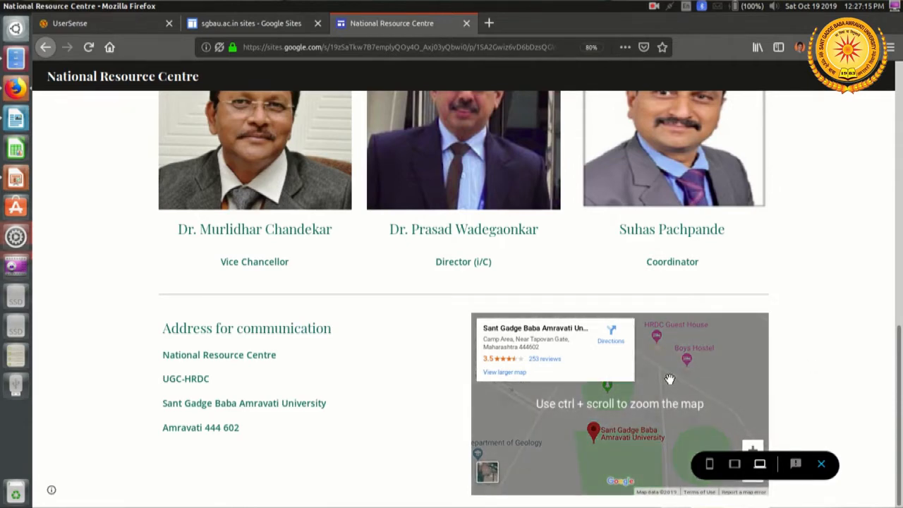
scroll(670, 377, "up", 1)
scroll(666, 393, "down", 1)
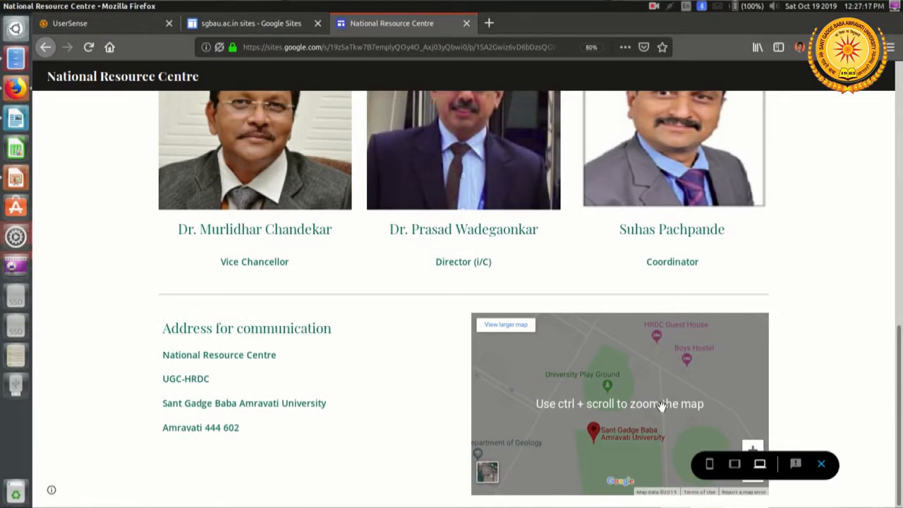
scroll(666, 399, "down", 2)
scroll(671, 379, "up", 1, "ctrl")
scroll(671, 379, "down", 1)
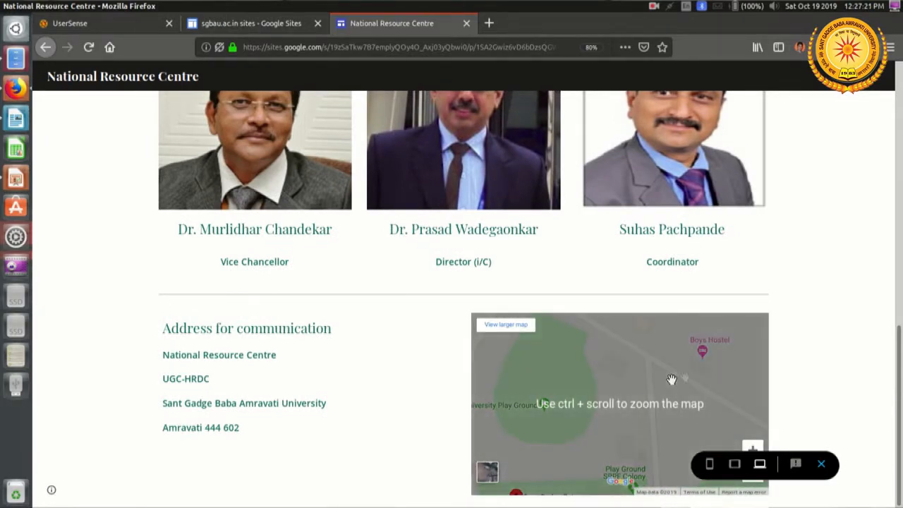
Step: Zoom further into the embedded map around Boys Hostel and pan past HRDC Guest House to the surrounding area
double_click(707, 369)
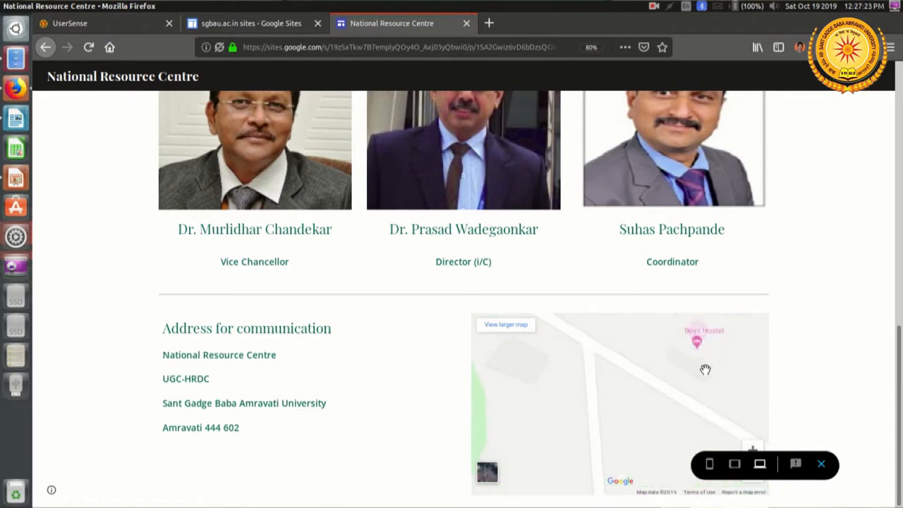
left_click_drag(706, 371, 589, 461)
left_click_drag(574, 373, 677, 391)
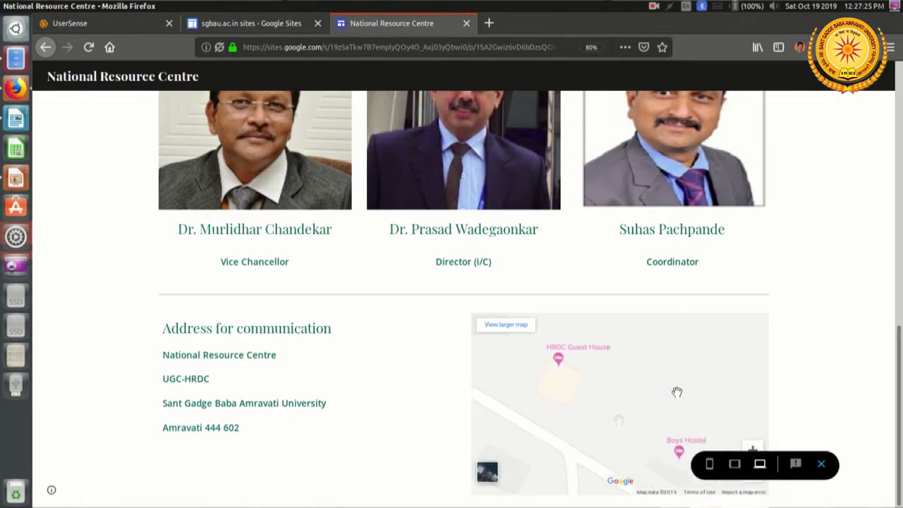
left_click_drag(494, 435, 628, 399)
left_click_drag(517, 392, 619, 380)
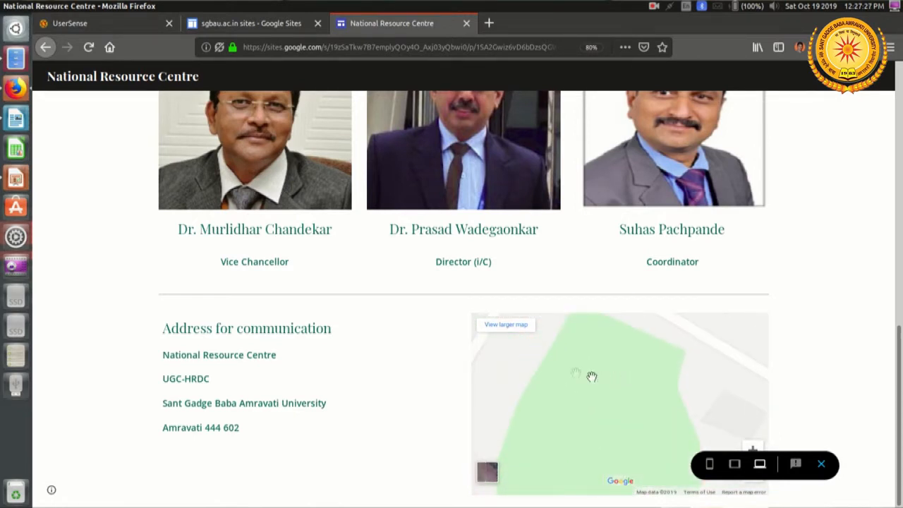
Step: Inspect the university's surroundings in the larger Google Maps view, close it, and exit the preview to the site editor
left_click(506, 325)
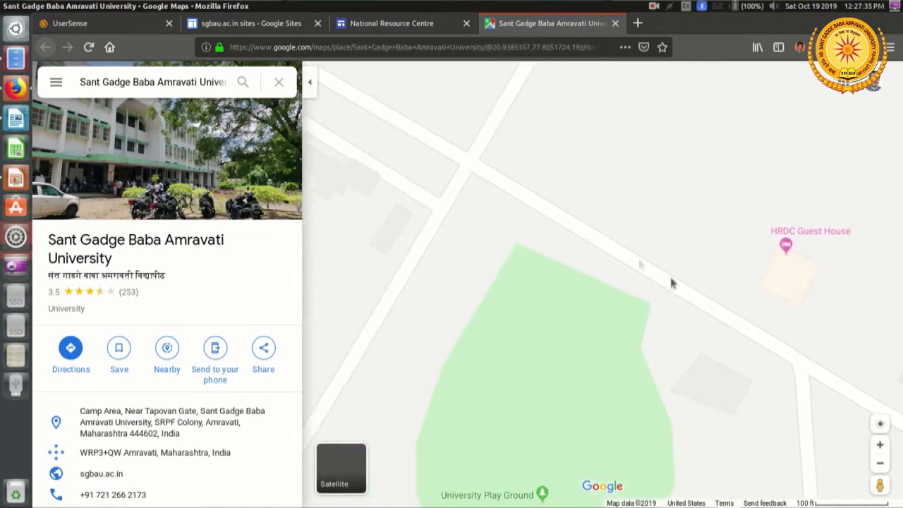
scroll(635, 251, "down", 3)
scroll(634, 251, "down", 5)
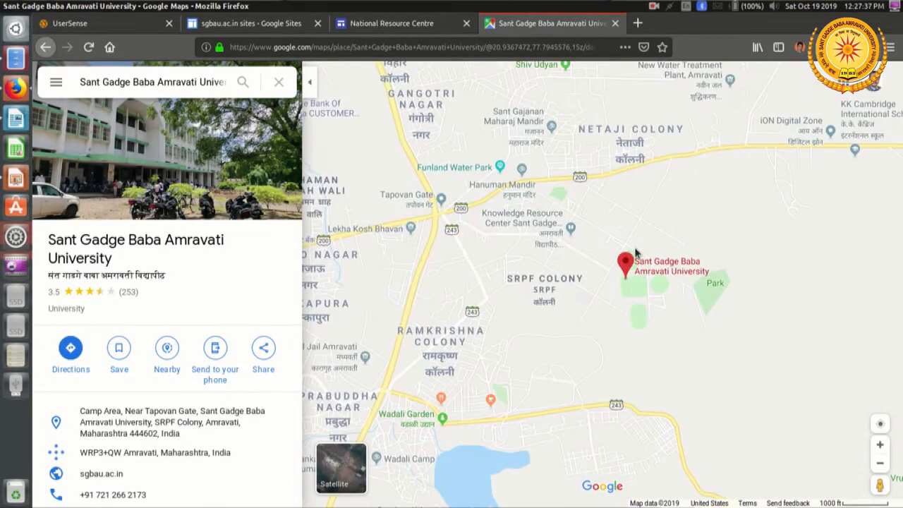
scroll(635, 252, "up", 6)
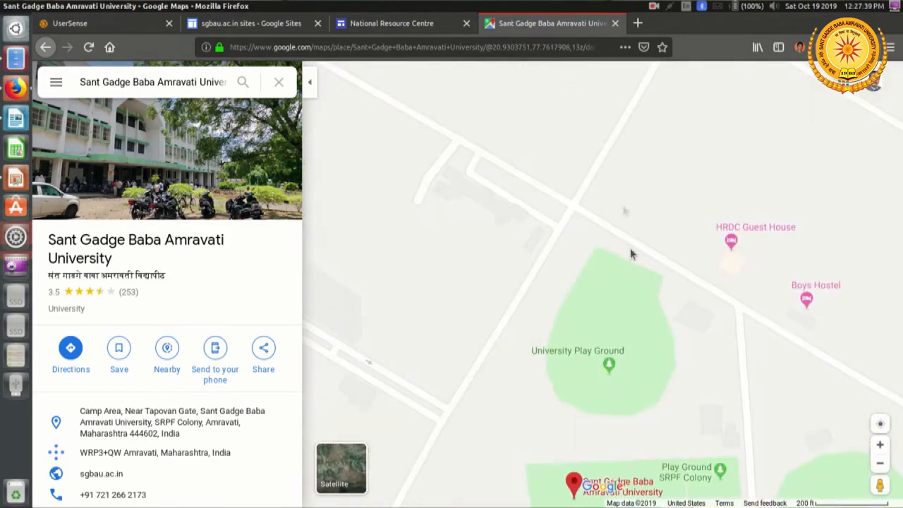
left_click(615, 24)
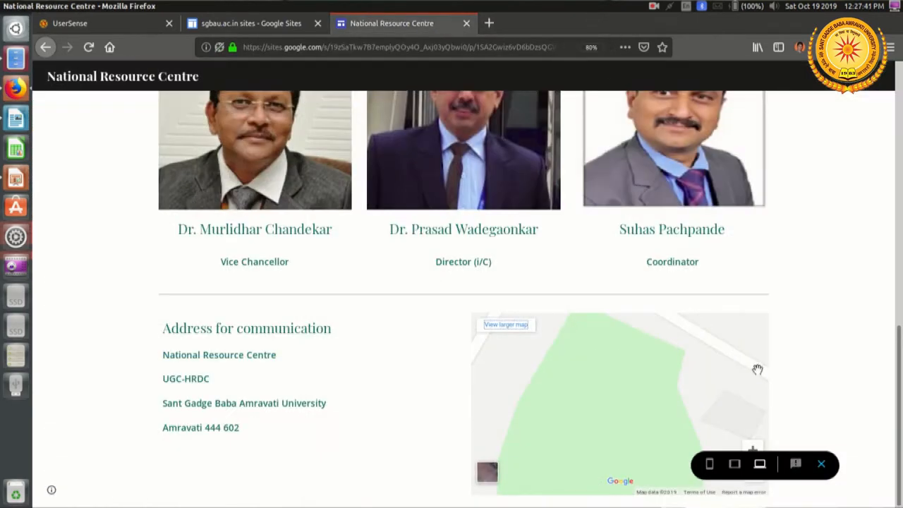
scroll(756, 368, "down", 2)
left_click(821, 463)
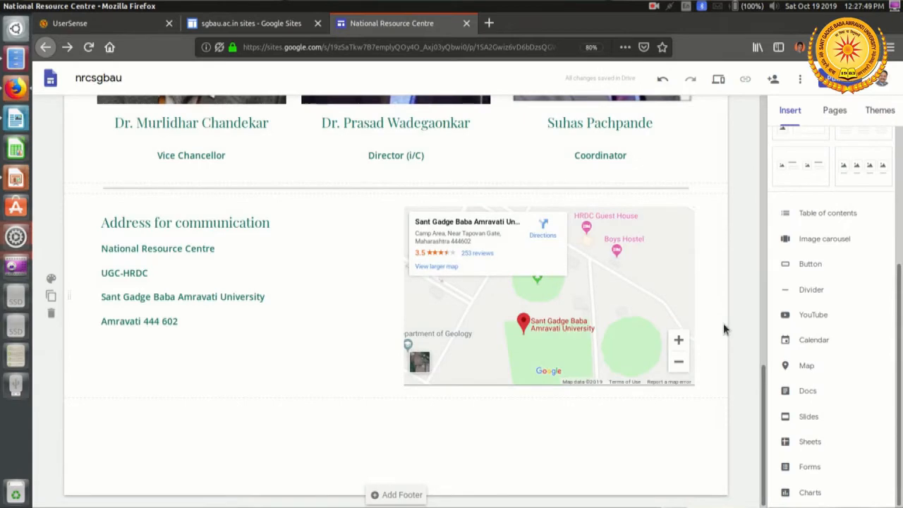
Step: Switch to LibreOffice Impress and examine the page layout plan on slide 1 of Layout.pptx, from logo to disclaimer
key("alt+Tab")
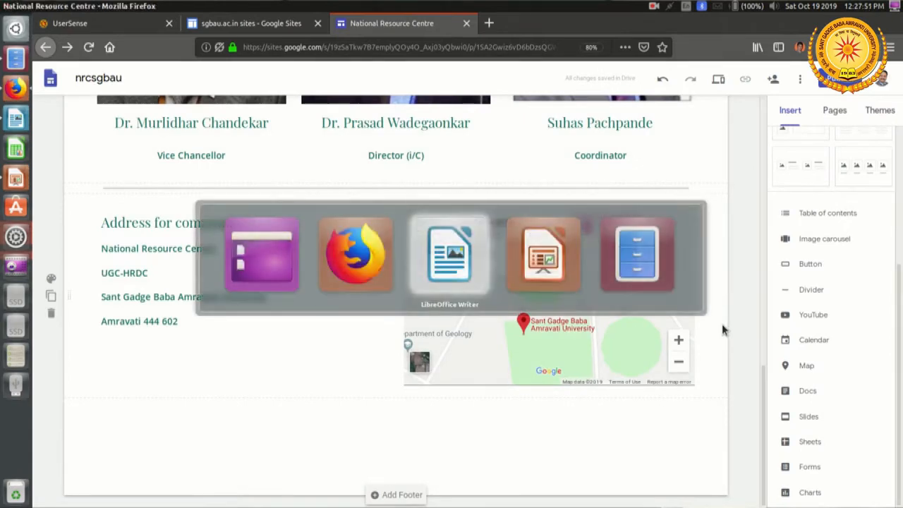
key("alt+Tab")
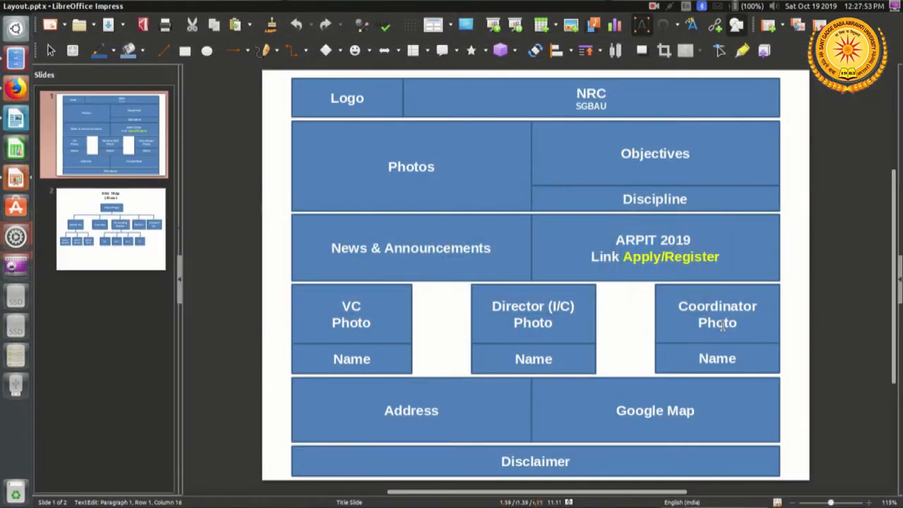
left_click(268, 431)
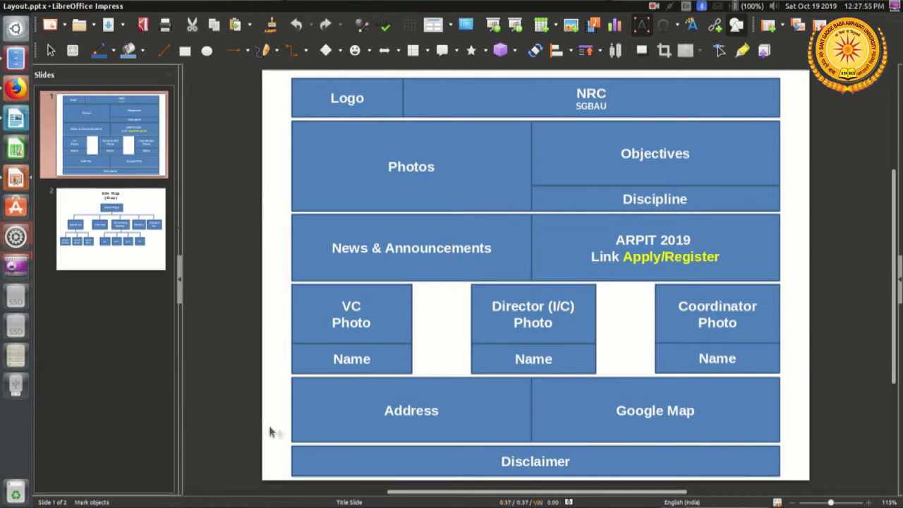
left_click_drag(270, 428, 806, 75)
left_click(827, 432)
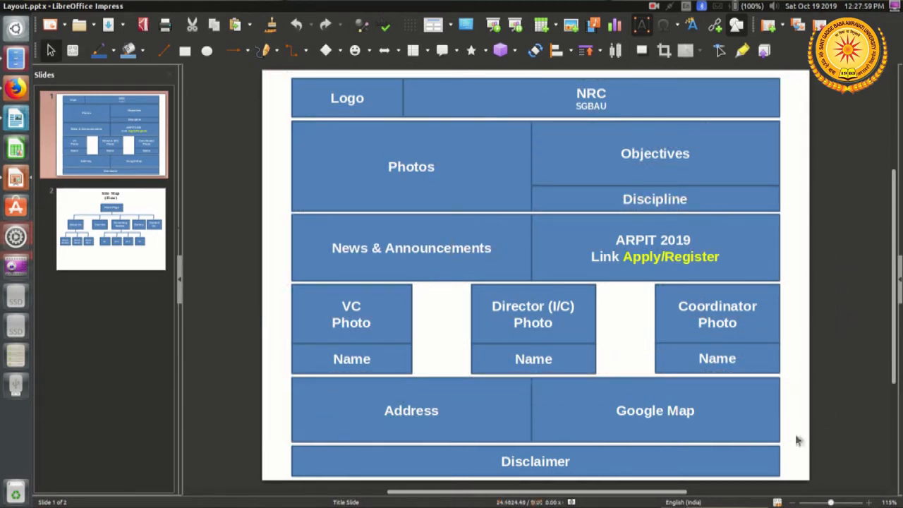
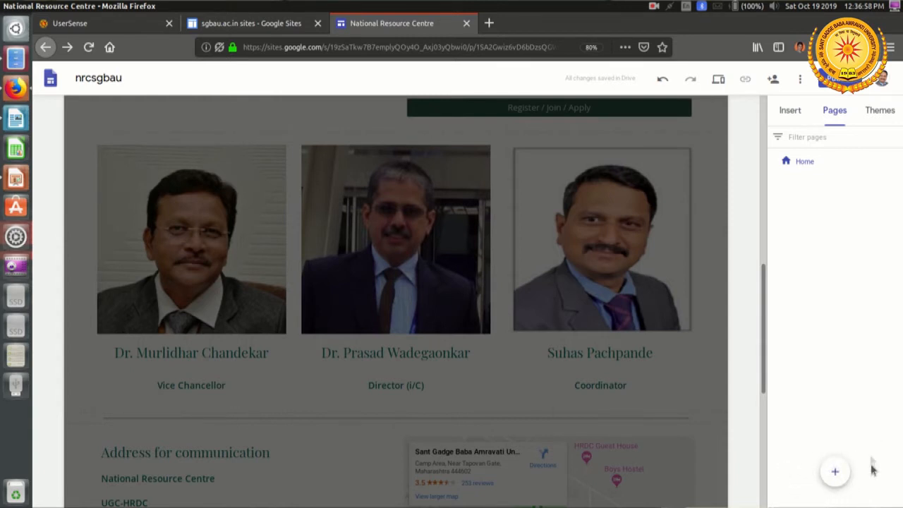
Step: Add a new page named About Us to the site
mouse_move(834, 470)
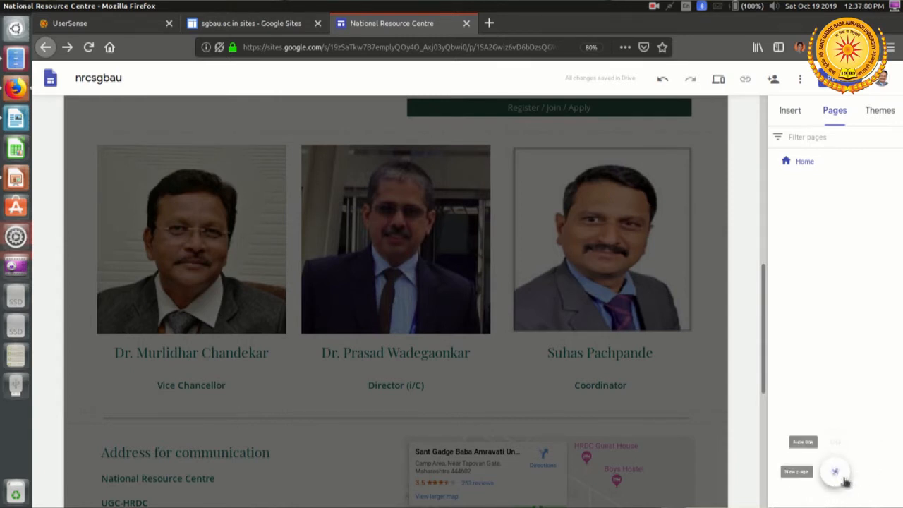
left_click(835, 473)
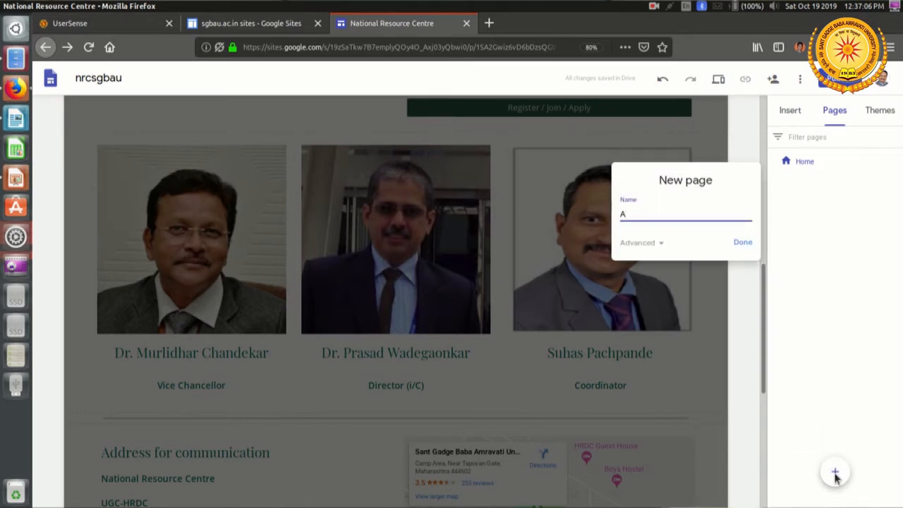
type("About Us")
left_click(741, 247)
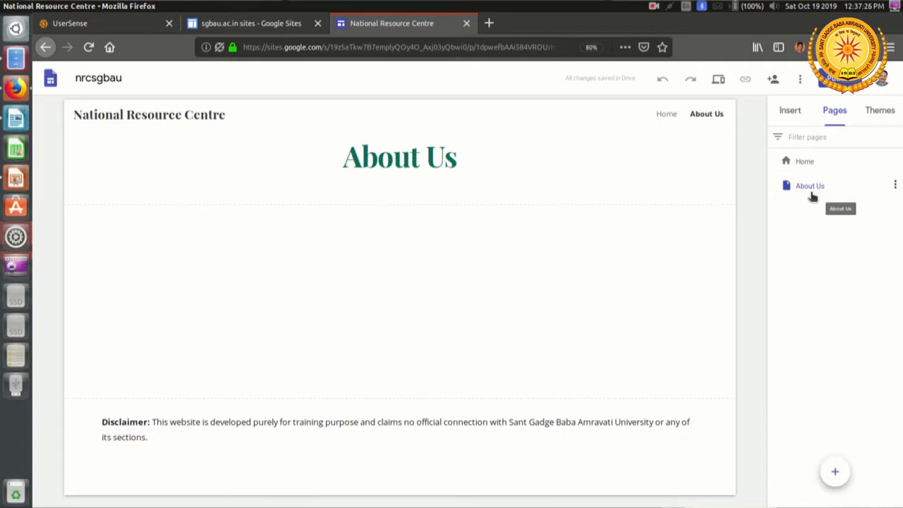
Step: Consult the site map slide in LibreOffice Impress, return to the site editor and add a page named Courses
mouse_move(837, 479)
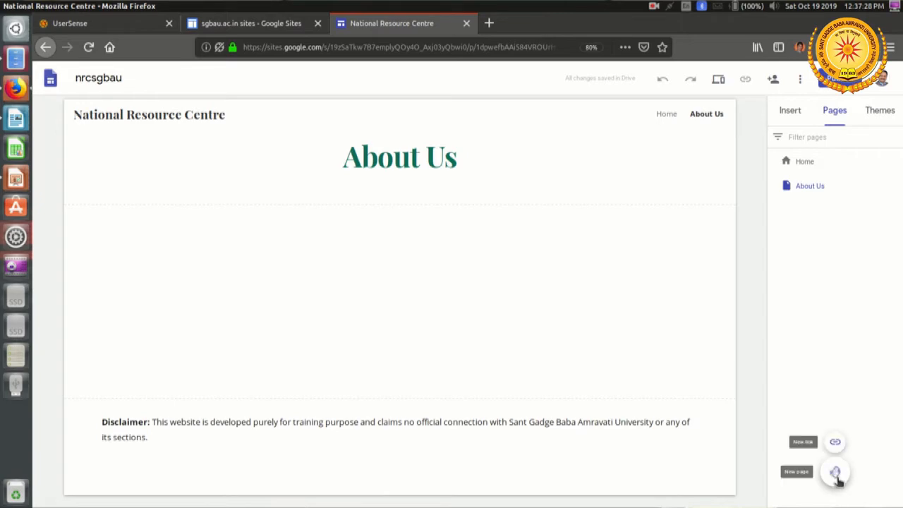
key("alt+Tab")
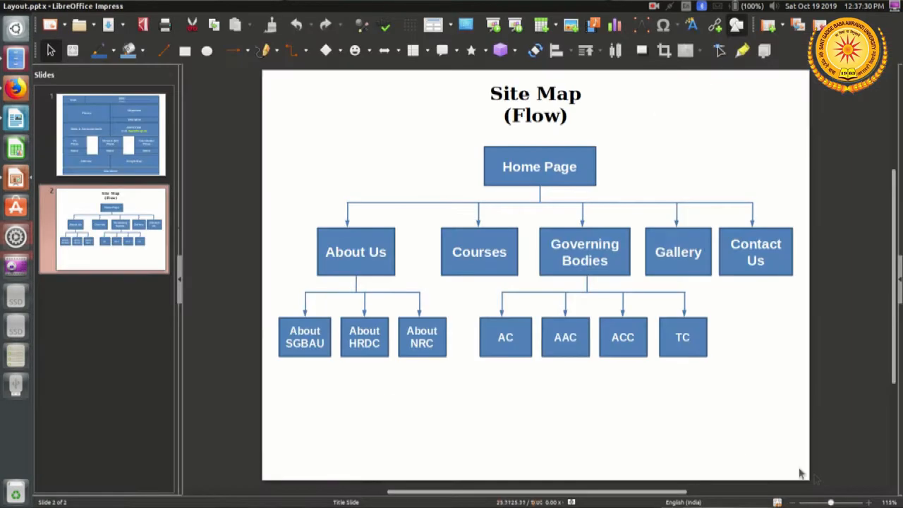
key("alt+Tab")
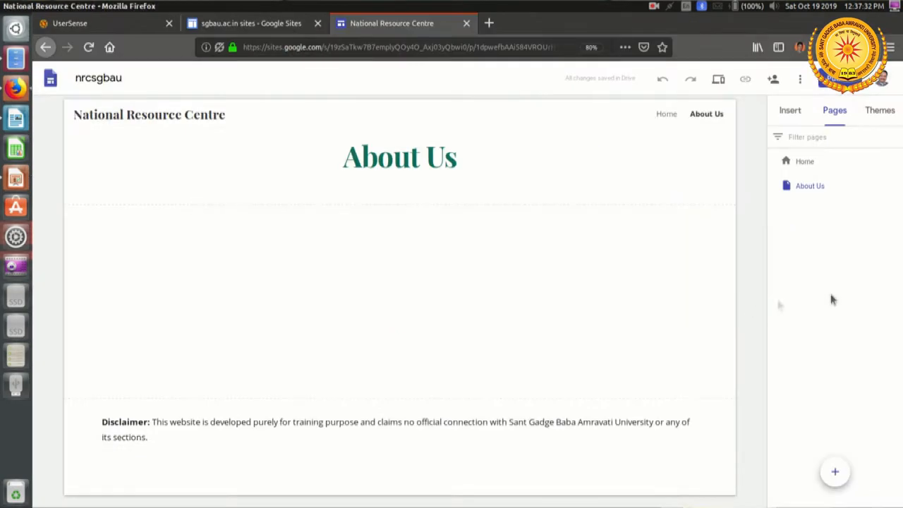
left_click(835, 470)
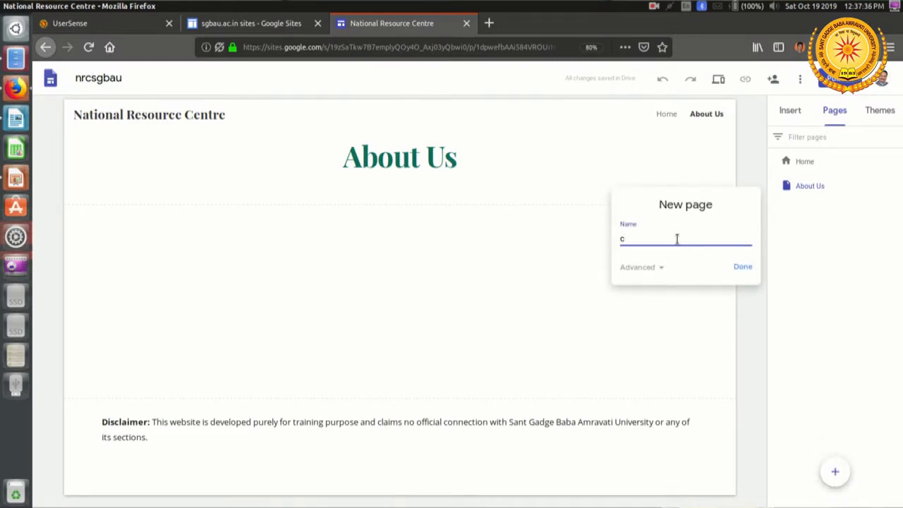
key("BackSpace")
type("Courses")
left_click(742, 268)
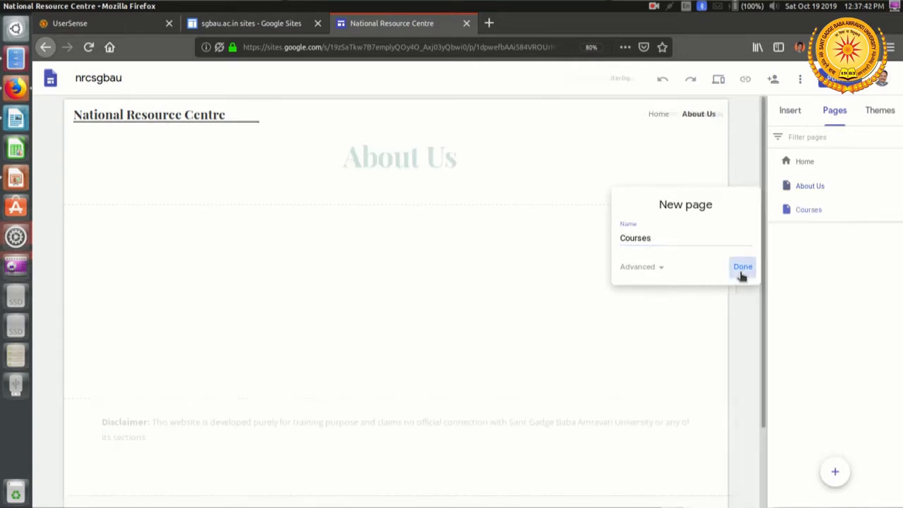
Step: Recheck the site map in LibreOffice Impress, return to the site editor and add a page named Governing Bodies
key("alt+Tab")
key("Tab")
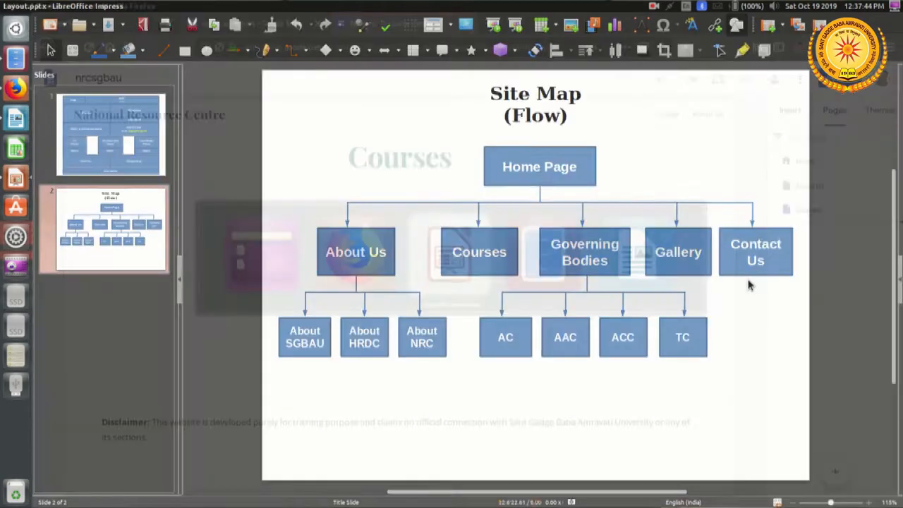
key("alt+Tab")
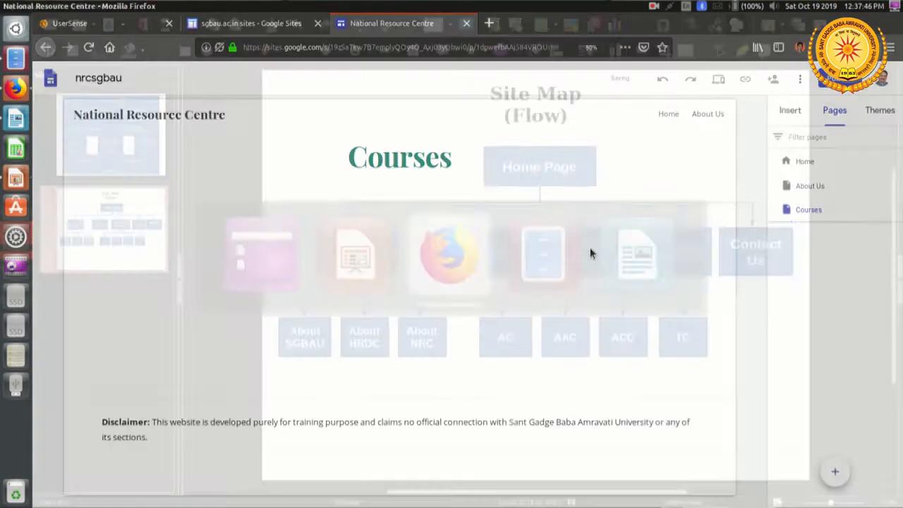
mouse_move(833, 476)
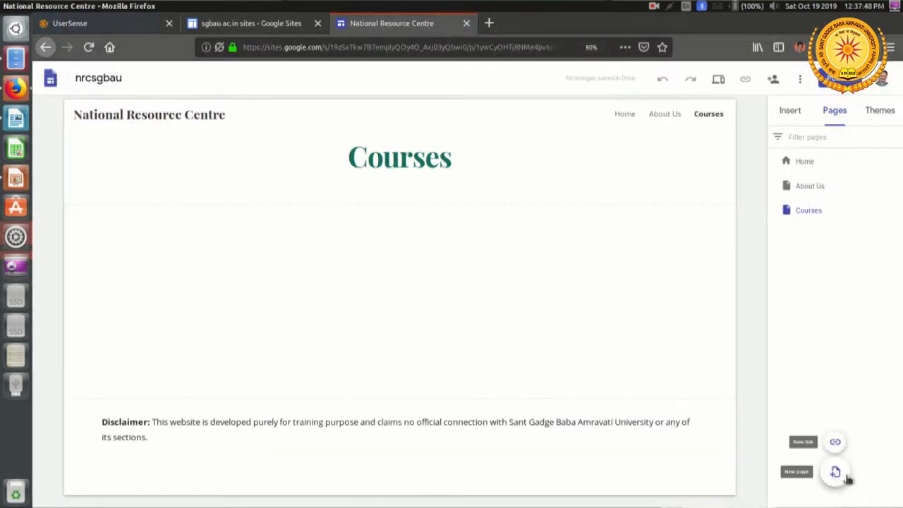
left_click(835, 473)
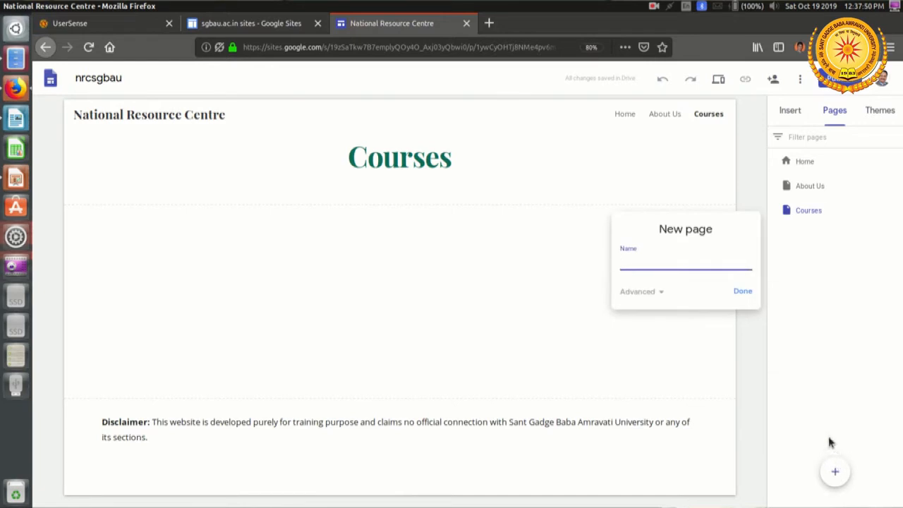
type("Governing Bodies")
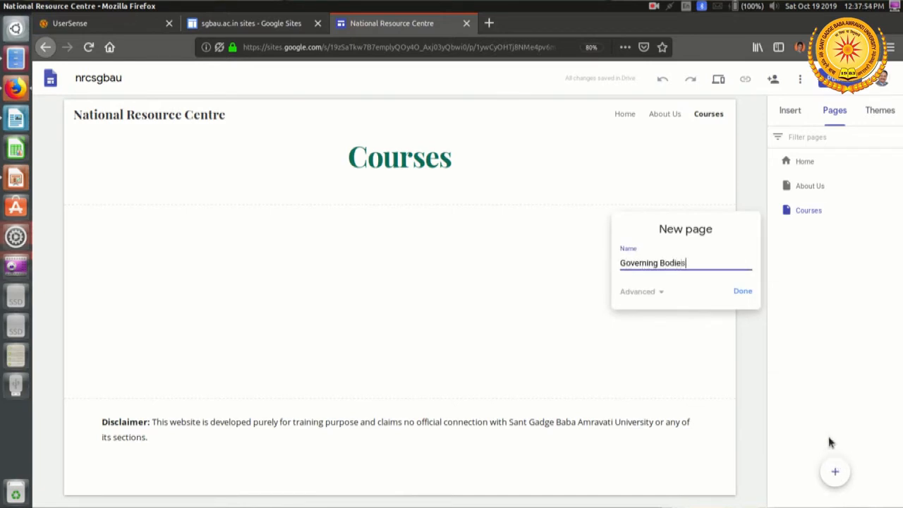
left_click(742, 292)
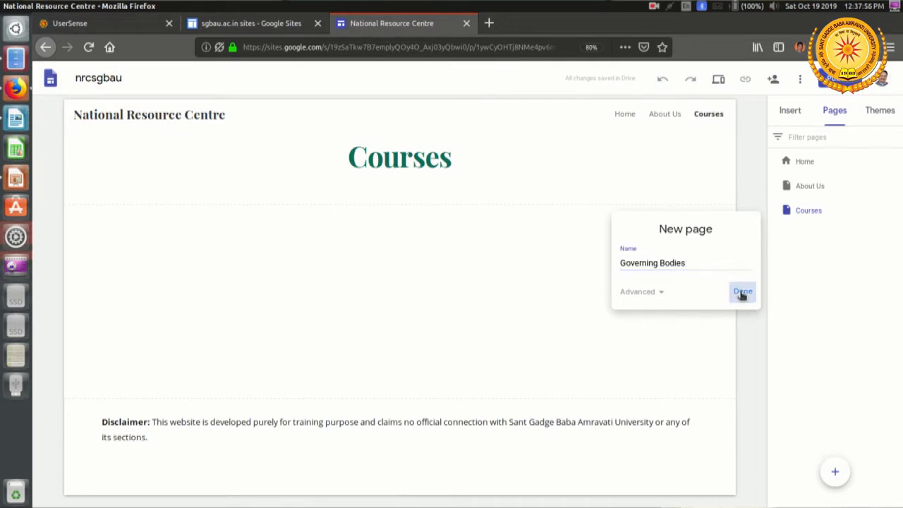
Step: Look up the next page in the LibreOffice Impress site map and add a page named Gallery in the site editor
key("alt+Tab")
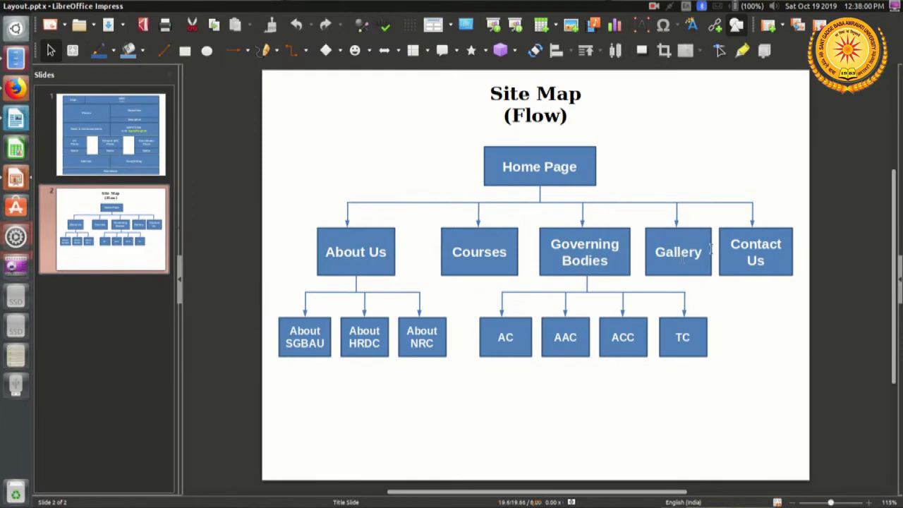
key("alt+Tab")
mouse_move(837, 469)
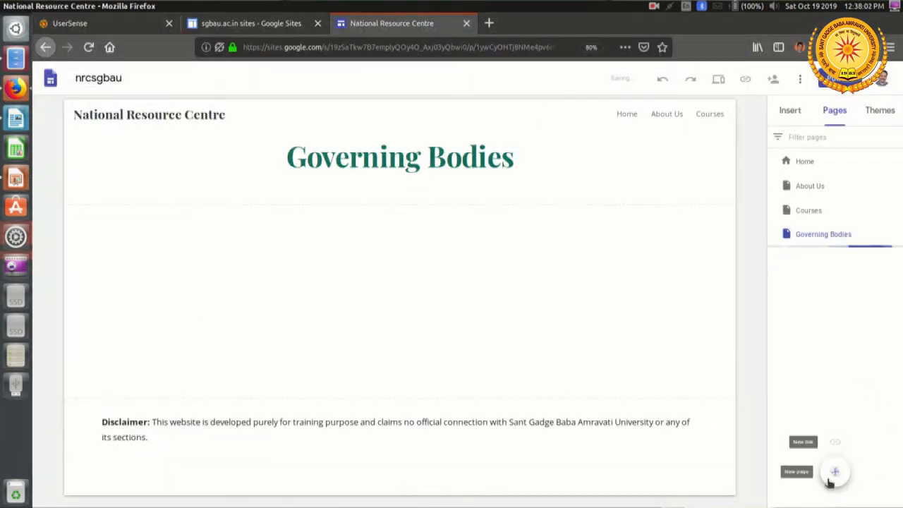
left_click(836, 473)
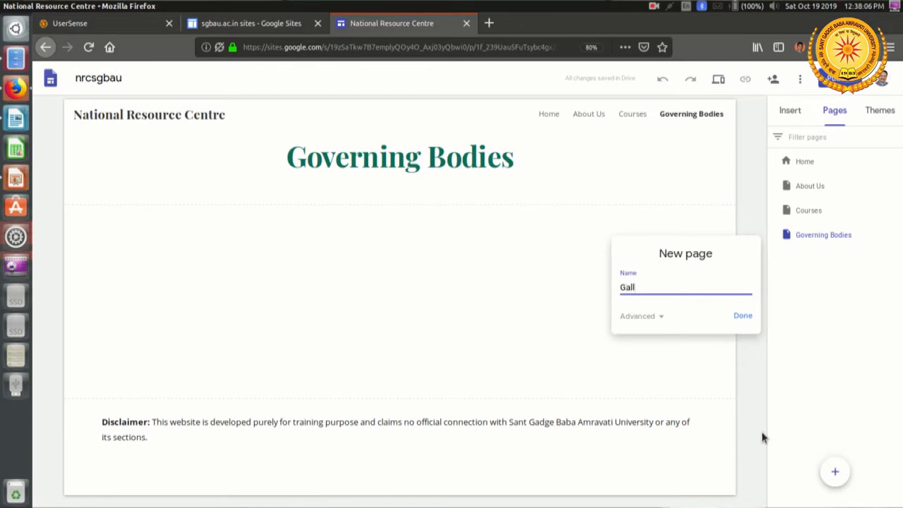
left_click(740, 317)
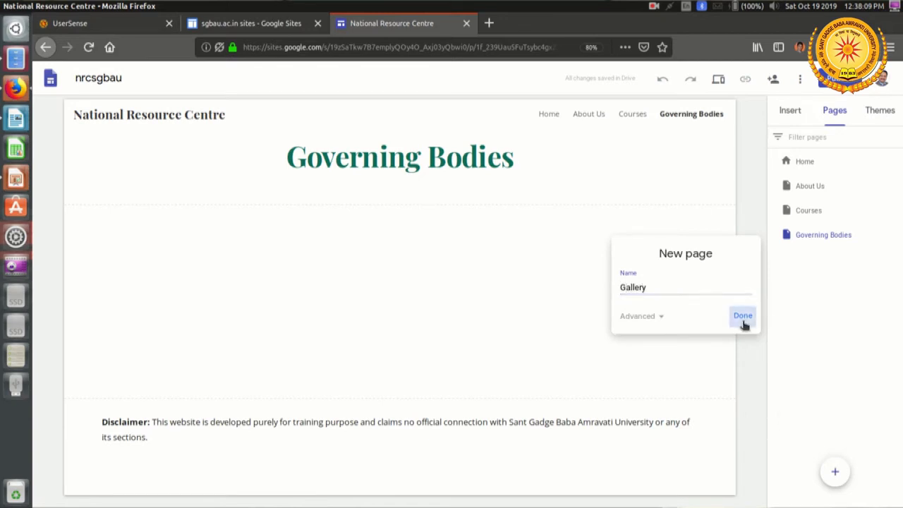
Step: Add a new page named Contact Us to the site
left_click(836, 472)
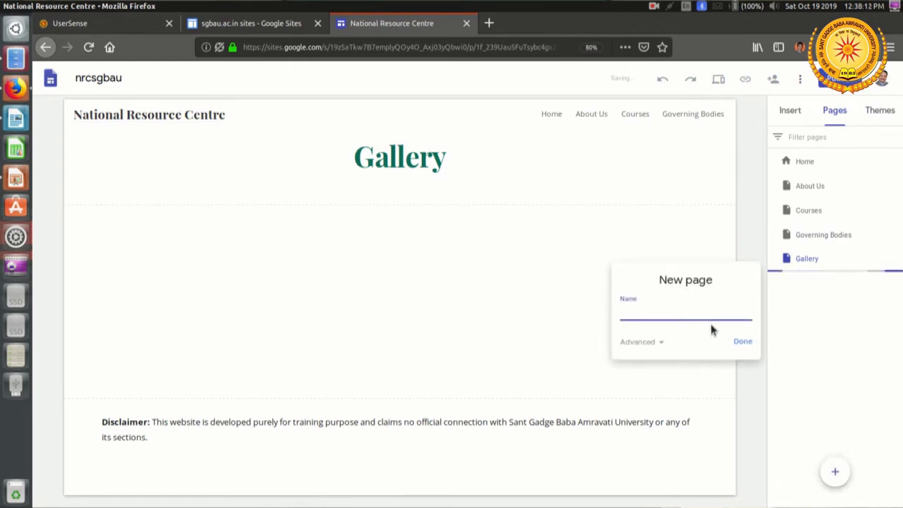
type("Conta")
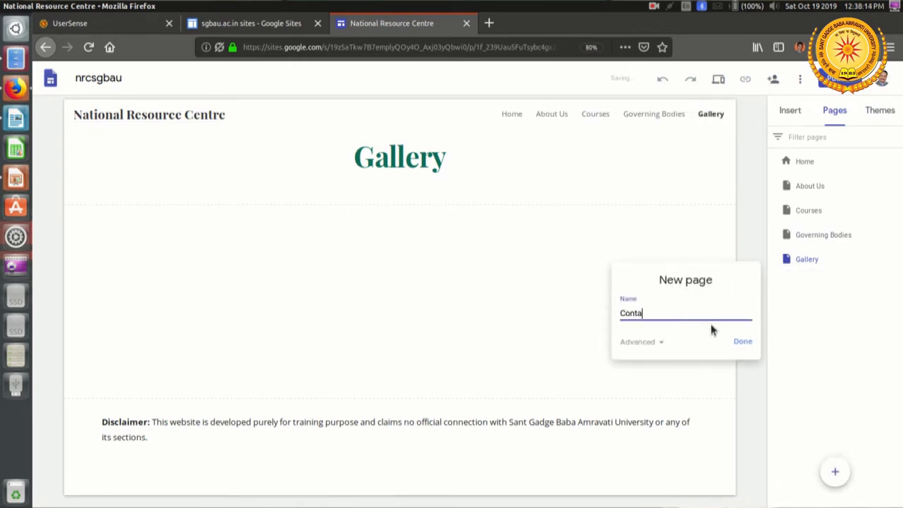
type("ct Us")
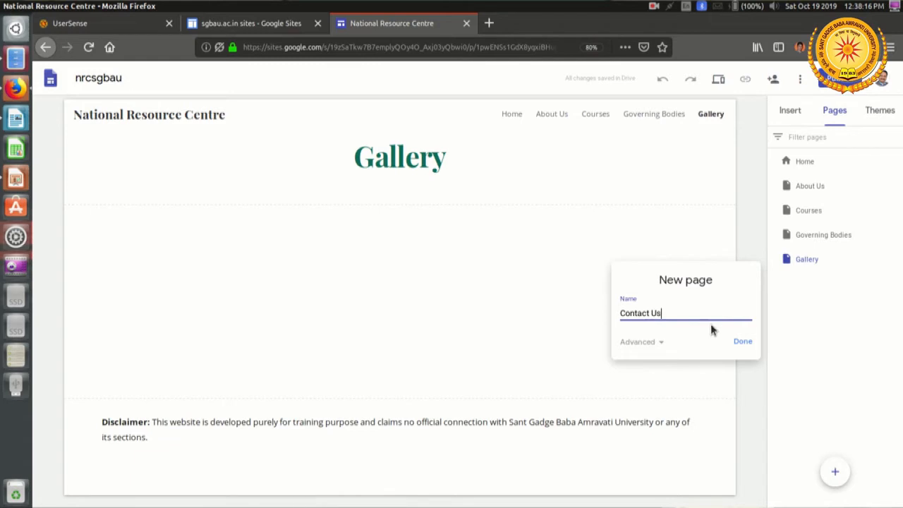
left_click(742, 343)
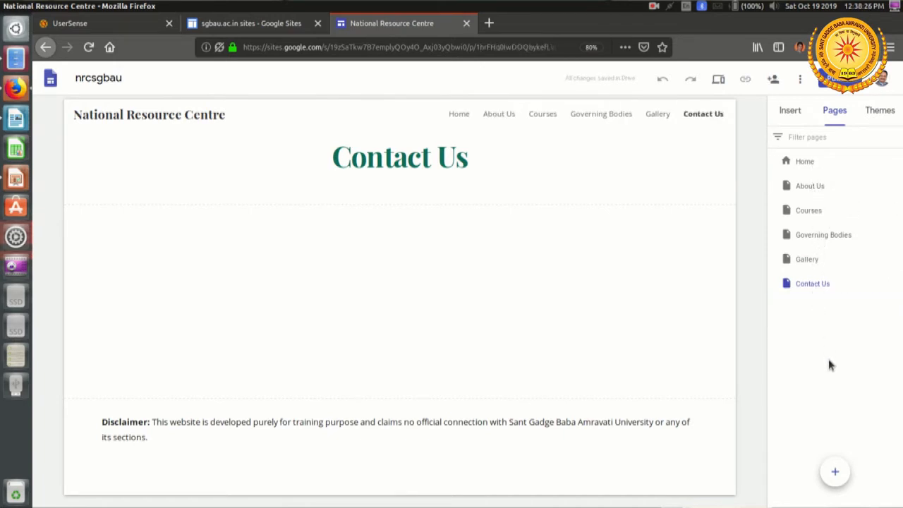
Step: Review the About Us branch of the site map in LibreOffice Impress and add the subpage About SGB Amravati University under About Us
key("alt+Tab")
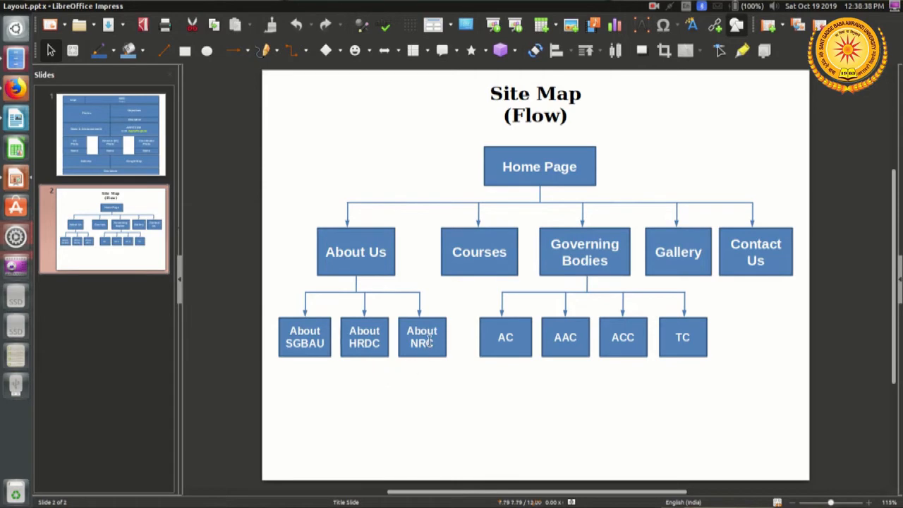
key("alt+Tab")
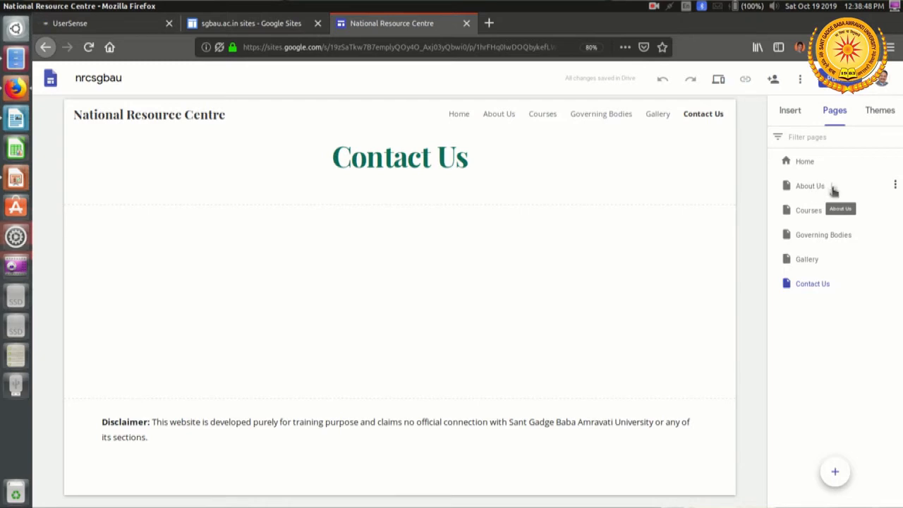
left_click(895, 188)
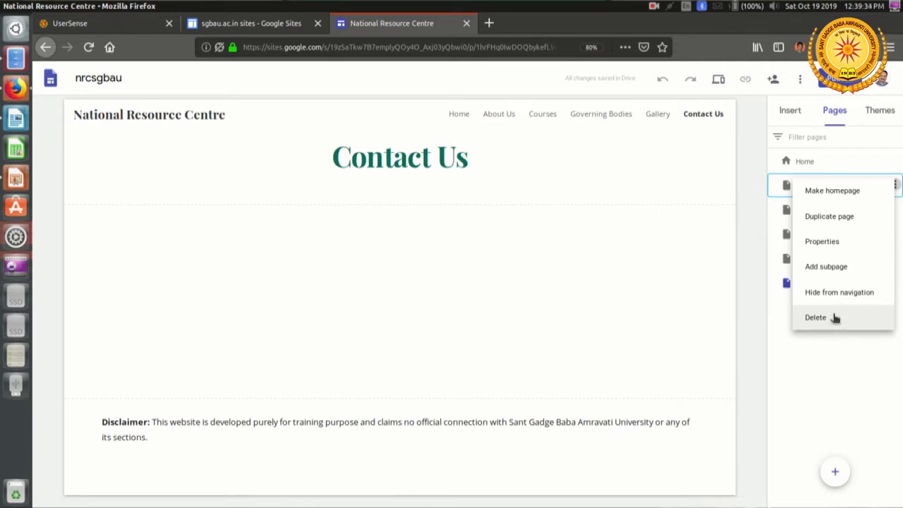
left_click(837, 268)
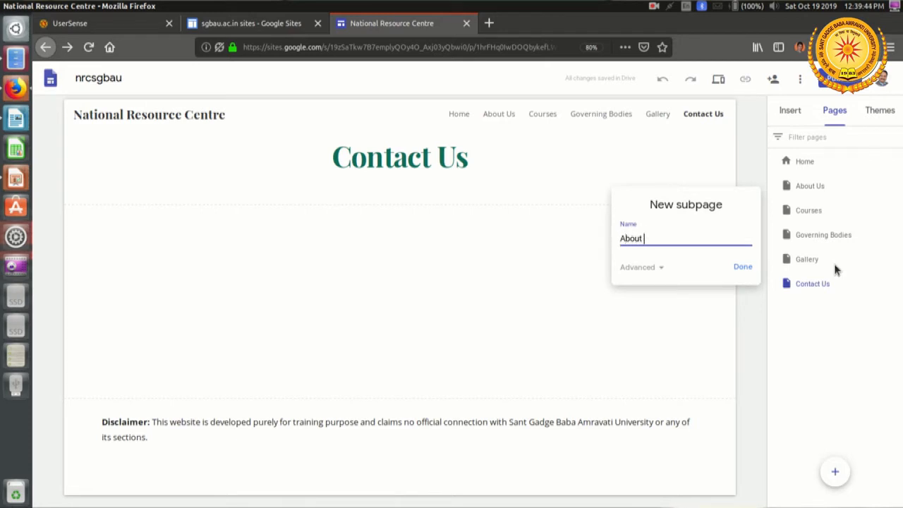
type("About SGB Amravati Universit")
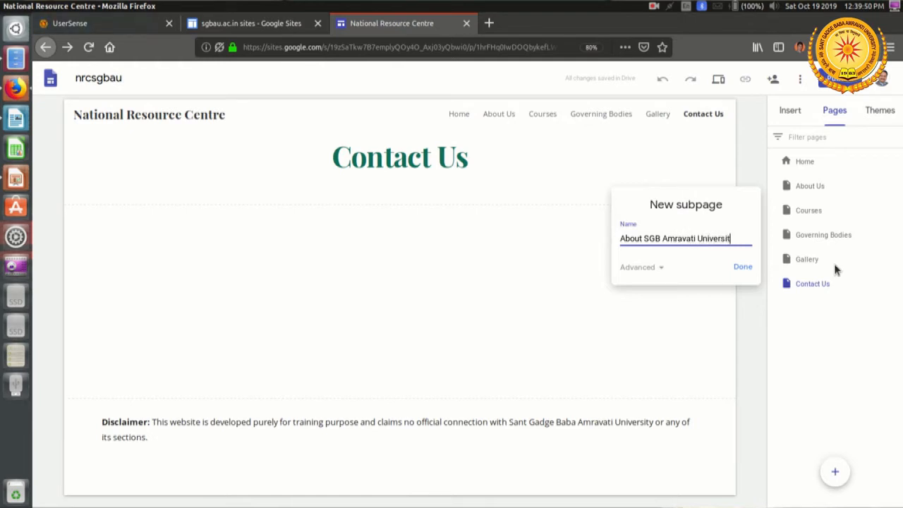
type("y")
left_click(742, 268)
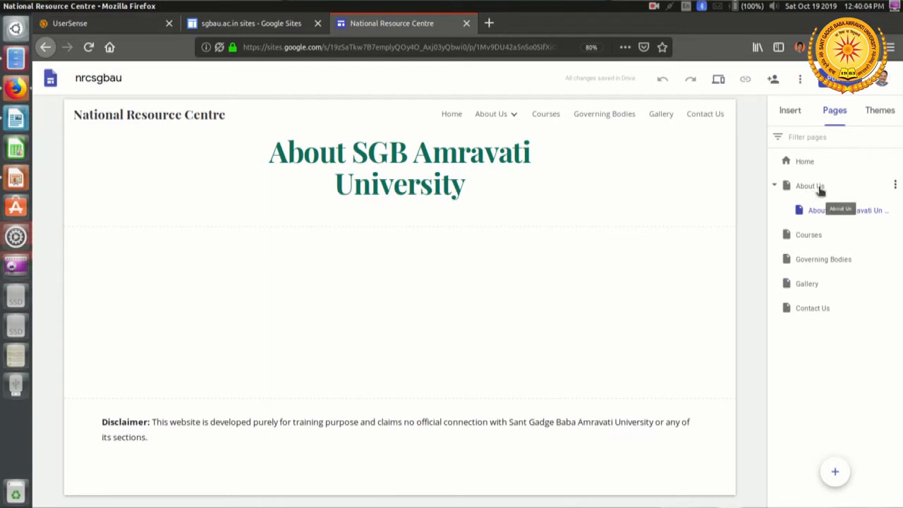
Step: Add a subpage named About HRDC under the About Us page
left_click(894, 186)
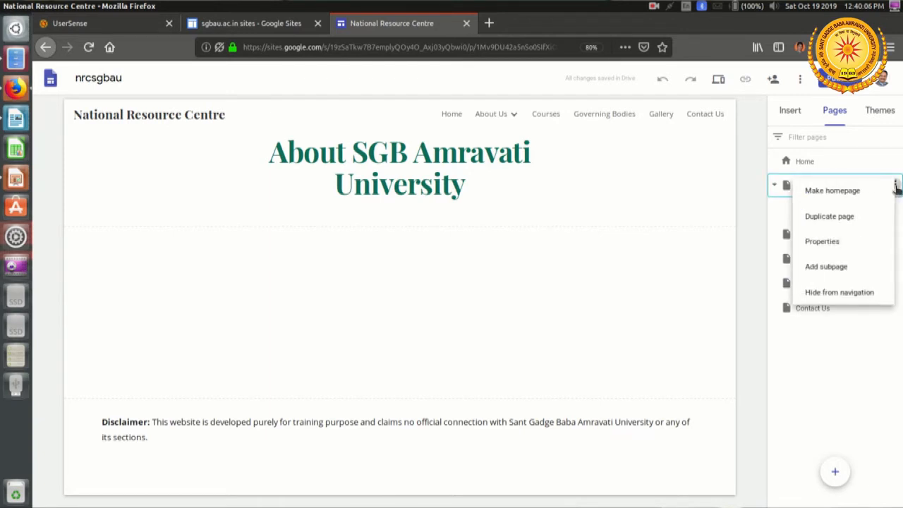
left_click(843, 268)
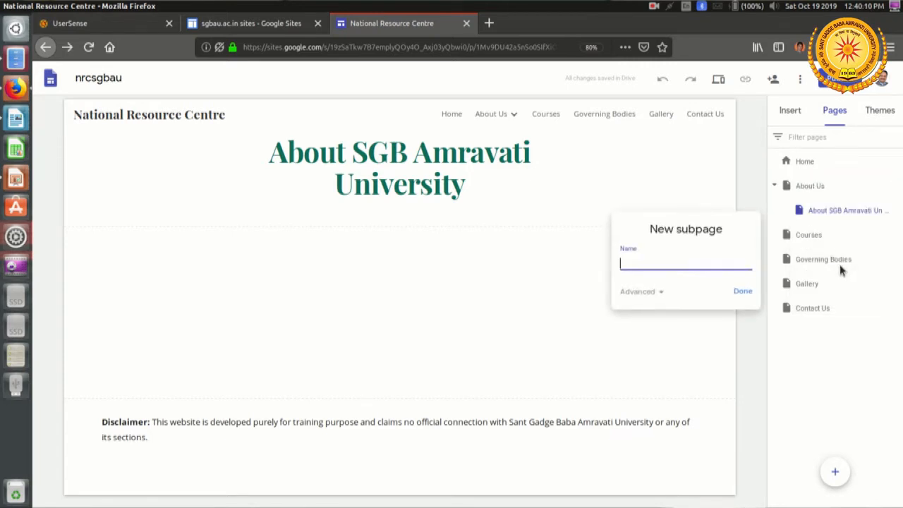
type("About HRDC")
left_click(740, 294)
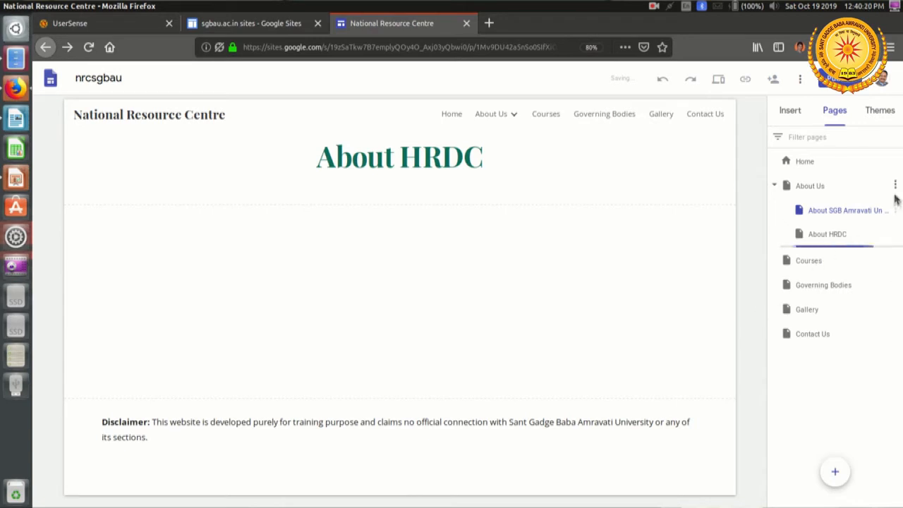
Step: Add a subpage named About NRC under the About Us page
left_click(894, 184)
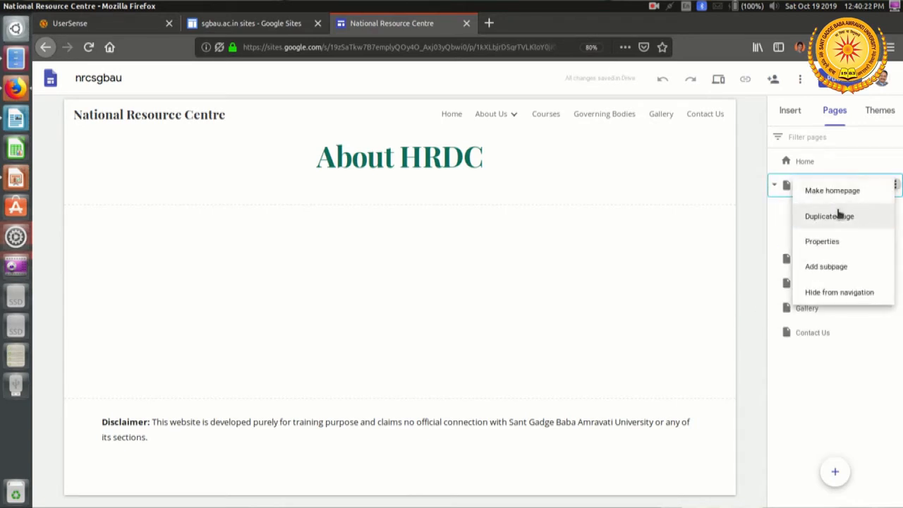
left_click(839, 269)
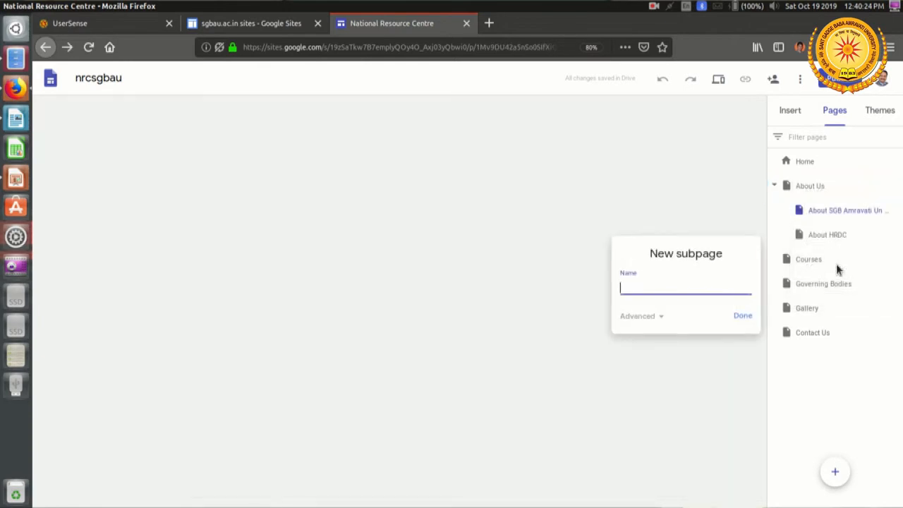
type("About NRC")
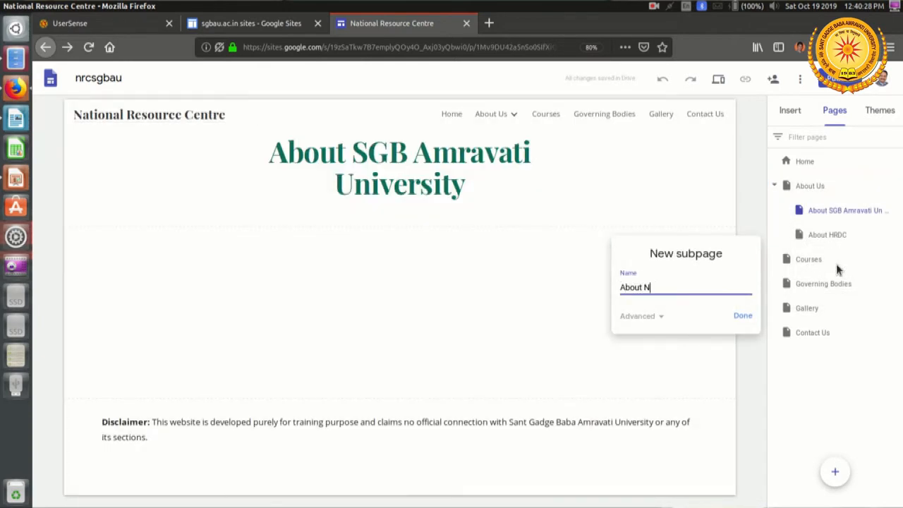
left_click(742, 316)
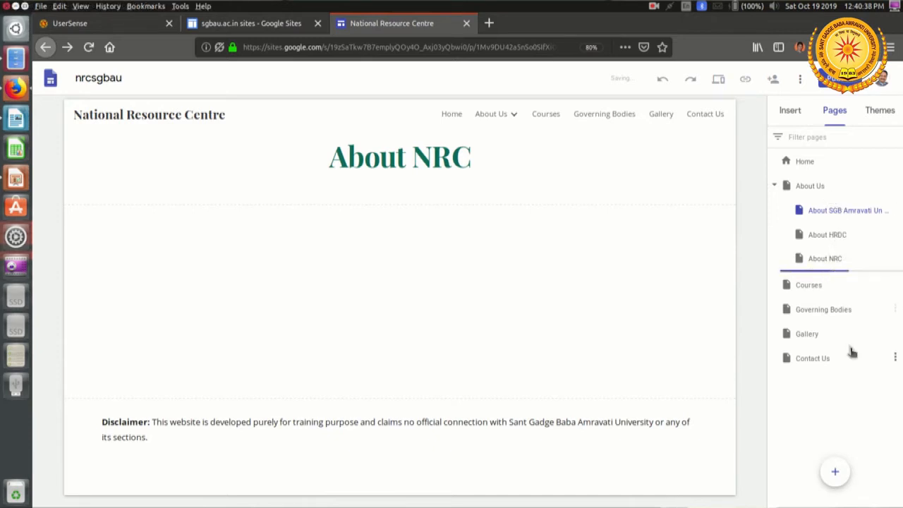
Step: Check the Governing Bodies branch of the site map in LibreOffice Impress and add the subpage Academic Council under Governing Bodies
key("alt+Tab")
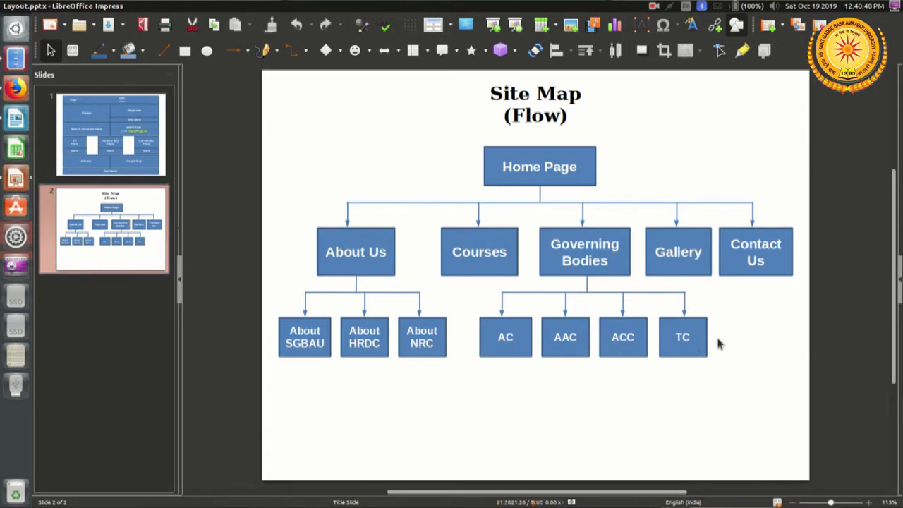
key("alt+Tab")
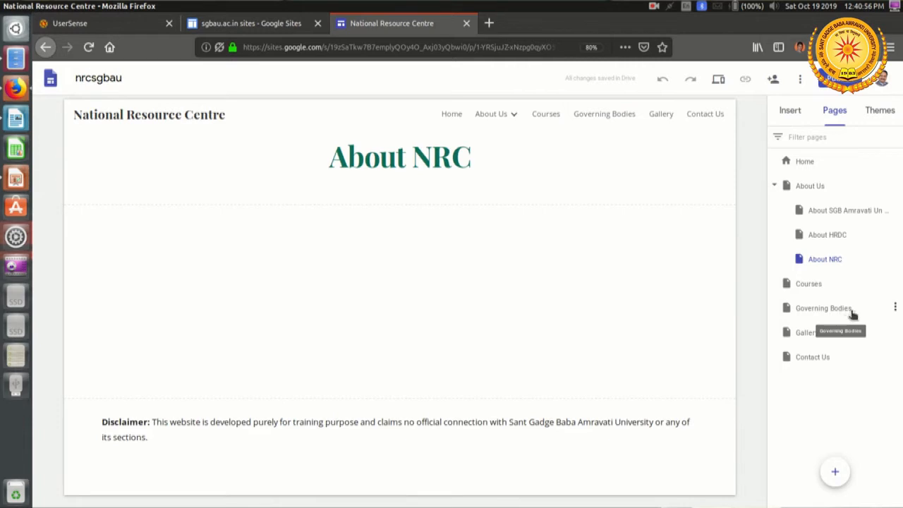
left_click(895, 309)
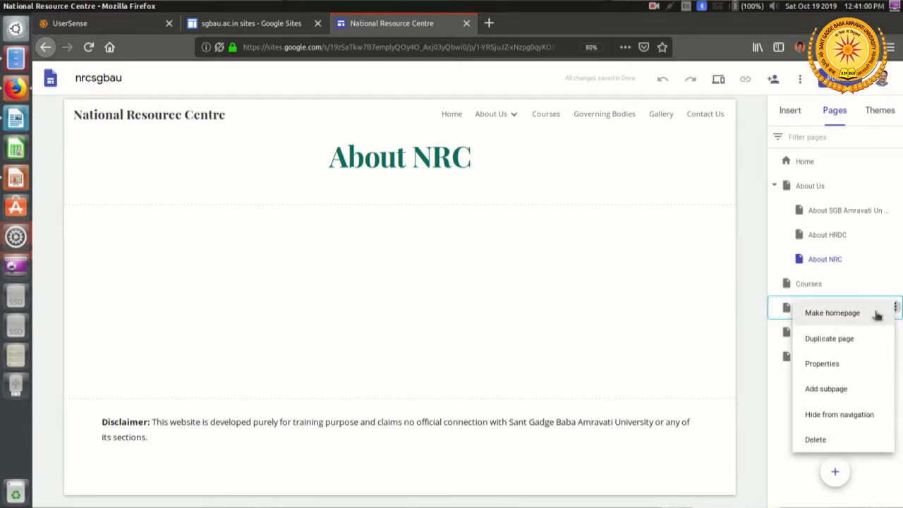
left_click(847, 394)
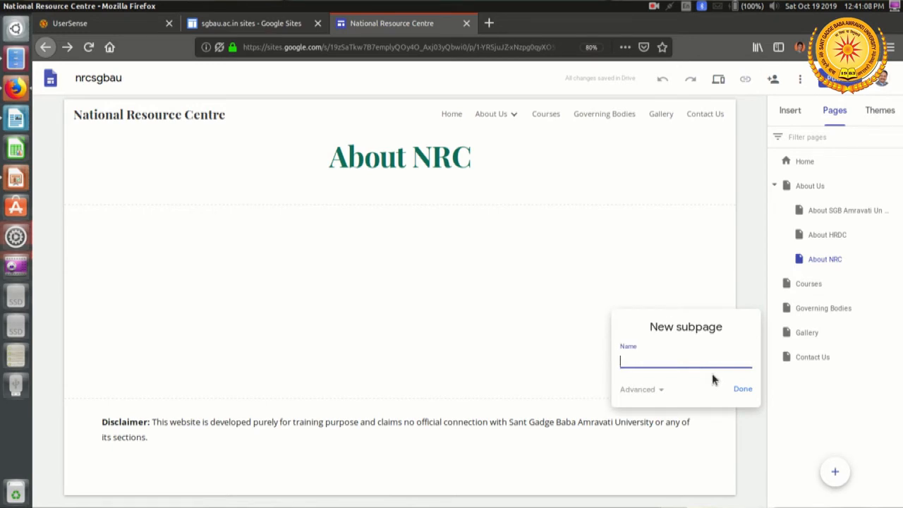
type("Academic Council")
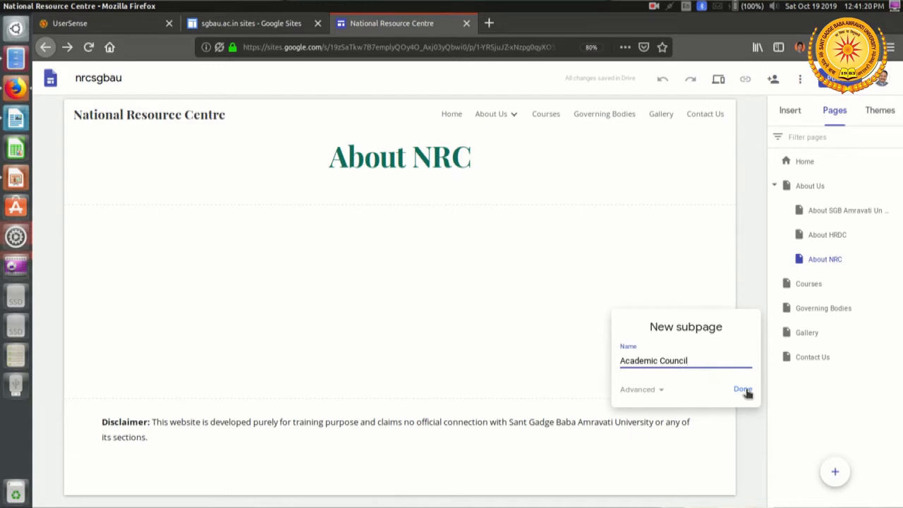
left_click(744, 390)
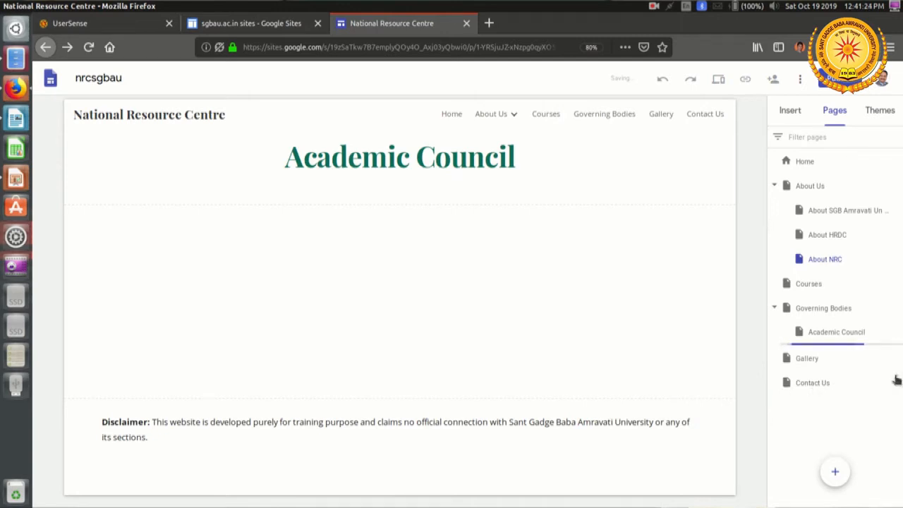
Step: Add a subpage named Academic Advisory Committee under the Governing Bodies page
left_click(894, 307)
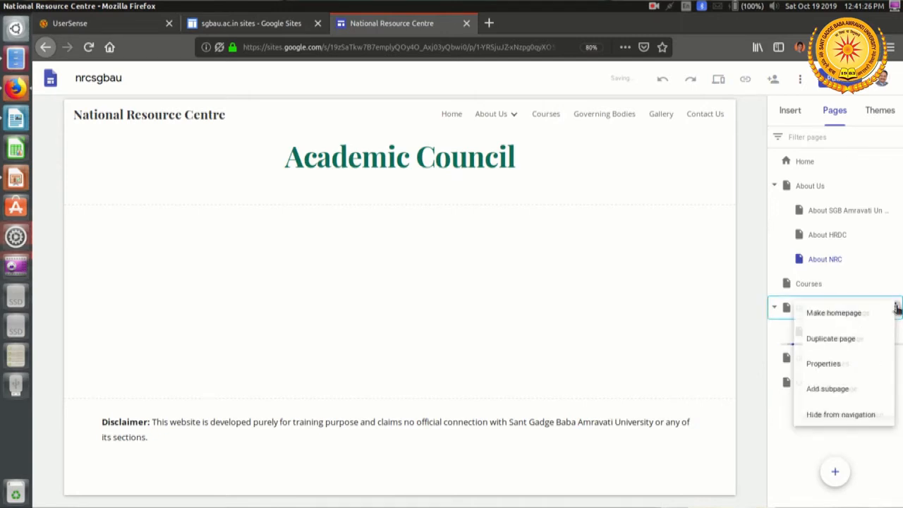
left_click(846, 388)
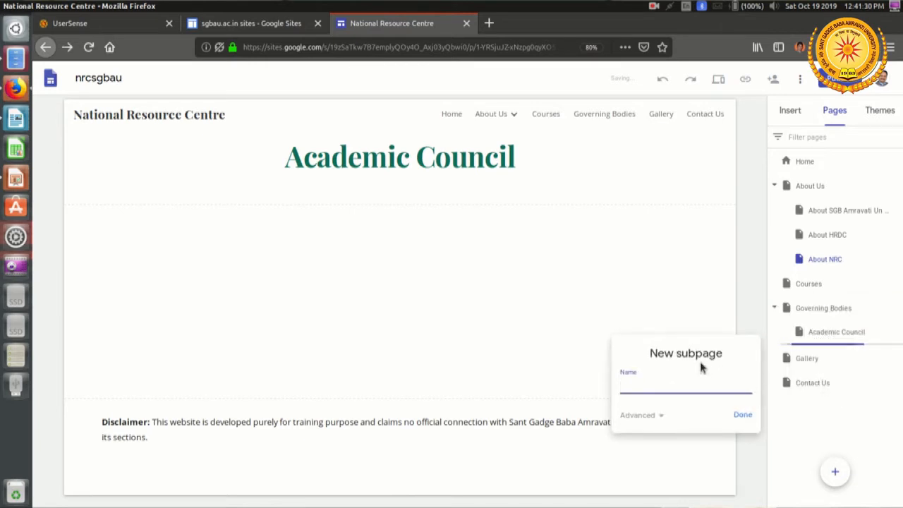
type("Academic Advisory")
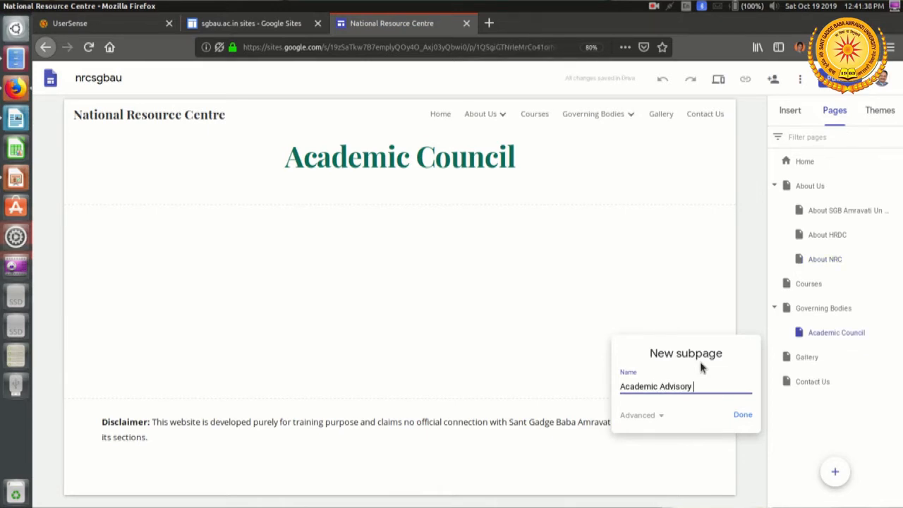
type("Committee")
left_click(745, 414)
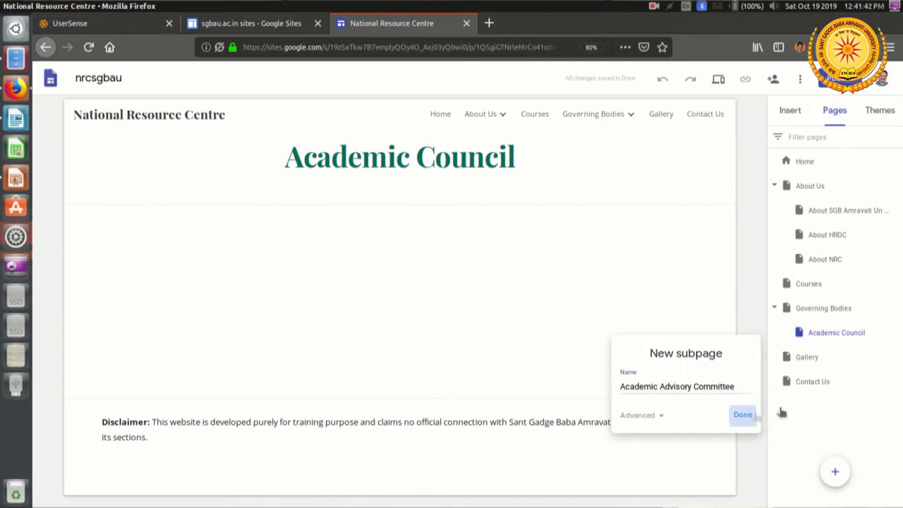
Step: Add a subpage named Academic Coordination Committee under the Governing Bodies page
left_click(894, 308)
left_click(849, 389)
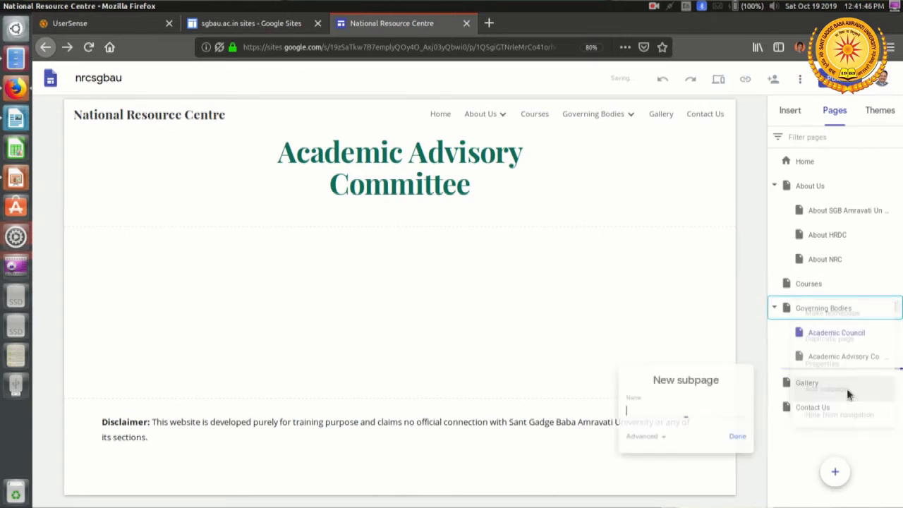
type("Academic Co")
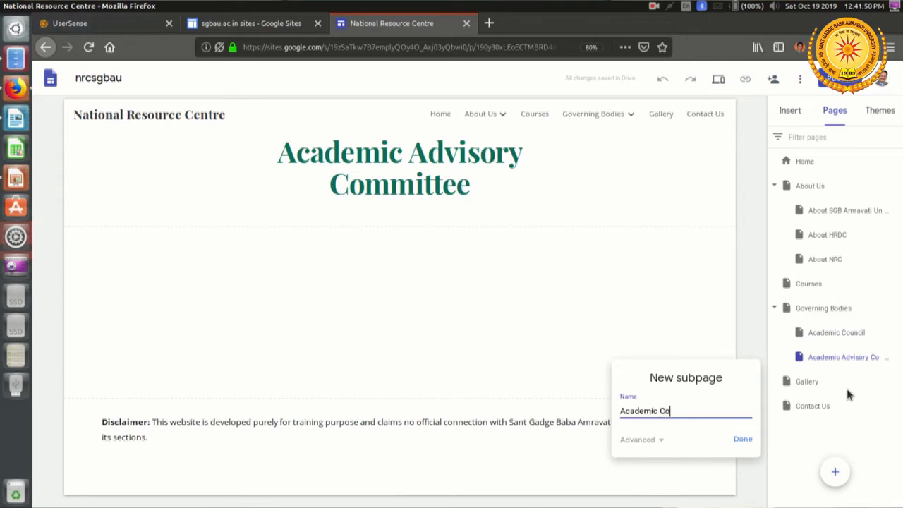
type("ordination Committee")
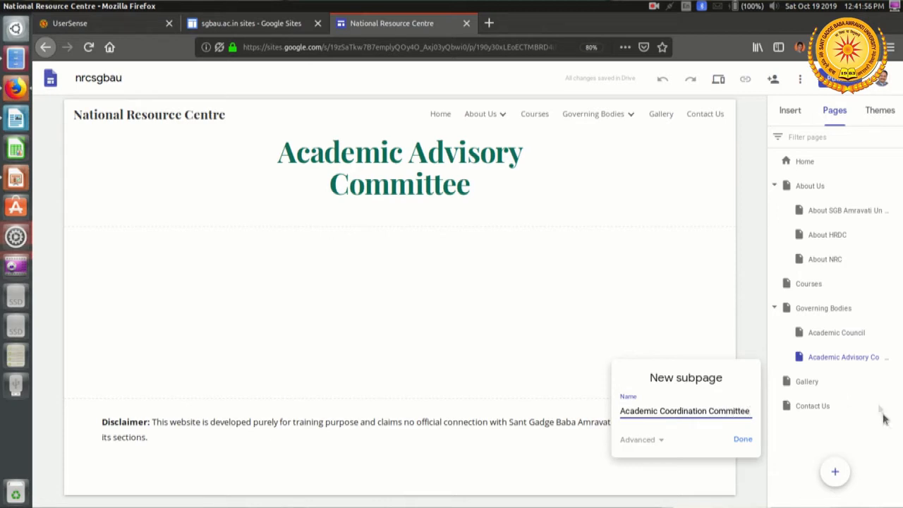
left_click(746, 442)
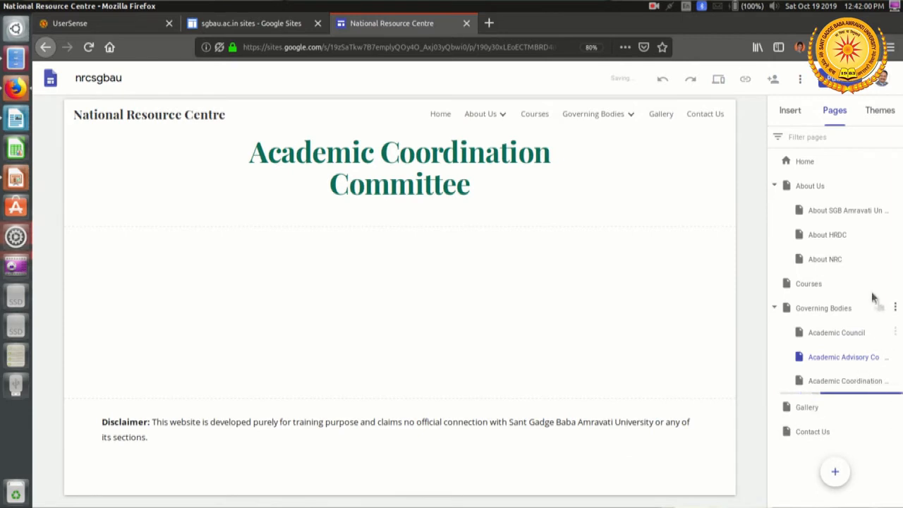
Step: Add a subpage named Technical Committee under the Governing Bodies page
left_click(894, 307)
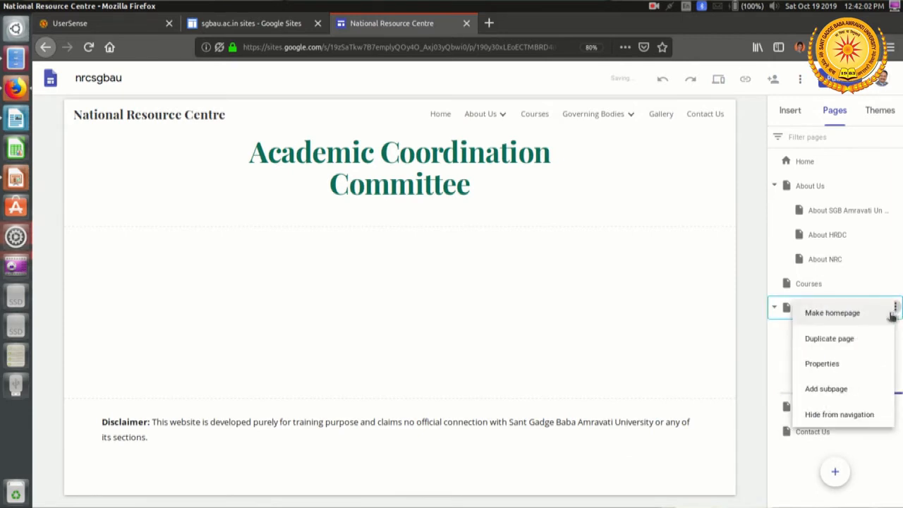
left_click(835, 391)
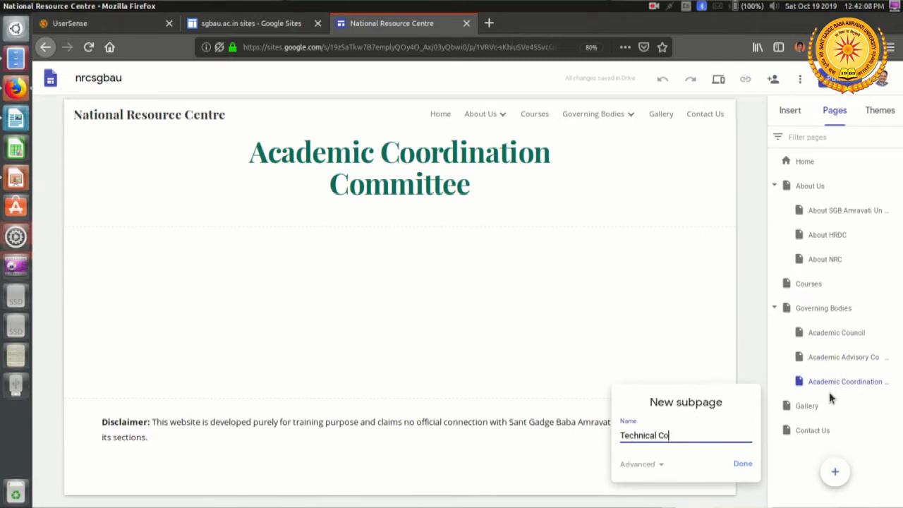
type("Technical Committee")
left_click(743, 466)
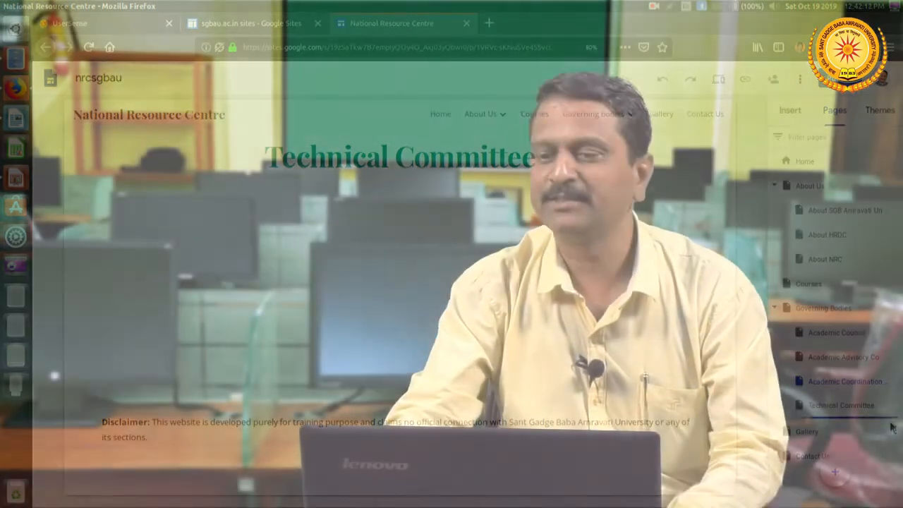
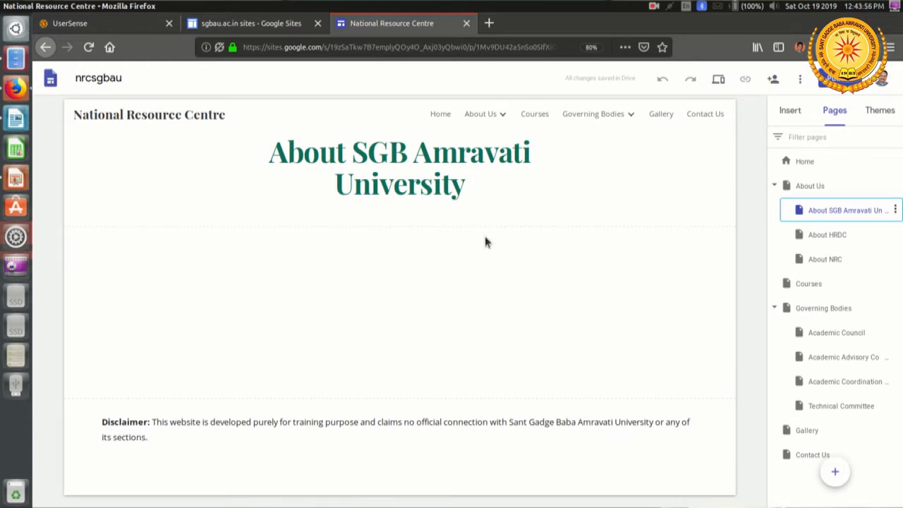
Step: Insert an empty text box into the blank section below the title of the About SGB Amravati University page
mouse_move(602, 214)
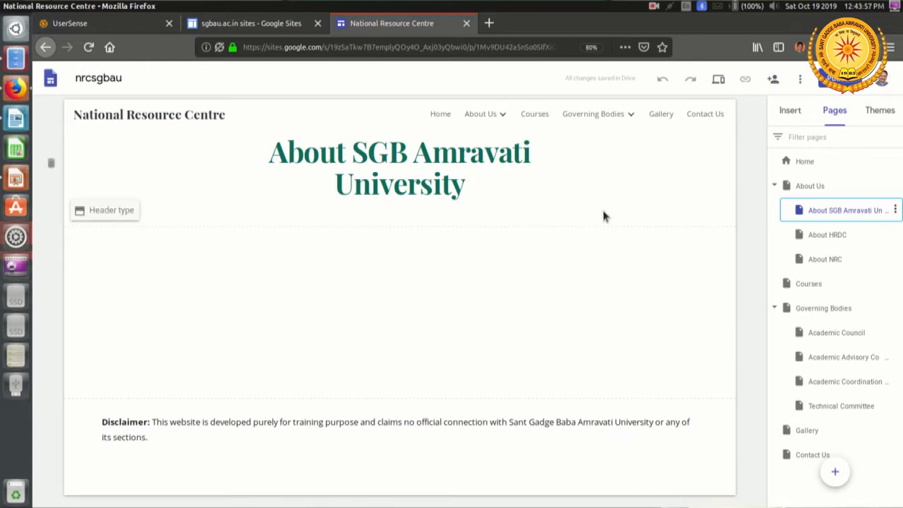
left_click(790, 112)
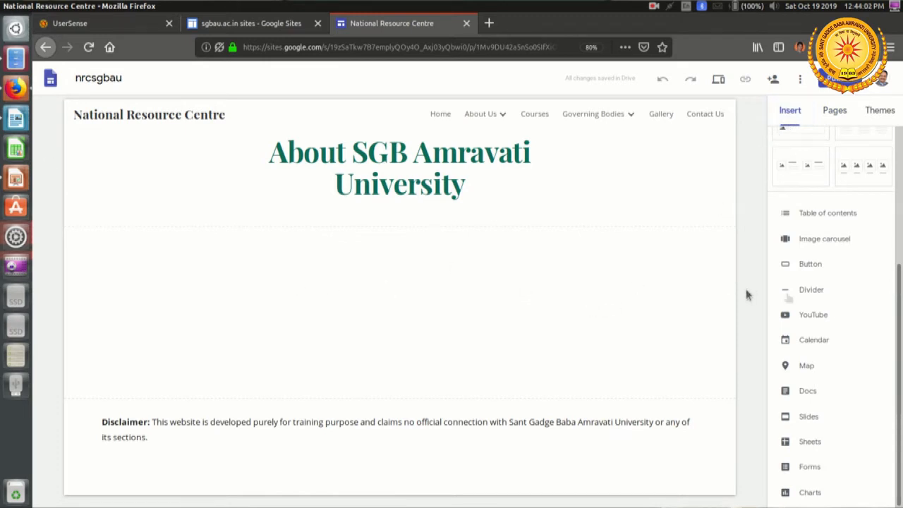
scroll(890, 282, "up", 5)
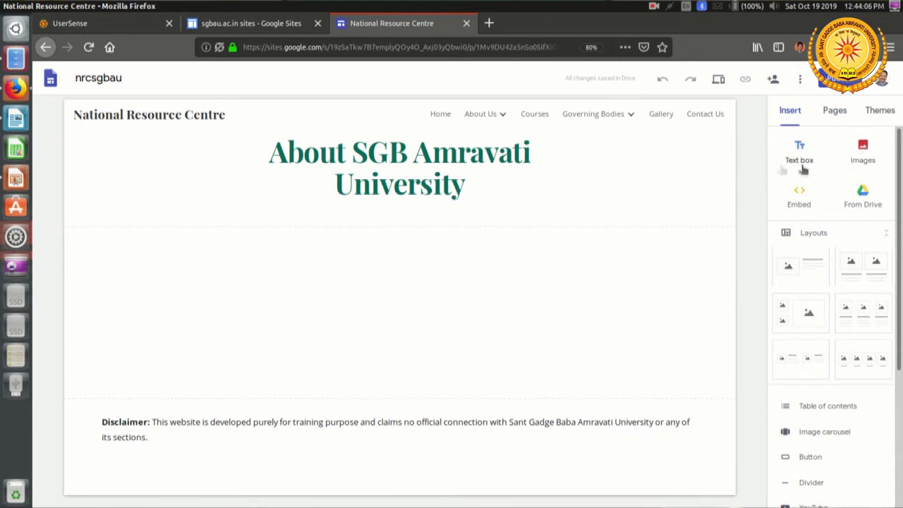
double_click(173, 275)
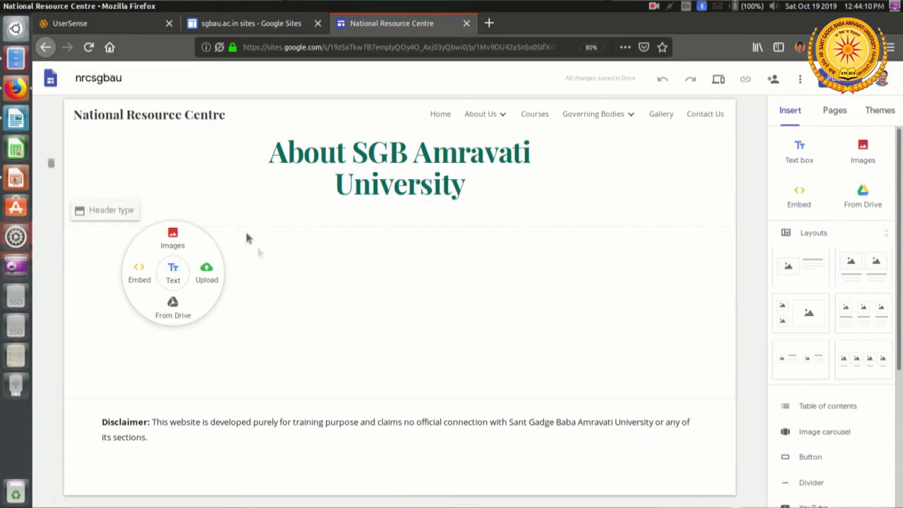
left_click(170, 276)
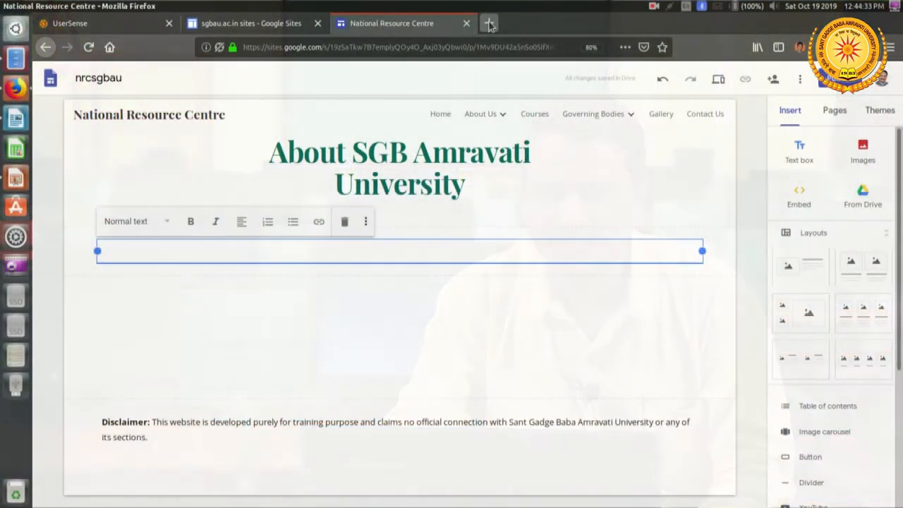
Step: Load sgbau.ac.in in a new browser tab and open the university site's About University page
left_click(488, 22)
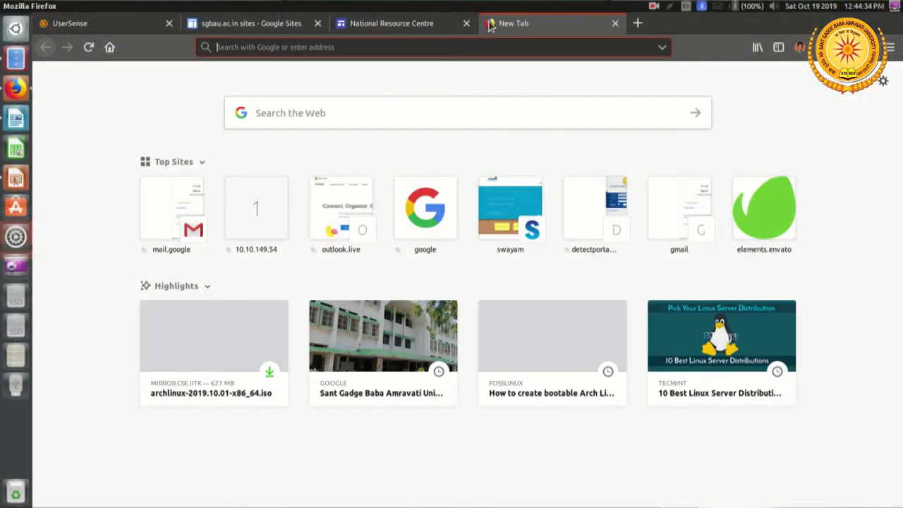
type("sgbau")
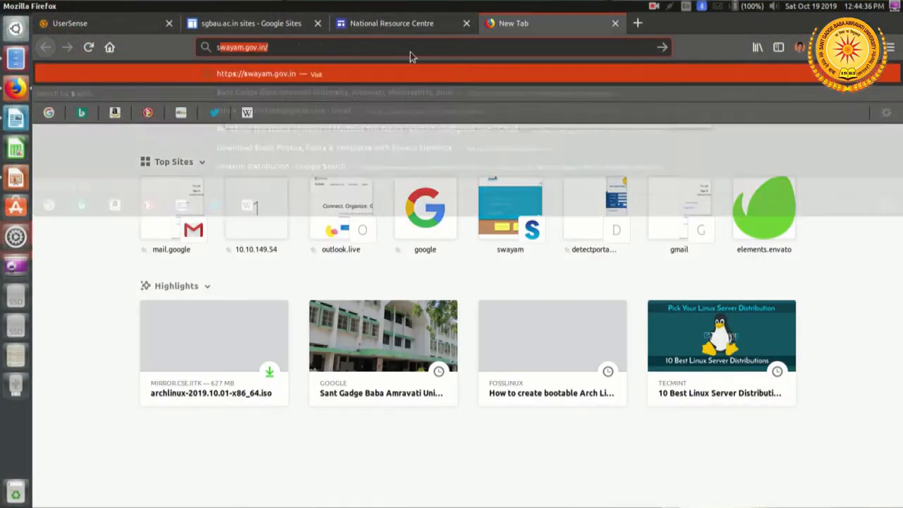
type(".ac")
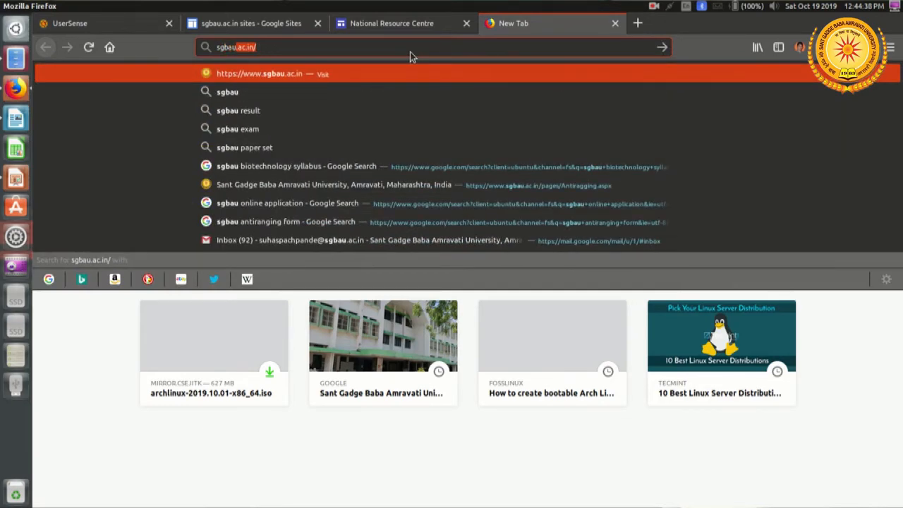
type(".in/")
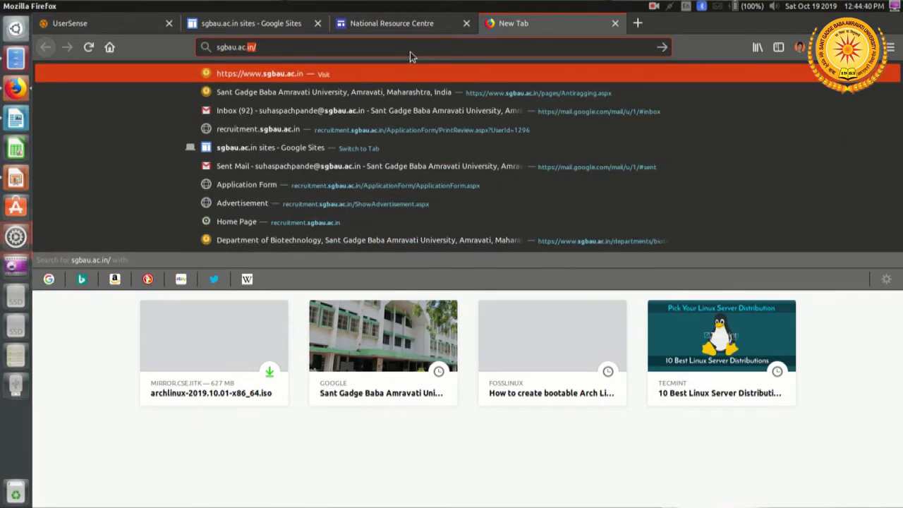
key("Return")
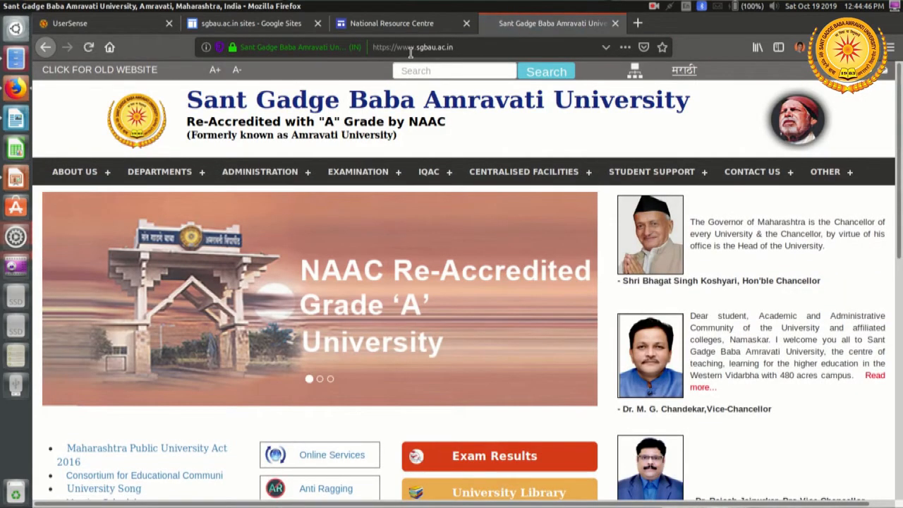
mouse_move(76, 178)
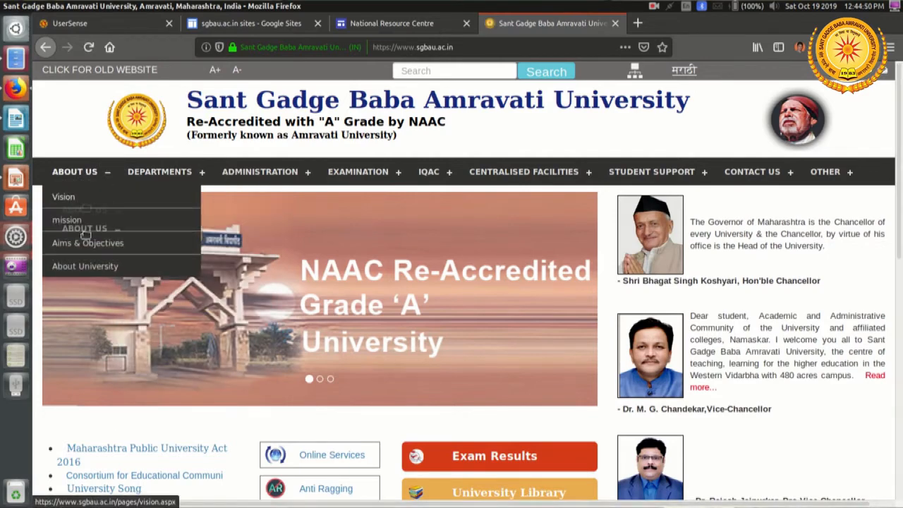
left_click(84, 268)
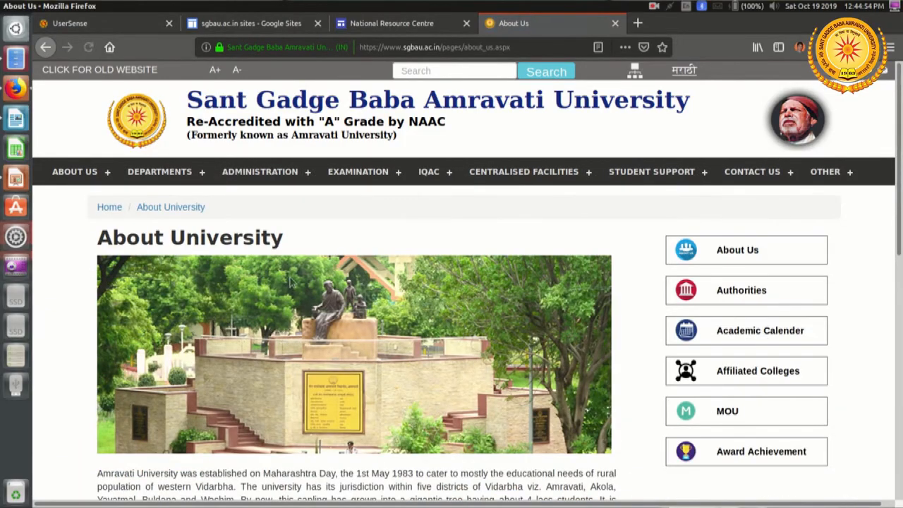
Step: Copy the whole description paragraph below the photo on the About University page
scroll(364, 289, "down", 5)
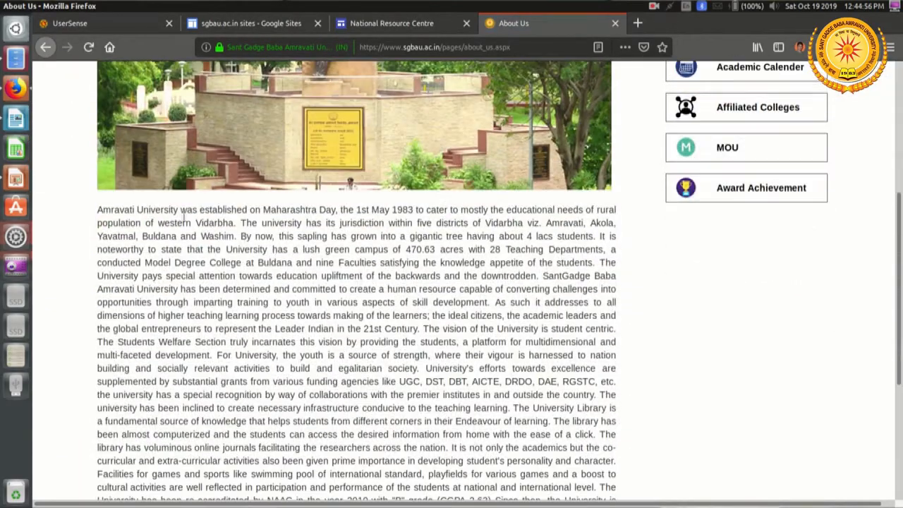
left_click_drag(96, 211, 551, 372)
right_click(447, 187)
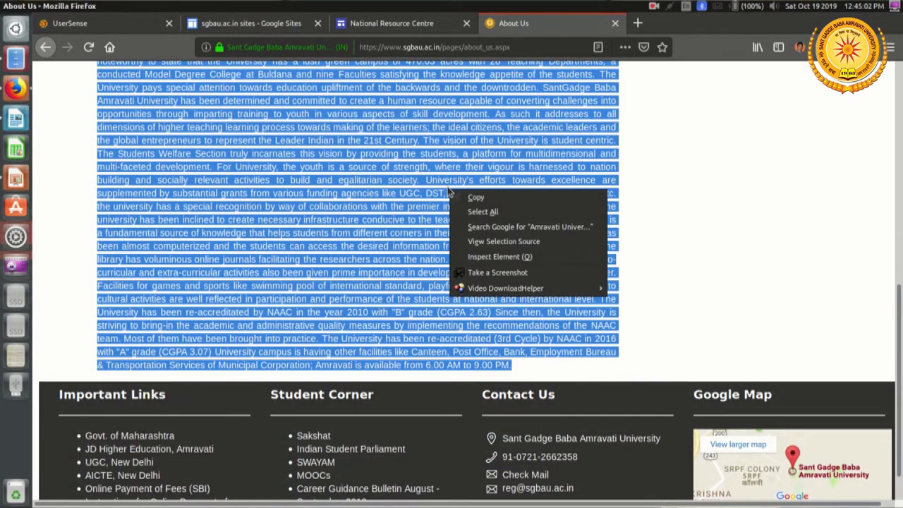
left_click(493, 197)
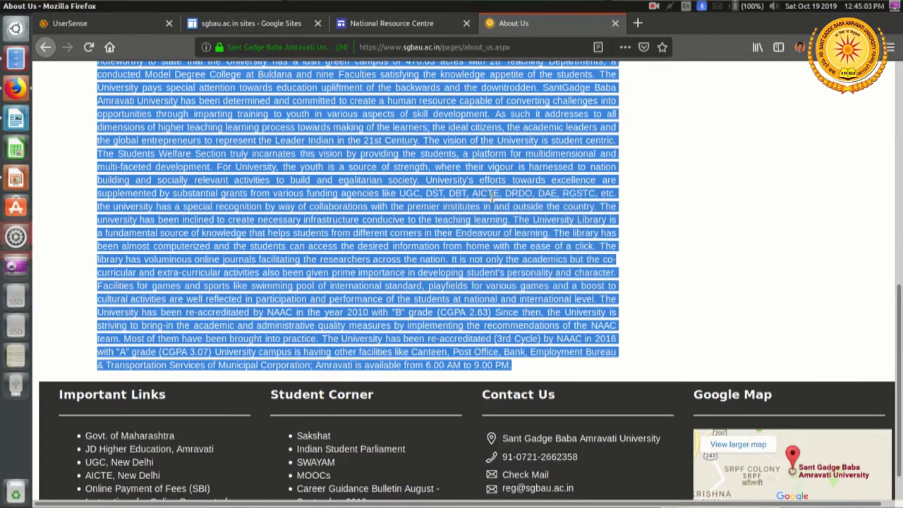
Step: Return to the National Resource Centre site editor and paste the copied university description into the empty text box
left_click(415, 23)
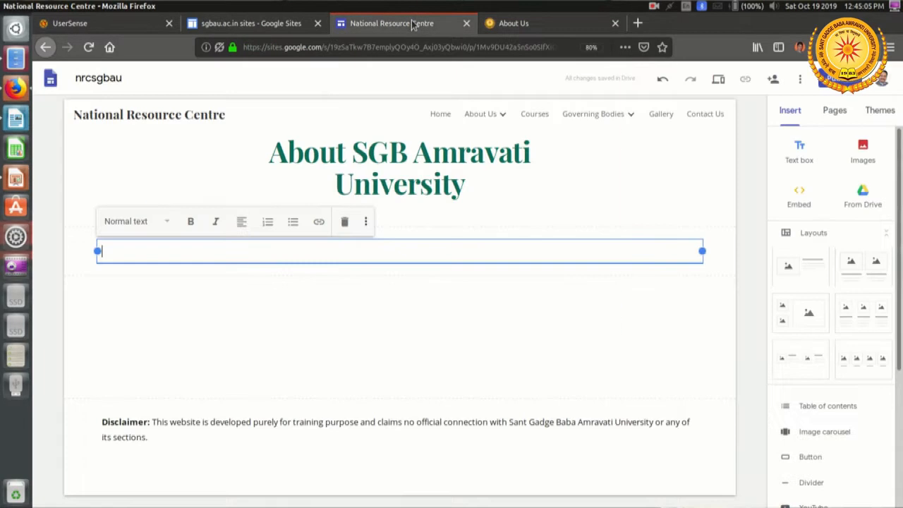
right_click(257, 251)
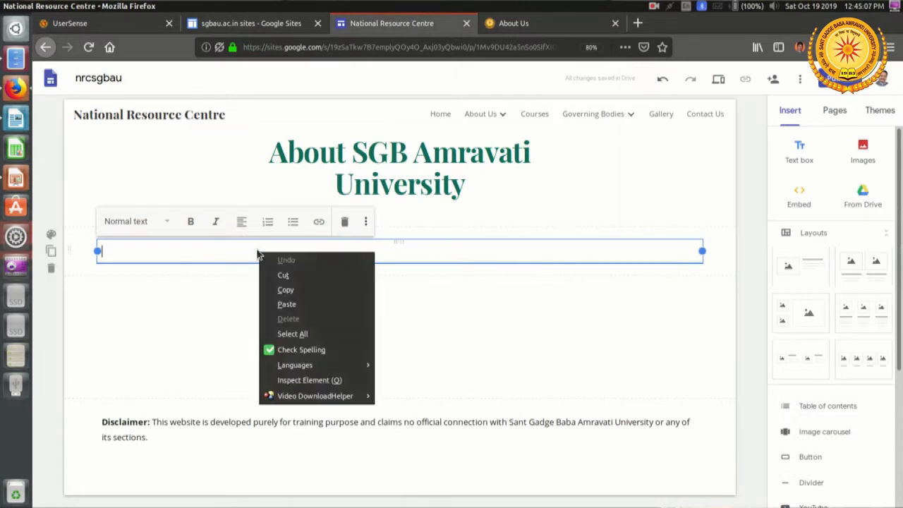
left_click(318, 305)
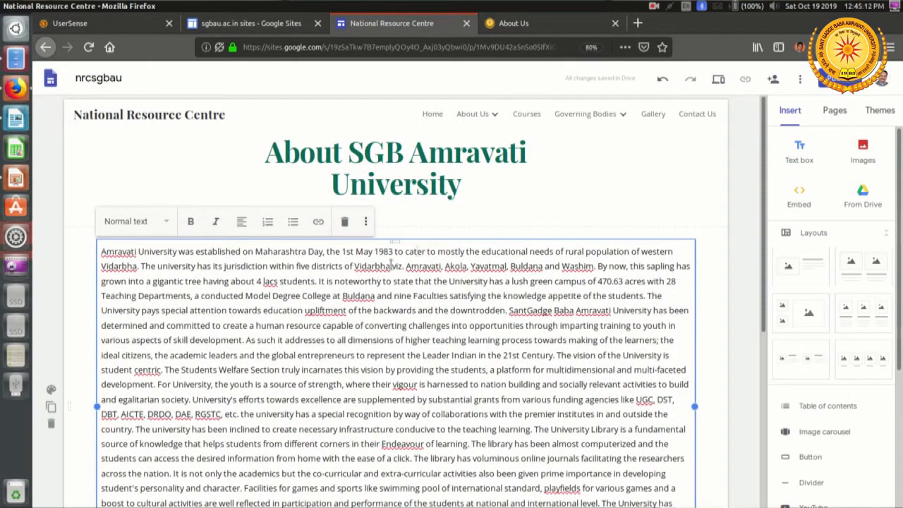
left_click(682, 161)
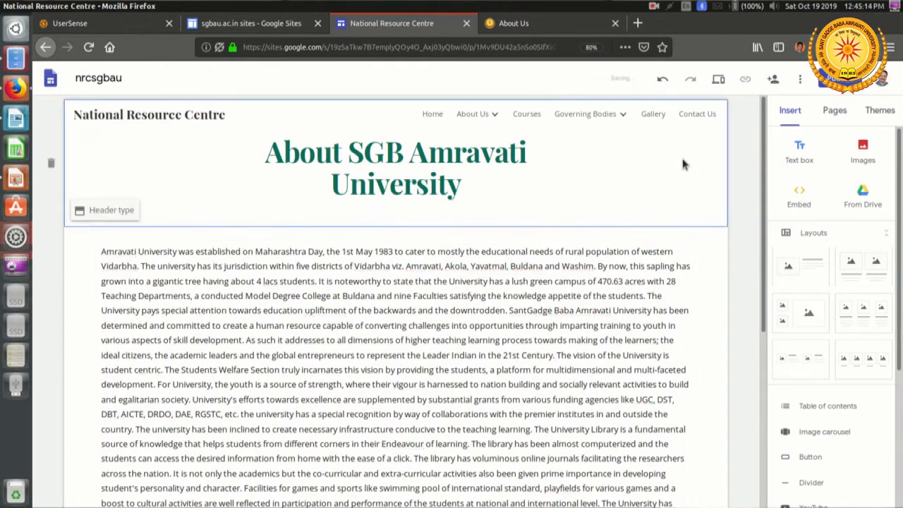
Step: Preview the About SGB Amravati University page at large-screen size and look through its text
left_click(717, 78)
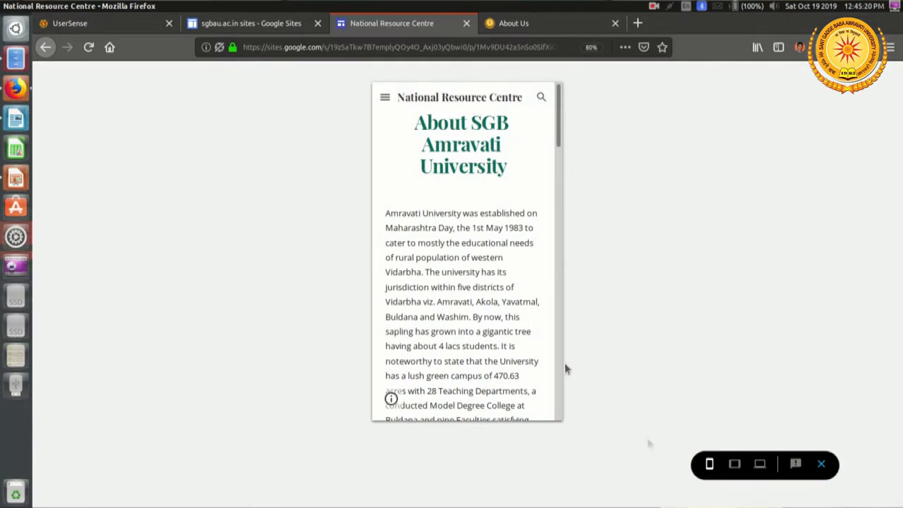
left_click(760, 465)
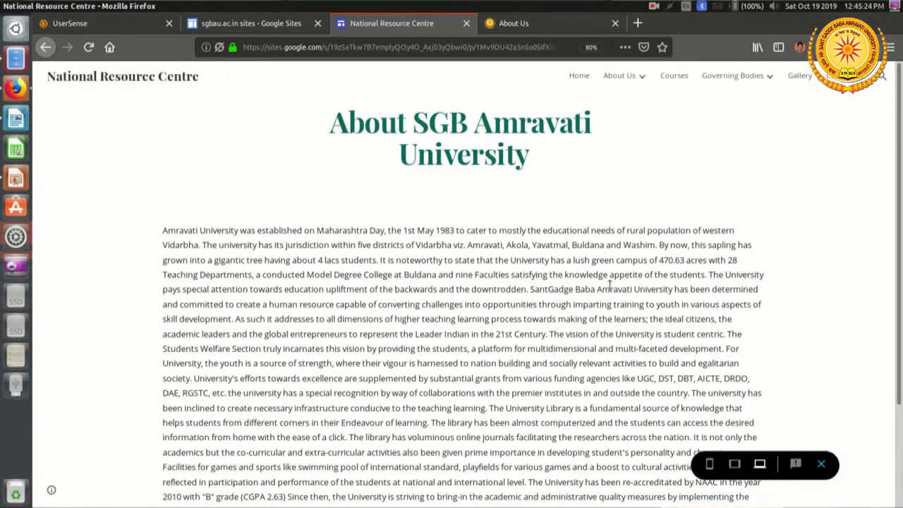
scroll(606, 284, "down", 3)
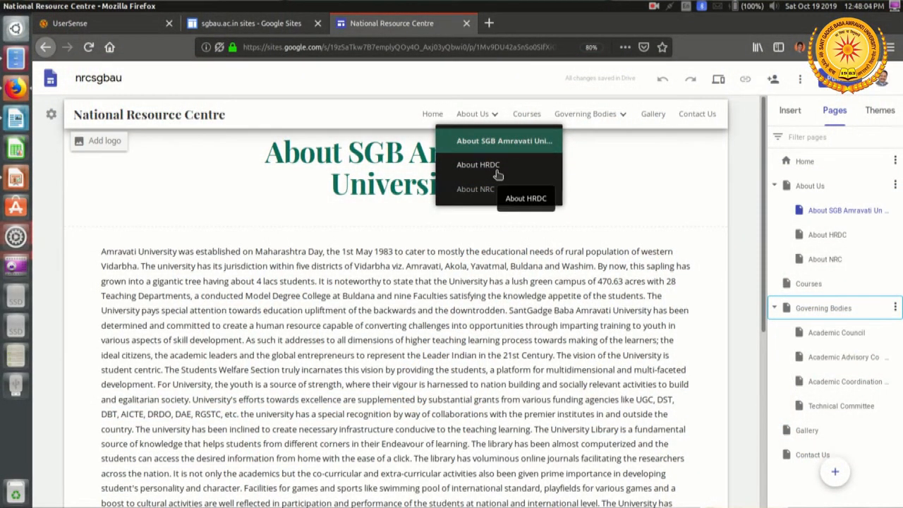
Step: Open the About HRDC page and insert an empty text box in the blank section below its title
left_click(496, 170)
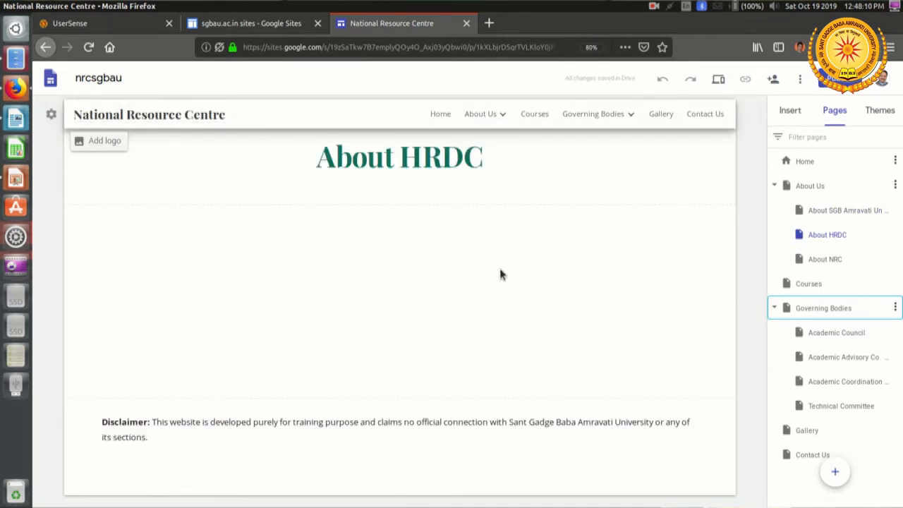
double_click(218, 257)
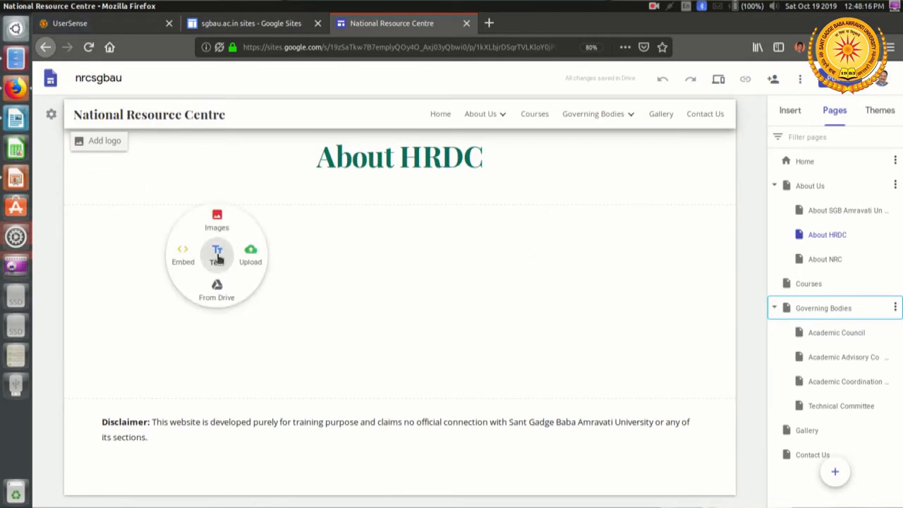
left_click(217, 255)
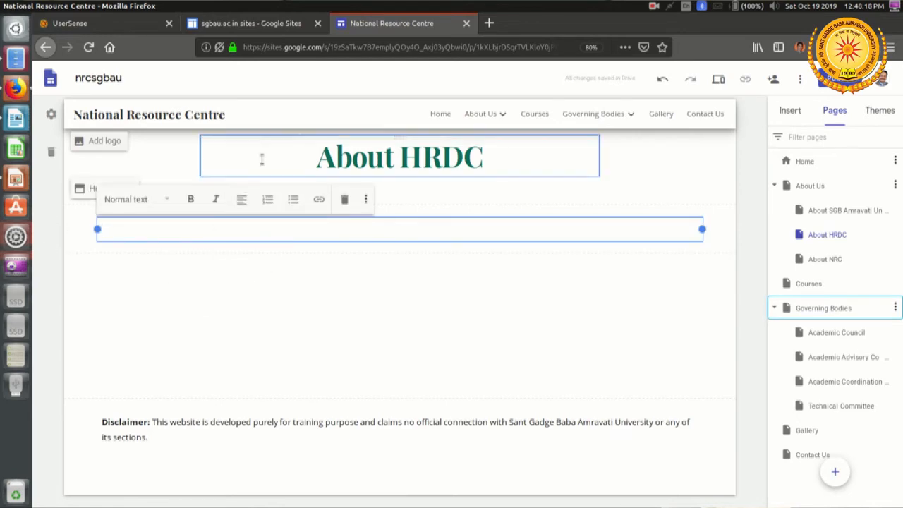
Step: Load the UGC-Human Resource Development Centre website, ascsgbau.ac.in, in a new browser tab
left_click(489, 24)
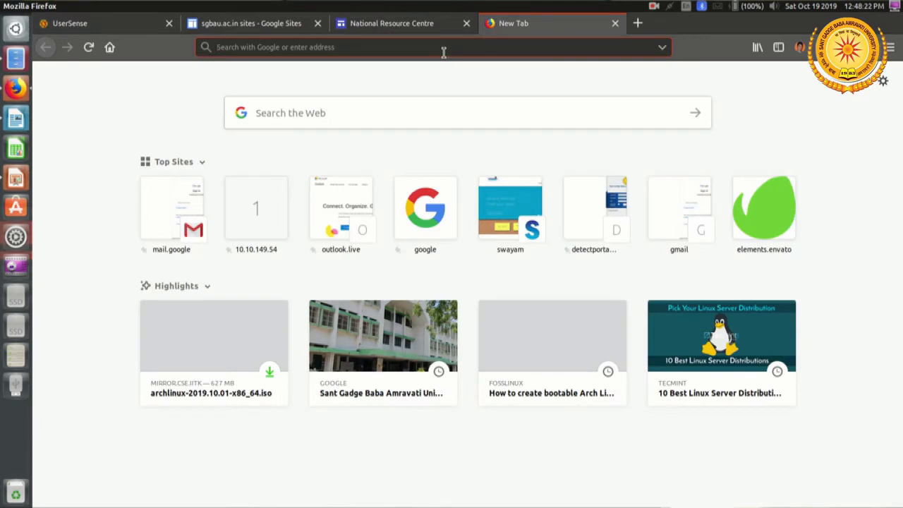
type("a")
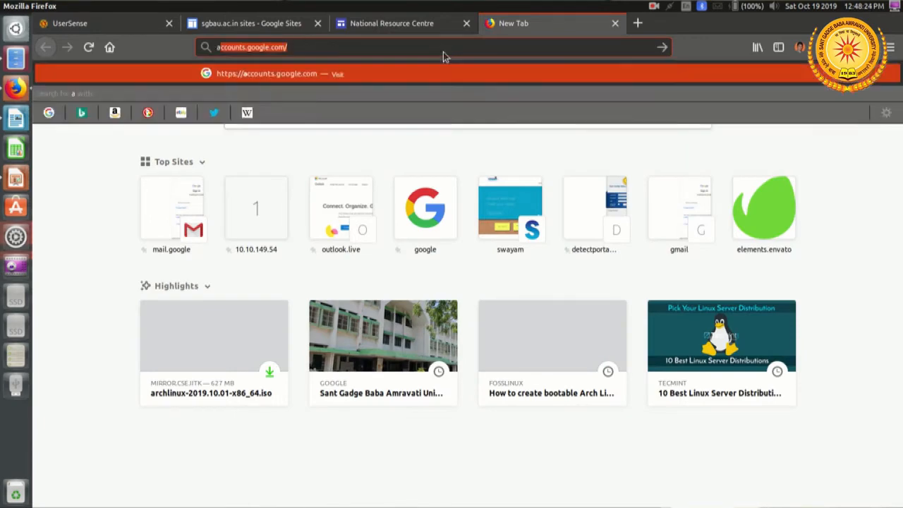
type("s")
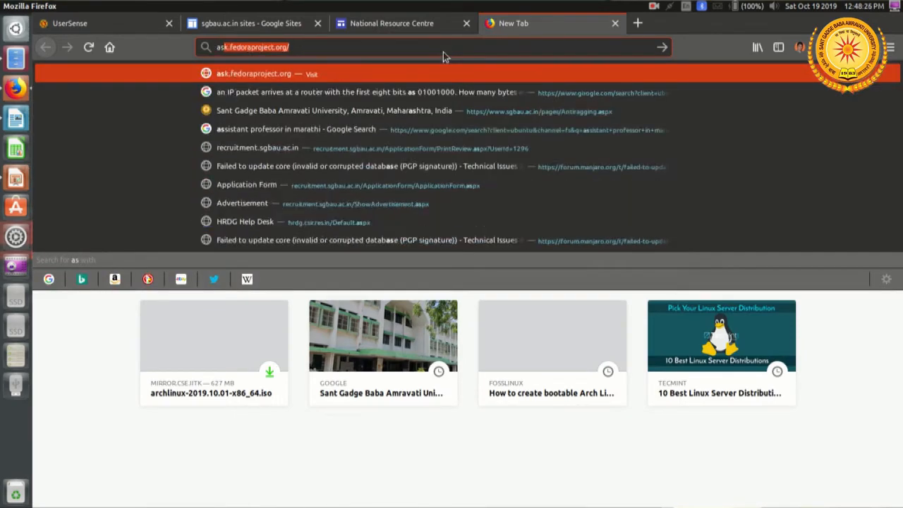
type("csgbau.ac.in")
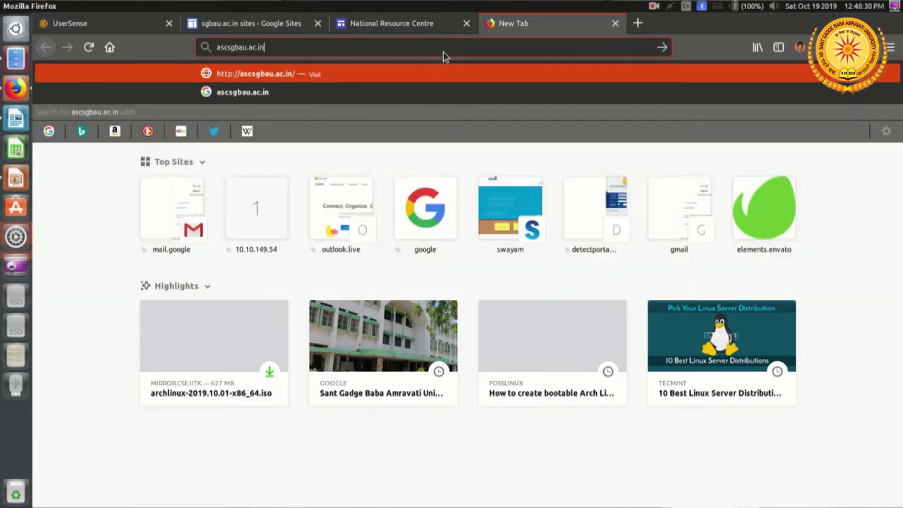
key("Return")
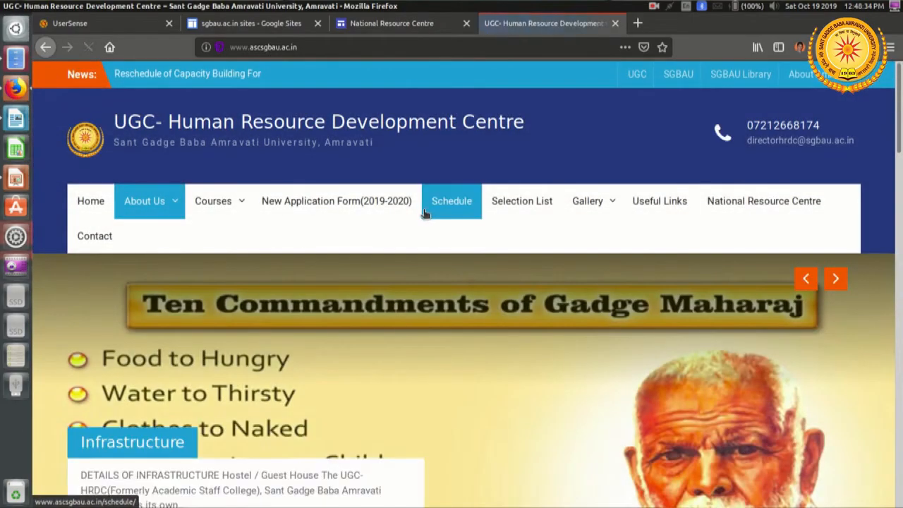
Step: Copy the home page's About Us text, from the centre's name through the mission statement, and return to the About HRDC page in the site editor
scroll(423, 214, "down", 1)
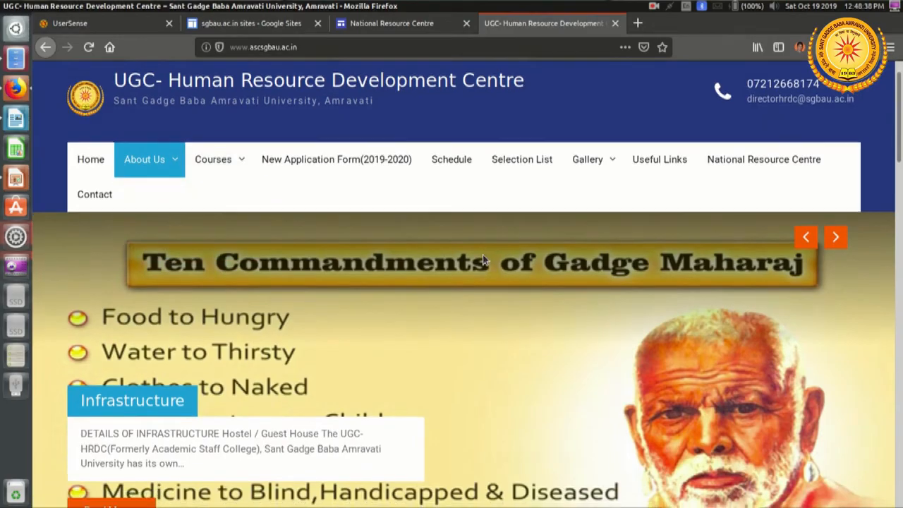
scroll(482, 254, "down", 6)
scroll(482, 259, "down", 6)
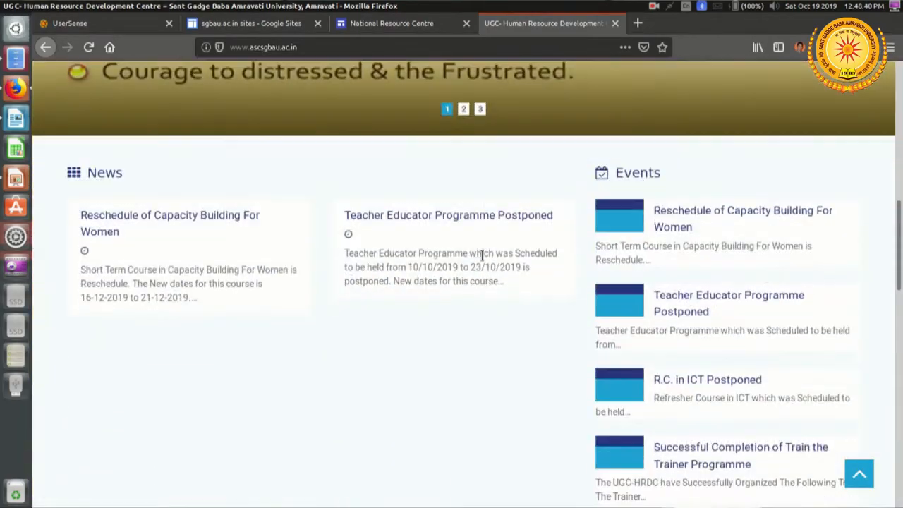
scroll(481, 259, "down", 6)
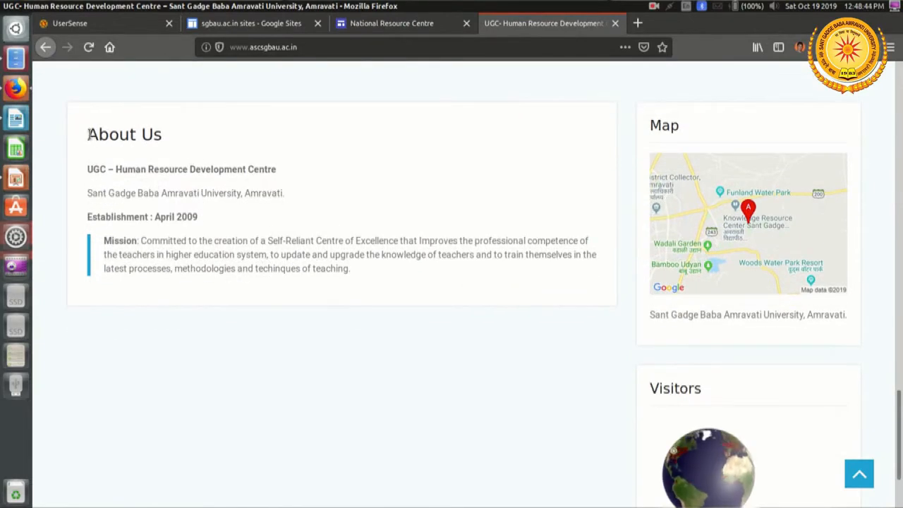
left_click_drag(88, 169, 363, 280)
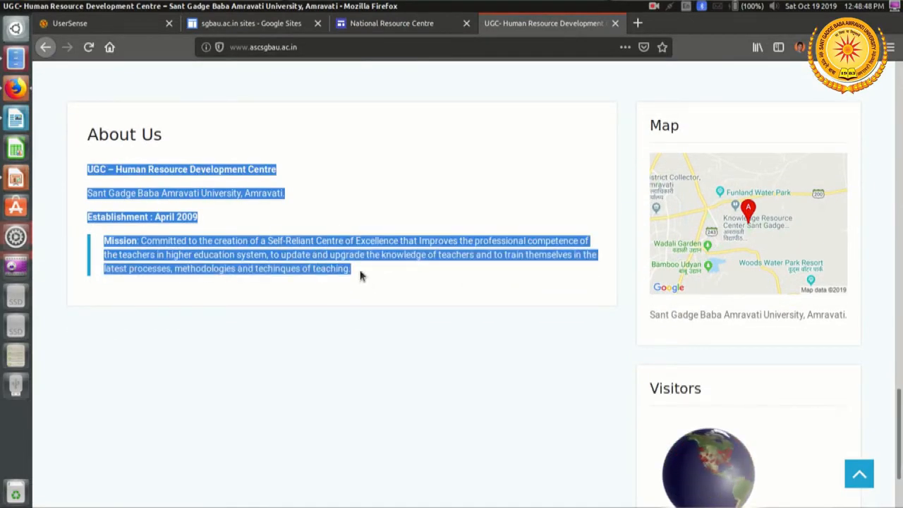
right_click(301, 258)
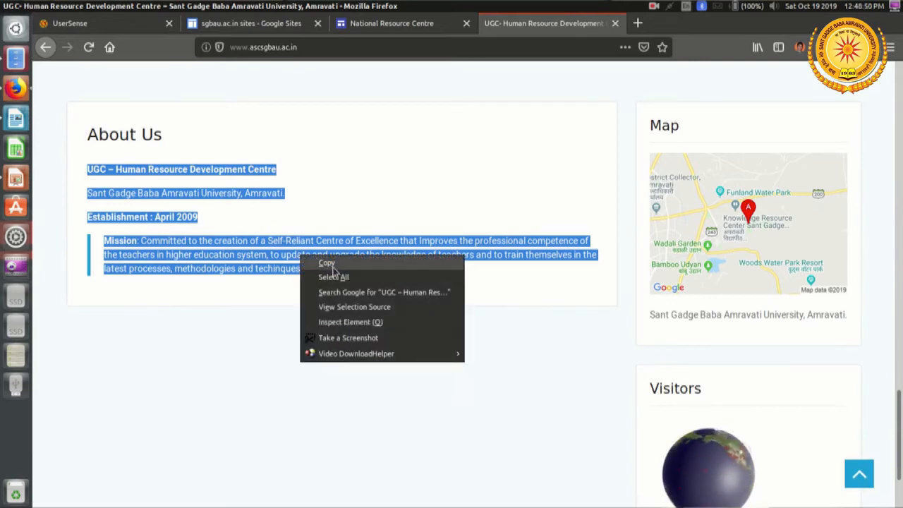
left_click(326, 262)
left_click(399, 29)
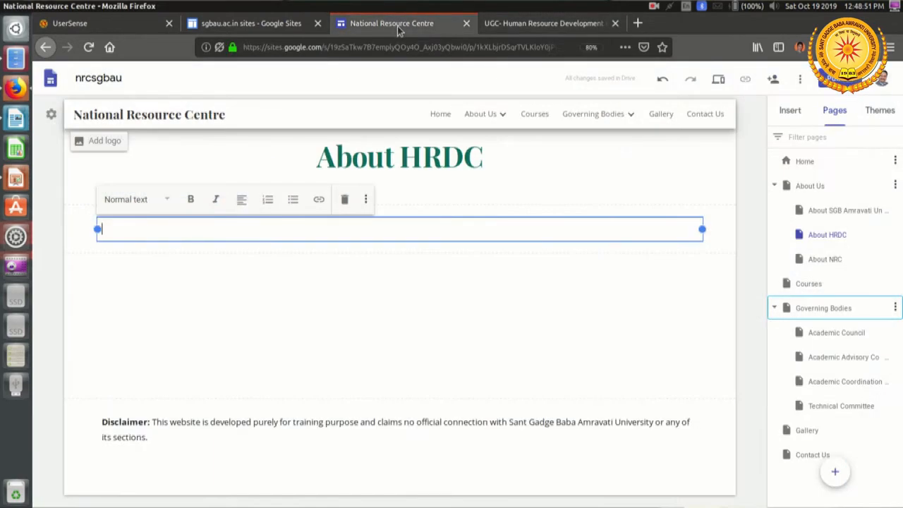
Step: Paste the copied centre text into the About HRDC text box and style the centre's name line as Title
right_click(247, 232)
left_click(277, 284)
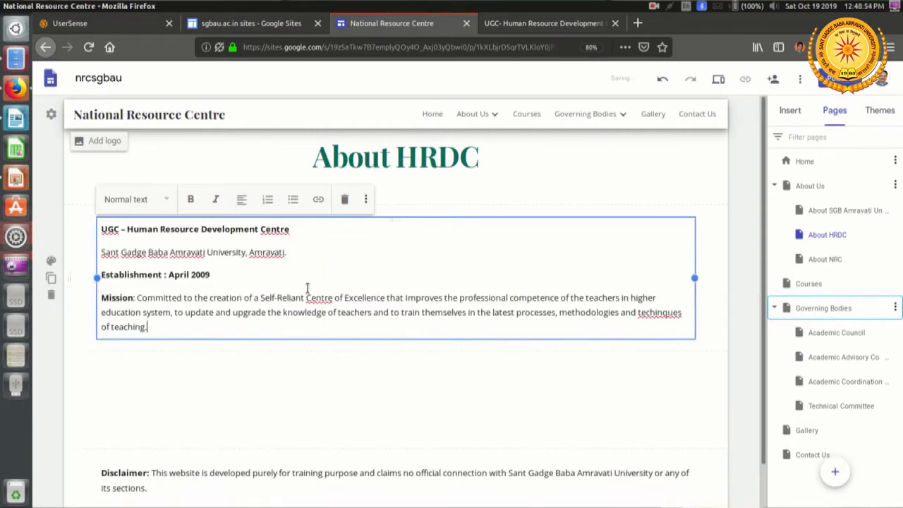
left_click_drag(315, 233, 82, 228)
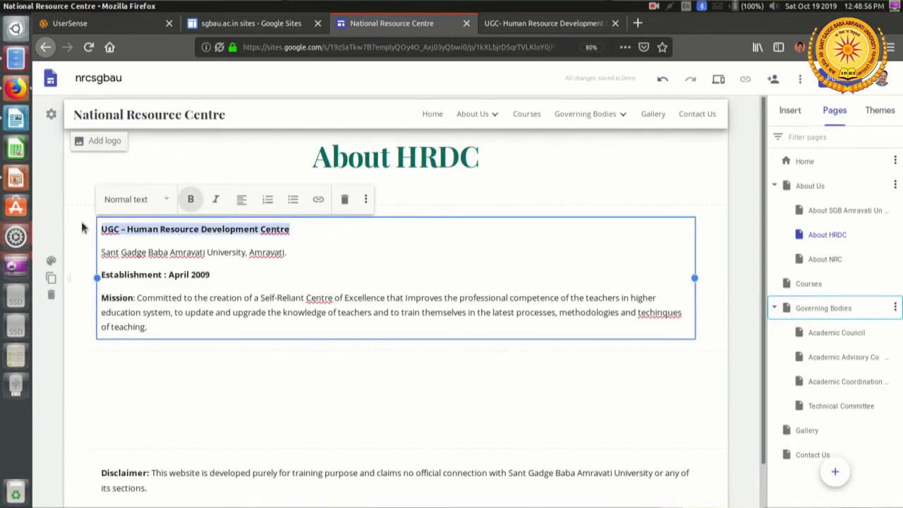
left_click(168, 201)
left_click(148, 220)
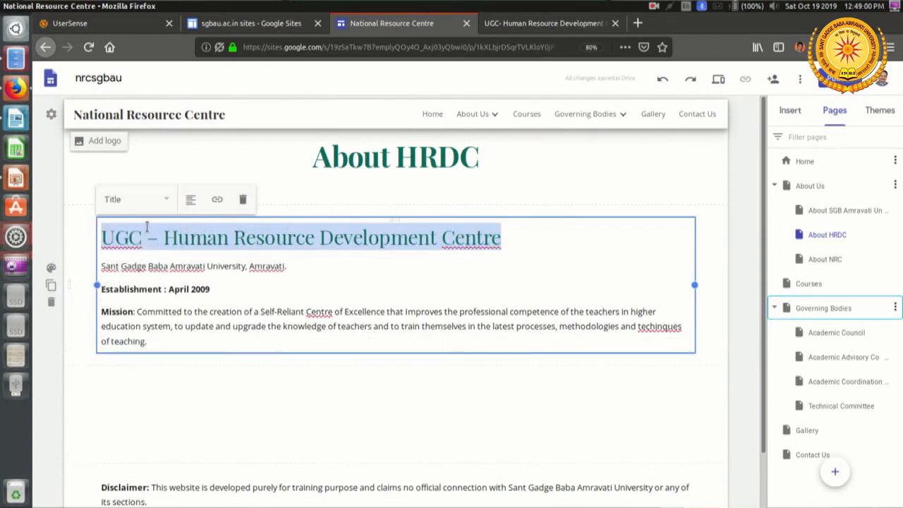
Step: Style the university name line below the centre's name as Heading
left_click_drag(288, 265, 102, 266)
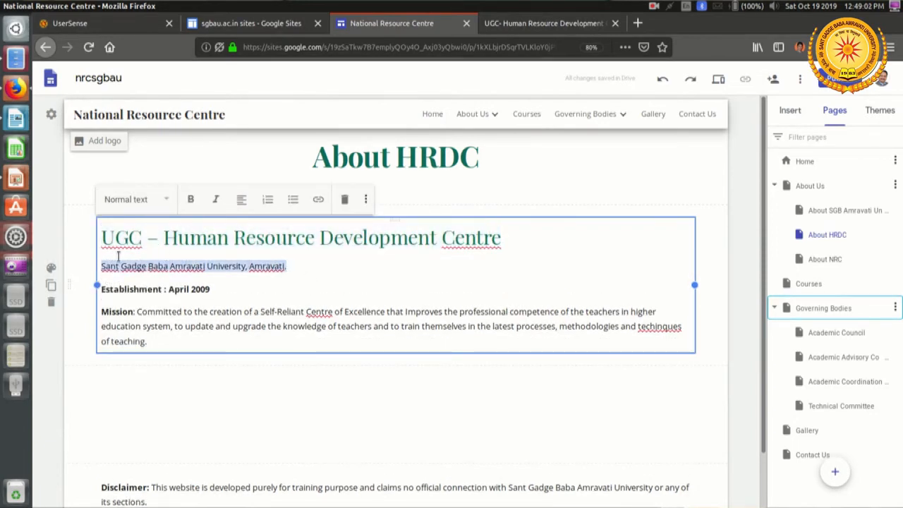
left_click(164, 201)
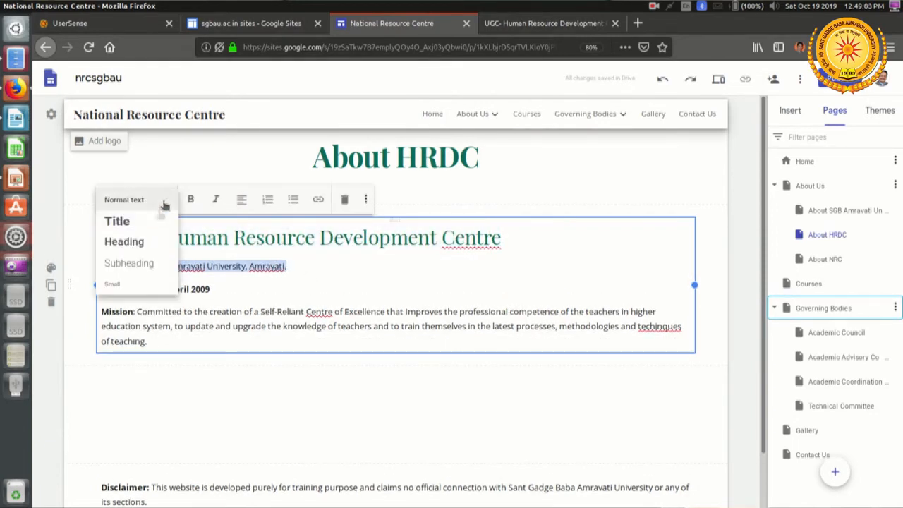
left_click(124, 241)
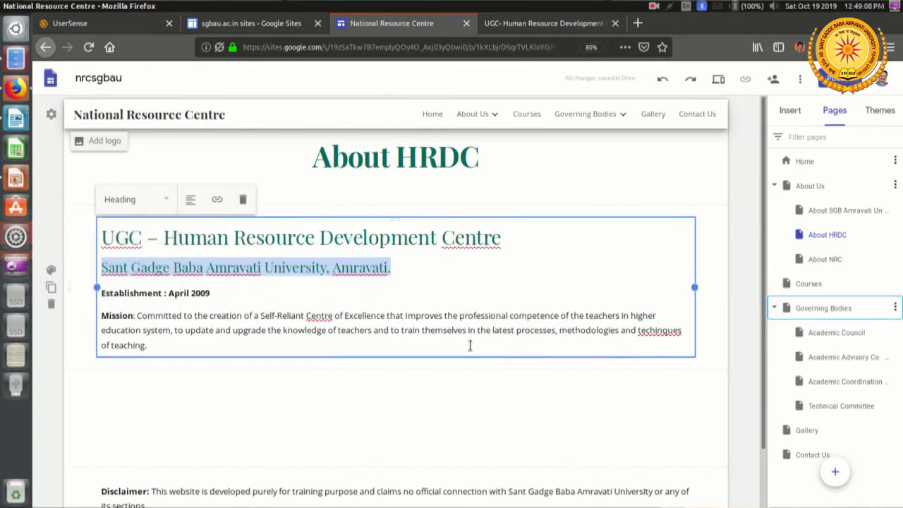
left_click(500, 397)
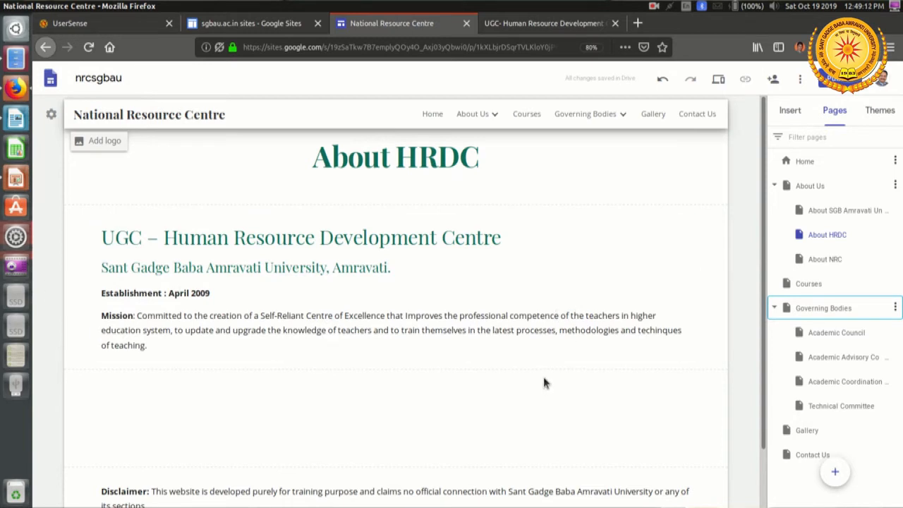
Step: Open the About NRC page and insert an empty text box in the blank section below its title
left_click(474, 113)
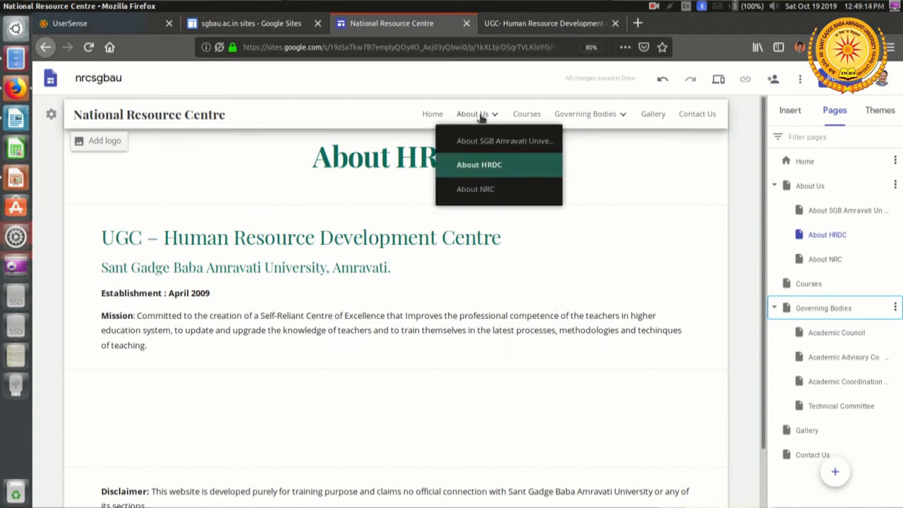
left_click(489, 195)
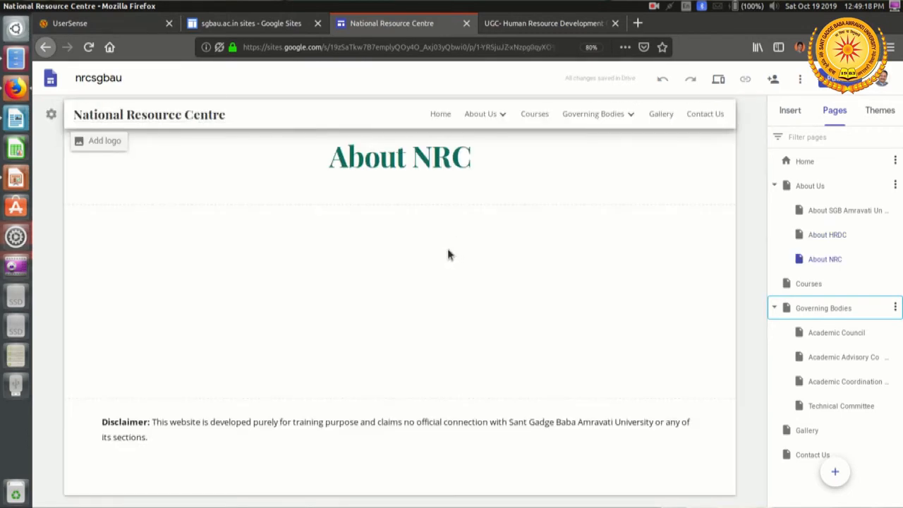
double_click(316, 275)
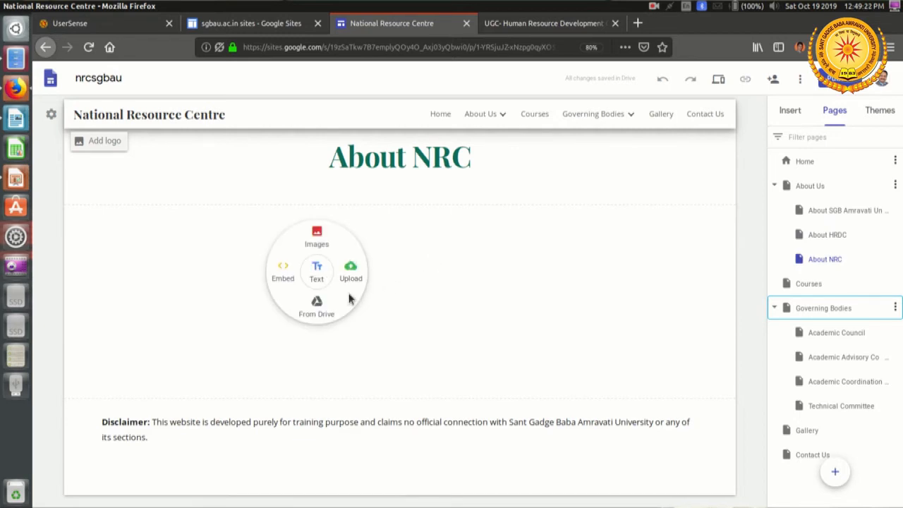
left_click(317, 276)
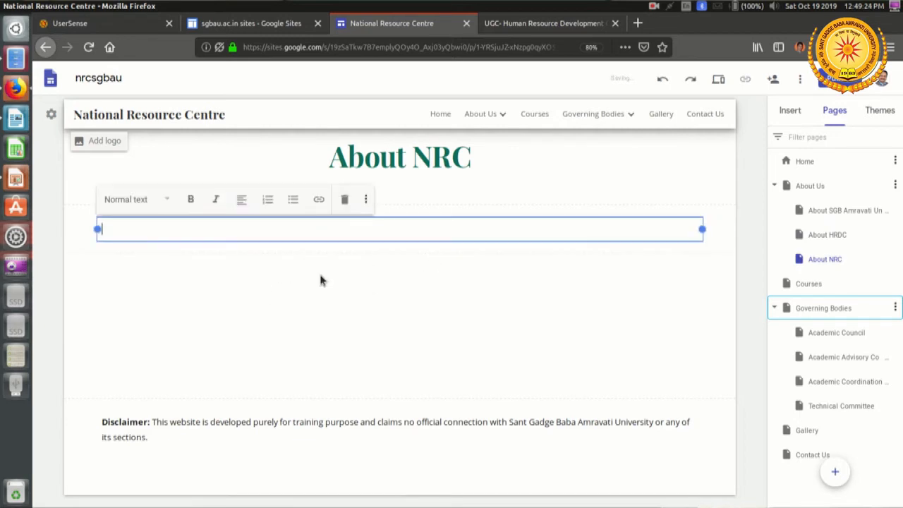
Step: Switch to NRC Website information.docx in LibreOffice Writer and review the content notes in its About Us section
key("alt+Tab")
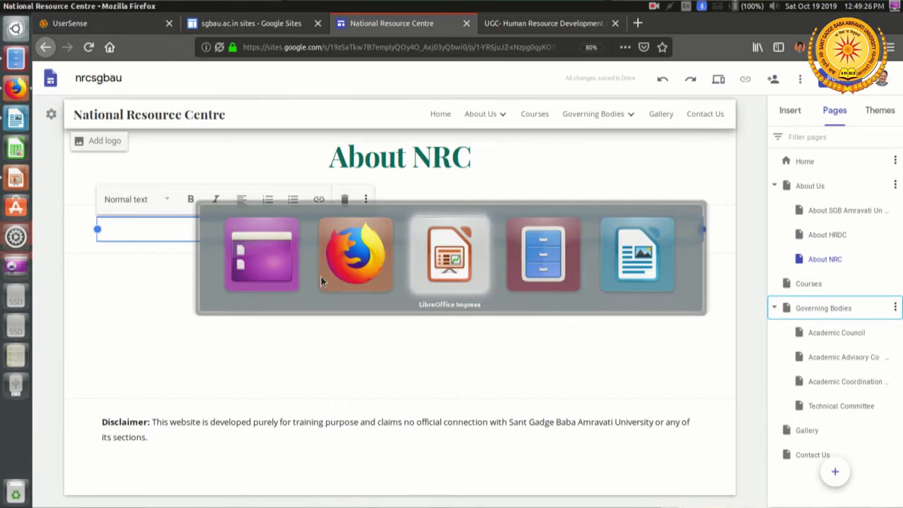
key("Tab")
key("Tab")
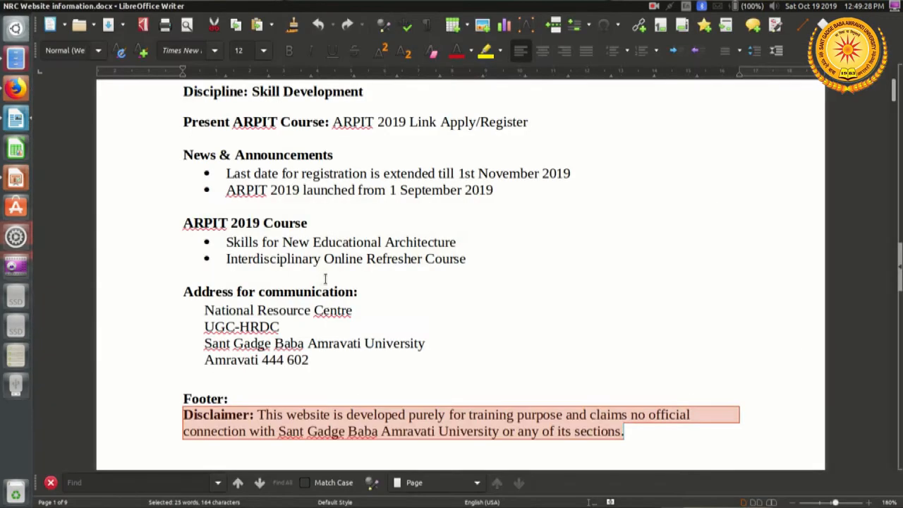
scroll(434, 249, "down", 12)
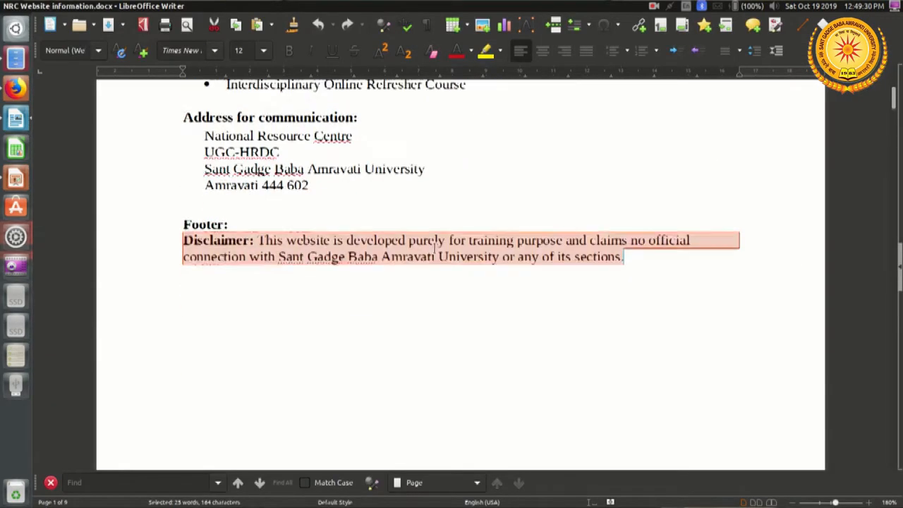
scroll(434, 249, "down", 5)
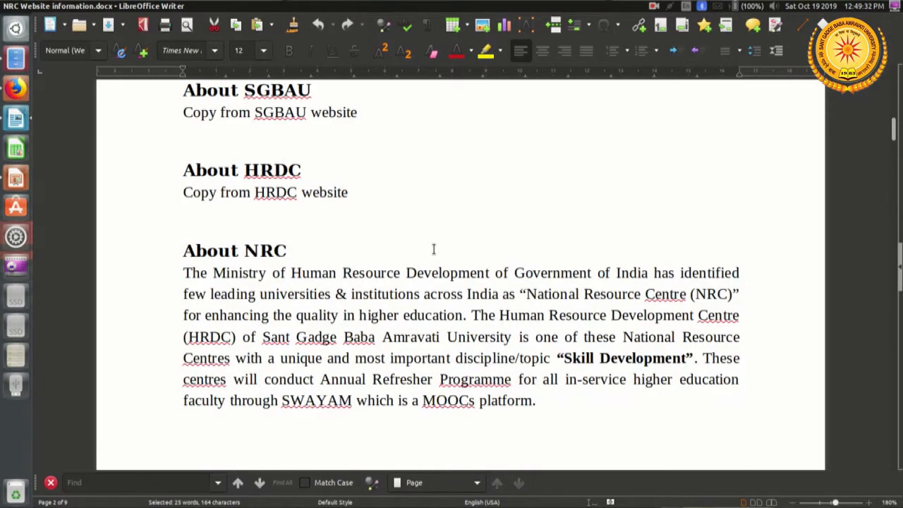
scroll(434, 248, "up", 4)
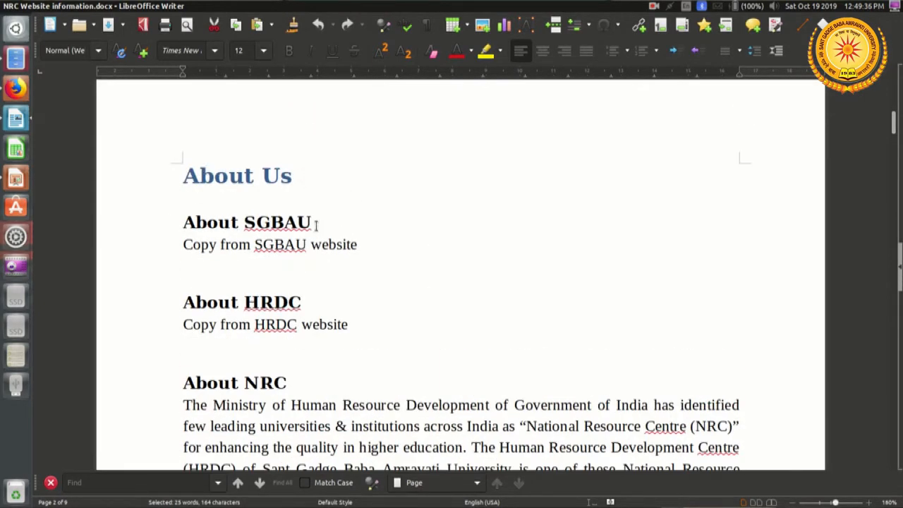
double_click(295, 244)
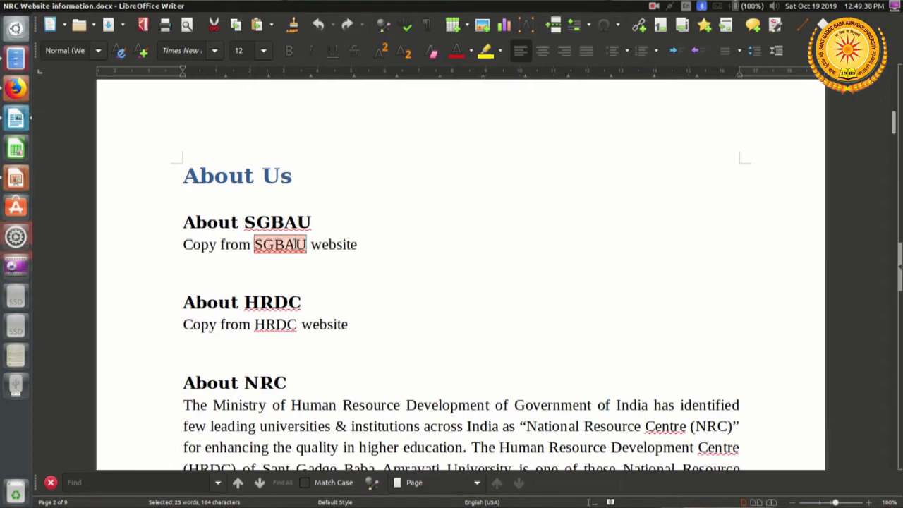
scroll(295, 243, "down", 3)
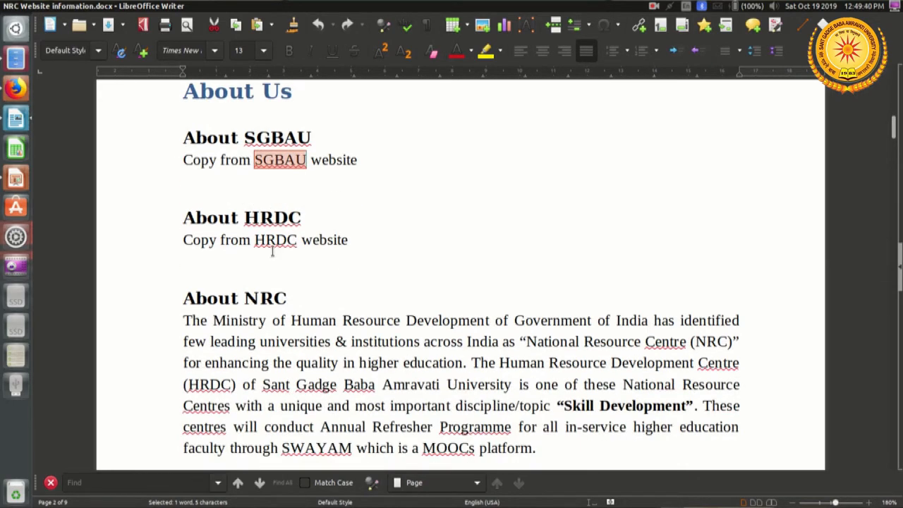
double_click(272, 240)
scroll(279, 244, "down", 3)
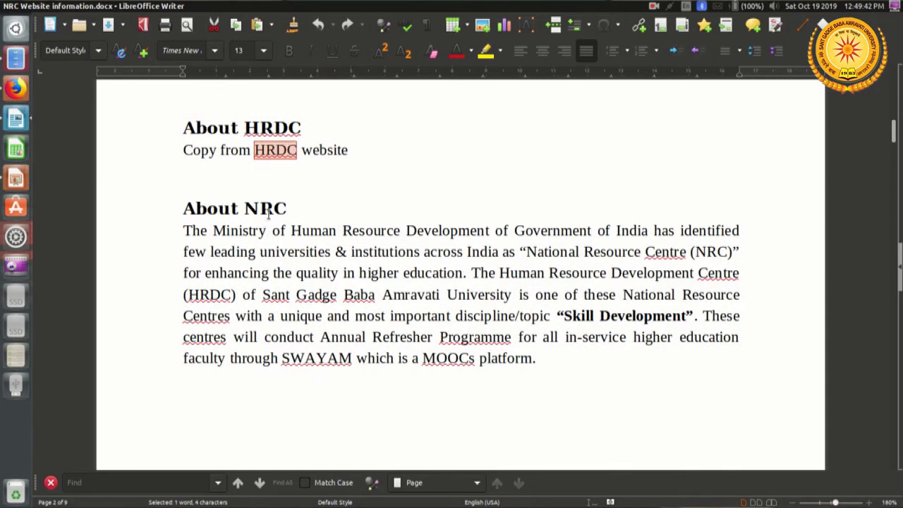
left_click_drag(186, 233, 546, 358)
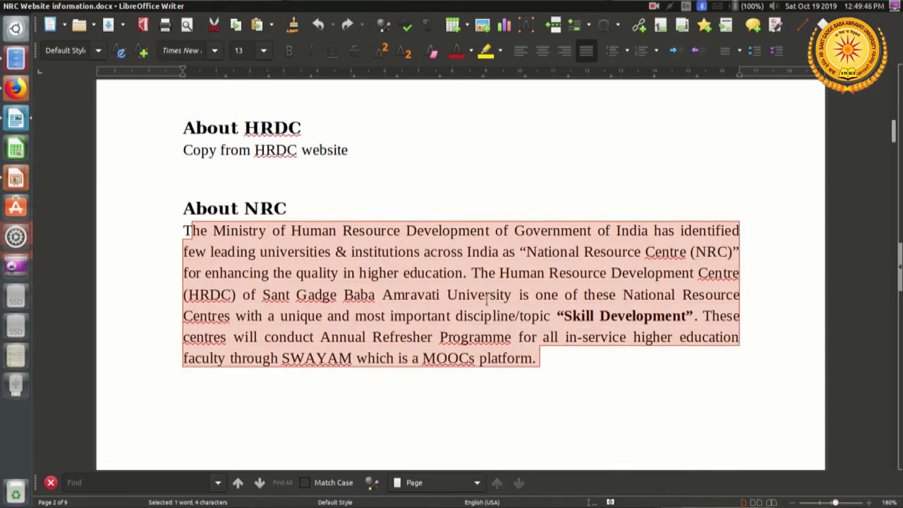
right_click(471, 275)
left_click(509, 302)
key("alt")
Step: Copy the complete paragraph under About NRC and return to the site editor in Firefox
left_click(186, 233)
left_click_drag(190, 235, 560, 358)
right_click(413, 295)
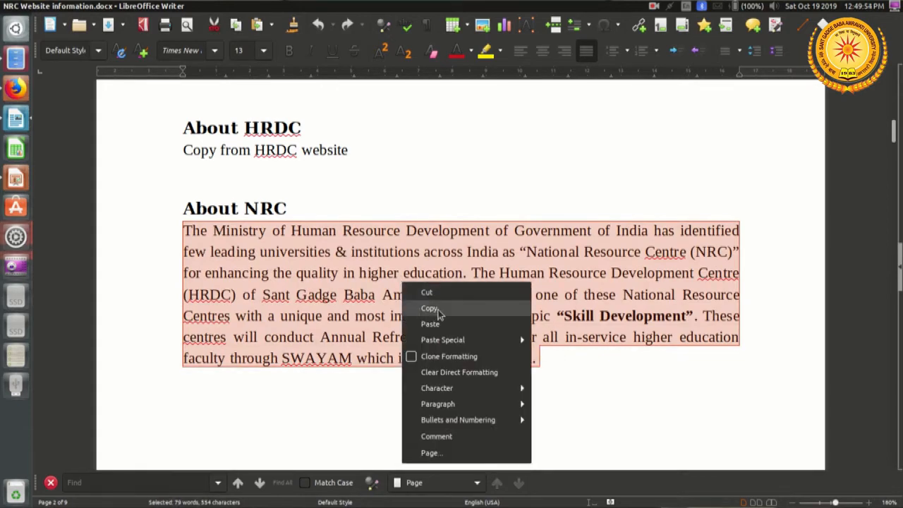
left_click(430, 308)
key("alt+Tab")
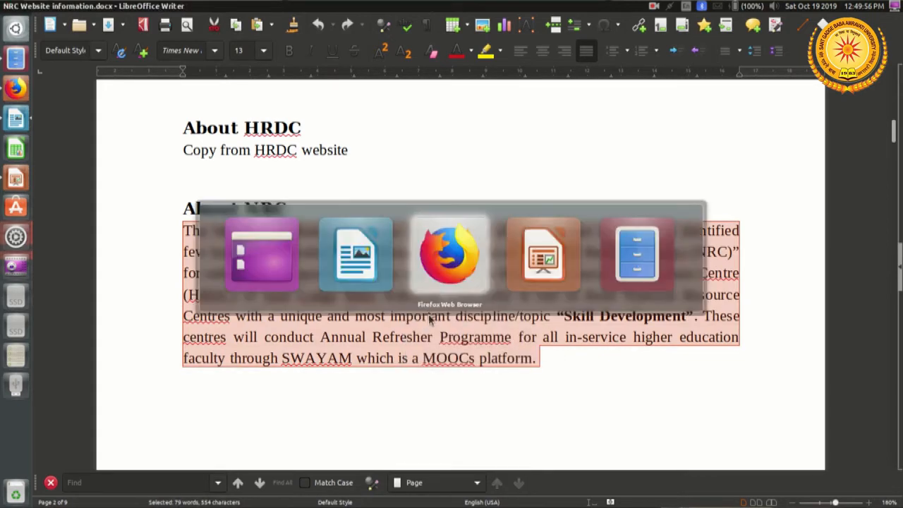
Step: Paste the copied paragraph into the About NRC text box and style all of it as Subheading
right_click(268, 233)
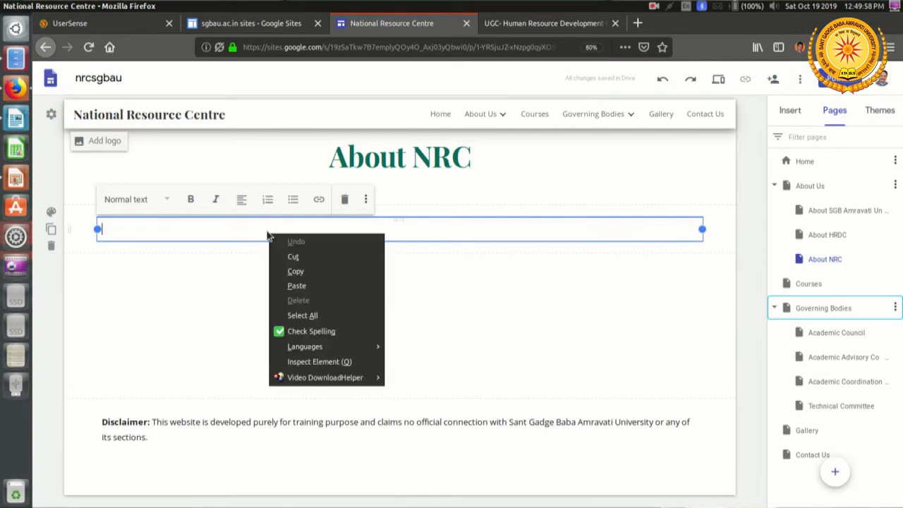
left_click(296, 286)
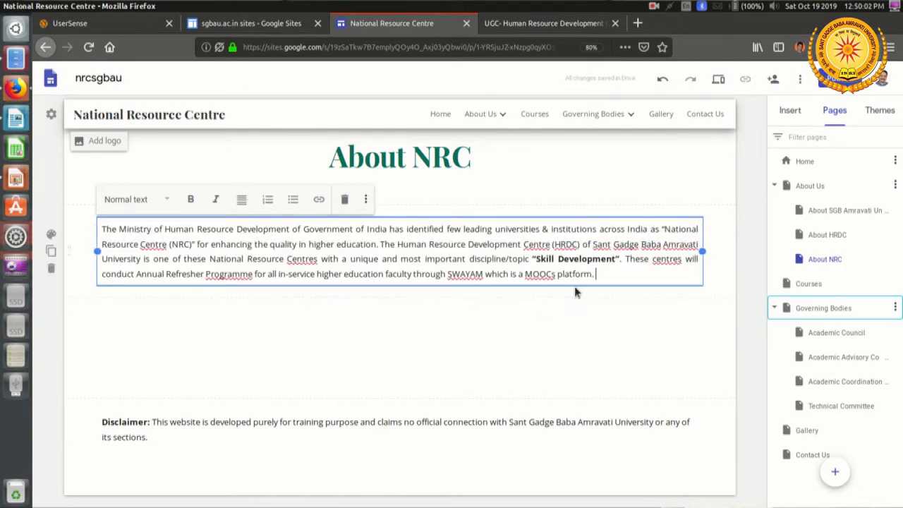
left_click_drag(612, 273, 97, 233)
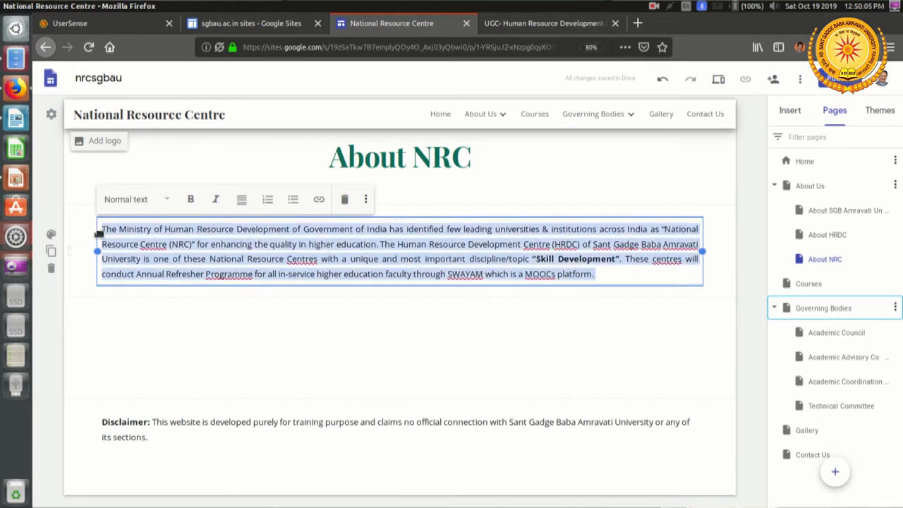
left_click(149, 203)
left_click(145, 262)
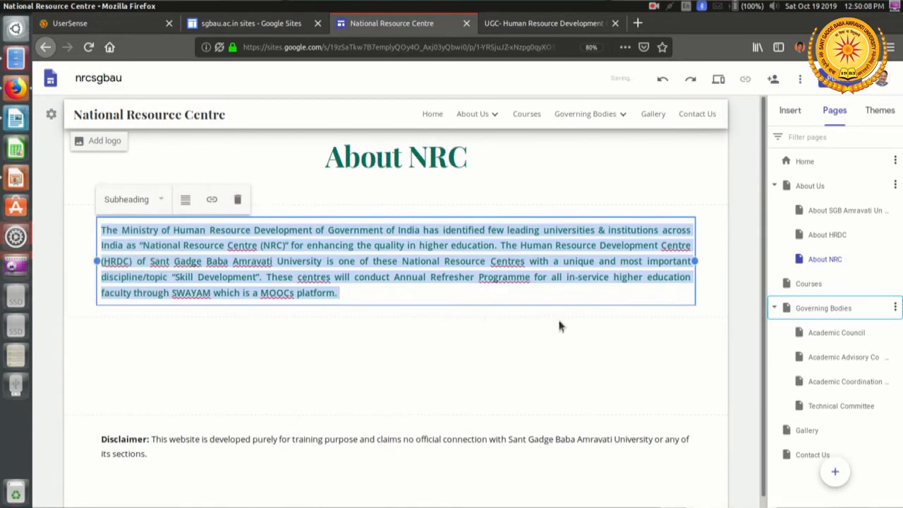
left_click(541, 349)
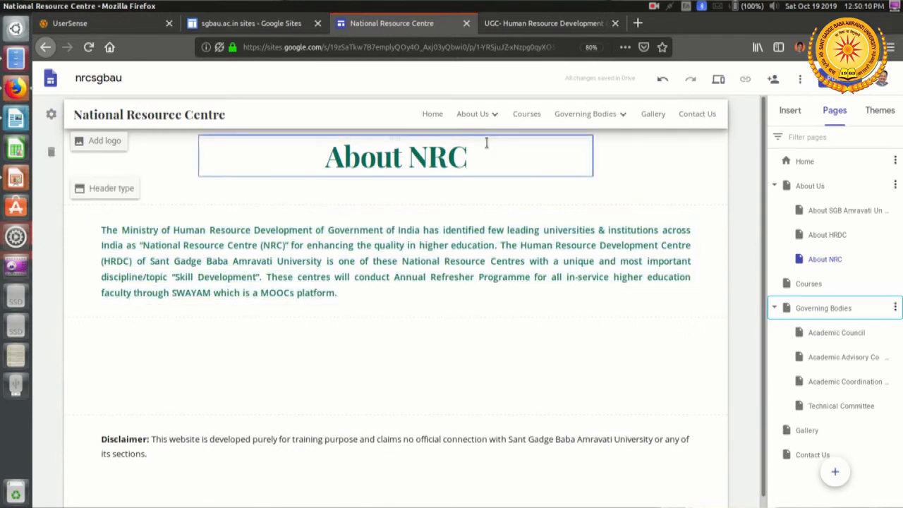
Step: Add the layout with one image beside text to the Courses page and upload swayam logo.jpeg into its image placeholder
mouse_move(490, 116)
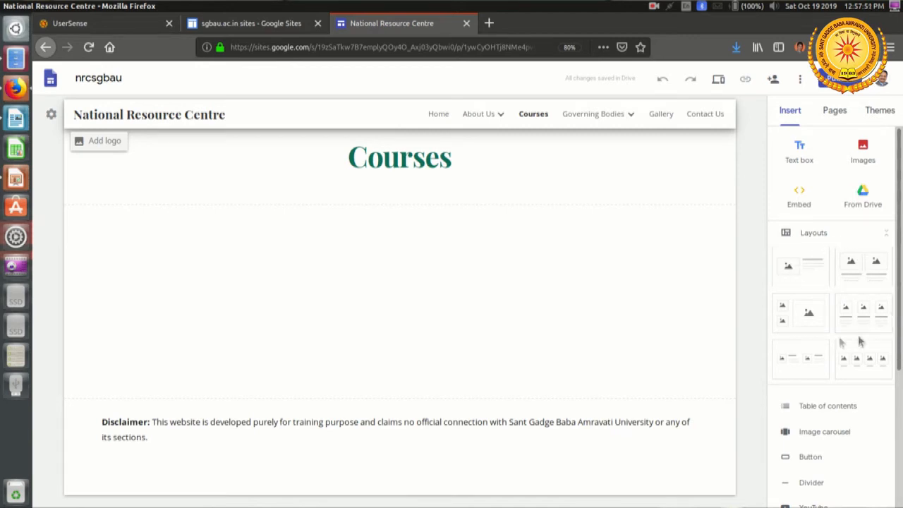
left_click(802, 273)
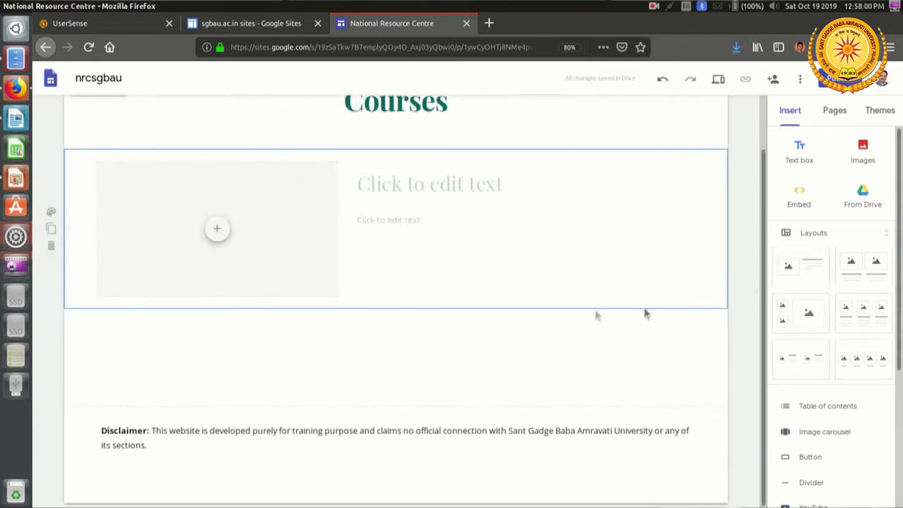
left_click(217, 233)
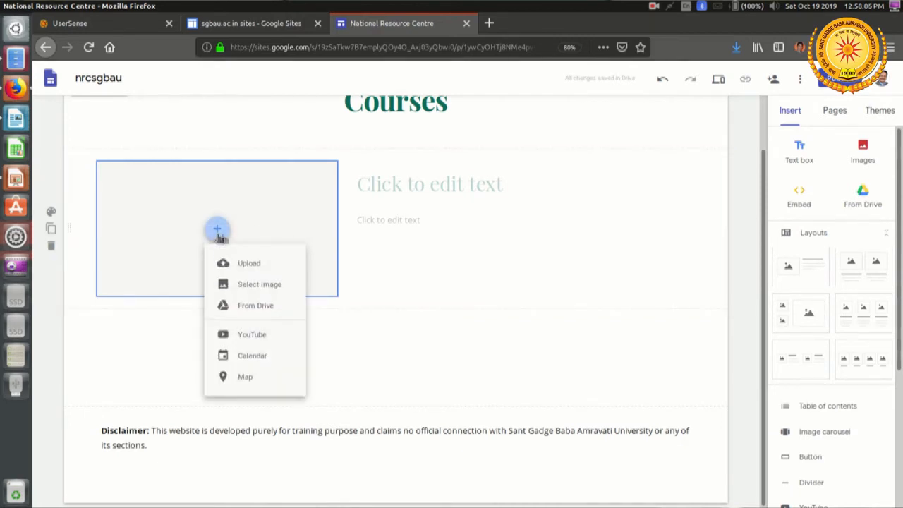
left_click(255, 264)
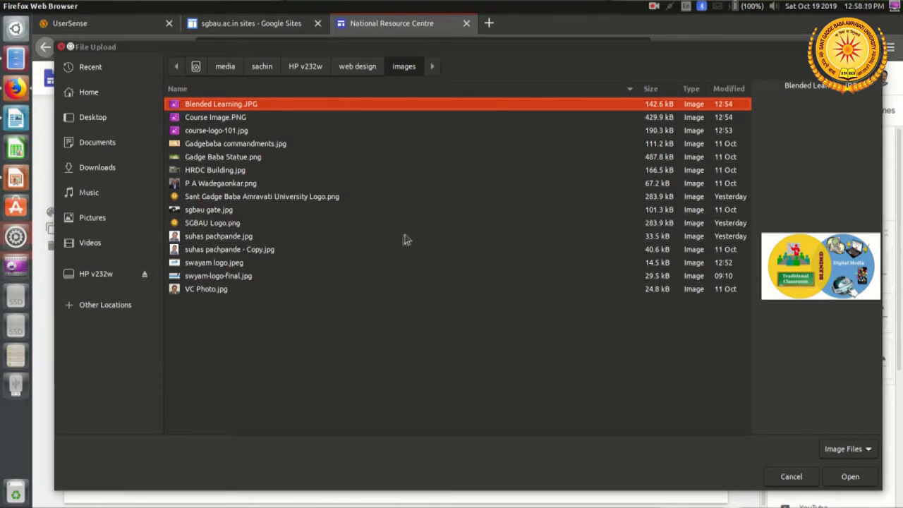
left_click(230, 265)
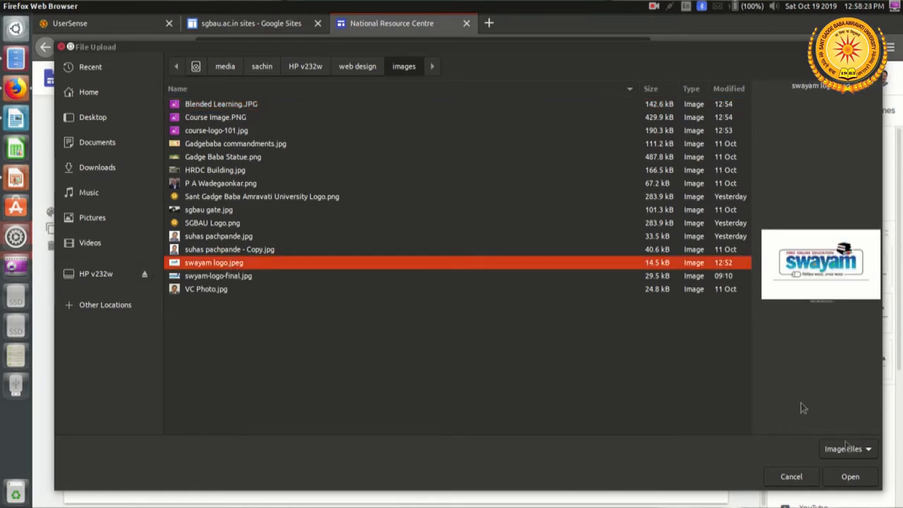
left_click(855, 481)
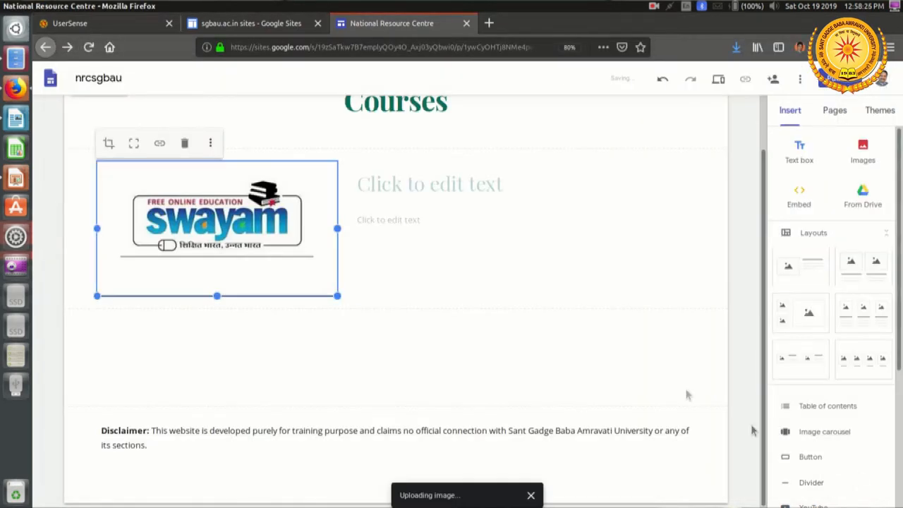
Step: Copy the bold ARPIT (Annual Refresher Programme in Teaching) line from NRC Website information.docx in LibreOffice Writer and return to the site editor in Firefox
left_click(426, 185)
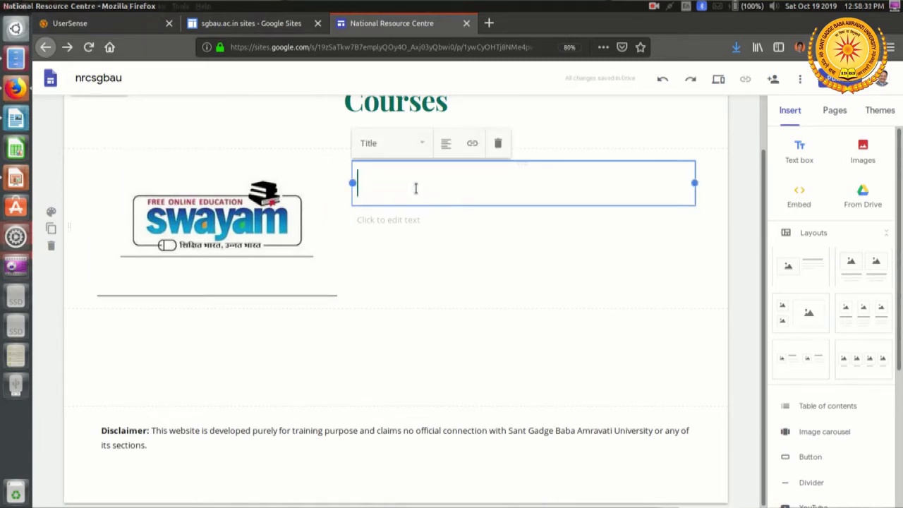
key("alt+Tab")
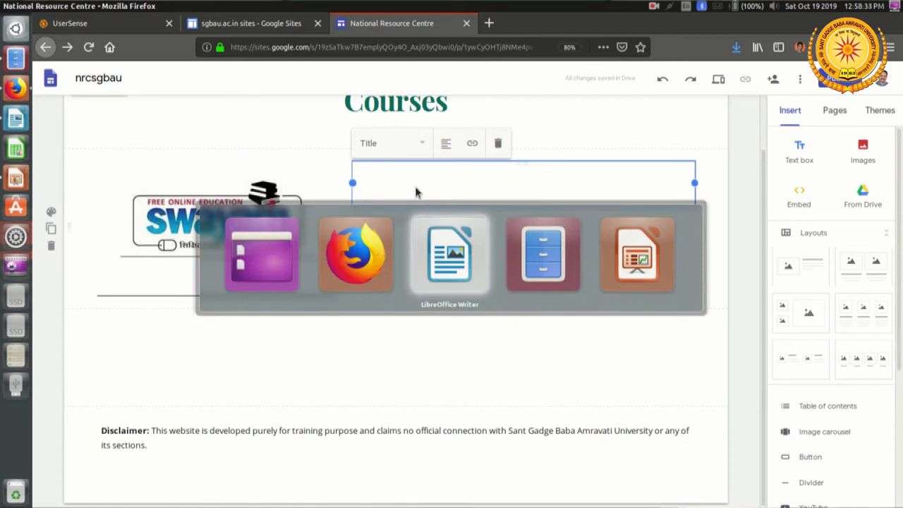
key("alt+Tab")
key("alt+Tab")
key("alt+Tab")
key("alt+Tab")
key("alt+Tab")
left_click(456, 258)
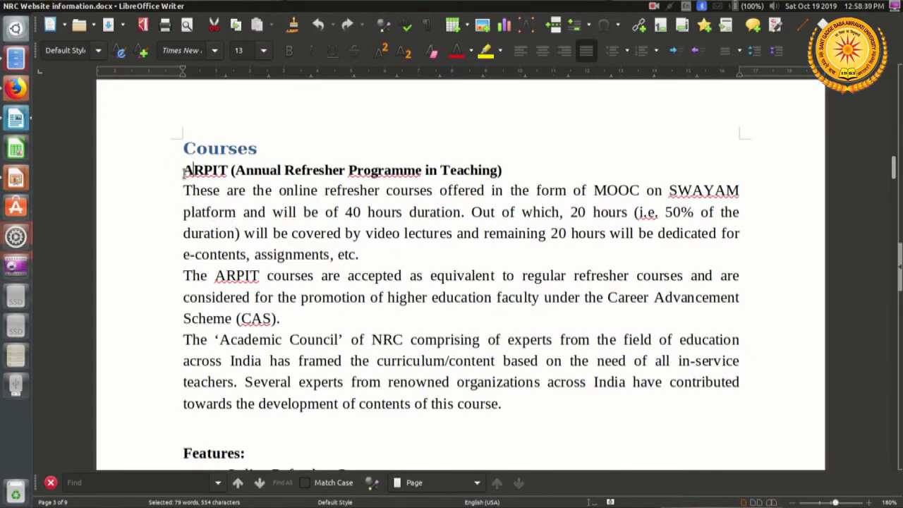
left_click_drag(185, 171, 506, 165)
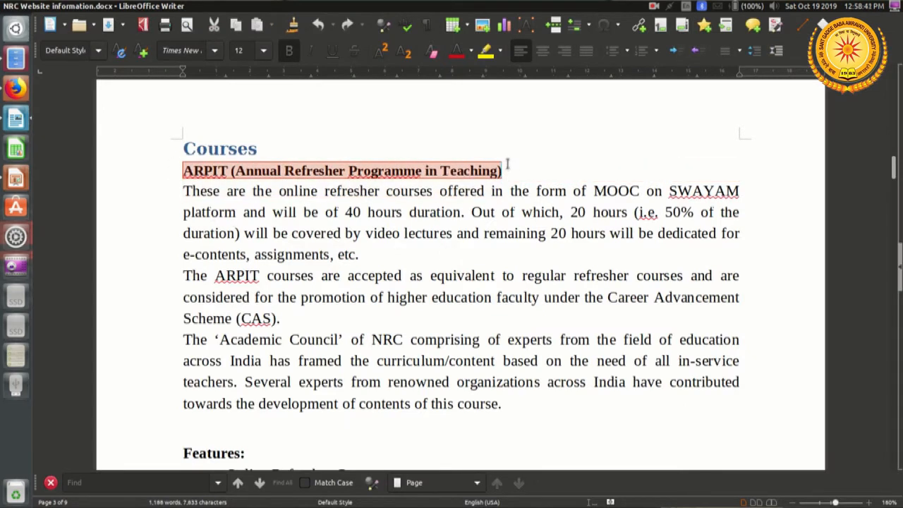
right_click(441, 175)
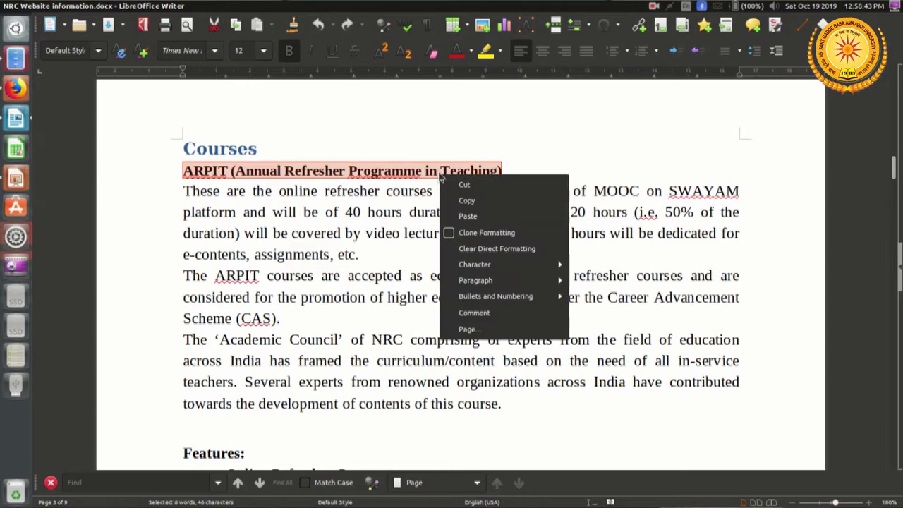
left_click(469, 200)
key("alt+Tab")
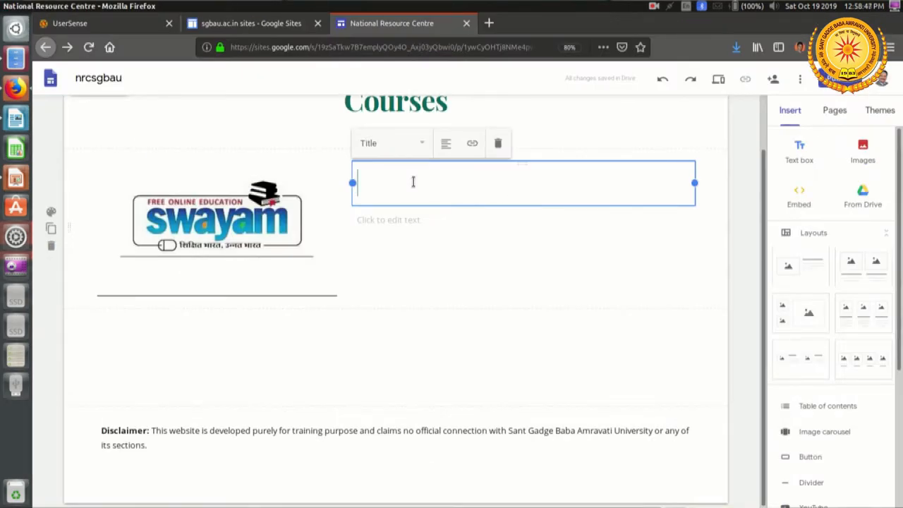
Step: Paste the copied ARPIT title into the upper text box beside the swayam logo and style it as Heading
right_click(413, 182)
left_click(439, 235)
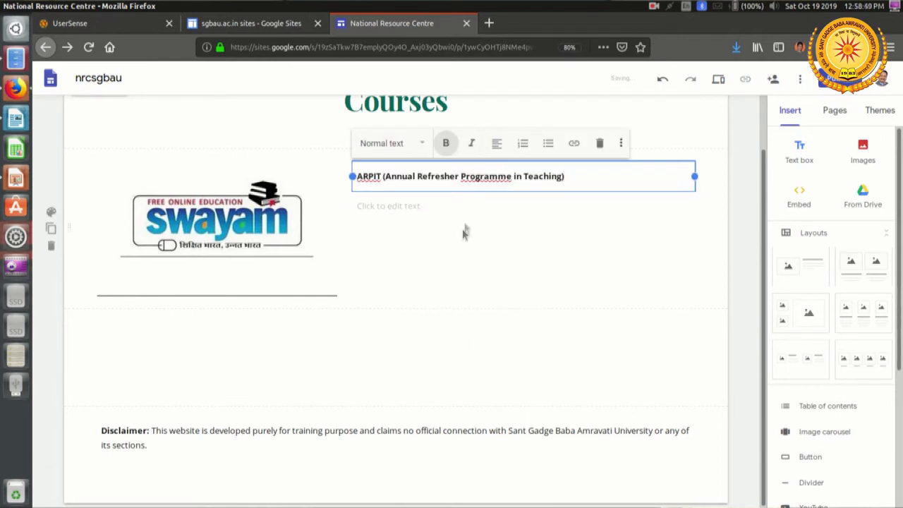
left_click_drag(565, 177, 348, 175)
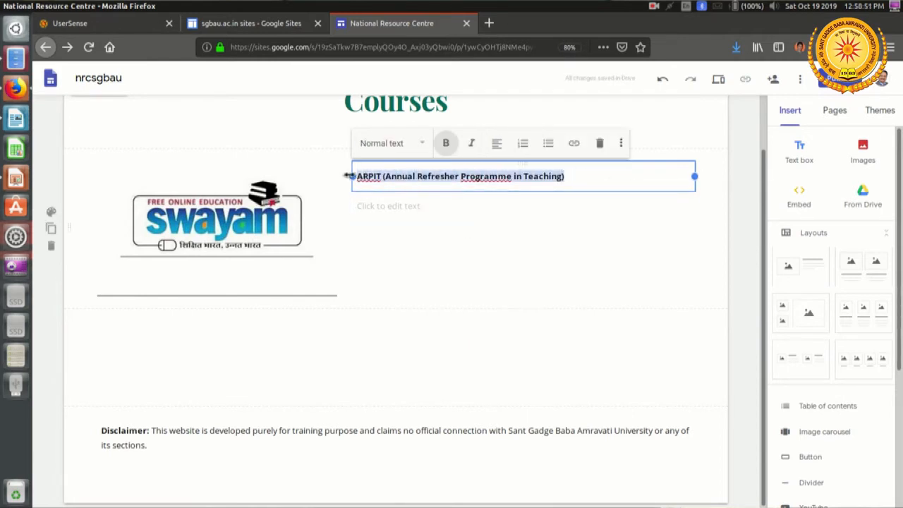
left_click(425, 143)
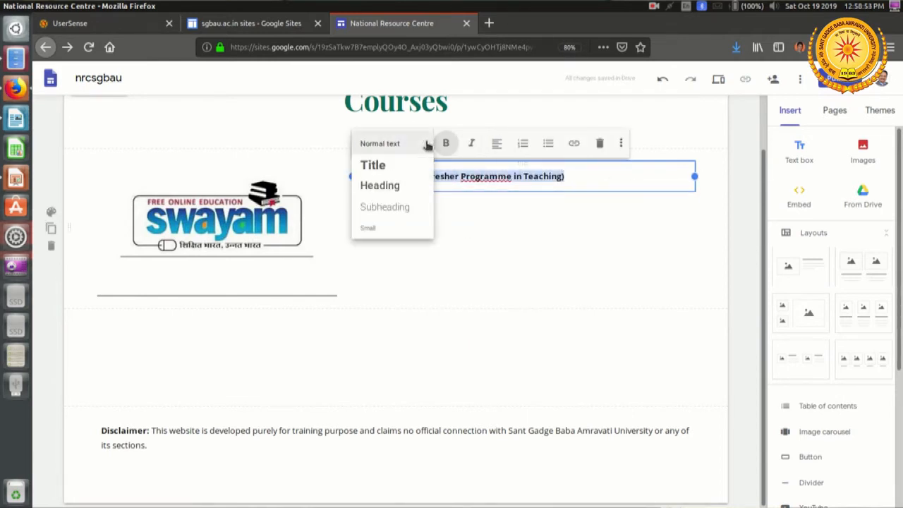
left_click(392, 189)
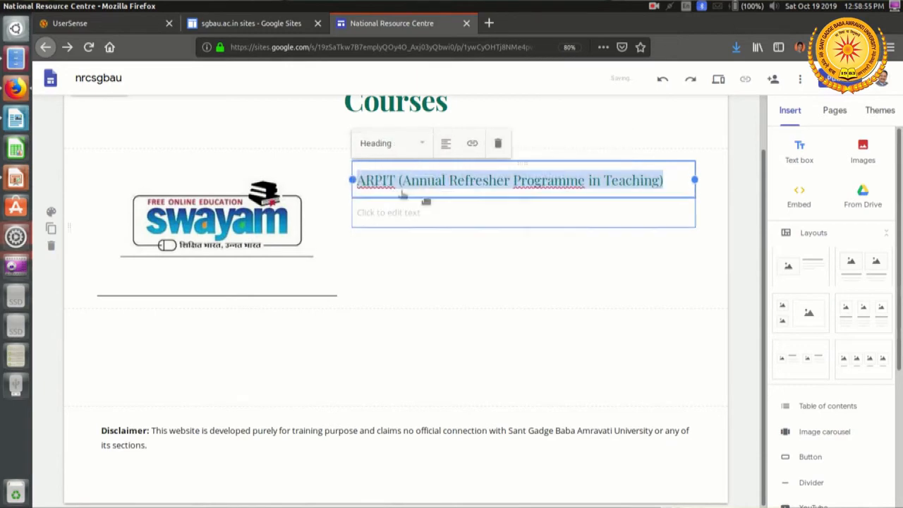
Step: Copy the three ARPIT description paragraphs from the Writer document and paste them into the text box below the ARPIT heading on the Courses page
left_click(446, 215)
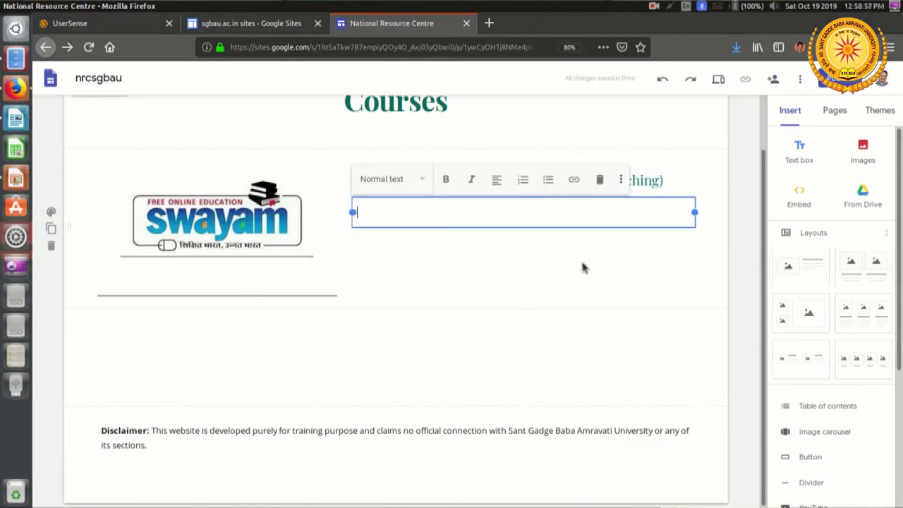
key("alt+Tab")
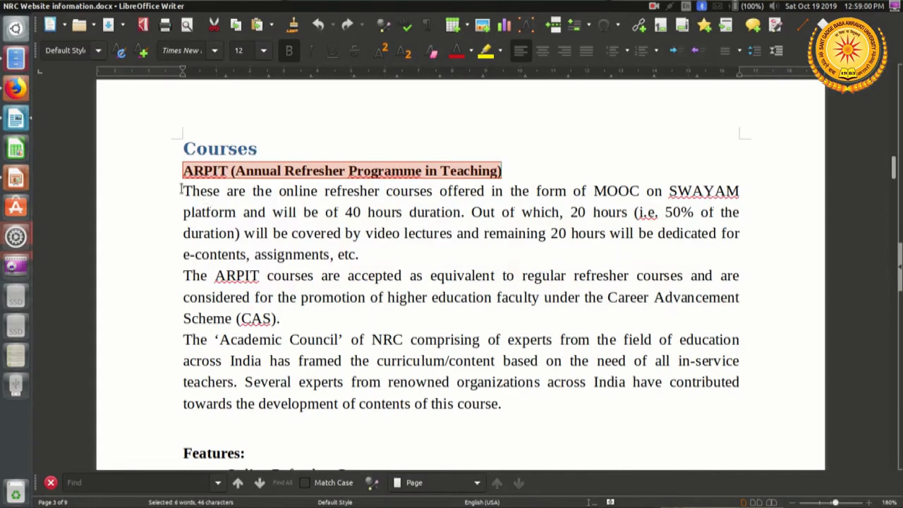
left_click_drag(188, 191, 514, 400)
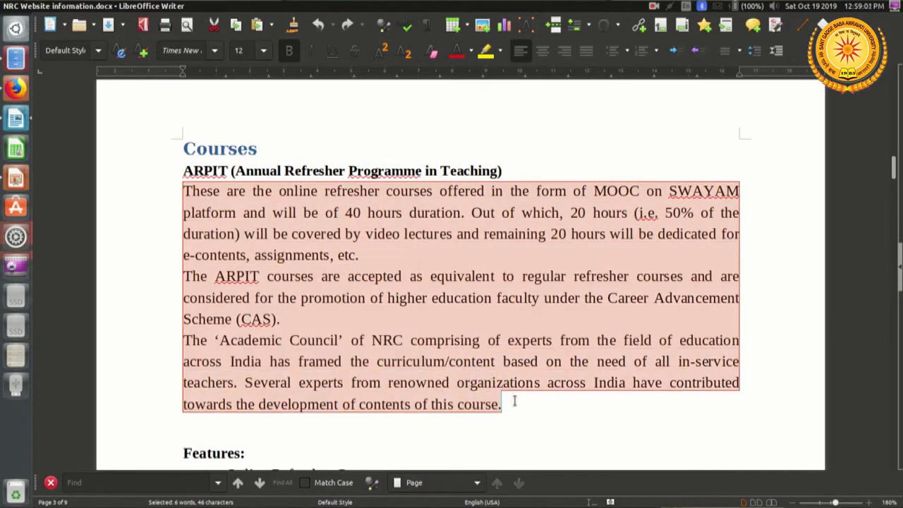
right_click(445, 244)
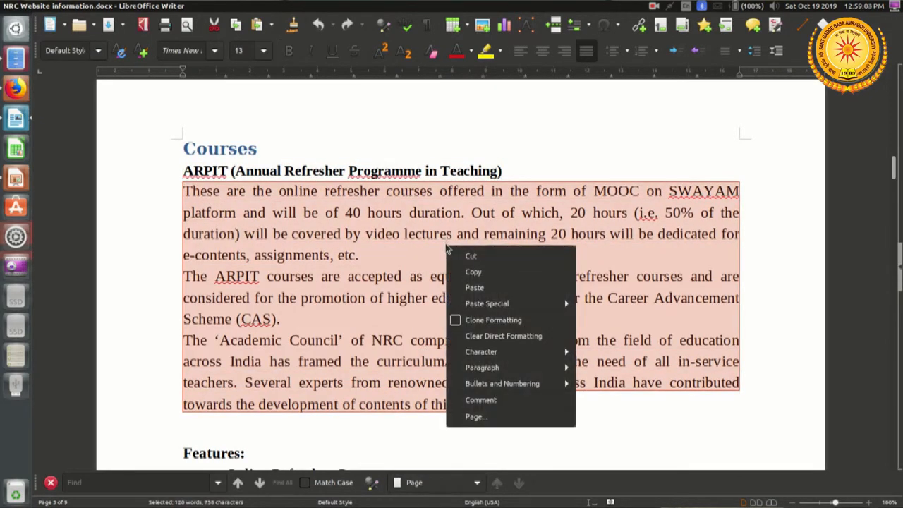
left_click(478, 273)
key("alt+Tab")
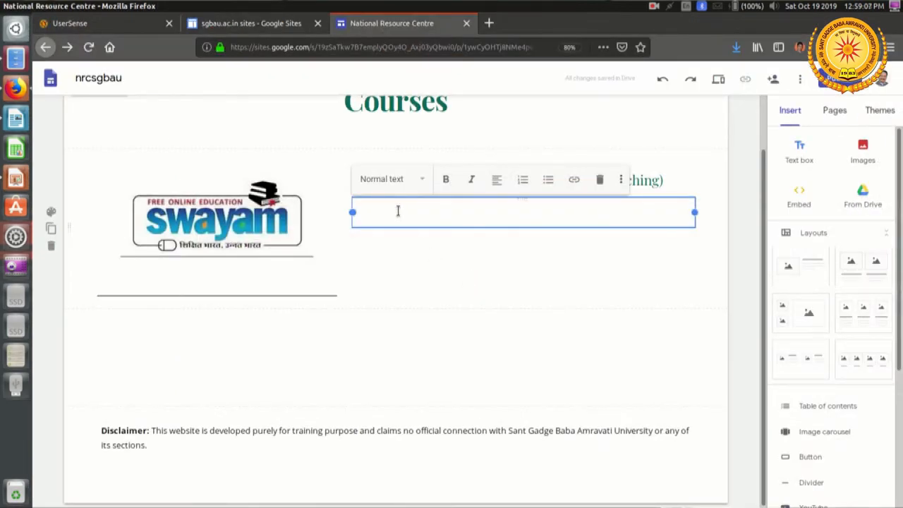
right_click(397, 212)
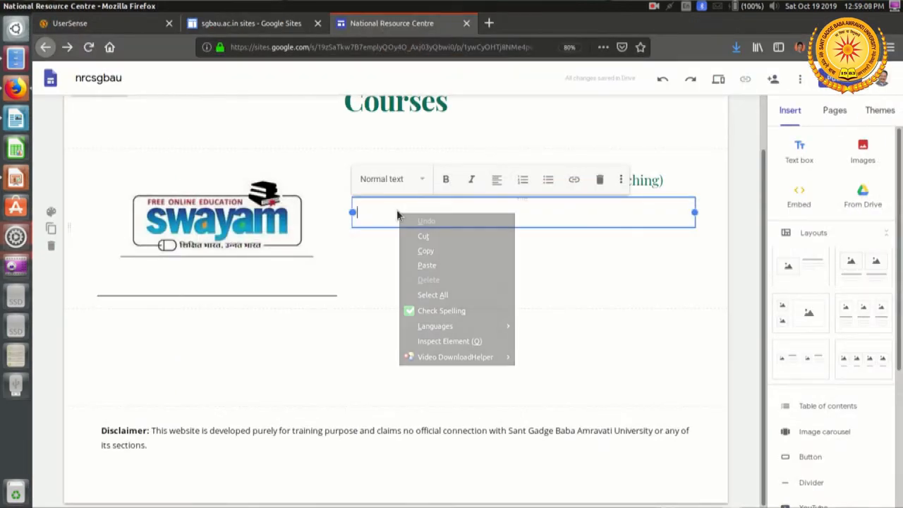
left_click(426, 266)
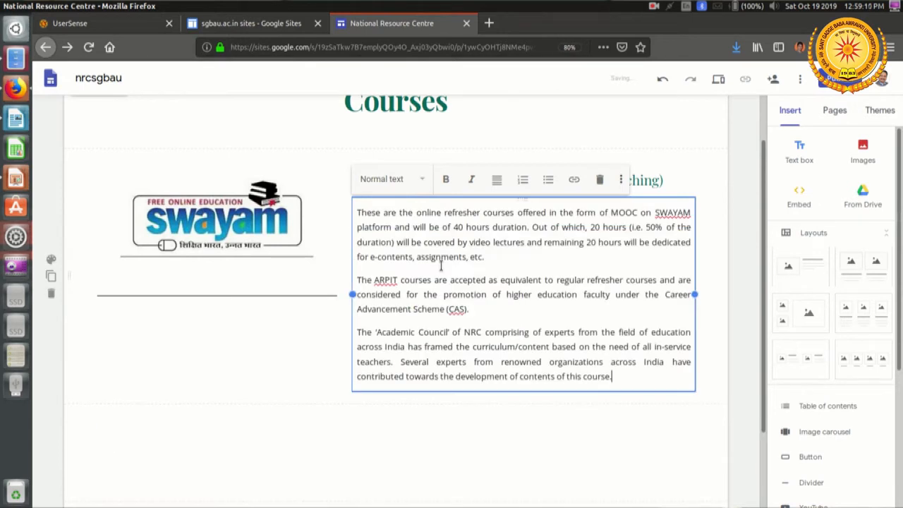
left_click(737, 259)
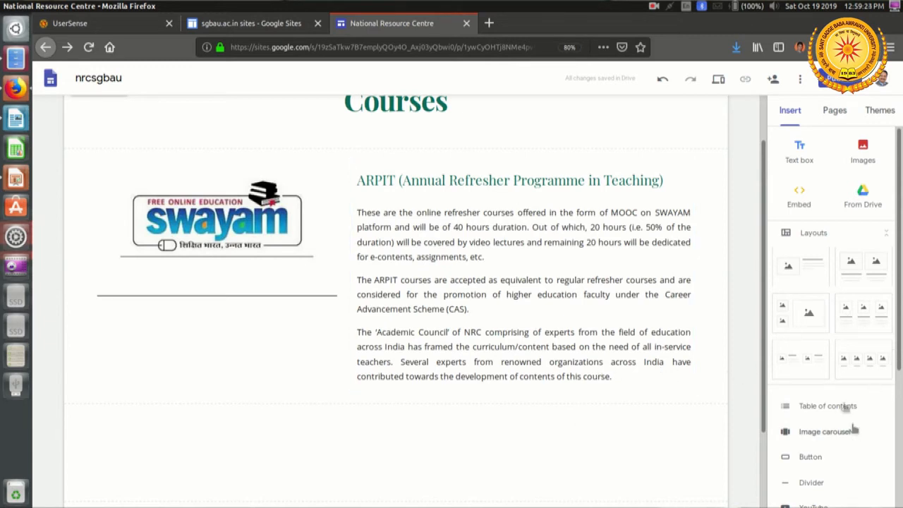
Step: Add a divider below the ARPIT section and an image-beside-text layout under it, with Course Image.PNG uploaded into the placeholder
scroll(825, 275, "down", 3)
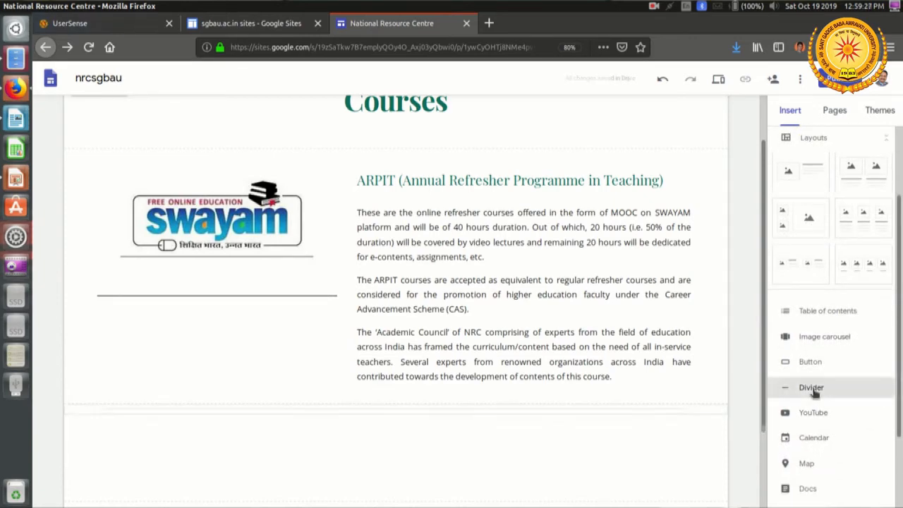
left_click(812, 389)
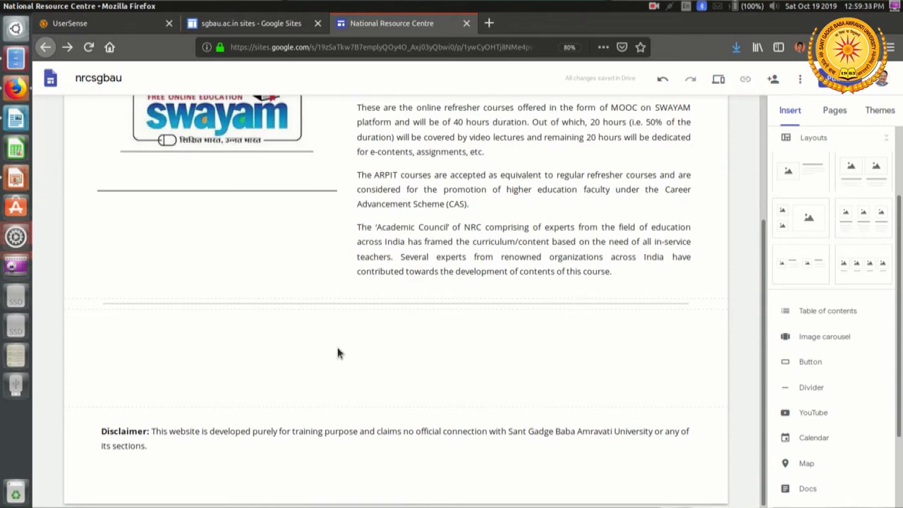
left_click(797, 176)
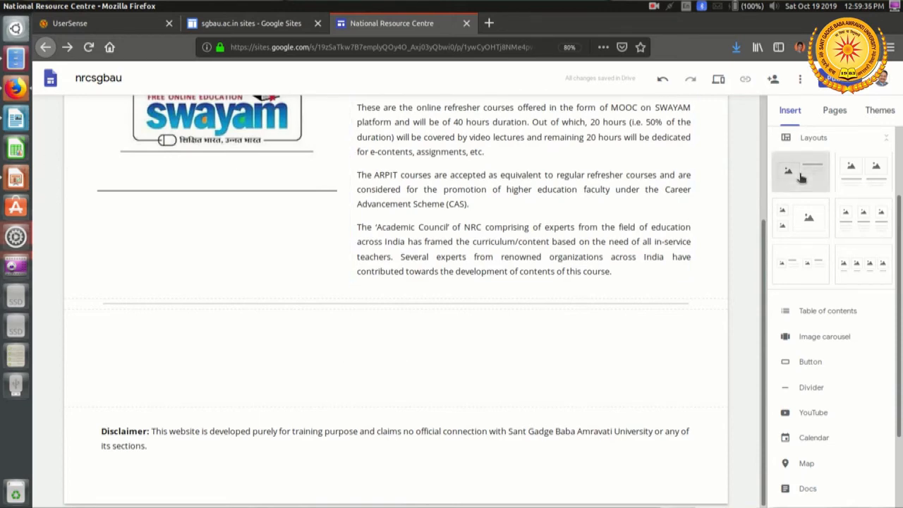
left_click(217, 233)
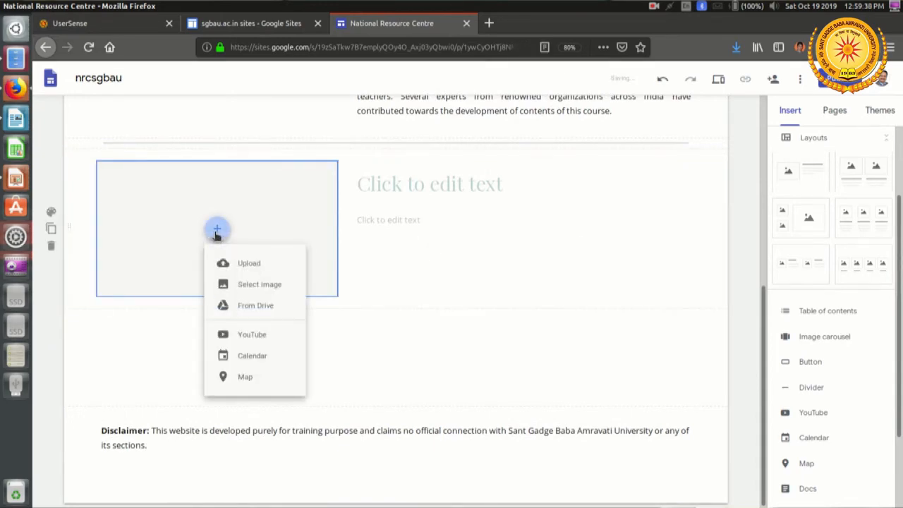
left_click(251, 266)
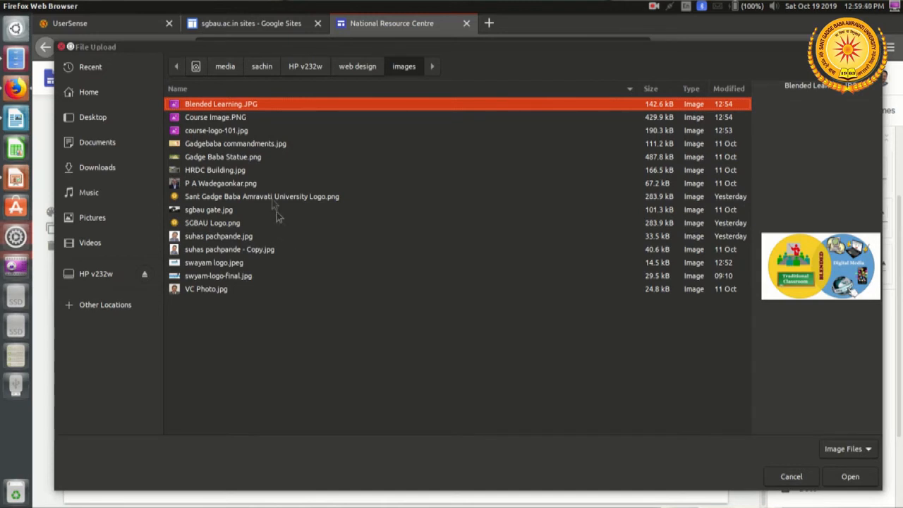
left_click(251, 121)
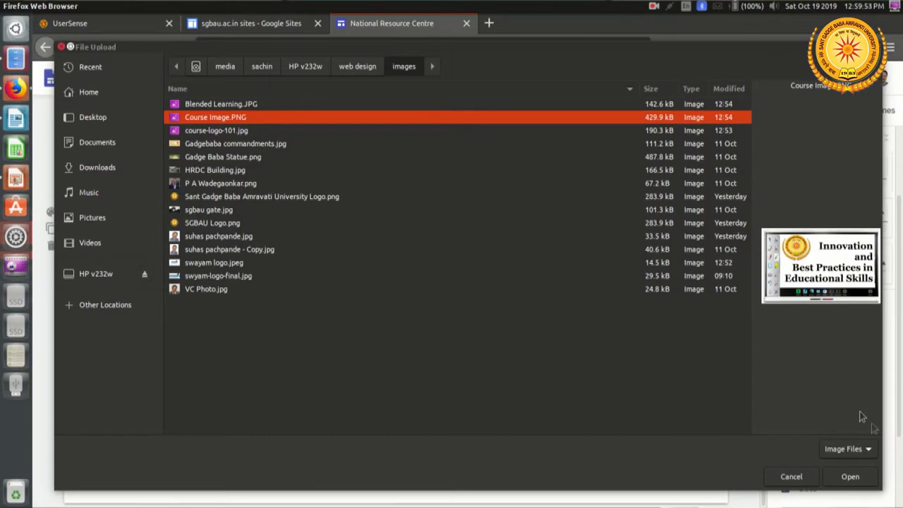
left_click(858, 481)
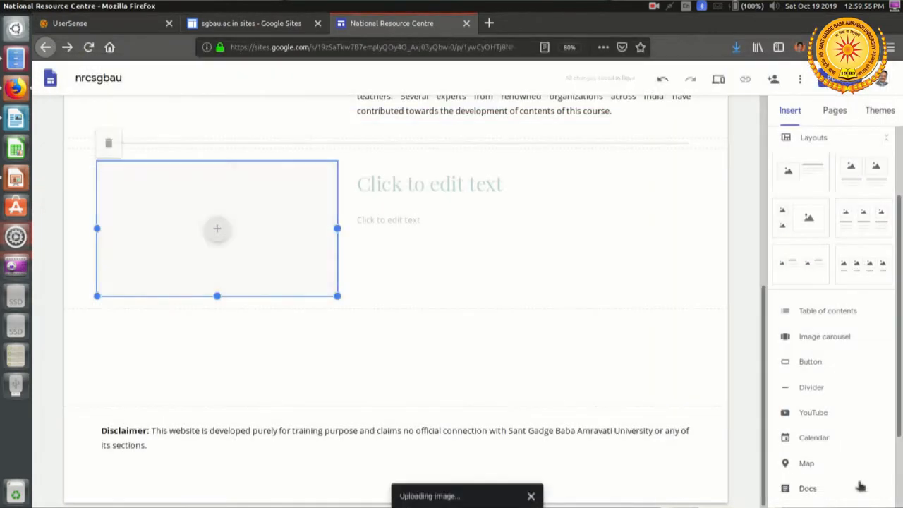
Step: Copy the Features heading with its complete bulleted list from the Courses section of the Writer document and return to the site editor in Firefox
left_click(402, 189)
key("alt+Tab")
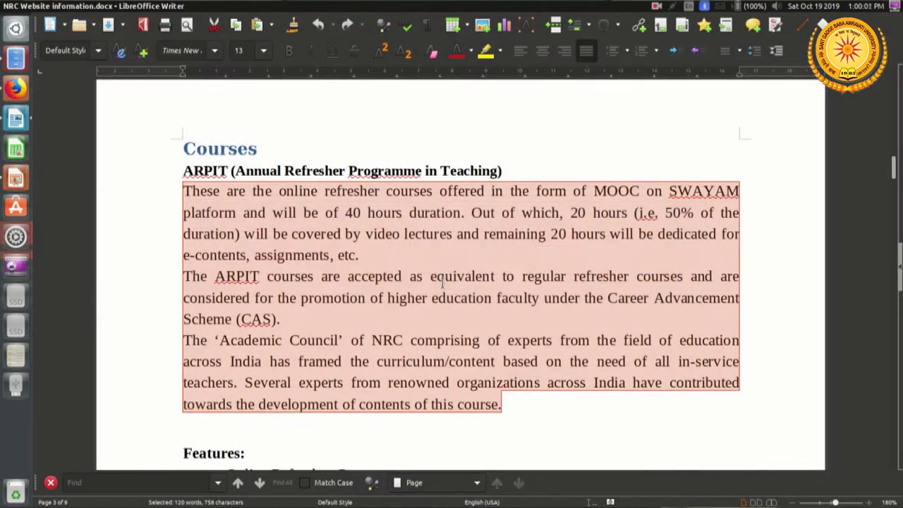
scroll(442, 282, "down", 3)
scroll(442, 282, "up", 1)
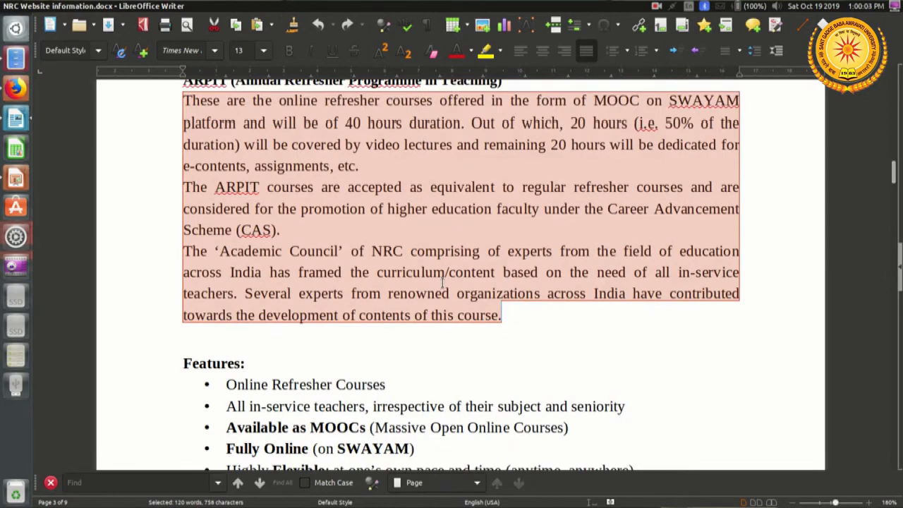
scroll(442, 282, "down", 3)
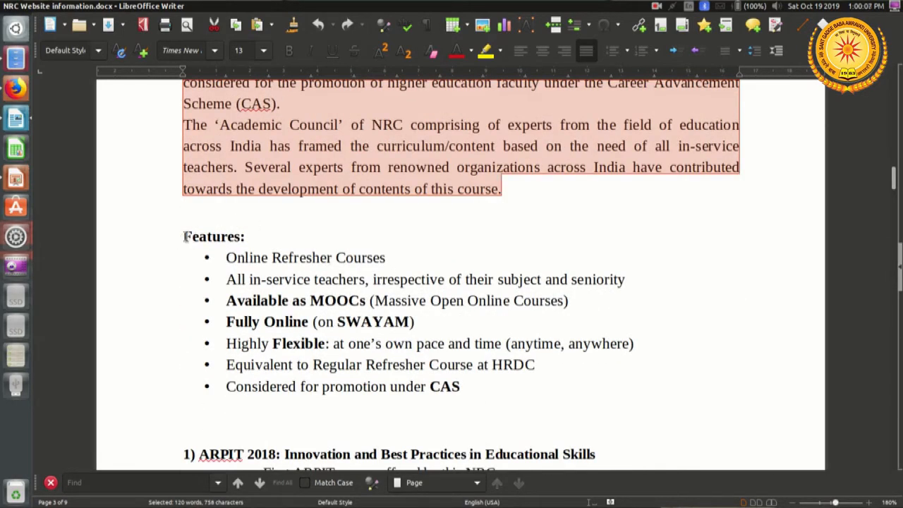
left_click(185, 237)
left_click_drag(187, 237, 490, 386)
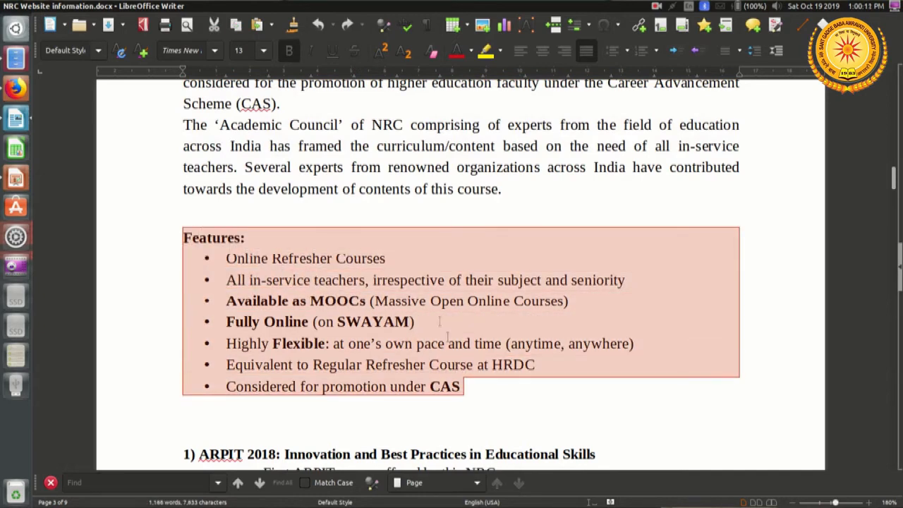
right_click(429, 289)
left_click(457, 313)
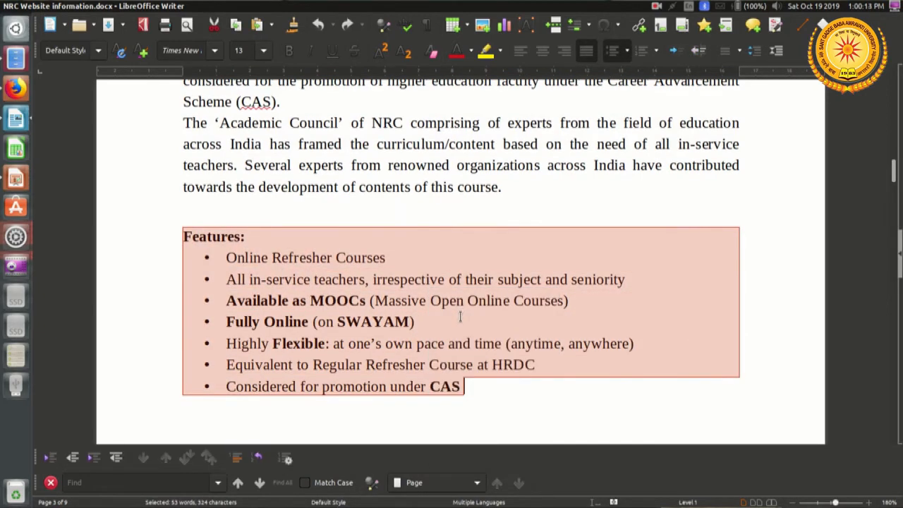
key("alt+Tab")
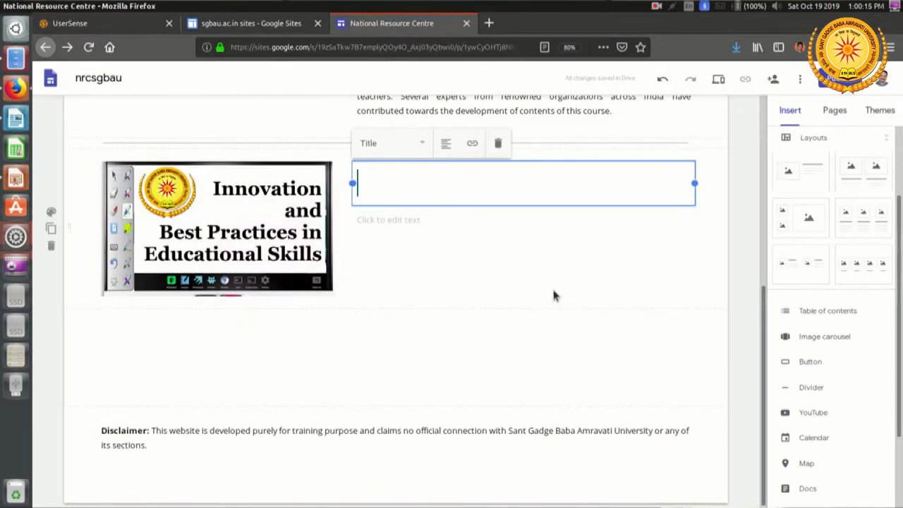
scroll(552, 287, "up", 1)
scroll(552, 296, "up", 3)
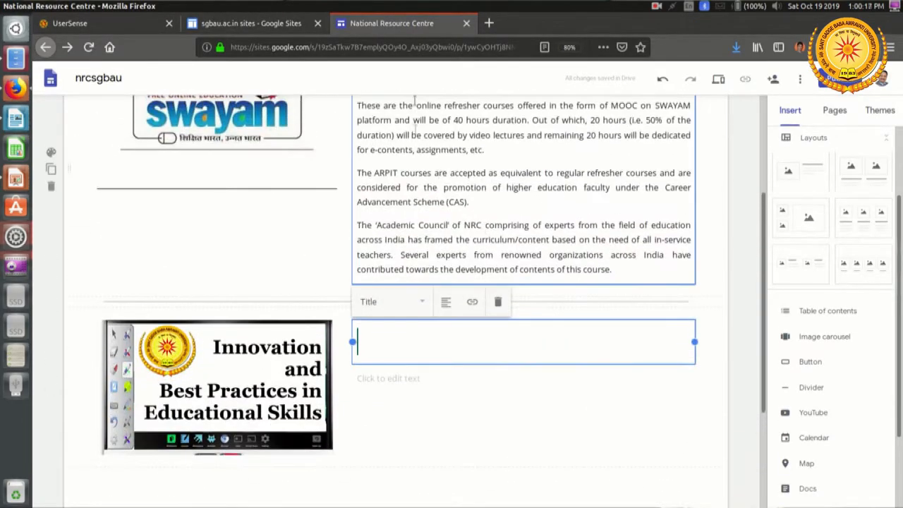
left_click(616, 268)
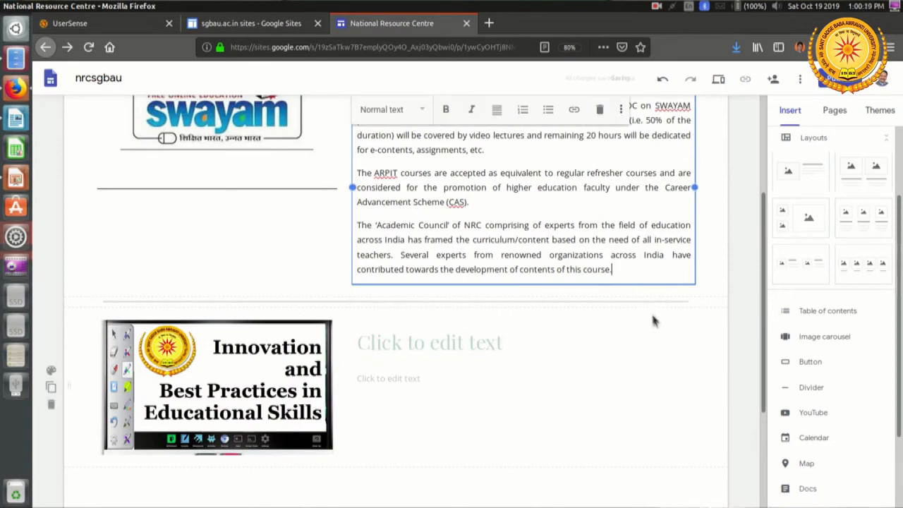
left_click(709, 290)
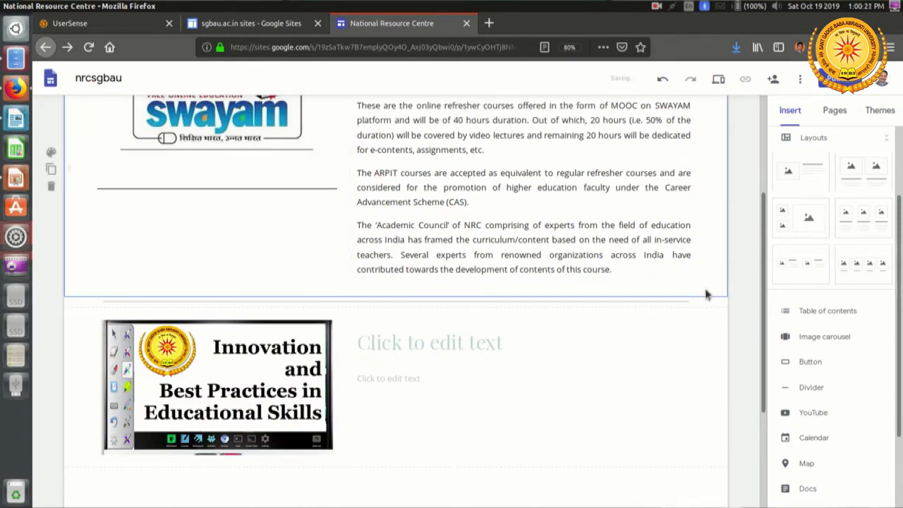
scroll(689, 294, "up", 2)
scroll(634, 310, "down", 1)
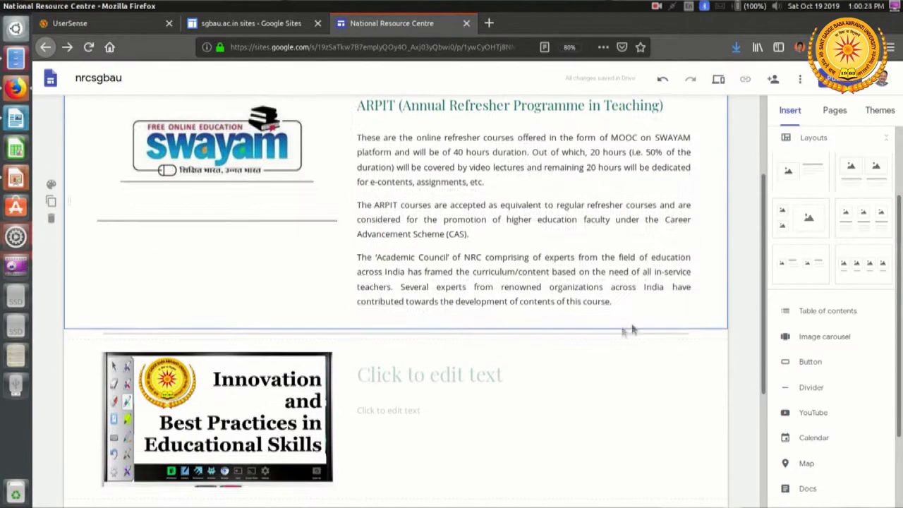
left_click(630, 308)
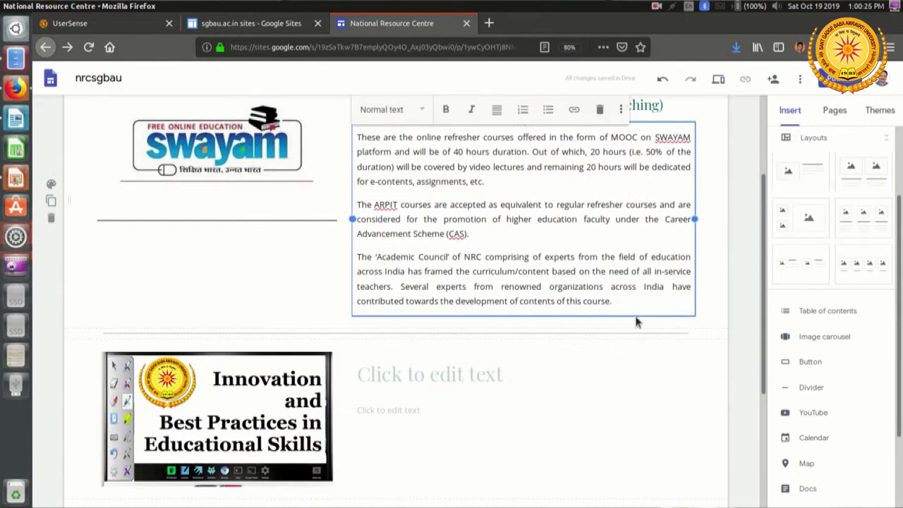
key("Return")
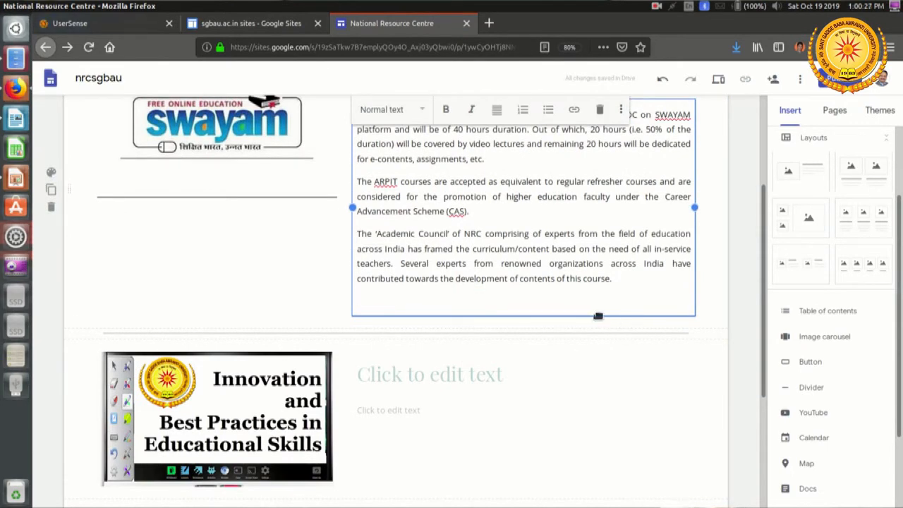
key("BackSpace")
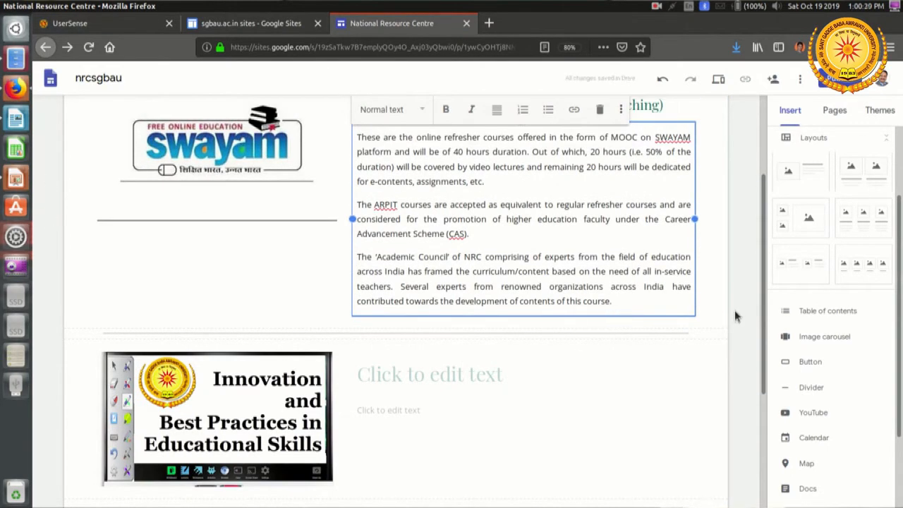
scroll(733, 314, "down", 1)
left_click(712, 267)
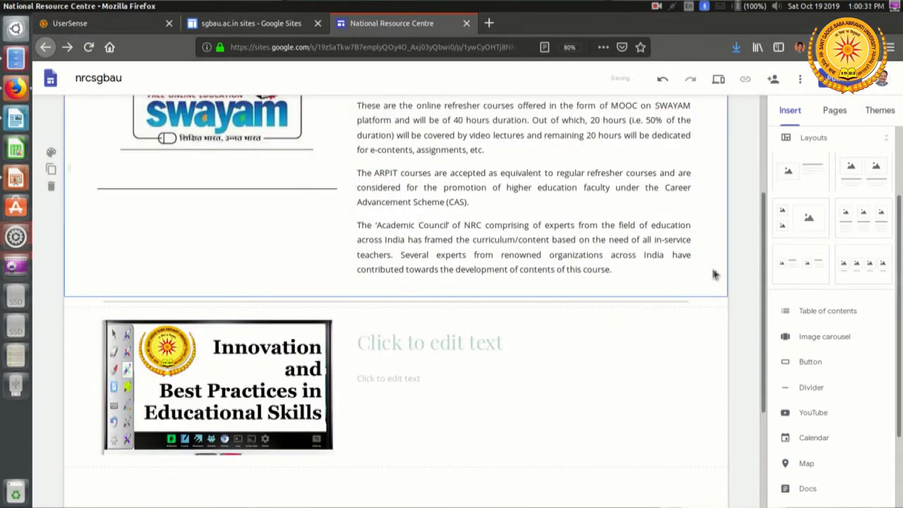
Step: Add a text box to the Courses page and move it directly below the ARPIT description paragraphs
scroll(811, 179, "up", 3)
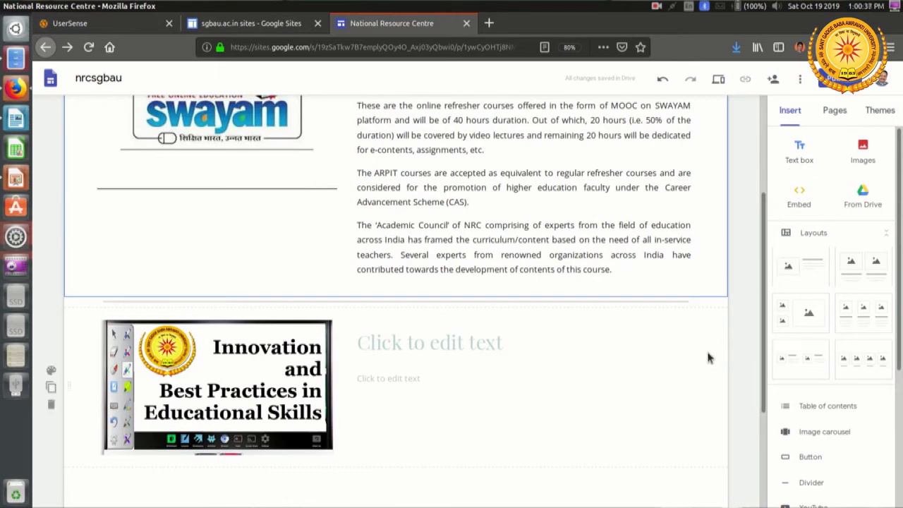
left_click(801, 151)
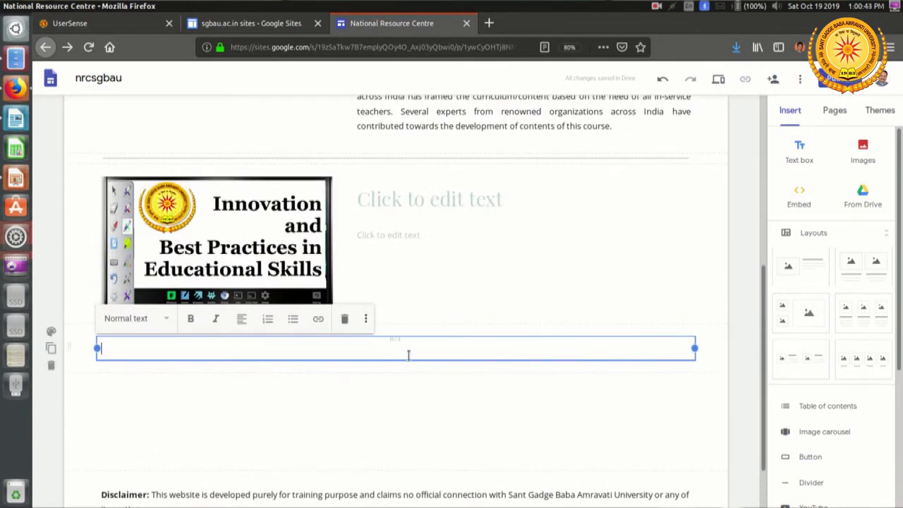
scroll(476, 332, "up", 2)
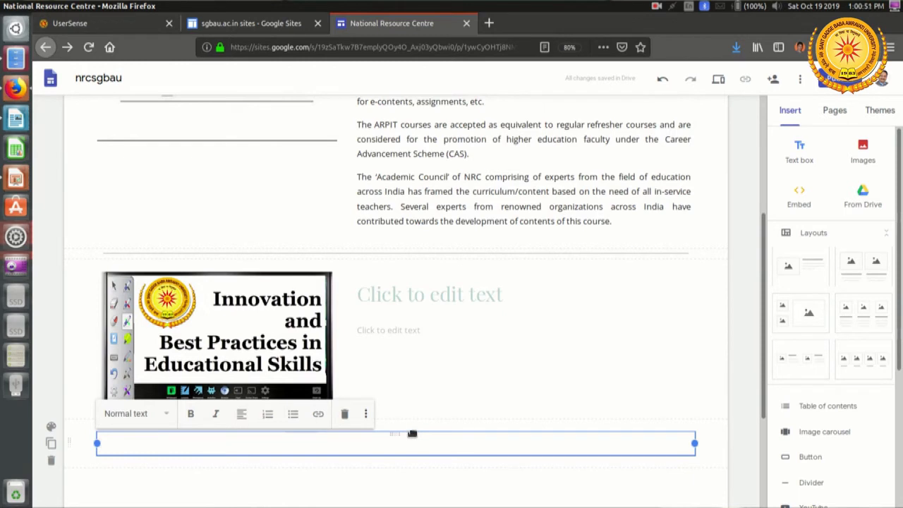
left_click_drag(411, 433, 426, 241)
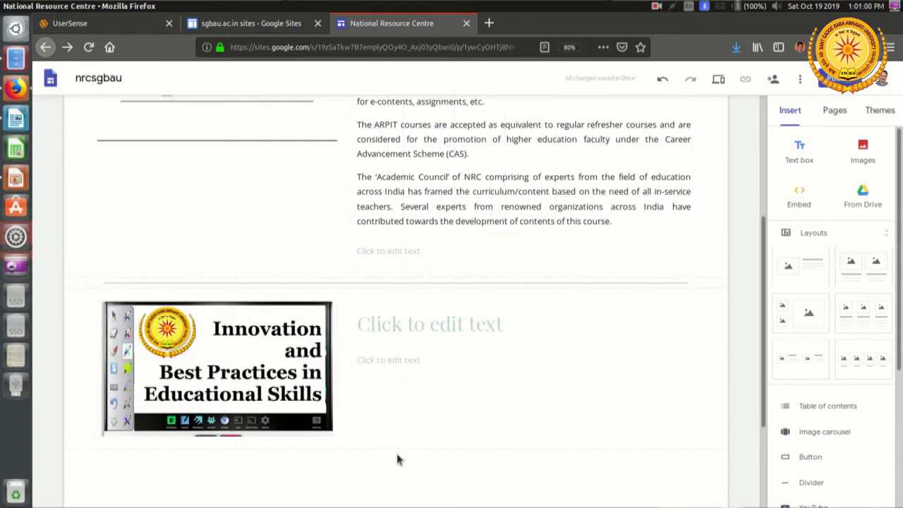
Step: Paste the copied Features heading and bulleted list into the empty text box under the ARPIT description
scroll(412, 246, "down", 1)
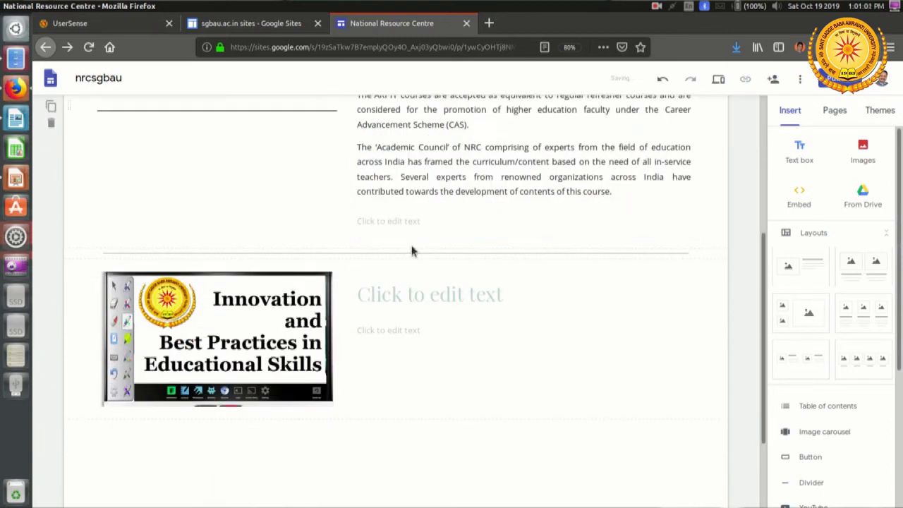
left_click(404, 222)
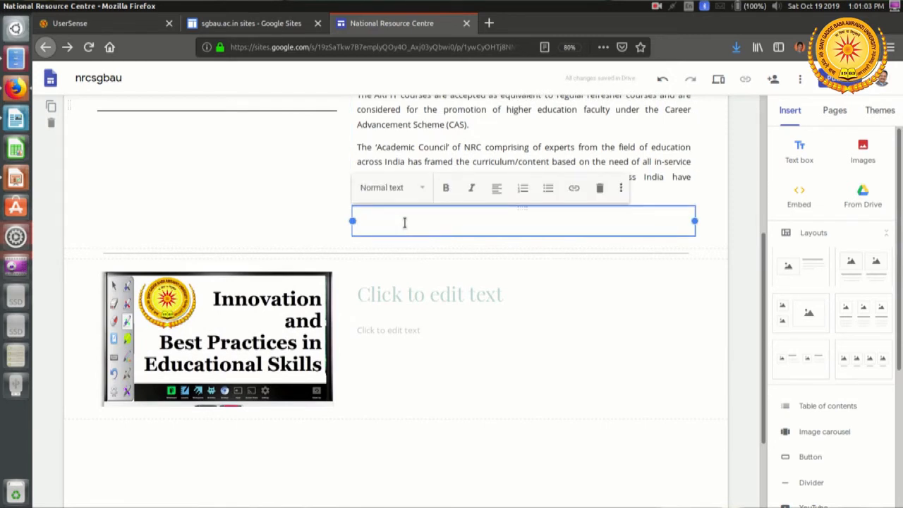
right_click(405, 223)
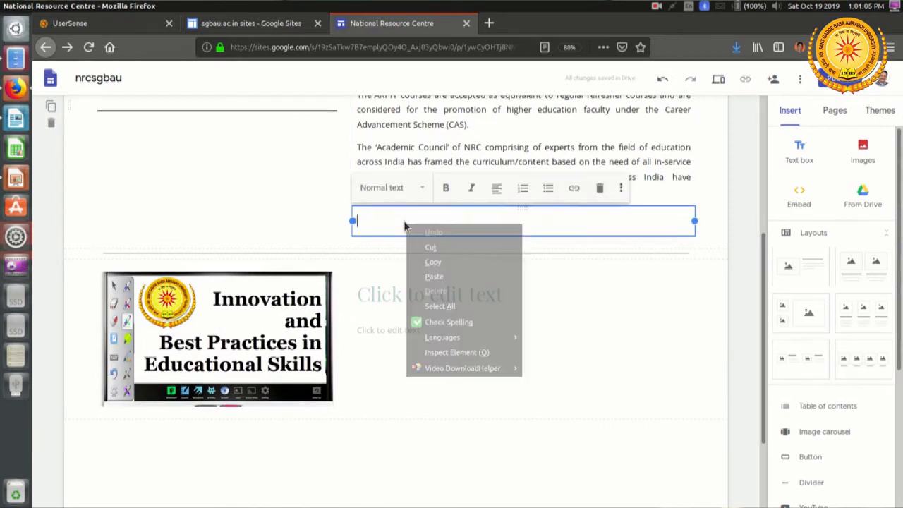
left_click(434, 277)
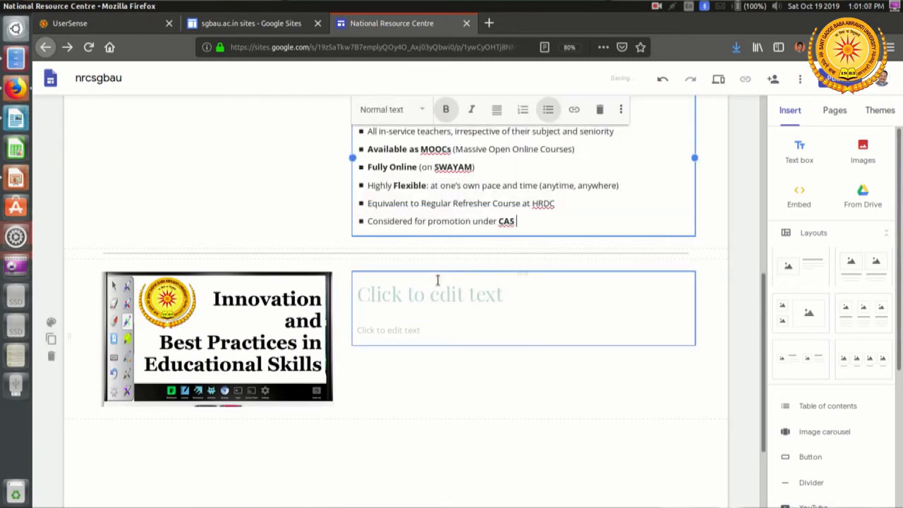
Step: Style the "Features:" line above the bulleted list as Heading
scroll(475, 268, "up", 2)
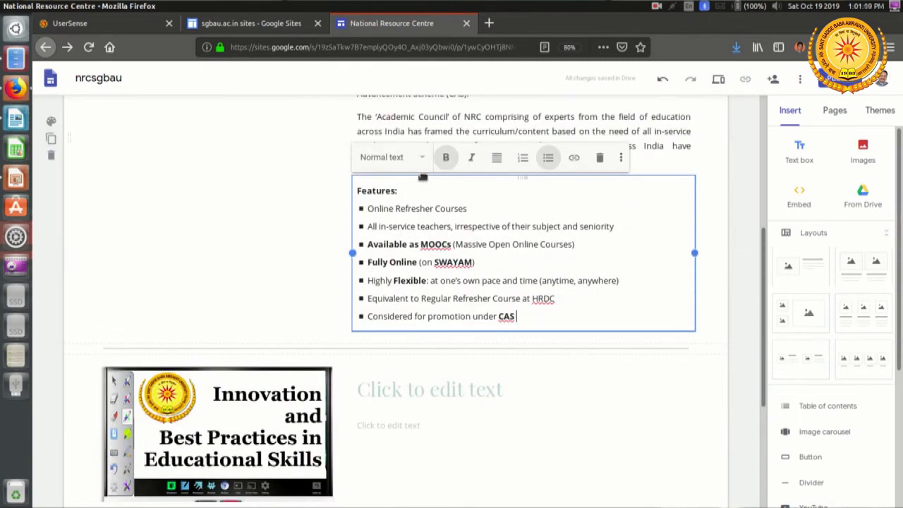
left_click_drag(410, 185, 346, 191)
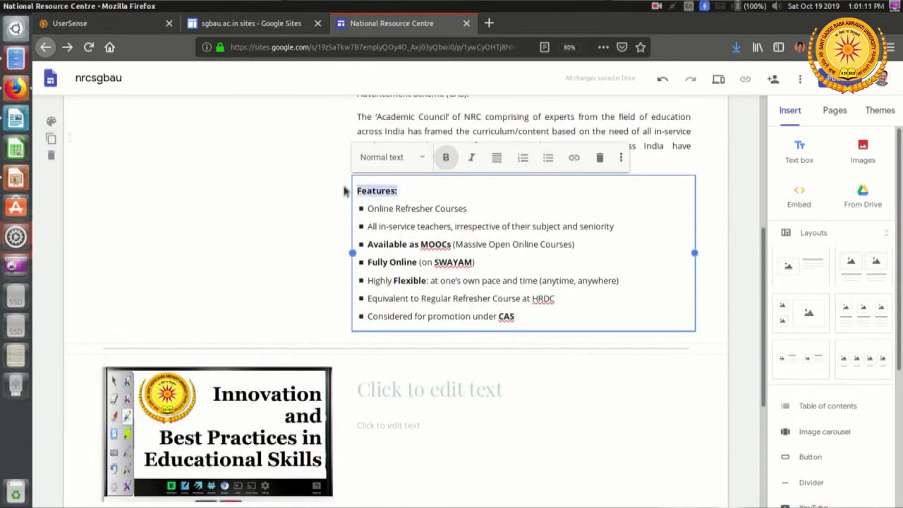
left_click(400, 158)
left_click(395, 200)
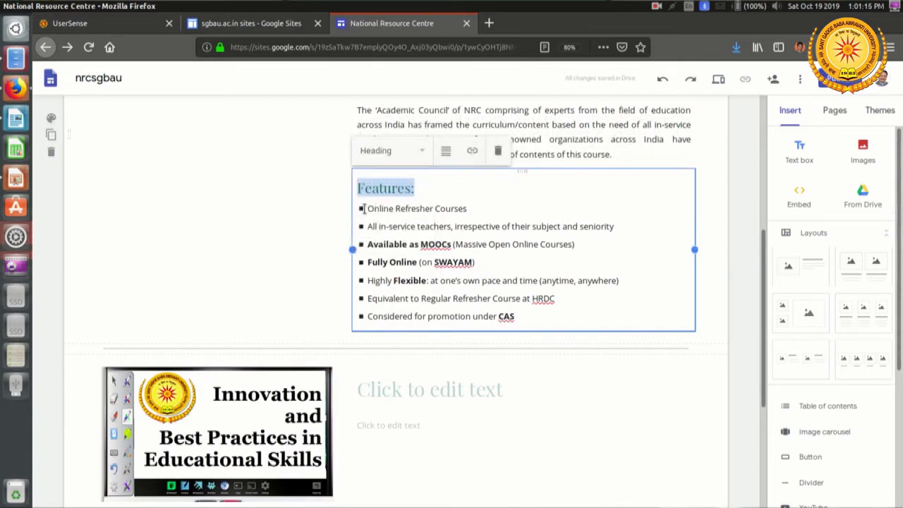
triple_click(386, 211)
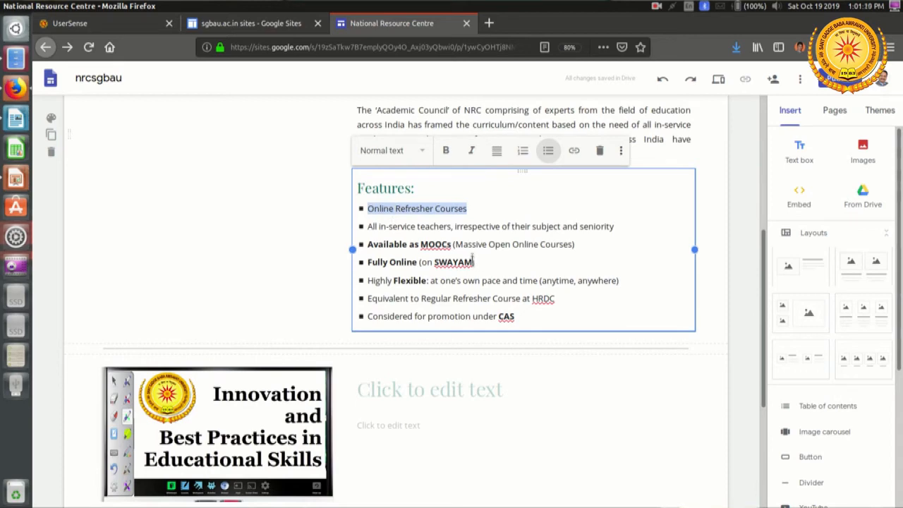
Step: Copy the title "ARPIT 2018: Innovation and Best Practices in Educational Skills" from the Writer document for the title box beside the course image
scroll(455, 261, "down", 4)
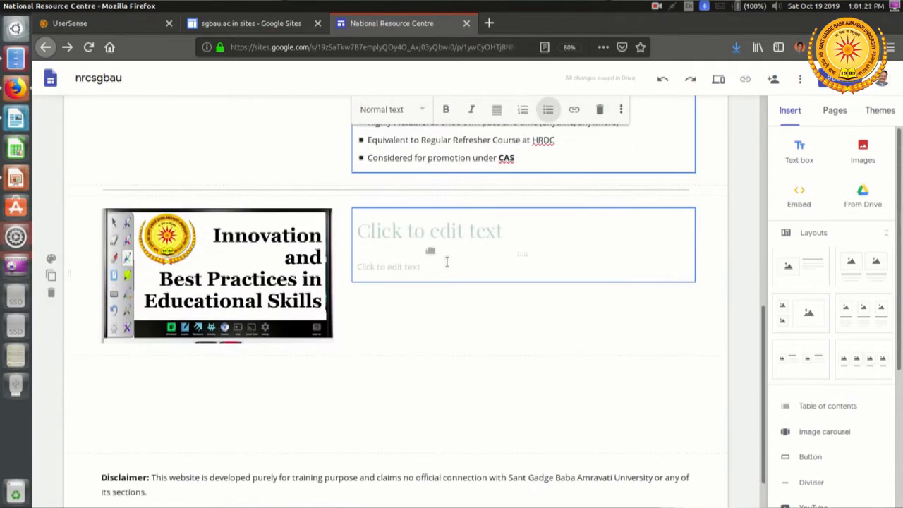
left_click(418, 234)
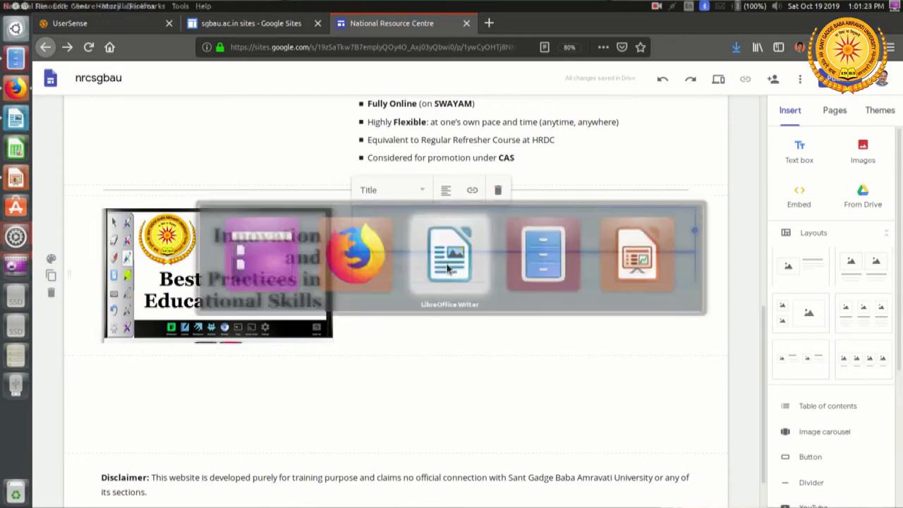
key("alt+Tab")
scroll(446, 267, "down", 8)
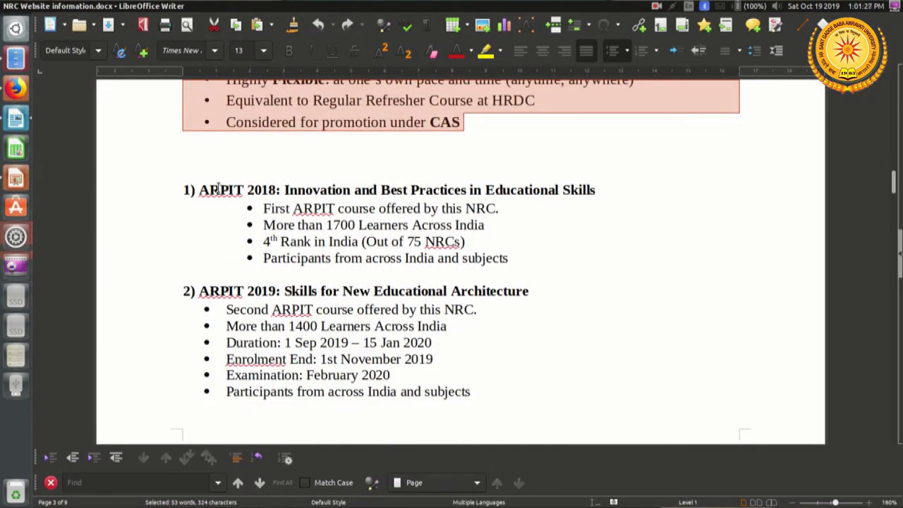
left_click_drag(200, 190, 592, 191)
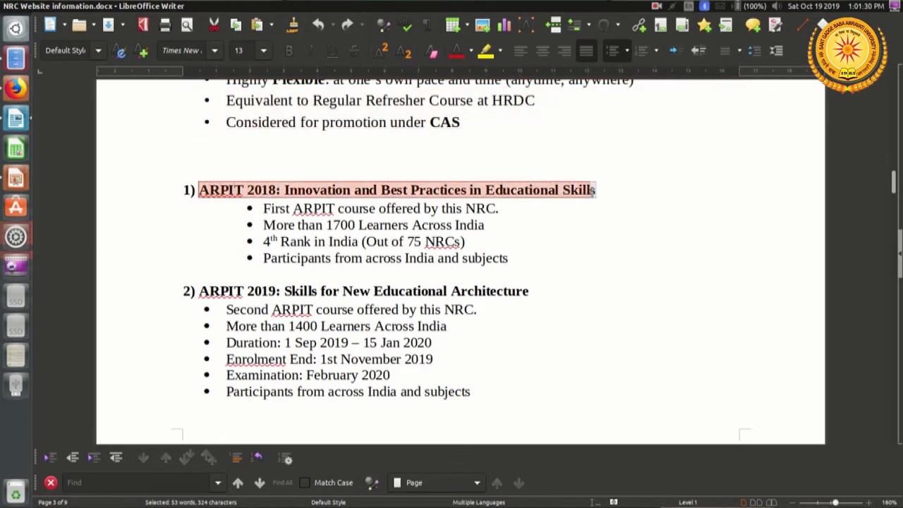
right_click(547, 188)
left_click(574, 215)
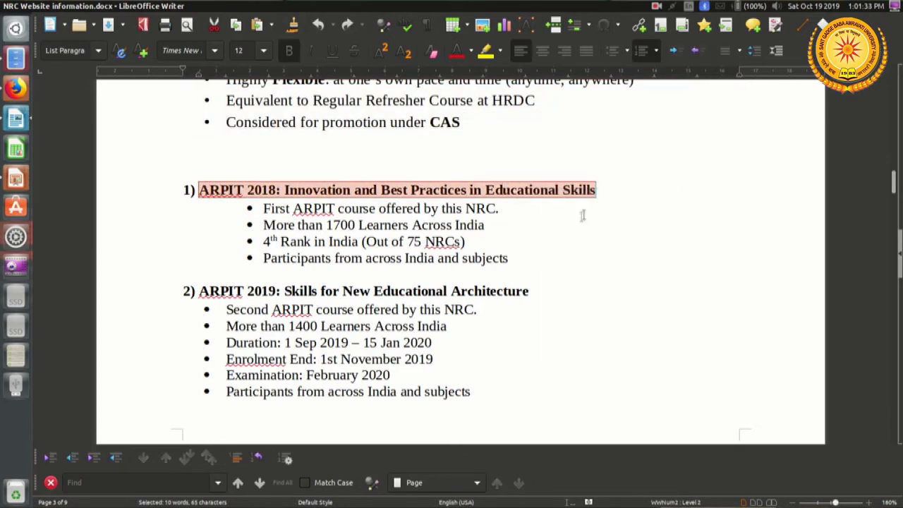
key("alt+Tab")
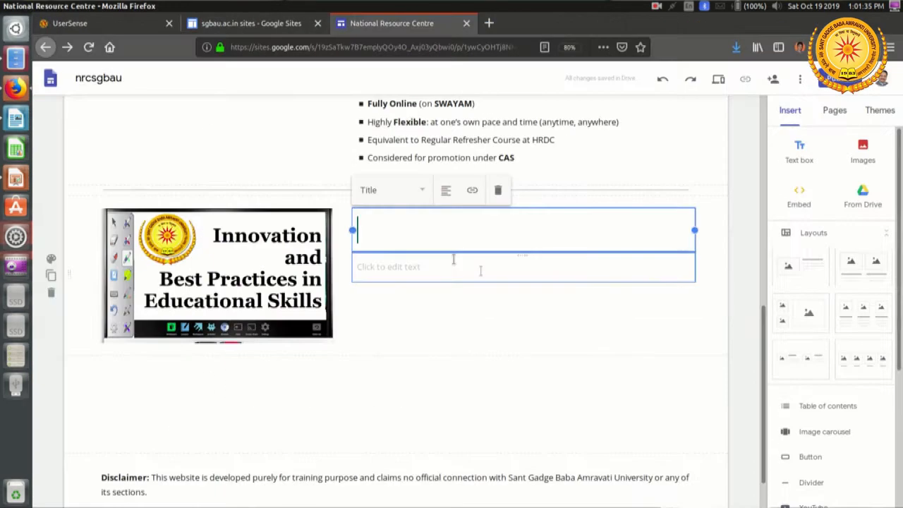
Step: Paste the ARPIT 2018 course title into the title box beside the course image and style it as Heading
right_click(424, 229)
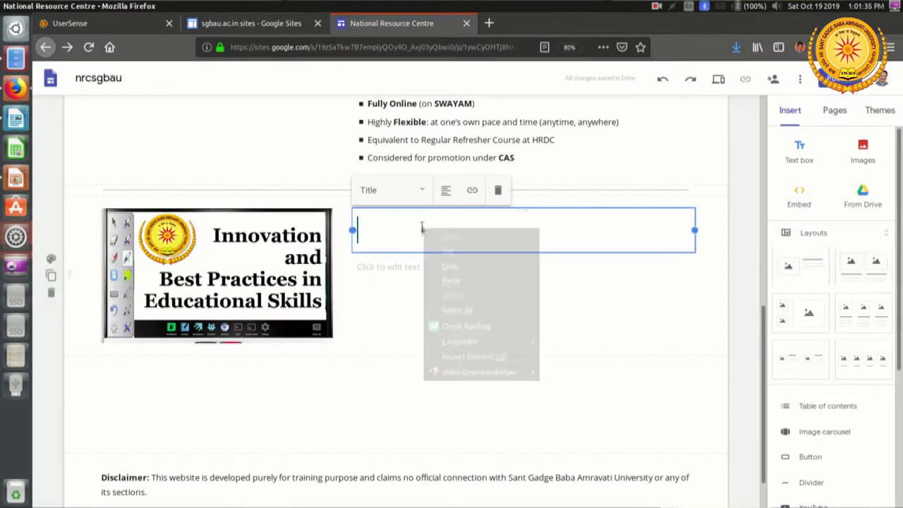
left_click(480, 282)
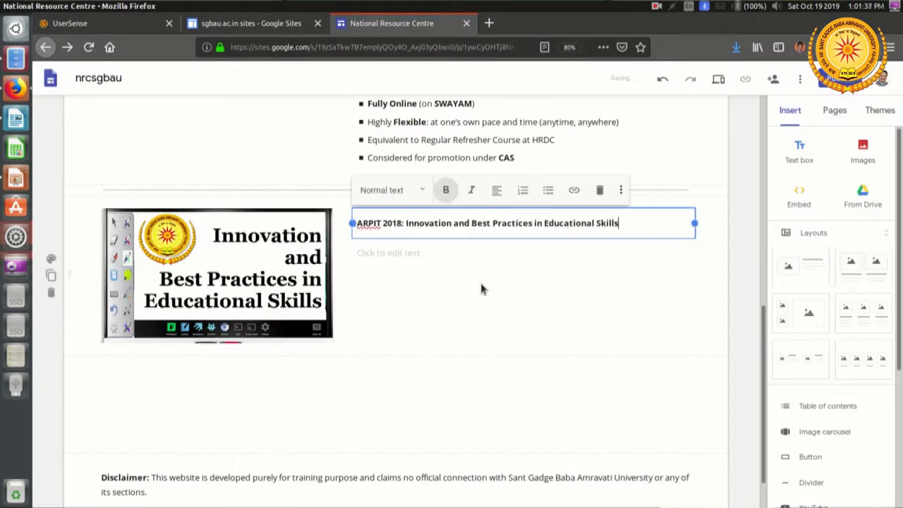
left_click_drag(630, 220, 346, 222)
left_click(413, 198)
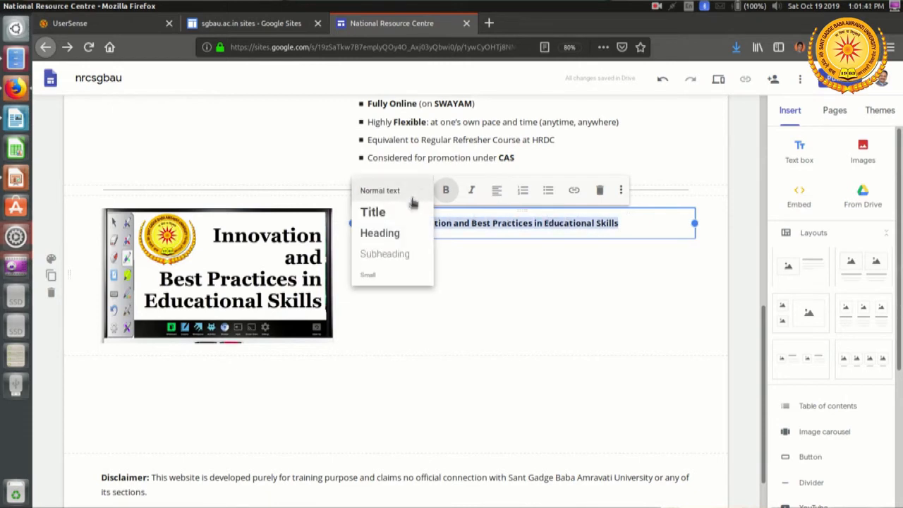
left_click(397, 235)
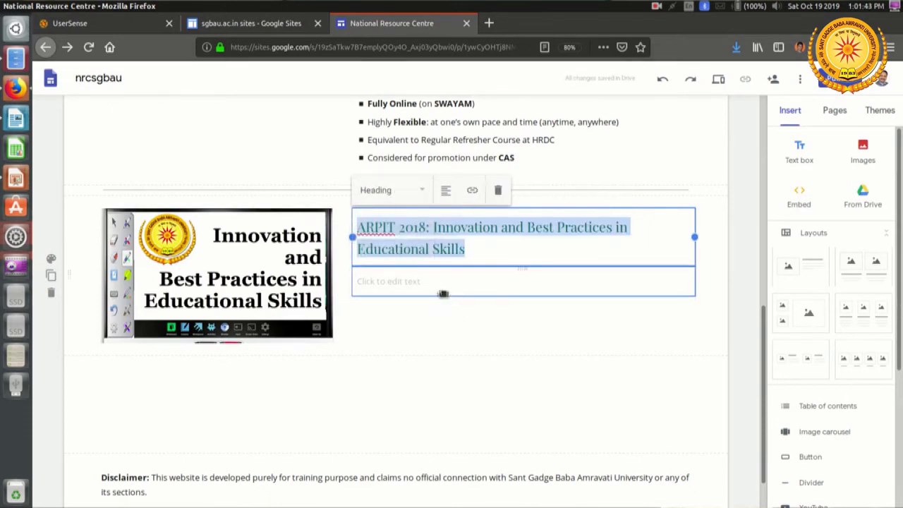
Step: Copy the four ARPIT 2018 bullet points from the Writer document and paste them into the text box below the ARPIT 2018 heading
left_click(429, 282)
key("alt+Tab")
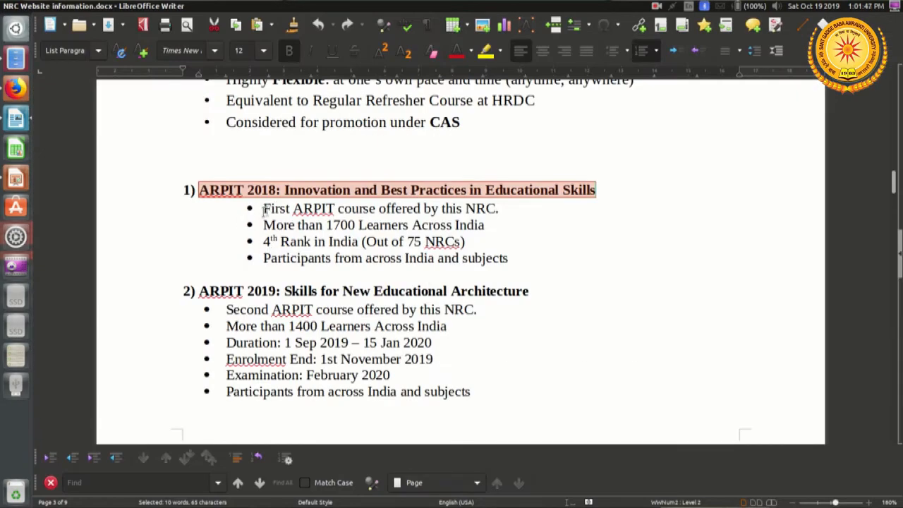
left_click(267, 208)
left_click_drag(267, 209, 511, 258)
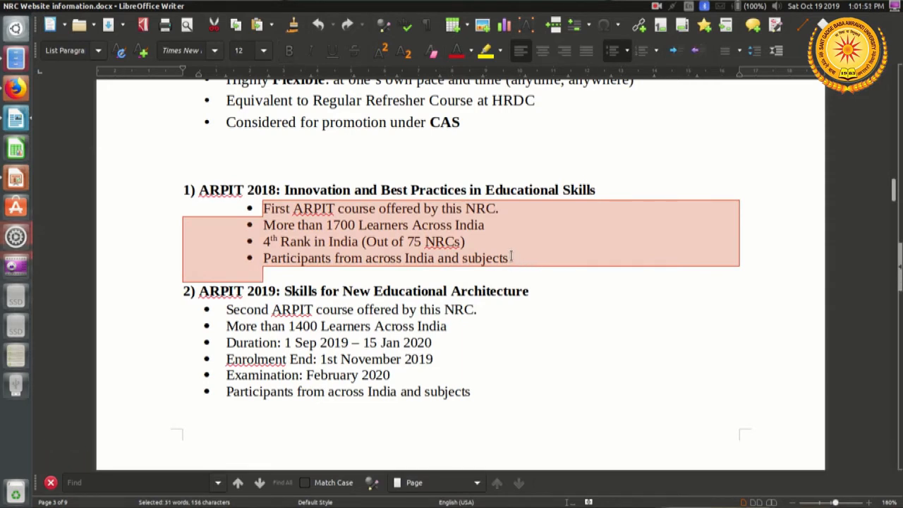
left_click(511, 258)
left_click_drag(270, 209, 421, 241)
left_click_drag(263, 209, 510, 259)
right_click(445, 240)
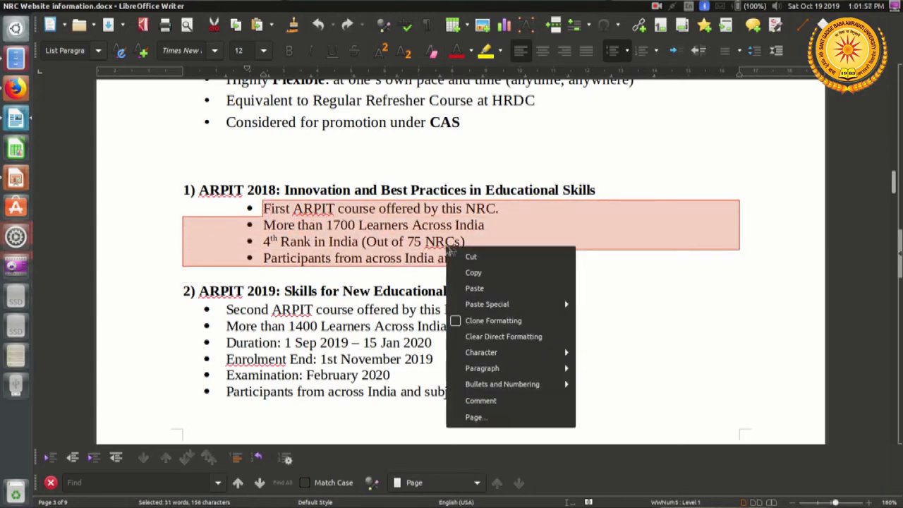
left_click(476, 271)
key("alt+Tab")
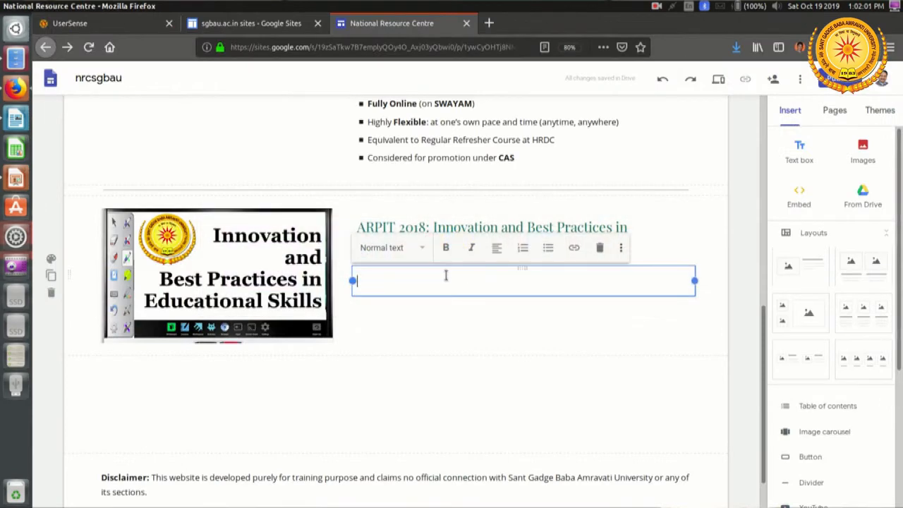
right_click(445, 275)
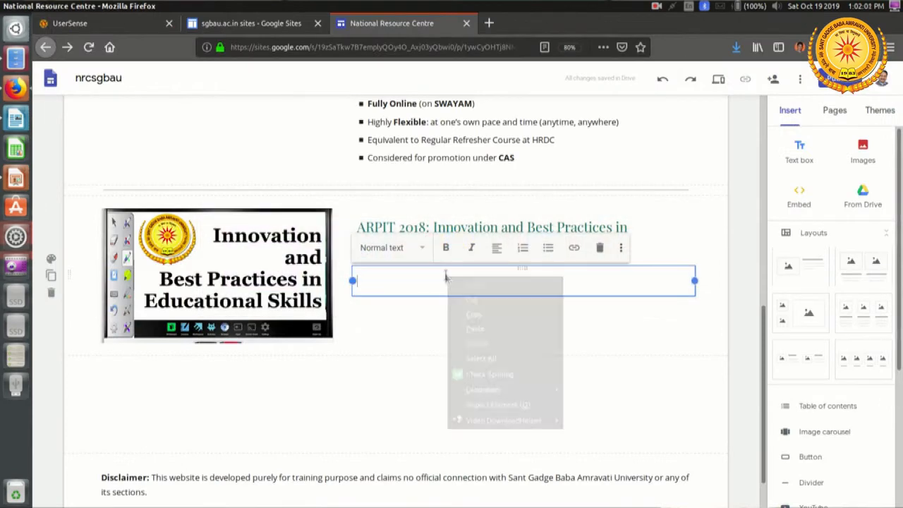
left_click(497, 331)
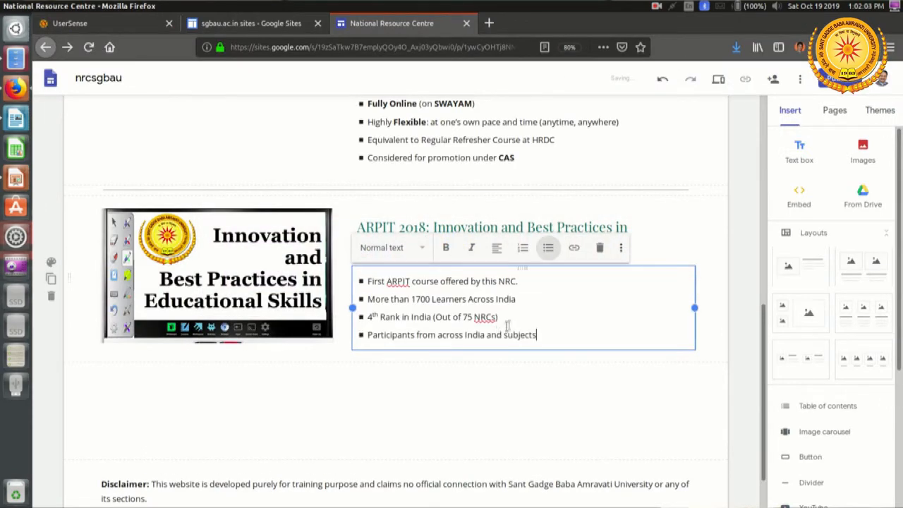
Step: Add a divider below the ARPIT 2018 section and an image-beside-text layout under it
scroll(583, 314, "down", 2)
left_click(490, 333)
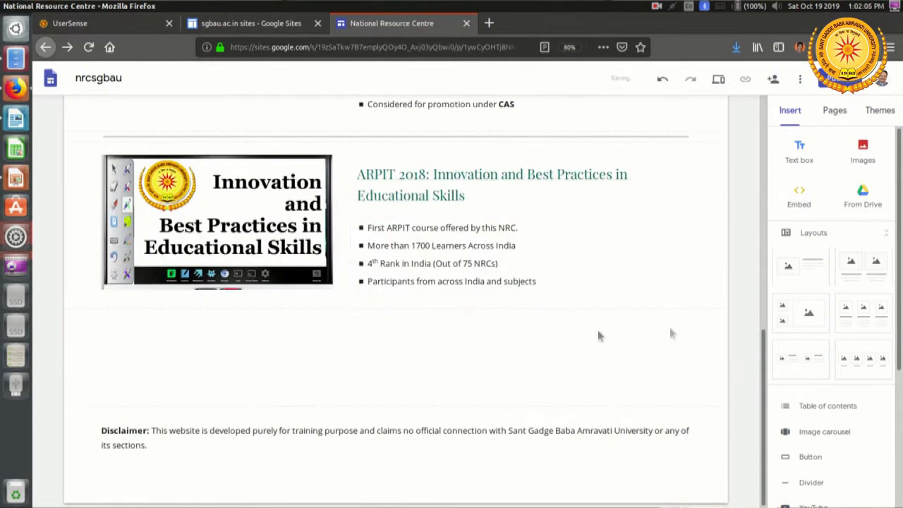
left_click(811, 482)
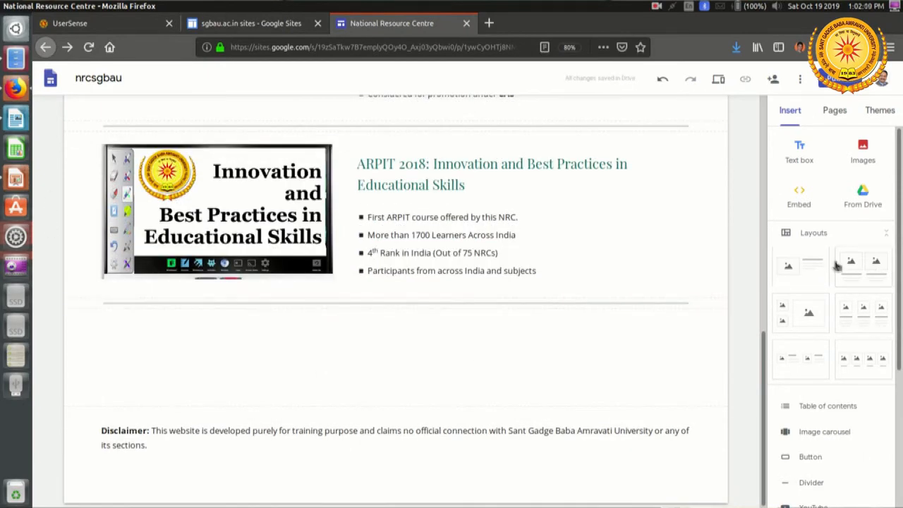
left_click(801, 268)
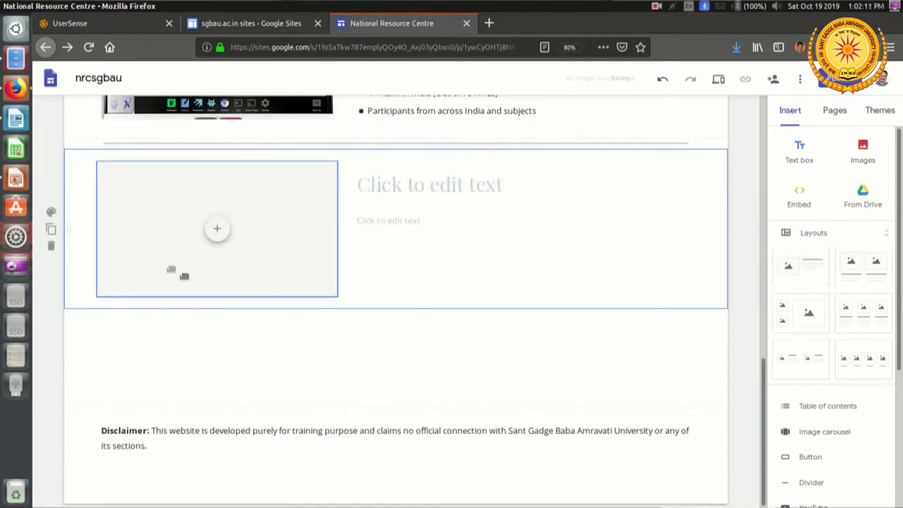
Step: Upload the image course-logo-101.jpg into the empty image placeholder of the new layout below the ARPIT 2018 section
left_click(217, 230)
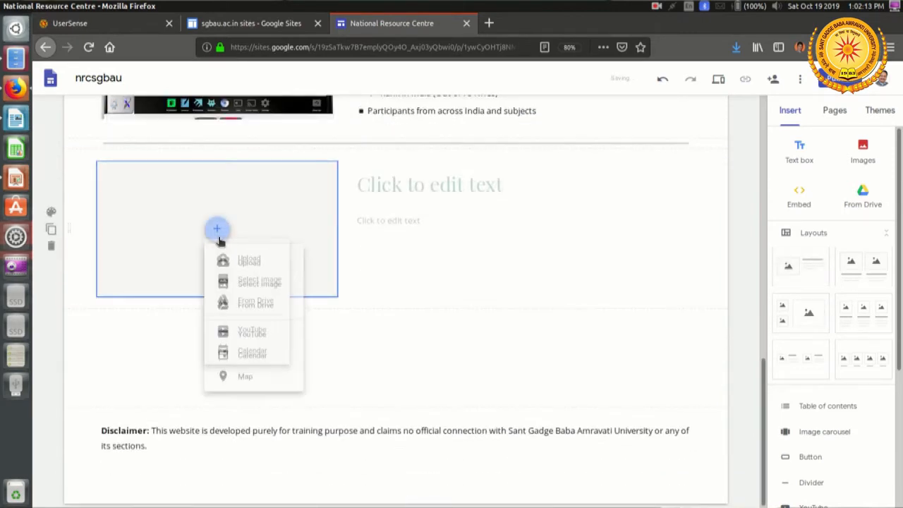
left_click(258, 266)
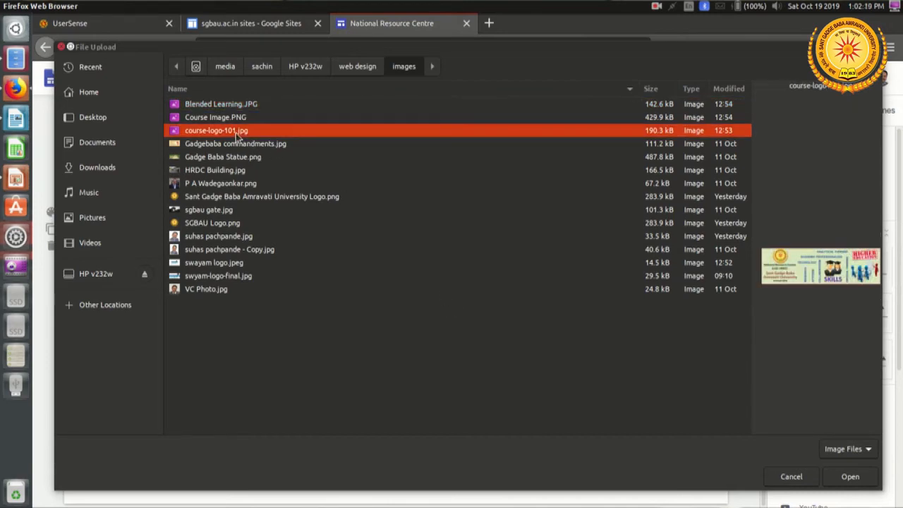
left_click(850, 477)
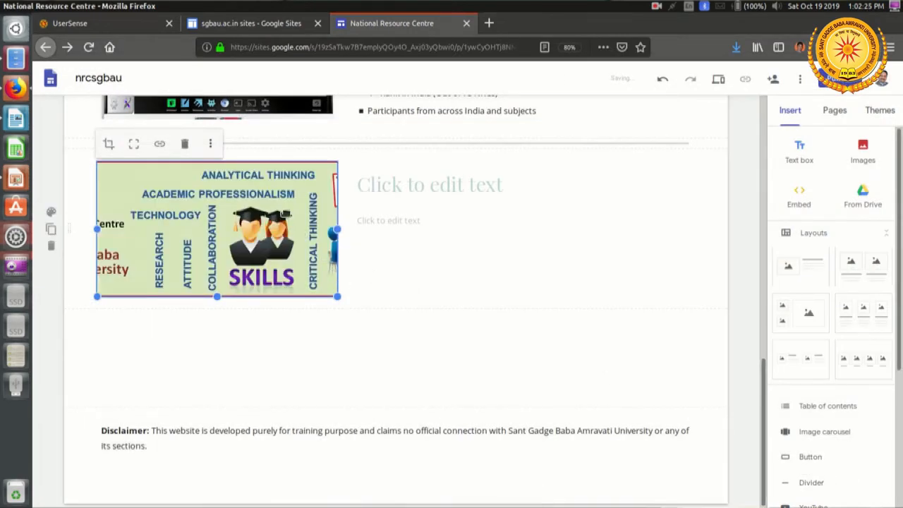
Step: Copy the title "ARPIT 2019: Skills for New Educational Architecture" from the Writer document for the title box beside the new image
left_click(429, 186)
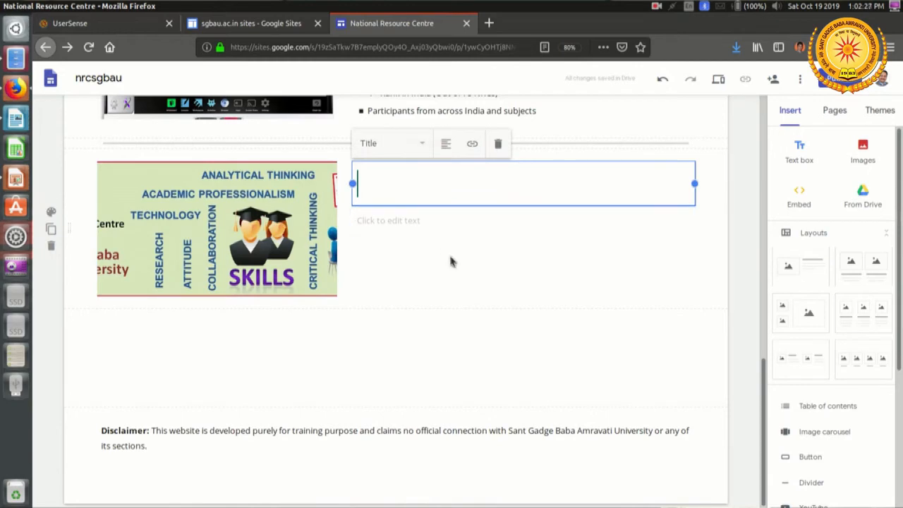
key("alt+Tab")
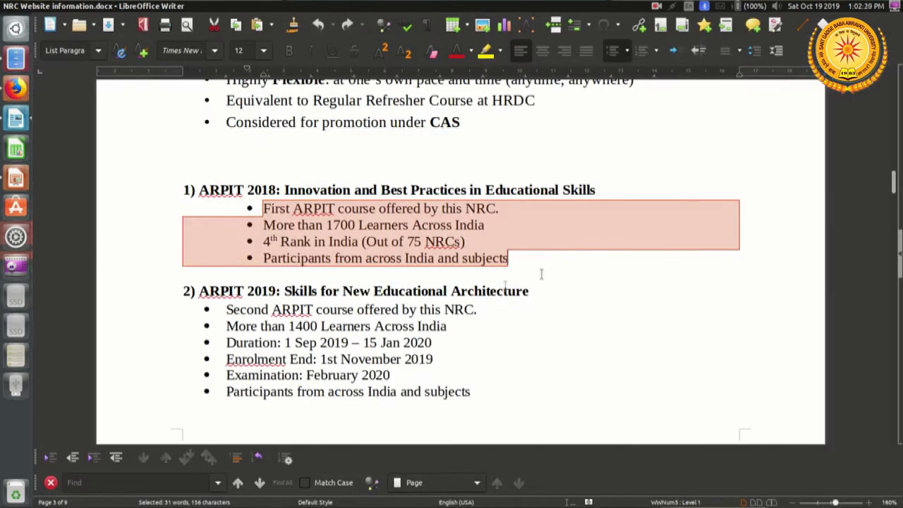
left_click(199, 291)
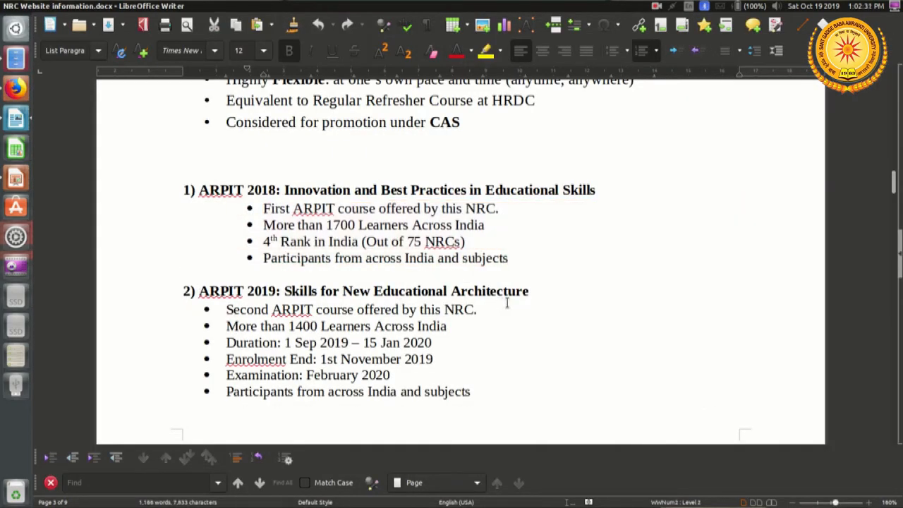
left_click(529, 291, "shift")
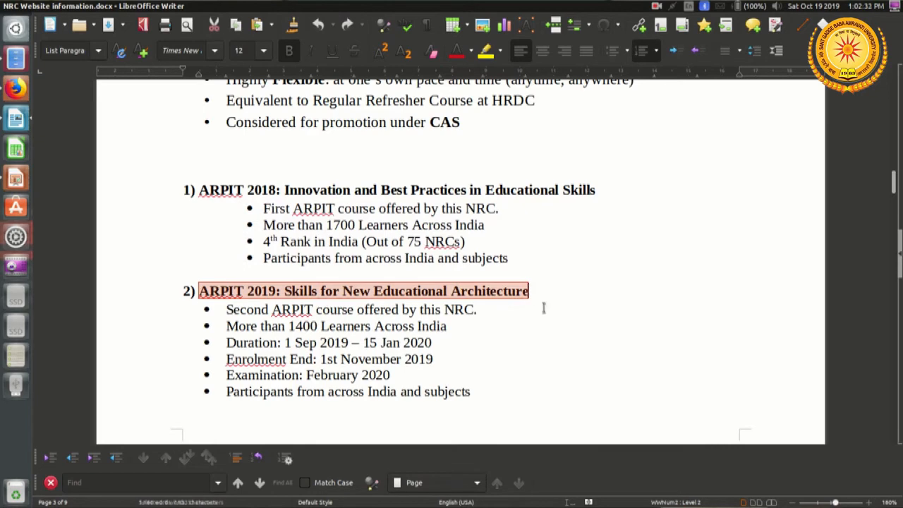
right_click(485, 309)
left_click(525, 317)
Step: Back in Firefox, paste the ARPIT 2019 course title into the title box beside the new image and style it as Heading
key("alt+Tab")
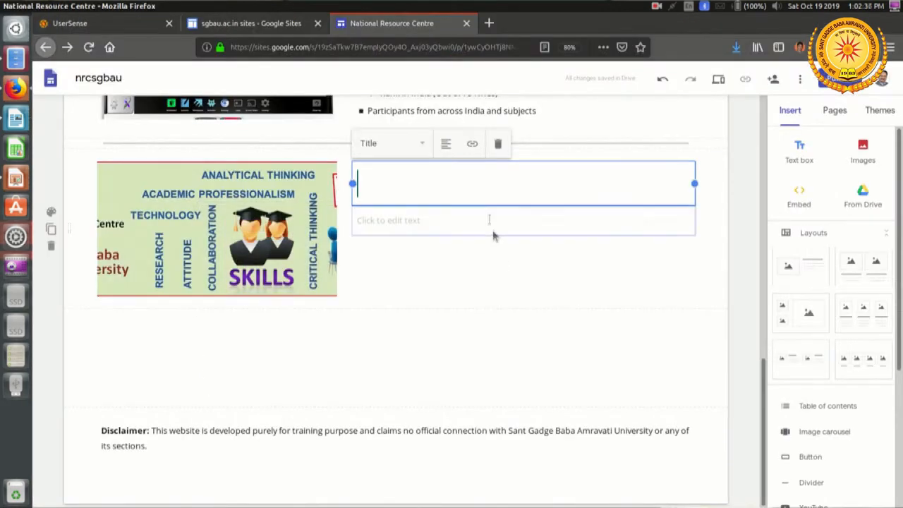
right_click(477, 186)
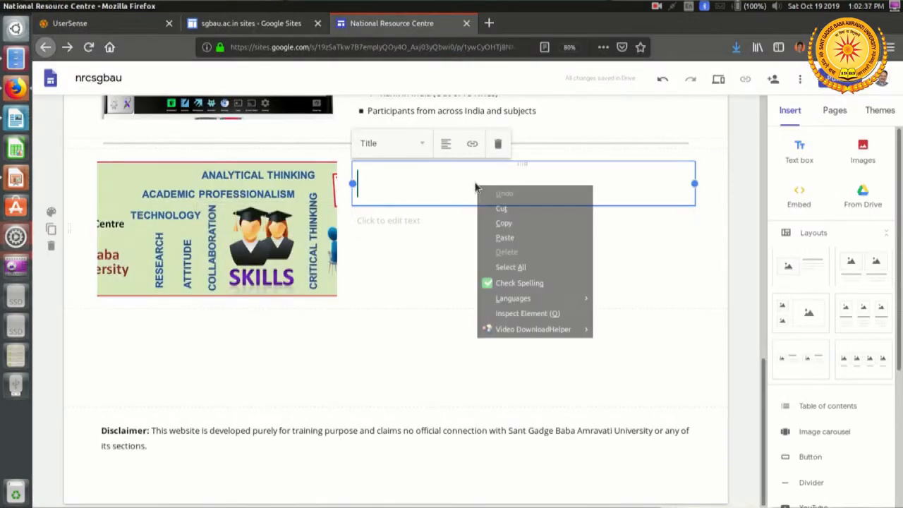
left_click(534, 238)
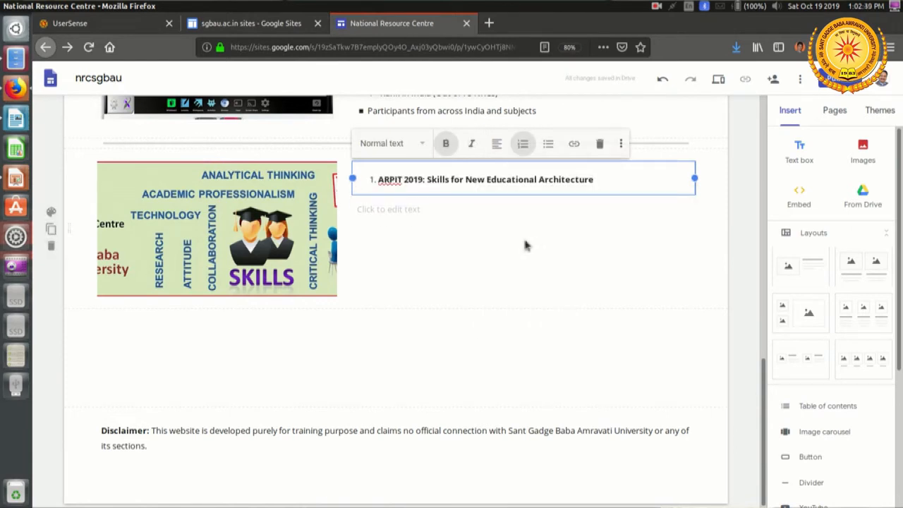
left_click_drag(599, 179, 311, 176)
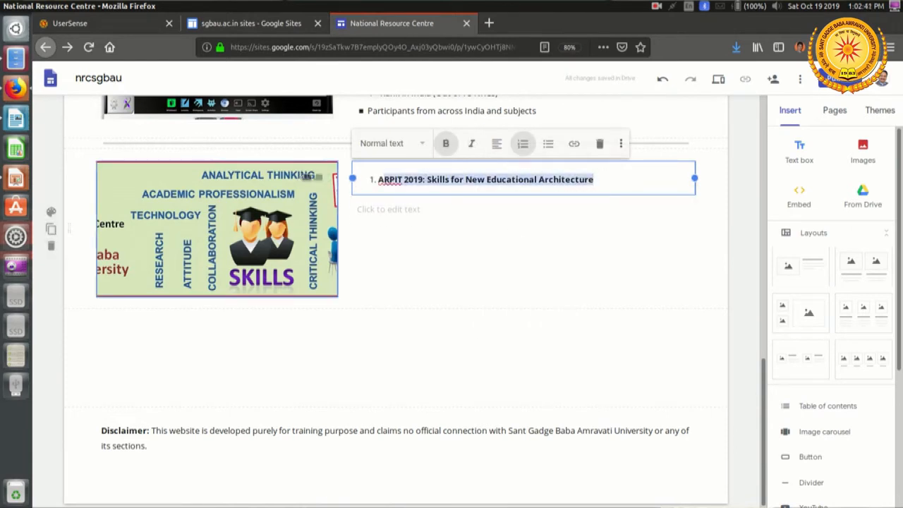
left_click(415, 146)
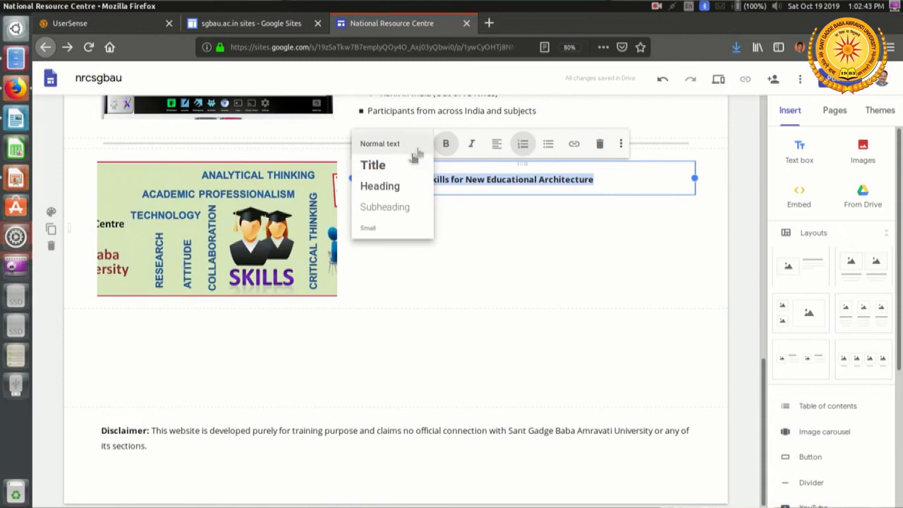
left_click(392, 188)
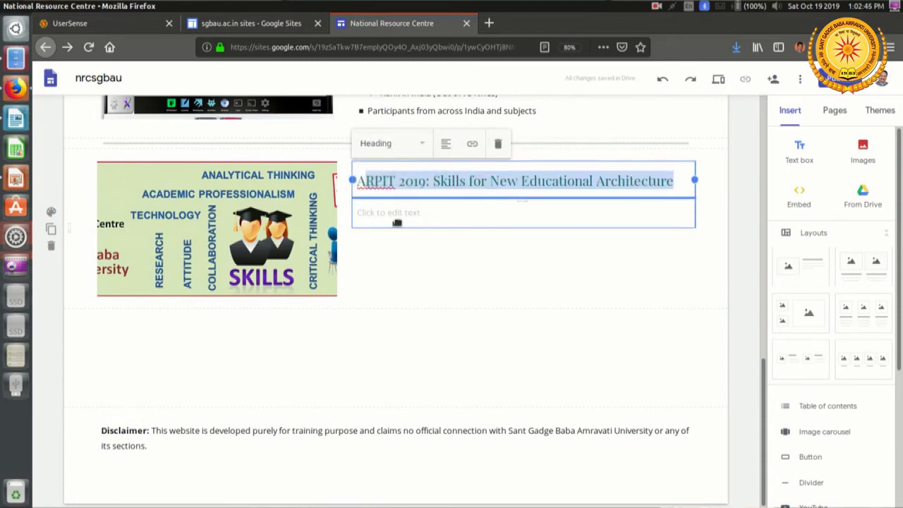
Step: Copy the six bullet points under the ARPIT 2019 title in the Writer document for the text box below the heading
left_click(397, 222)
key("alt+Tab")
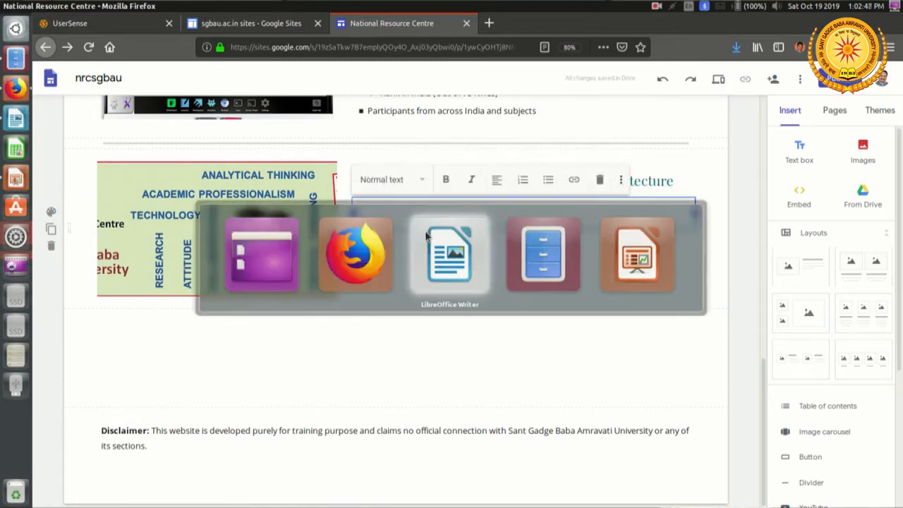
left_click(238, 303)
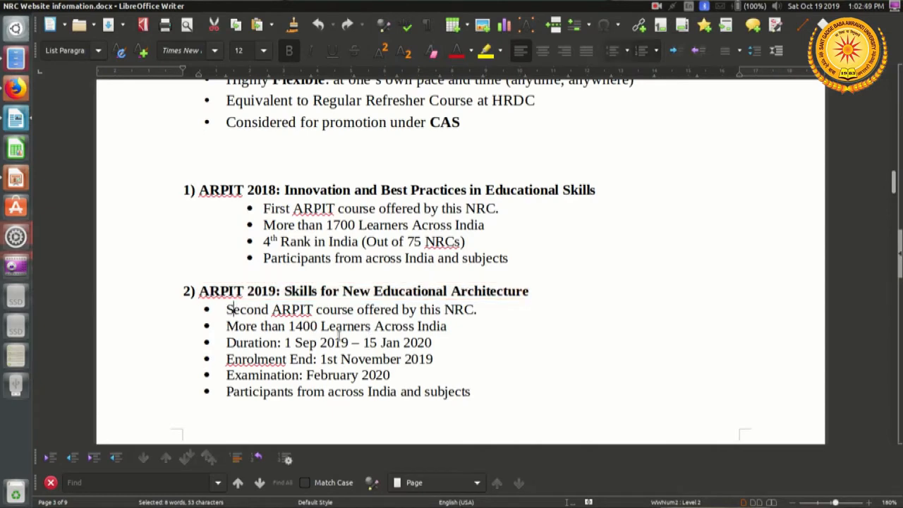
scroll(285, 323, "down", 10)
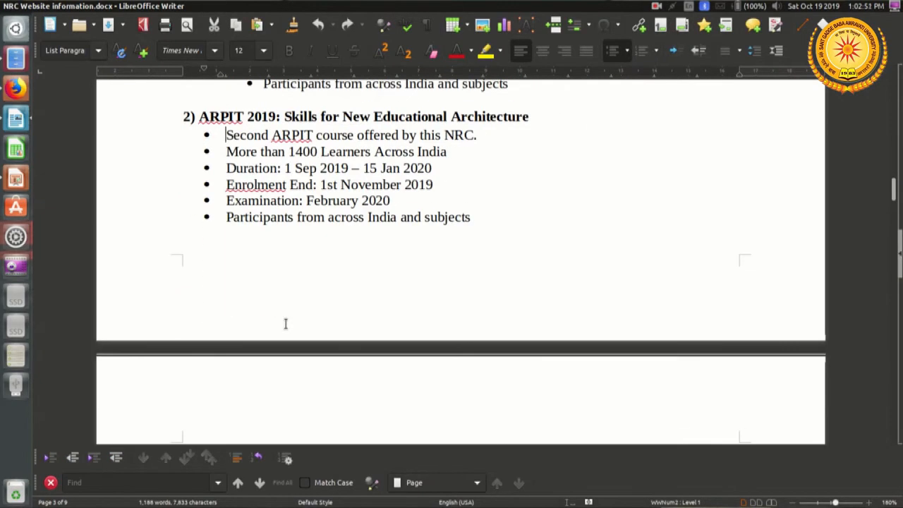
scroll(312, 306, "up", 8)
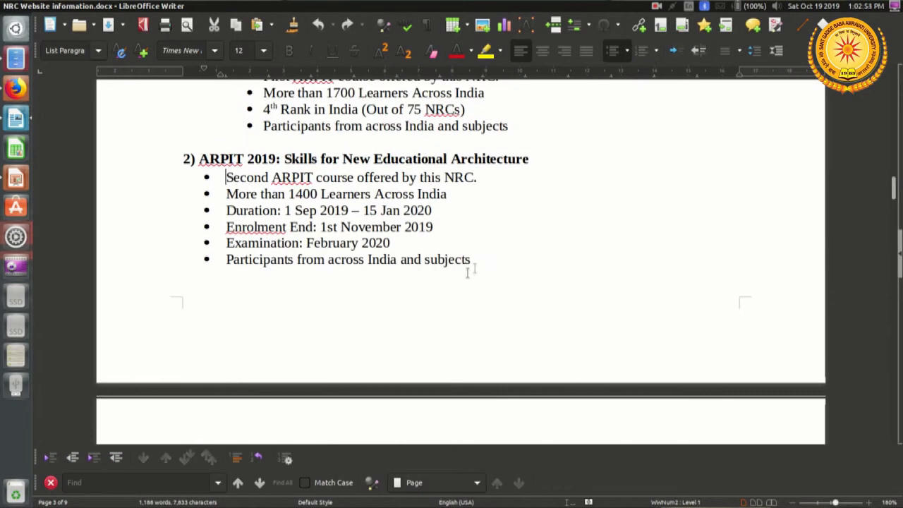
left_click_drag(474, 259, 226, 177)
right_click(365, 210)
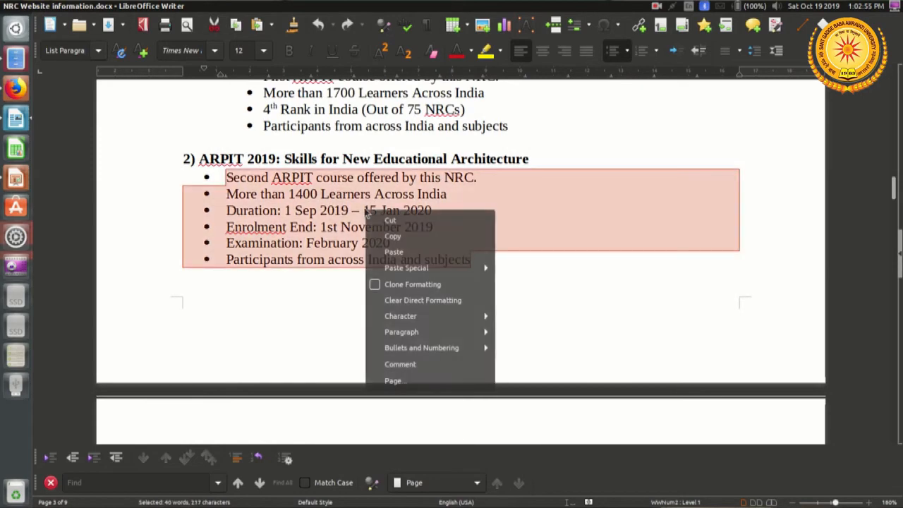
left_click(394, 239)
Step: Return to Firefox and paste the ARPIT 2019 bullet points into the text box below the ARPIT 2019 heading
key("alt+Tab")
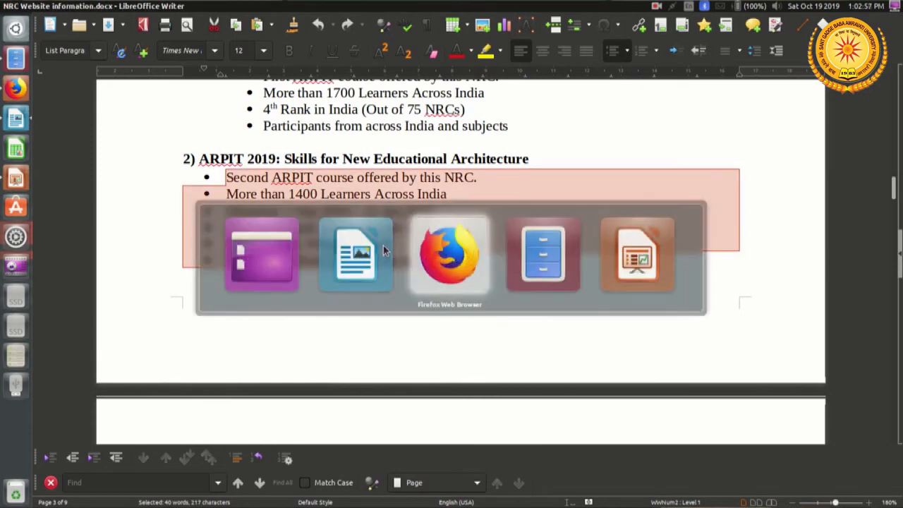
right_click(398, 216)
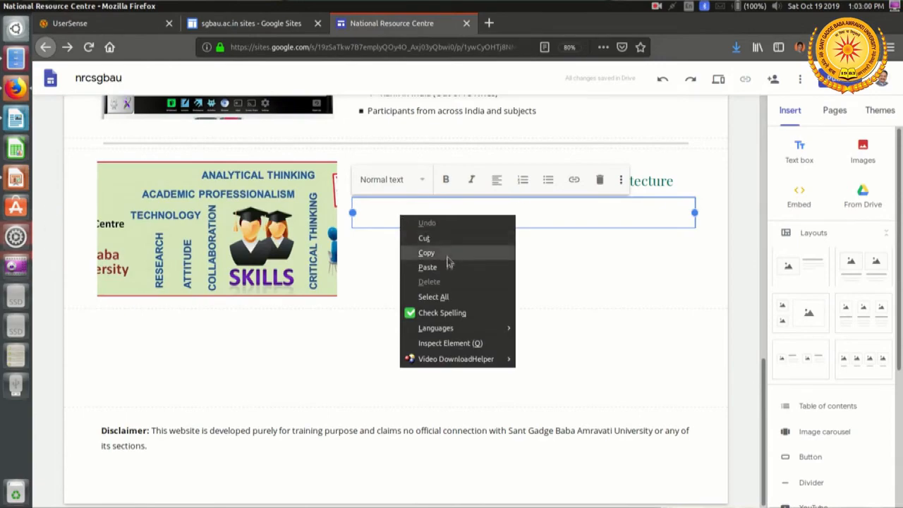
left_click(444, 268)
scroll(502, 320, "up", 3)
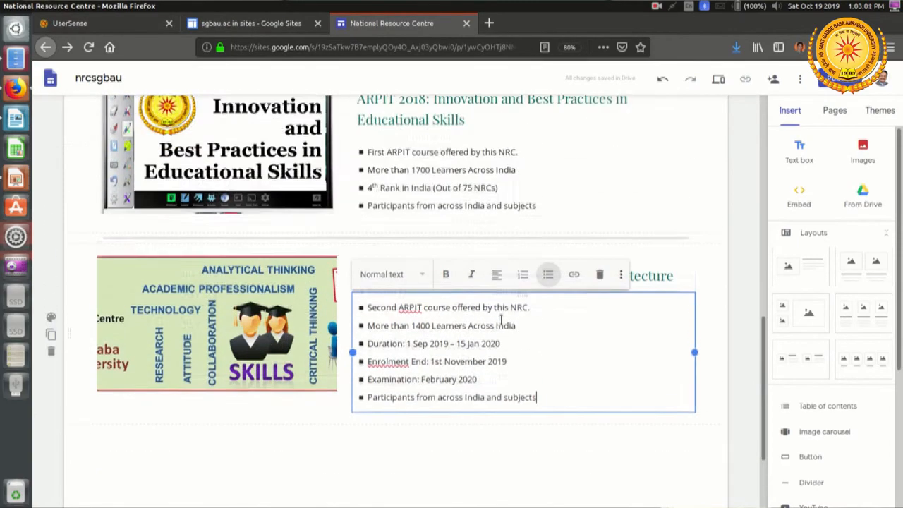
left_click(748, 276)
Step: Preview the Courses page, check the ARPIT introduction, features and both course sections, and exit the preview
scroll(747, 276, "up", 10)
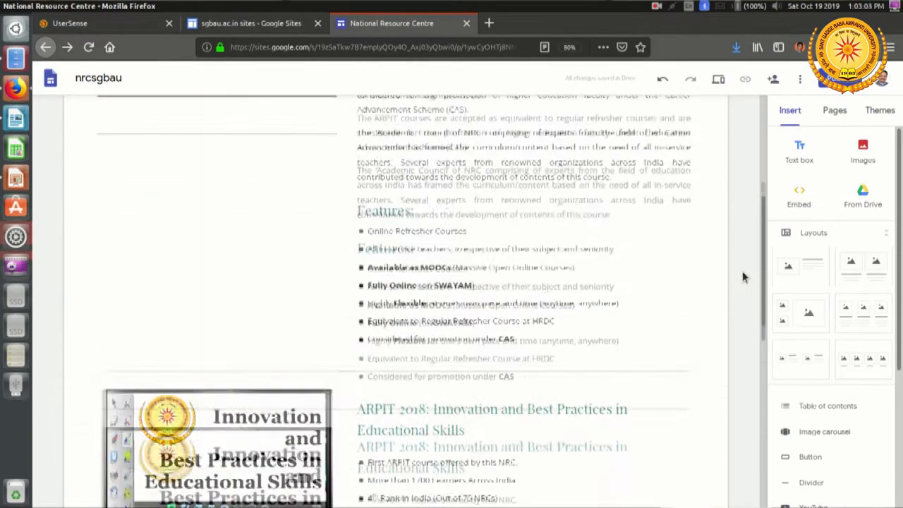
left_click(718, 79)
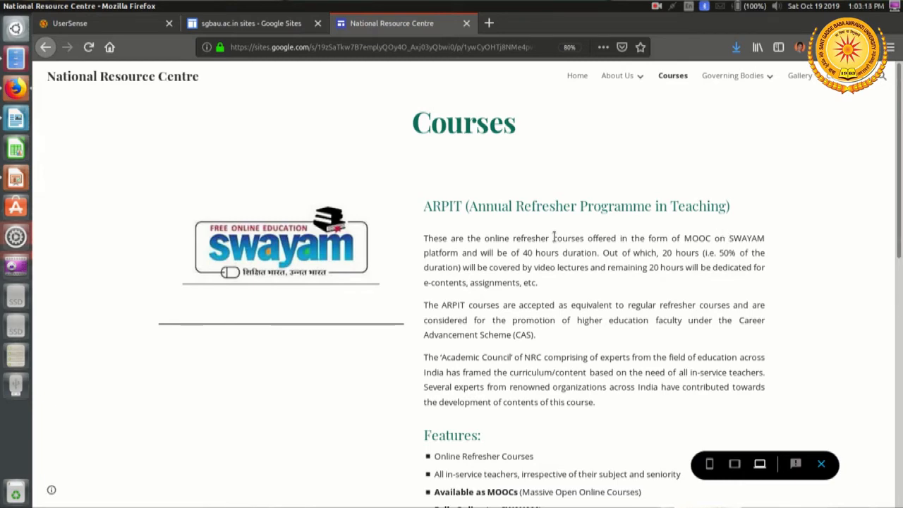
scroll(554, 238, "down", 2)
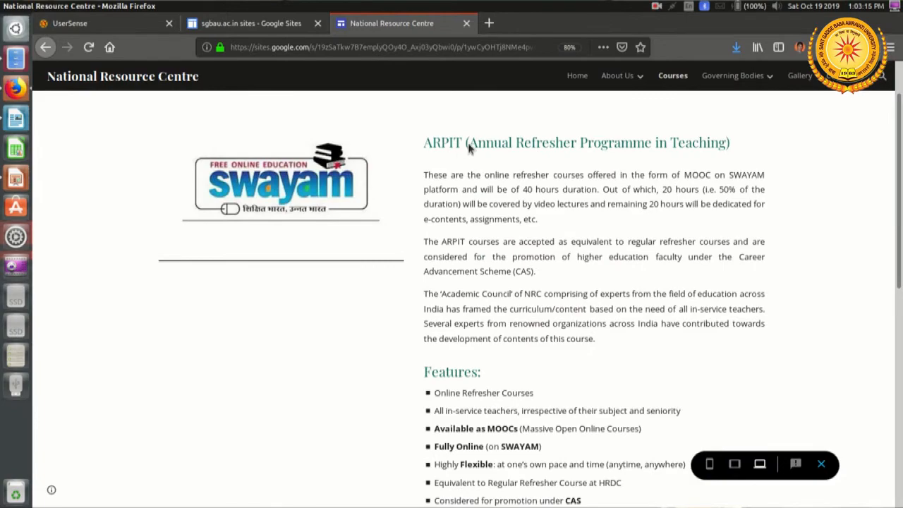
triple_click(494, 143)
scroll(508, 225, "down", 5)
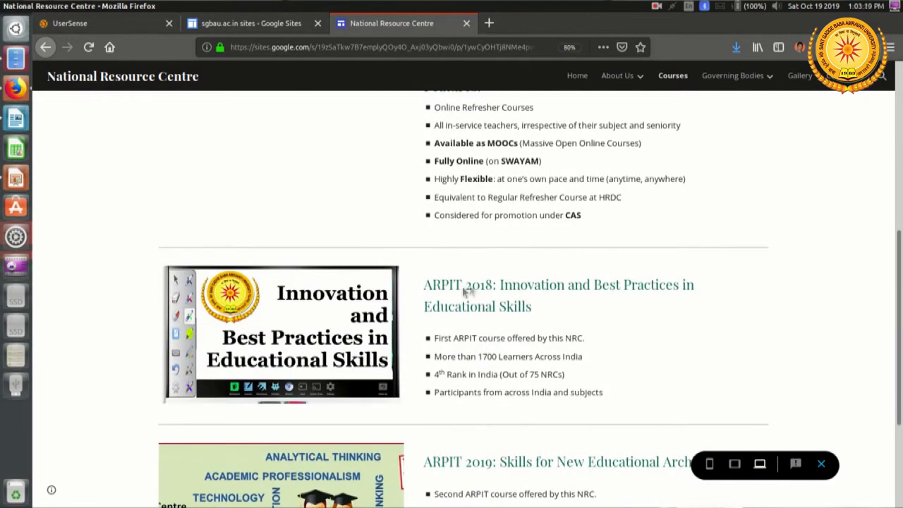
scroll(570, 304, "down", 3)
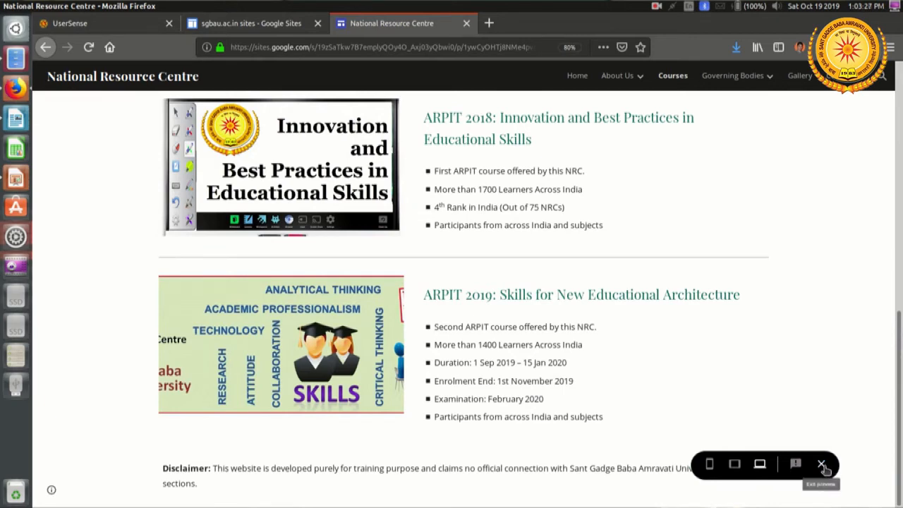
left_click(822, 464)
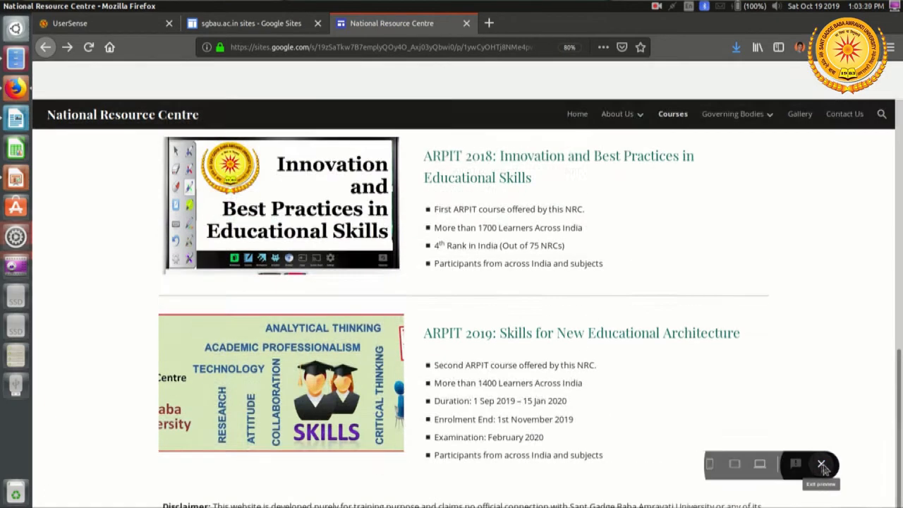
Step: Start inserting a button named "Go to Course / Register" on the Courses page, ready for its link
scroll(695, 364, "down", 5)
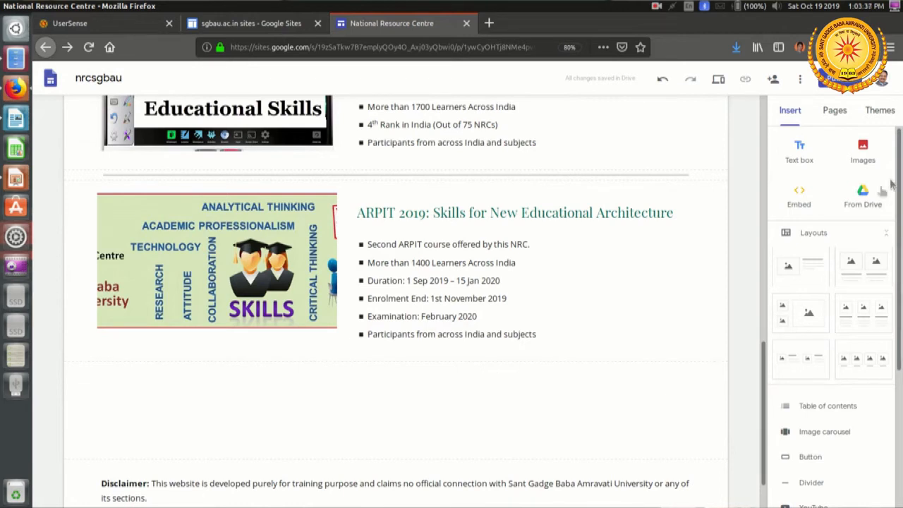
scroll(849, 275, "down", 1)
scroll(847, 278, "down", 3)
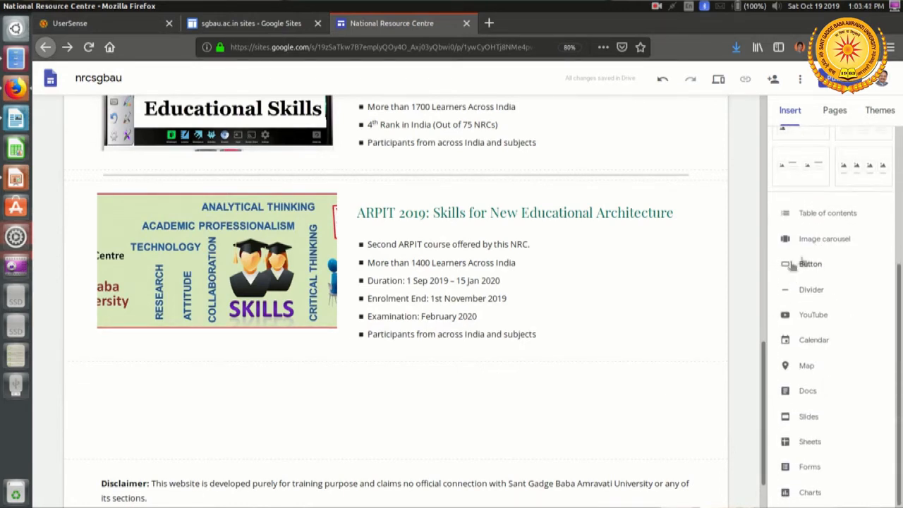
left_click(818, 267)
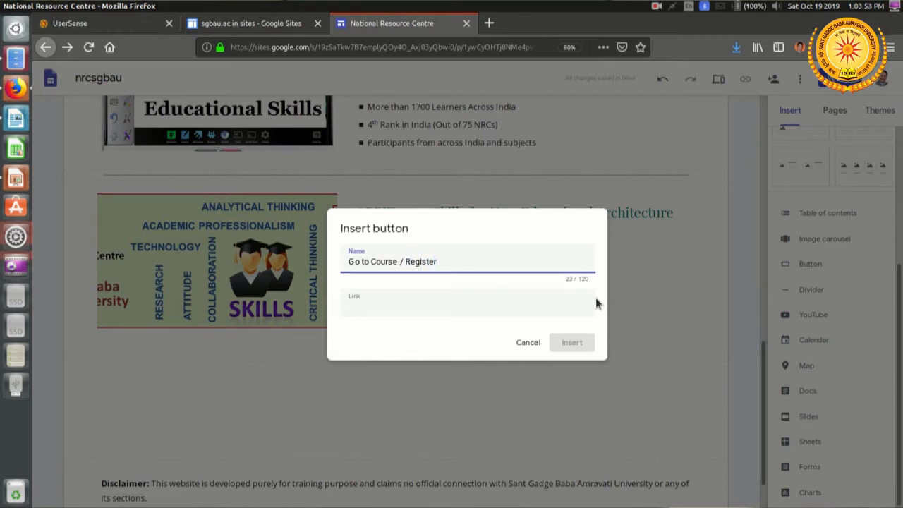
left_click(454, 305)
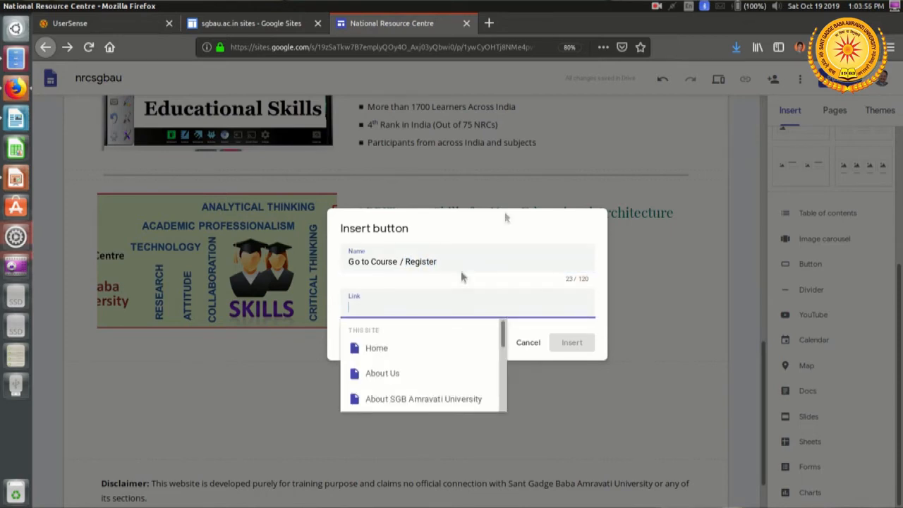
Step: Open swayam.gov.in in a new browser tab and go to its ARPIT courses page to find the course link
left_click(489, 23)
type("swayam.gov.in/")
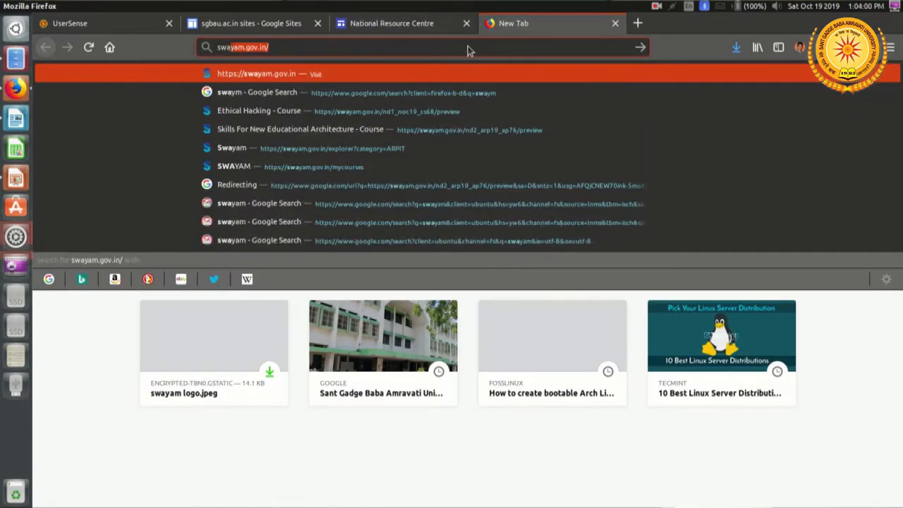
key("Return")
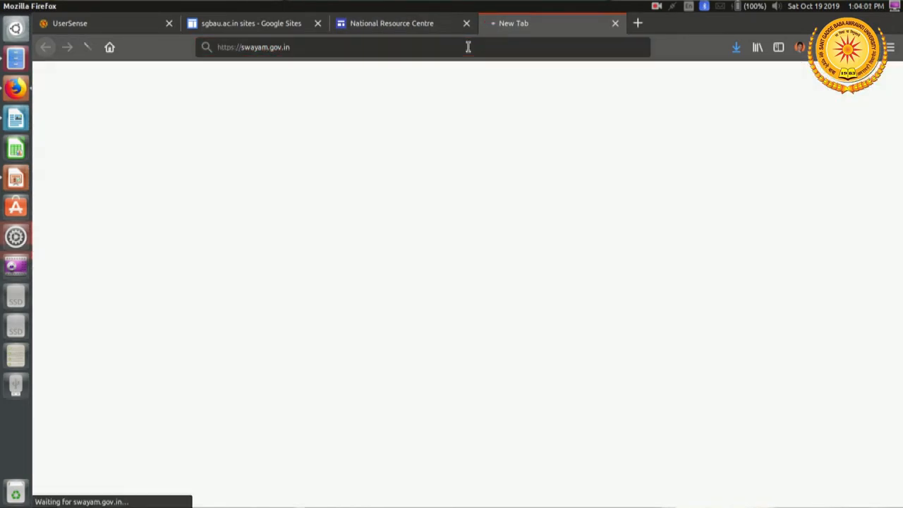
scroll(177, 306, "down", 3)
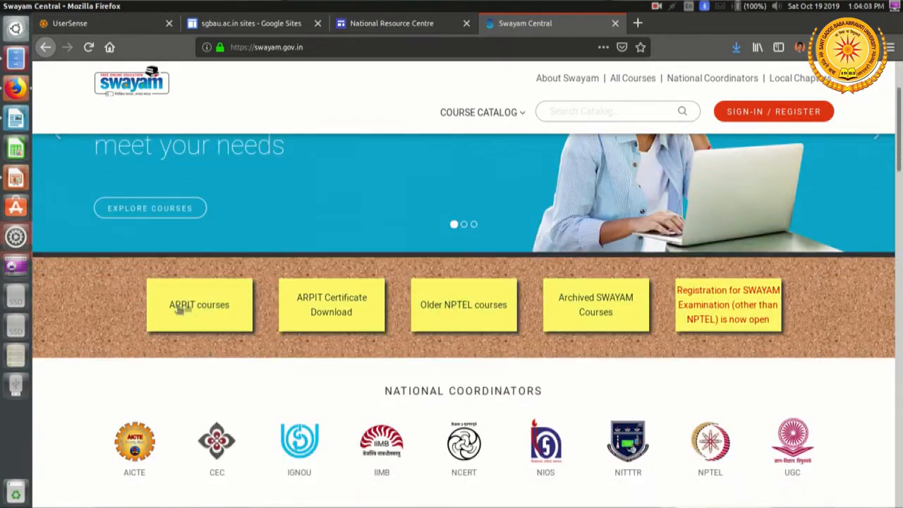
left_click(240, 306)
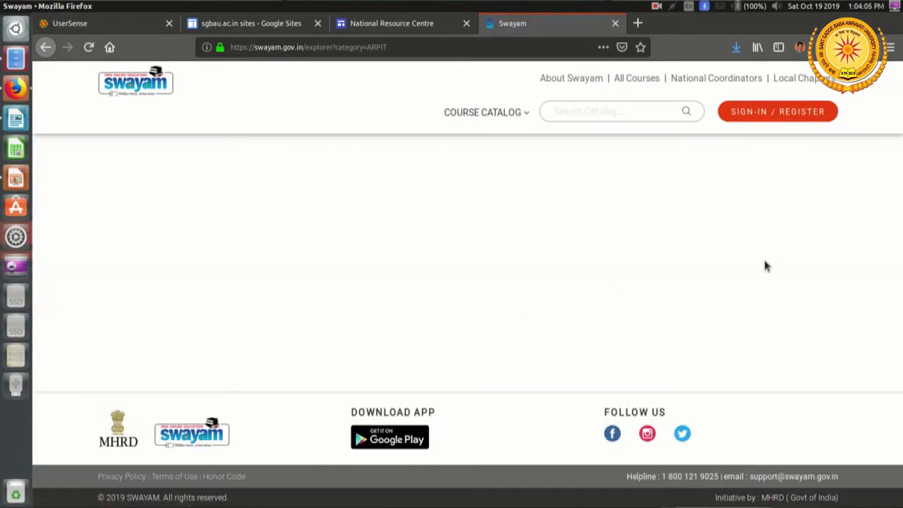
Step: Copy the link of the "Skills For New Educational Architecture" course from the ARPIT catalogue and close the SWAYAM browser tab
scroll(730, 254, "down", 15)
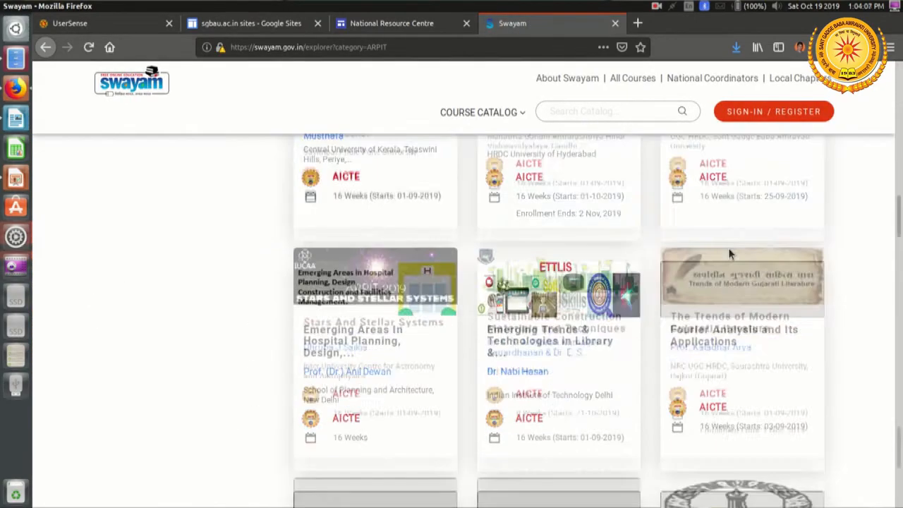
scroll(730, 254, "up", 12)
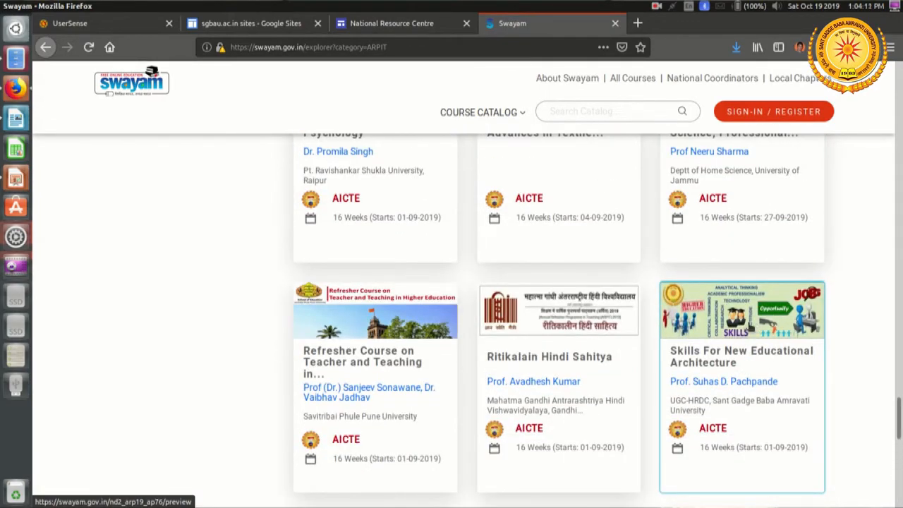
right_click(749, 326)
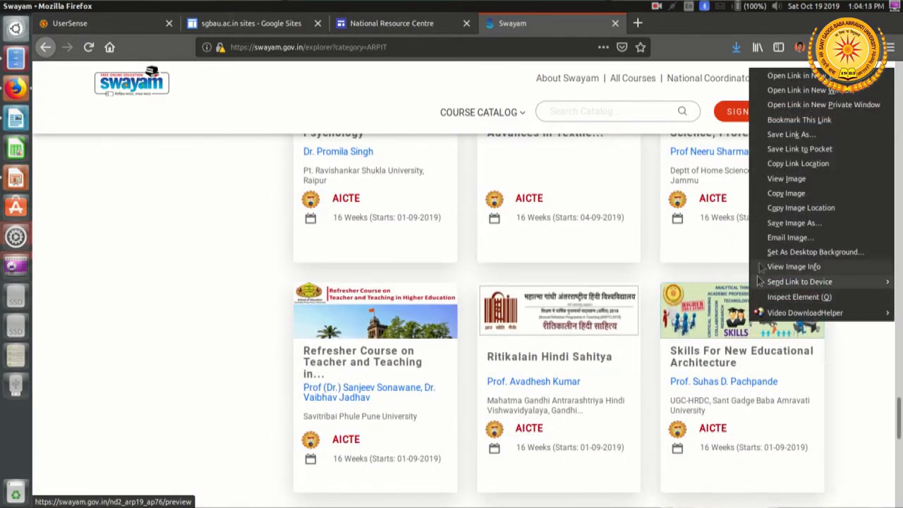
left_click(798, 163)
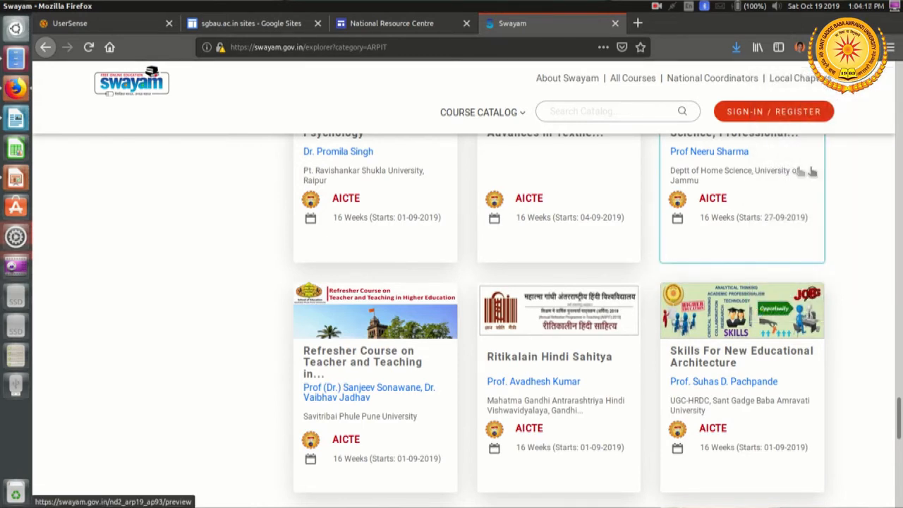
left_click(614, 26)
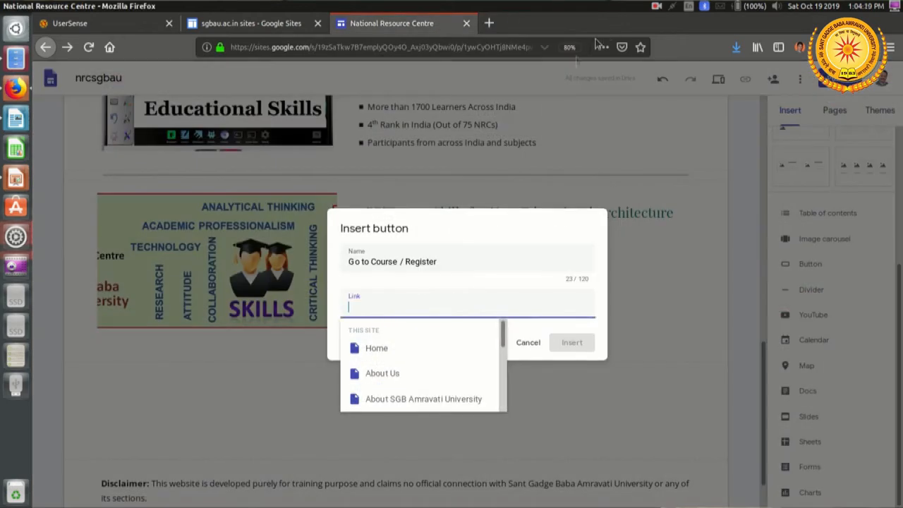
right_click(385, 309)
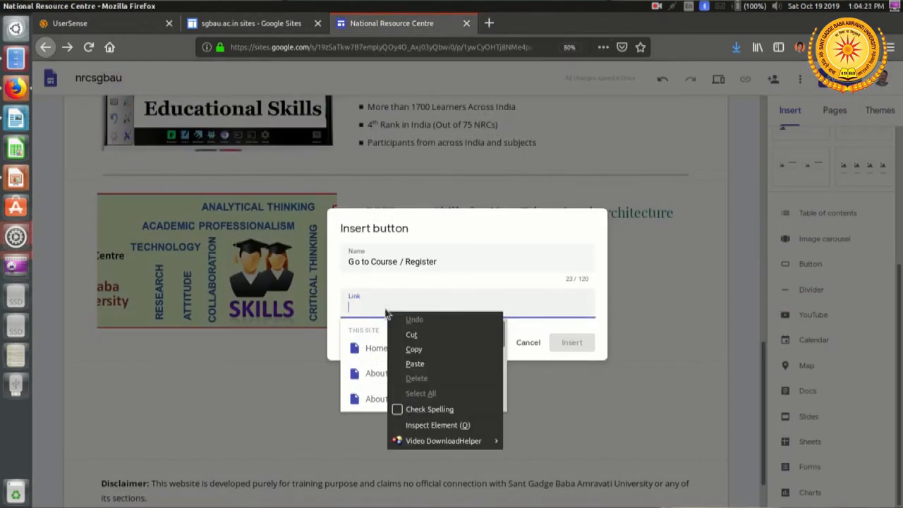
left_click(433, 364)
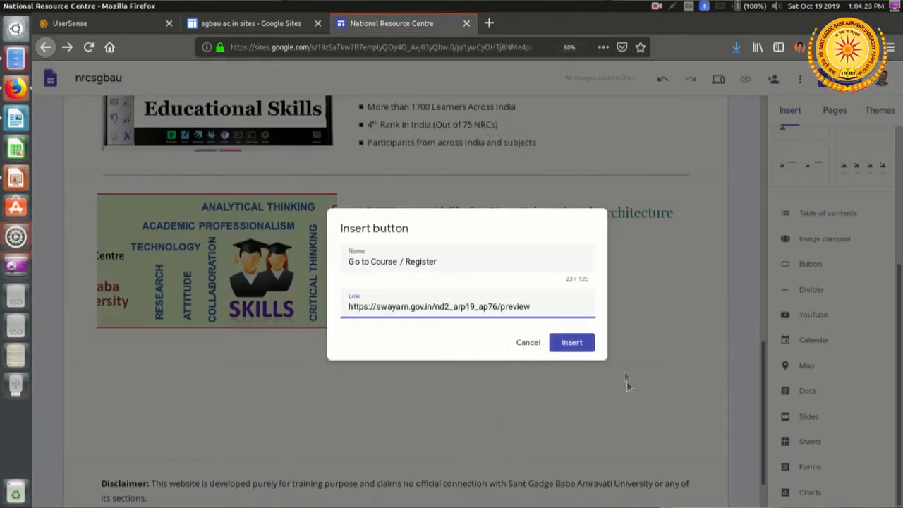
left_click(571, 343)
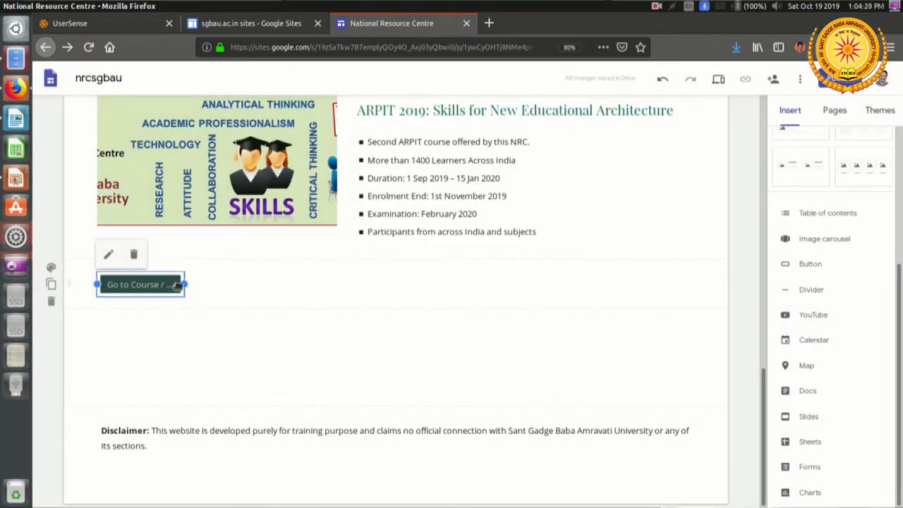
Step: Widen the "Go to Course / Register" button to fit its full label and centre it below the ARPIT 2019 section
left_click_drag(185, 284, 304, 293)
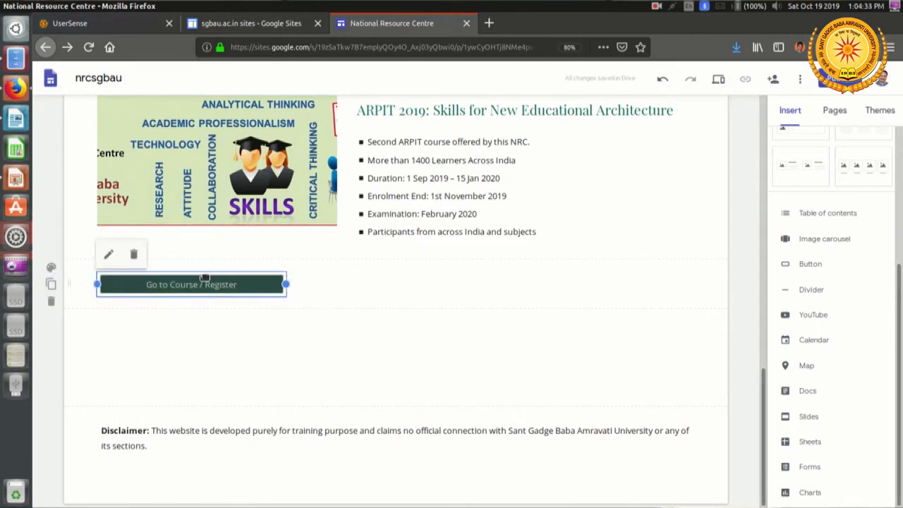
left_click_drag(205, 275, 495, 277)
left_click(344, 284)
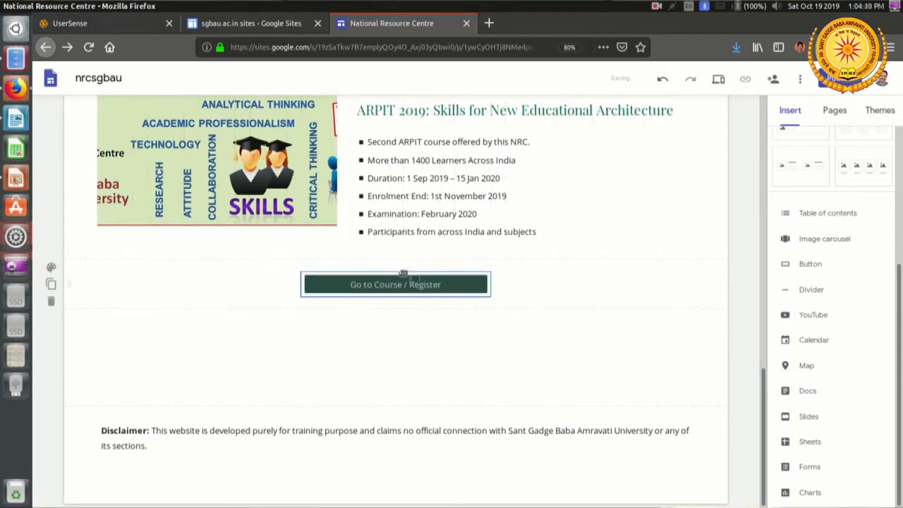
left_click(484, 288)
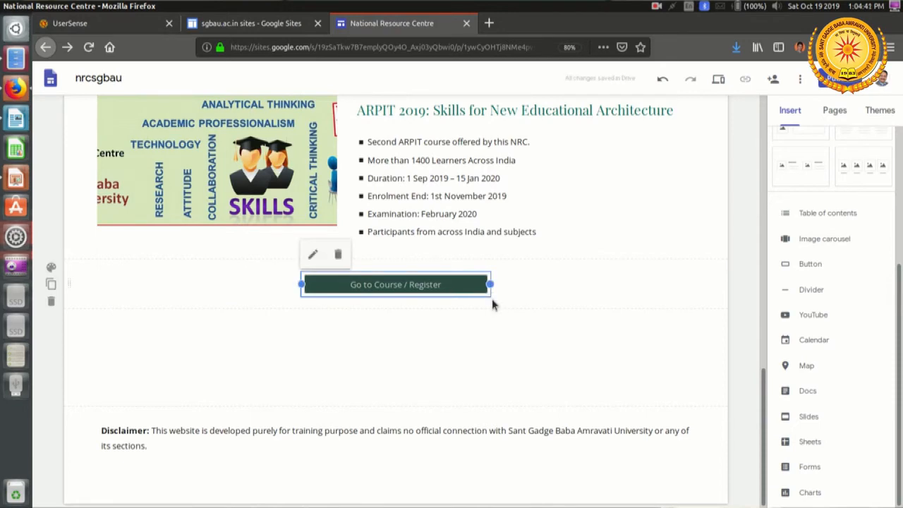
left_click(539, 361)
Step: Preview the Courses page, test that the "Go to Course / Register" button opens the SWAYAM course, and exit the preview
scroll(522, 368, "up", 5)
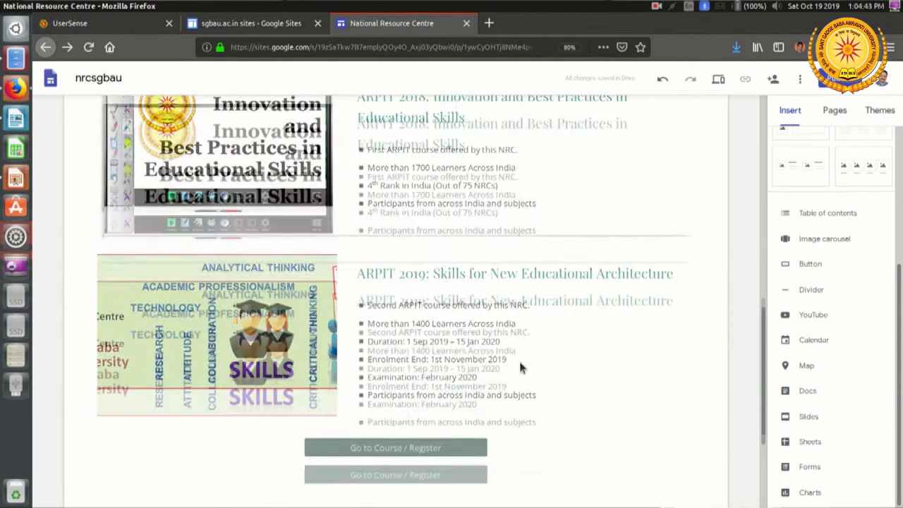
left_click(719, 81)
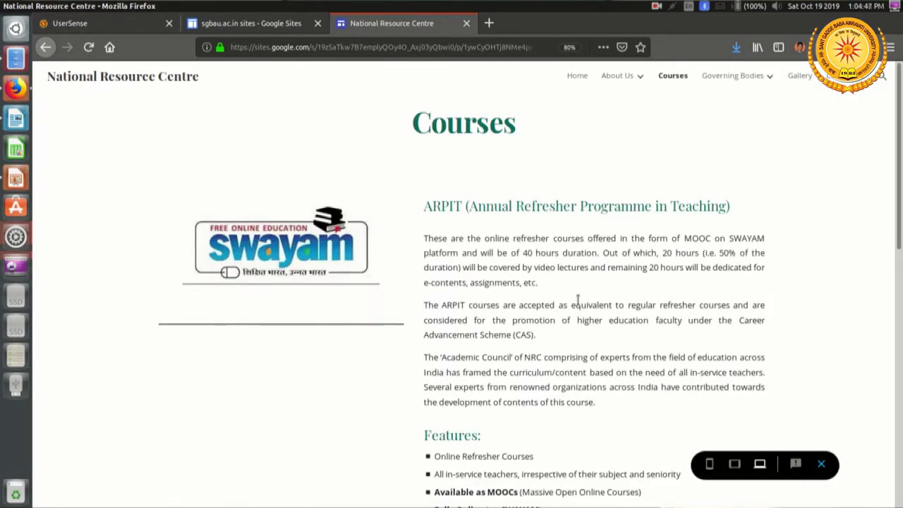
scroll(577, 300, "down", 5)
scroll(577, 303, "down", 5)
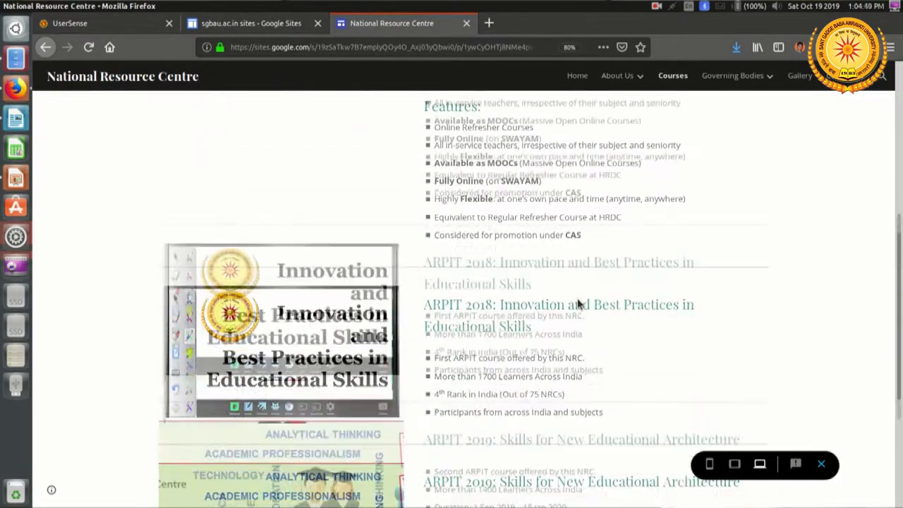
scroll(577, 303, "down", 2)
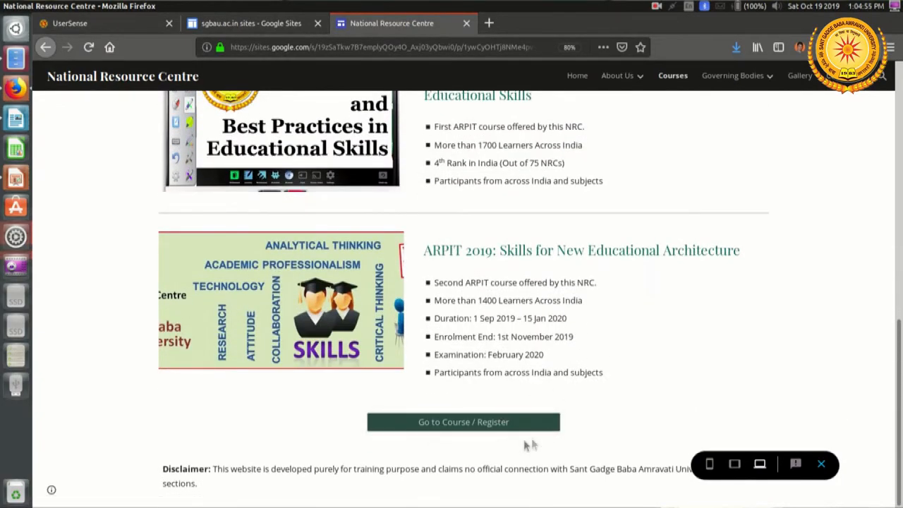
left_click(490, 426)
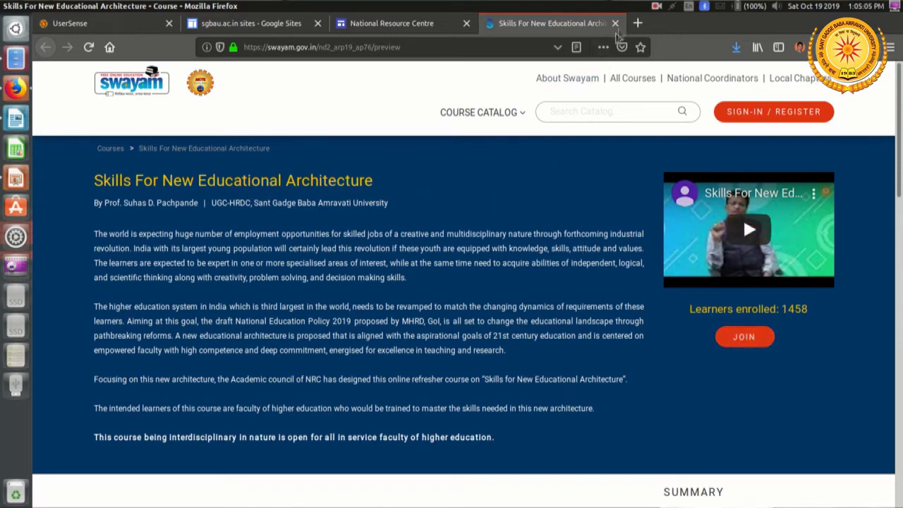
left_click(617, 24)
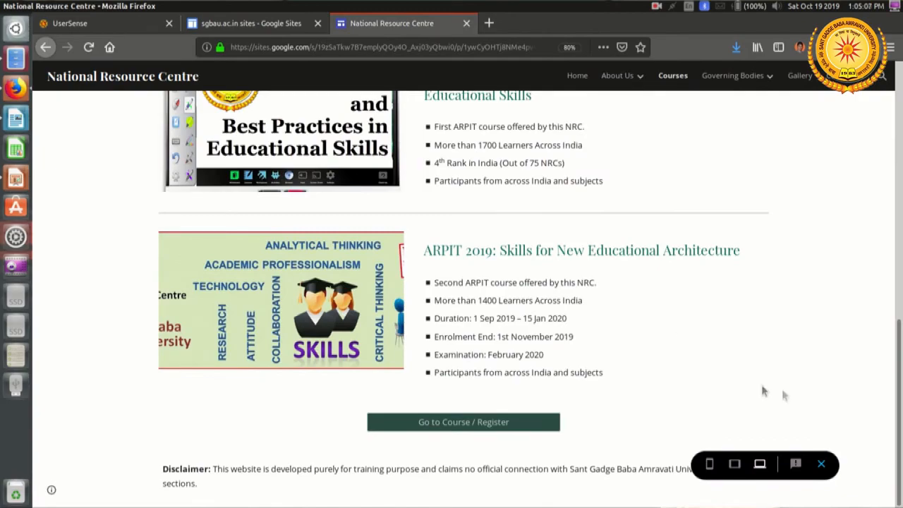
left_click(821, 464)
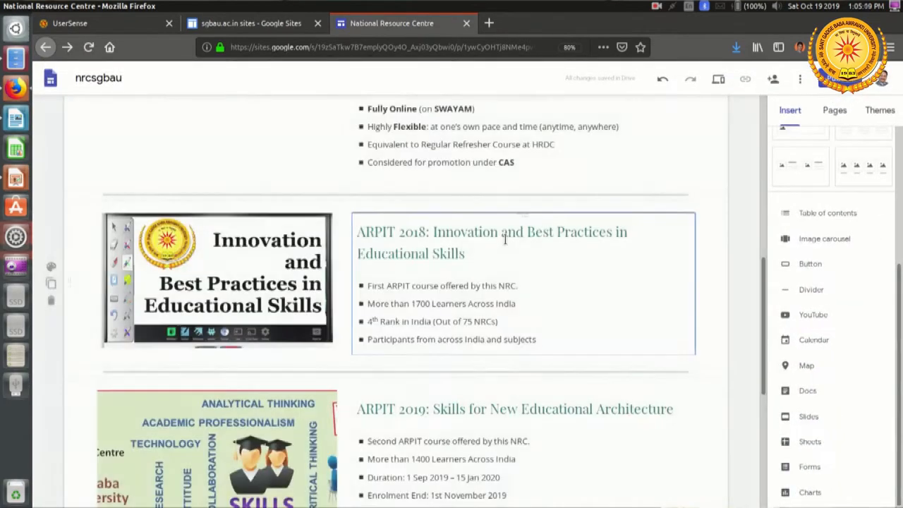
Step: Open the Academic Council page under Governing Bodies and insert an empty text box below its title
scroll(505, 239, "up", 5)
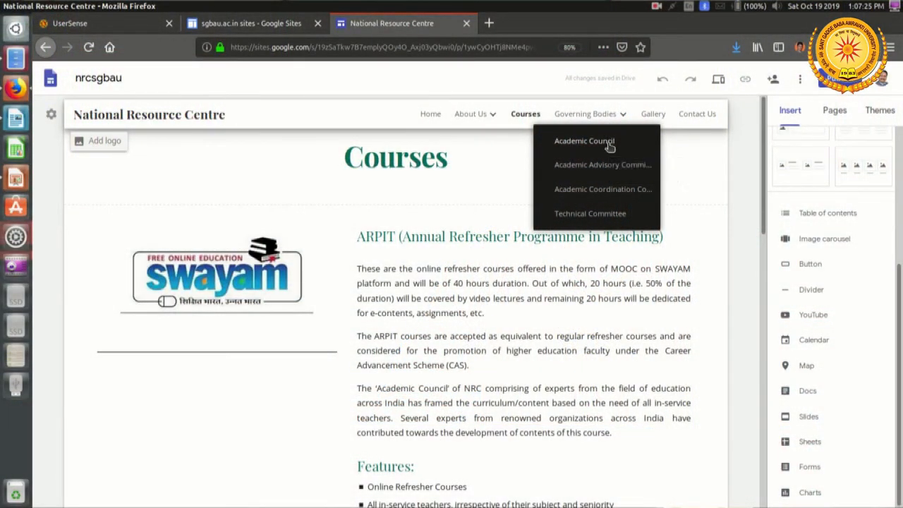
left_click(608, 144)
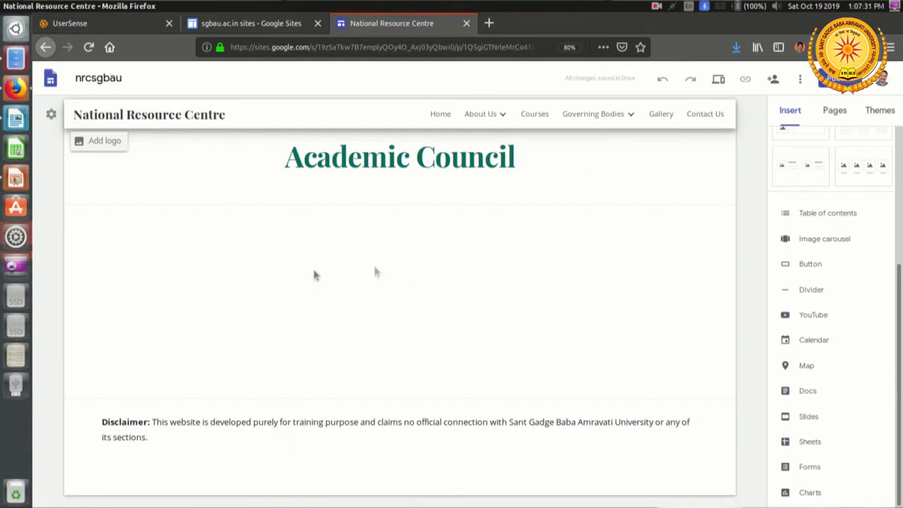
scroll(825, 235, "up", 5)
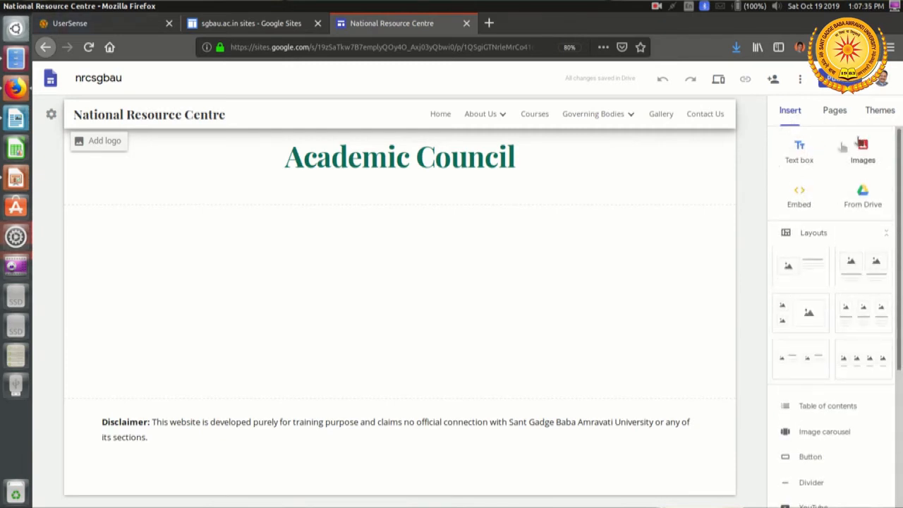
left_click(802, 153)
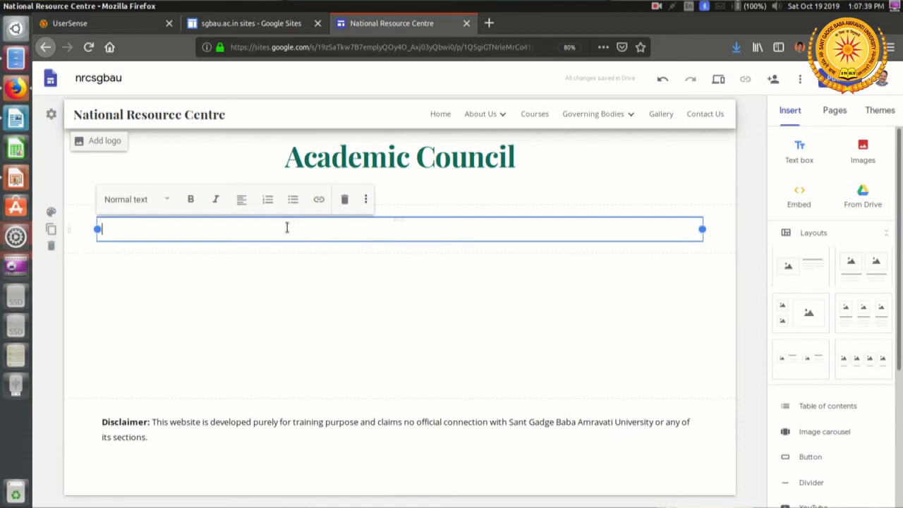
Step: Switch to LibreOffice Writer and select the full Academic Council member list, from the Chairman to the Member Secretary's details
key("alt+Tab")
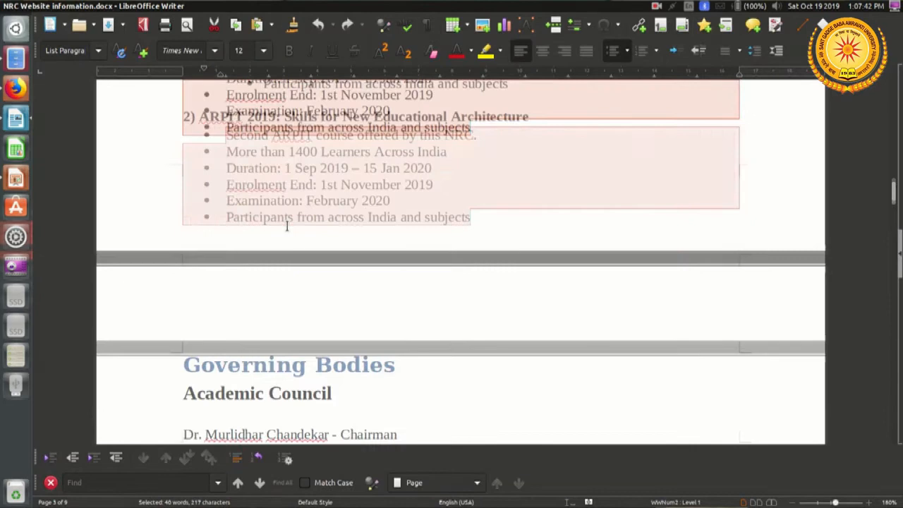
scroll(287, 225, "down", 5)
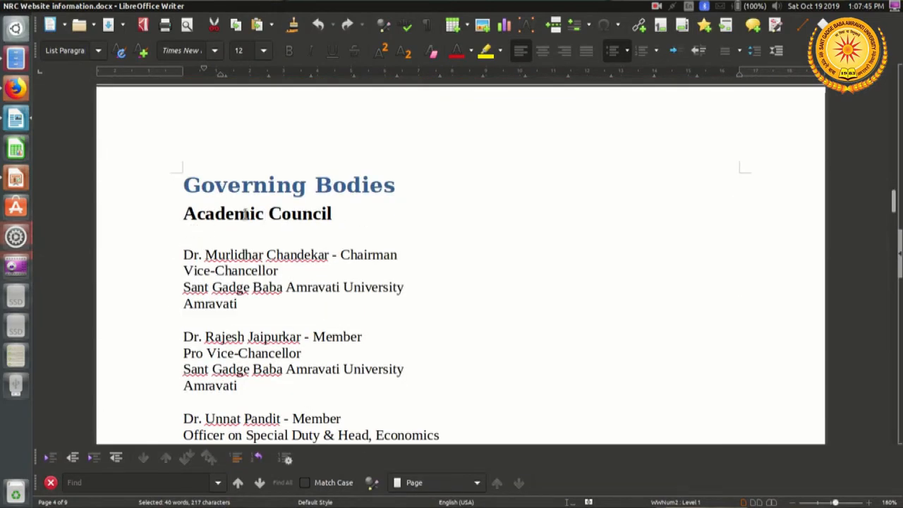
double_click(245, 213)
scroll(245, 215, "down", 4)
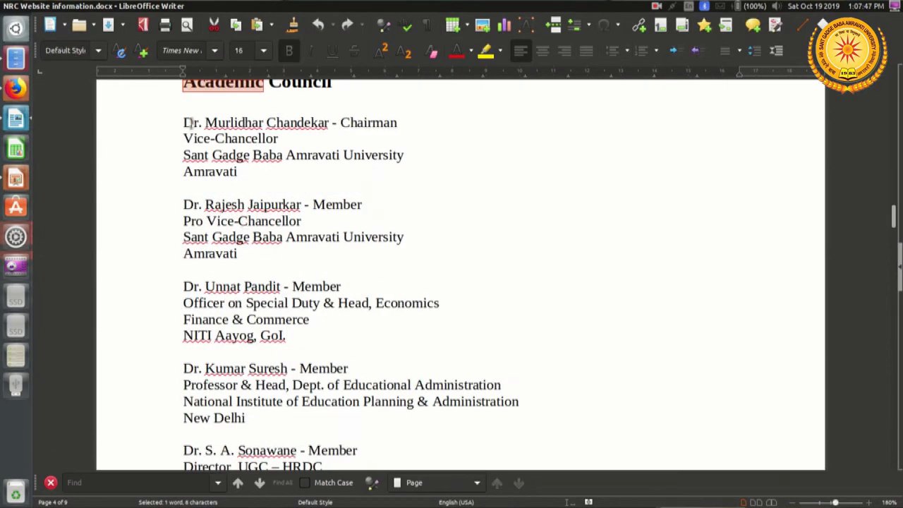
left_click_drag(185, 126, 280, 286)
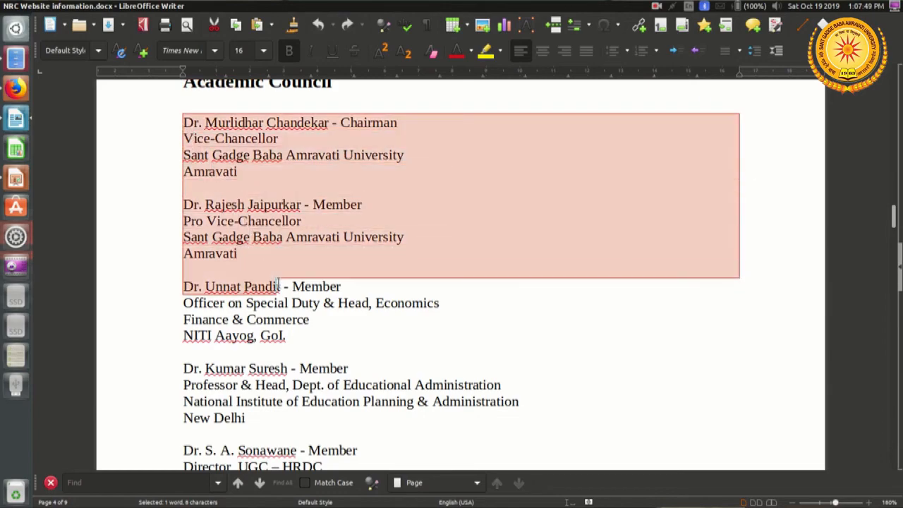
scroll(278, 282, "down", 5)
scroll(277, 282, "down", 6)
scroll(267, 281, "down", 15)
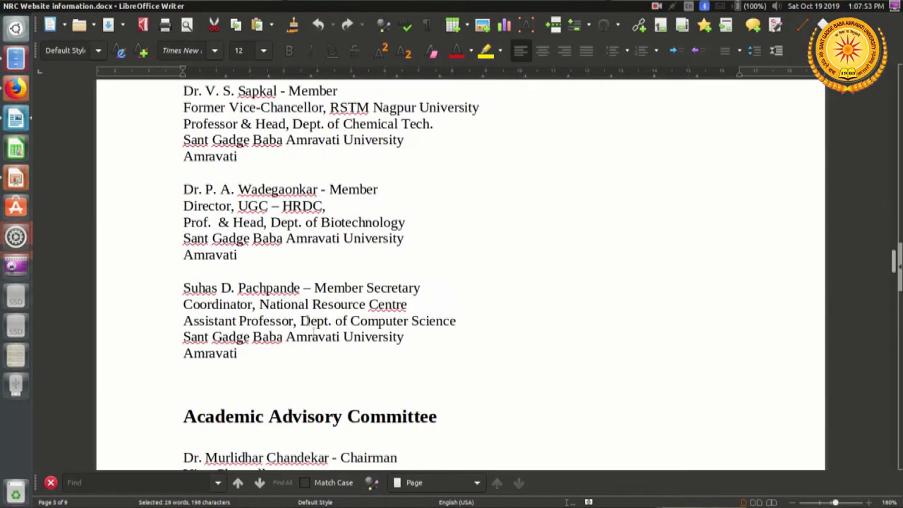
left_click_drag(259, 358, 257, 351)
right_click(289, 139)
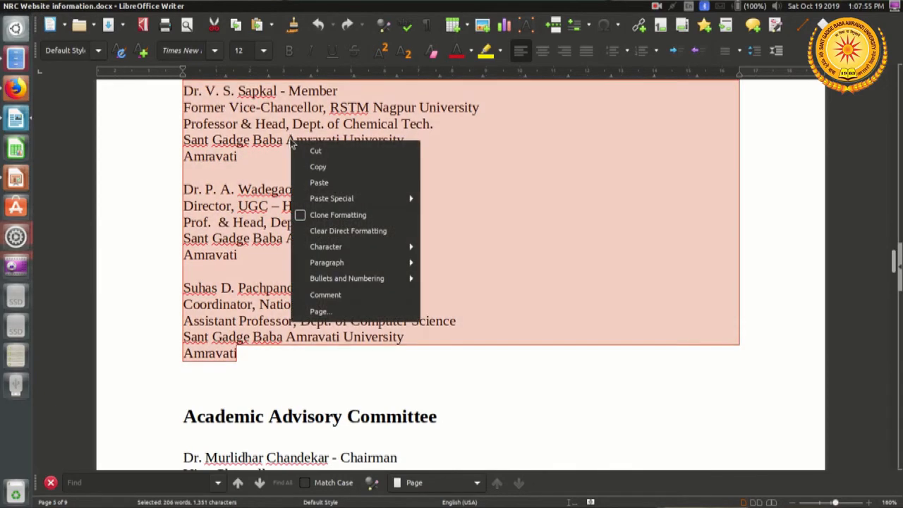
left_click(310, 179)
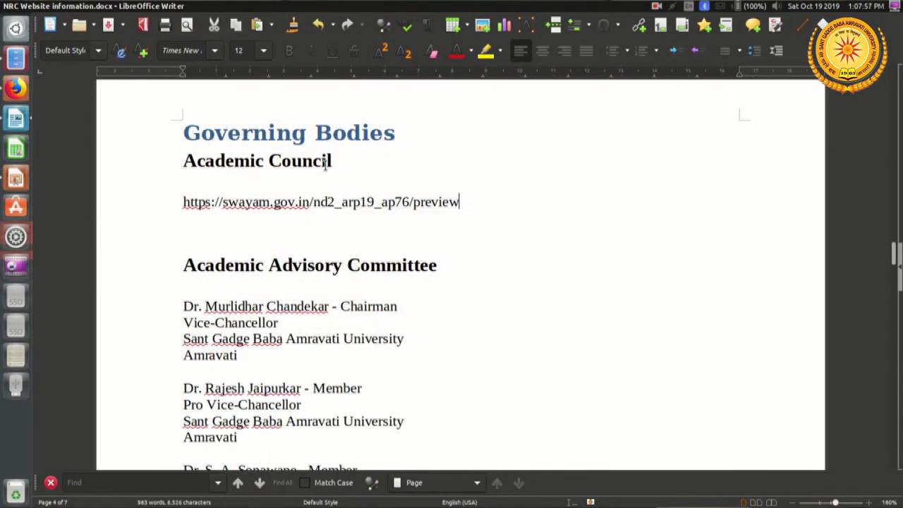
key("ctrl+z")
Step: Copy the selected Academic Council member list and paste it into the text box on the Academic Council page in Firefox
right_click(275, 140)
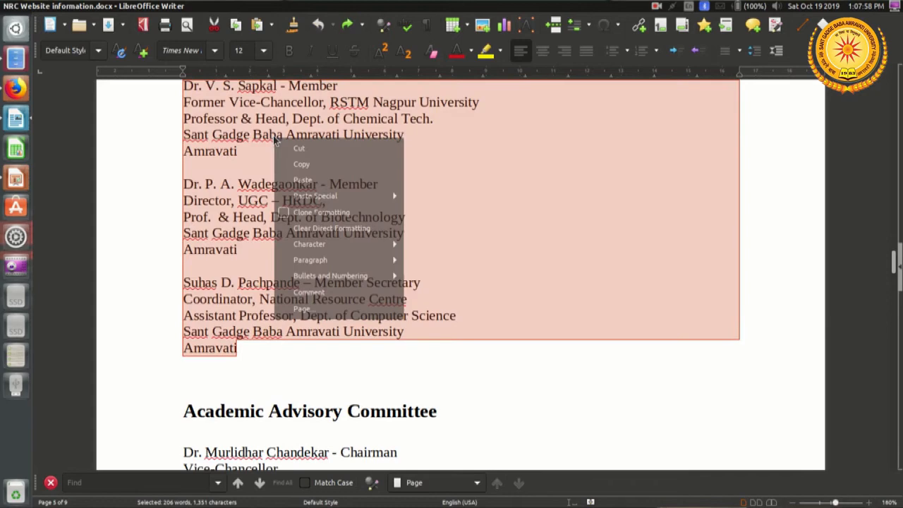
left_click(315, 163)
key("alt+Tab")
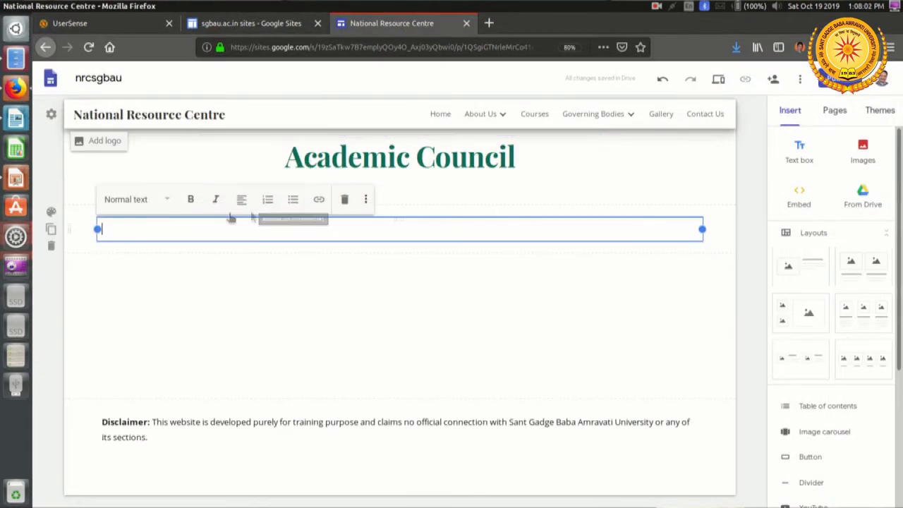
right_click(172, 230)
left_click(227, 286)
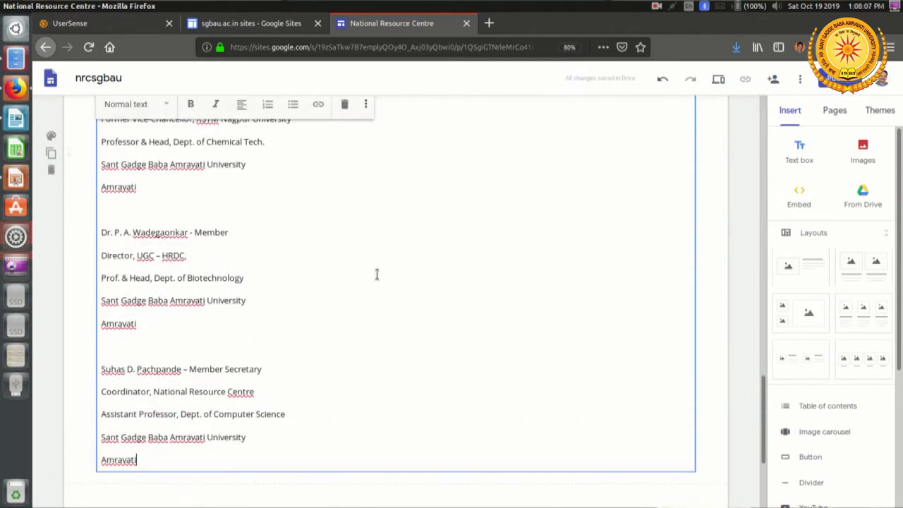
Step: Apply the Subheading style to the Member Secretary's name line at the end of the Academic Council list
left_click(271, 369)
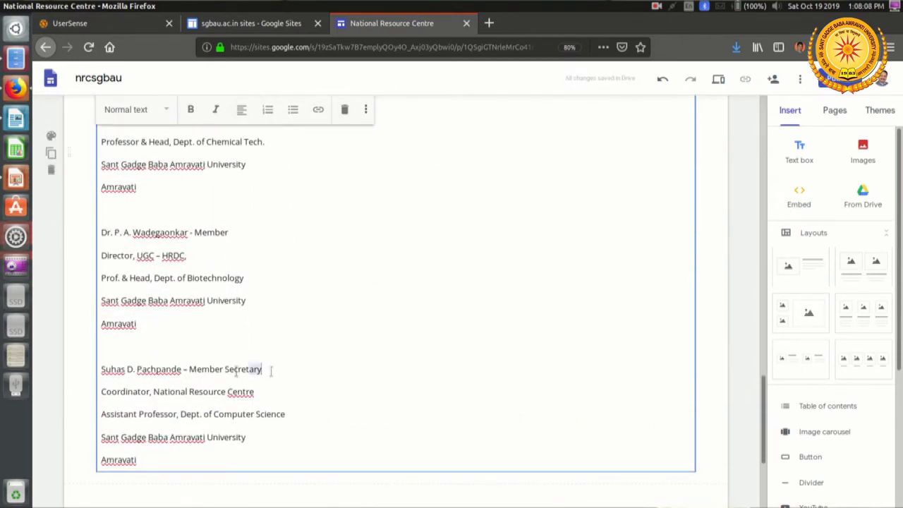
left_click(104, 372, "shift")
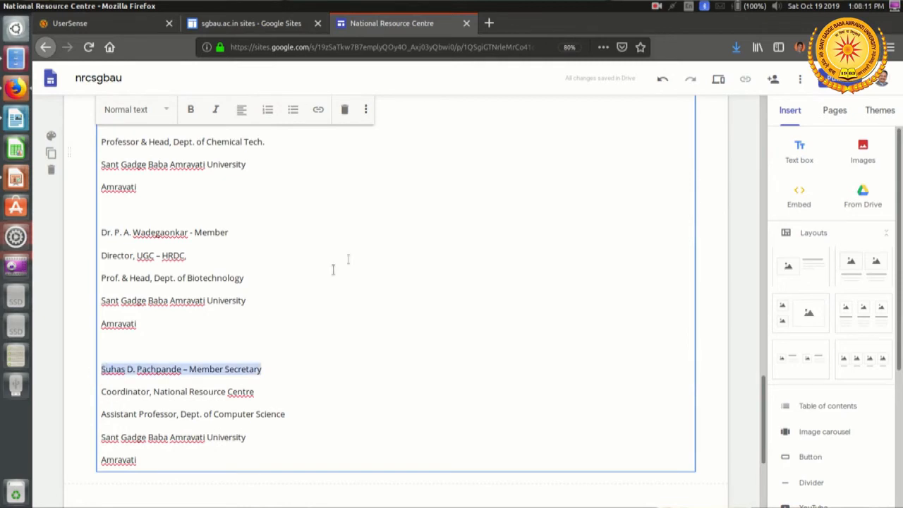
left_click(162, 109)
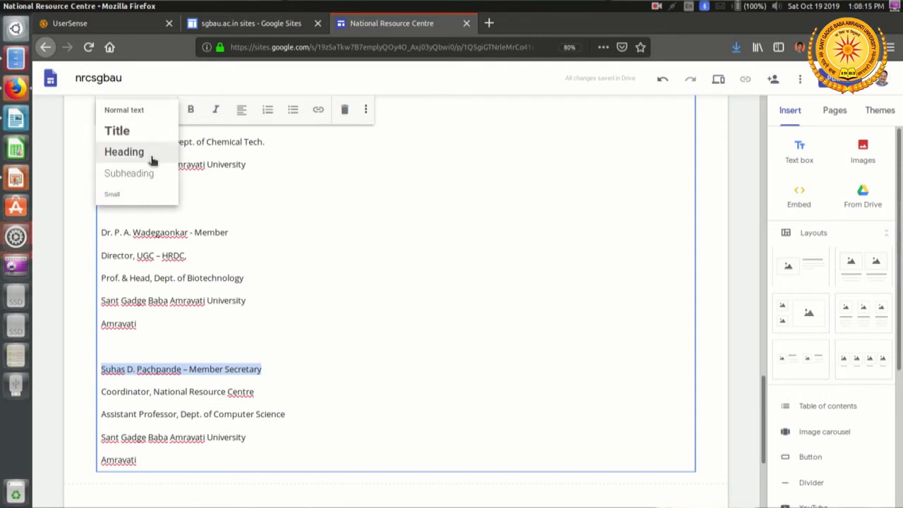
left_click(147, 173)
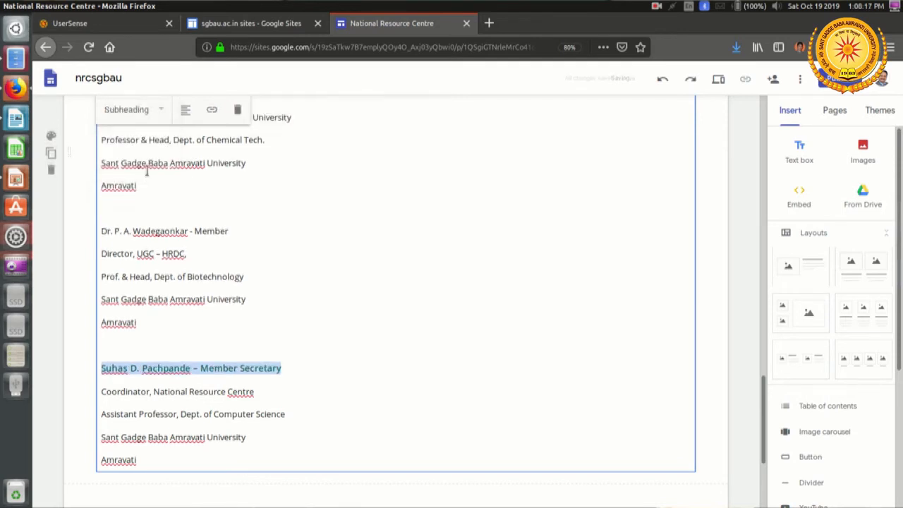
Step: Apply the Subheading style to the name line of the member who heads the Dept. of Biotechnology
left_click_drag(246, 231, 89, 235)
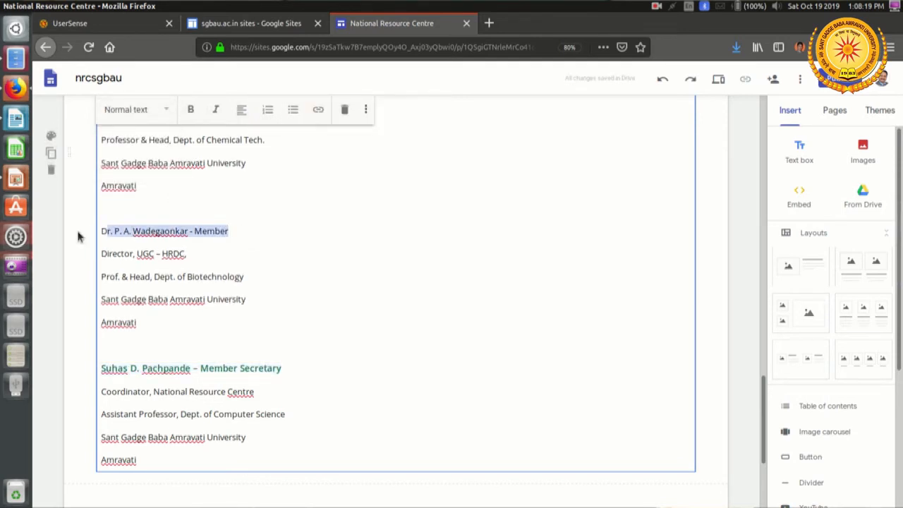
left_click(254, 234)
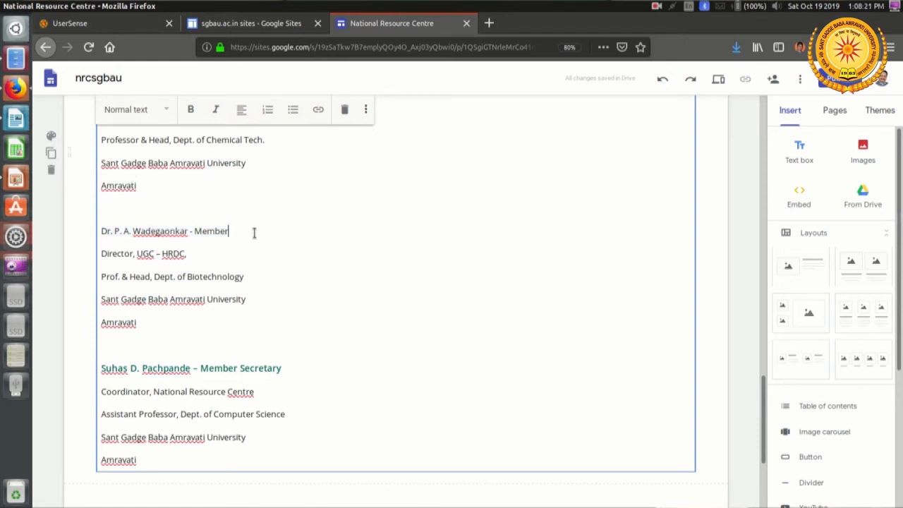
key("shift+Home")
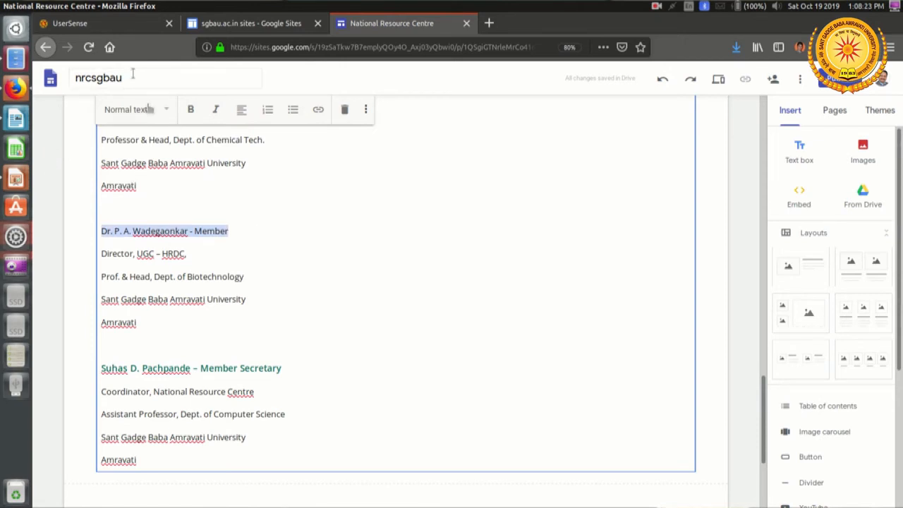
left_click(150, 109)
left_click(137, 174)
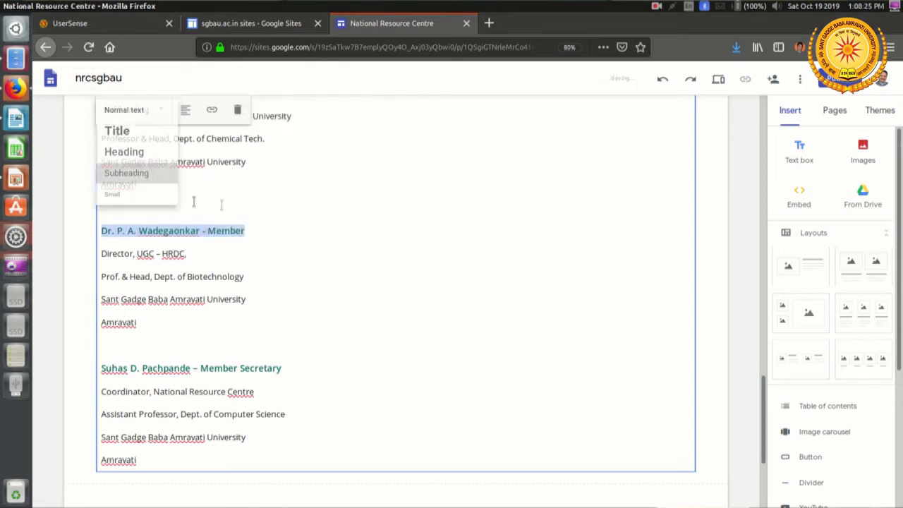
Step: Format the name line of the former RSTM Nagpur University Vice-Chancellor as Subheading
scroll(270, 163, "up", 3)
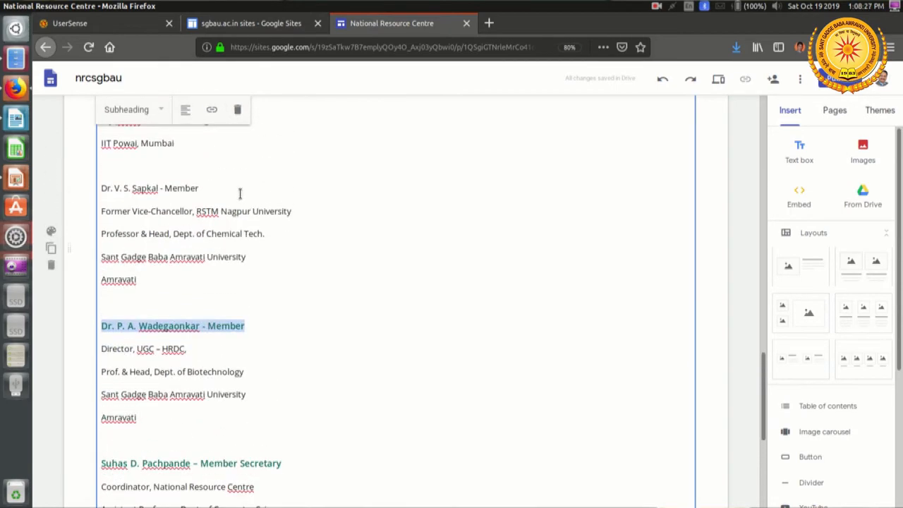
left_click(240, 190)
triple_click(239, 190)
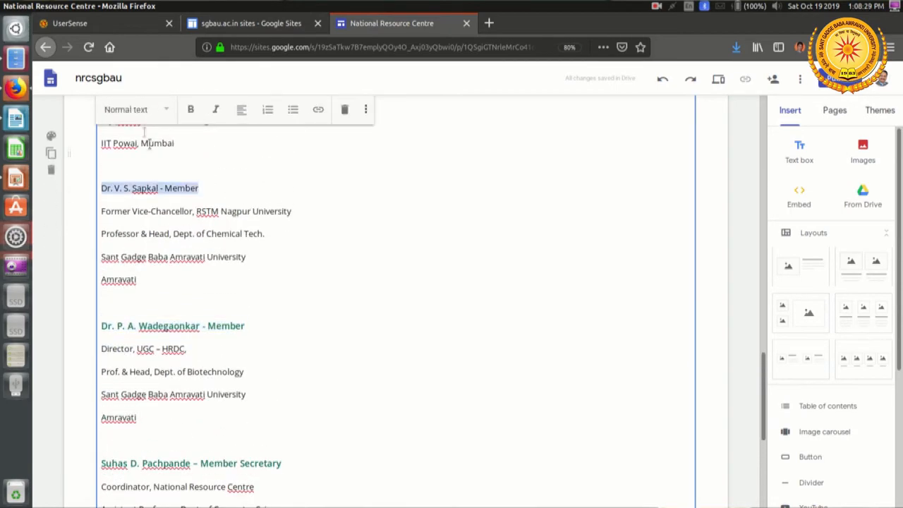
left_click(131, 109)
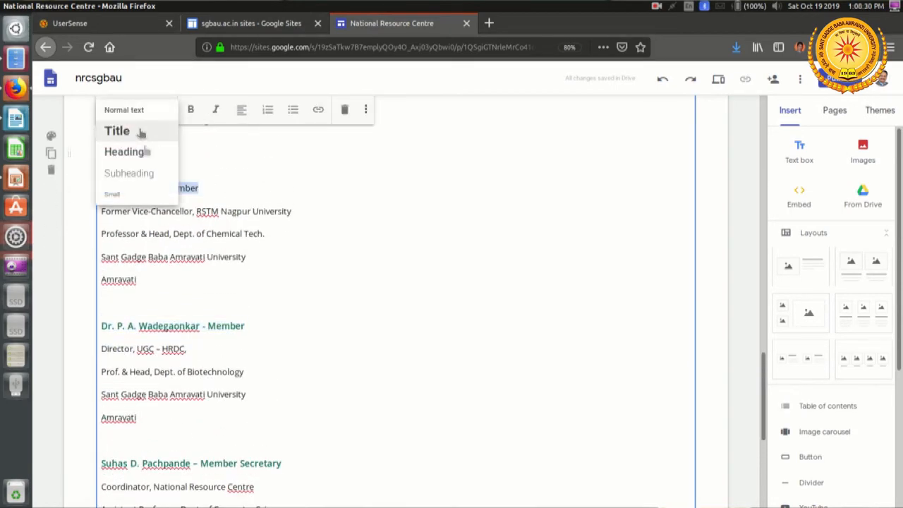
left_click(144, 176)
Step: Format the name line of the S. J. Mehta School of management member as Subheading
scroll(268, 208, "up", 3)
left_click(237, 192)
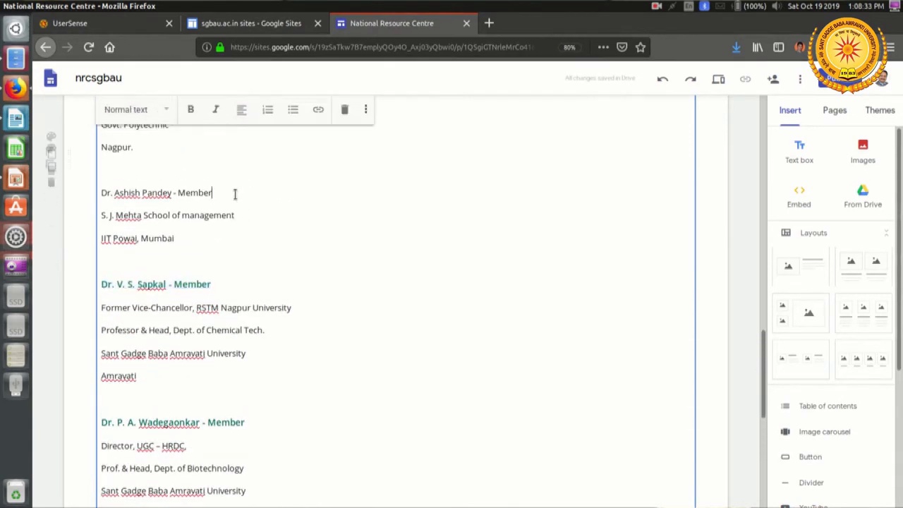
triple_click(234, 193)
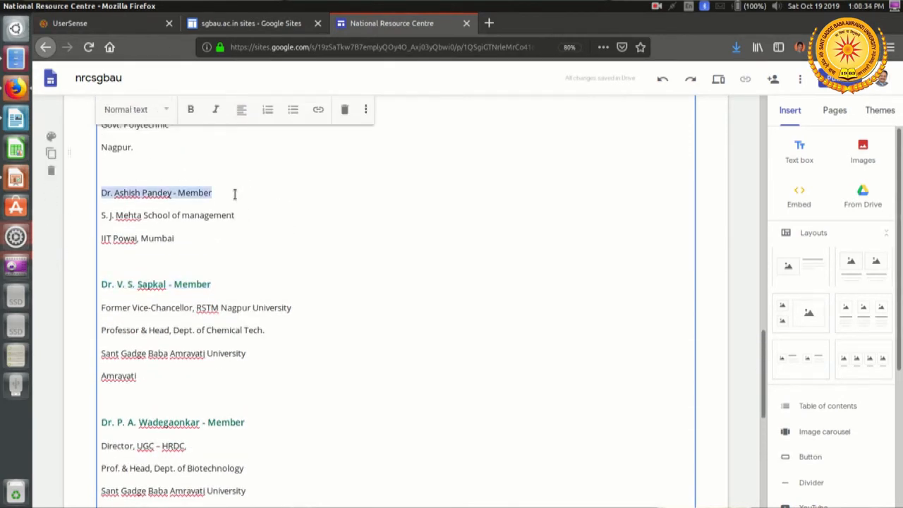
left_click(144, 109)
left_click(148, 177)
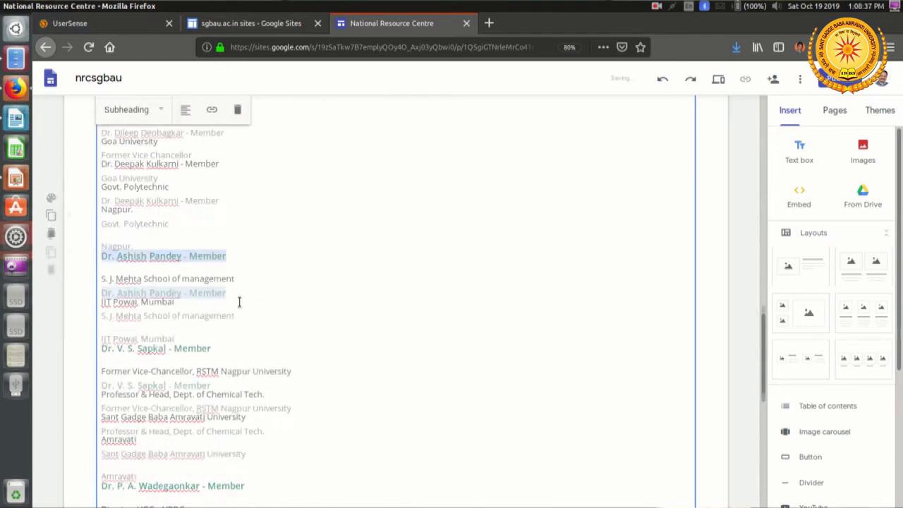
Step: Apply the Subheading style to the name line of the Govt. Polytechnic, Nagpur member
scroll(239, 302, "up", 3)
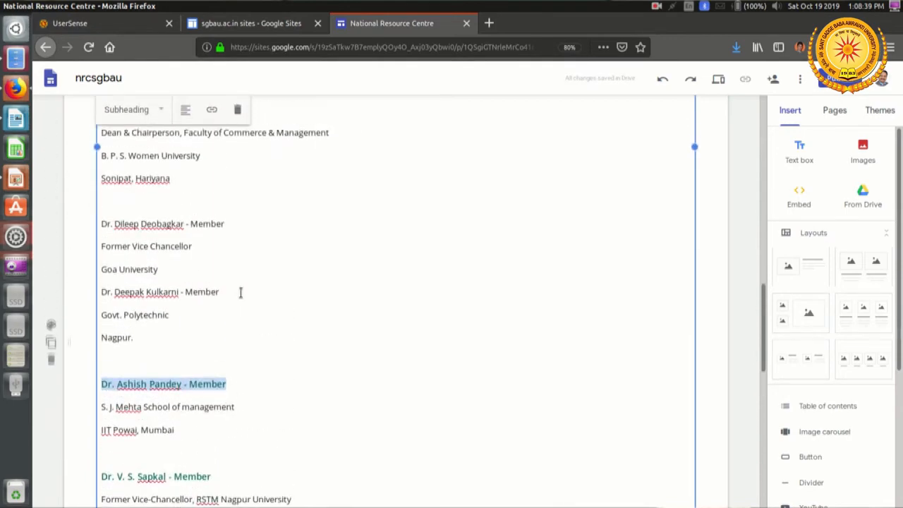
triple_click(240, 292)
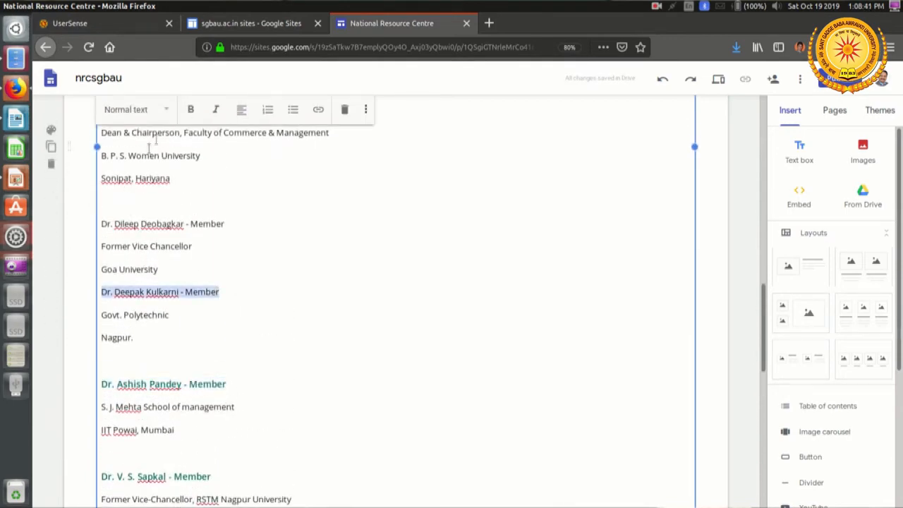
left_click(157, 111)
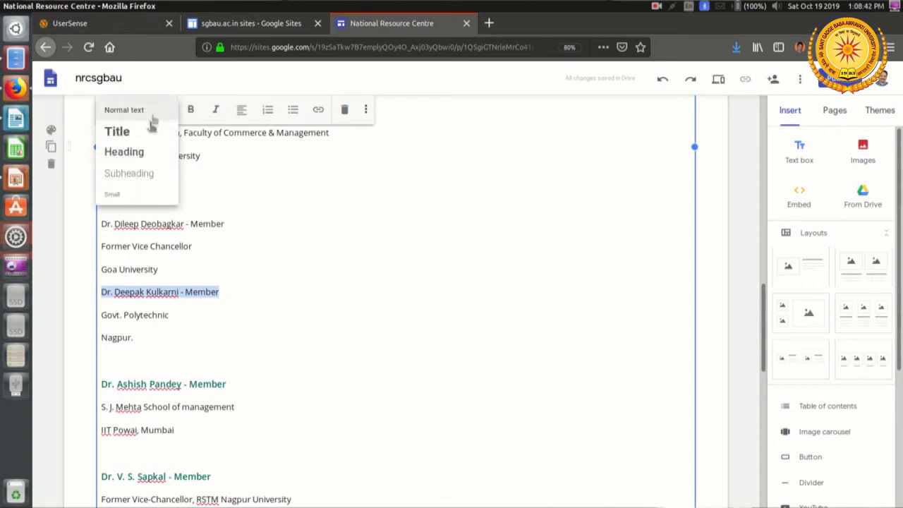
left_click(136, 173)
Step: Delete the blank line after the Govt. Polytechnic, Nagpur entry and insert a blank line below "Goa University"
left_click(134, 363)
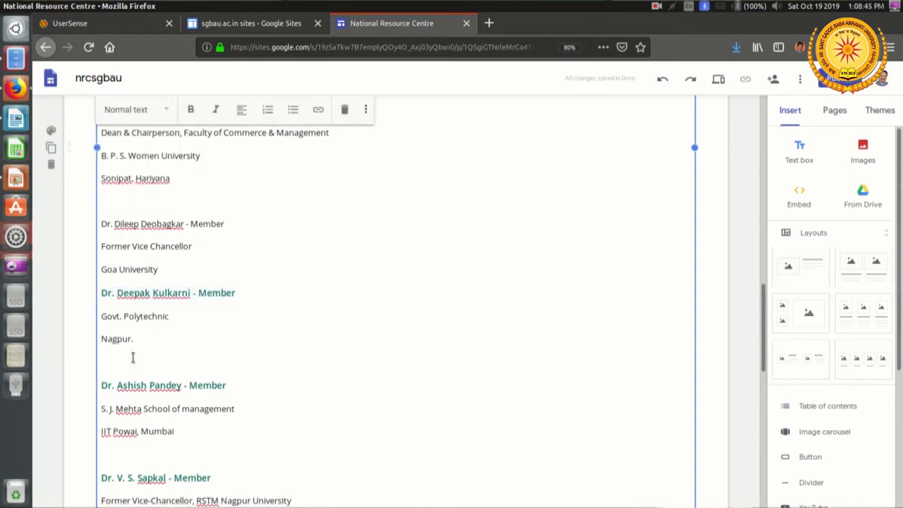
key("Delete")
left_click(228, 265)
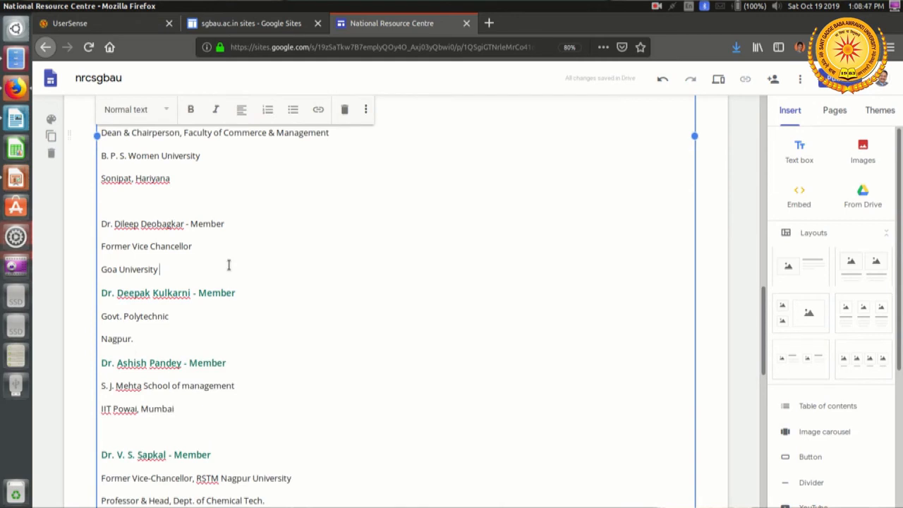
key("Return")
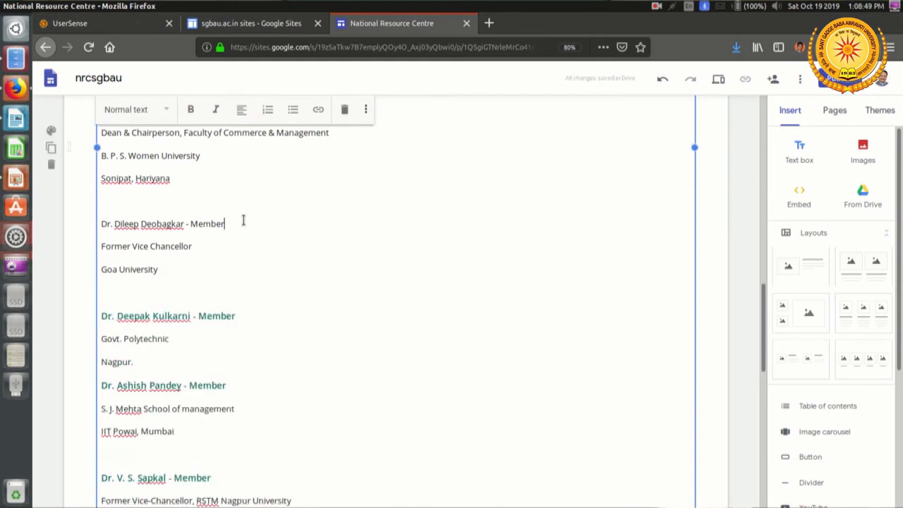
Step: Apply the Subheading style to the name line of the former Goa University Vice Chancellor
triple_click(244, 221)
left_click(139, 115)
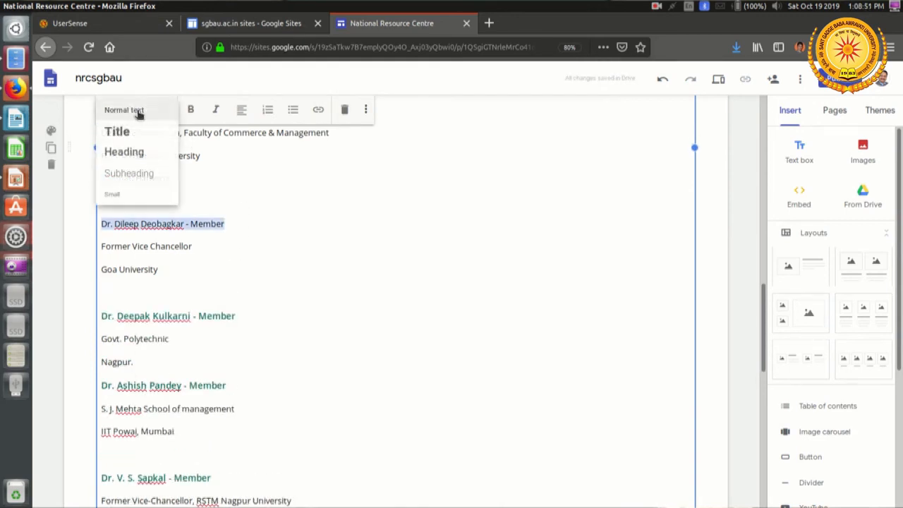
left_click(145, 173)
Step: Format the name line of the B. P. S. Women University member as Subheading
scroll(261, 288, "up", 3)
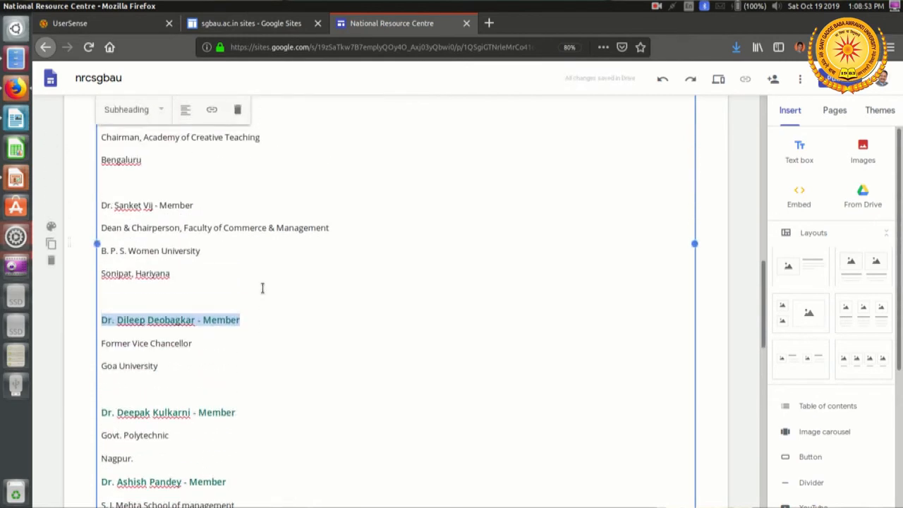
left_click(228, 208)
triple_click(229, 211)
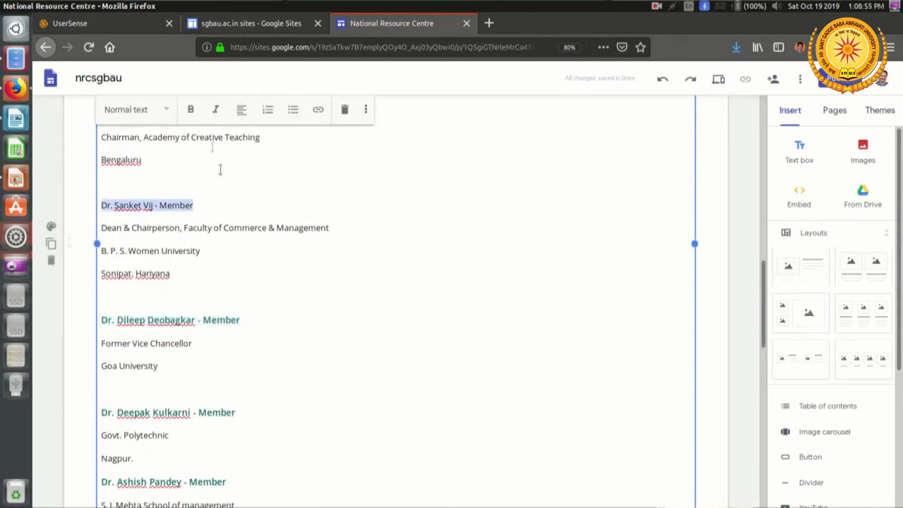
left_click(157, 120)
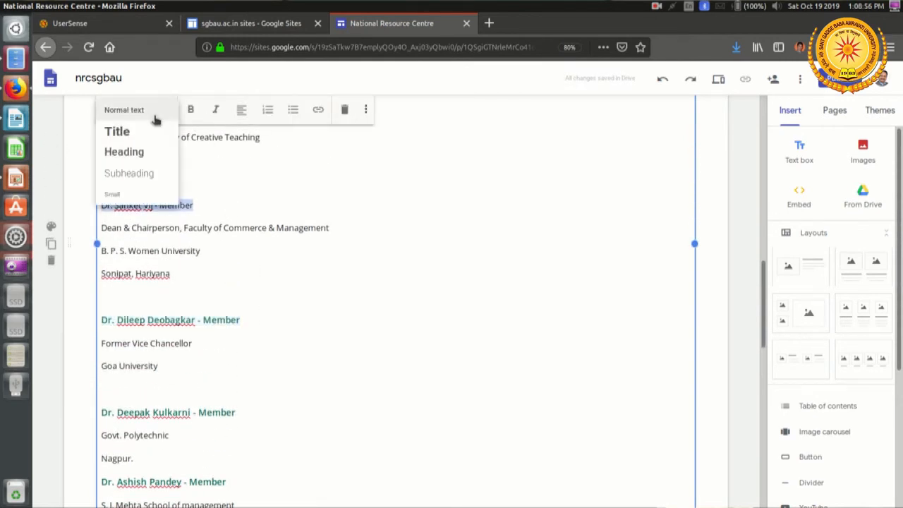
left_click(145, 174)
Step: Apply the Subheading style to the name line of the Academy of Creative Teaching chairman
scroll(307, 300, "up", 4)
left_click(256, 234)
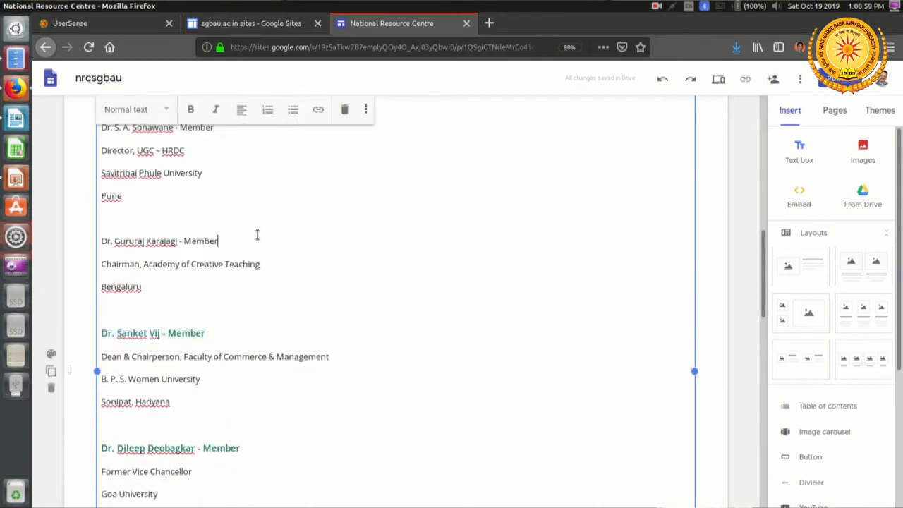
triple_click(257, 235)
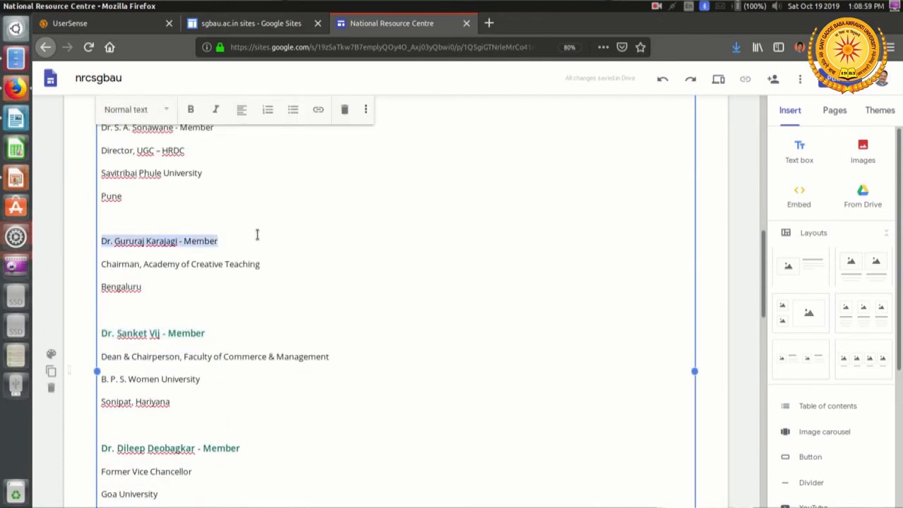
left_click(141, 111)
left_click(151, 176)
Step: Format the name line of the Savitribai Phule University member as Subheading
scroll(258, 250, "up", 3)
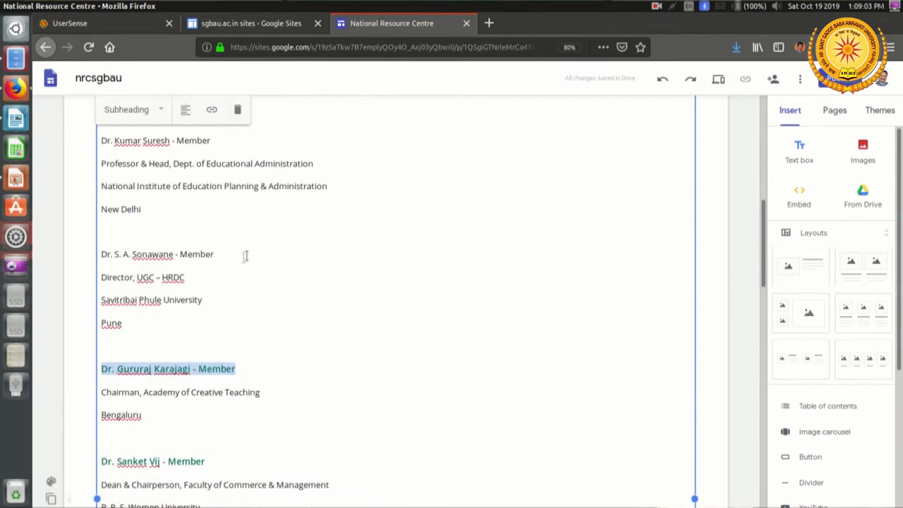
left_click(241, 257)
triple_click(242, 258)
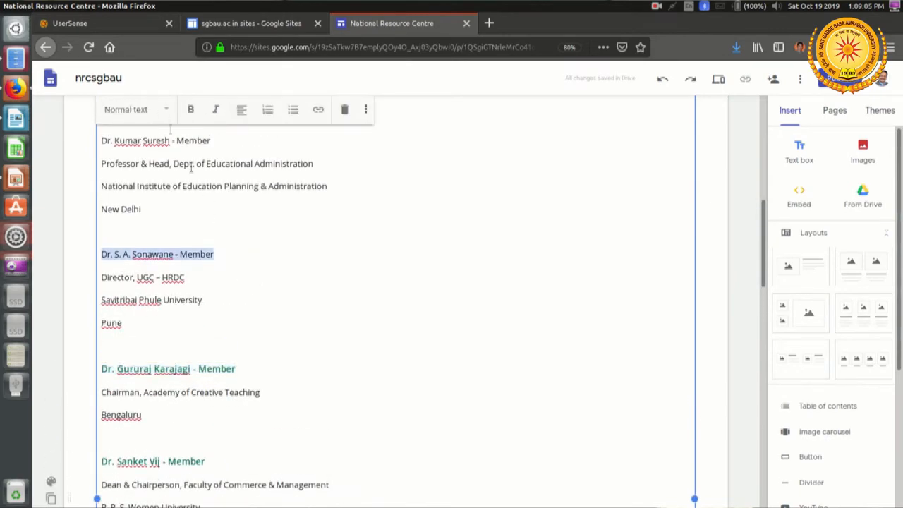
left_click(157, 111)
left_click(151, 177)
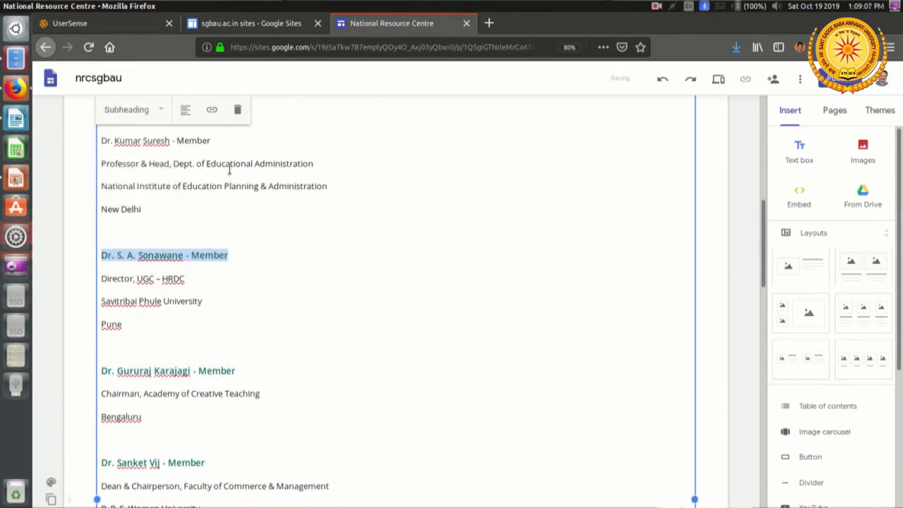
Step: Apply the Subheading style to the name line of the National Institute of Education Planning & Administration member
scroll(229, 170, "up", 2)
left_click(224, 196)
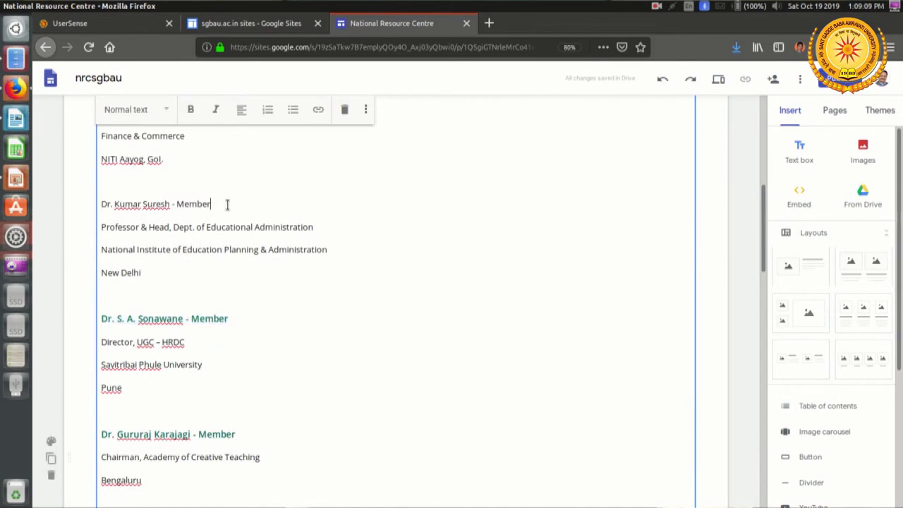
triple_click(227, 204)
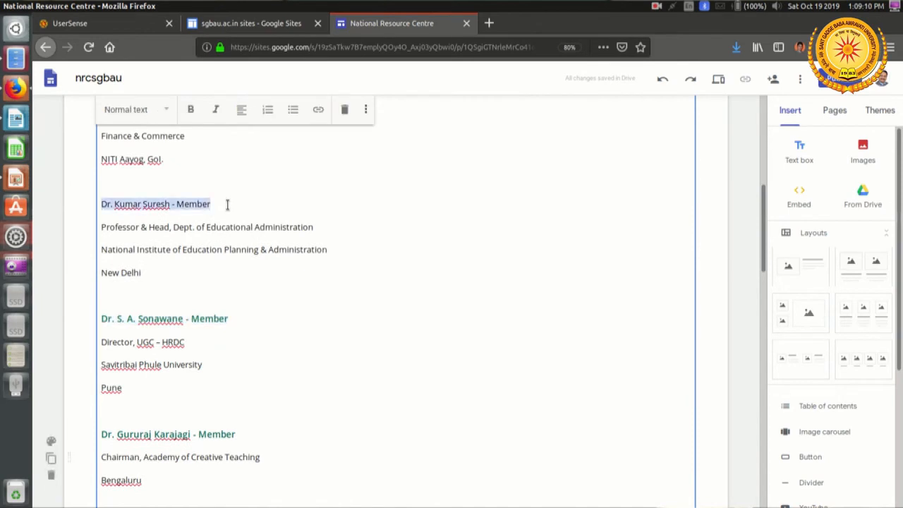
left_click(121, 113)
left_click(139, 172)
Step: Format the name line of the NITI Aayog member as Subheading
scroll(228, 210, "up", 3)
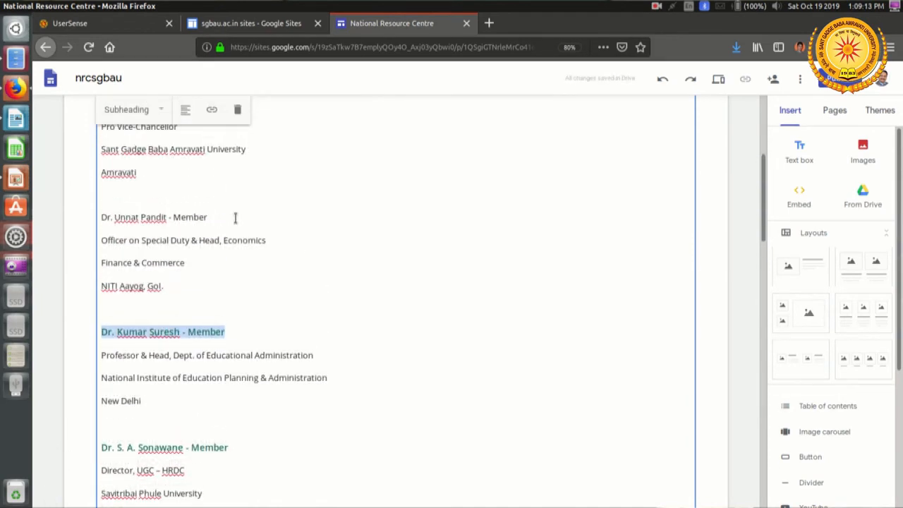
left_click(236, 217)
triple_click(235, 217)
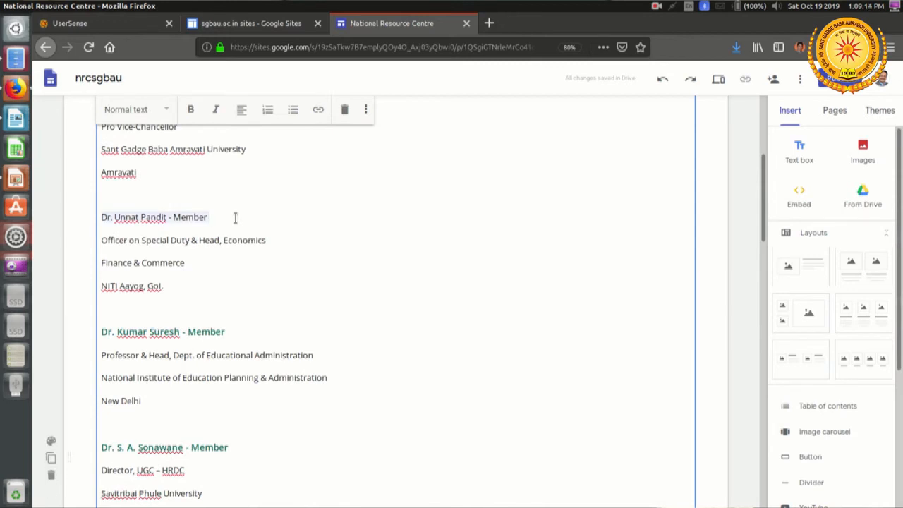
left_click(155, 113)
left_click(137, 175)
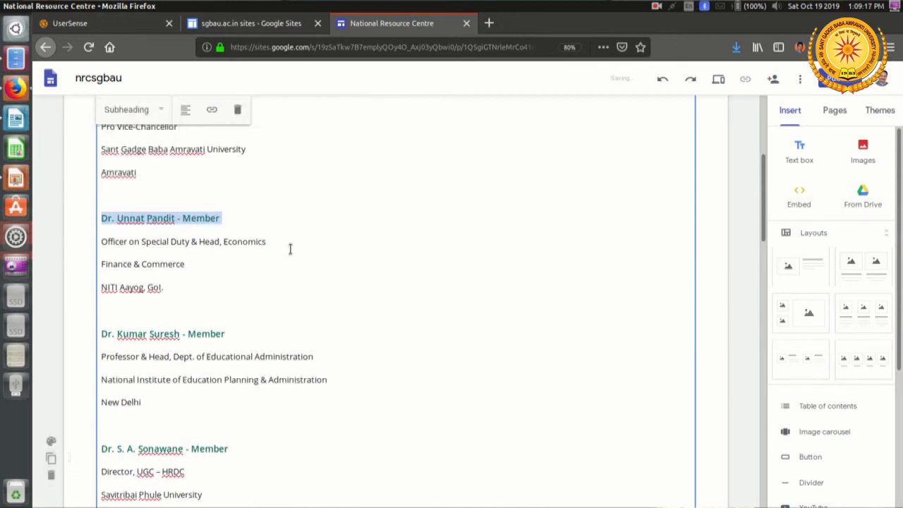
Step: Apply the Subheading style to the name lines of the Pro Vice-Chancellor and the Vice-Chancellor at the start of the Academic Council list
scroll(289, 248, "up", 2)
triple_click(237, 192)
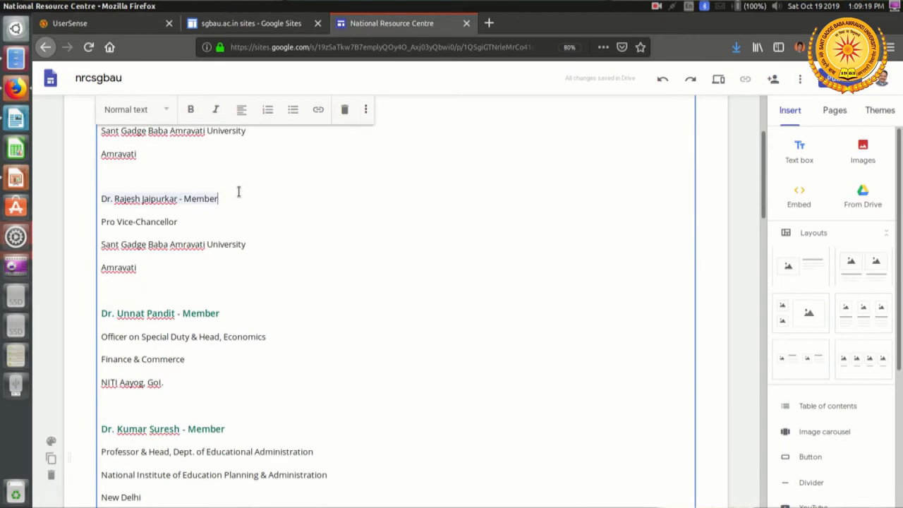
left_click(135, 113)
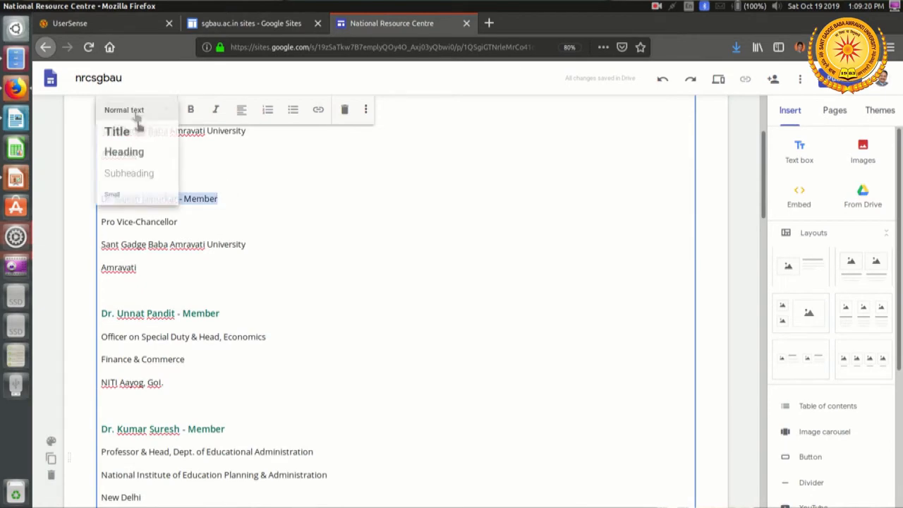
left_click(129, 174)
triple_click(264, 231)
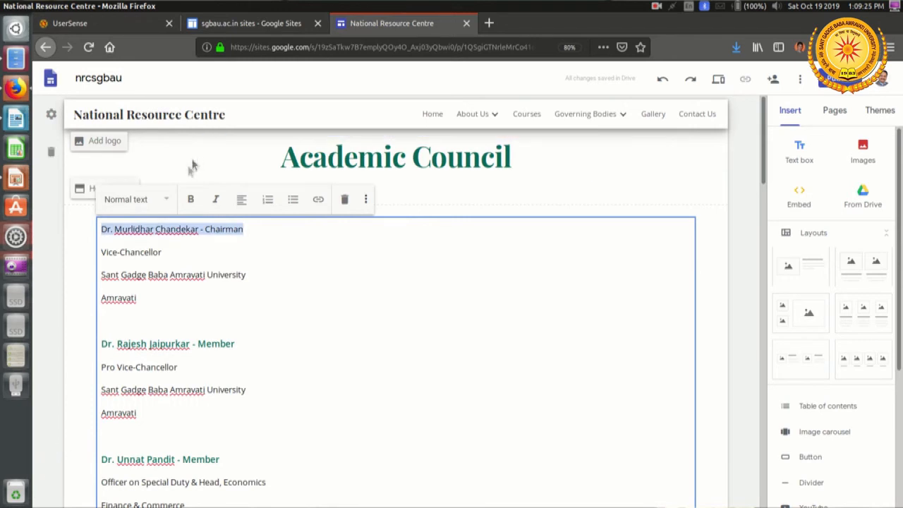
left_click(141, 203)
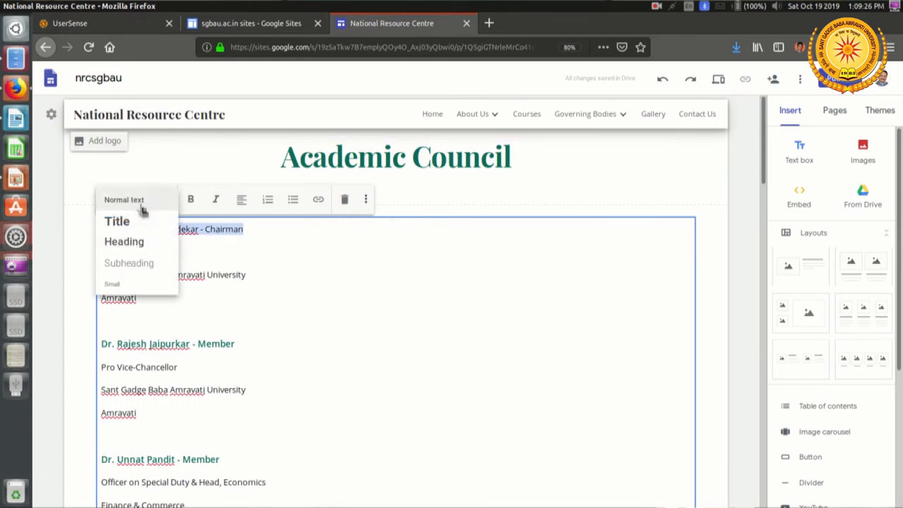
left_click(141, 262)
left_click(681, 173)
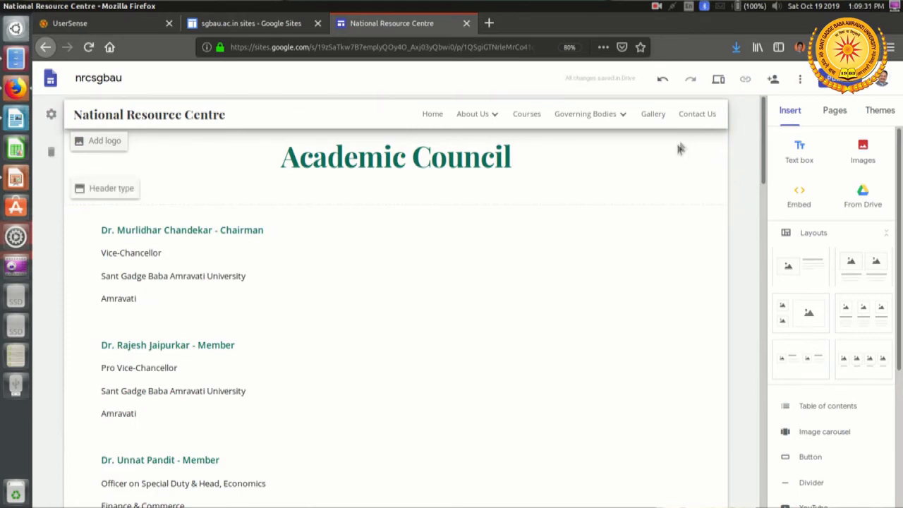
Step: Preview the Academic Council page, review the whole member list down to the disclaimer, and close the preview
left_click(718, 80)
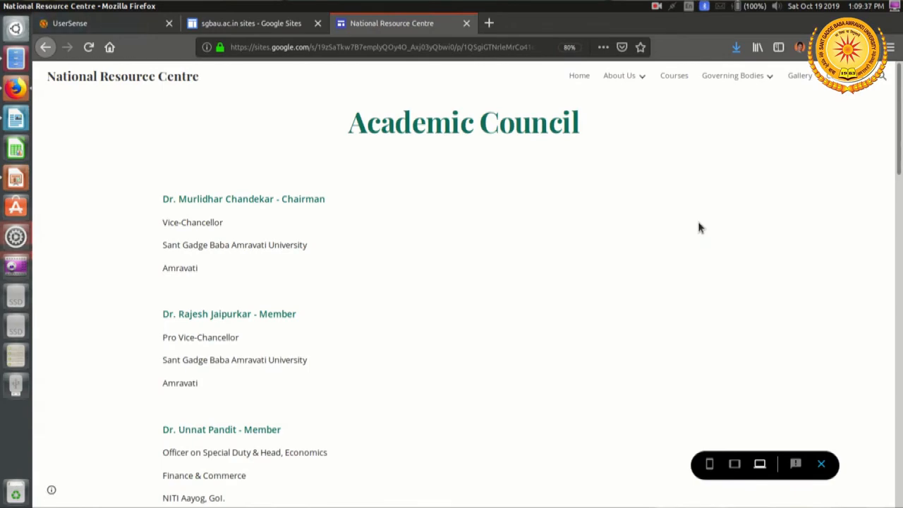
scroll(698, 224, "down", 2)
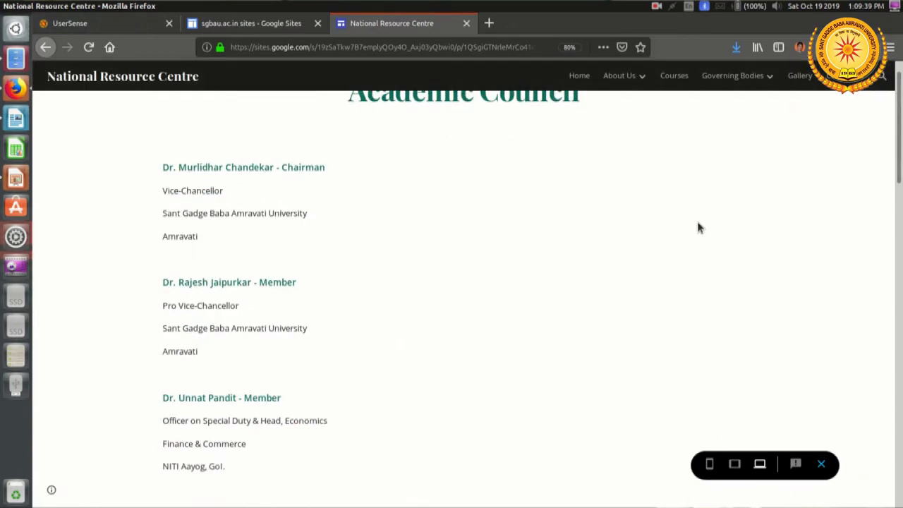
scroll(698, 224, "up", 2)
scroll(697, 227, "down", 4)
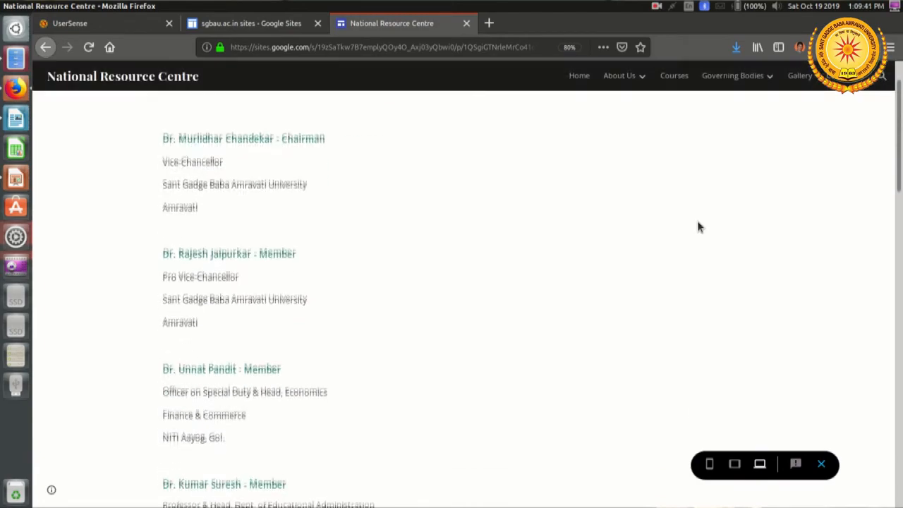
scroll(698, 227, "down", 15)
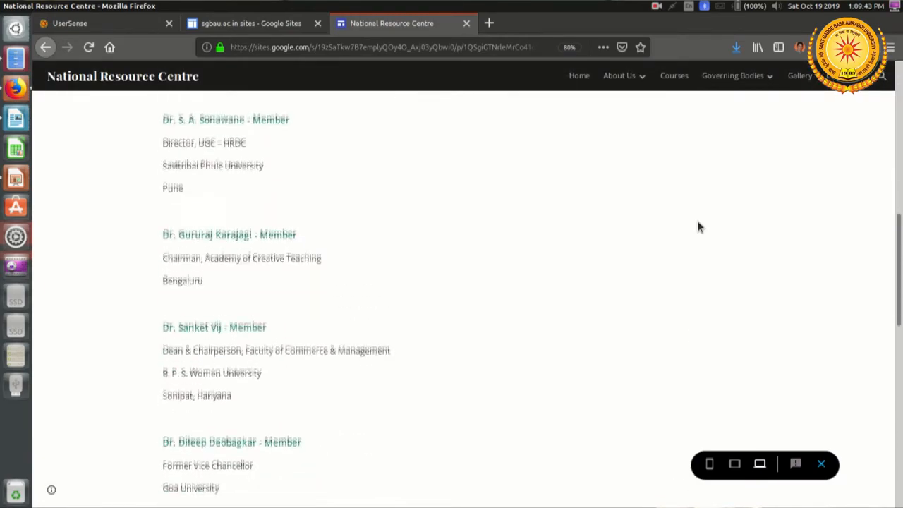
scroll(698, 228, "down", 5)
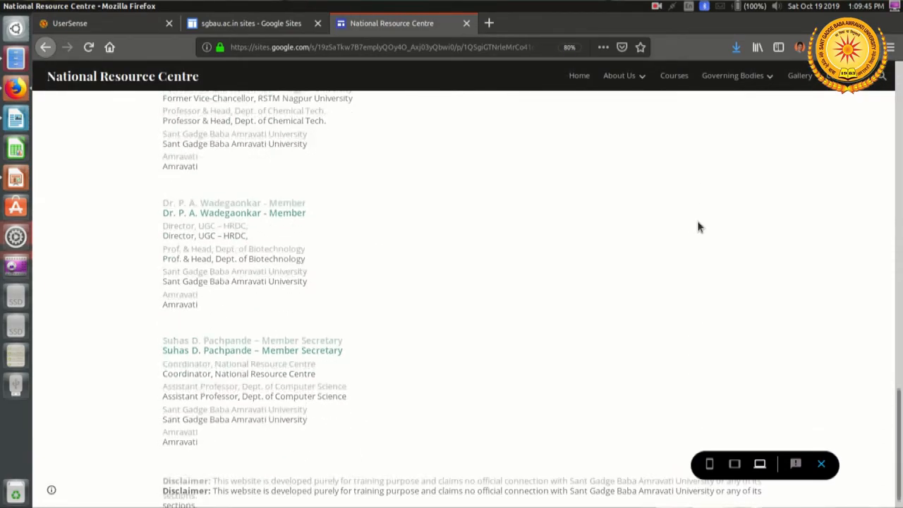
scroll(373, 261, "down", 1)
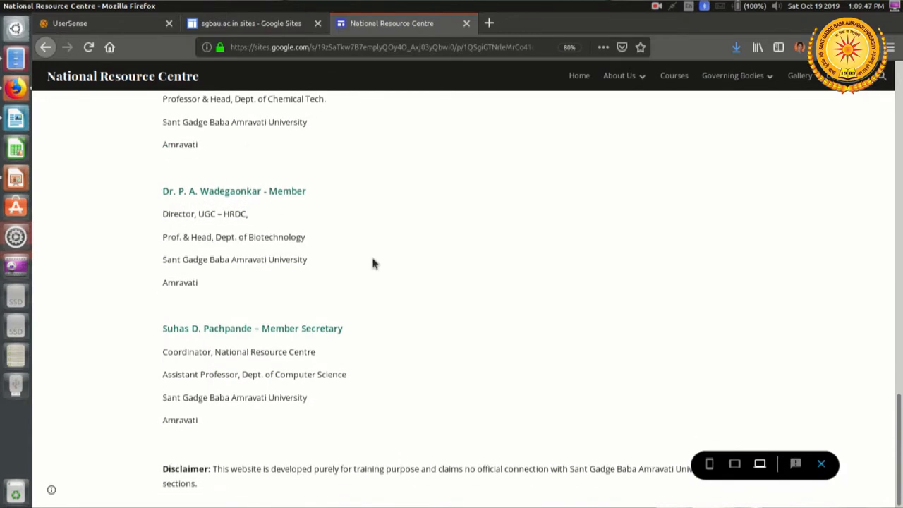
left_click(821, 464)
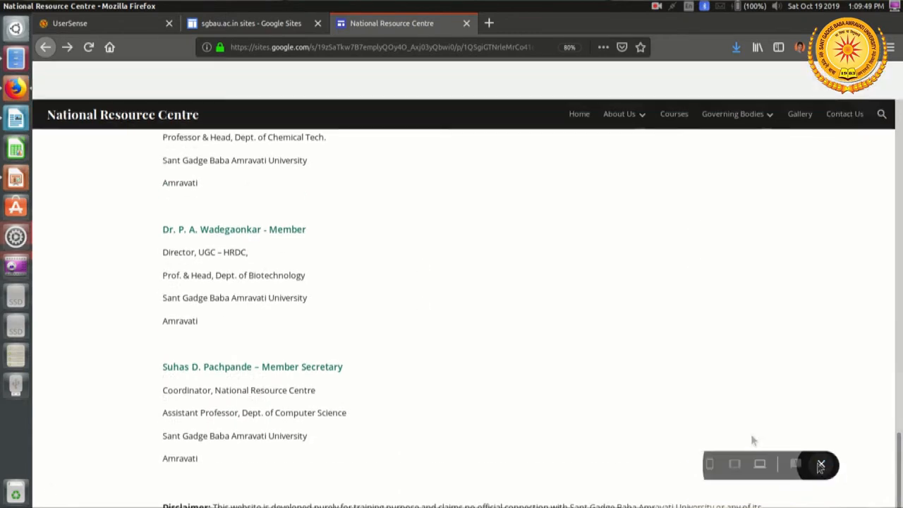
Step: Open the Academic Advisory Committee page and add a text box in the empty section below its title
mouse_move(550, 117)
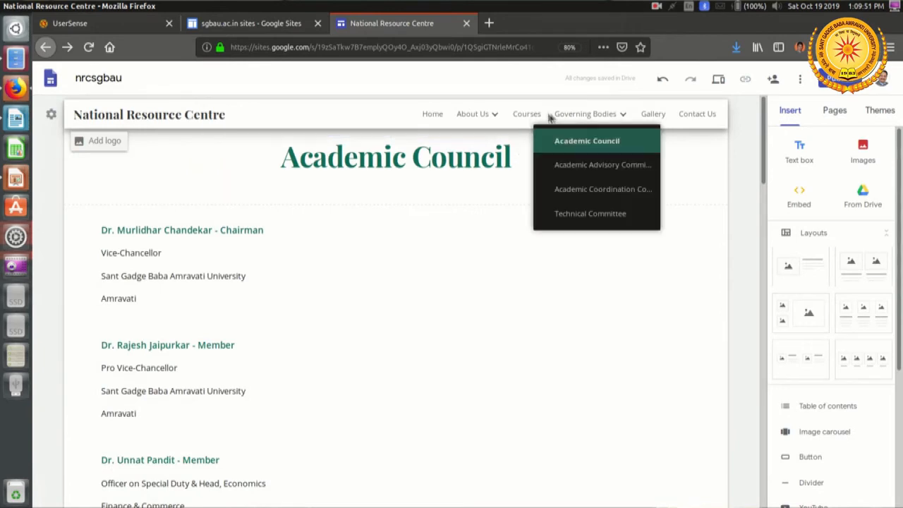
left_click(589, 168)
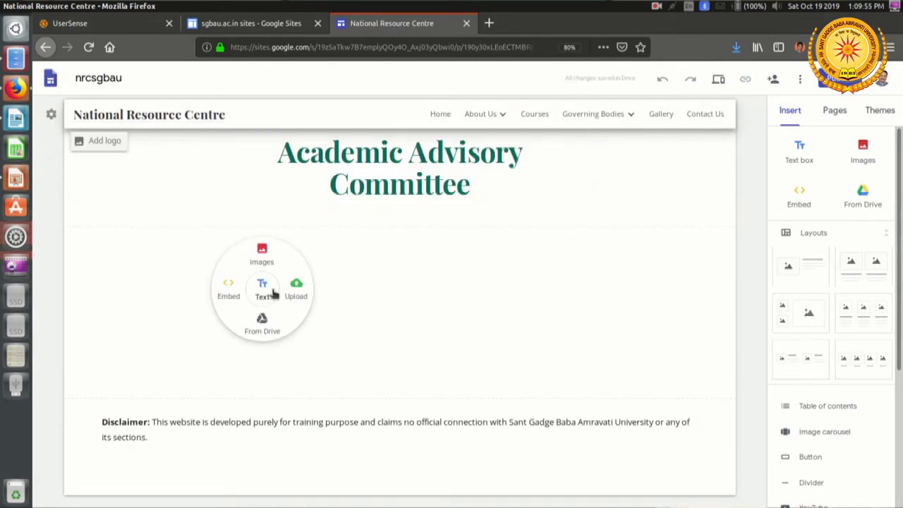
left_click(262, 287)
Step: Switch to LibreOffice Writer and copy the full Academic Advisory Committee member list, from the chairman to the member secretary
key("alt+Tab")
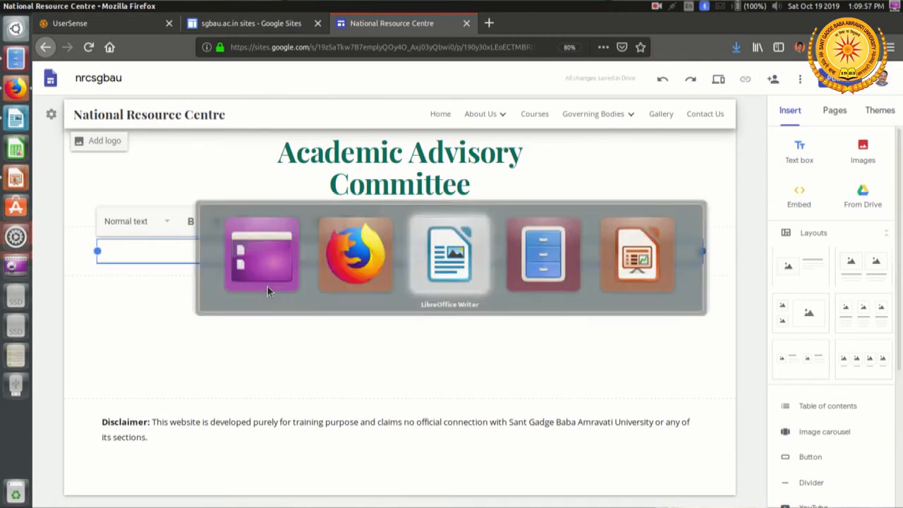
scroll(320, 268, "down", 5)
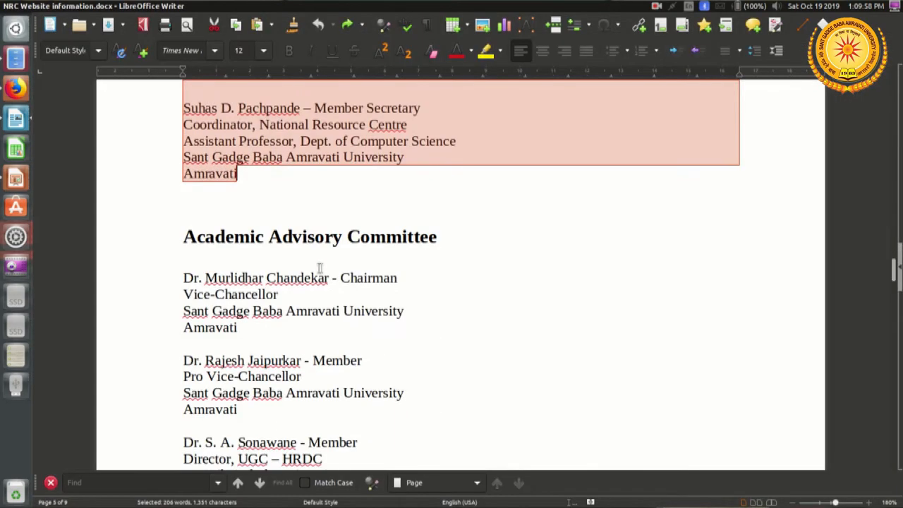
left_click(176, 281)
scroll(216, 309, "down", 15)
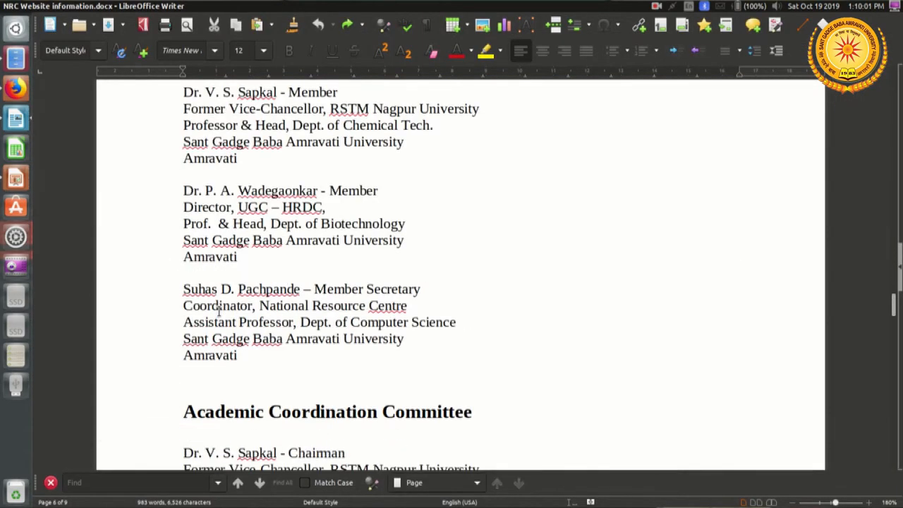
left_click(273, 355, "shift")
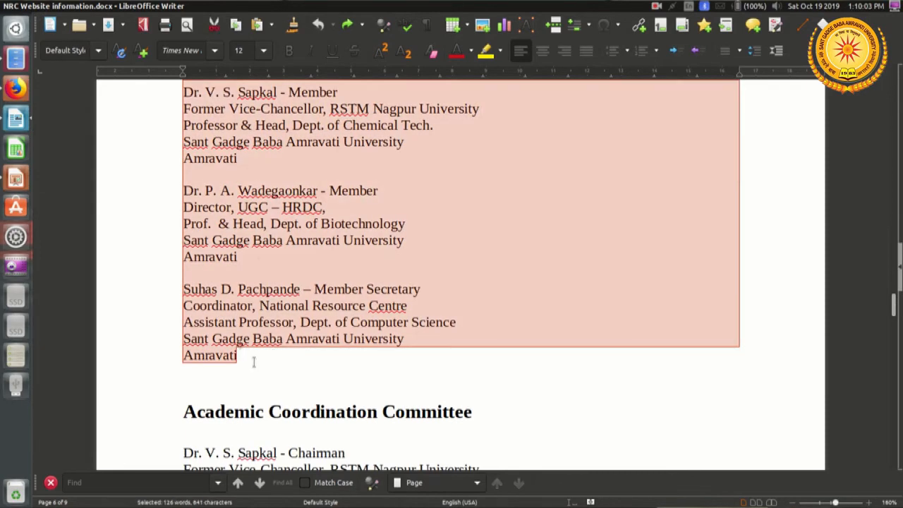
right_click(255, 360)
left_click(276, 290)
Step: Return to Firefox and paste the copied member list into the Academic Advisory Committee text box
key("alt+Tab")
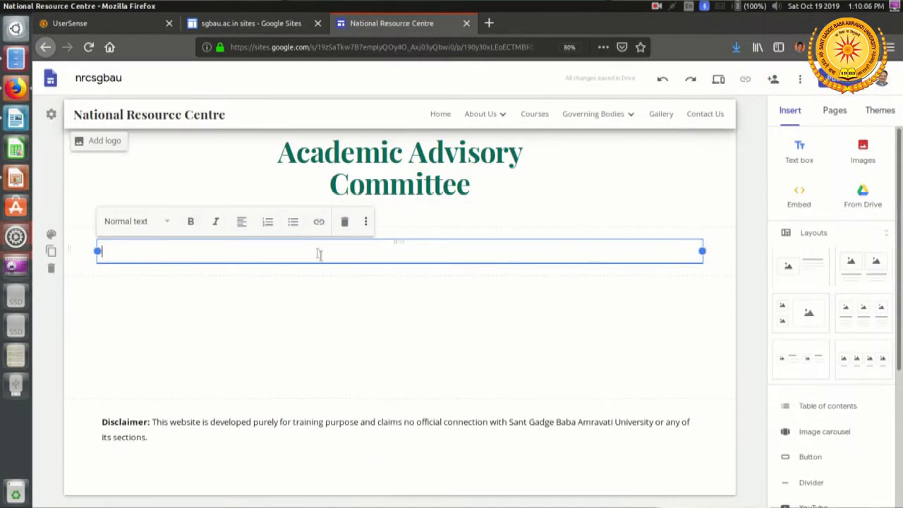
right_click(317, 256)
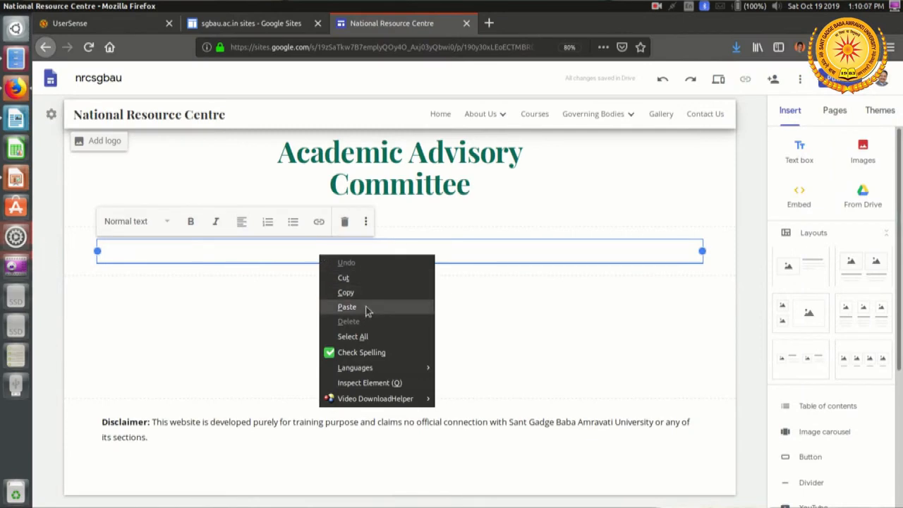
left_click(346, 306)
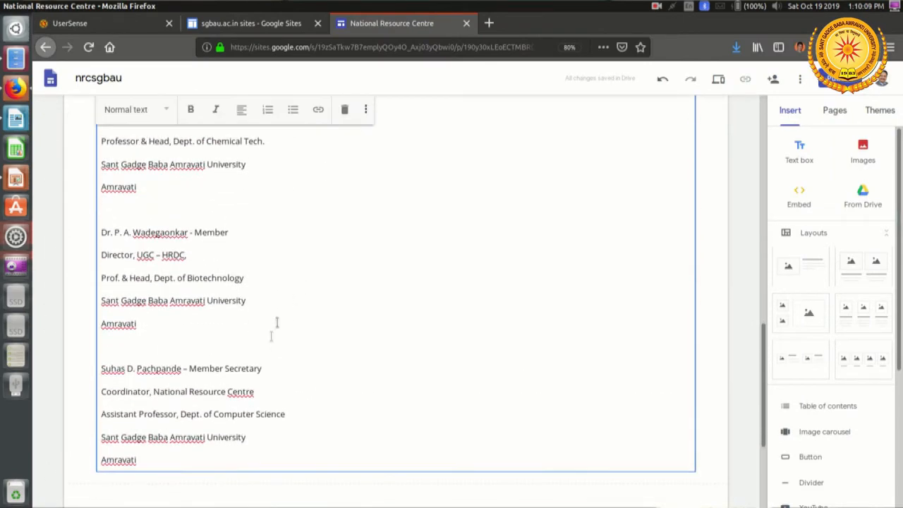
Step: Apply the Subheading style to the name lines of the Member Secretary and the Dept. of Biotechnology head
triple_click(279, 363)
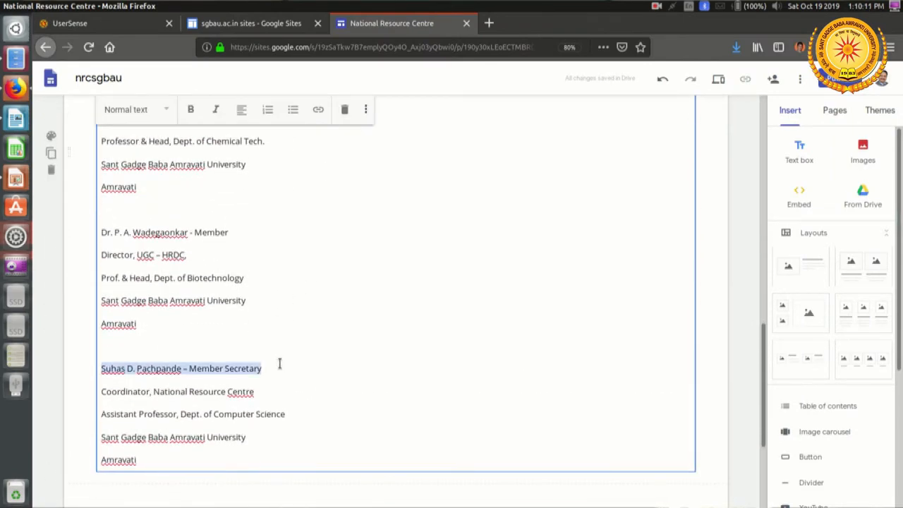
left_click(168, 111)
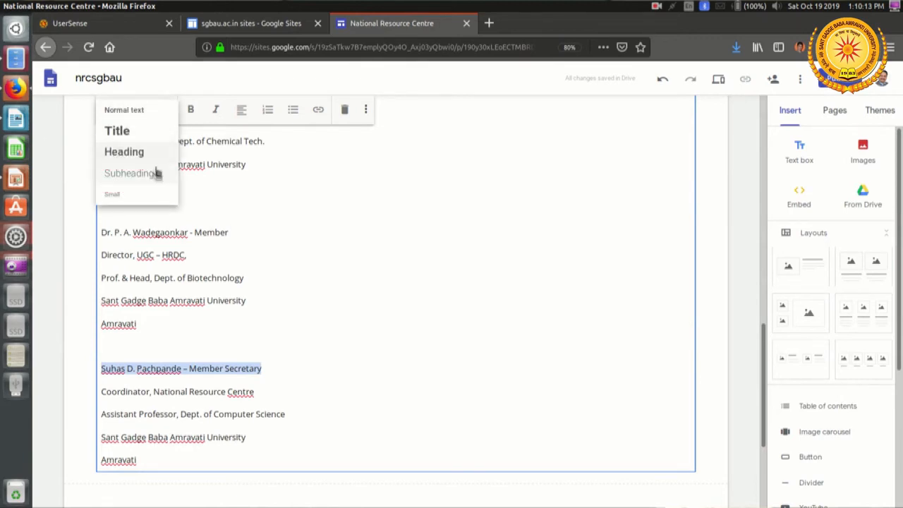
left_click(158, 175)
left_click(244, 231)
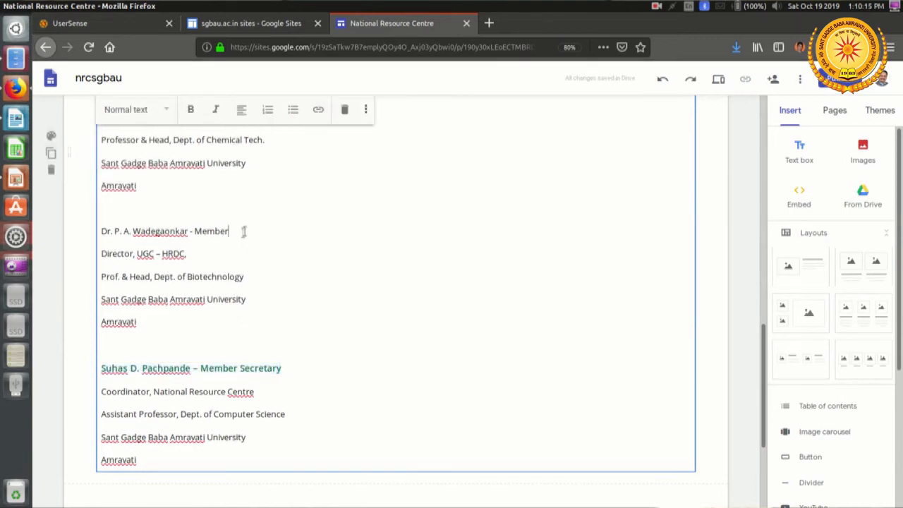
triple_click(243, 232)
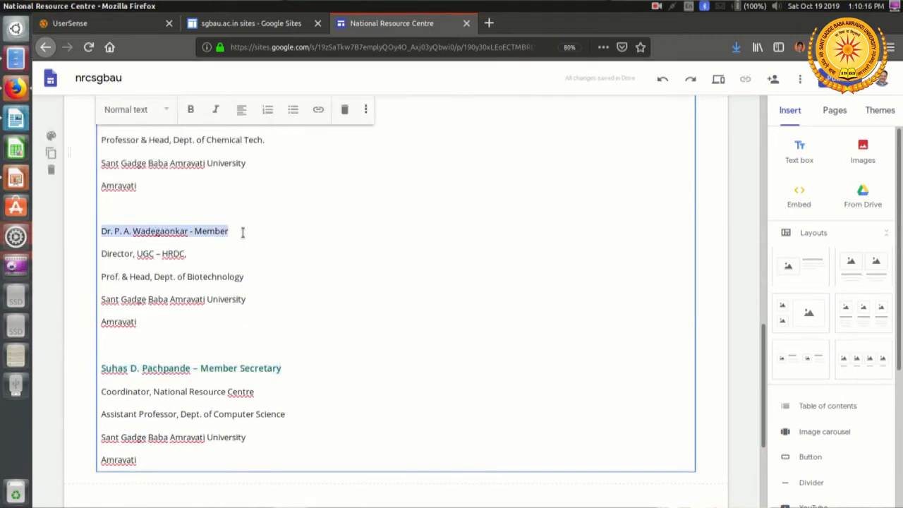
left_click(129, 111)
left_click(172, 177)
Step: Format the name lines of the former RSTM Nagpur University Vice-Chancellor and the S. J. Mehta School of management member as Subheading
scroll(313, 258, "up", 3)
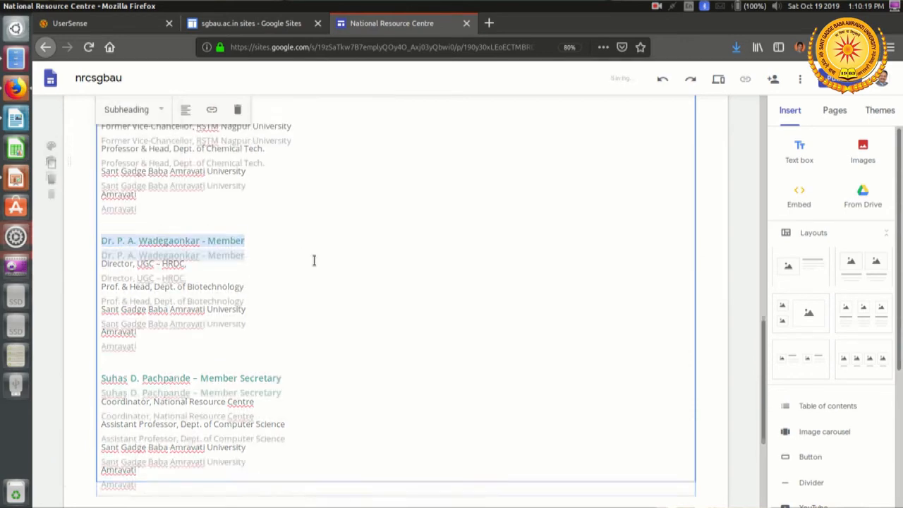
left_click(260, 184)
triple_click(259, 184)
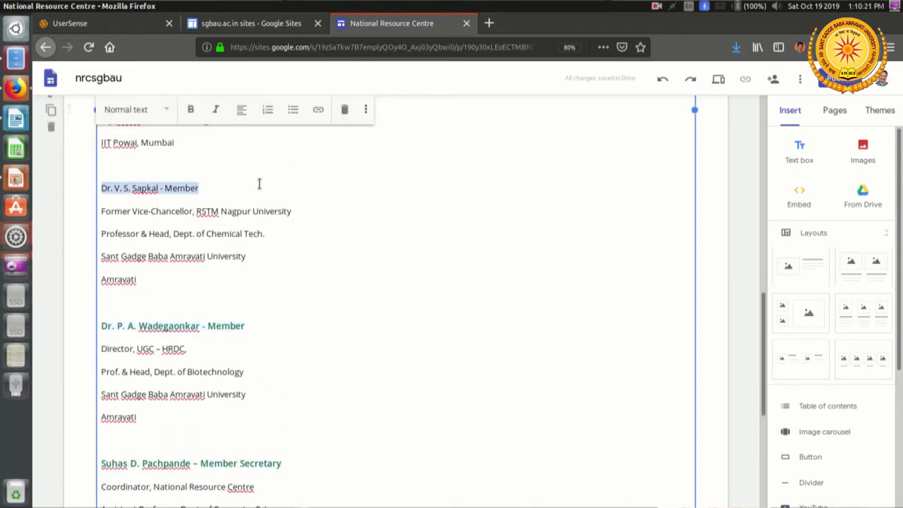
left_click(134, 110)
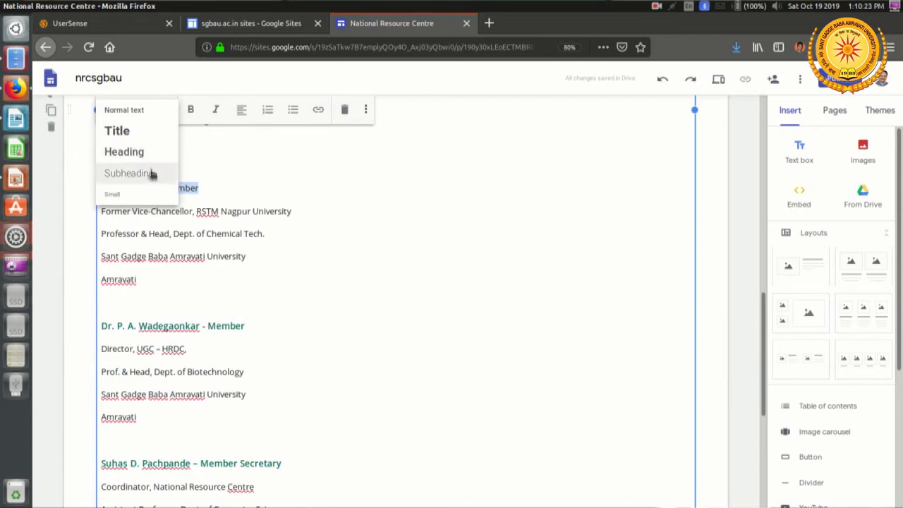
left_click(151, 175)
scroll(339, 300, "up", 3)
left_click(222, 227)
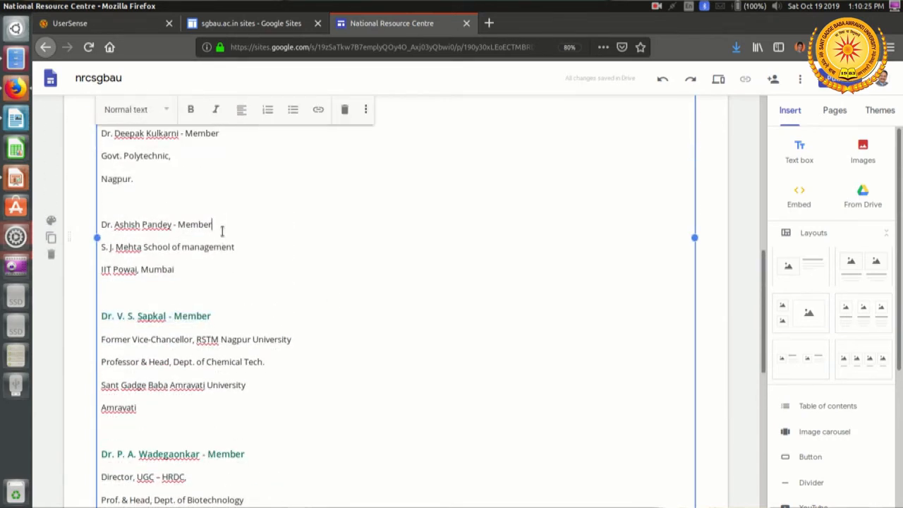
triple_click(221, 230)
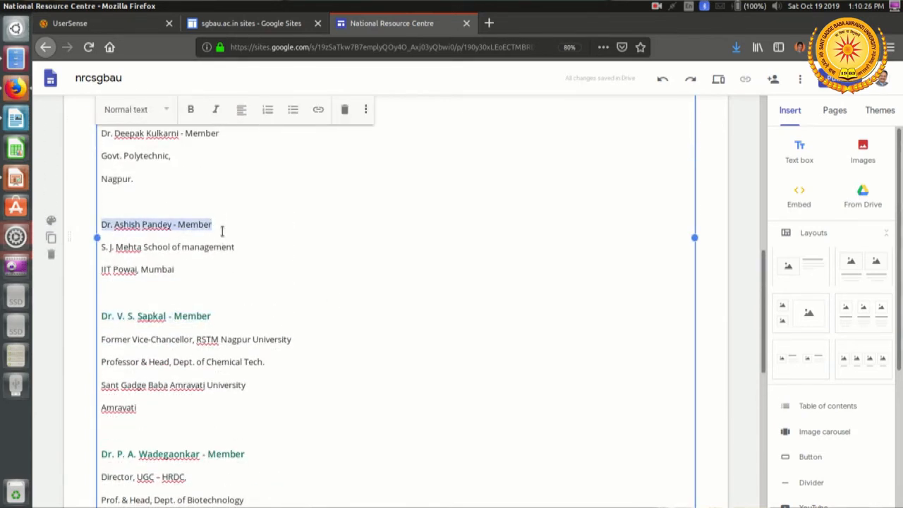
left_click(161, 111)
left_click(147, 176)
Step: Apply the Subheading style to the name line of the Govt. Polytechnic, Nagpur member
scroll(290, 264, "up", 2)
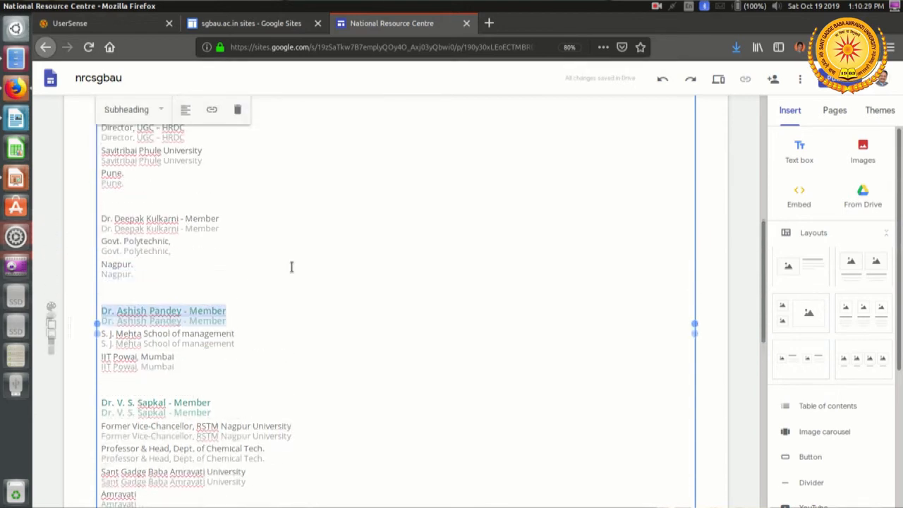
triple_click(235, 227)
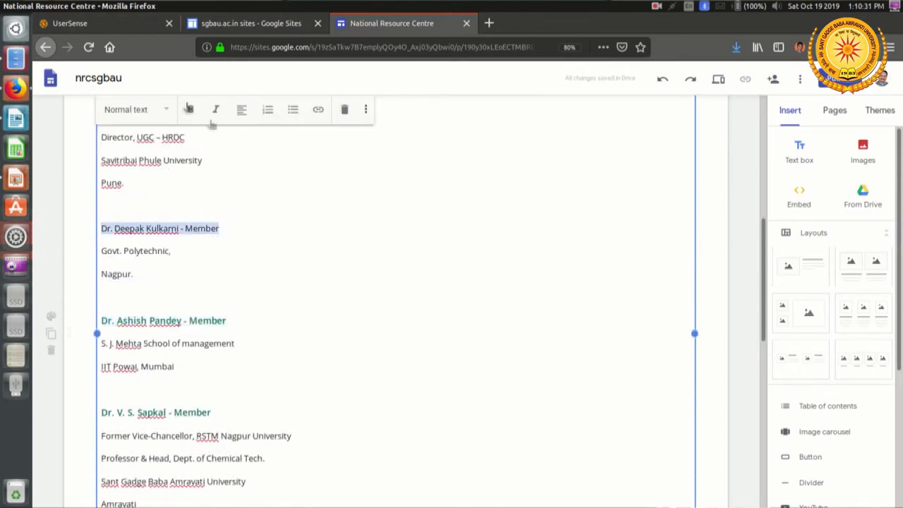
left_click(162, 111)
left_click(155, 171)
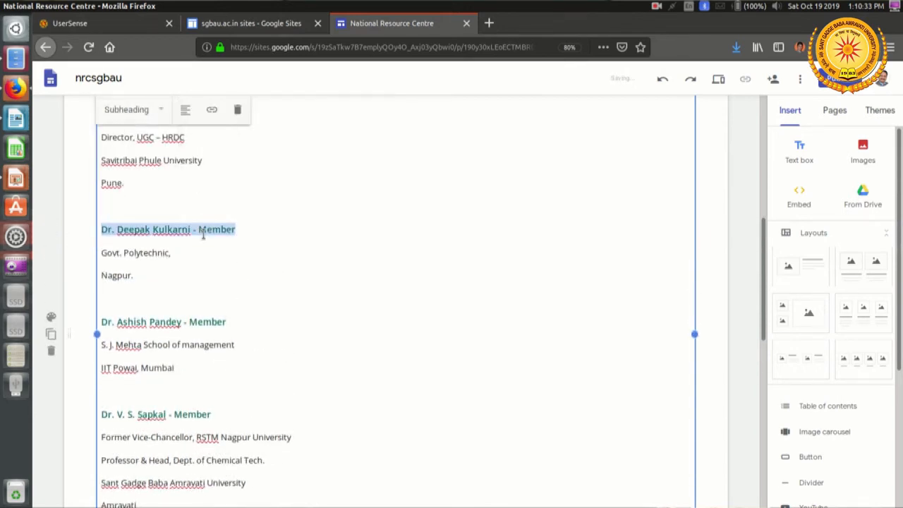
Step: Apply the Subheading style to the name line of the UGC – HRDC director from Savitribai Phule University, Pune
scroll(203, 235, "up", 2)
left_click(226, 210)
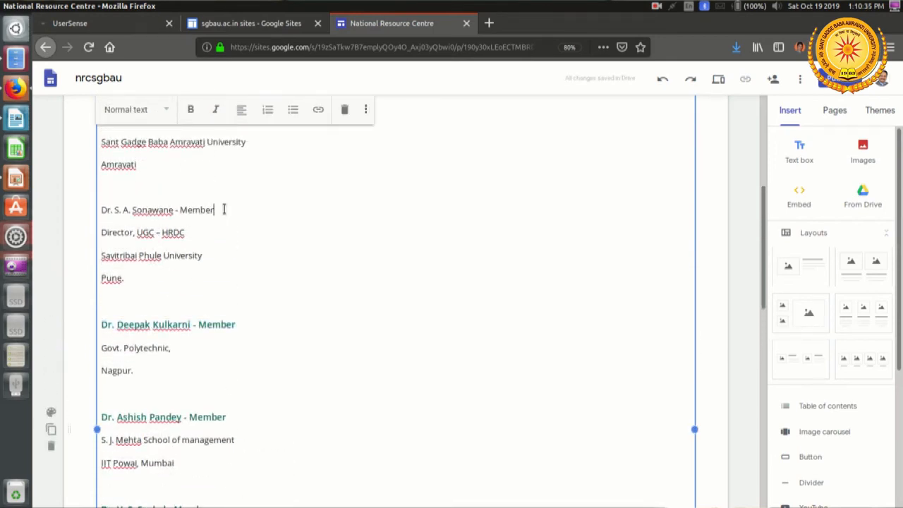
triple_click(224, 210)
left_click(141, 113)
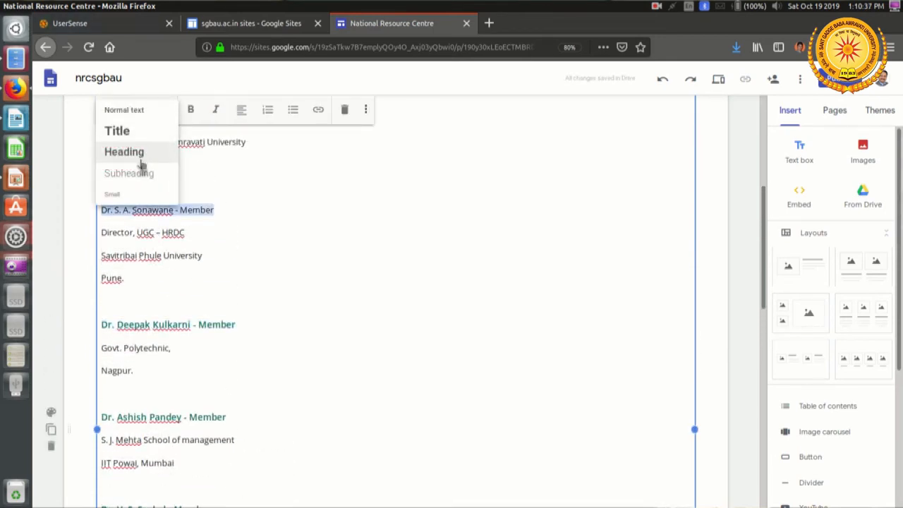
left_click(145, 176)
Step: Format the name line of the Pro Vice-Chancellor member as Subheading
scroll(308, 258, "up", 2)
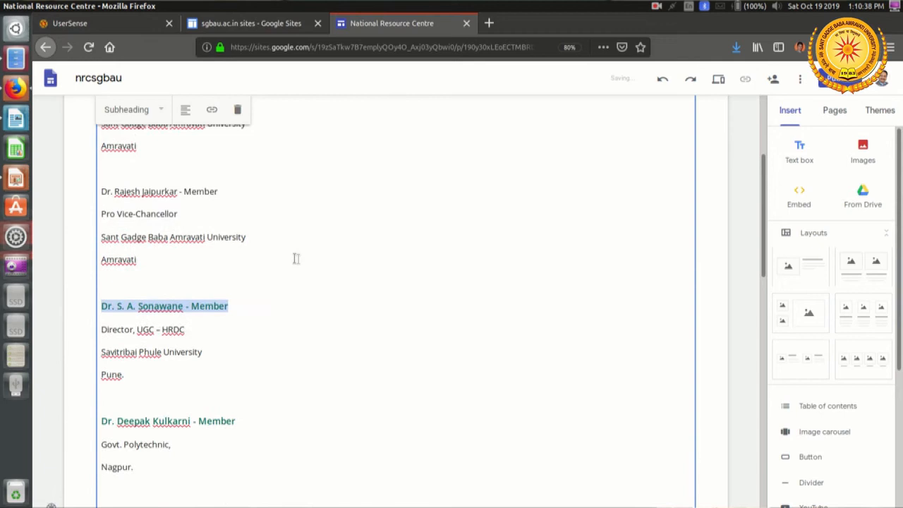
left_click(241, 191)
triple_click(242, 191)
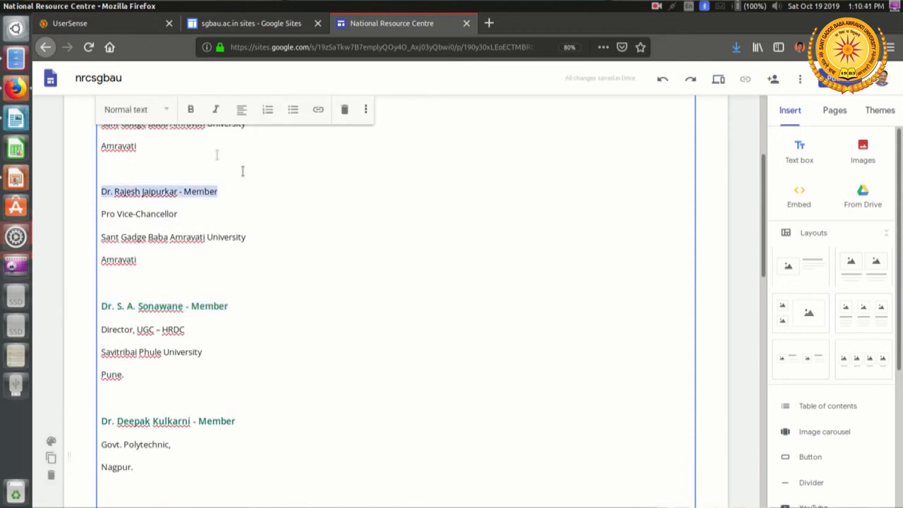
left_click(140, 119)
left_click(147, 176)
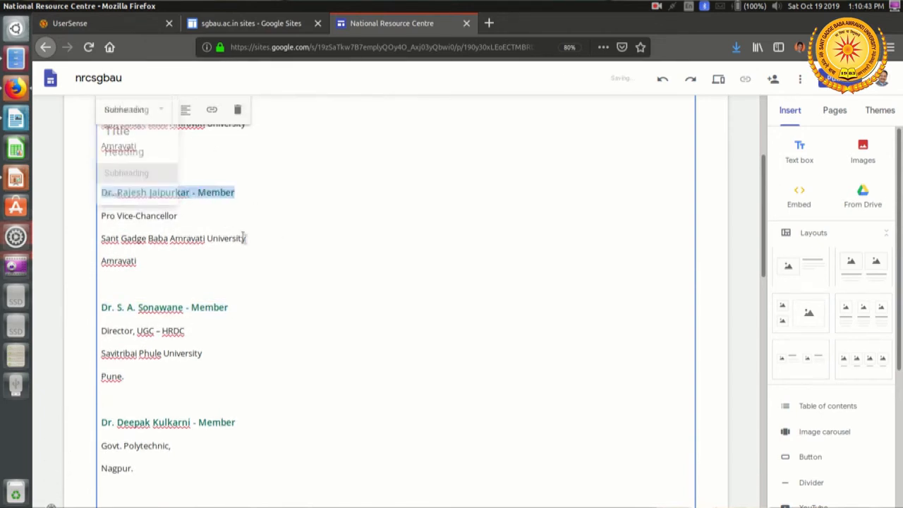
Step: Apply the Subheading style to the Chairman's name line at the start of the committee list
scroll(245, 240, "up", 2)
left_click(258, 203)
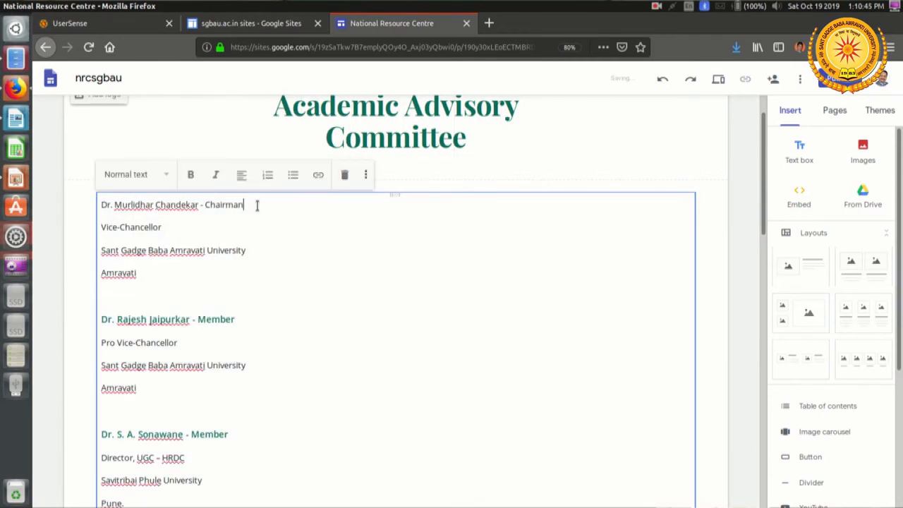
triple_click(256, 205)
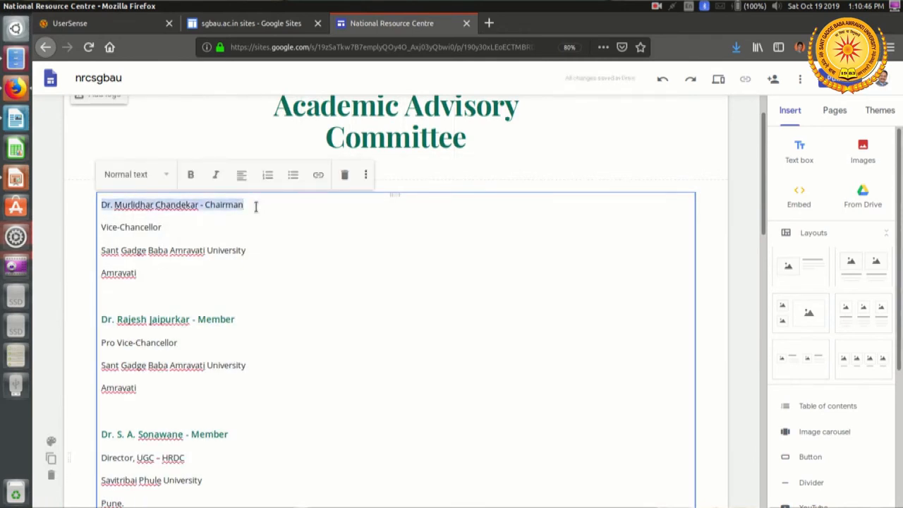
left_click(145, 175)
left_click(149, 242)
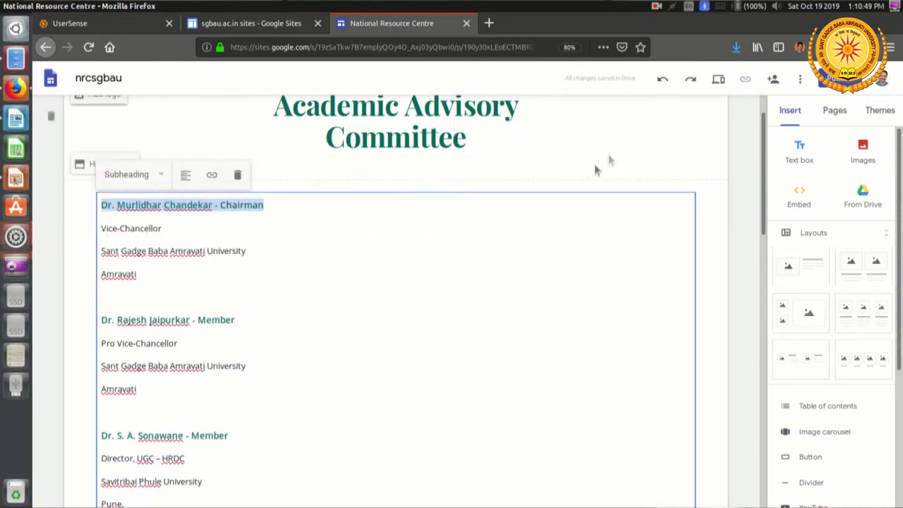
Step: Preview the site, review the formatted Academic Advisory Committee list and show the Governing Bodies subpages
scroll(716, 113, "up", 1)
left_click(719, 82)
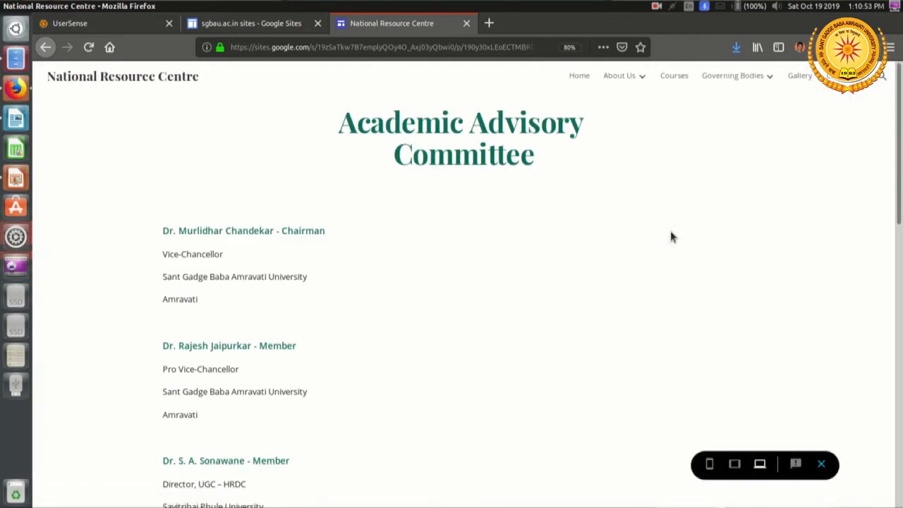
scroll(670, 235, "down", 5)
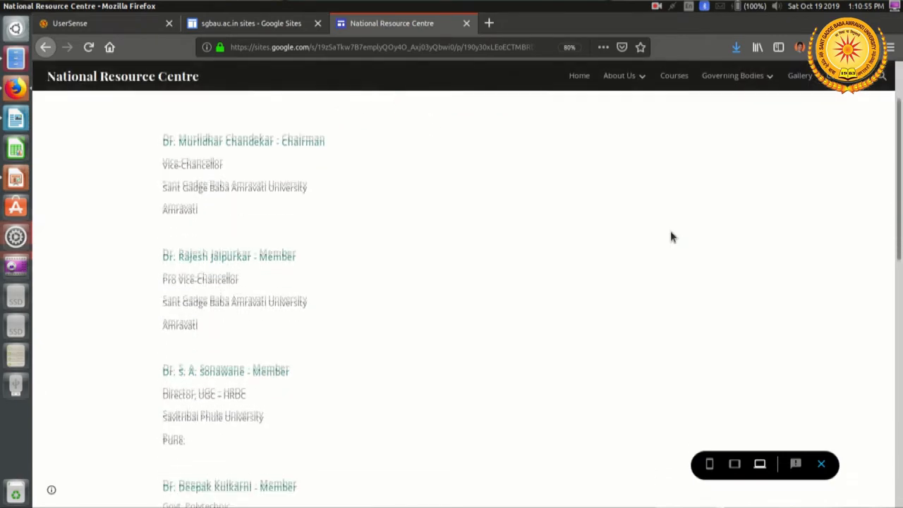
scroll(670, 237, "down", 10)
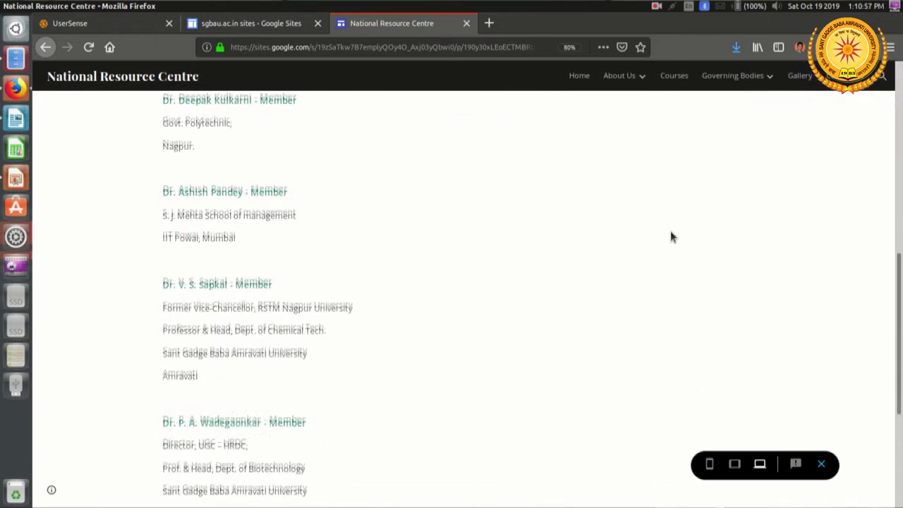
scroll(671, 235, "up", 10)
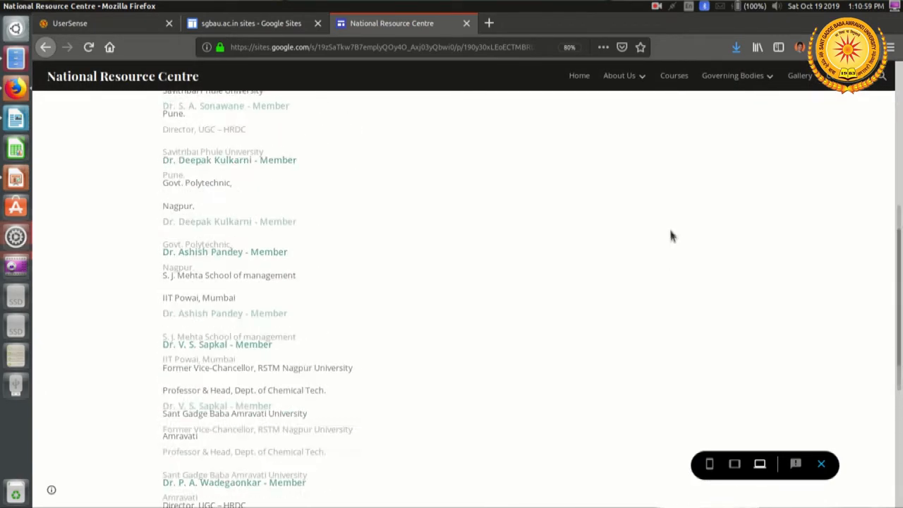
mouse_move(753, 83)
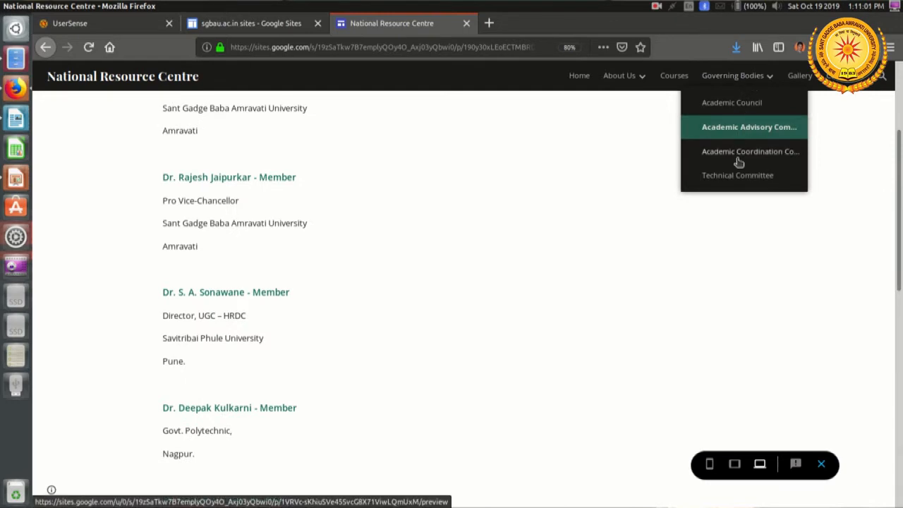
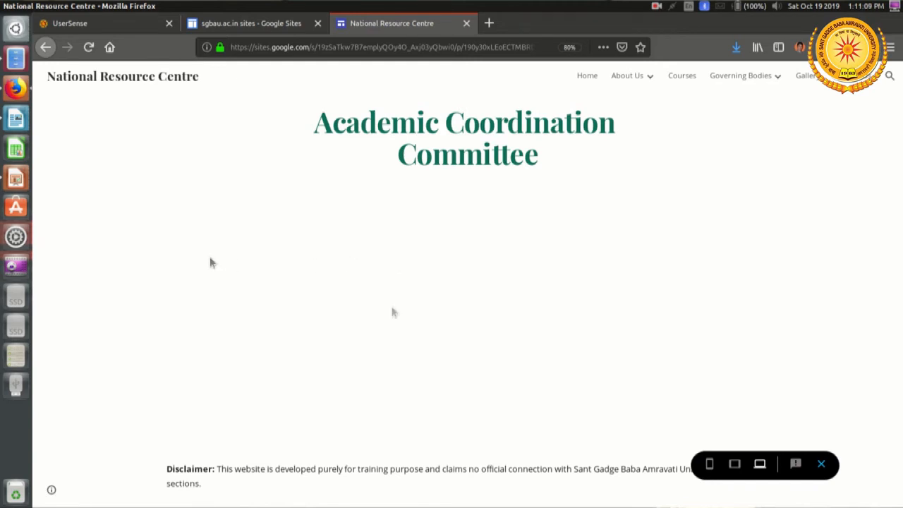
Step: Exit the preview and insert a text box below the Academic Coordination Committee title
left_click(821, 464)
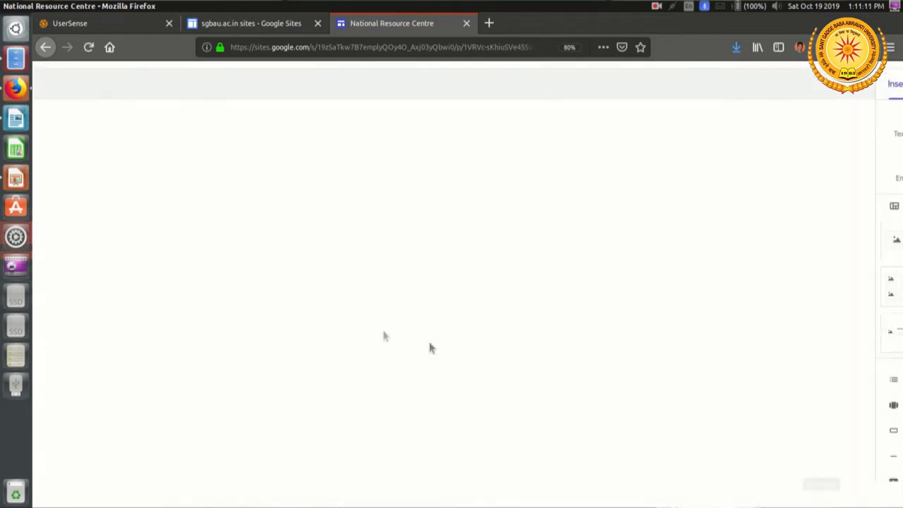
double_click(241, 277)
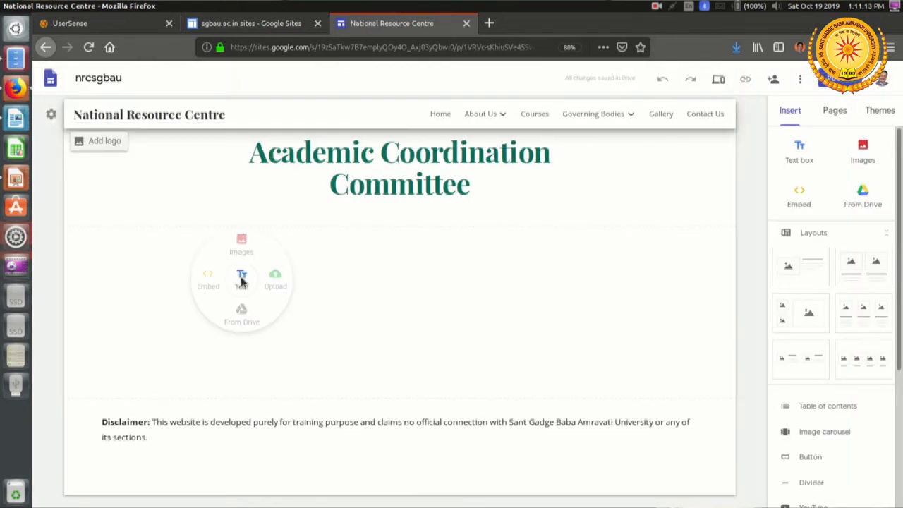
left_click(243, 280)
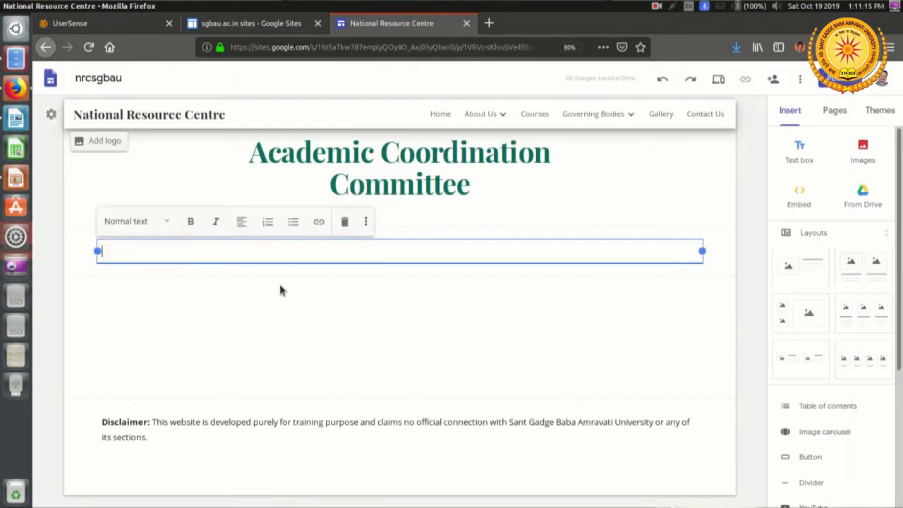
Step: Switch to NRC Website information.docx in LibreOffice Writer and copy the full Academic Coordination Committee member list, from the Chairman to the Member Secretary
key("alt+Tab")
scroll(321, 263, "down", 5)
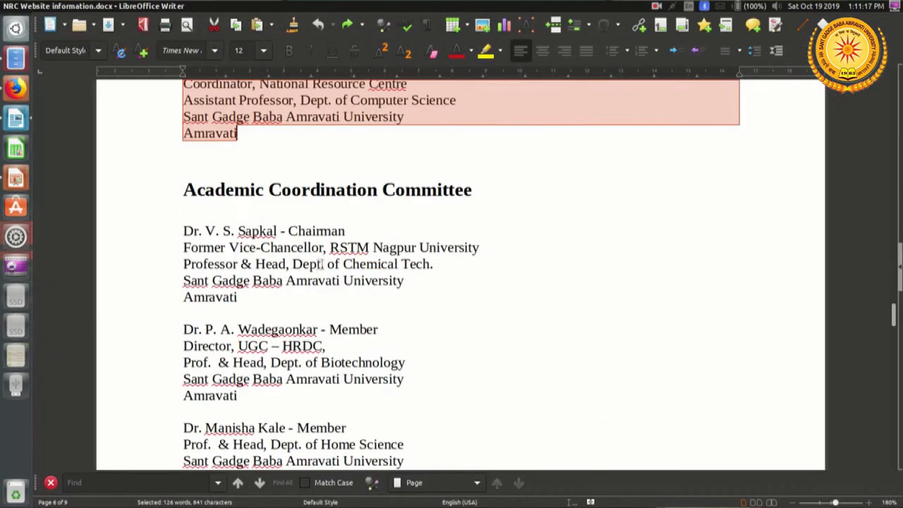
left_click(181, 230)
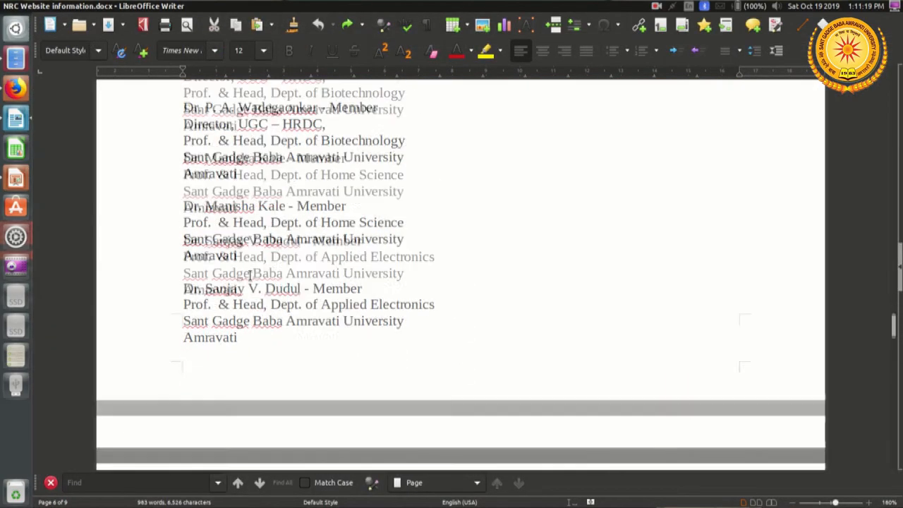
scroll(250, 275, "down", 10)
scroll(250, 275, "down", 8)
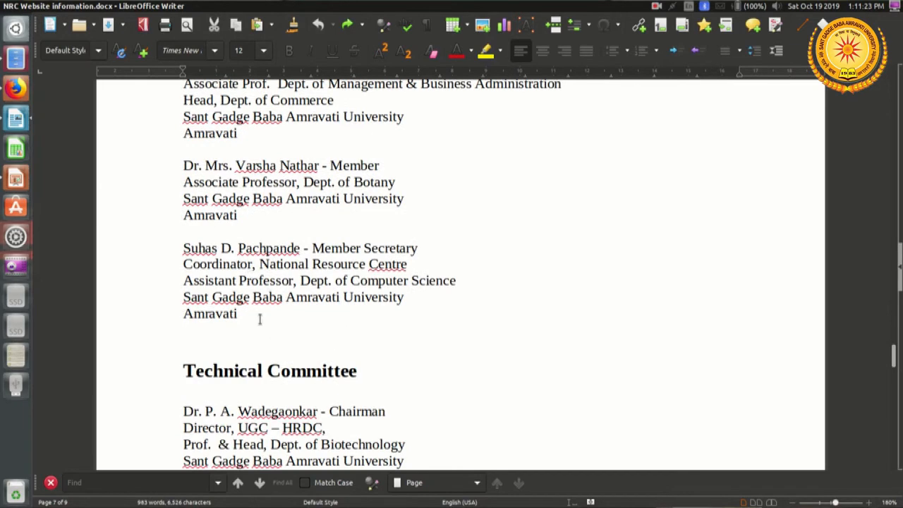
left_click(260, 320, "shift")
right_click(286, 193)
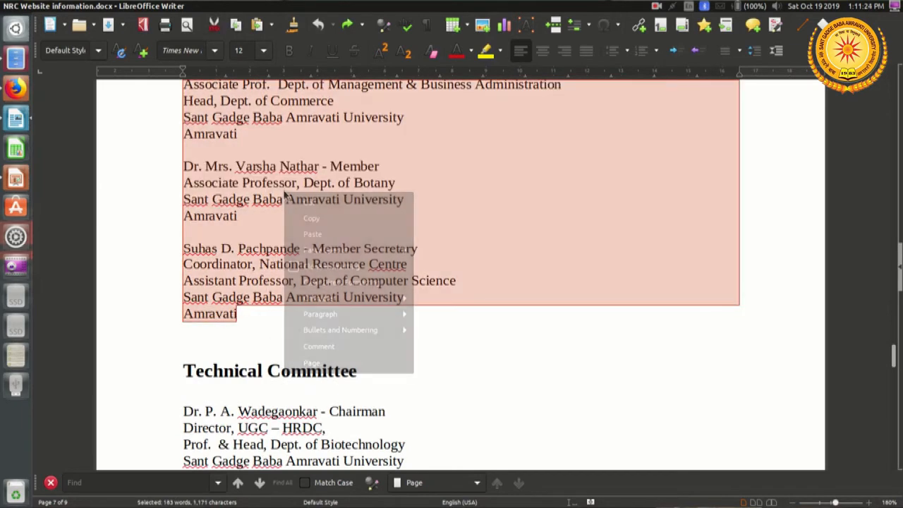
left_click(314, 222)
Step: Return to Google Sites in Firefox and paste the copied member list into the empty text box
key("alt+Tab")
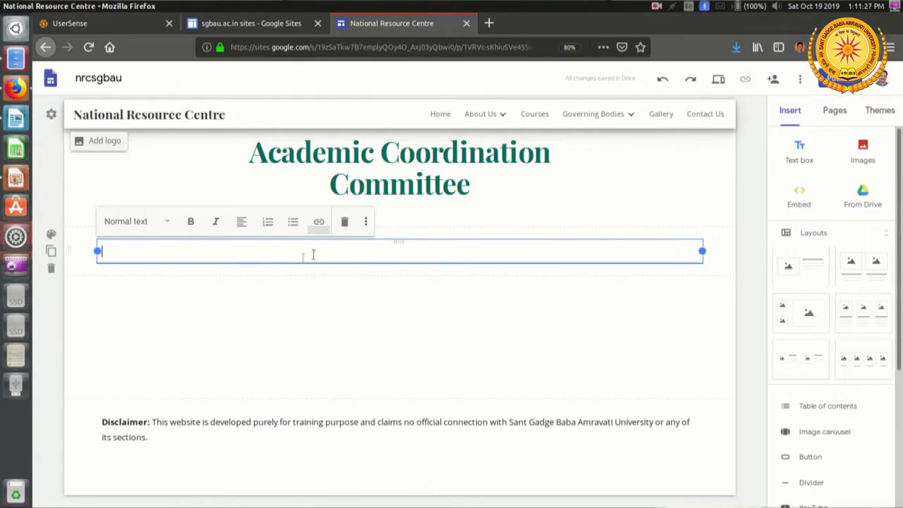
right_click(281, 253)
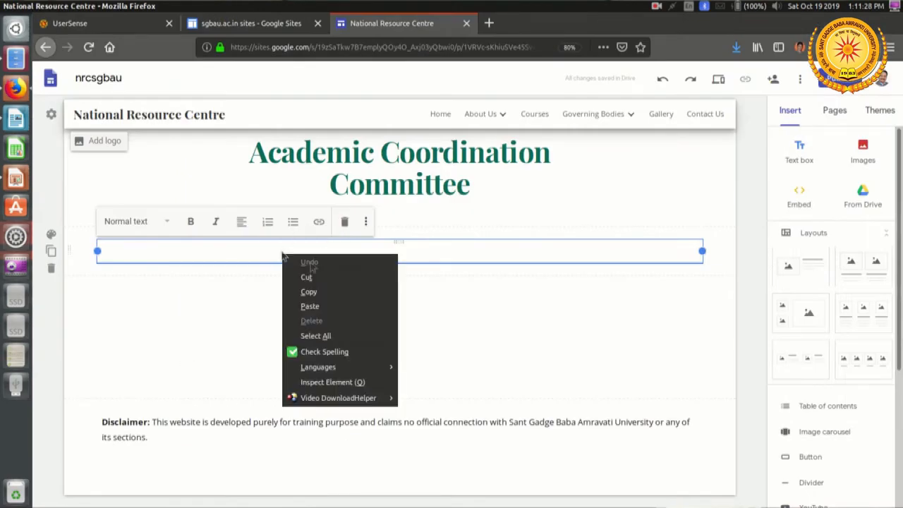
left_click(353, 315)
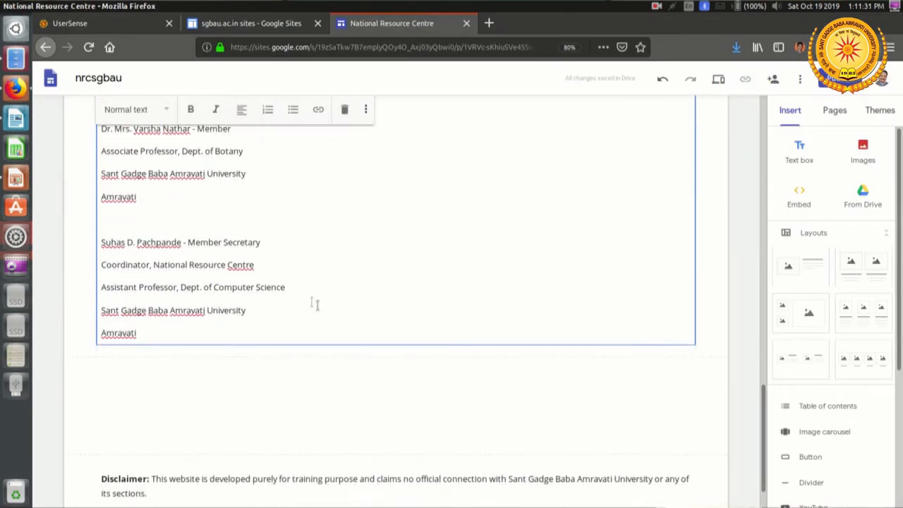
Step: Apply the Subheading style to the name lines of the Member Secretary and the Dept. of Botany member
triple_click(285, 241)
left_click(137, 110)
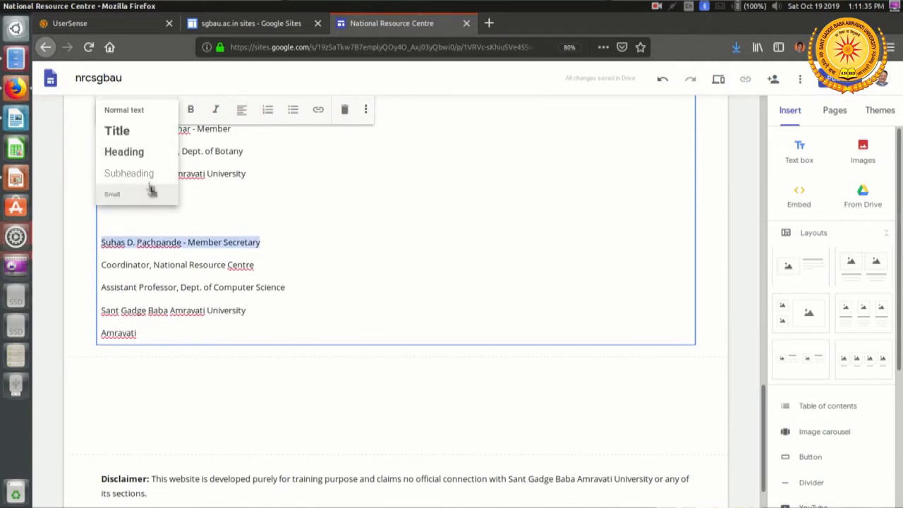
left_click(148, 175)
left_click(249, 222)
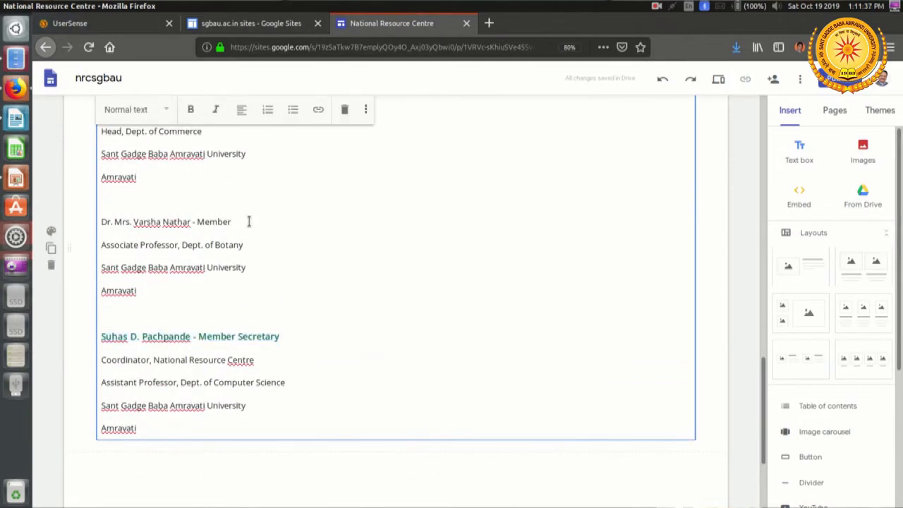
triple_click(248, 222)
left_click(115, 99)
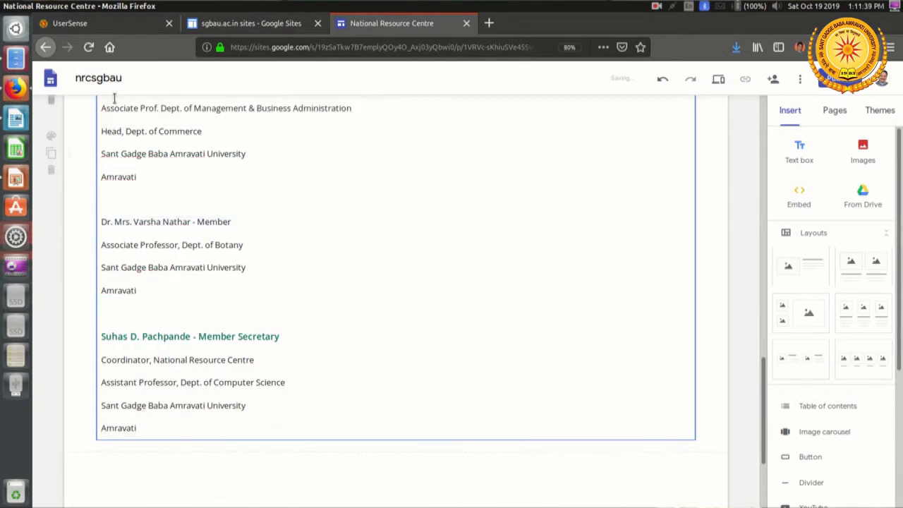
triple_click(263, 228)
left_click(155, 115)
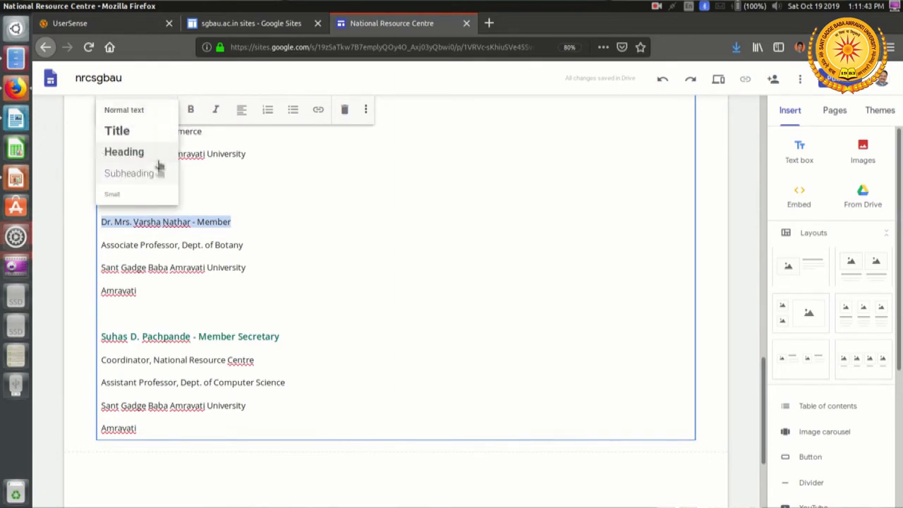
left_click(169, 173)
Step: Format the name lines of the Management & Business Administration and Library & Information Science members as Subheading
scroll(243, 237, "up", 3)
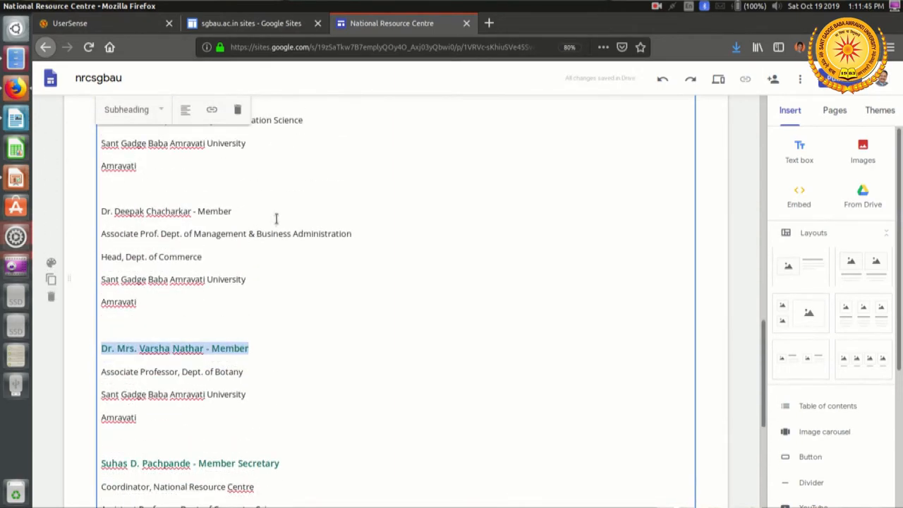
left_click(275, 219)
triple_click(275, 218)
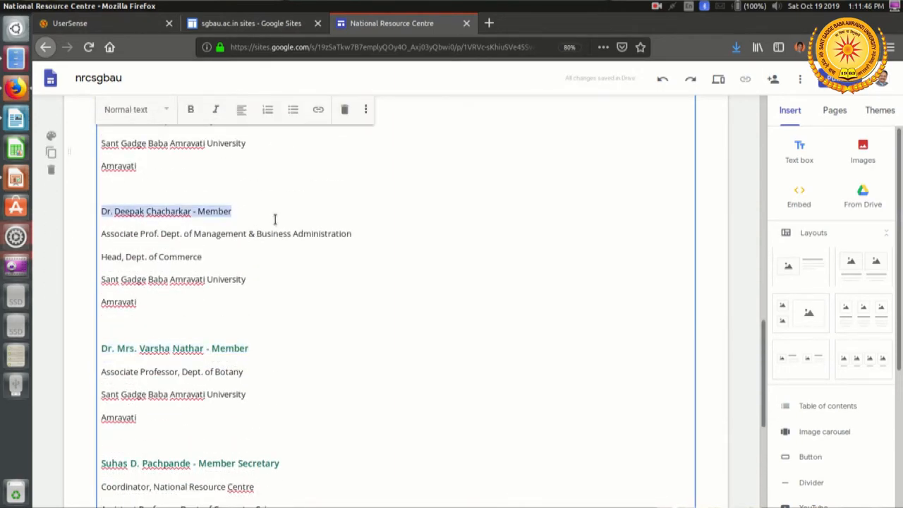
left_click(145, 113)
left_click(176, 177)
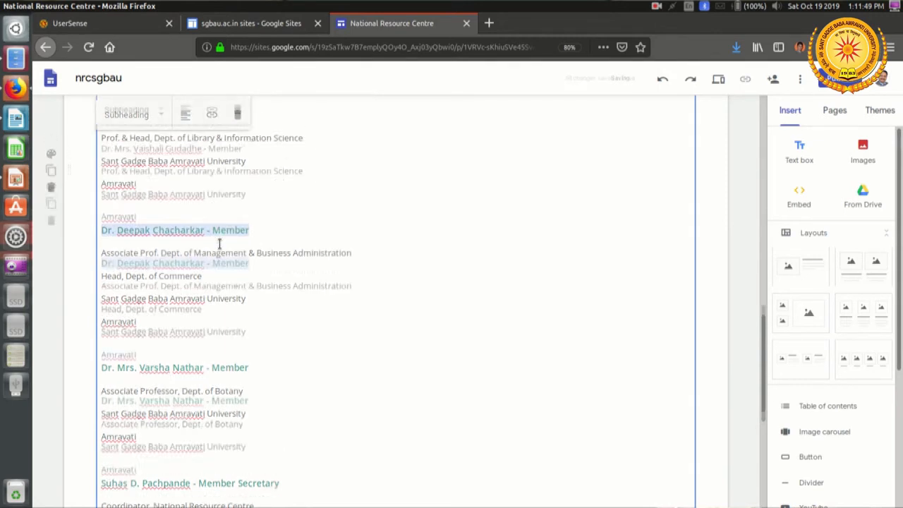
left_click(273, 197)
triple_click(273, 197)
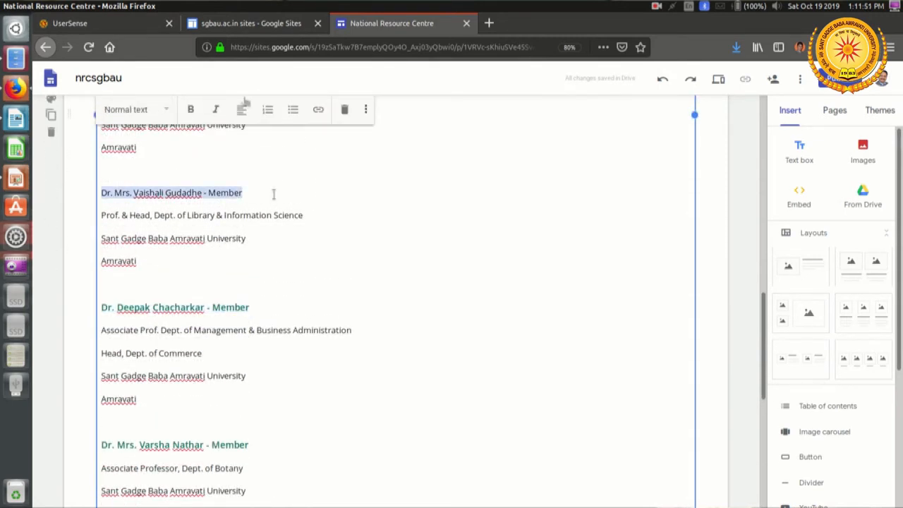
left_click(145, 109)
left_click(148, 176)
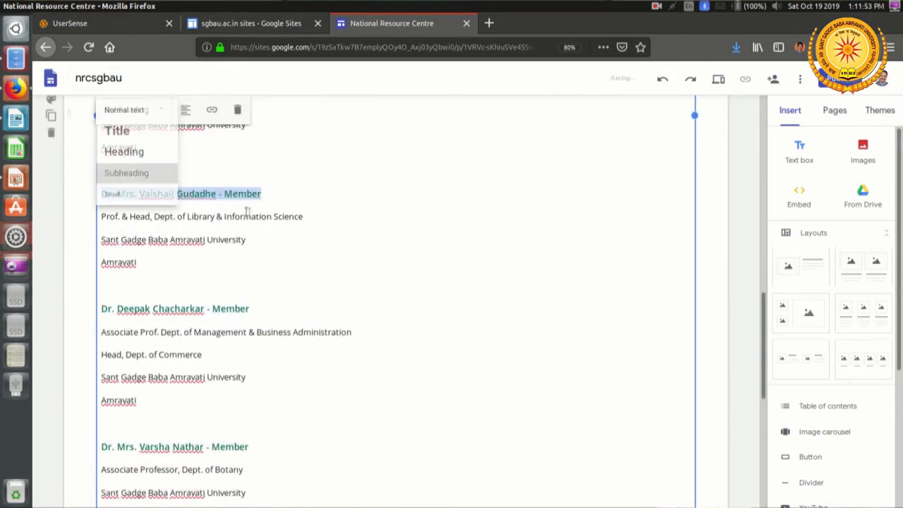
Step: Apply the Subheading style to the name lines of the Dept. of Education and Dept. of Applied Electronics members
left_click(227, 269)
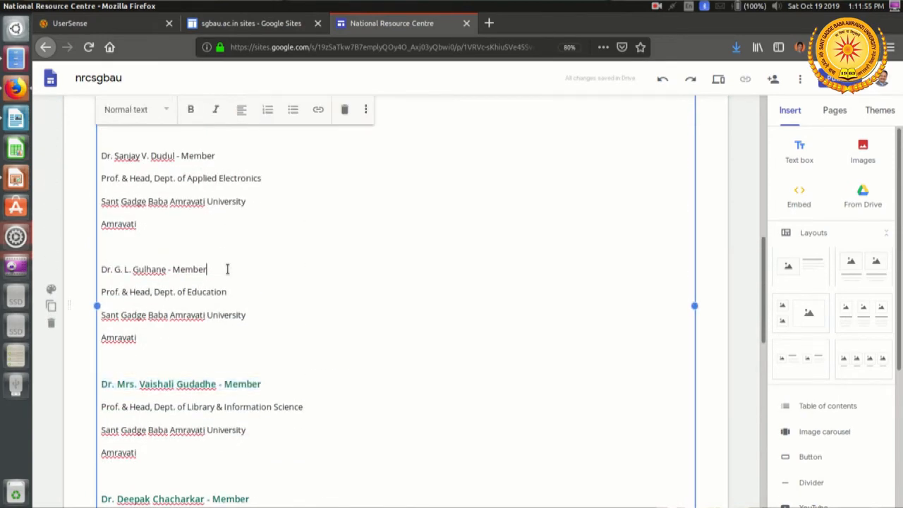
triple_click(227, 268)
left_click(120, 118)
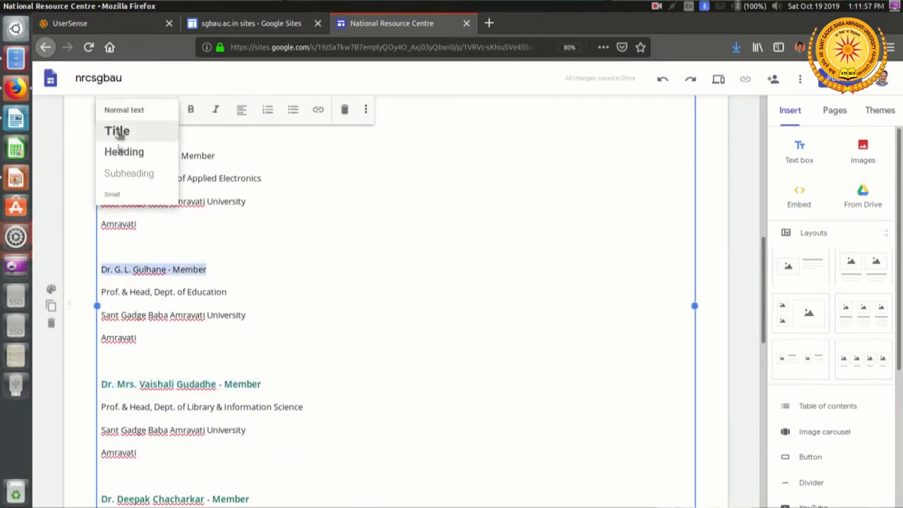
left_click(119, 175)
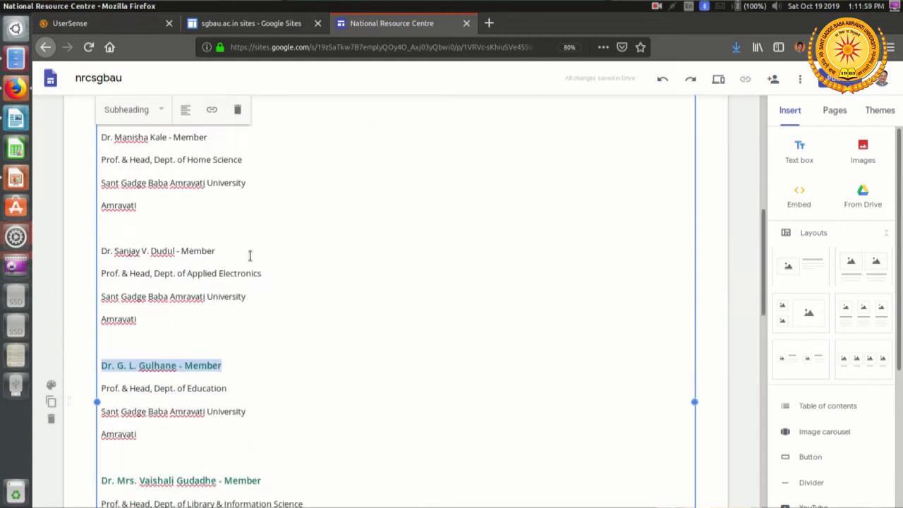
left_click(249, 255)
triple_click(222, 251)
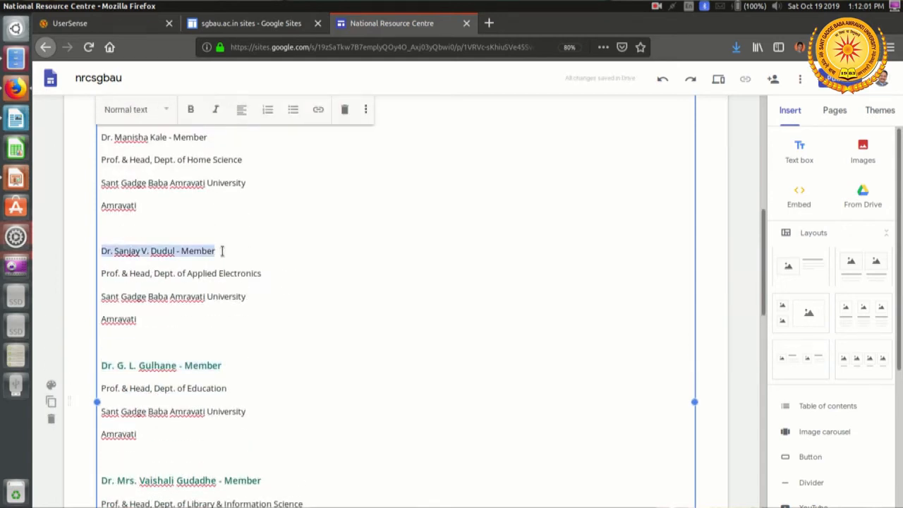
left_click(138, 119)
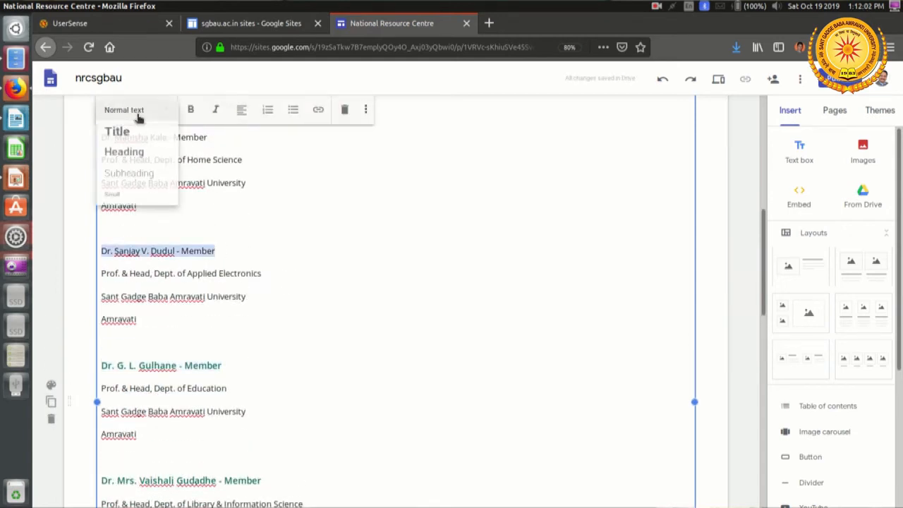
left_click(157, 177)
Step: Format the name lines of the Dept. of Home Science member and the UGC – HRDC director as Subheading
left_click(220, 264)
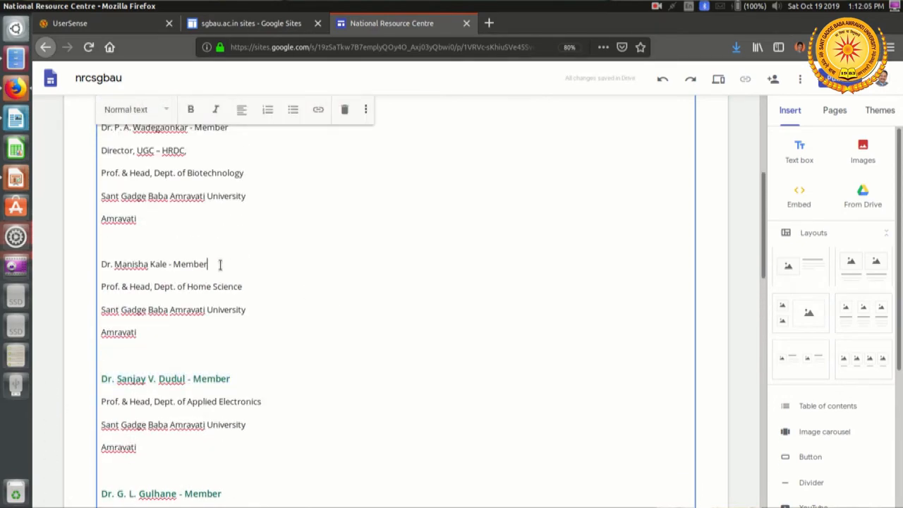
triple_click(220, 264)
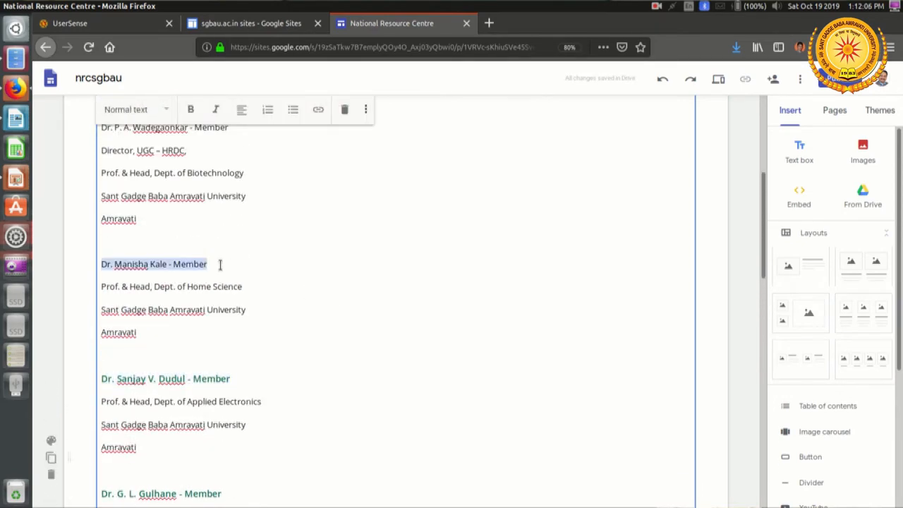
left_click(151, 111)
left_click(152, 178)
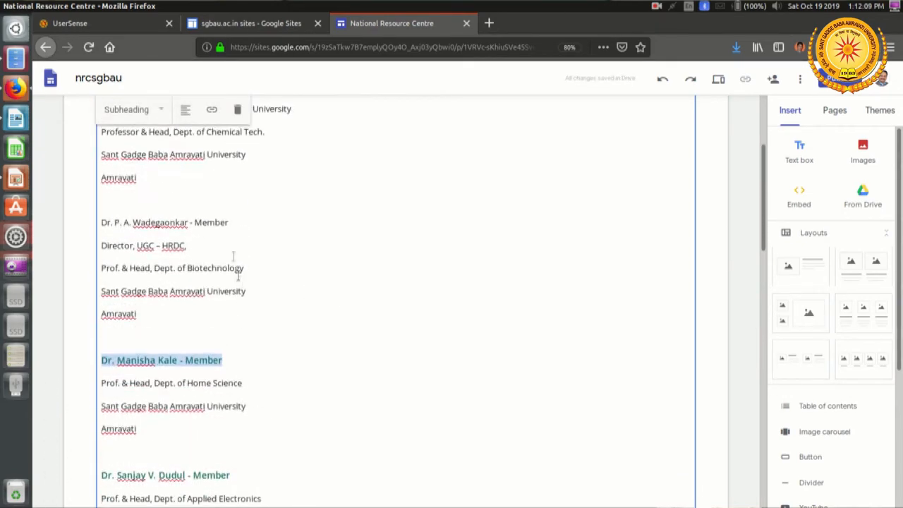
left_click(246, 218)
triple_click(244, 219)
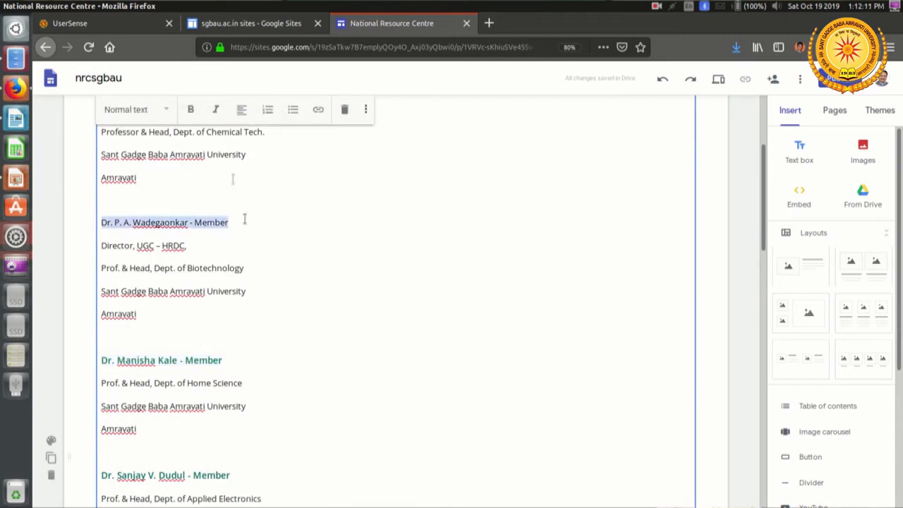
left_click(153, 109)
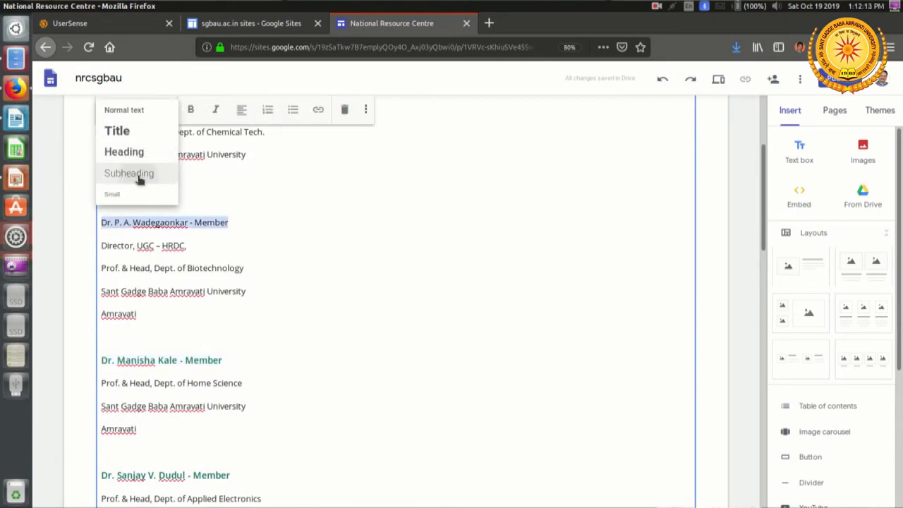
left_click(140, 177)
Step: Apply the Subheading style to the Chairman's name line at the start of the Academic Coordination Committee list
scroll(224, 203, "up", 3)
left_click(248, 211)
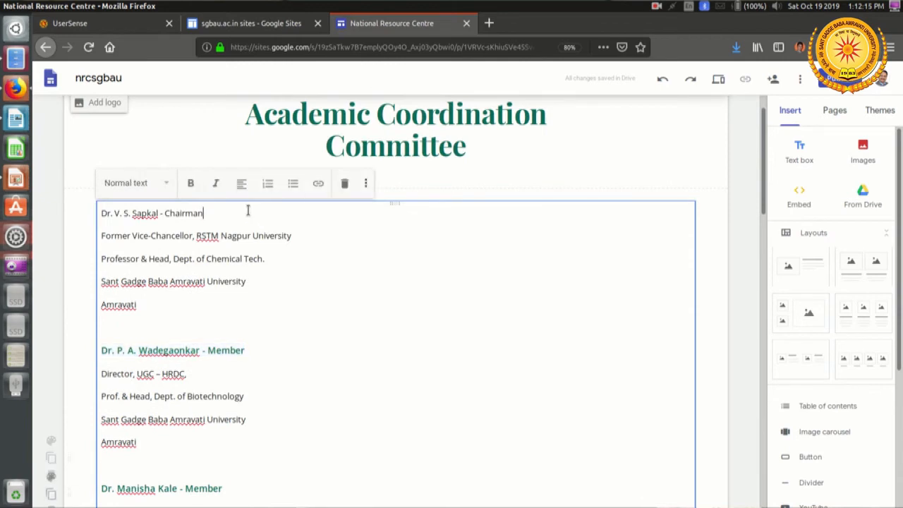
triple_click(248, 211)
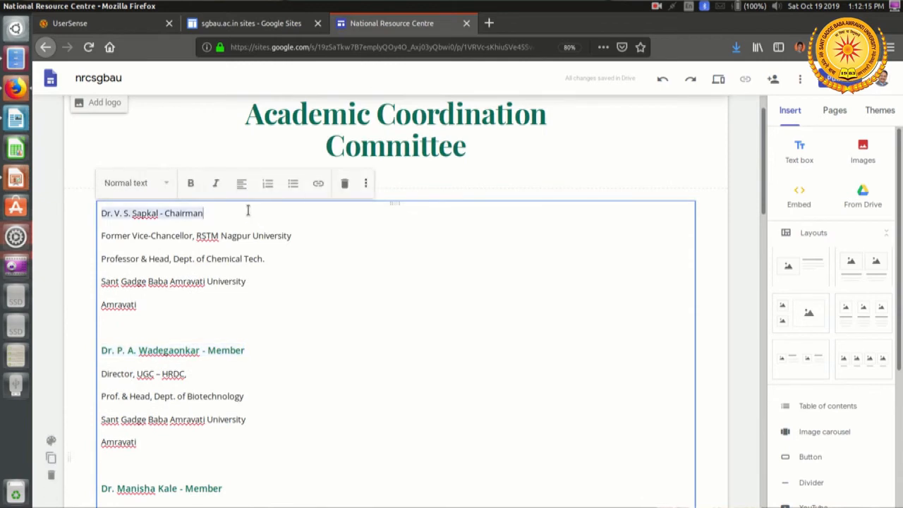
left_click(166, 183)
left_click(141, 246)
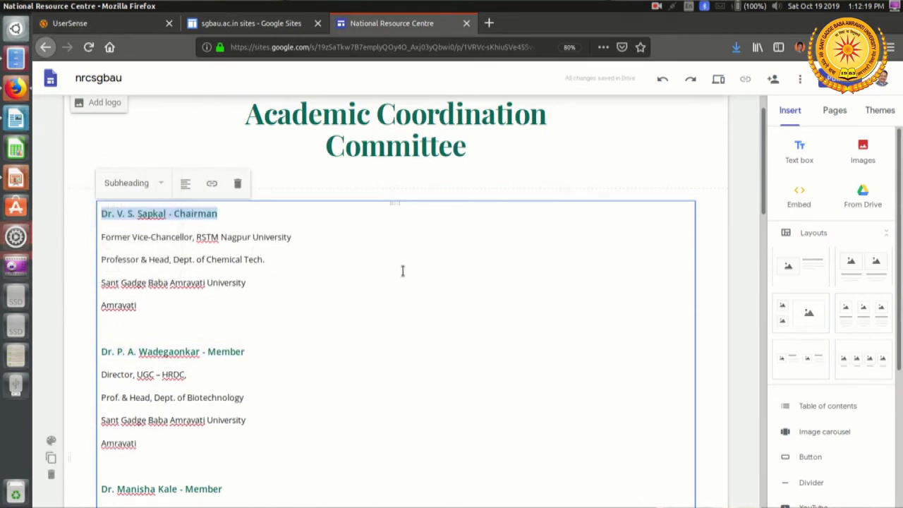
left_click(672, 175)
Step: Preview the site and review the formatted Academic Coordination Committee list down to the disclaimer
left_click(718, 78)
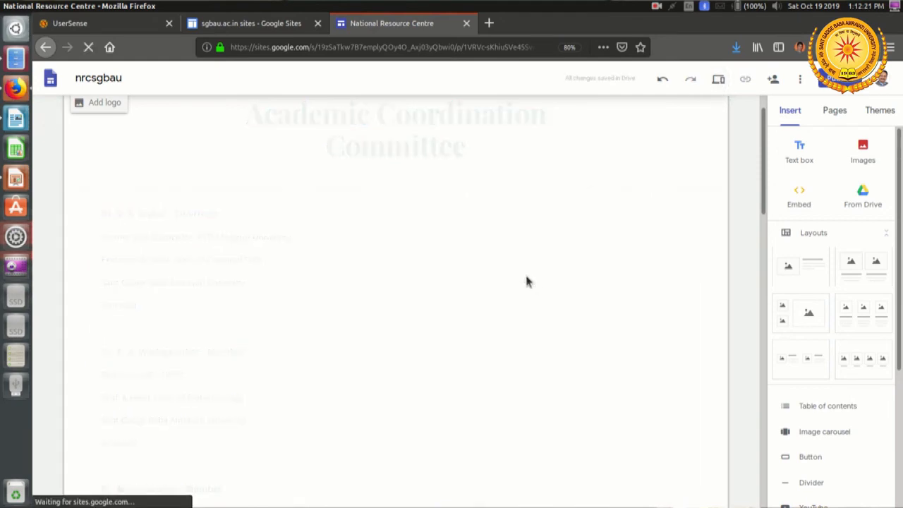
scroll(525, 280, "down", 10)
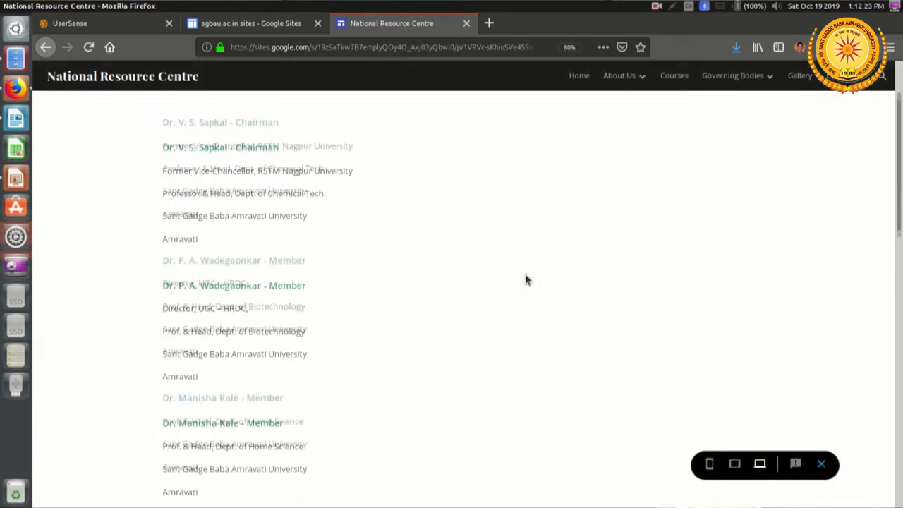
scroll(524, 280, "down", 8)
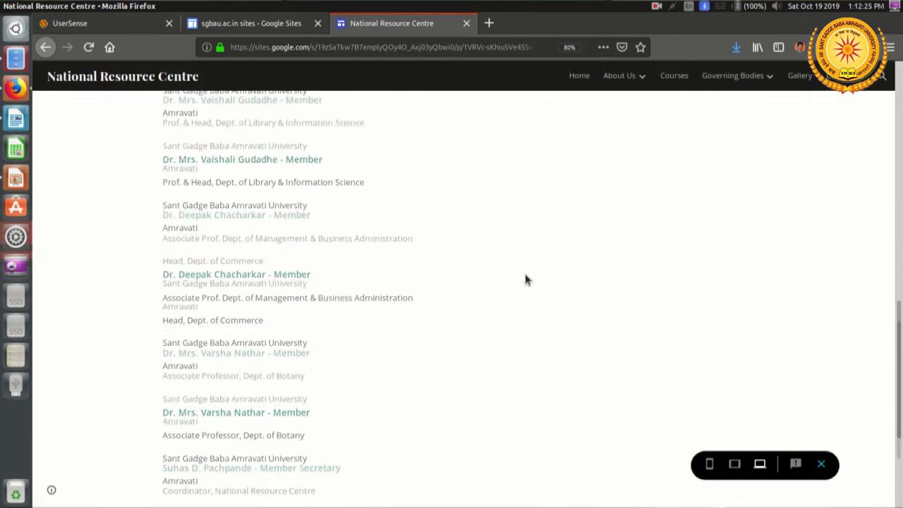
Step: Close the preview, open the Technical Committee page for editing and add an empty text box below its title
left_click(823, 468)
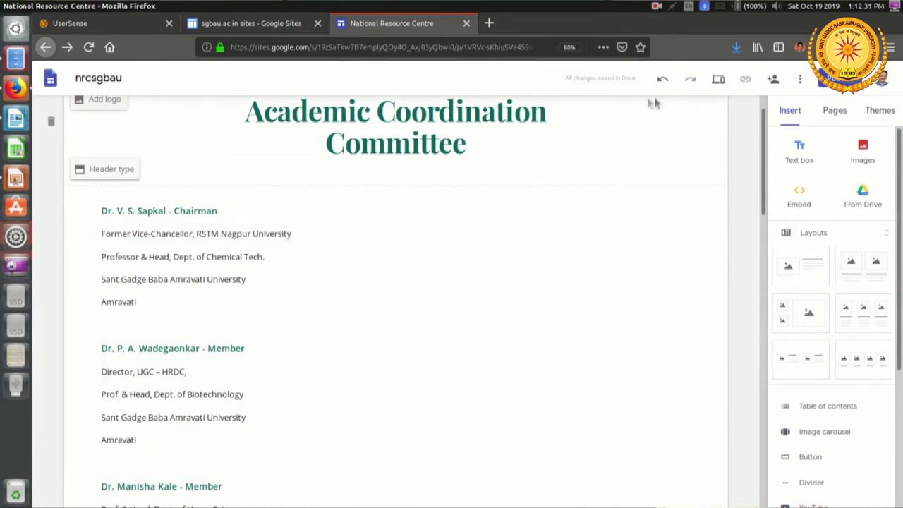
scroll(595, 160, "up", 2)
mouse_move(598, 119)
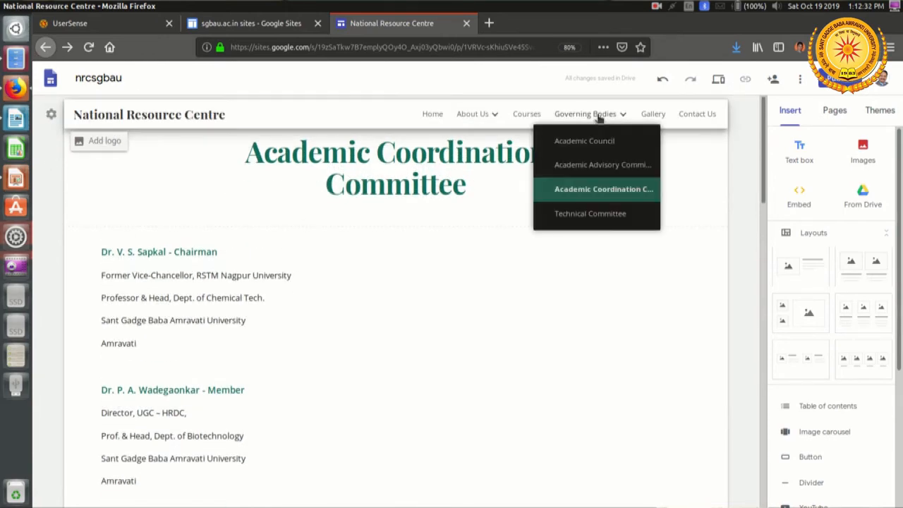
left_click(603, 217)
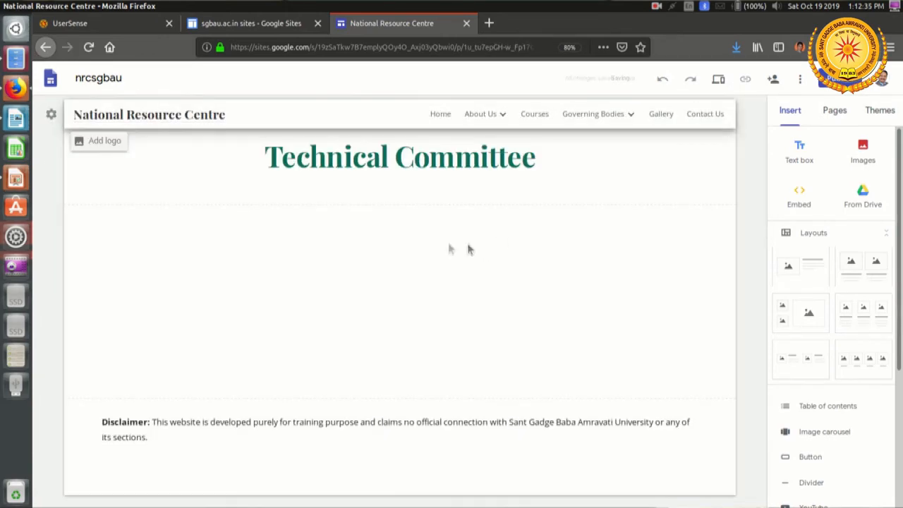
double_click(221, 282)
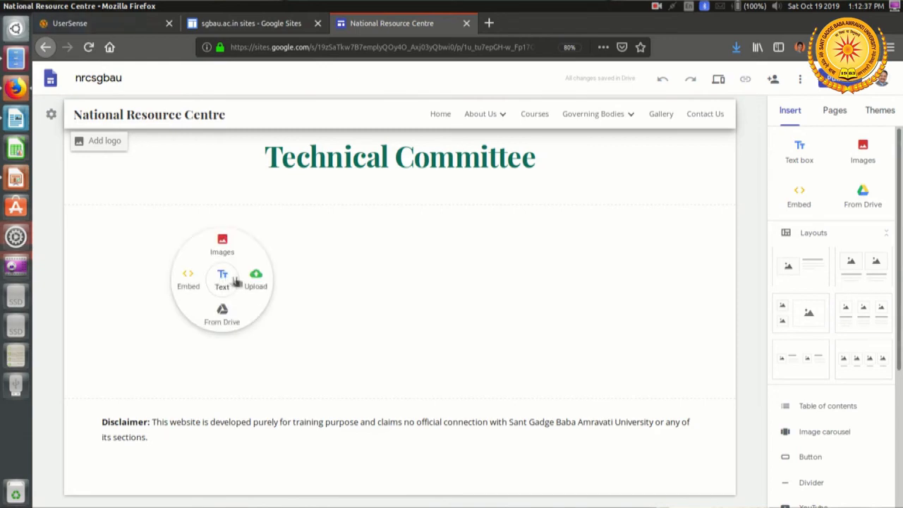
left_click(236, 281)
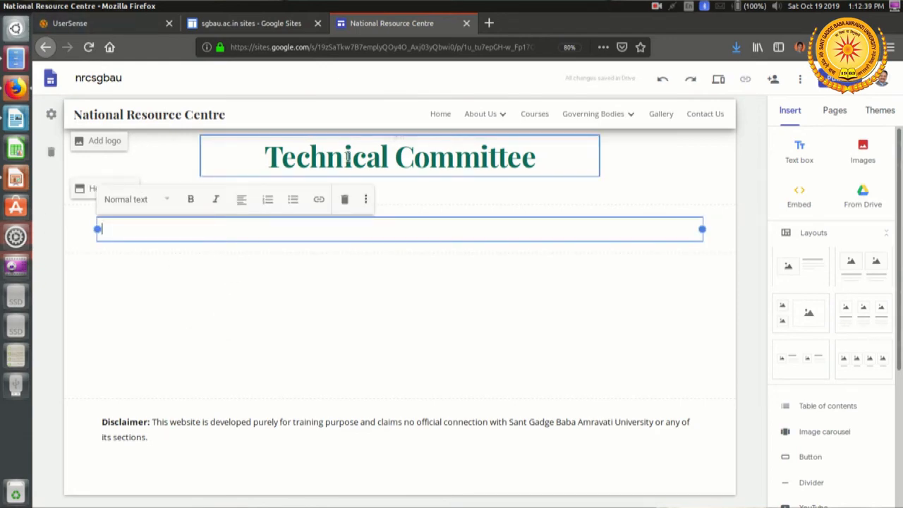
Step: Switch to LibreOffice Writer and copy the whole Technical Committee list, from the Chairman's entry to the Member Secretary's
key("alt+Tab")
scroll(312, 284, "down", 4)
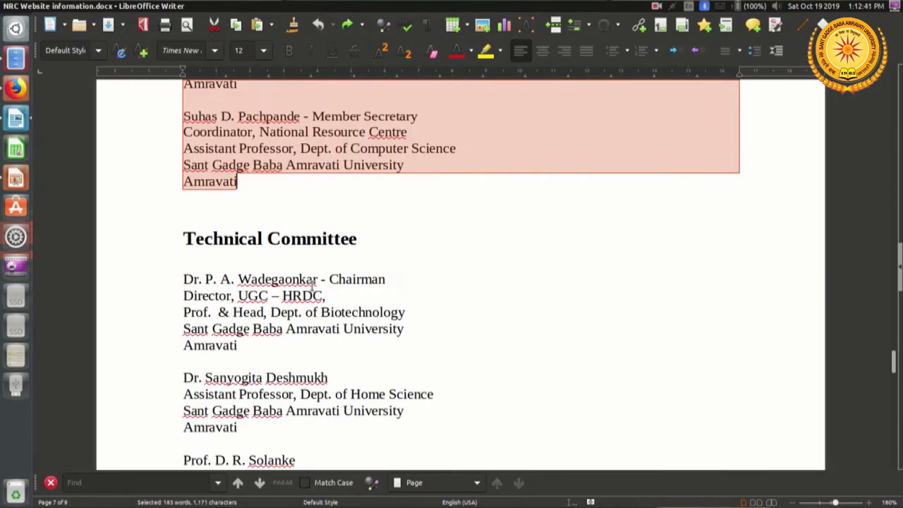
left_click(185, 279)
scroll(247, 302, "down", 9)
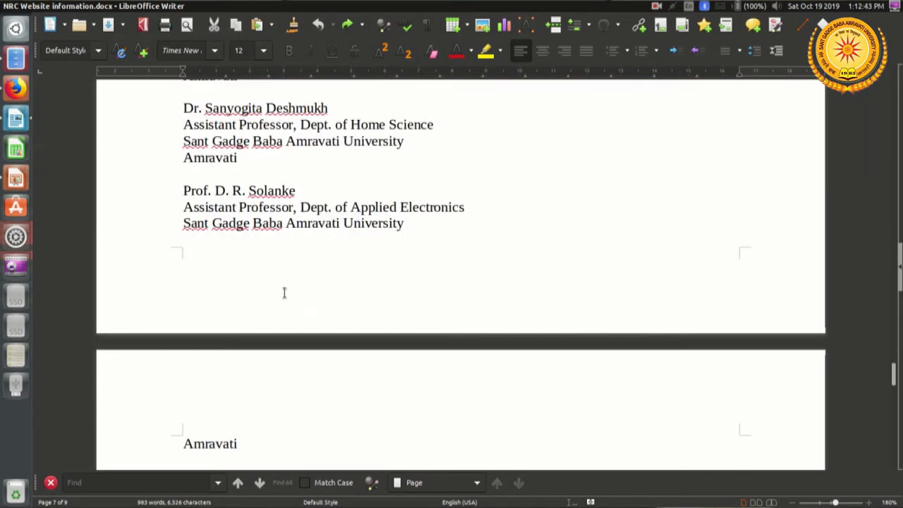
scroll(283, 294, "down", 3)
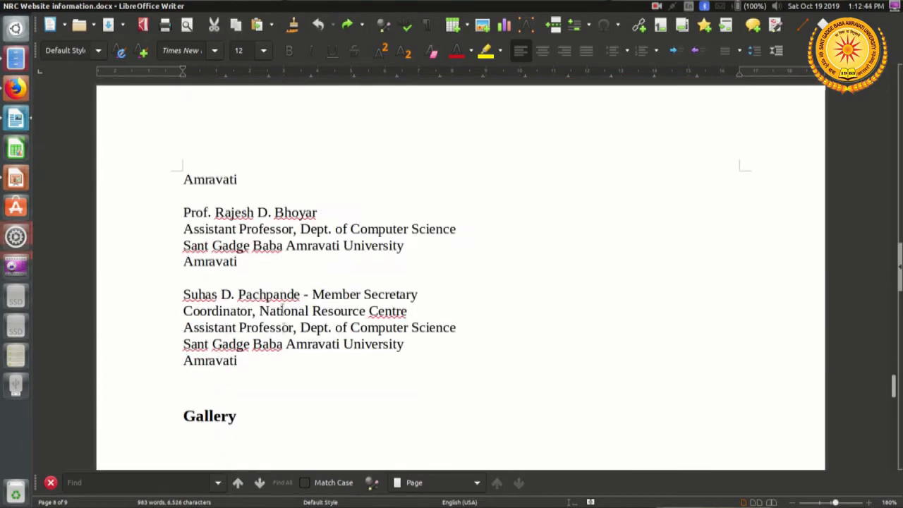
left_click(268, 364, "shift")
right_click(242, 245)
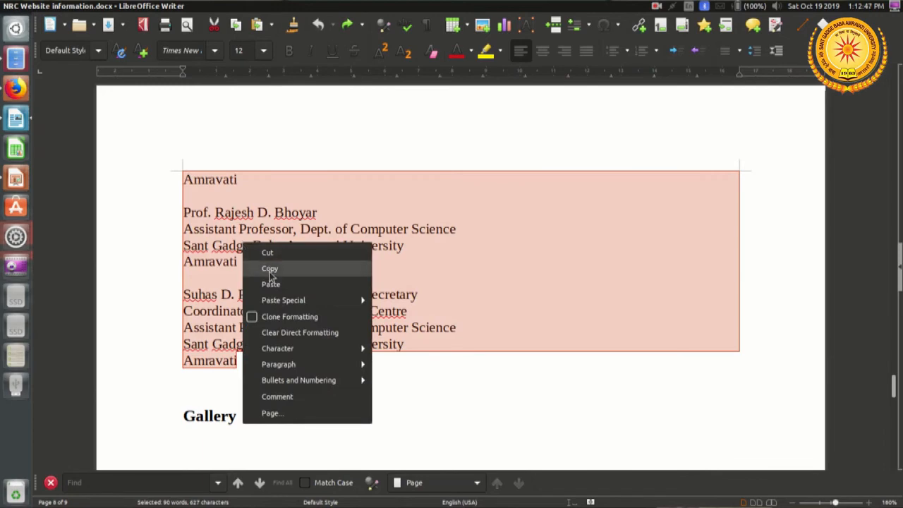
left_click(270, 269)
Step: Switch back to Google Sites and paste the copied list into the text box on the Technical Committee page
key("alt+Tab")
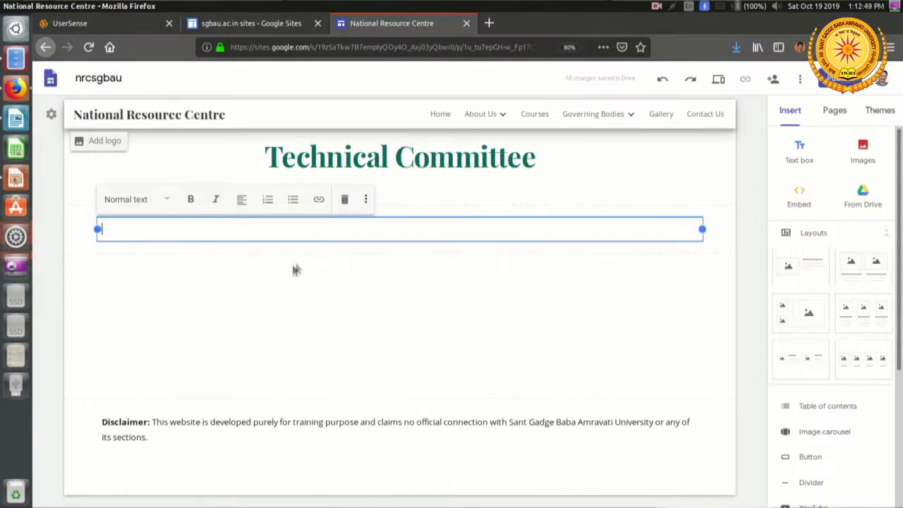
right_click(290, 229)
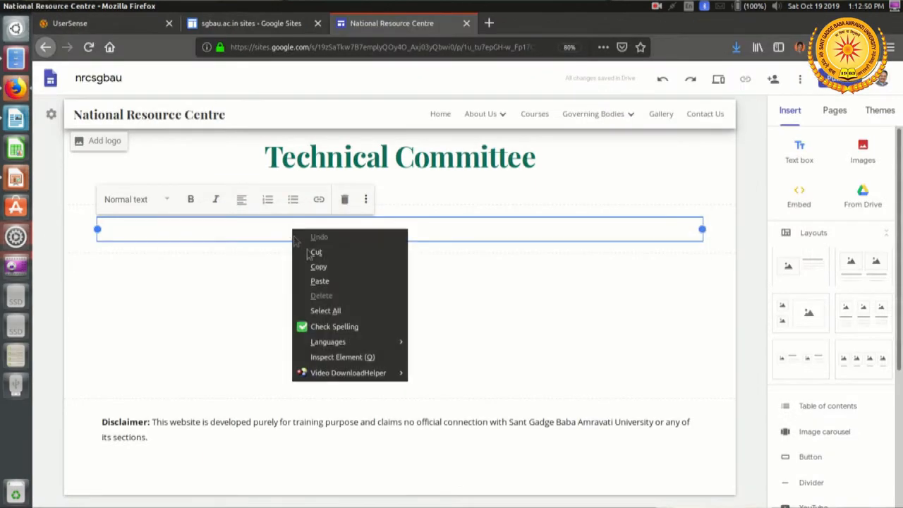
left_click(321, 281)
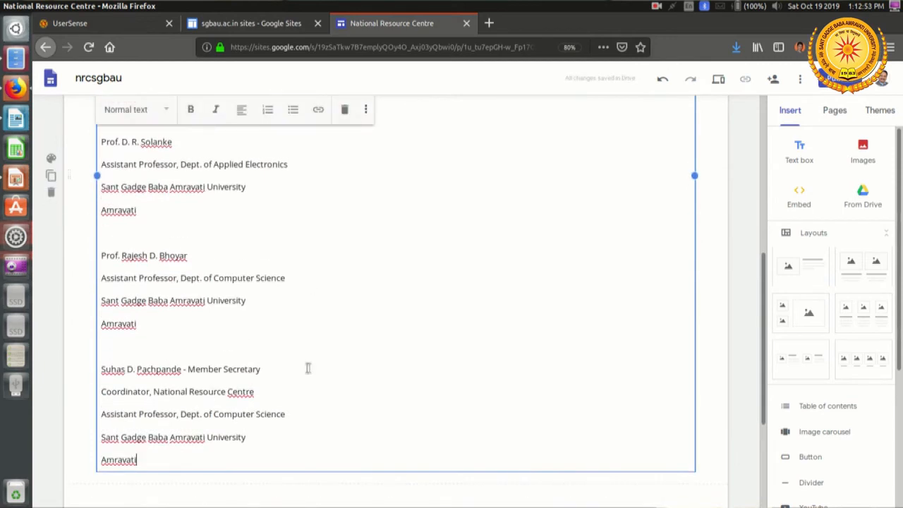
Step: Apply the Subheading style to the name lines of the Member Secretary and the Dept. of Computer Science member above
triple_click(308, 368)
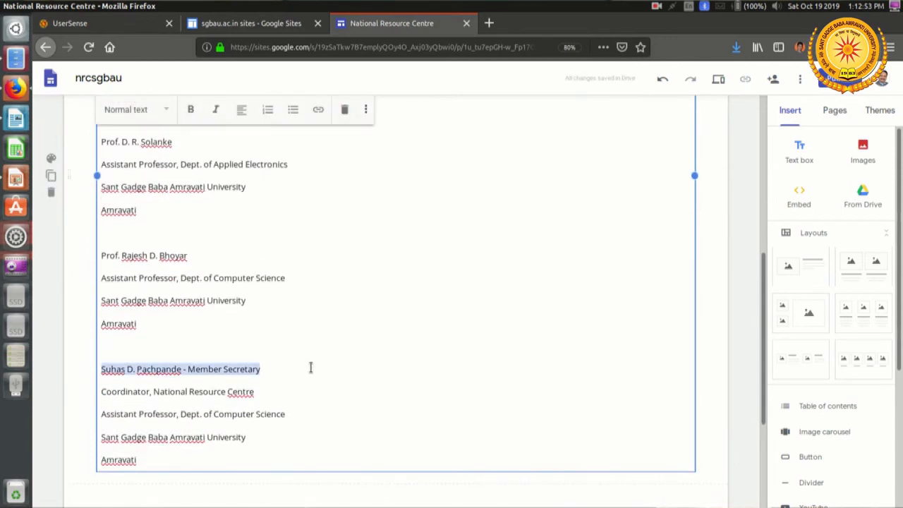
left_click(153, 111)
left_click(158, 172)
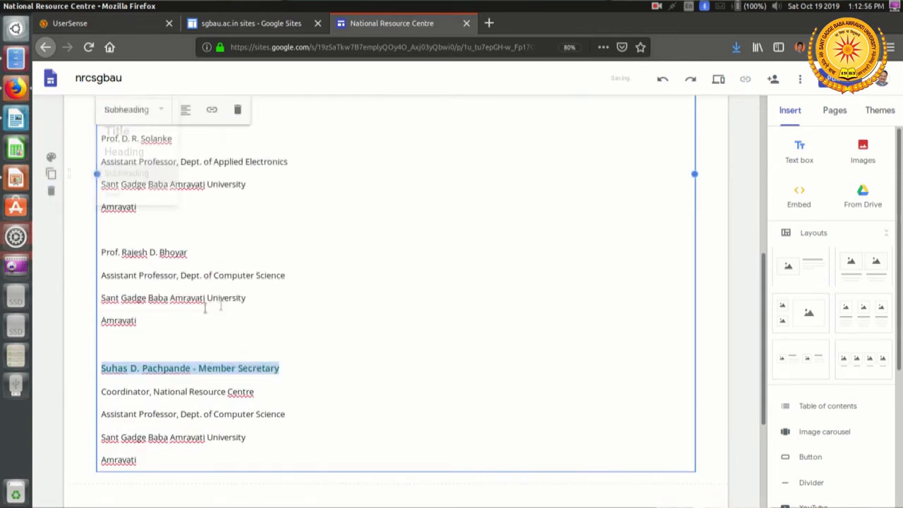
triple_click(113, 251)
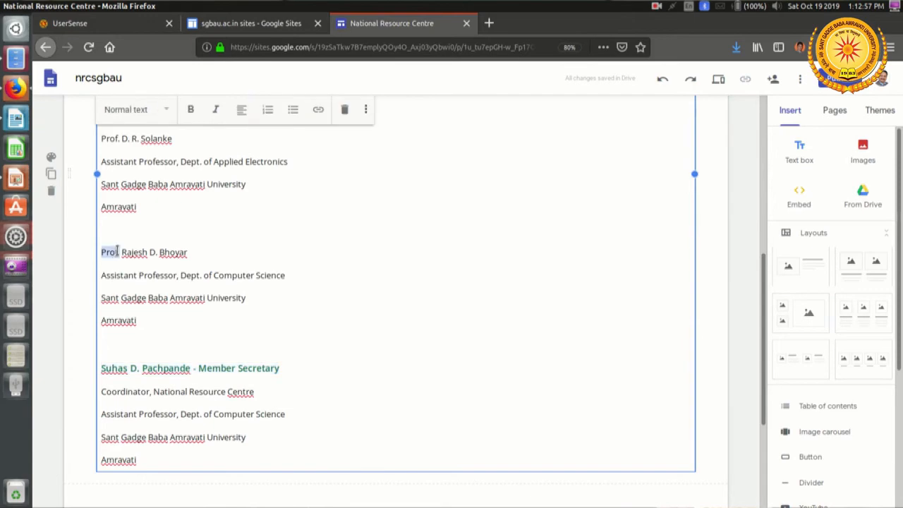
left_click(151, 110)
left_click(158, 177)
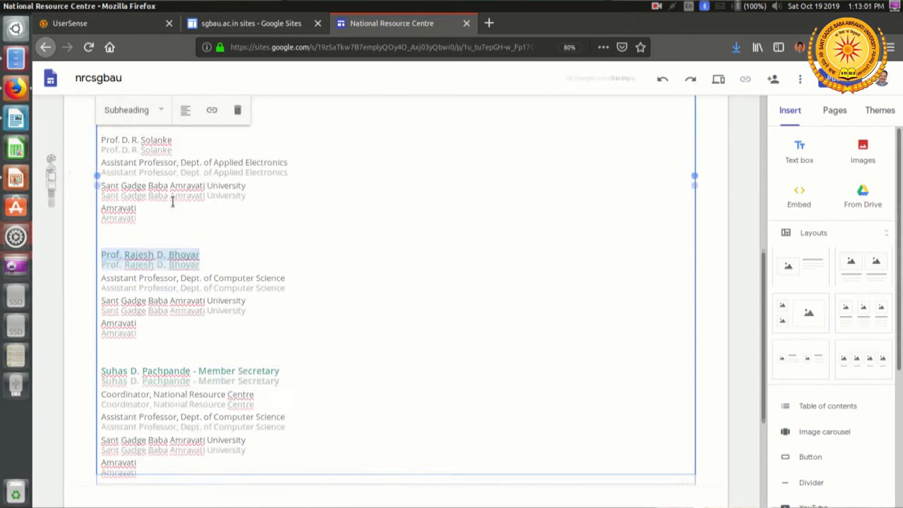
Step: Format the name lines of the Dept. of Applied Electronics and Dept. of Home Science members as Subheading
scroll(162, 194, "up", 2)
double_click(165, 200)
triple_click(165, 200)
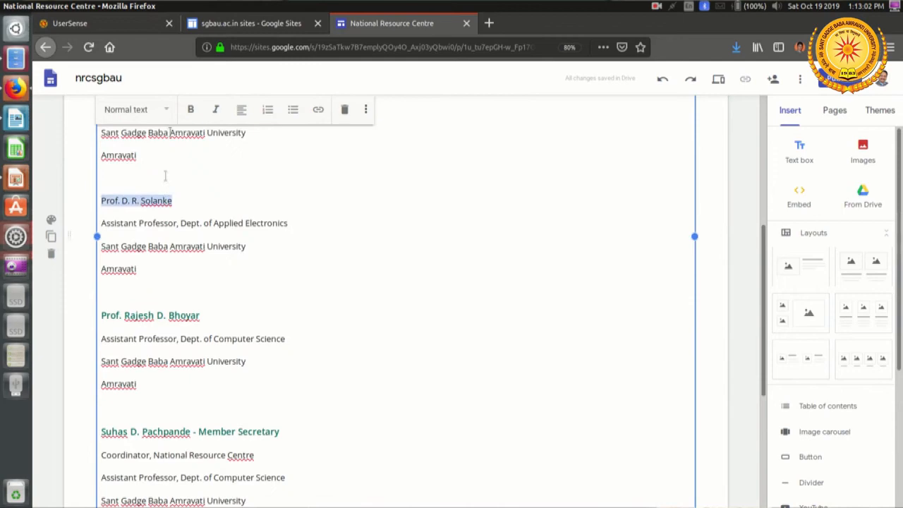
left_click(147, 110)
left_click(157, 175)
scroll(158, 183, "up", 3)
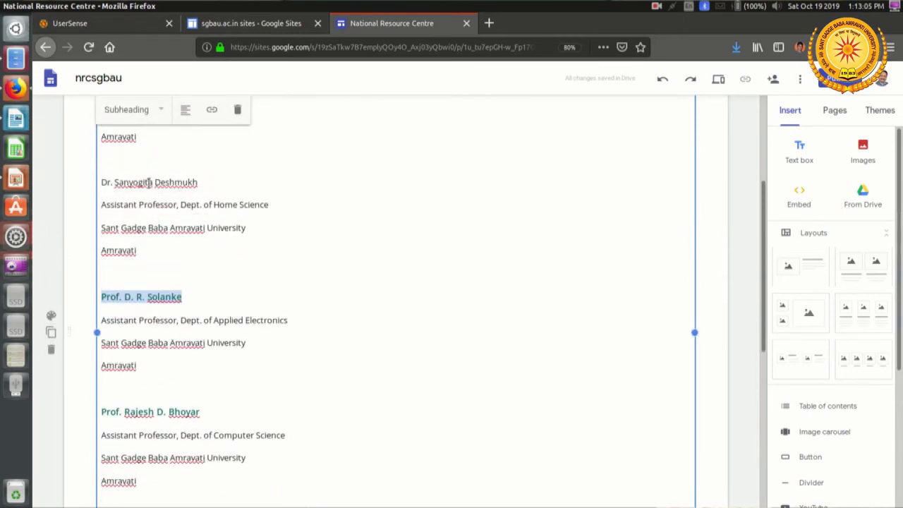
double_click(134, 182)
triple_click(133, 182)
left_click(147, 116)
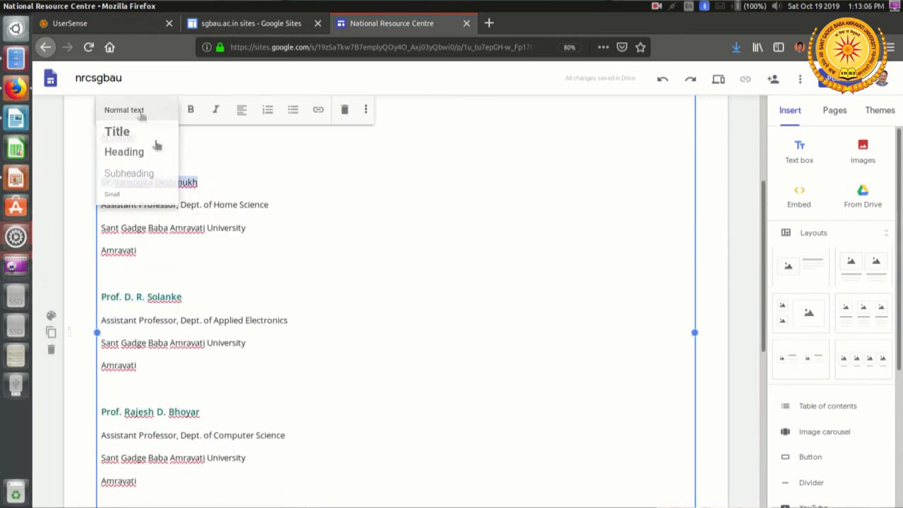
left_click(147, 177)
Step: Apply the Subheading style to the Chairman's name line at the start of the Technical Committee list
scroll(148, 177, "up", 3)
double_click(147, 174)
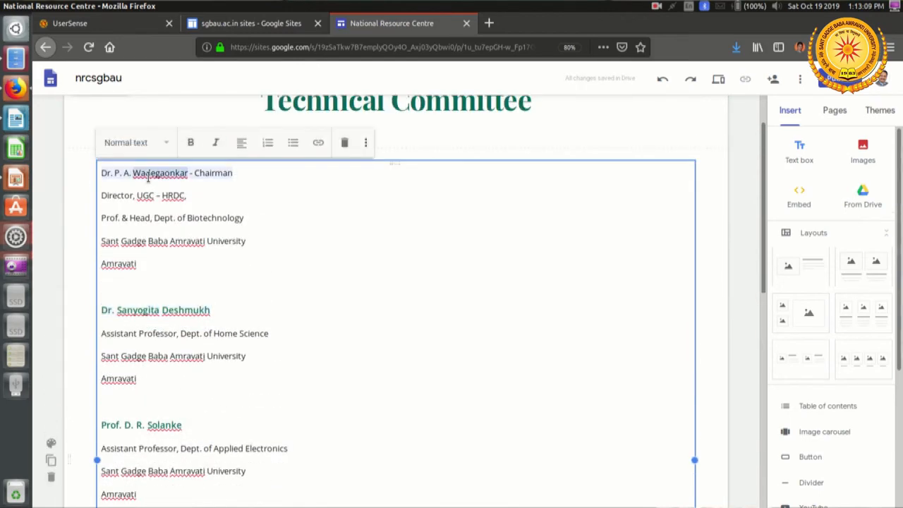
triple_click(148, 175)
left_click(162, 143)
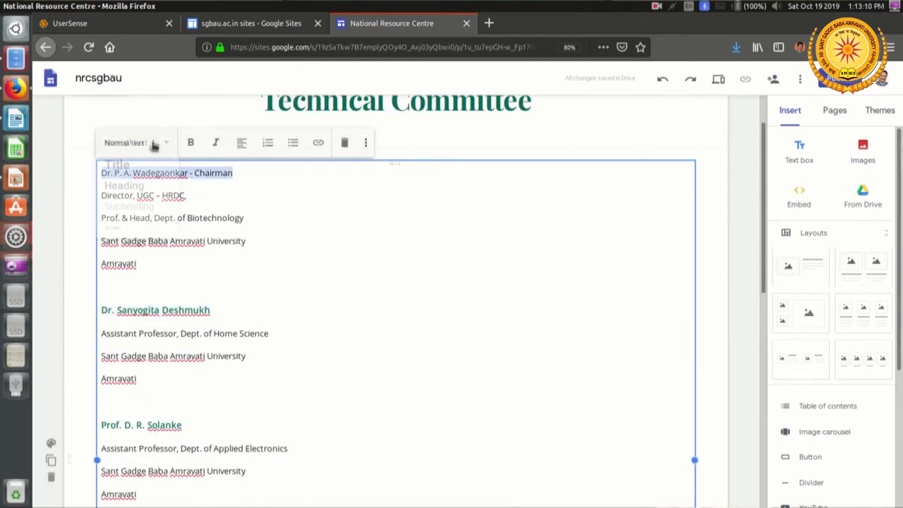
left_click(153, 214)
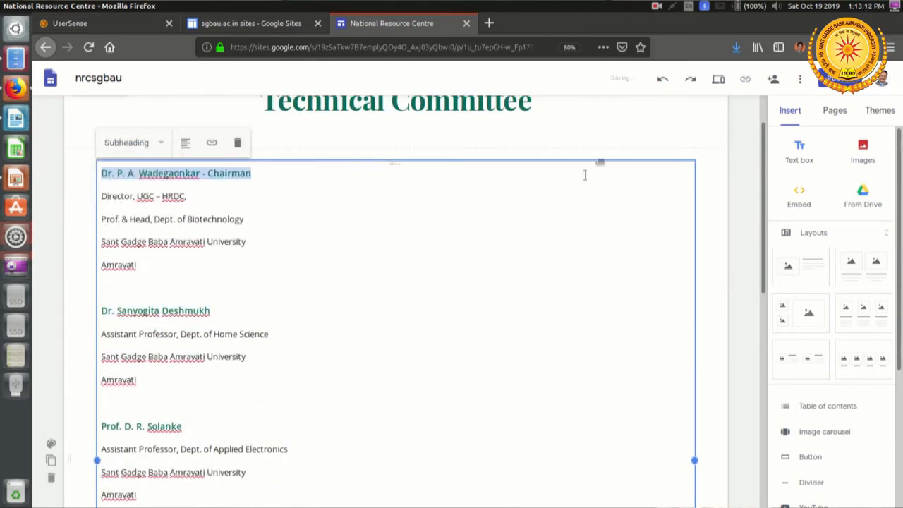
Step: Preview the site and review the formatted Technical Committee list from the Chairman to the Member Secretary
left_click(718, 79)
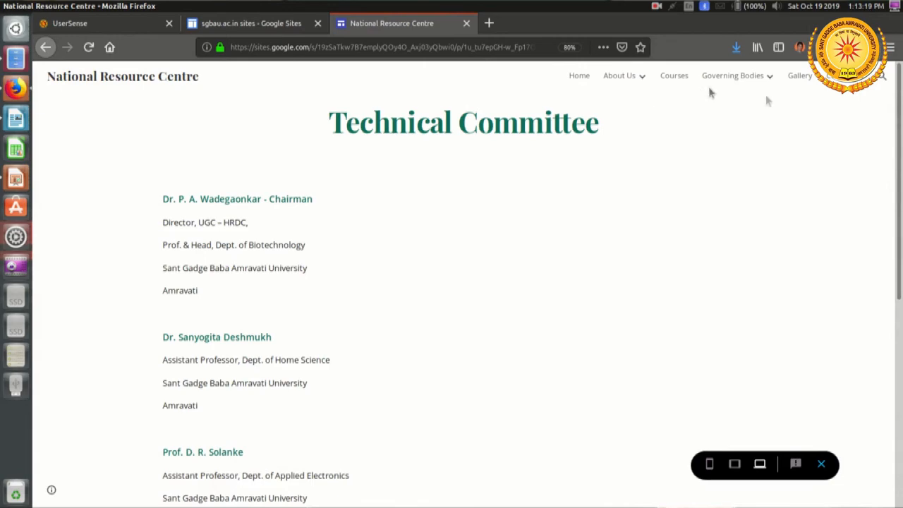
scroll(670, 260, "down", 1)
scroll(670, 260, "down", 4)
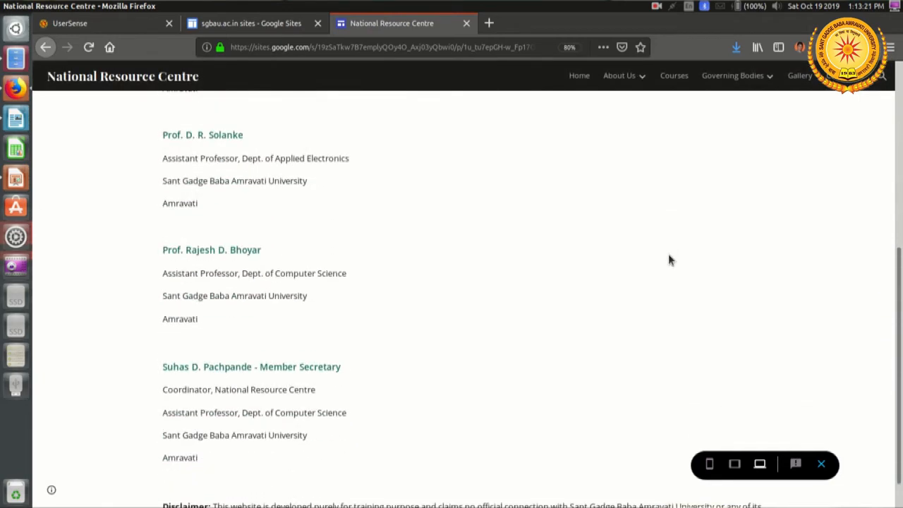
scroll(670, 260, "up", 3)
scroll(669, 260, "up", 3)
Step: Check the Academic Coordination Committee, Governing Bodies and Academic Advisory Committee pages in the preview, and close it
mouse_move(767, 65)
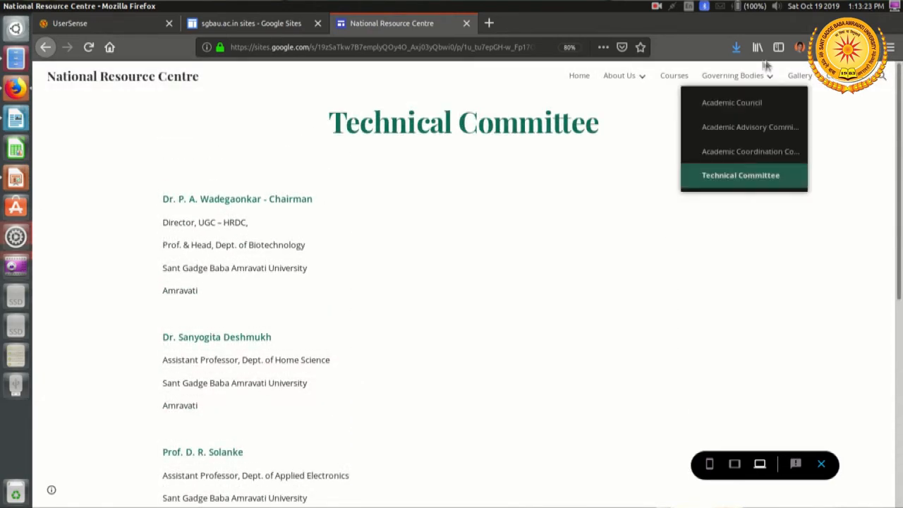
left_click(744, 151)
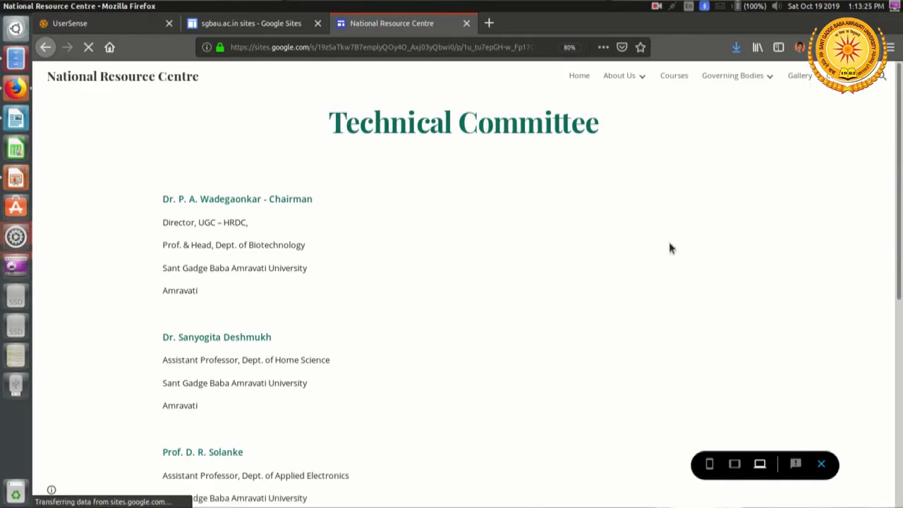
scroll(668, 242, "down", 5)
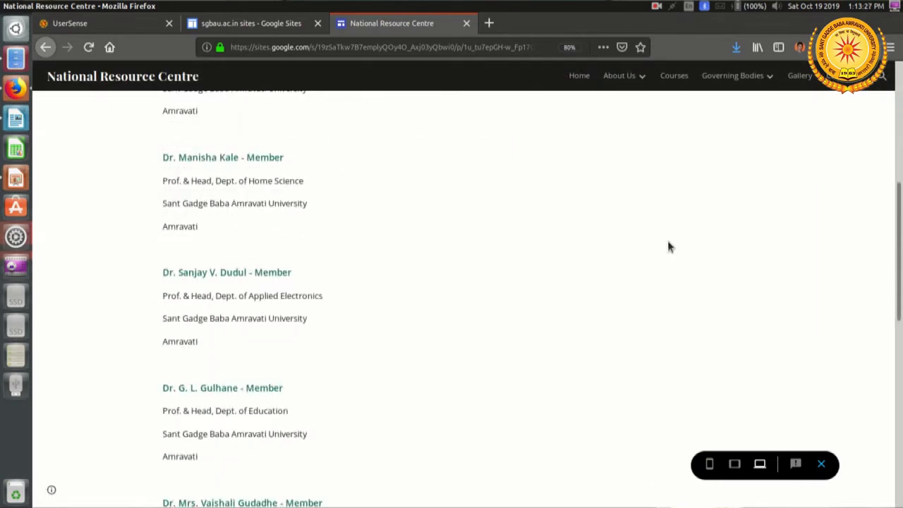
scroll(677, 213, "up", 2)
left_click(745, 75)
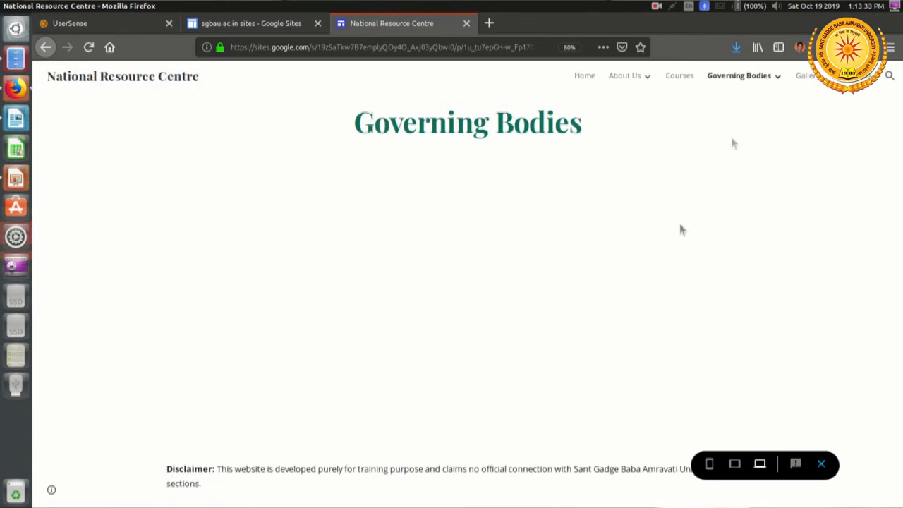
mouse_move(766, 77)
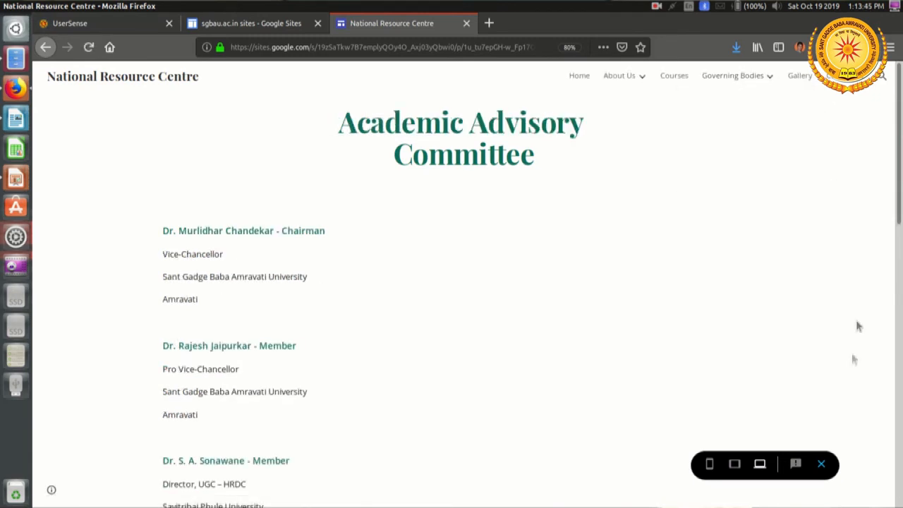
left_click(822, 464)
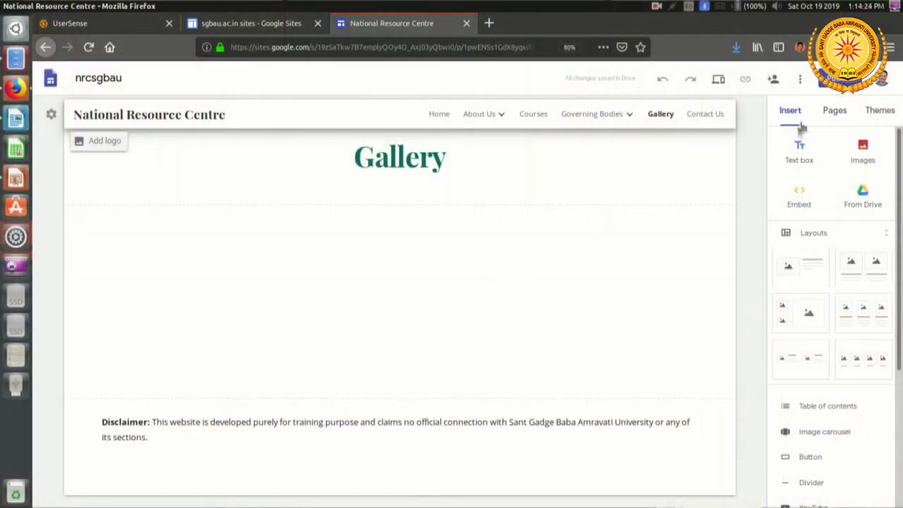
Step: Start inserting a YouTube video on the Gallery page and search the video picker for the professor's name
scroll(846, 222, "down", 5)
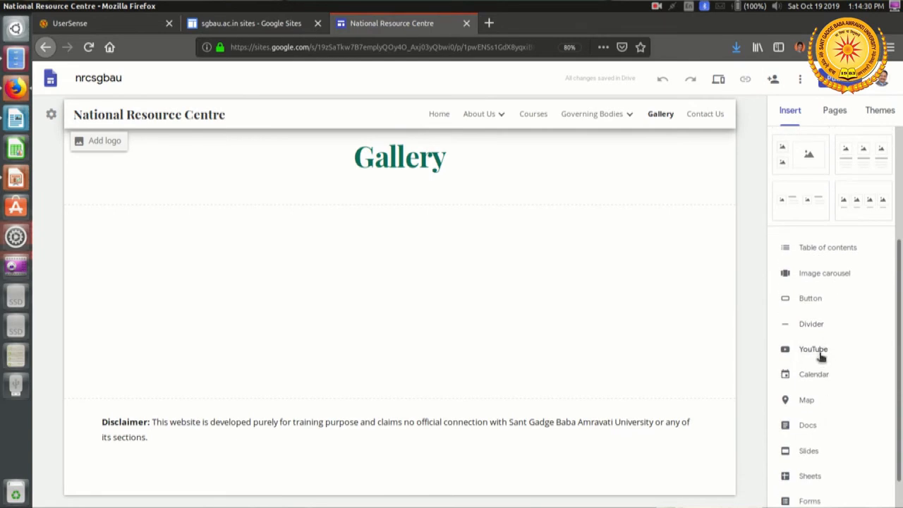
left_click(818, 351)
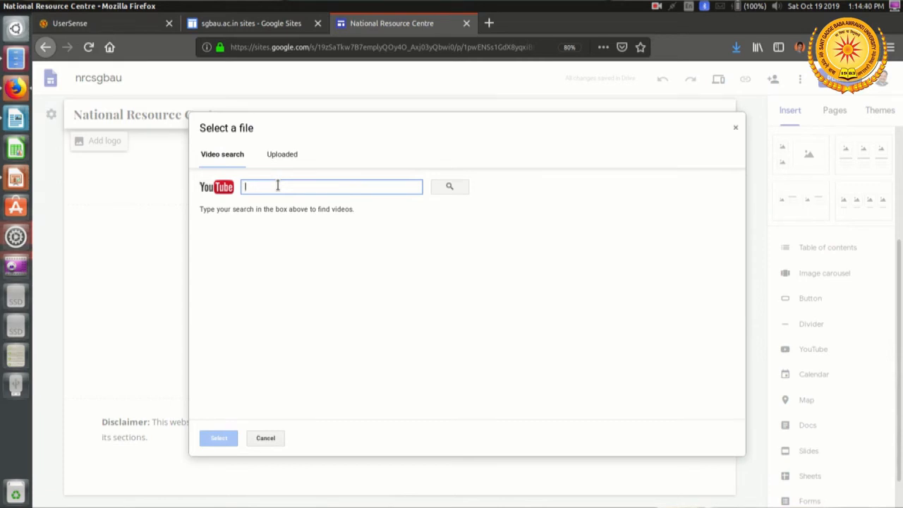
type("suhas pachpande")
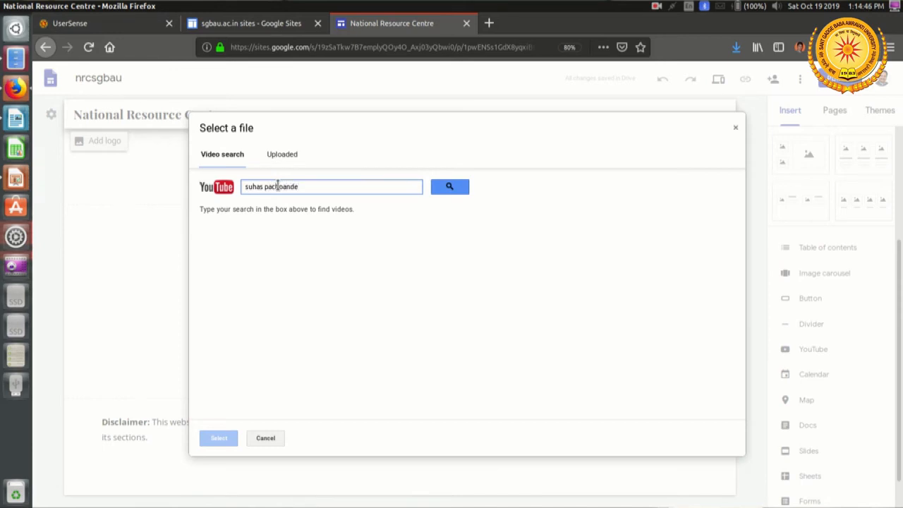
left_click(448, 186)
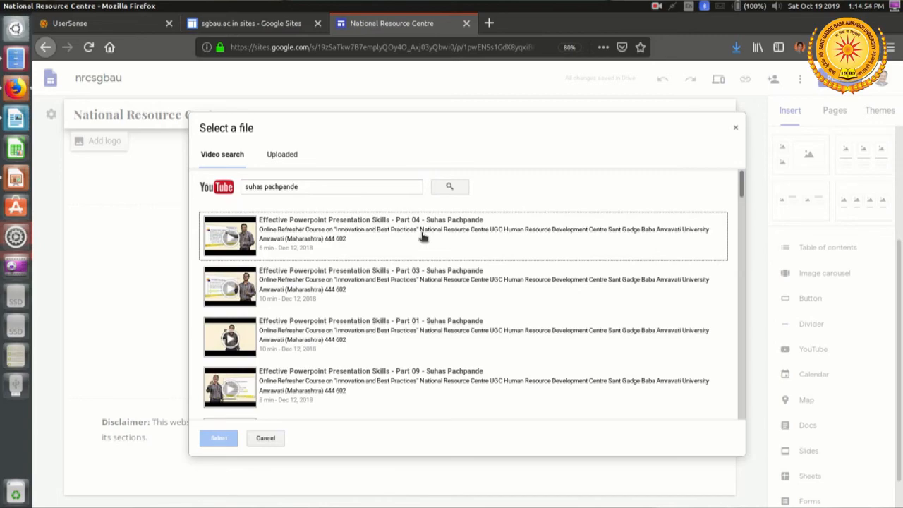
Step: Insert the video "Effective Powerpoint Presentation Skills - Part 04" from the search results into the Gallery page
scroll(423, 263, "down", 10)
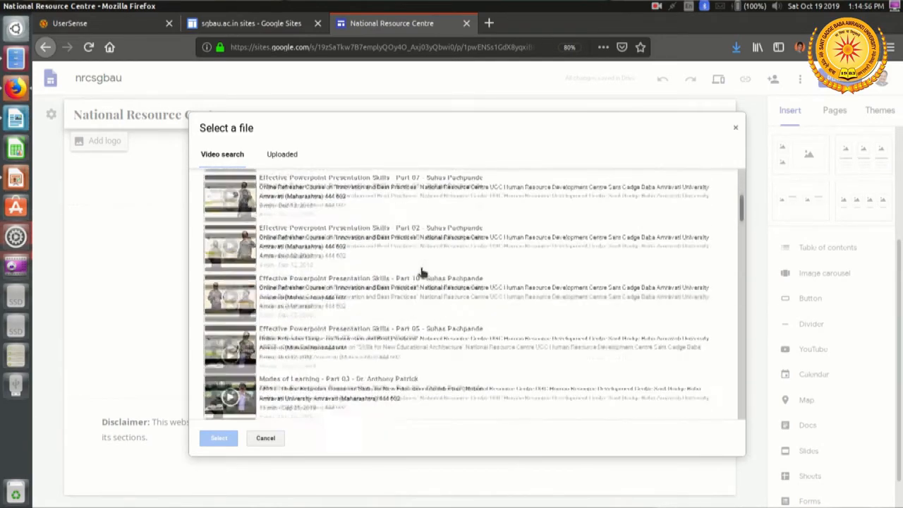
scroll(421, 270, "up", 10)
left_click(383, 248)
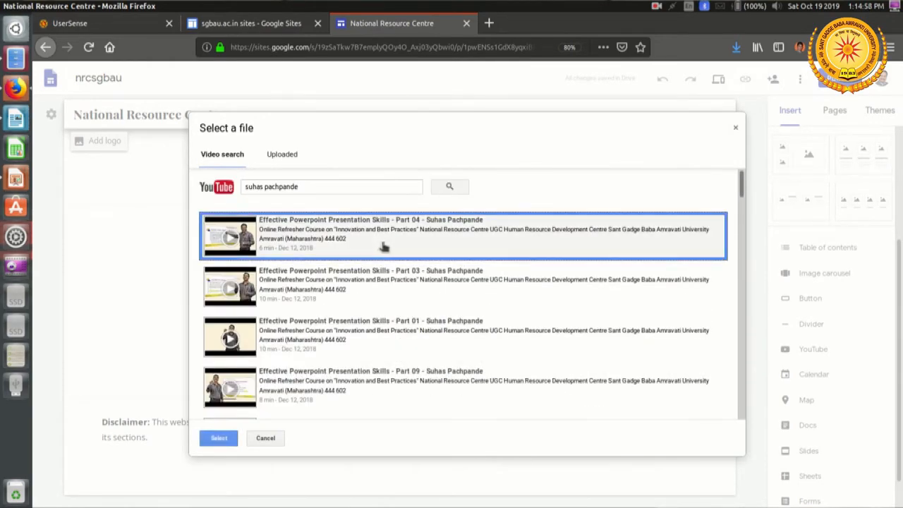
left_click(215, 439)
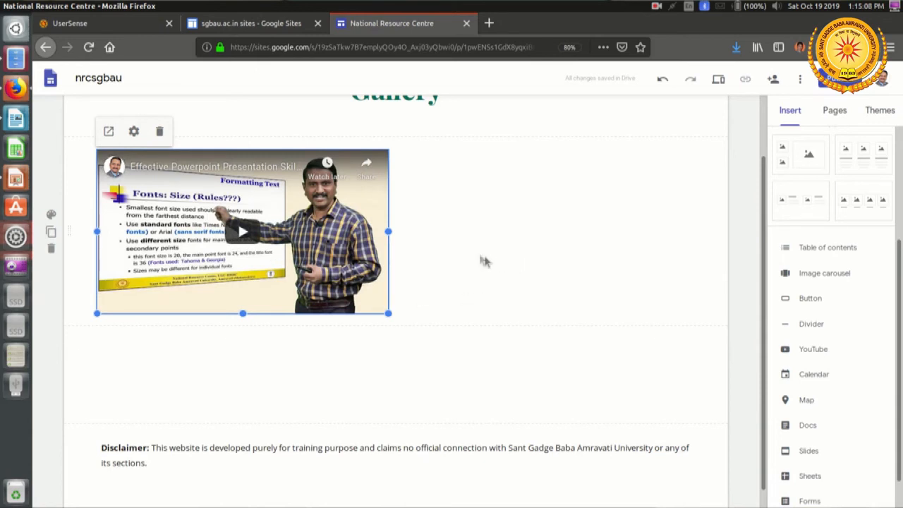
left_click(487, 231)
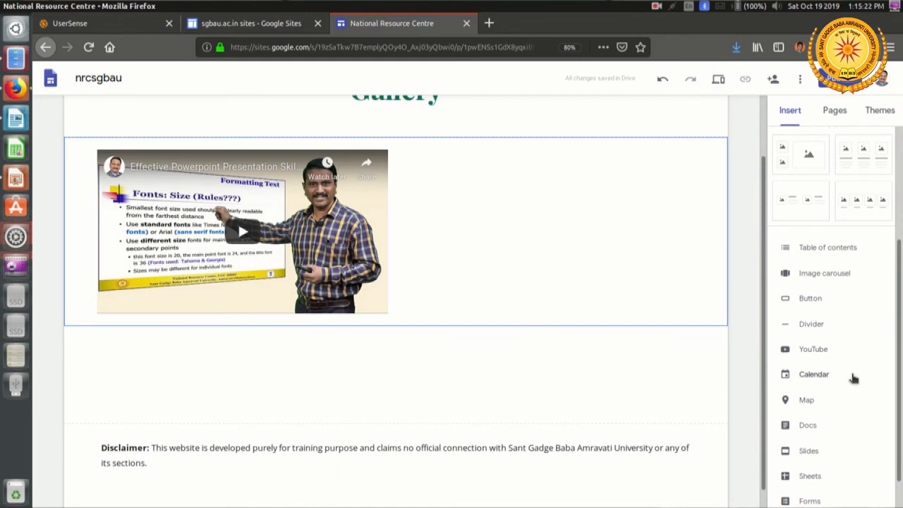
Step: Open youtube.com in a new browser tab and search it for the professor's name
scroll(854, 379, "down", 1)
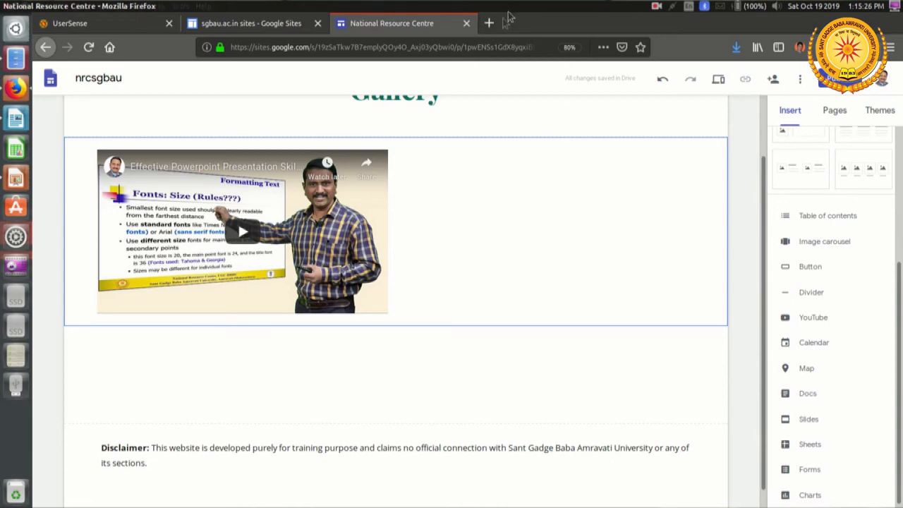
left_click(489, 23)
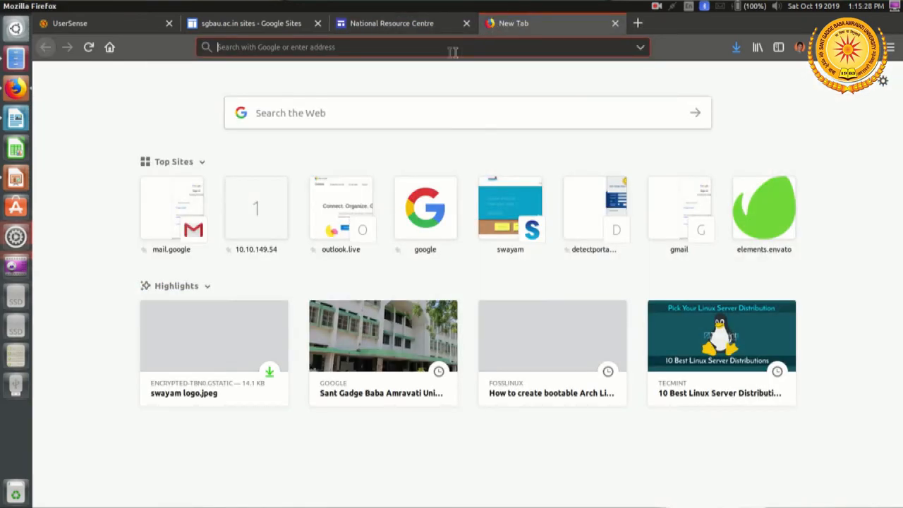
type("youtube.com/")
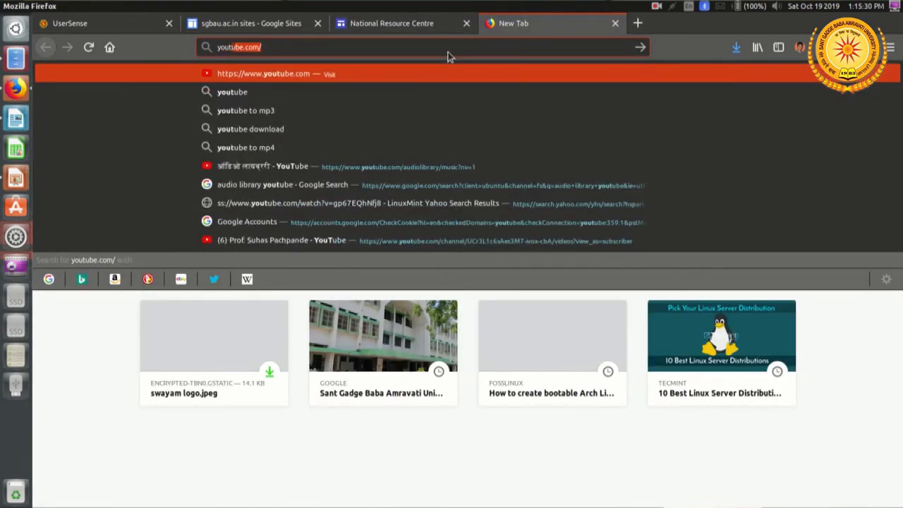
key("Return")
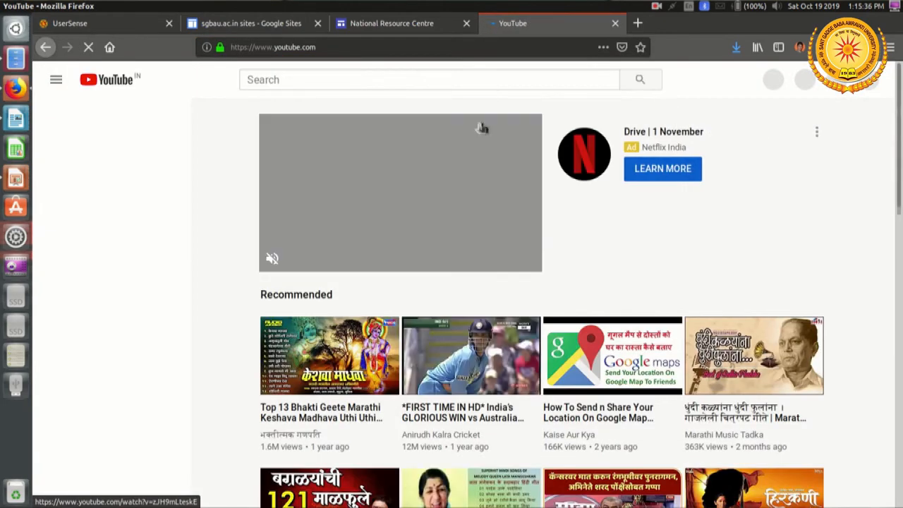
left_click(413, 82)
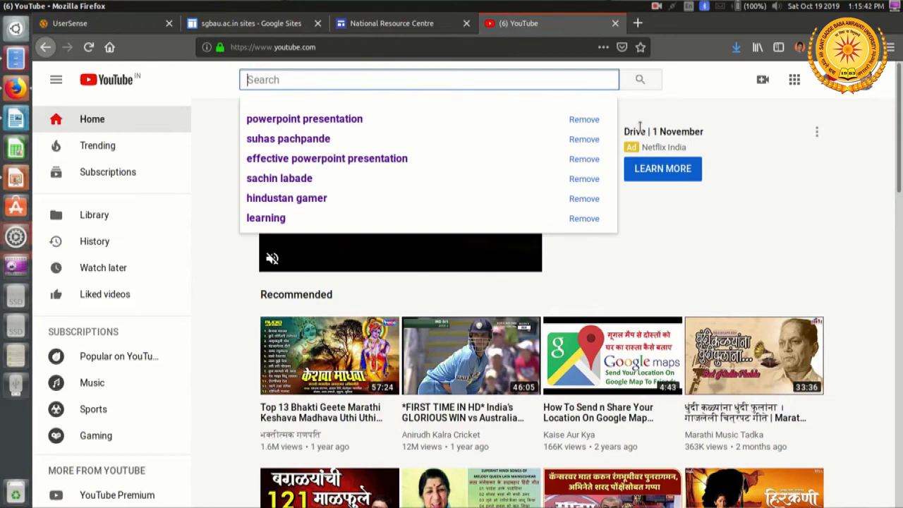
type("suhas pachp")
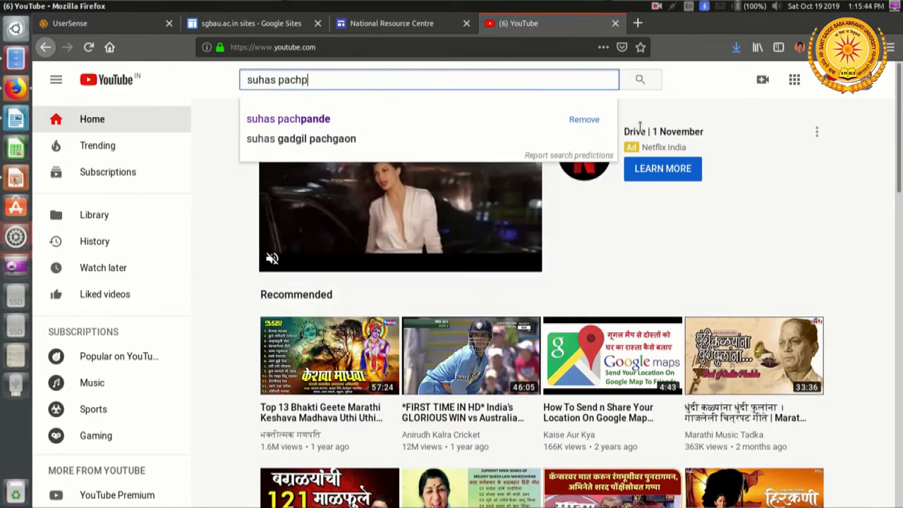
type("ande")
key("Return")
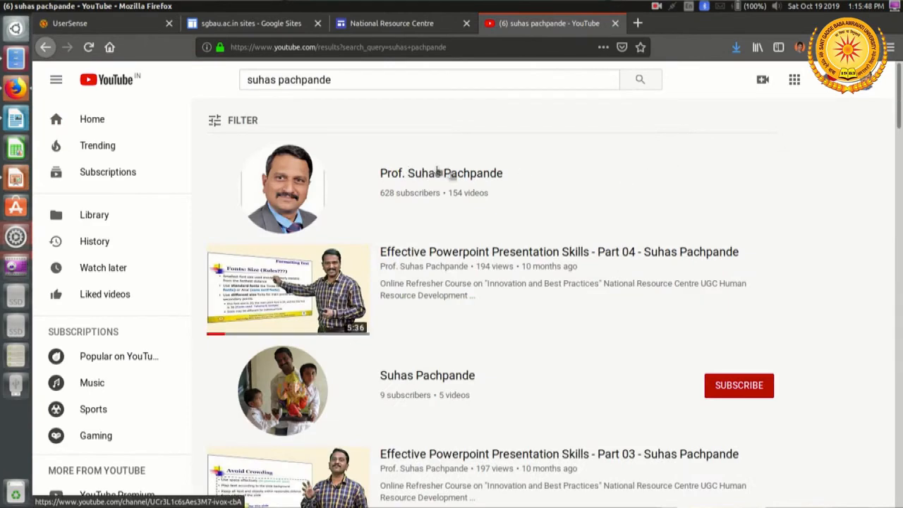
Step: Open the video list of the professor's channel and copy the link of the "Transdisciplinary Research - Part 2" video
left_click(441, 173)
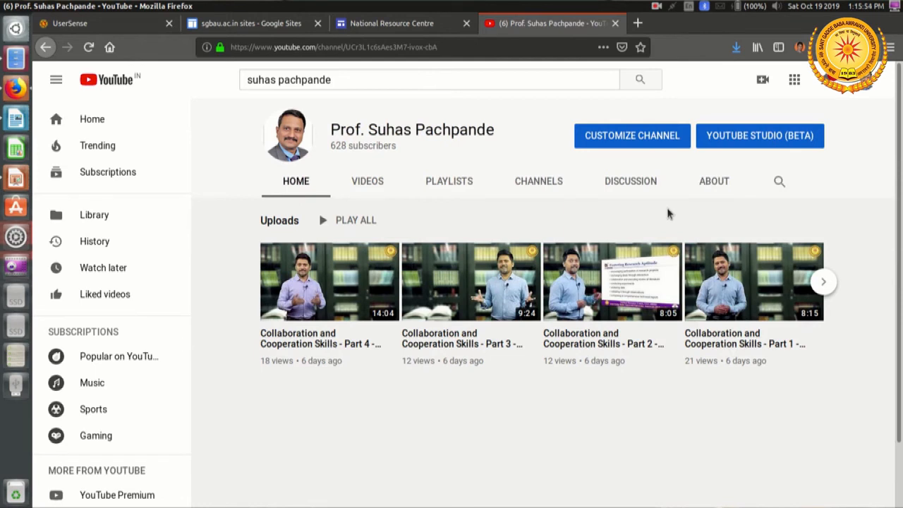
left_click(368, 184)
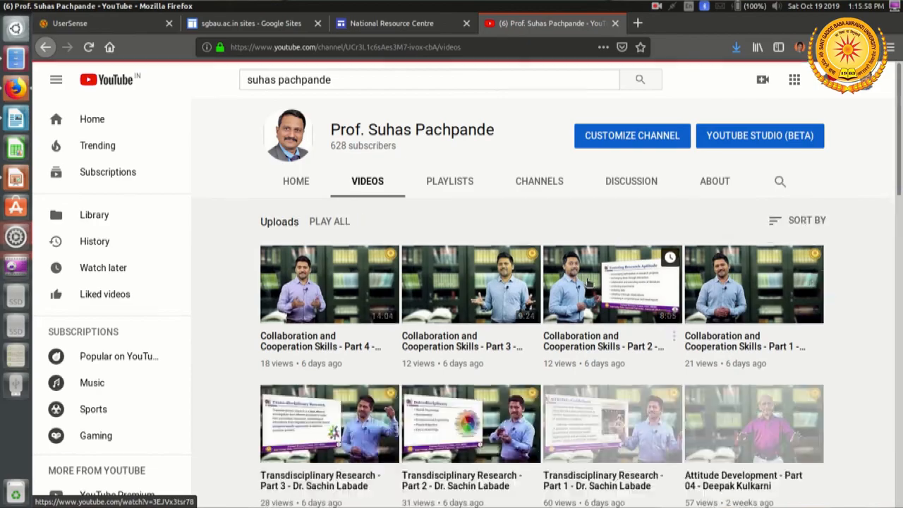
scroll(587, 281, "down", 3)
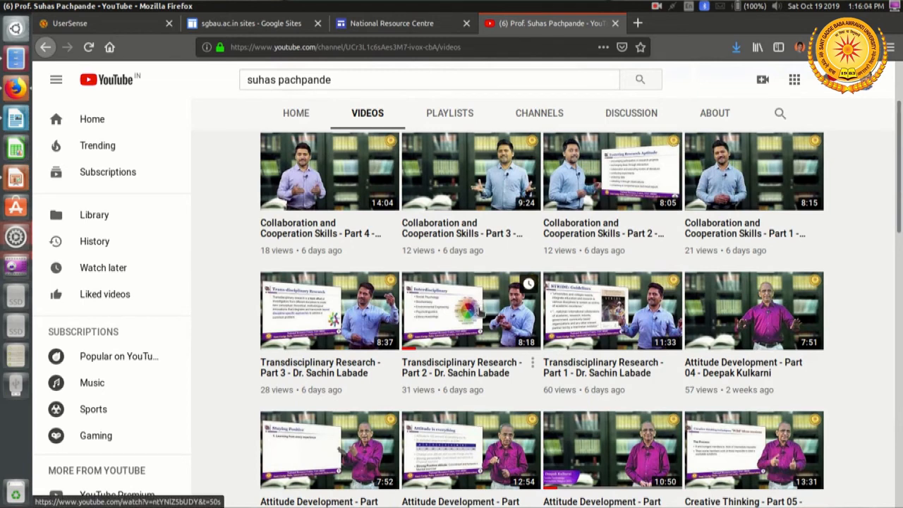
right_click(491, 302)
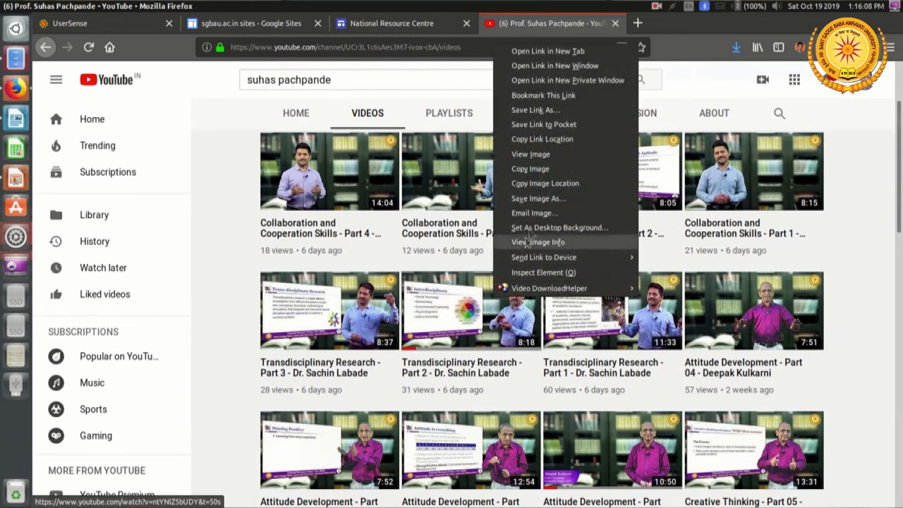
left_click(560, 143)
Step: Return to the Gallery page in Google Sites and embed the copied YouTube video by URL in the empty area below the first video
left_click(399, 26)
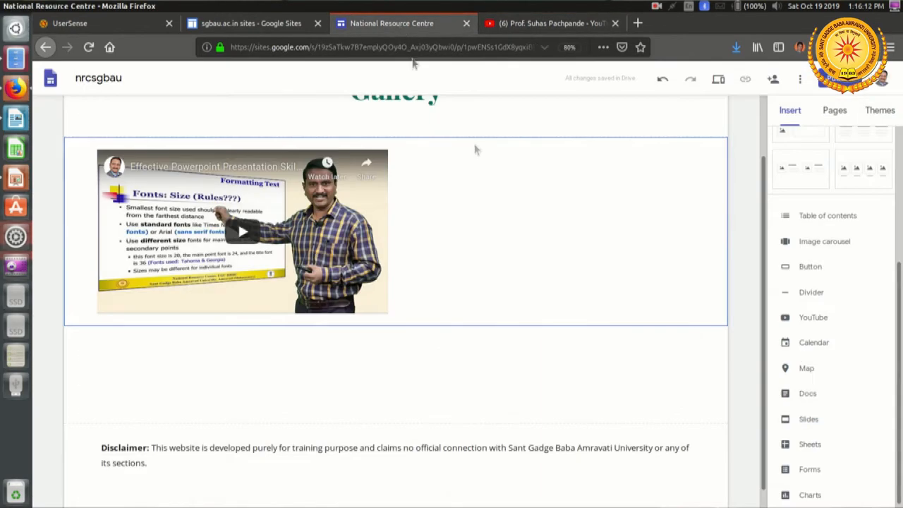
right_click(577, 204)
left_click(562, 344)
double_click(560, 341)
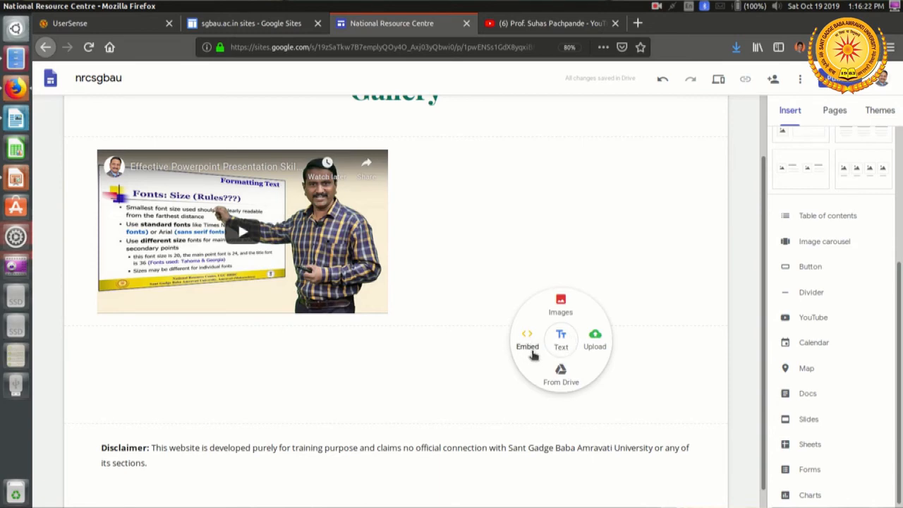
left_click(530, 350)
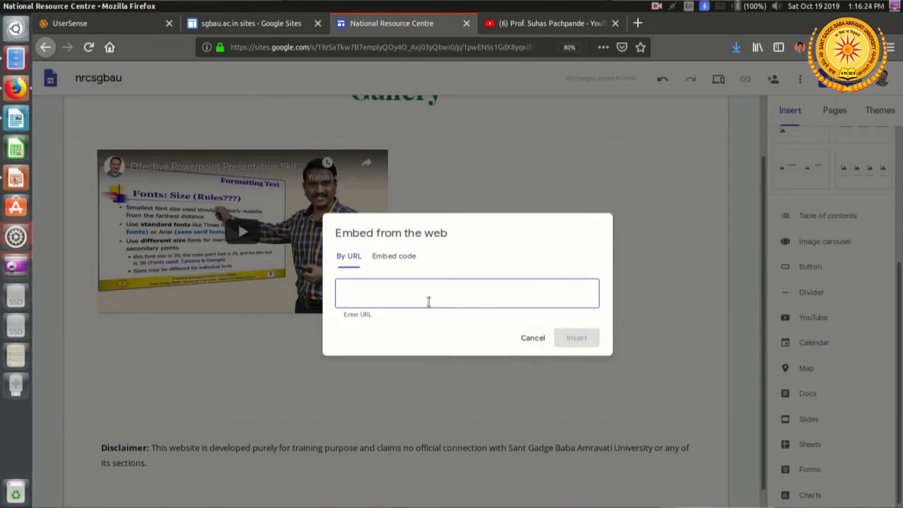
right_click(426, 294)
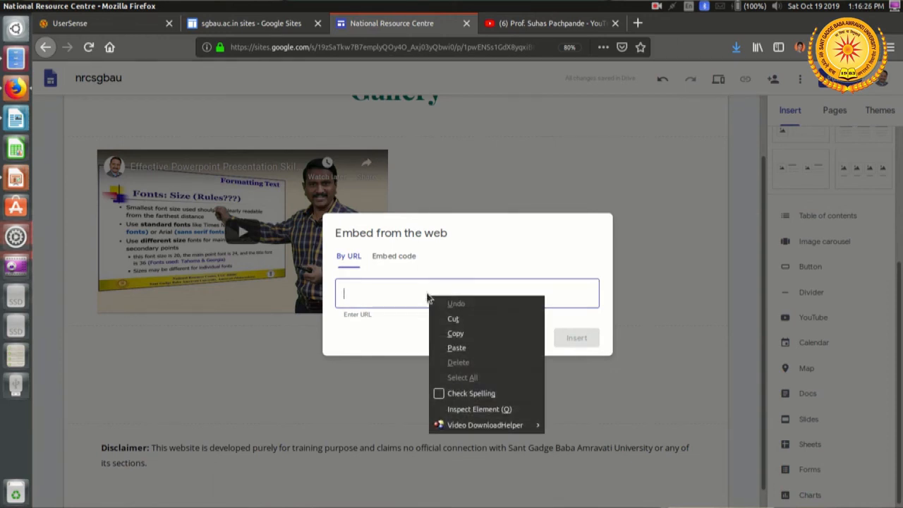
left_click(476, 347)
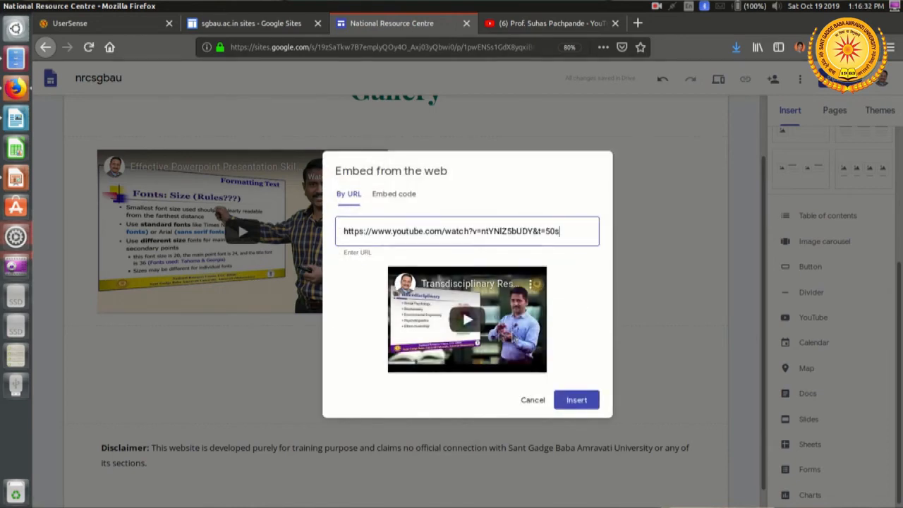
left_click(580, 400)
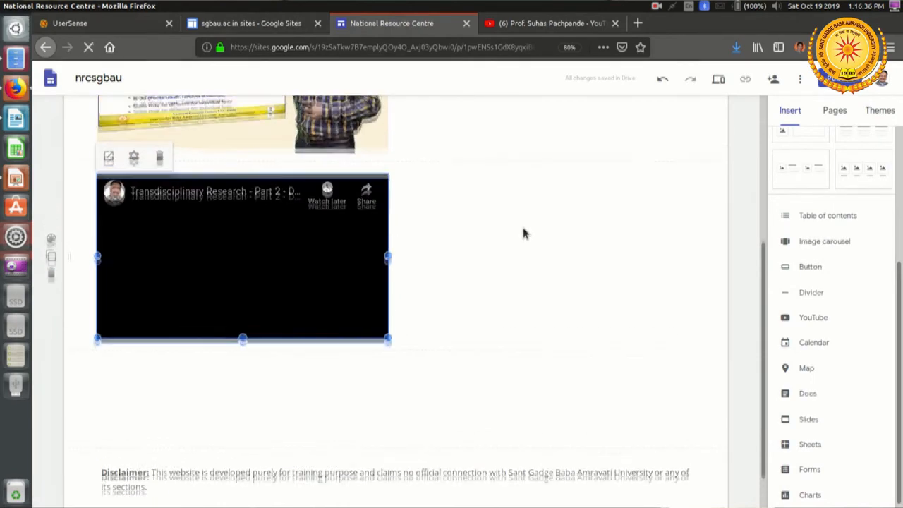
Step: Try to move the Transdisciplinary Research video up beside the first video, and undo the misplaced layout changes
scroll(543, 235, "up", 1)
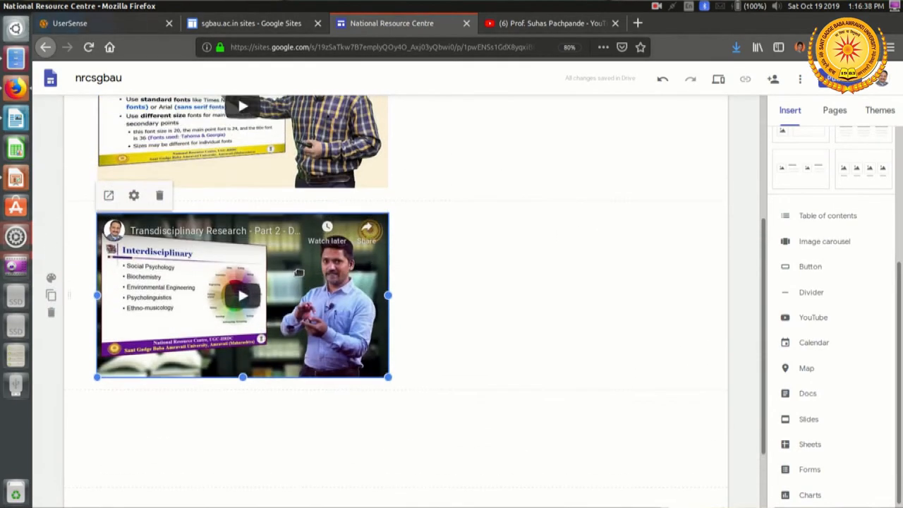
left_click_drag(299, 272, 445, 150)
left_click_drag(453, 239, 444, 368)
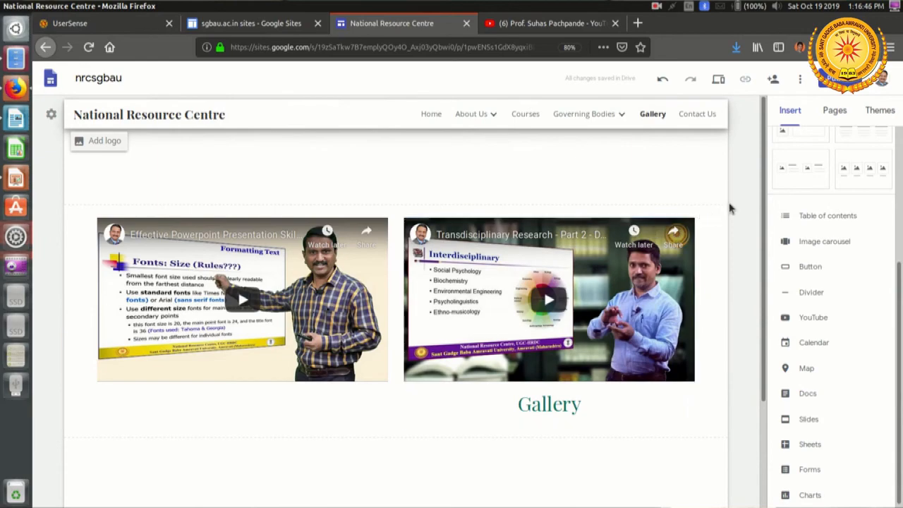
scroll(722, 207, "down", 3)
scroll(719, 210, "up", 3)
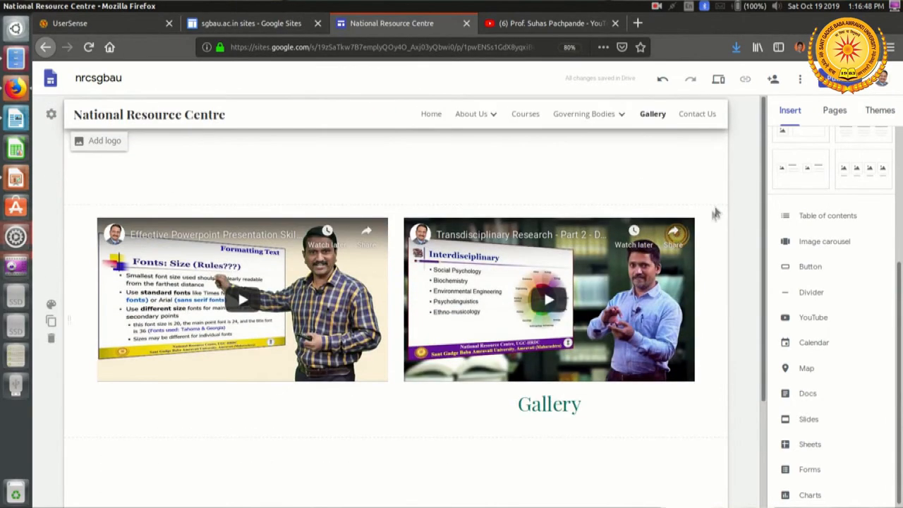
key("ctrl+z")
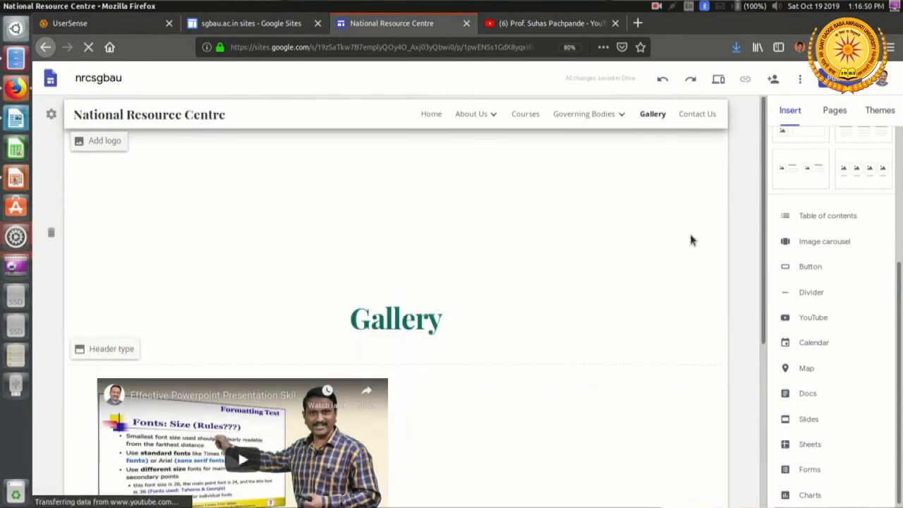
key("ctrl+z")
Step: Move the Transdisciplinary Research video into the first video's section, side by side with the Effective Powerpoint Presentation Skills video
scroll(690, 239, "down", 4)
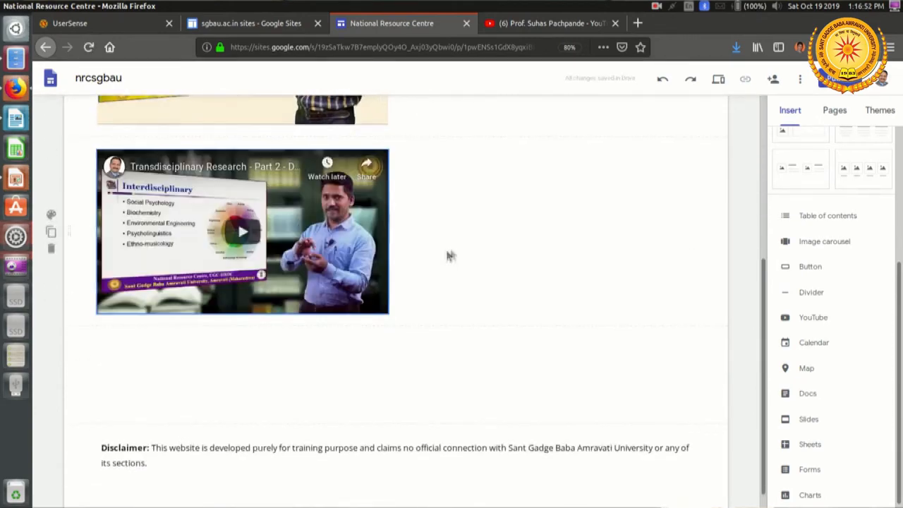
scroll(455, 256, "up", 2)
left_click_drag(331, 308, 493, 230)
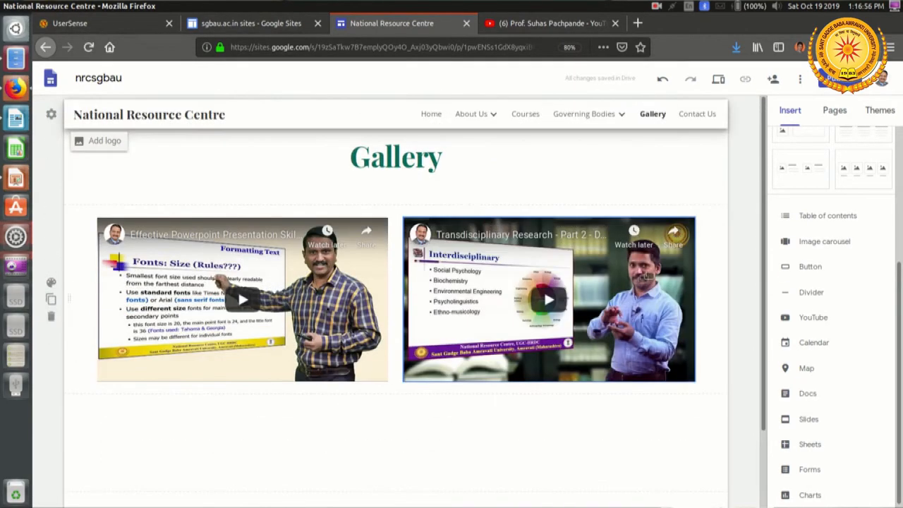
Step: Start a web embed by URL in the empty area below the two videos on the Gallery page
scroll(483, 388, "down", 2)
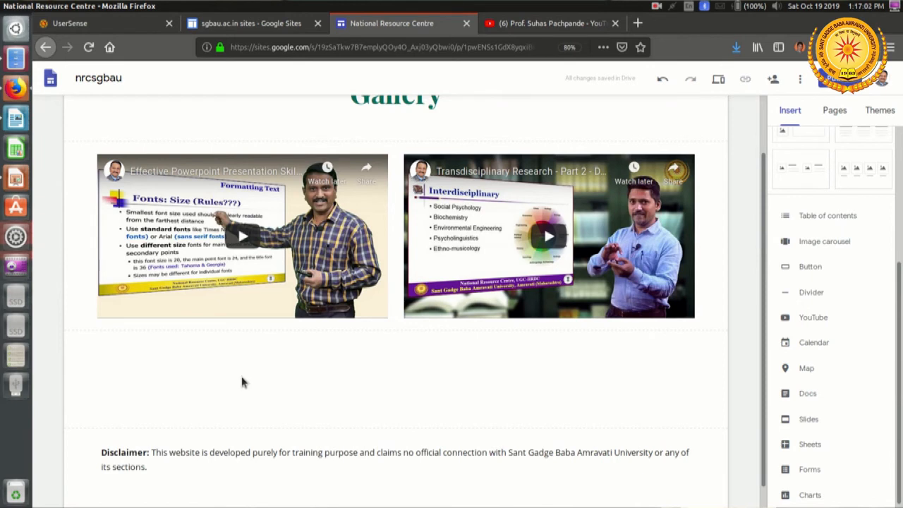
double_click(242, 382)
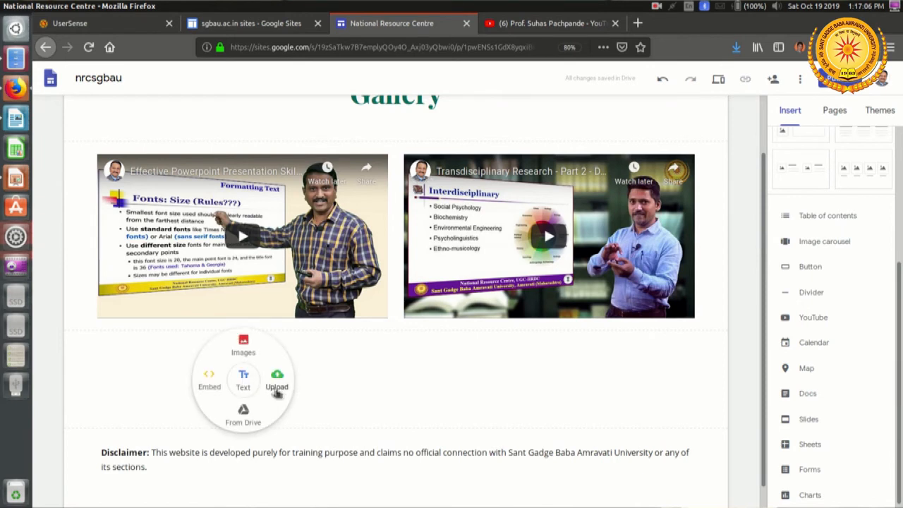
left_click(215, 385)
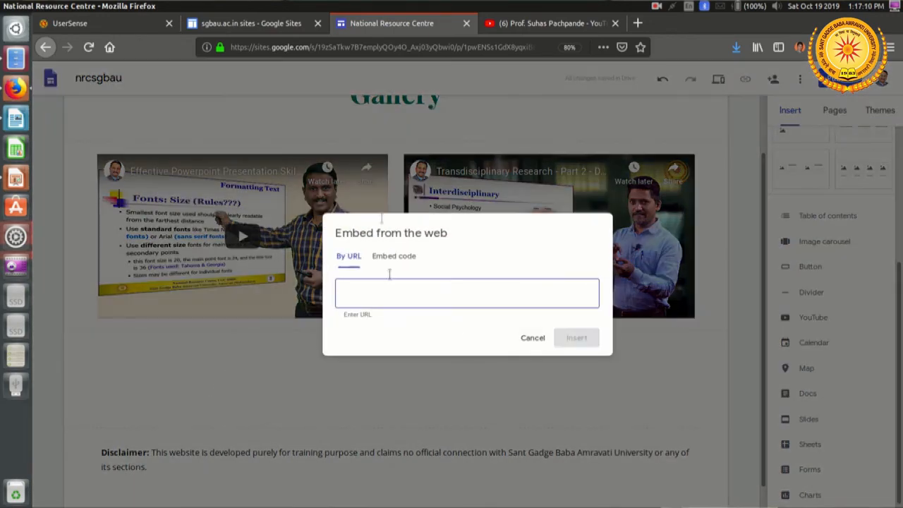
Step: Switch to the YouTube channel's video list and copy the link of the 10:38 "Feedback - Part 01" video
left_click(550, 23)
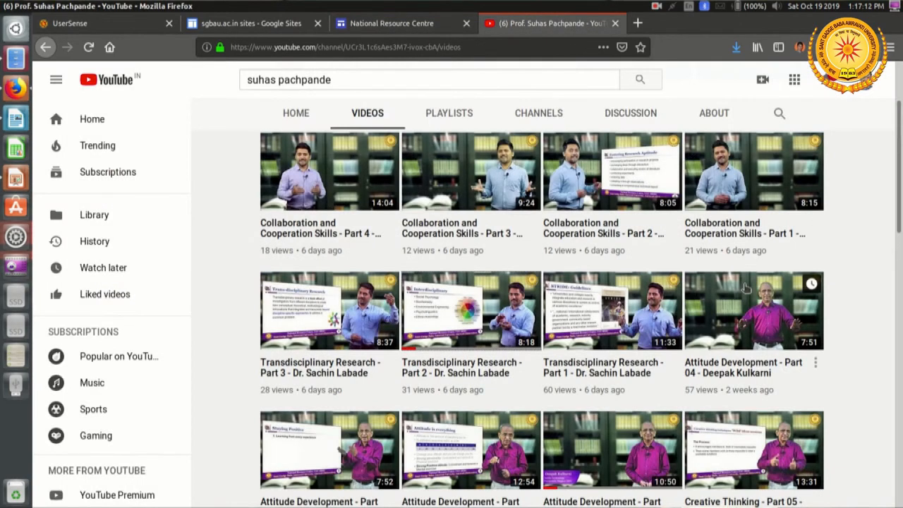
scroll(745, 288, "down", 6)
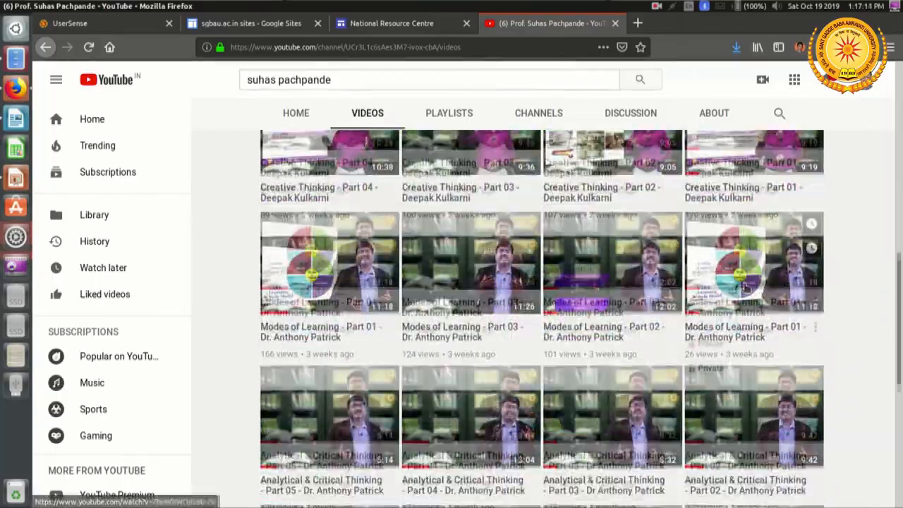
scroll(746, 288, "down", 4)
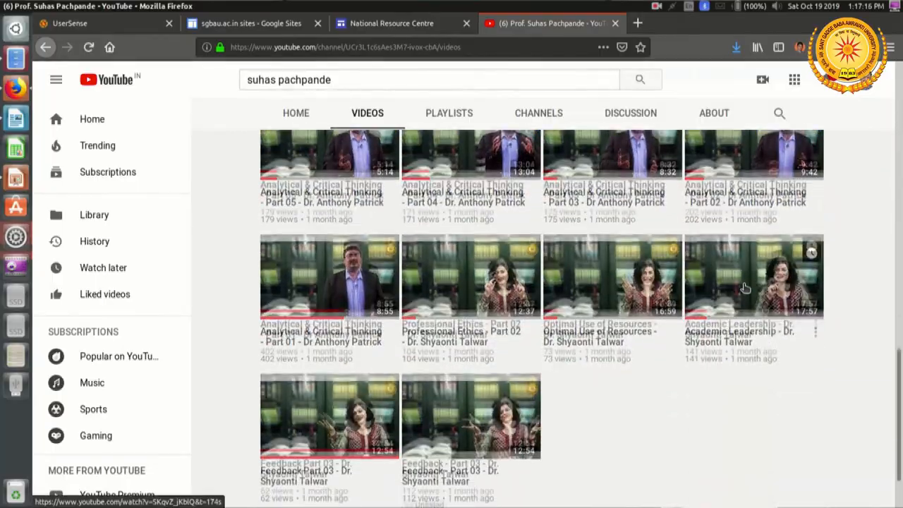
scroll(745, 288, "down", 2)
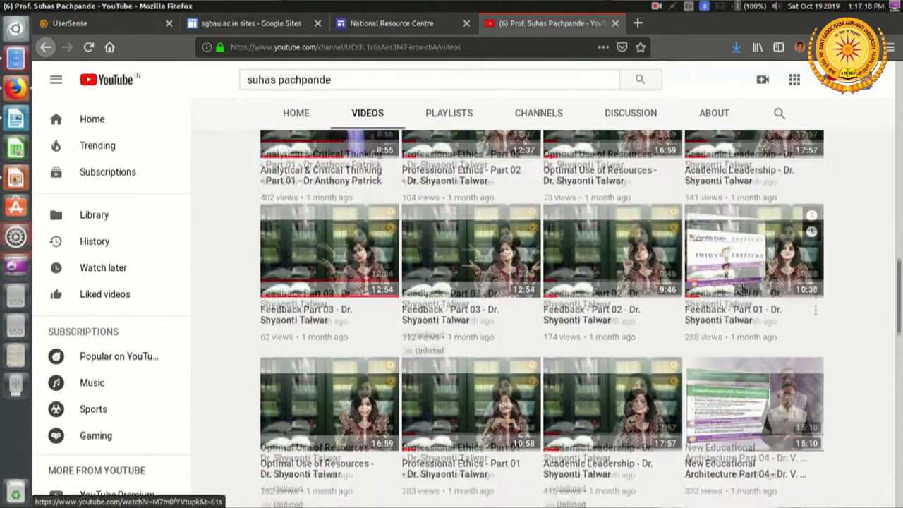
scroll(746, 287, "down", 2)
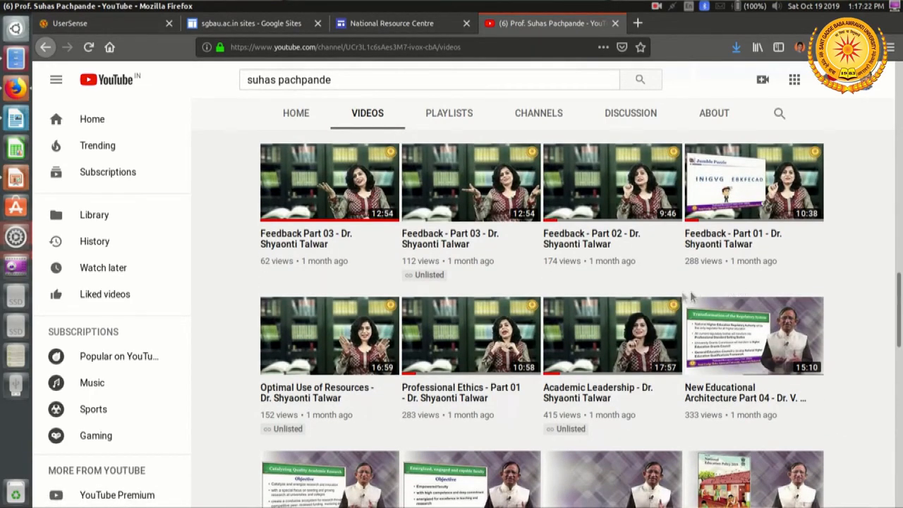
right_click(487, 346)
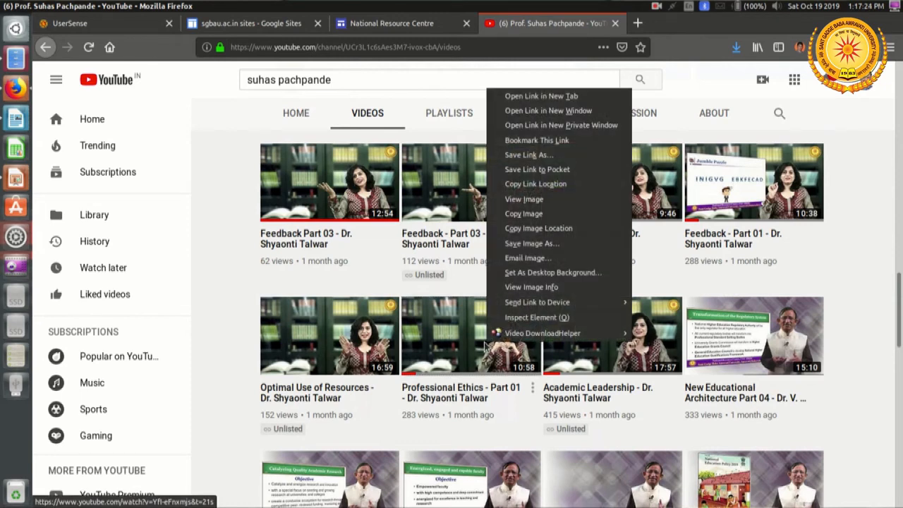
left_click(736, 182)
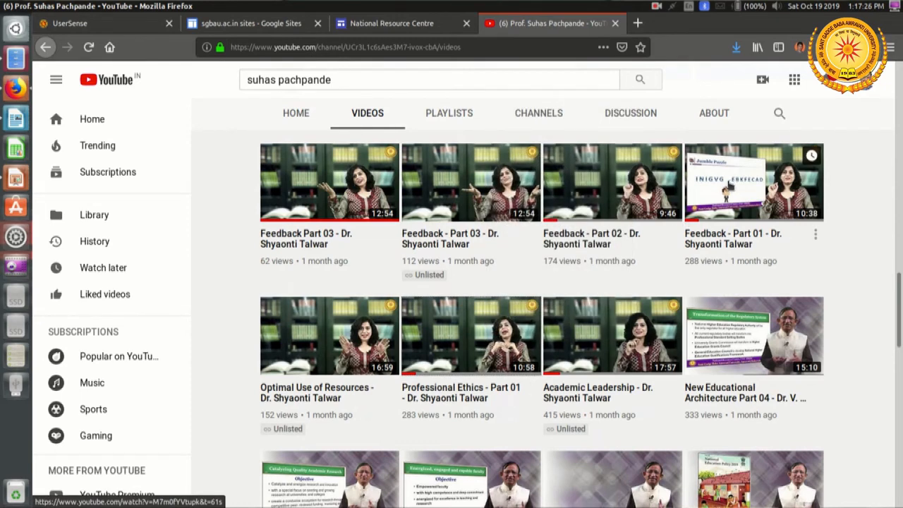
right_click(729, 185)
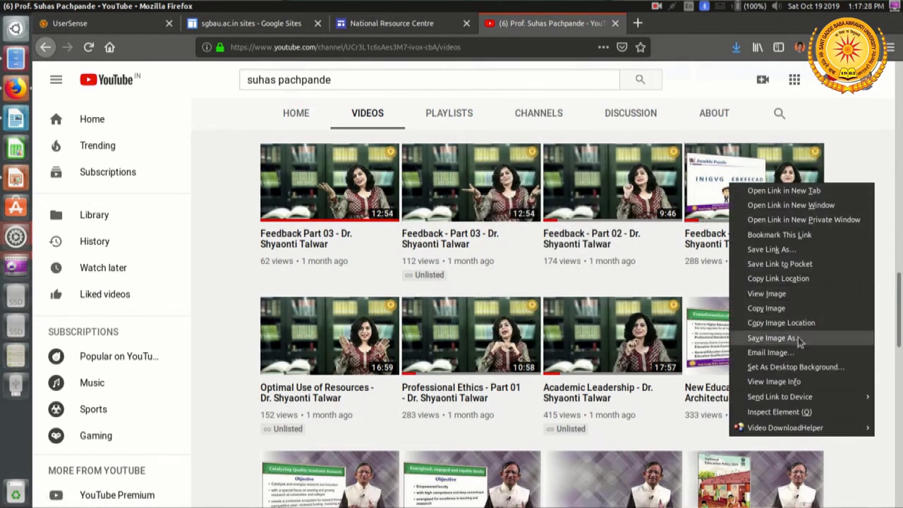
left_click(778, 278)
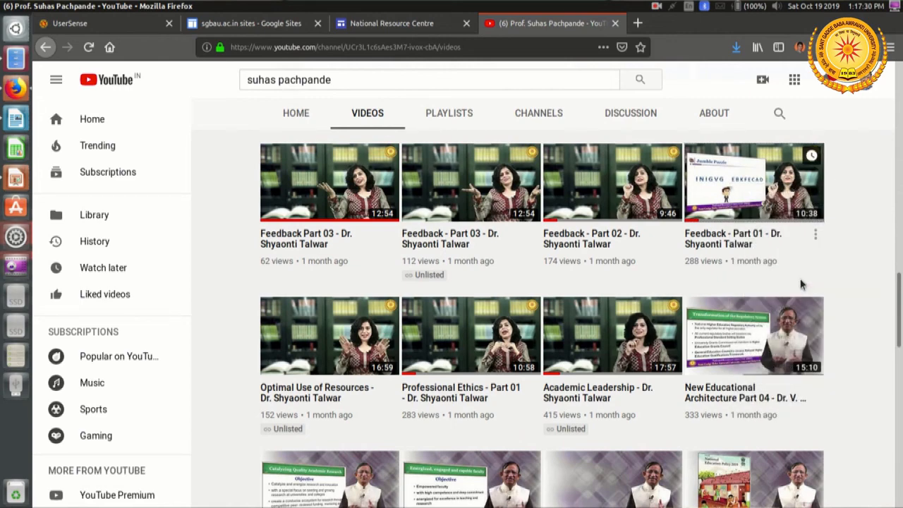
Step: Return to the Google Sites editor and embed the Feedback - Part 01 video using the copied URL
left_click(433, 27)
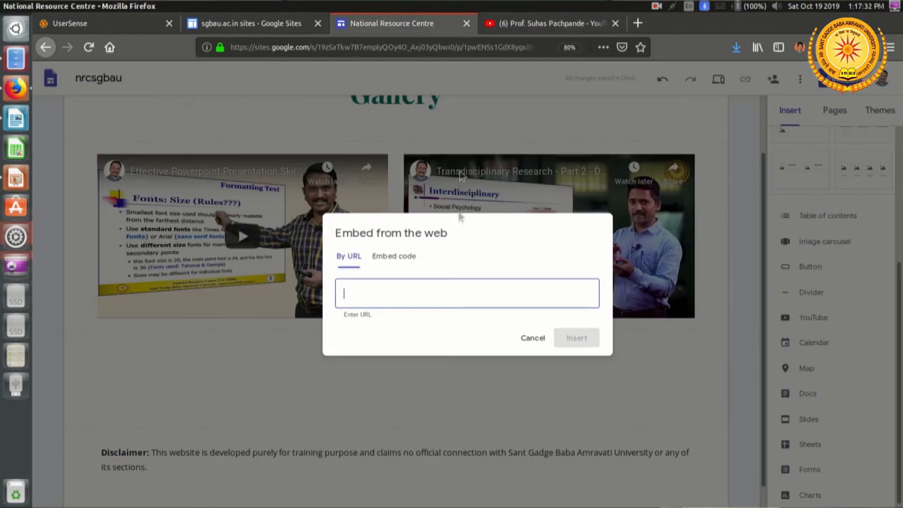
right_click(436, 298)
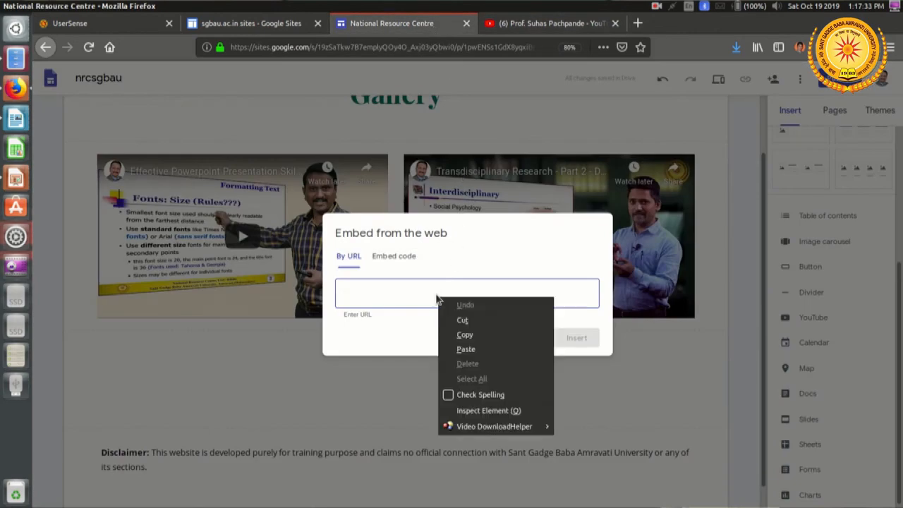
left_click(496, 350)
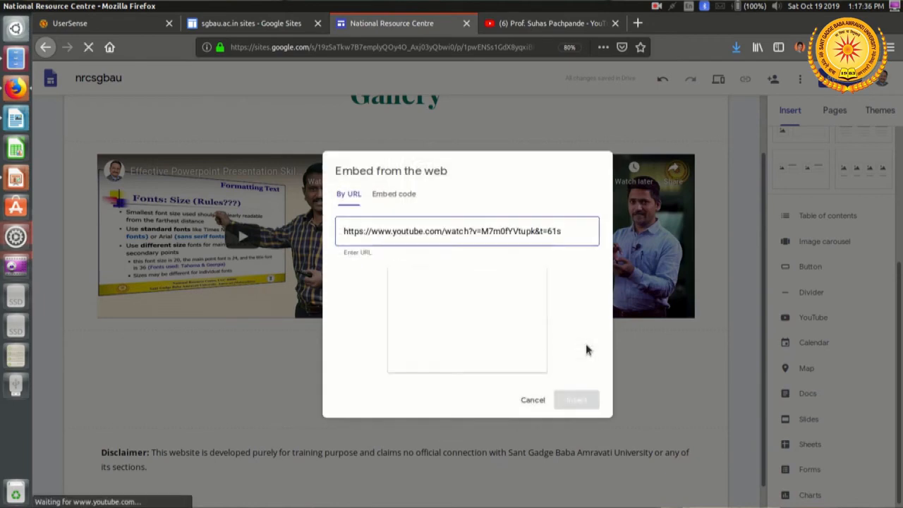
left_click(577, 400)
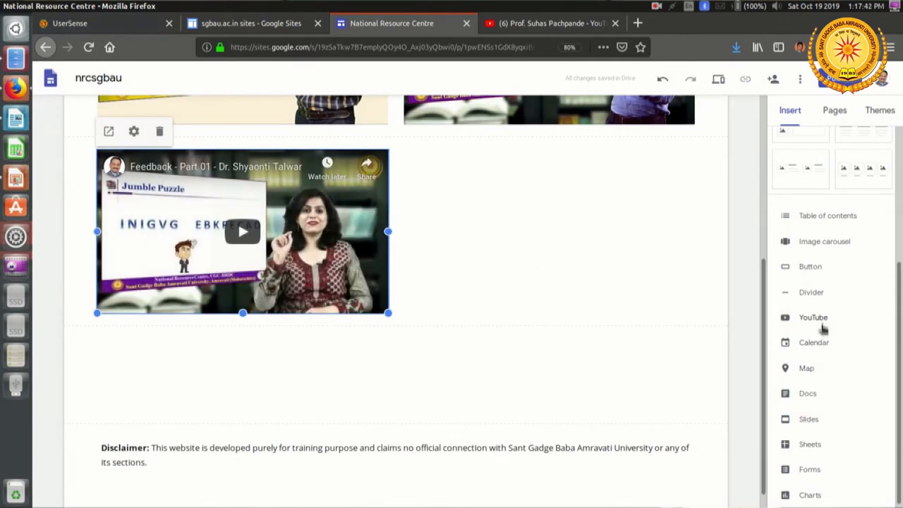
Step: Open the YouTube video search for the Gallery page, and copy the public "Modes of Learning - Part 01" video's link from the YouTube channel
left_click(816, 320)
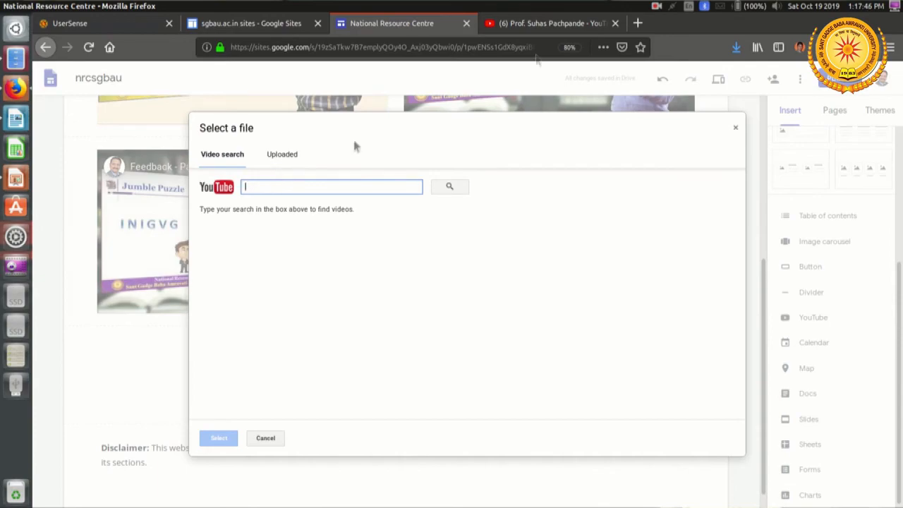
left_click(547, 25)
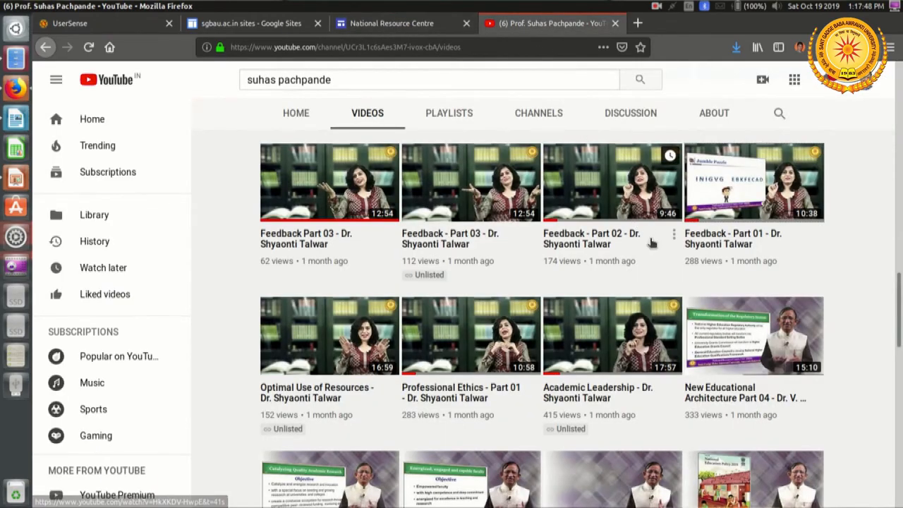
scroll(650, 240, "up", 4)
scroll(649, 242, "up", 3)
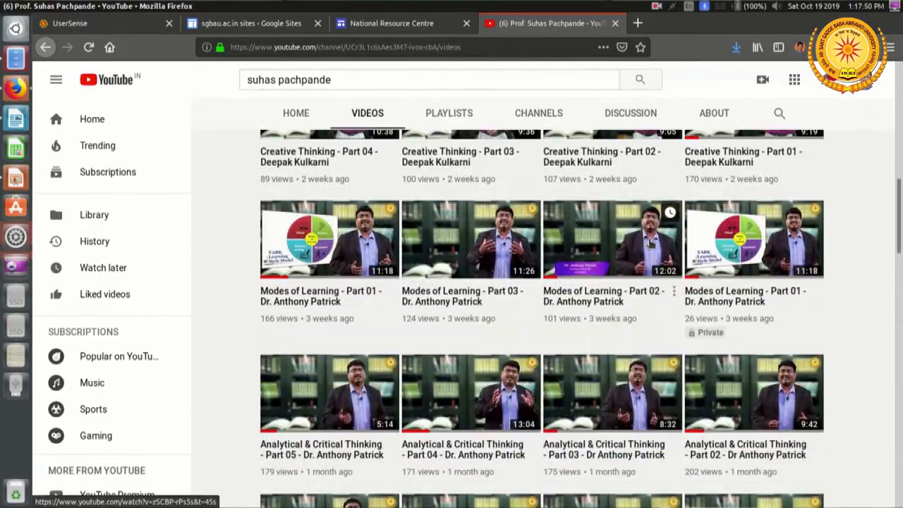
scroll(650, 242, "up", 5)
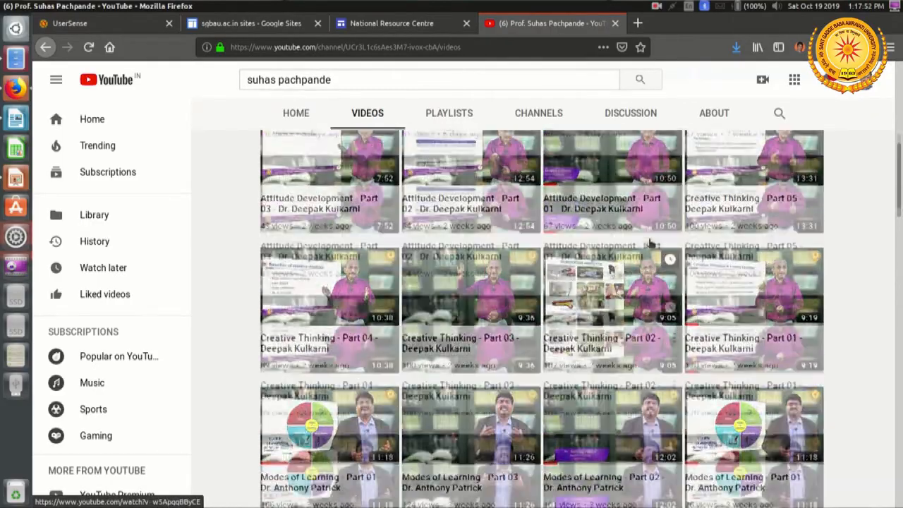
scroll(650, 242, "down", 3)
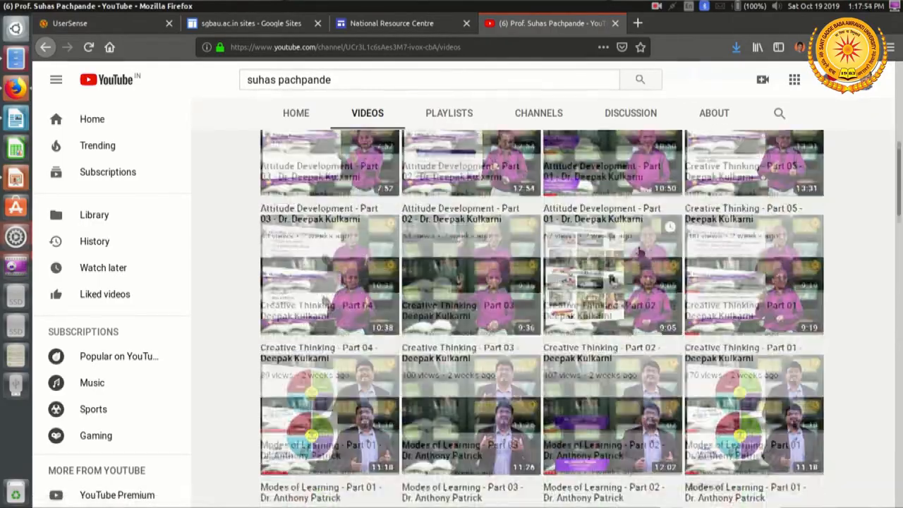
right_click(344, 368)
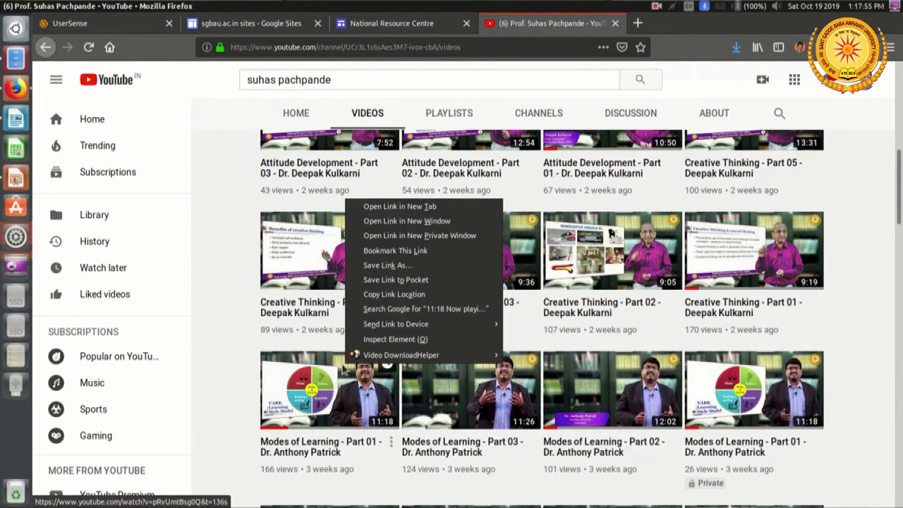
left_click(413, 295)
Step: Back in Google Sites, insert the Modes of Learning video found by its copied link and place it beside the Feedback - Part 01 video
left_click(388, 24)
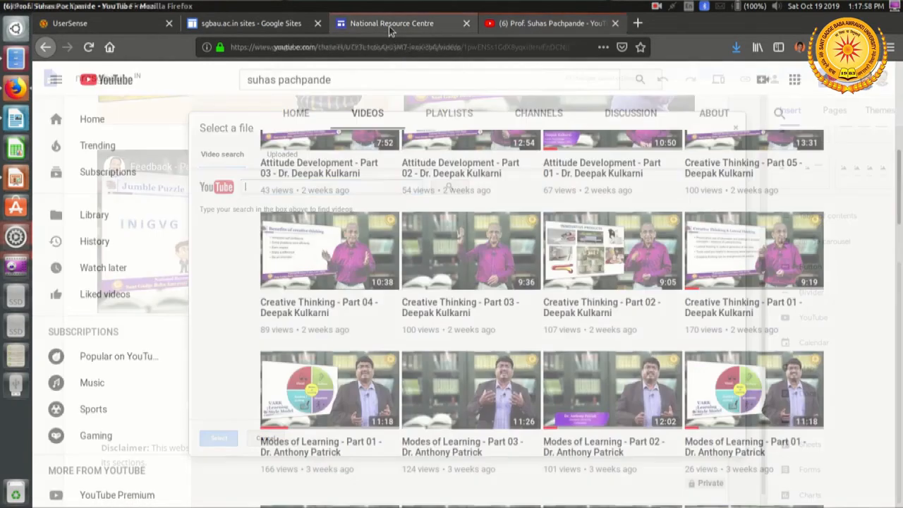
key("ctrl+v")
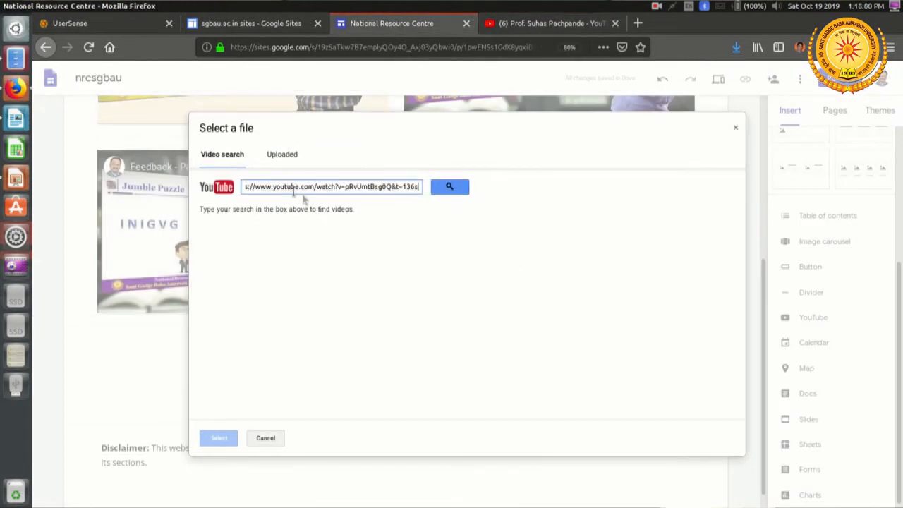
left_click(452, 192)
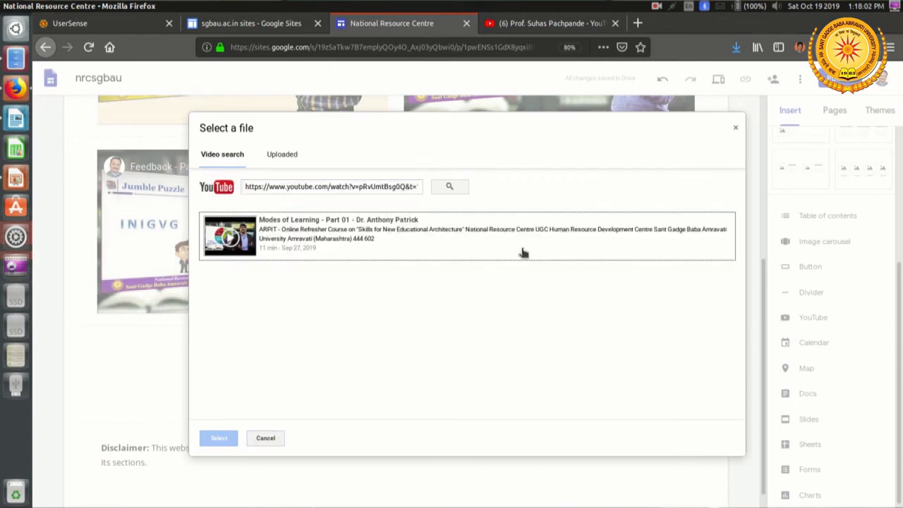
left_click(330, 238)
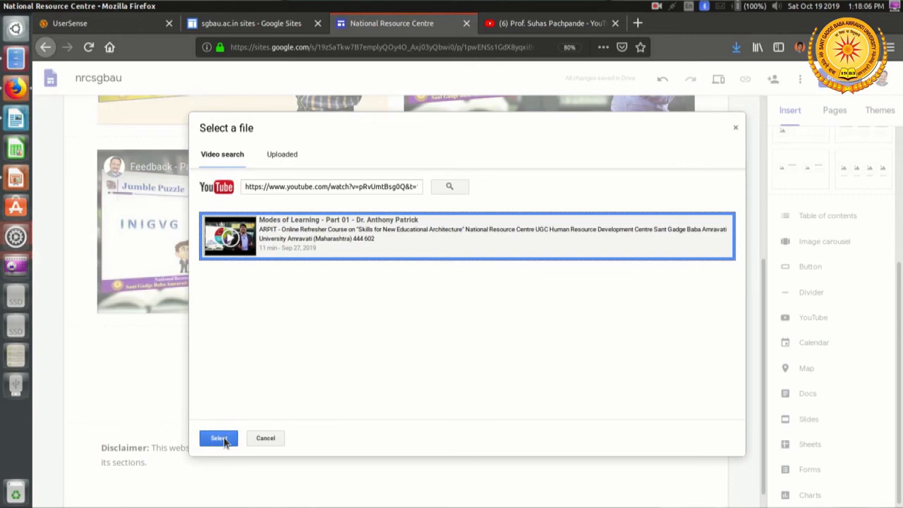
left_click(218, 439)
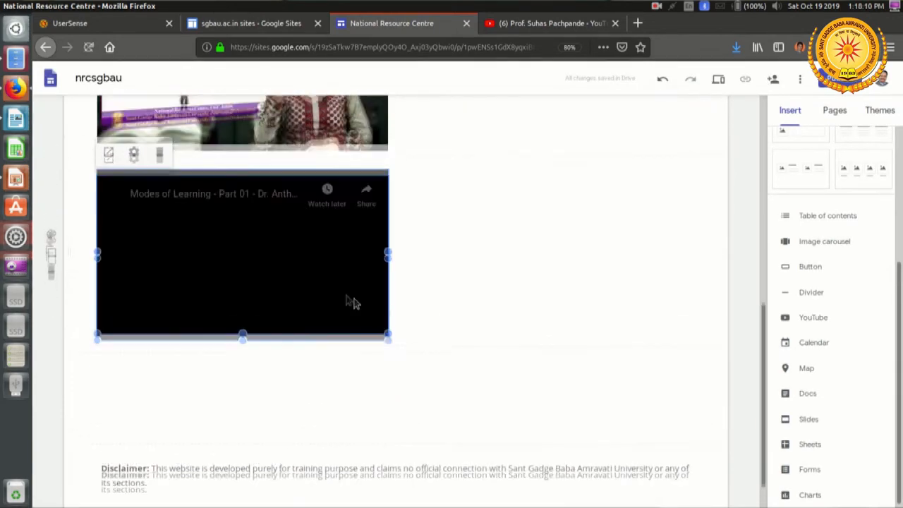
left_click_drag(355, 297, 450, 240)
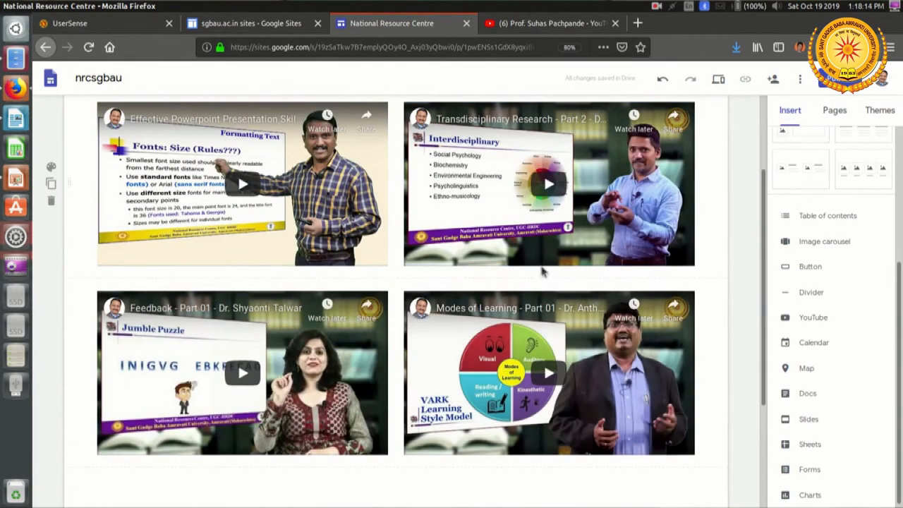
Step: Preview the site and look over the four videos on the Gallery page
left_click(719, 80)
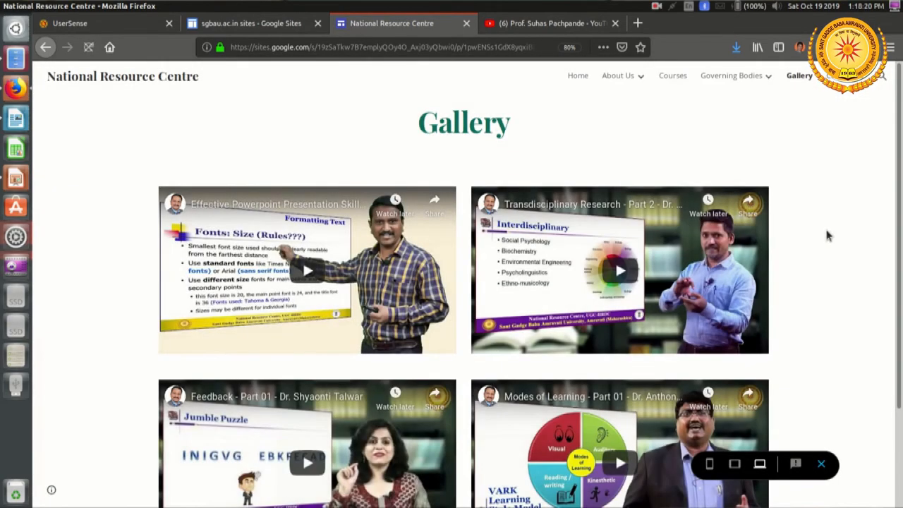
scroll(824, 229, "down", 1)
scroll(823, 225, "up", 1)
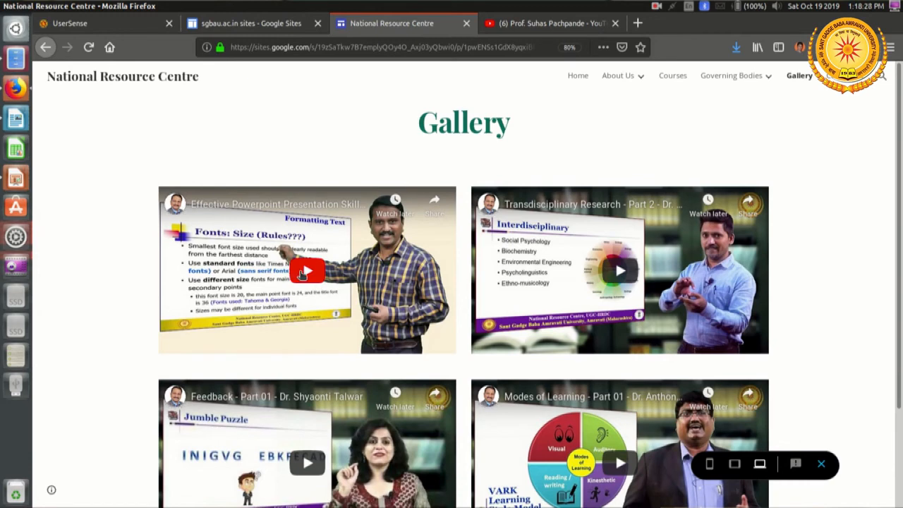
Step: Play the Effective Powerpoint Presentation Skills video in the preview, skip ahead in it, pause it and dismiss the suggested videos
left_click(302, 275)
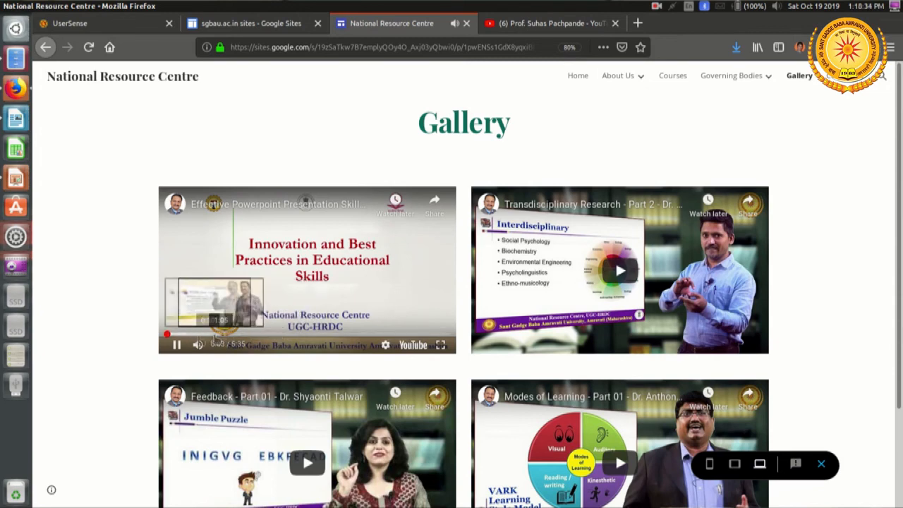
left_click(182, 334)
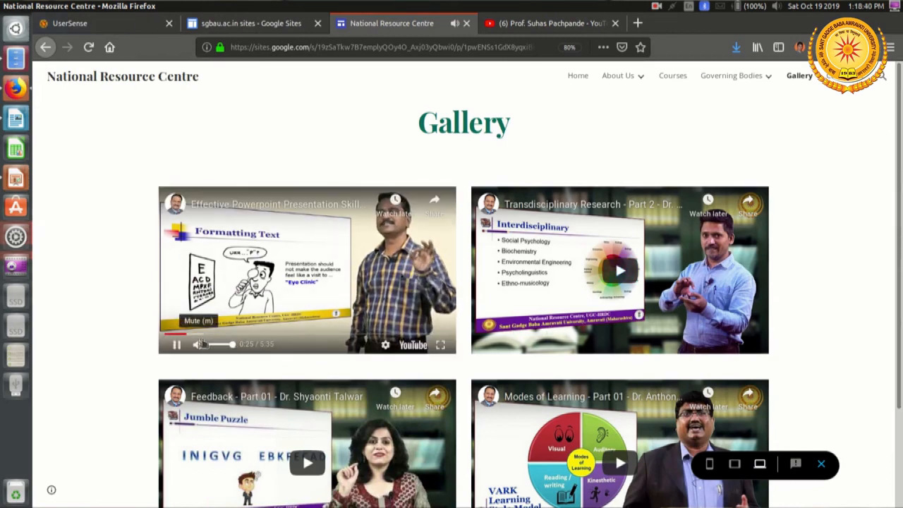
left_click(203, 334)
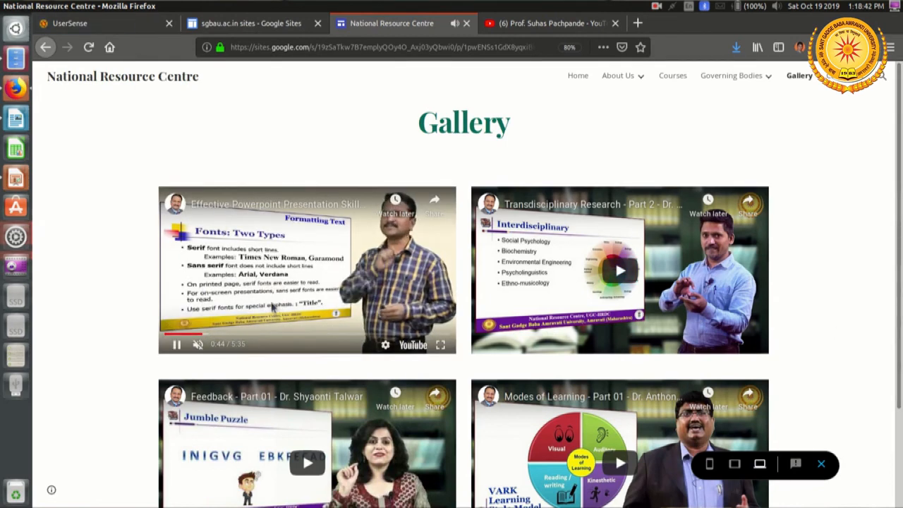
left_click(268, 324)
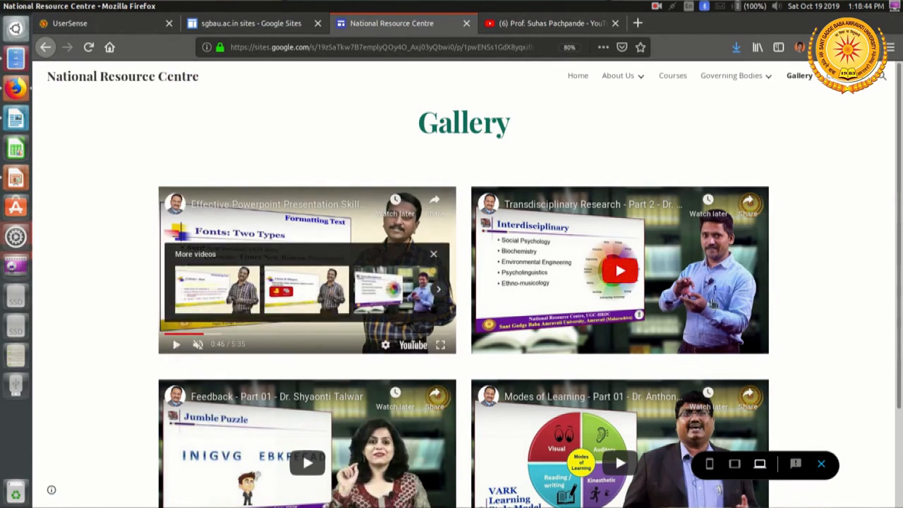
left_click(433, 255)
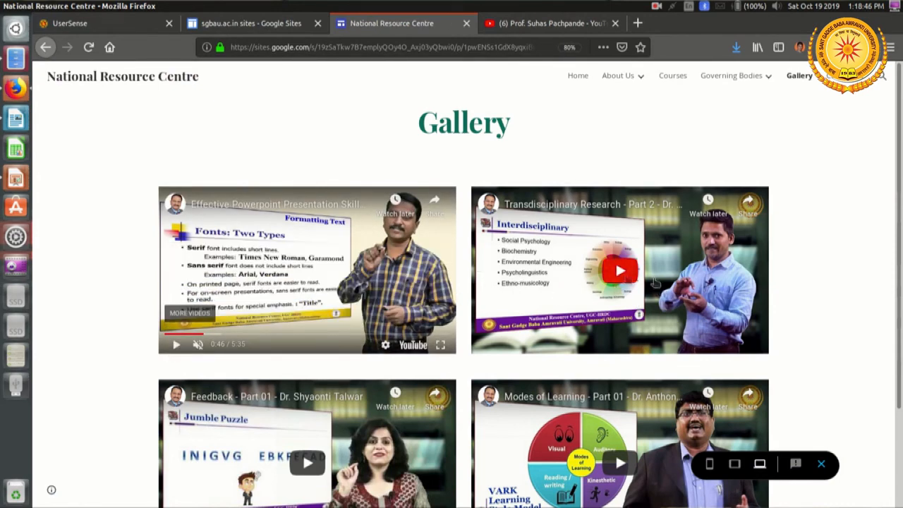
Step: Play the Transdisciplinary Research - Part 2 video in the preview, skip ahead in it and pause it
left_click(625, 278)
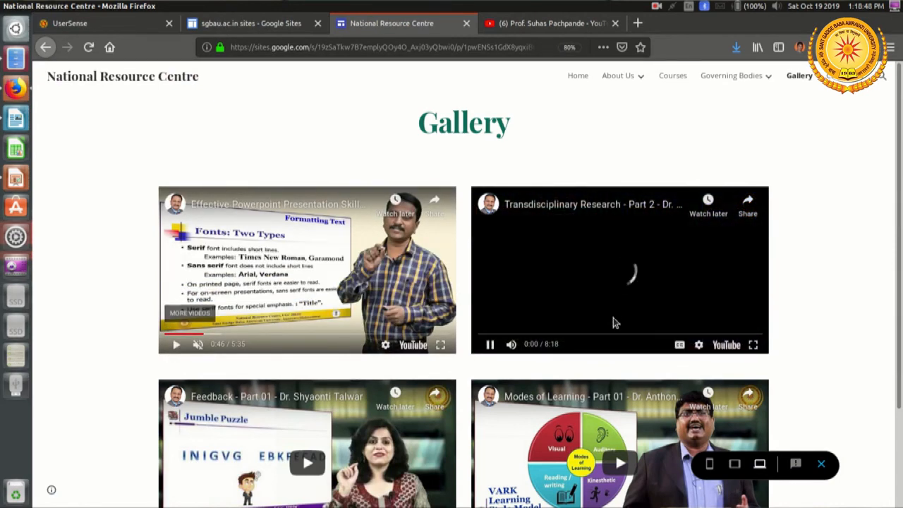
left_click(498, 336)
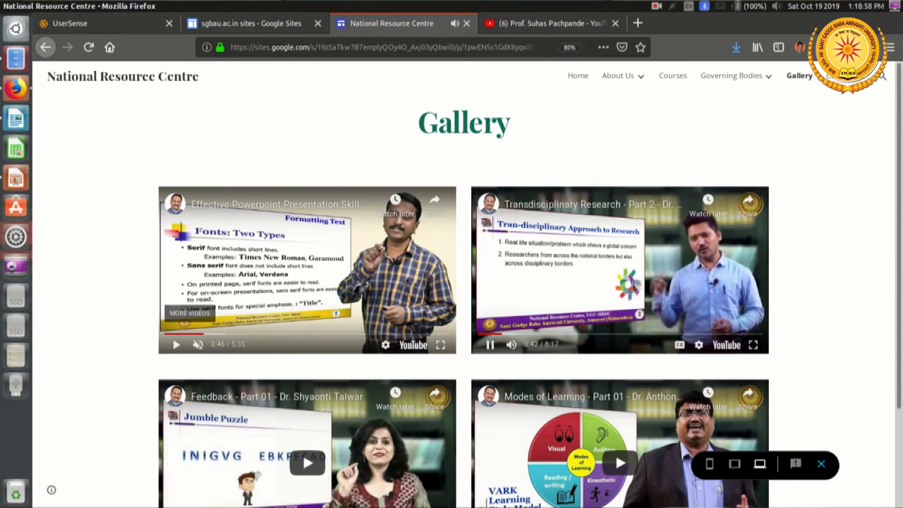
left_click(647, 277)
Step: Play the Feedback - Part 01 video in the preview, skip ahead, view it briefly in full screen and pause it
scroll(300, 385, "down", 3)
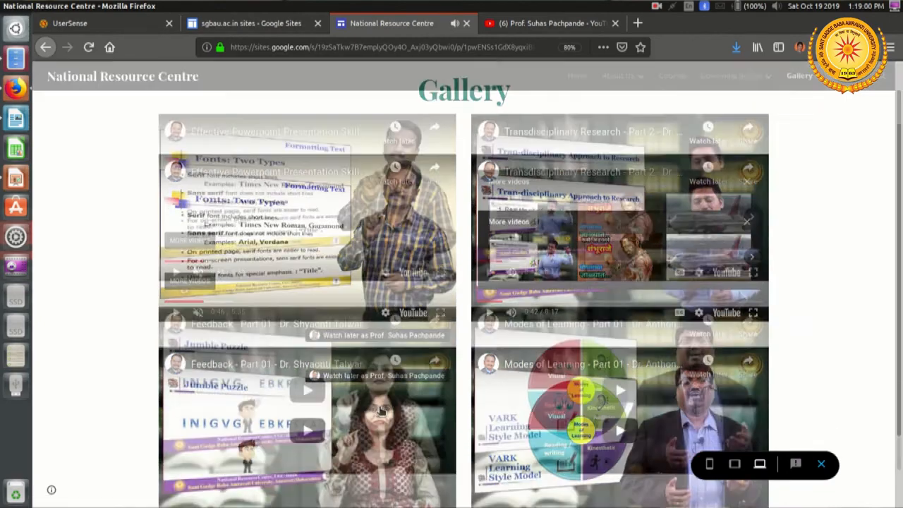
left_click(297, 380)
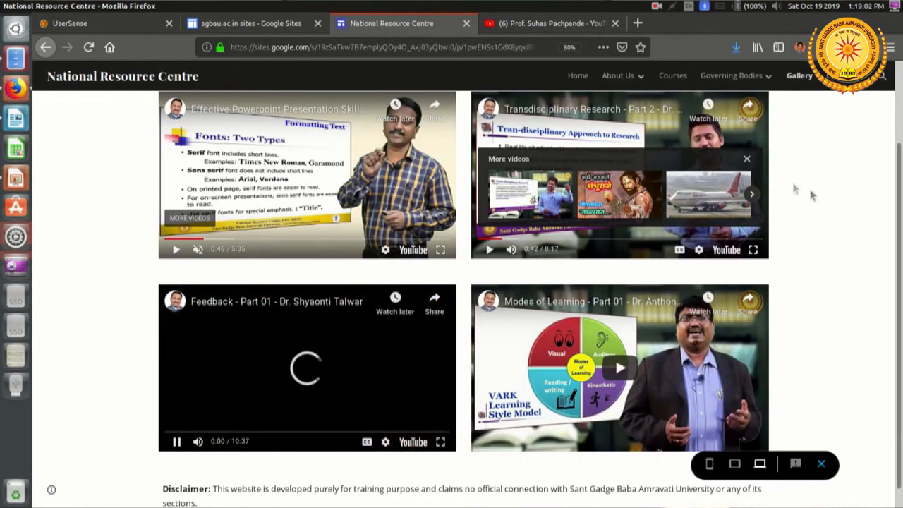
left_click(172, 432)
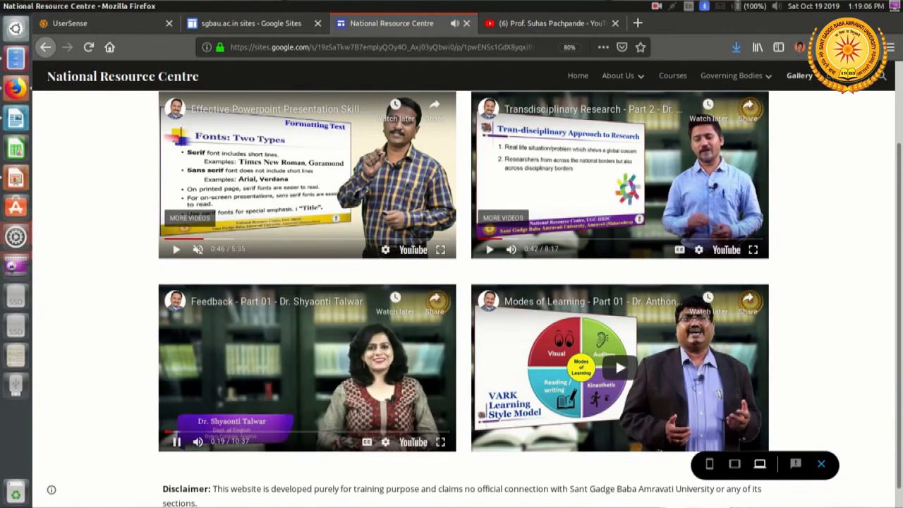
left_click(440, 441)
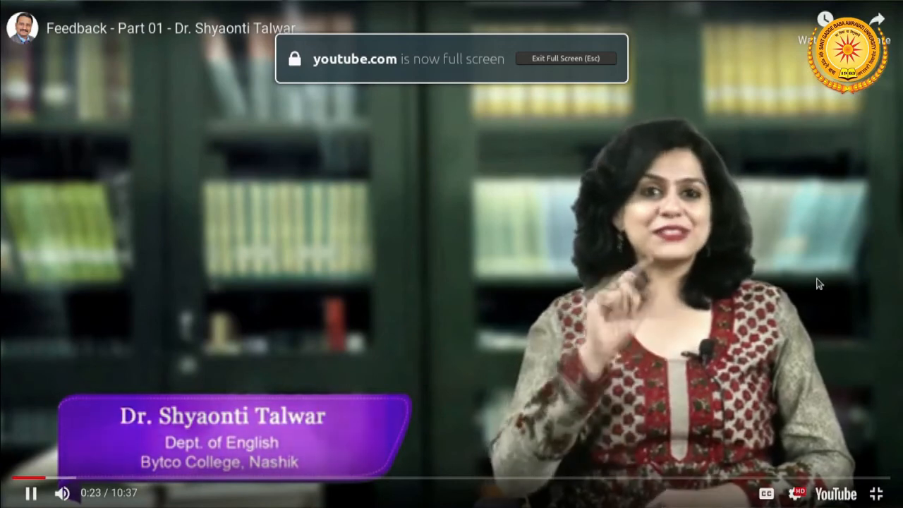
key("Escape")
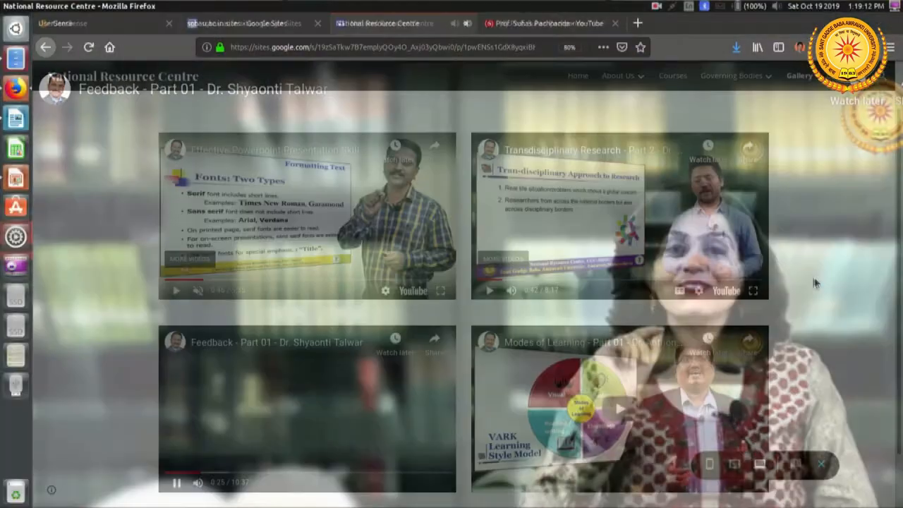
left_click(178, 483)
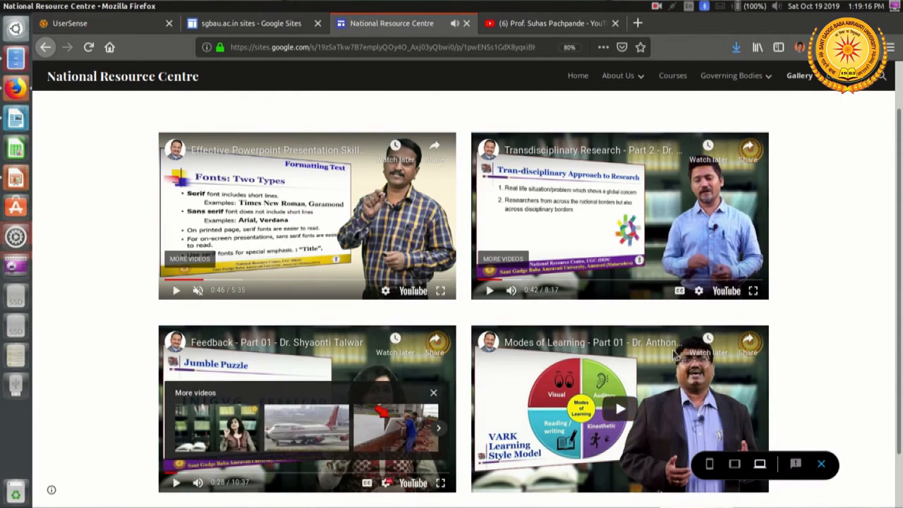
Step: Leave the preview, open the Contact Us page for editing, and find its contact details in NRC Website information.docx in LibreOffice Writer
scroll(673, 354, "up", 2)
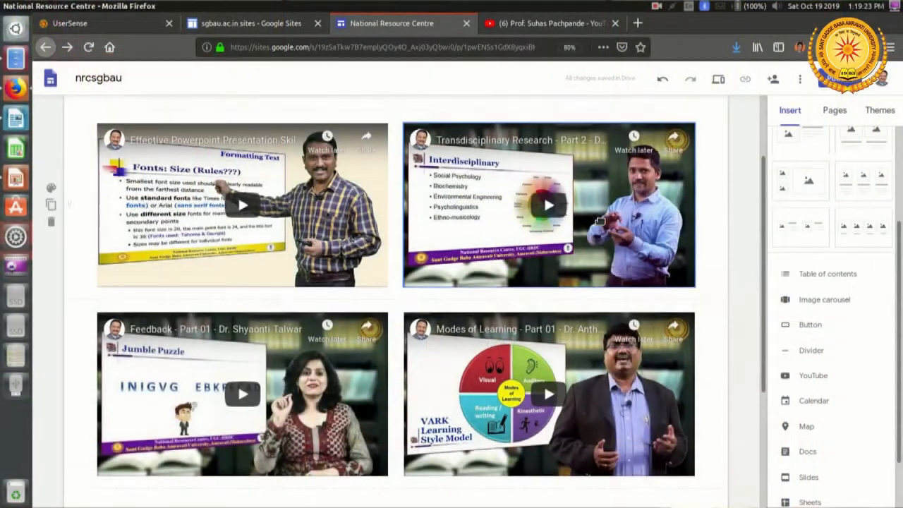
scroll(740, 229, "up", 3)
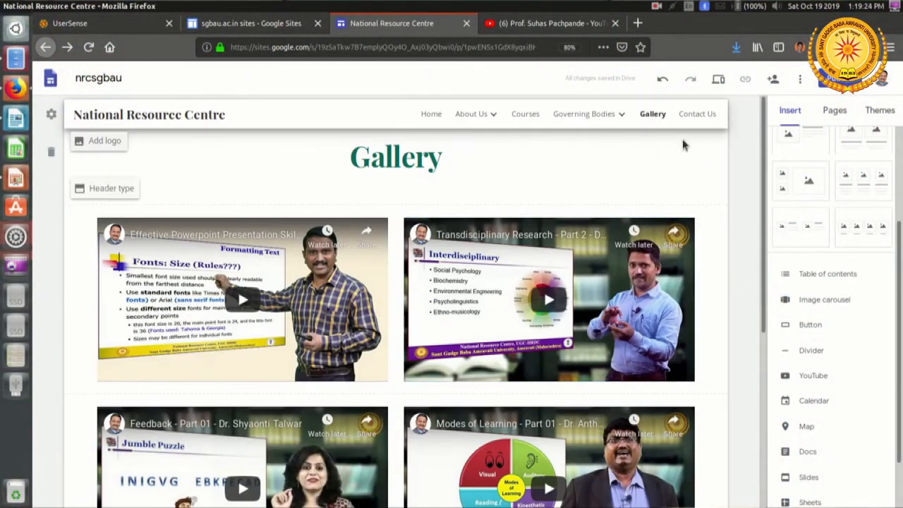
left_click(701, 114)
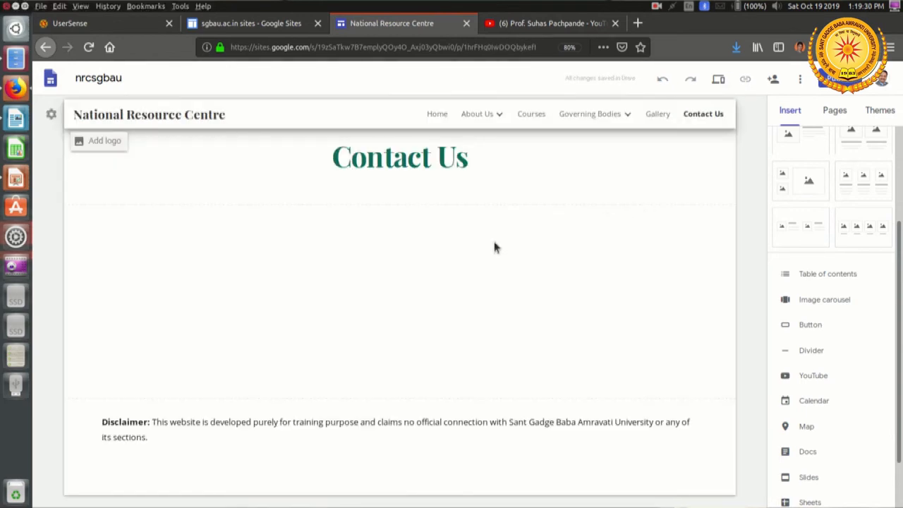
key("alt+Tab")
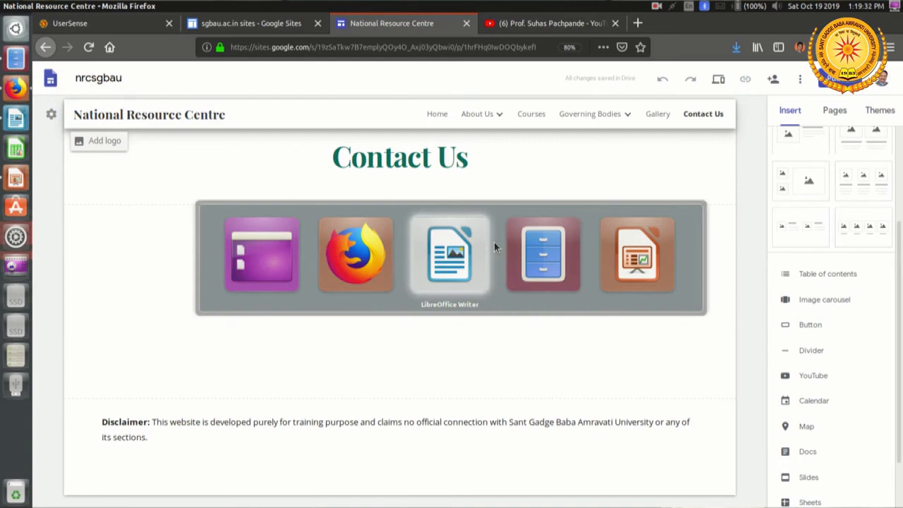
scroll(494, 243, "down", 15)
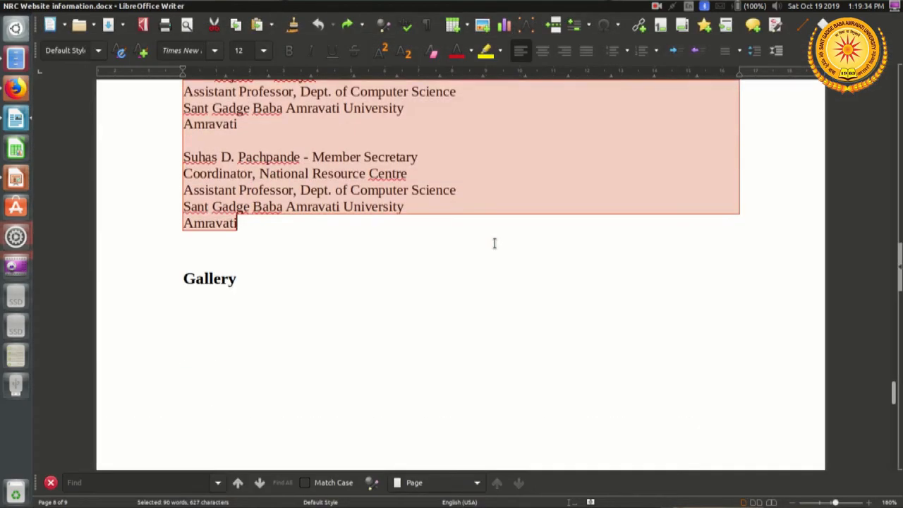
scroll(494, 244, "down", 4)
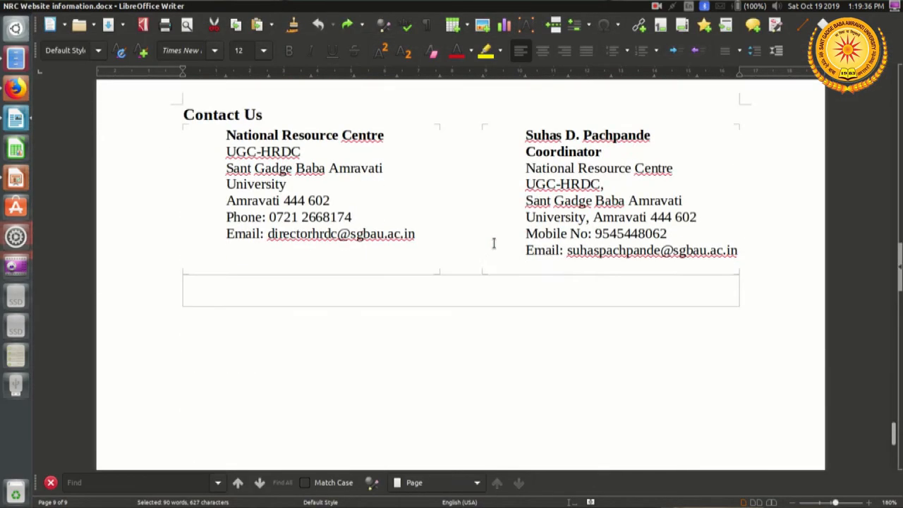
scroll(493, 243, "up", 1)
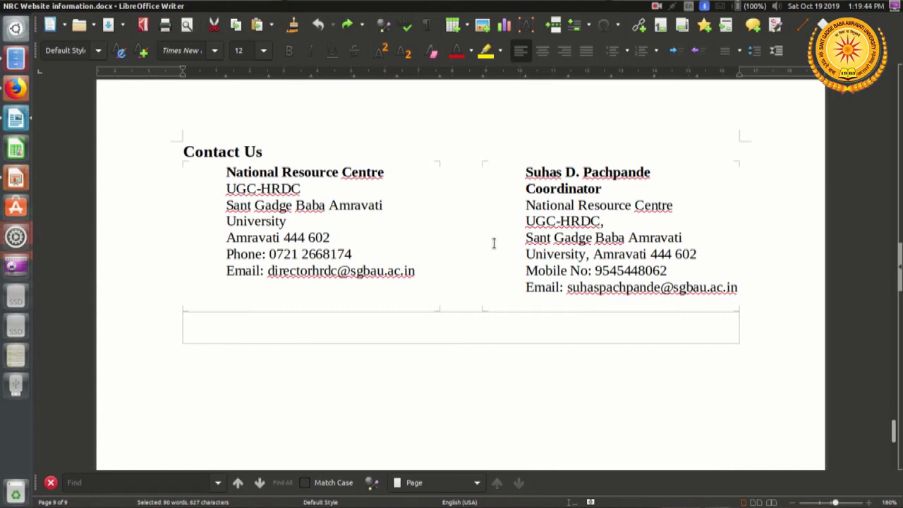
Step: Insert a text box on the Contact Us page in Google Sites and paste the National Resource Centre contact block copied from LibreOffice Writer
key("alt+Tab")
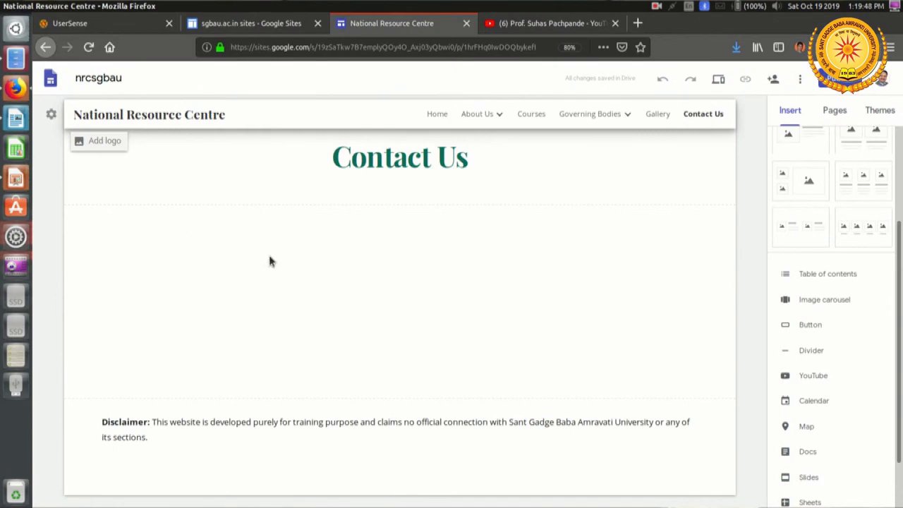
double_click(268, 261)
left_click(275, 261)
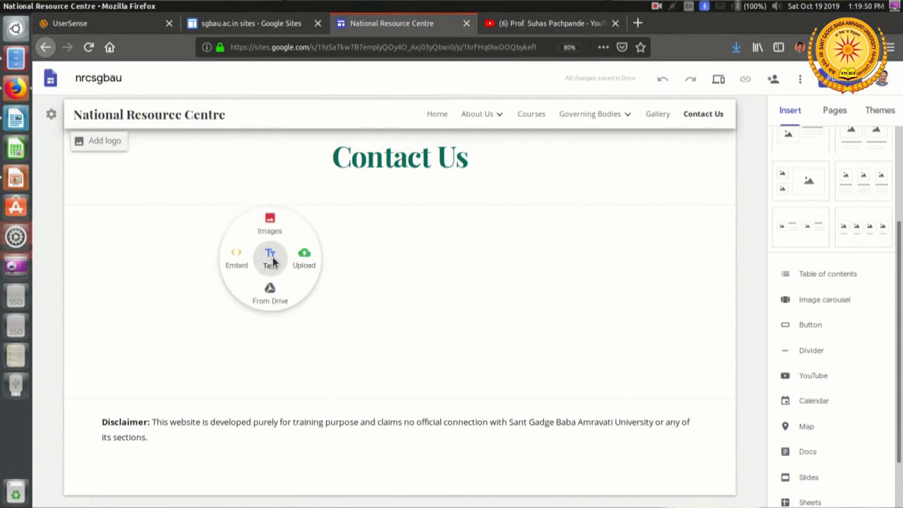
key("alt+Tab")
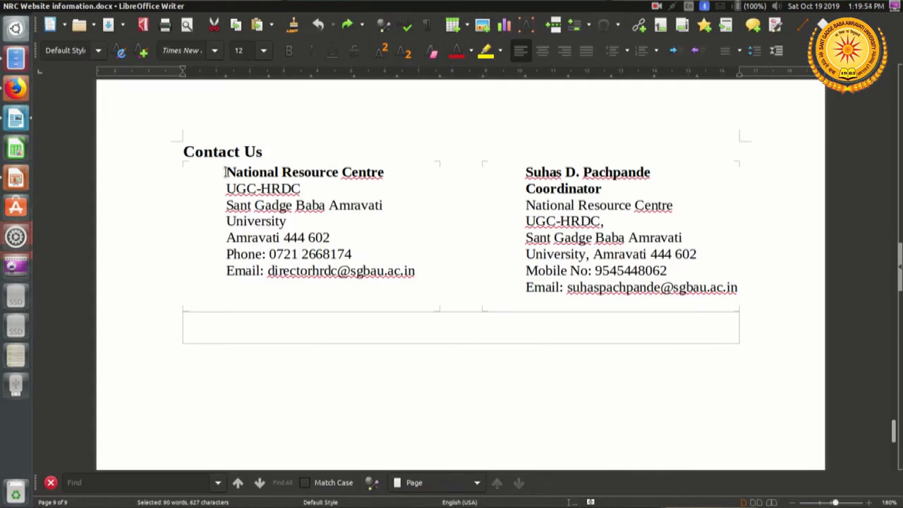
left_click_drag(225, 172, 420, 277)
key("super+c")
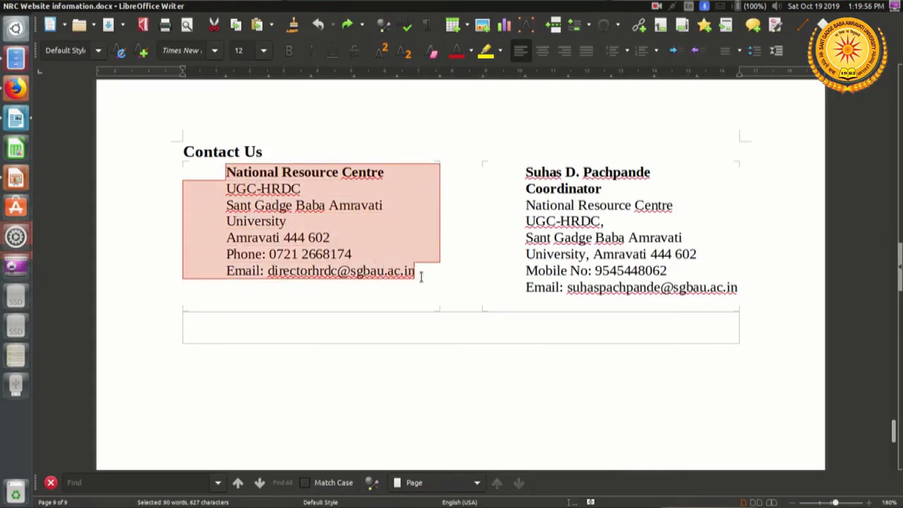
key("alt+Tab")
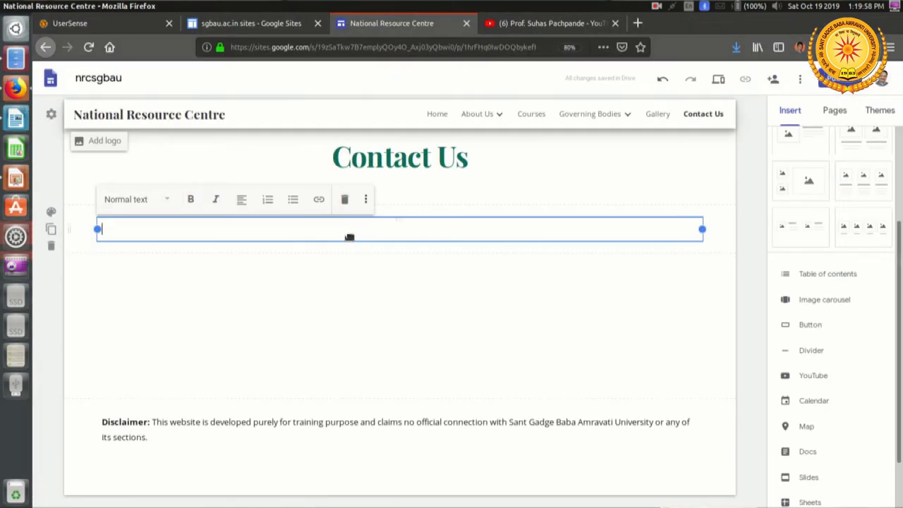
right_click(295, 234)
left_click(334, 288)
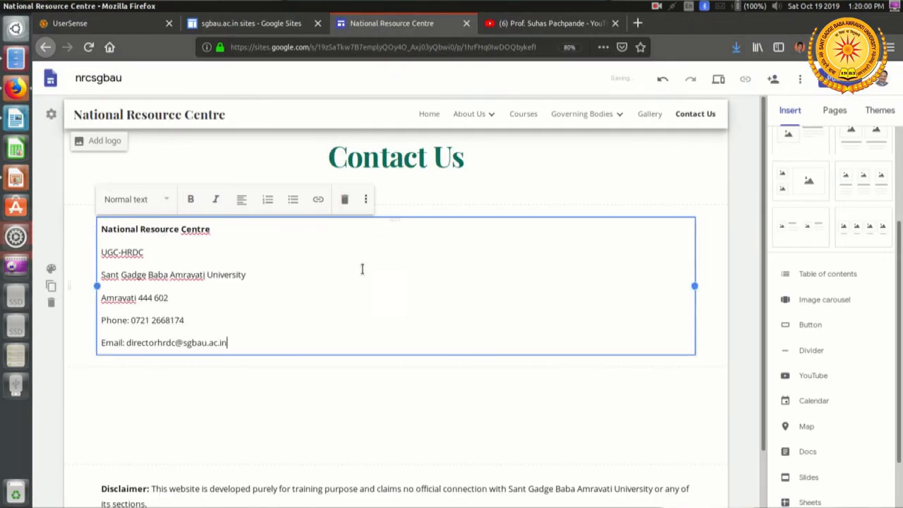
Step: Format the "National Resource Centre" line of the contact text box as a Heading
left_click_drag(238, 228, 102, 228)
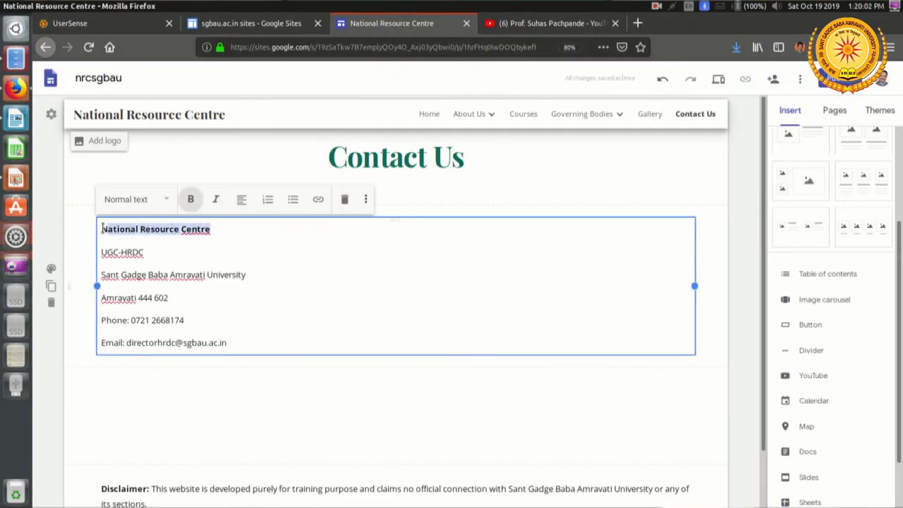
left_click(156, 200)
left_click(277, 265)
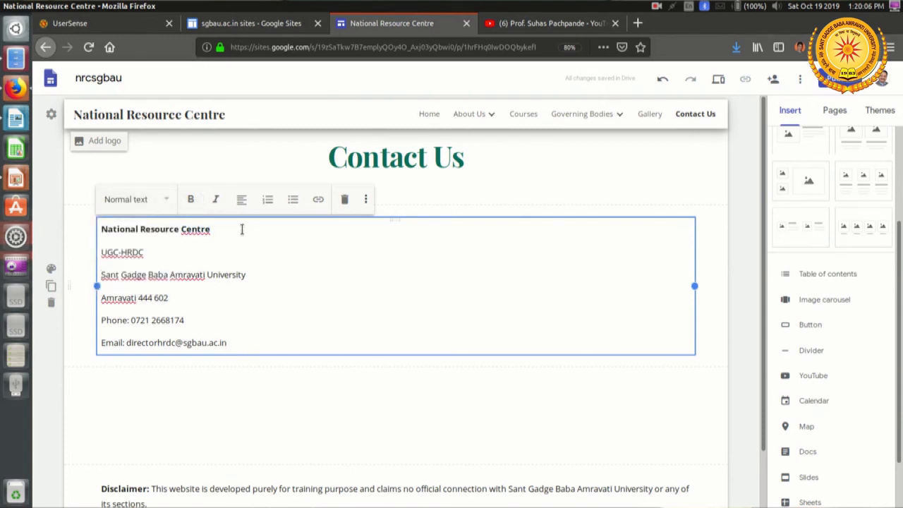
left_click_drag(241, 229, 78, 232)
left_click(141, 203)
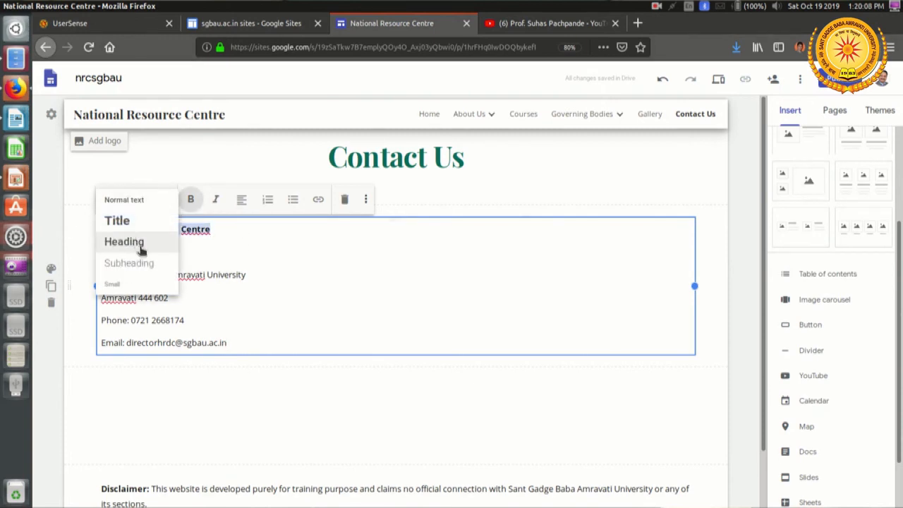
left_click(143, 242)
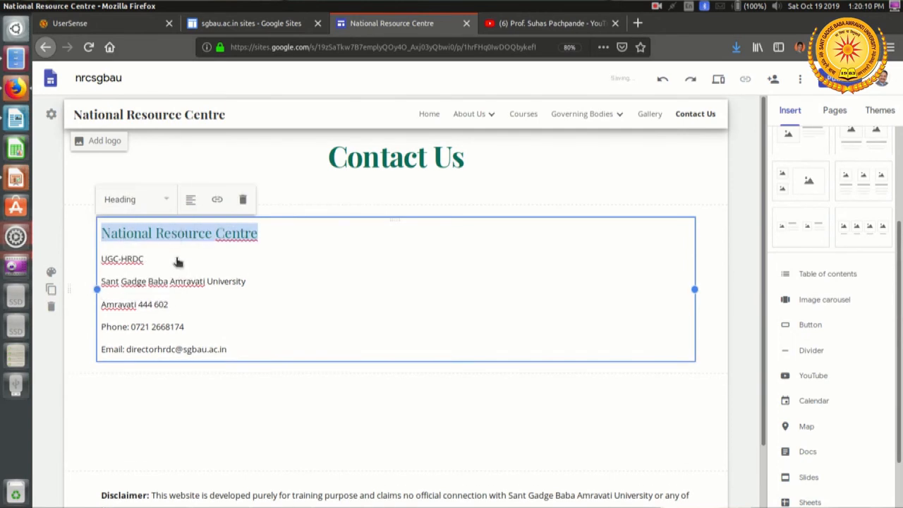
Step: Format the remaining contact lines, from UGC-HRDC to the email, as Subheading and narrow the text box to about two-fifths of the section width
left_click_drag(98, 259, 271, 348)
left_click(144, 199)
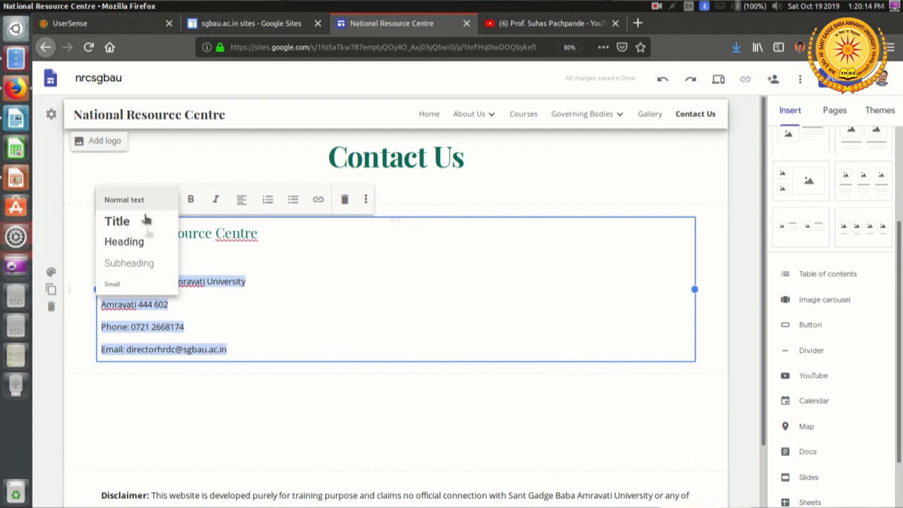
left_click(146, 262)
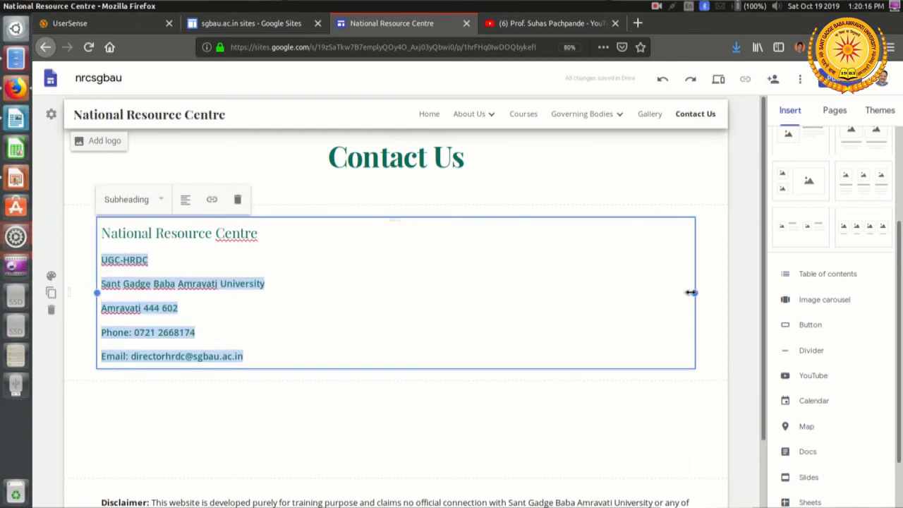
left_click_drag(696, 295, 351, 283)
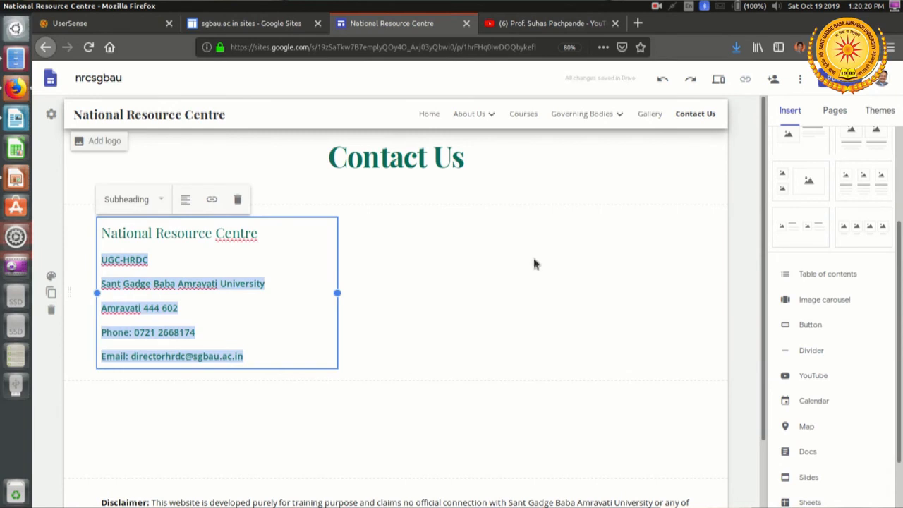
left_click(408, 420)
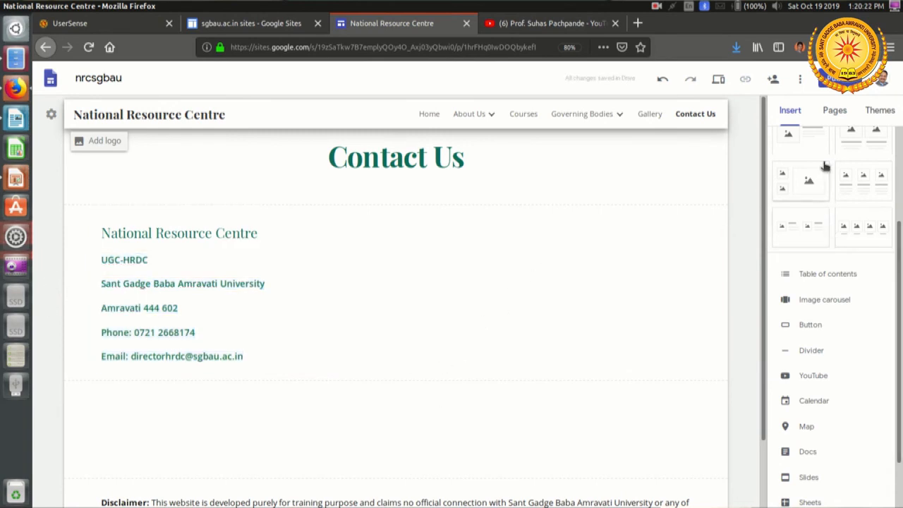
Step: Insert a second text box and place it beside the National Resource Centre contact block, ready for text entry
scroll(787, 195, "up", 3)
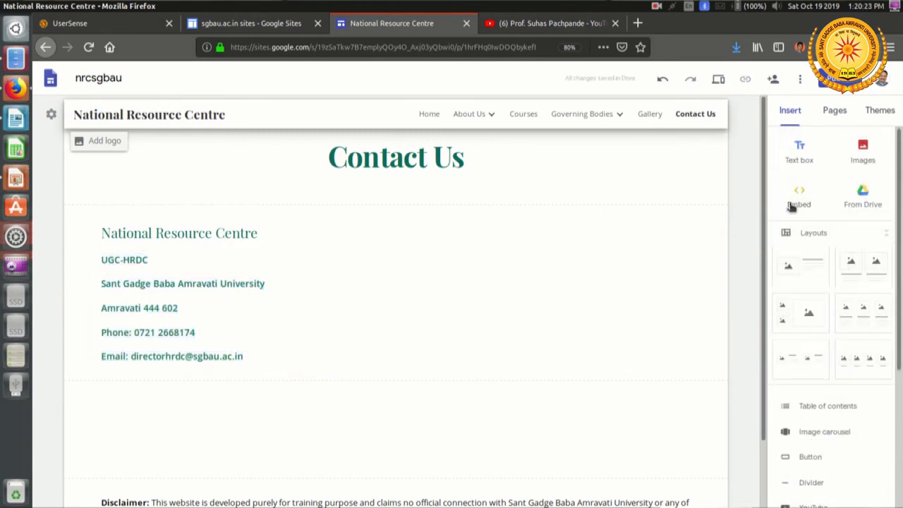
left_click(802, 153)
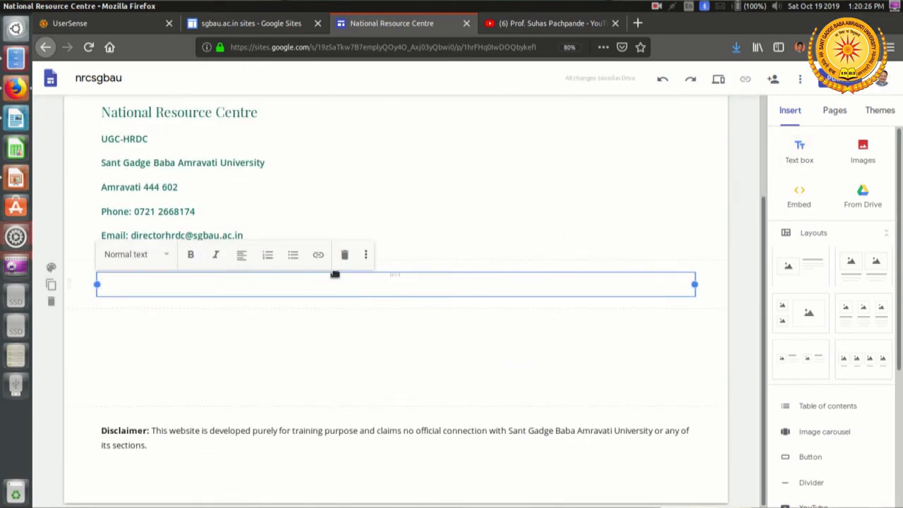
left_click_drag(337, 274, 404, 235)
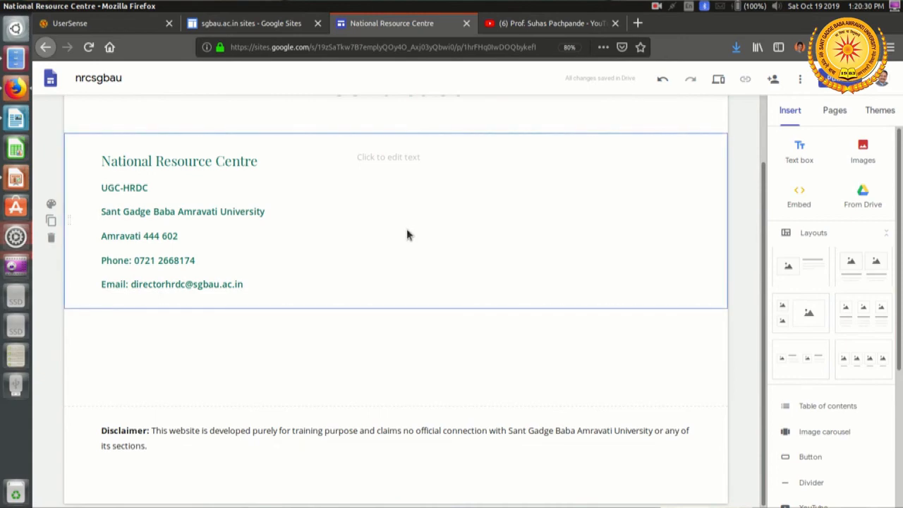
left_click(451, 159)
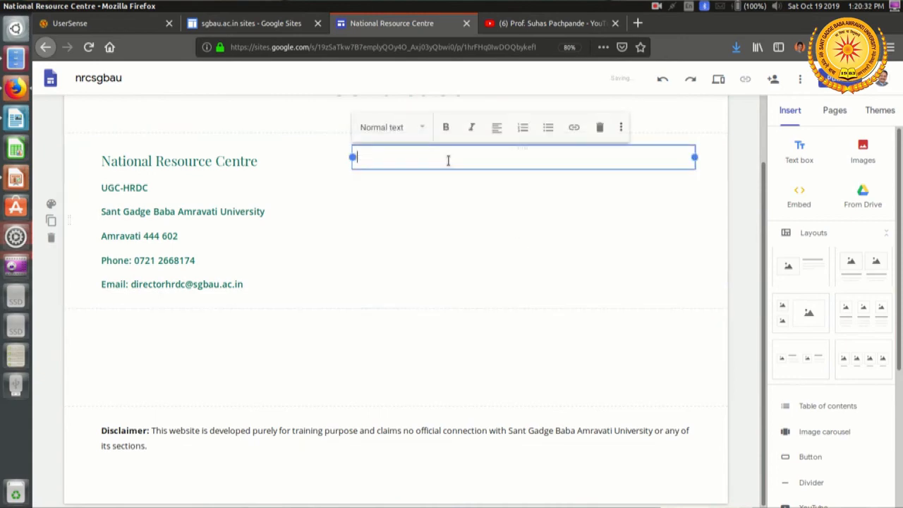
Step: Switch to LibreOffice Writer and copy the coordinator's full contact block, from the name down to the email line
key("alt+Tab")
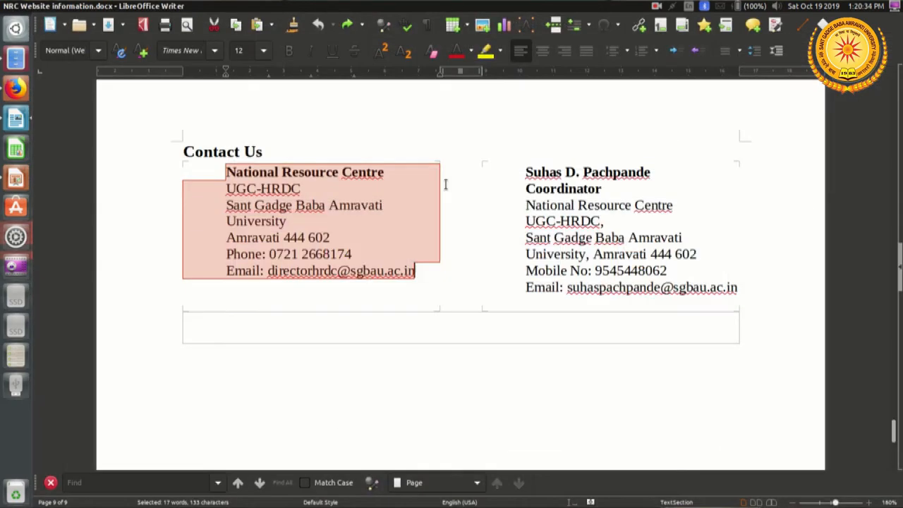
left_click_drag(527, 172, 644, 224)
left_click(525, 173)
left_click_drag(525, 173, 746, 291)
right_click(644, 228)
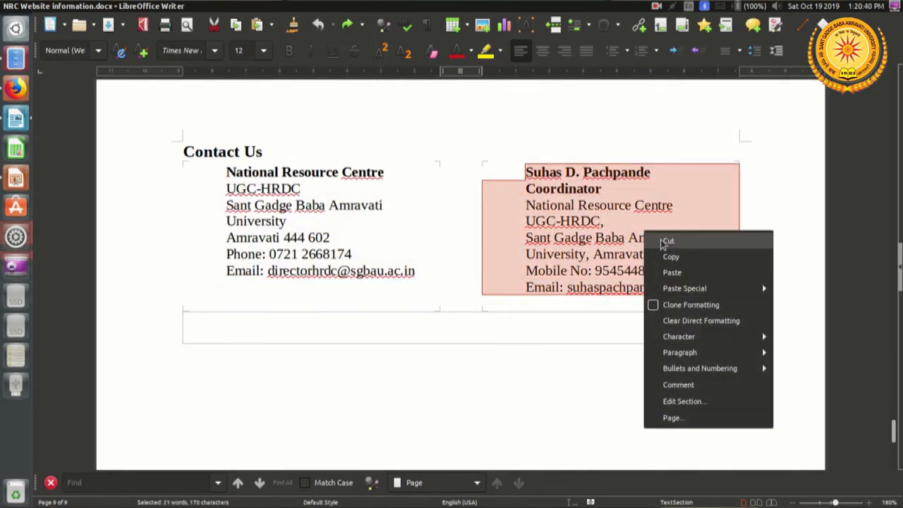
left_click(681, 257)
Step: Return to Google Sites in Firefox and paste the coordinator's contact block into the empty text box beside the National Resource Centre block
key("alt+Tab")
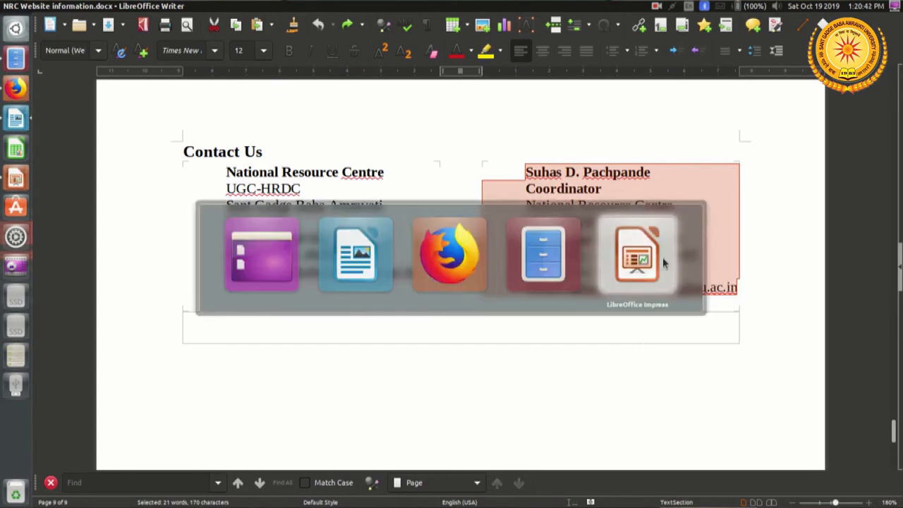
key("alt+Tab")
key("alt+Tab")
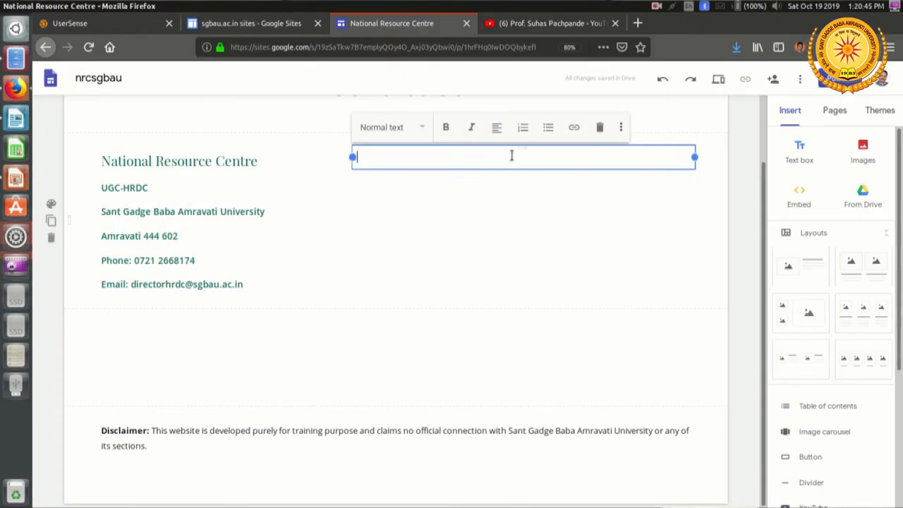
right_click(511, 155)
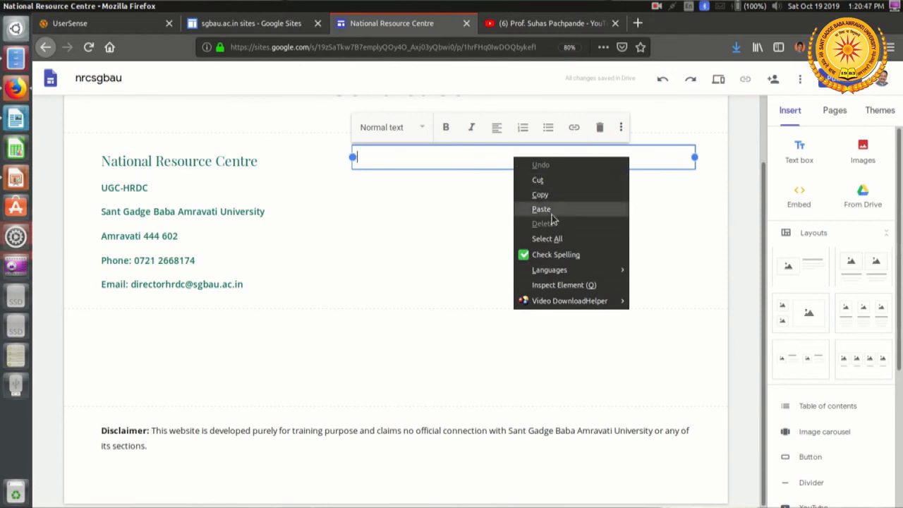
left_click(532, 207)
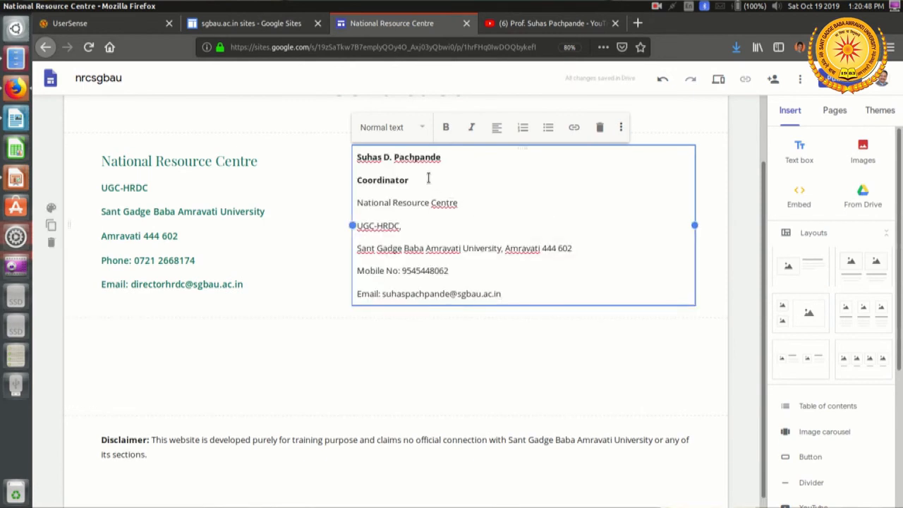
Step: Format the coordinator's name line in the second contact text box as a Heading
left_click_drag(461, 152, 368, 158)
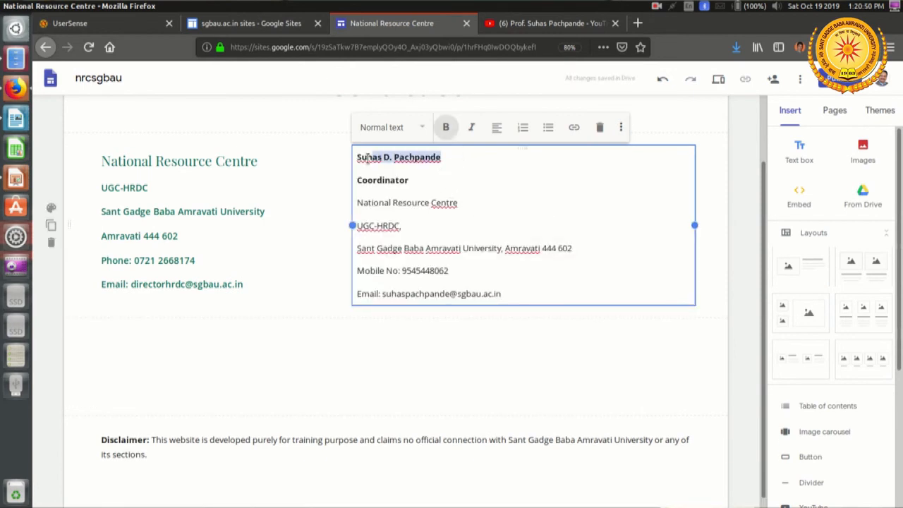
left_click(406, 138)
left_click(389, 171)
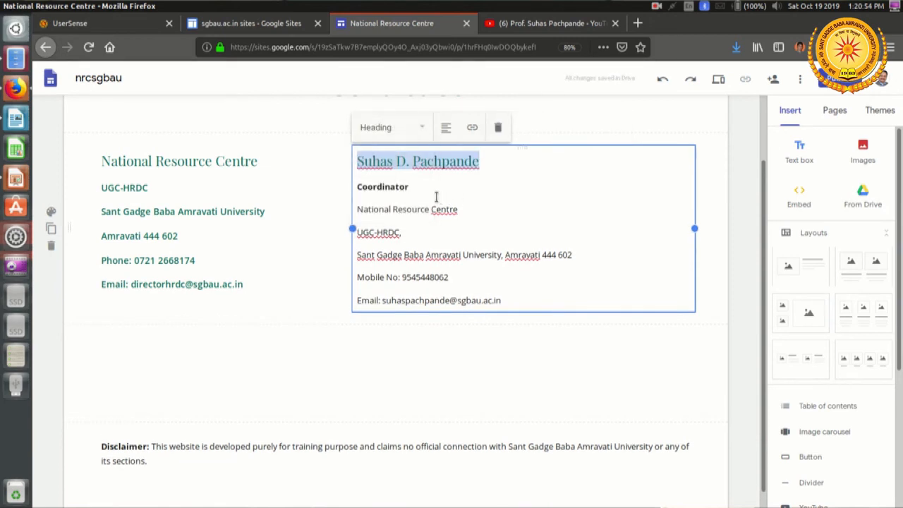
Step: Format the coordinator's remaining contact lines, from Coordinator to the email, as Subheading
left_click(436, 197)
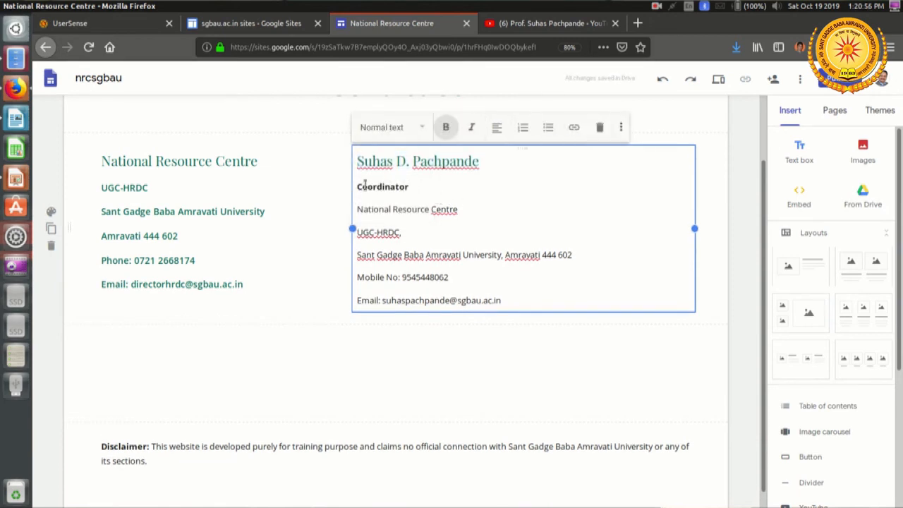
left_click_drag(357, 187, 545, 308)
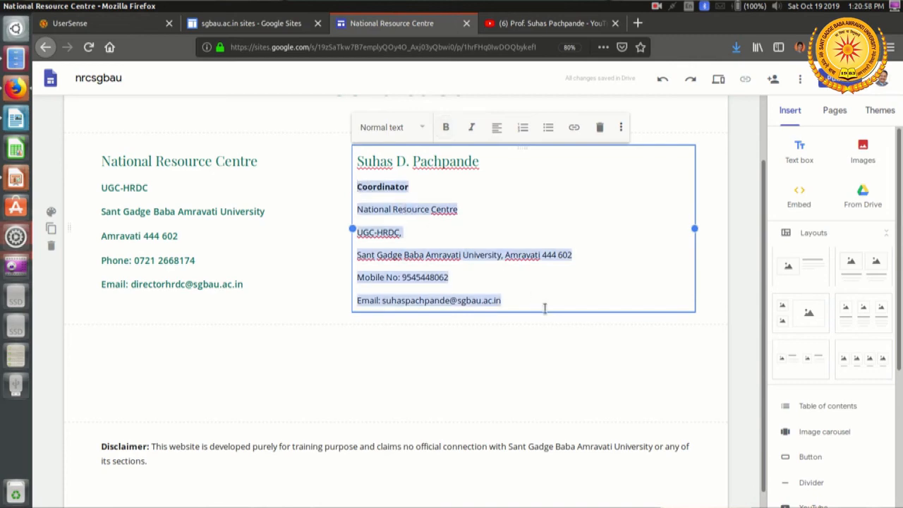
left_click(403, 134)
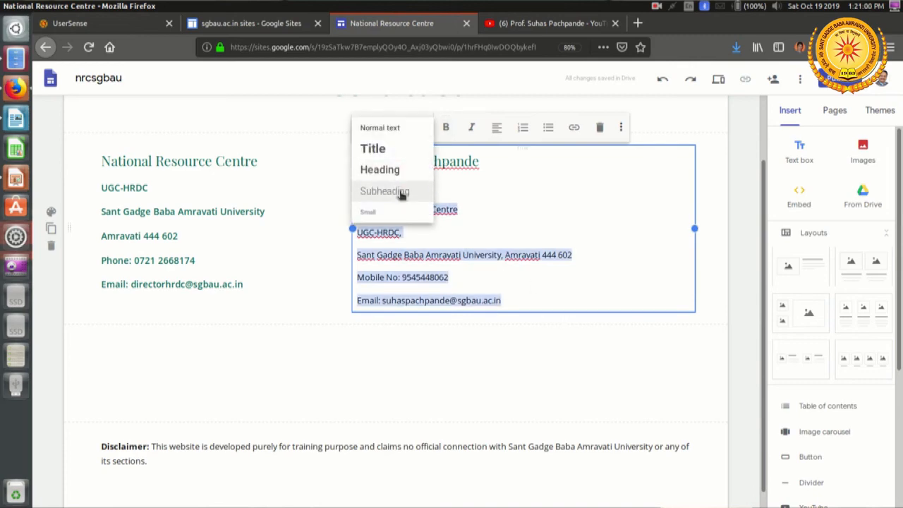
left_click(401, 193)
scroll(714, 255, "up", 2)
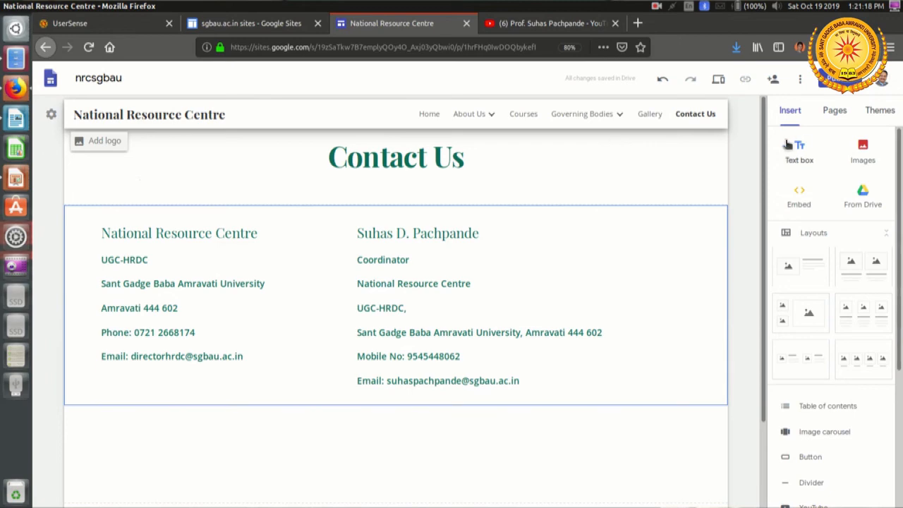
Step: Open the Home page, preview the site and examine the page's content from the header to the address section
left_click(428, 115)
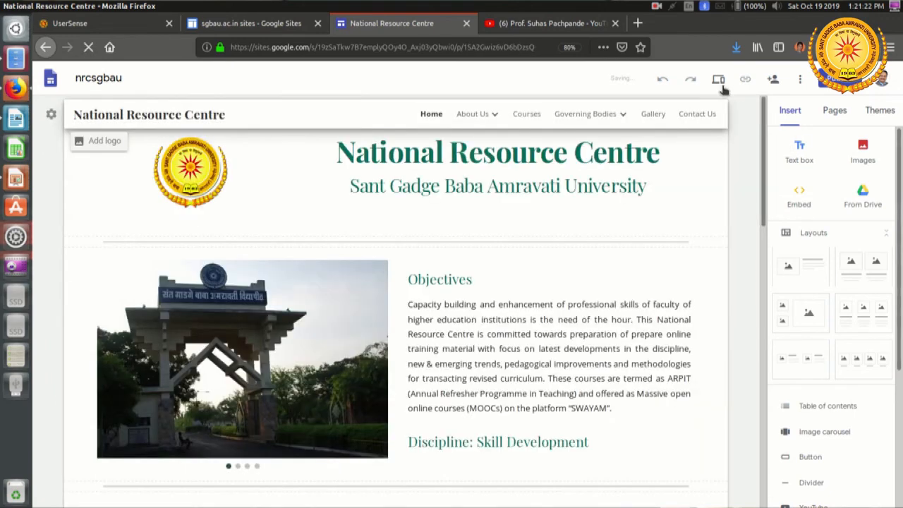
left_click(718, 79)
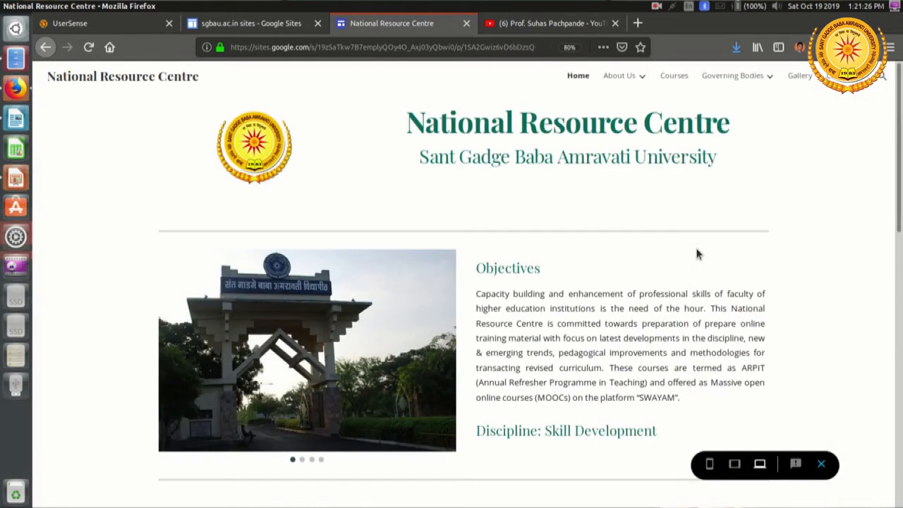
scroll(696, 254, "down", 10)
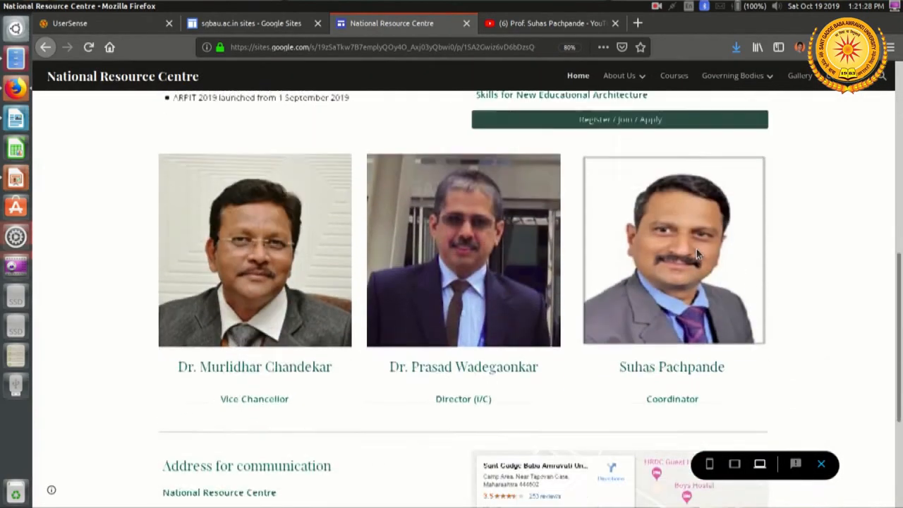
scroll(696, 253, "down", 3)
scroll(696, 254, "up", 4)
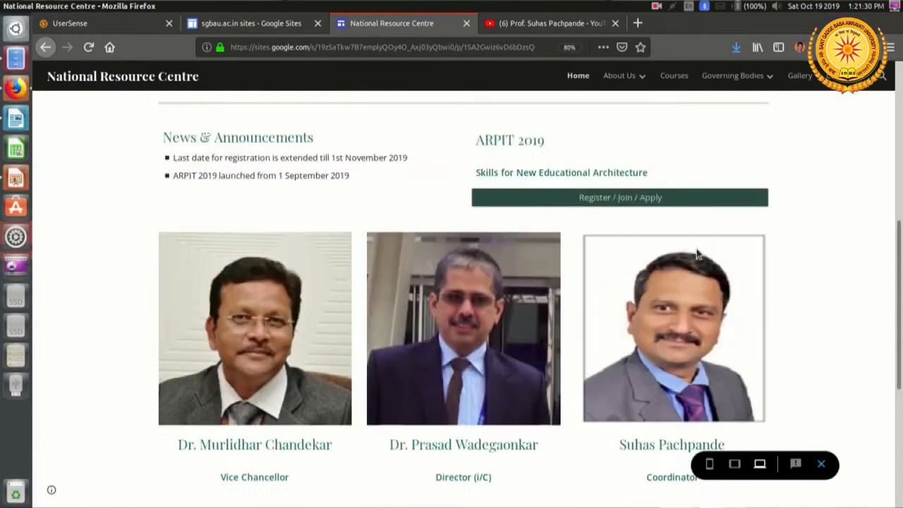
scroll(696, 254, "up", 4)
Step: Check the three About Us subpages in the preview: About SGB Amravati University, About HRDC and About NRC
mouse_move(631, 73)
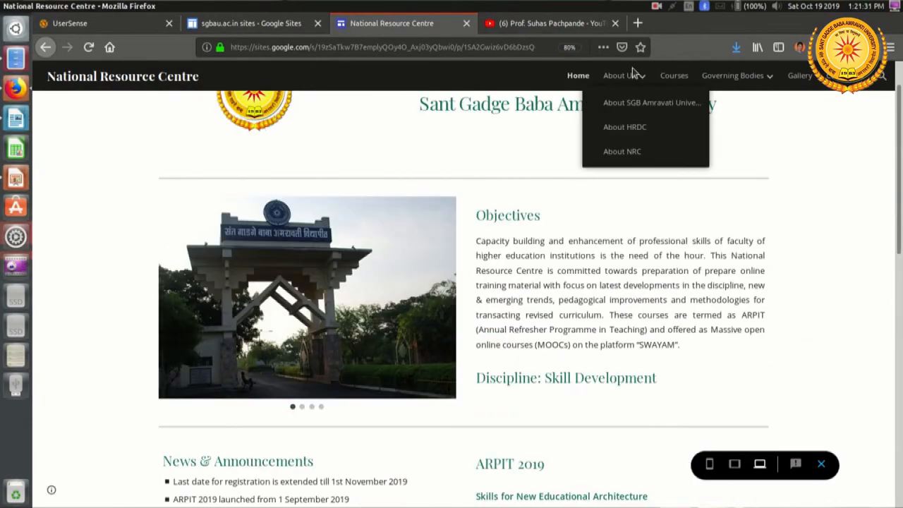
left_click(641, 105)
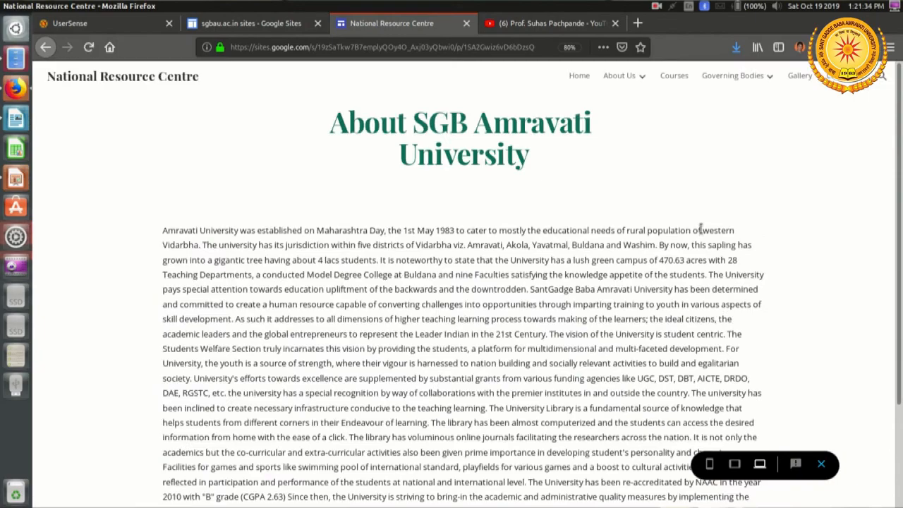
scroll(700, 228, "down", 3)
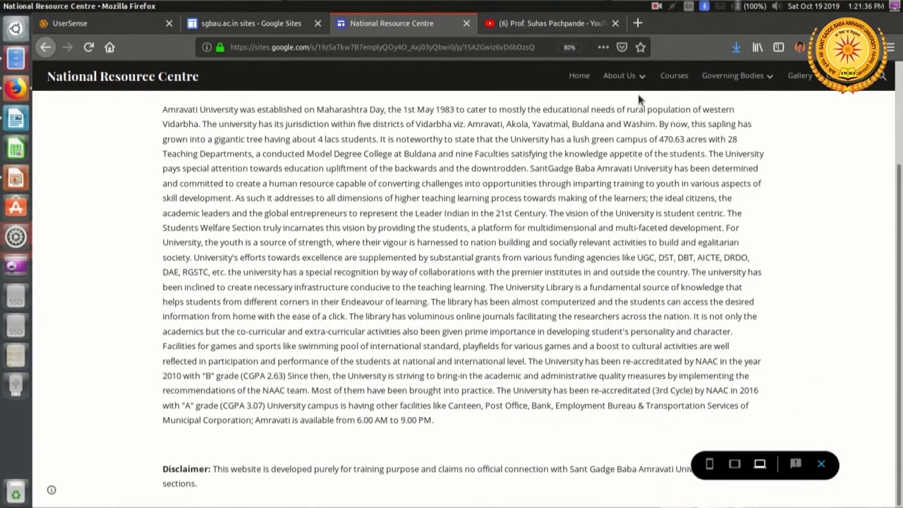
mouse_move(624, 74)
left_click(629, 130)
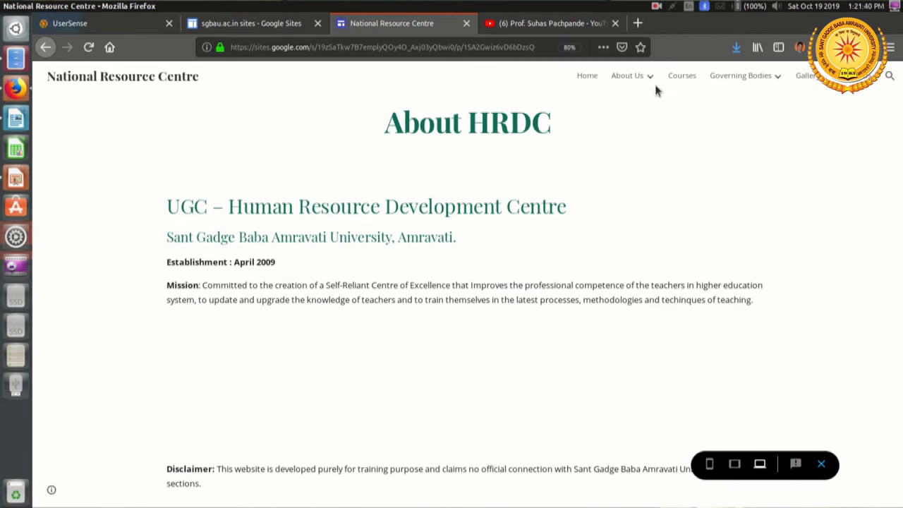
mouse_move(640, 91)
left_click(644, 151)
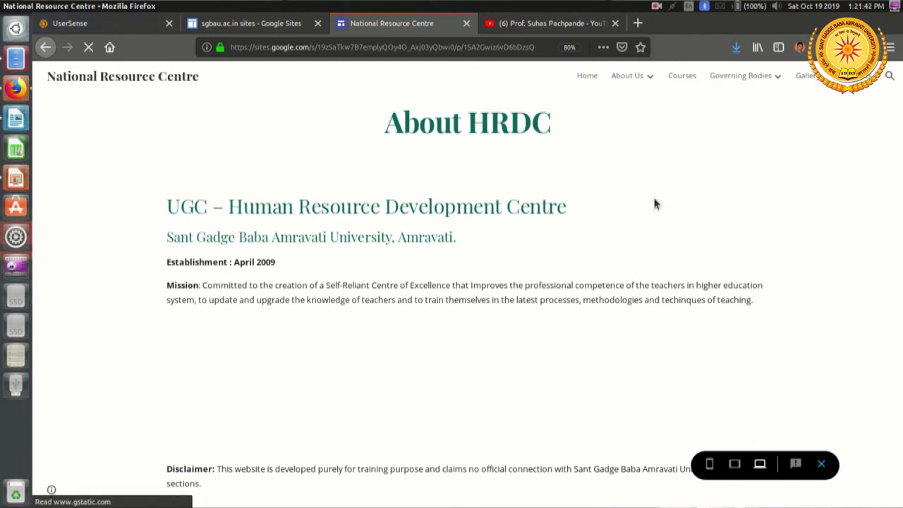
Step: Review the Courses page and the Academic Council page under Governing Bodies in the site preview
left_click(681, 77)
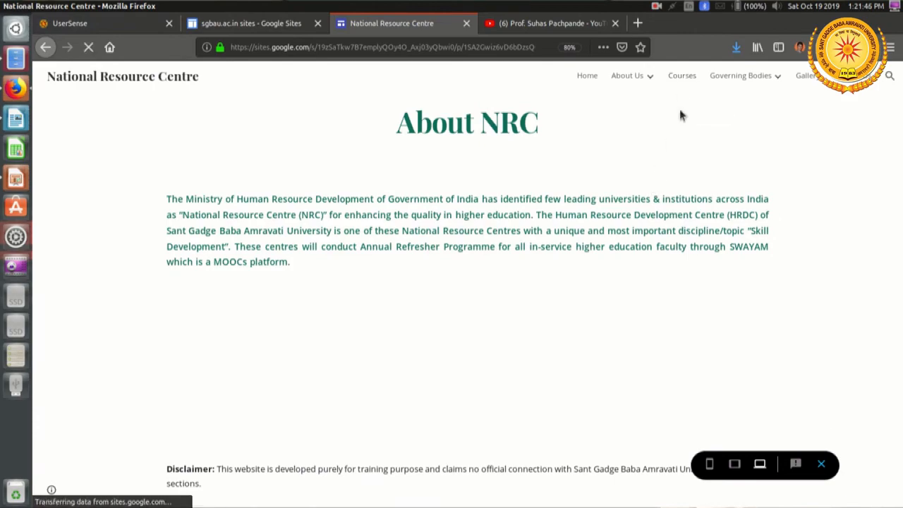
scroll(540, 185, "down", 5)
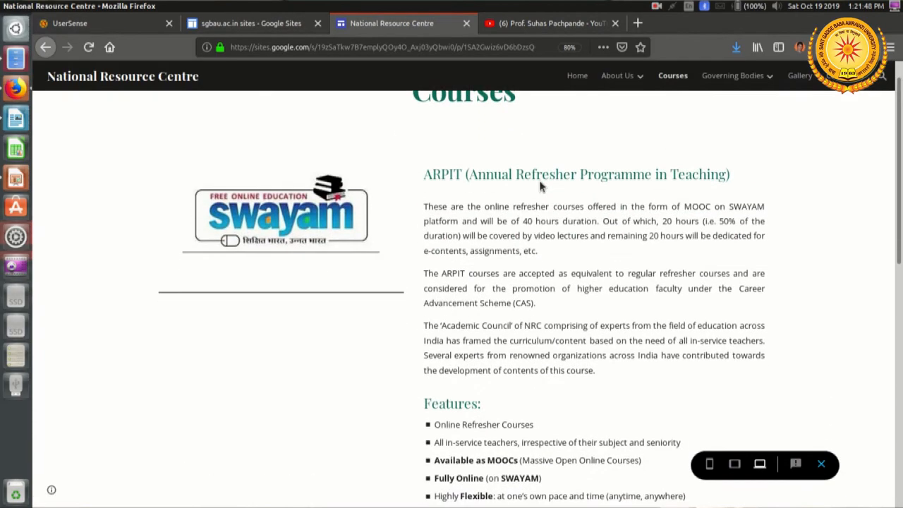
scroll(541, 186, "down", 4)
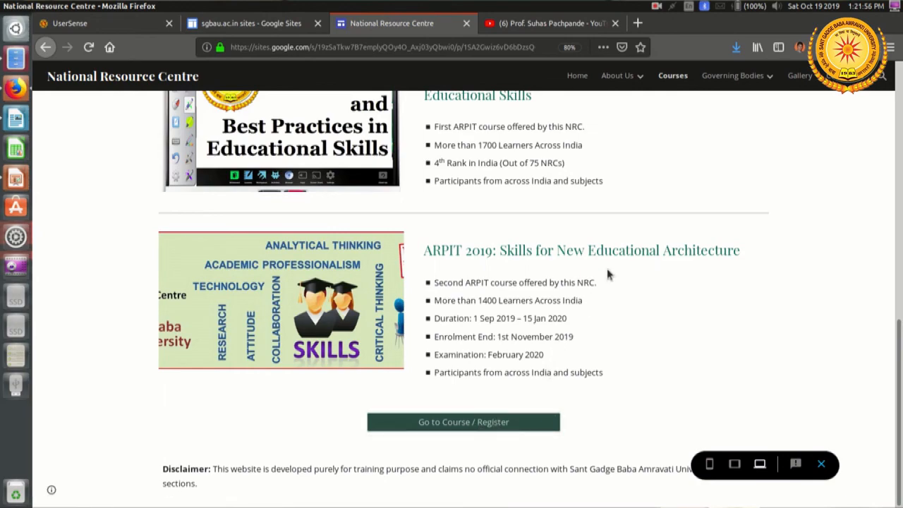
scroll(608, 275, "up", 6)
mouse_move(736, 77)
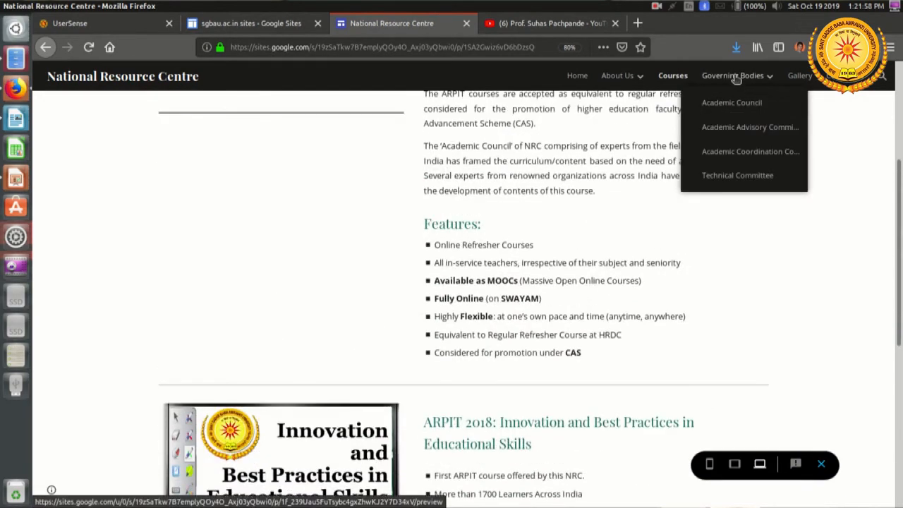
left_click(744, 114)
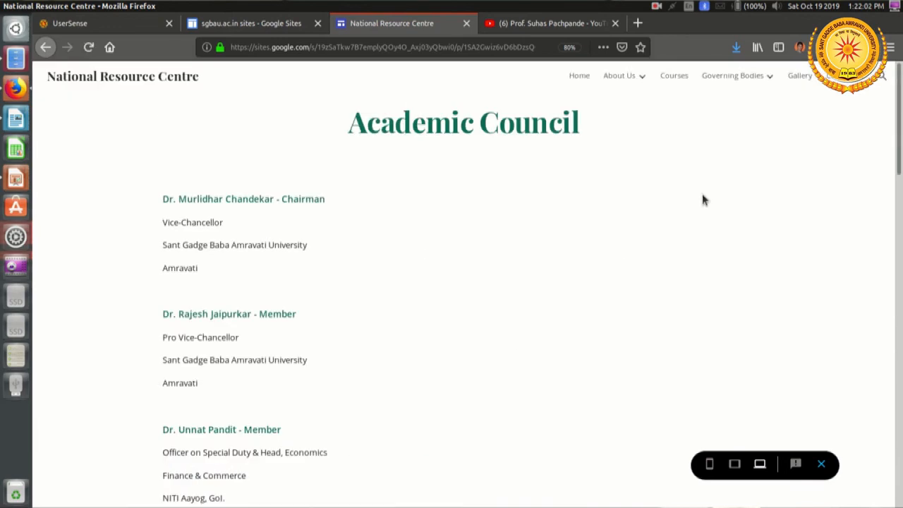
scroll(702, 198, "down", 3)
scroll(702, 200, "up", 3)
Step: Examine the Gallery videos and the Contact Us page in the preview, and return to the site editor
left_click(801, 79)
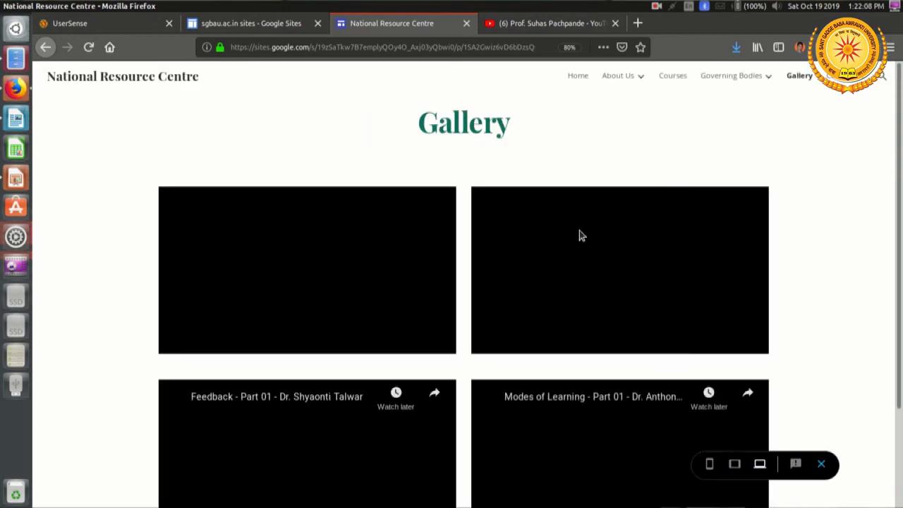
scroll(514, 366, "down", 1)
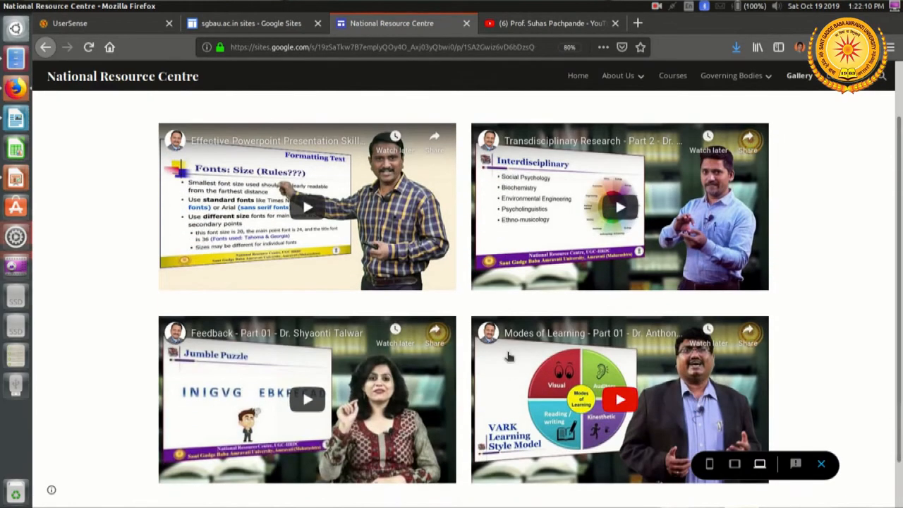
scroll(515, 360, "down", 1)
scroll(524, 350, "up", 2)
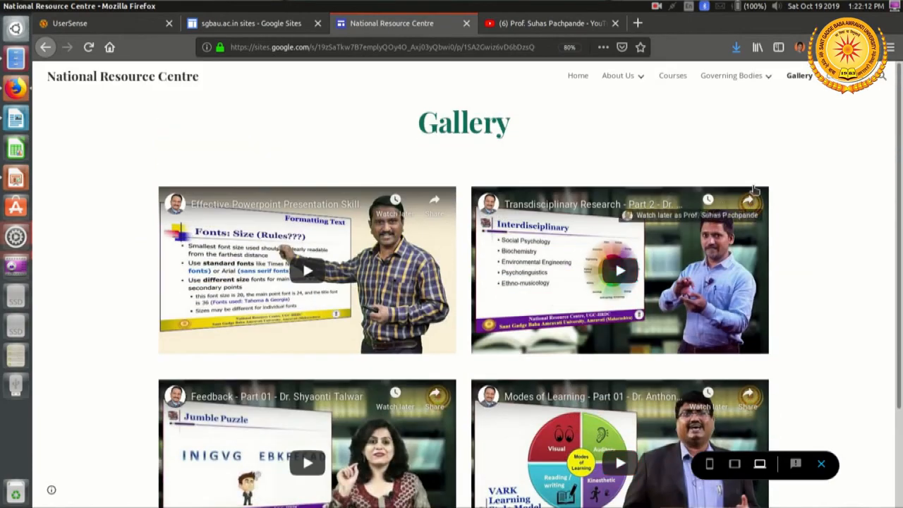
left_click(844, 77)
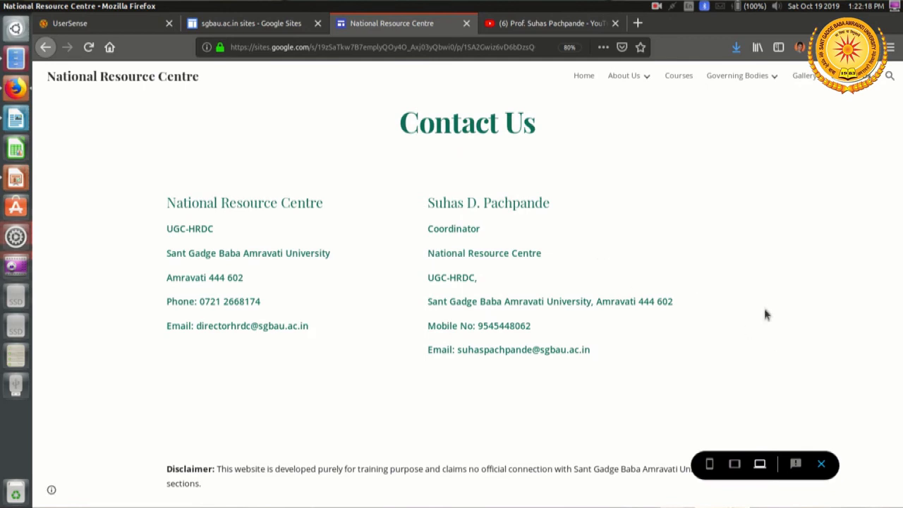
left_click(820, 463)
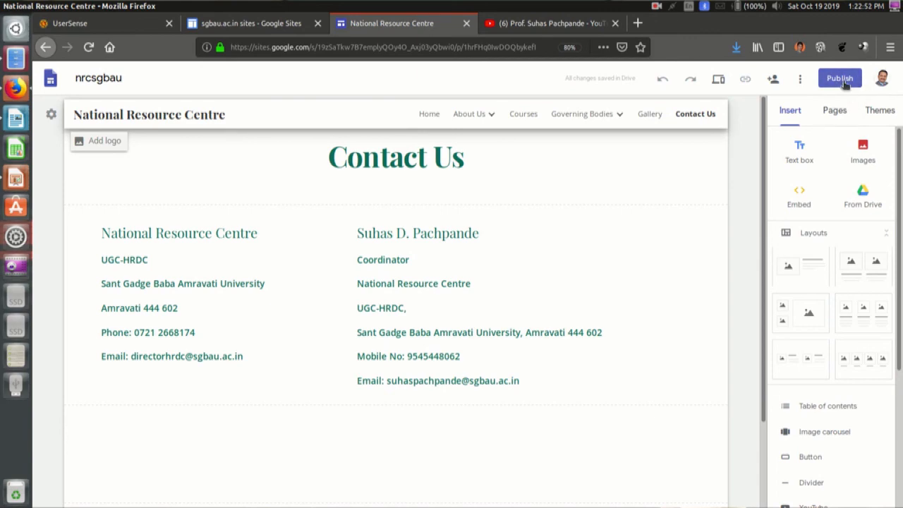
Step: Start publishing the site and set its web address to nrcsgbau
left_click(841, 79)
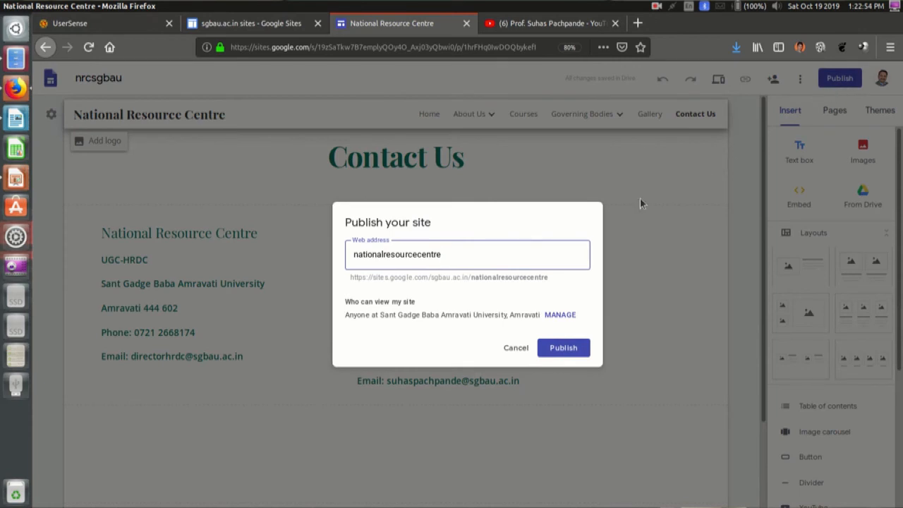
double_click(476, 254)
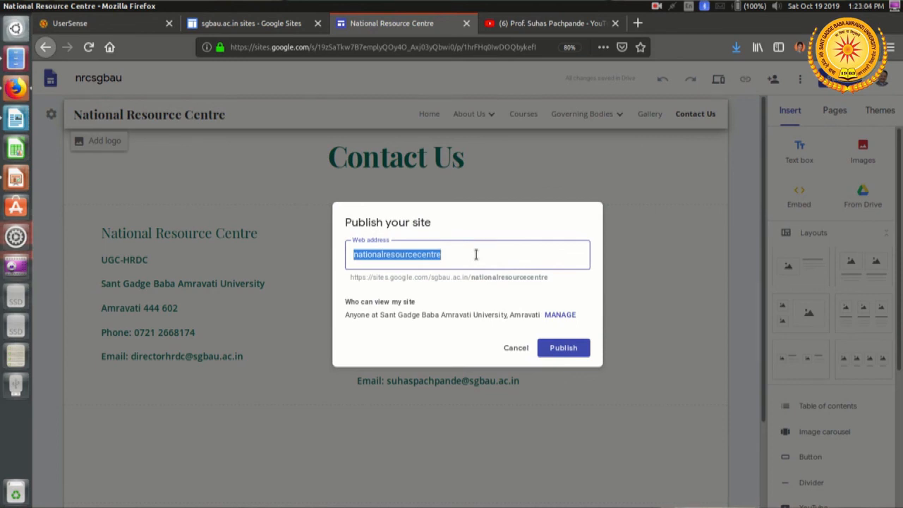
type("nrc")
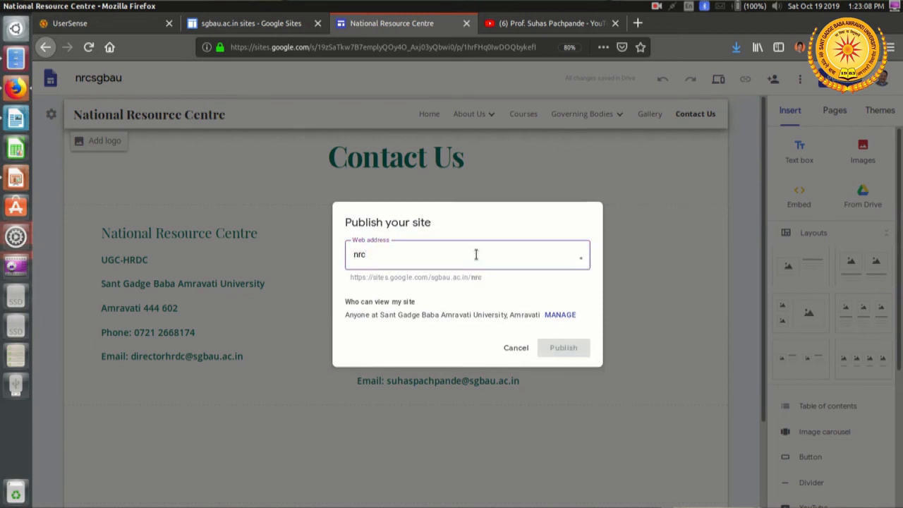
type("sgbau")
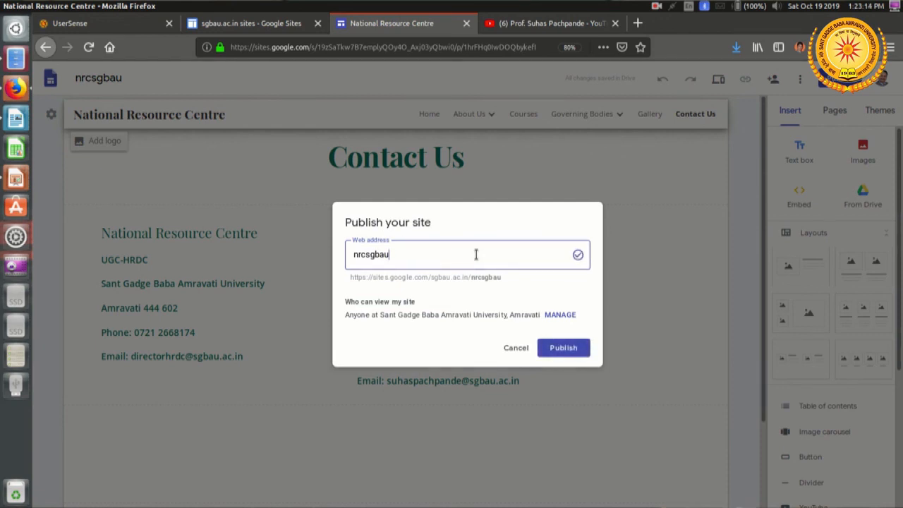
Step: Examine the full web address shown for the site in the publishing dialog
triple_click(441, 277)
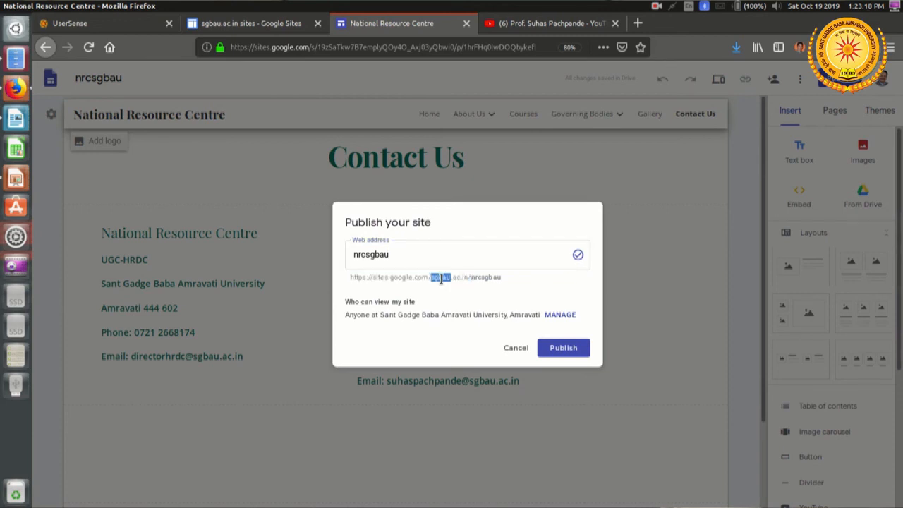
triple_click(441, 277)
left_click(510, 275)
double_click(509, 277)
left_click_drag(350, 277, 514, 282)
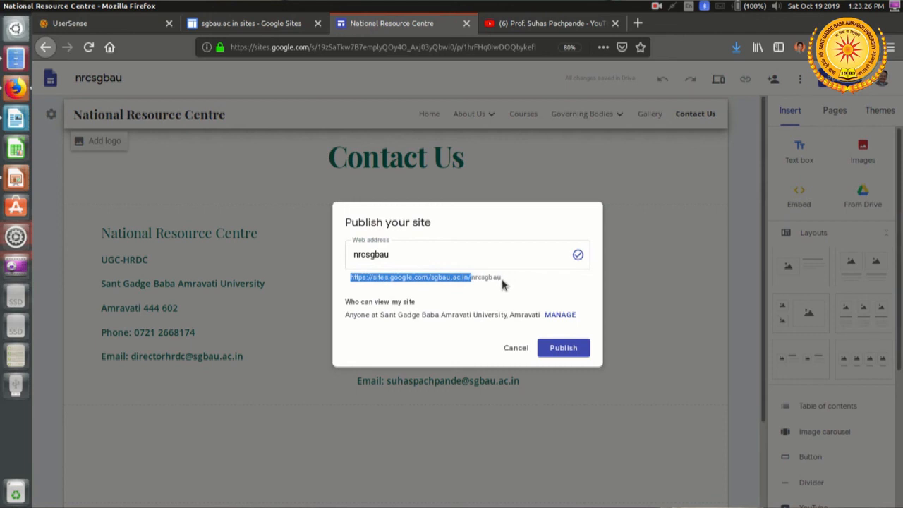
left_click(383, 289)
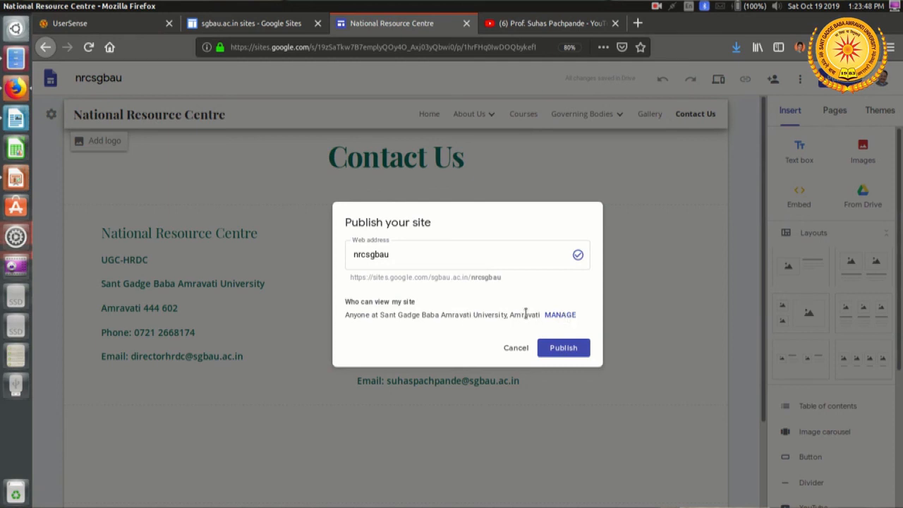
Step: Allow anyone to find and view the published version, and publish the site
left_click(562, 317)
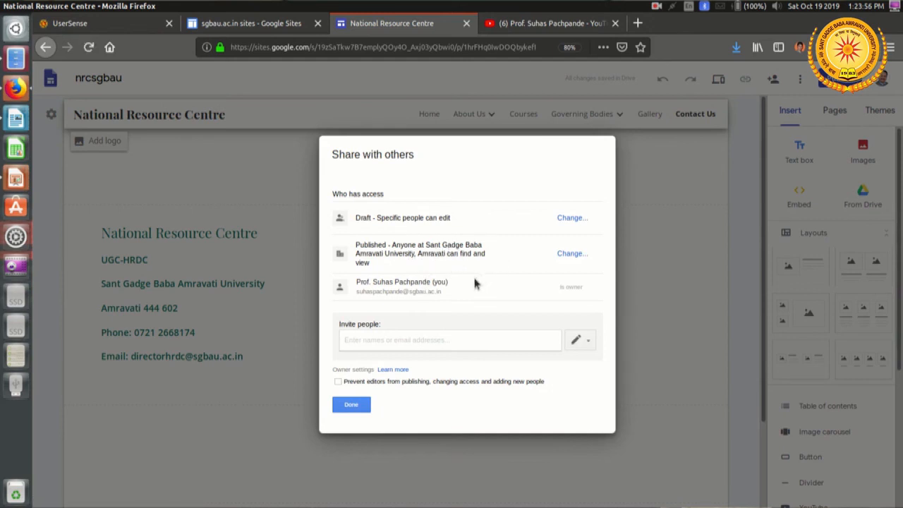
left_click(570, 253)
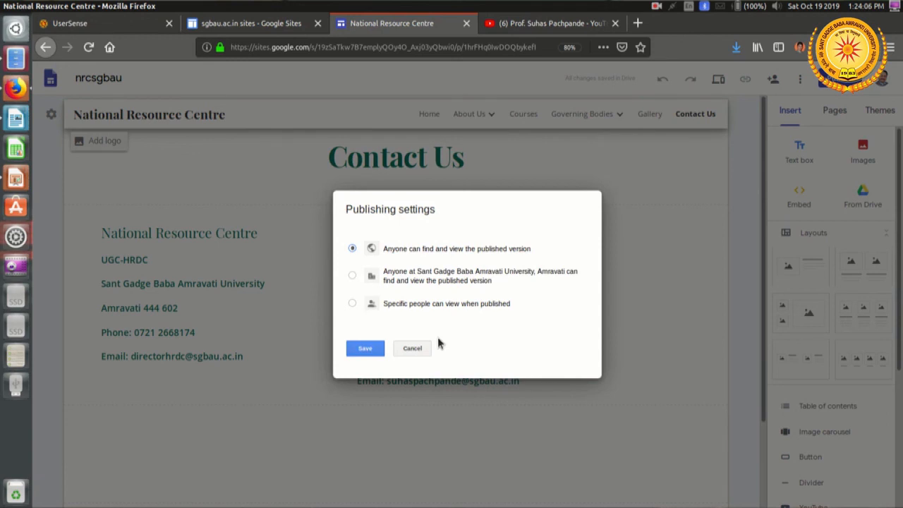
left_click(365, 351)
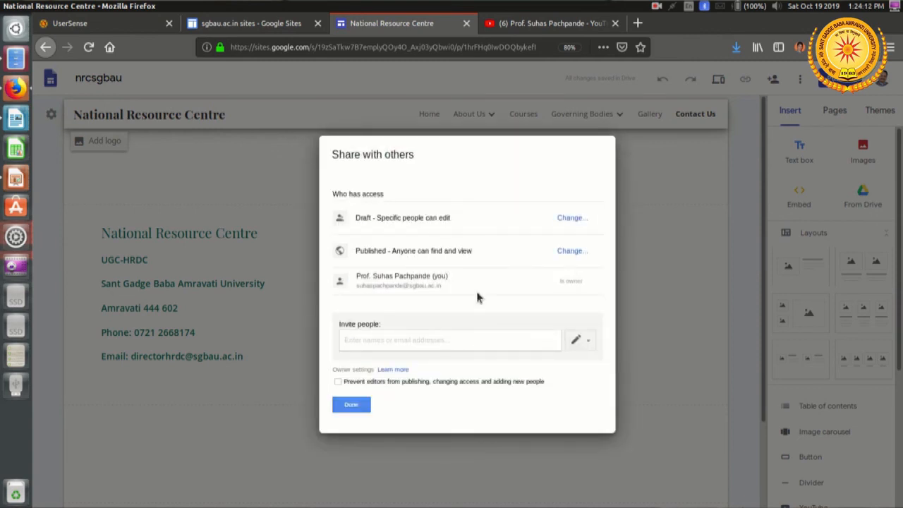
left_click(354, 407)
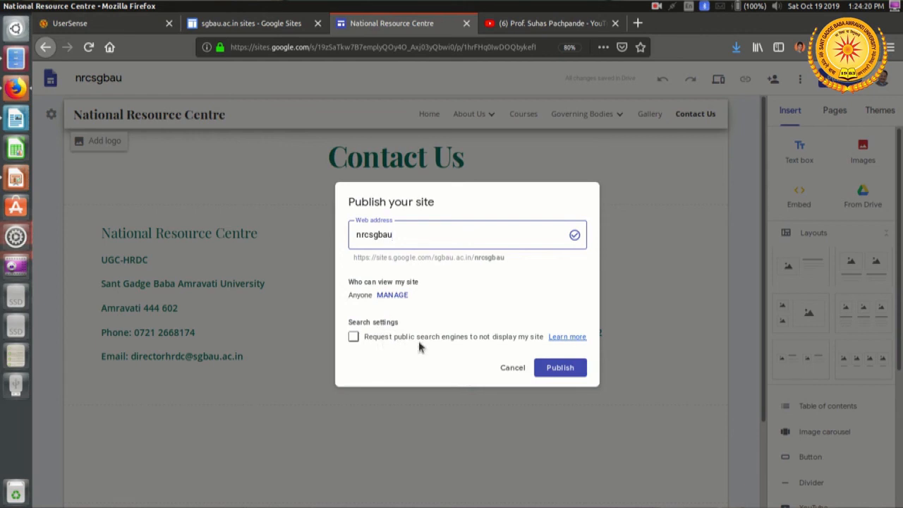
left_click(565, 375)
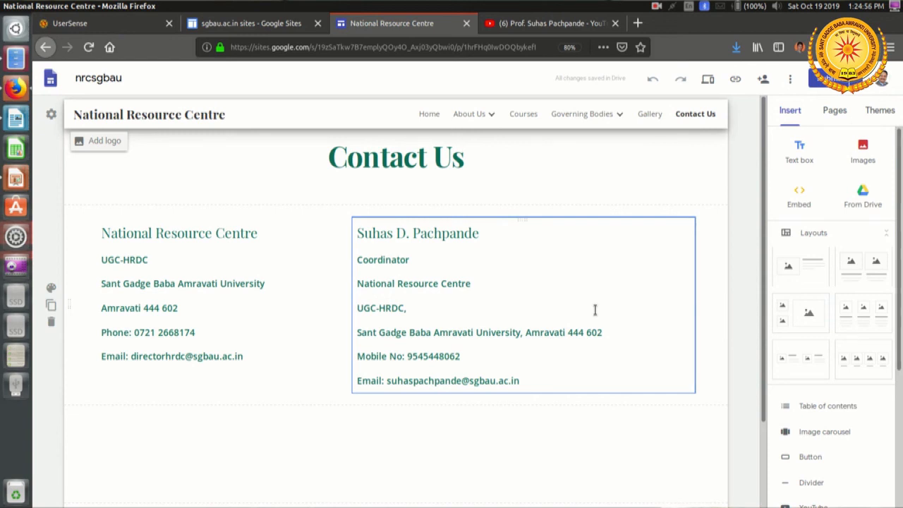
Step: View the published site and go to its Home page
left_click(876, 78)
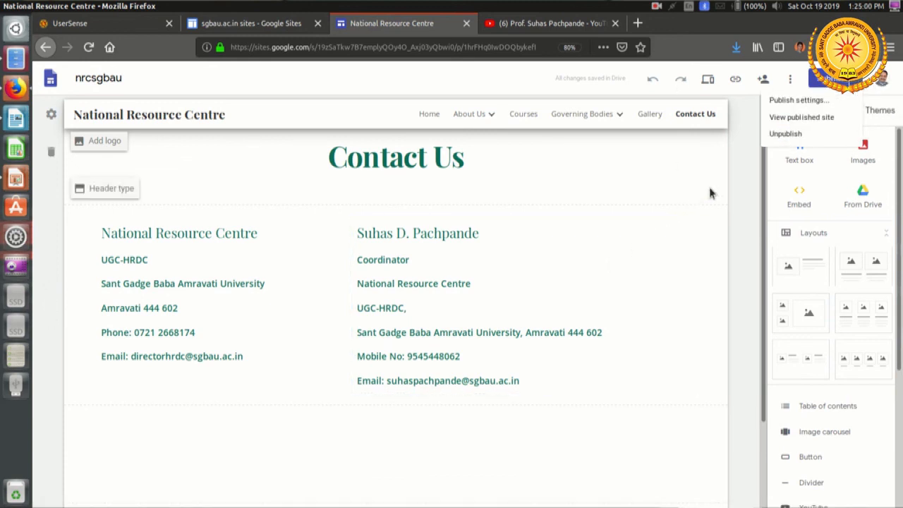
left_click(828, 119)
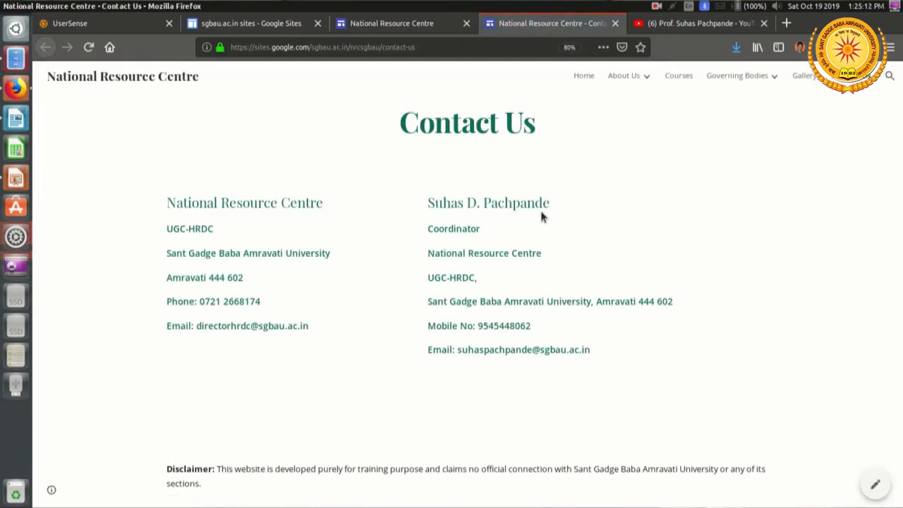
left_click(583, 76)
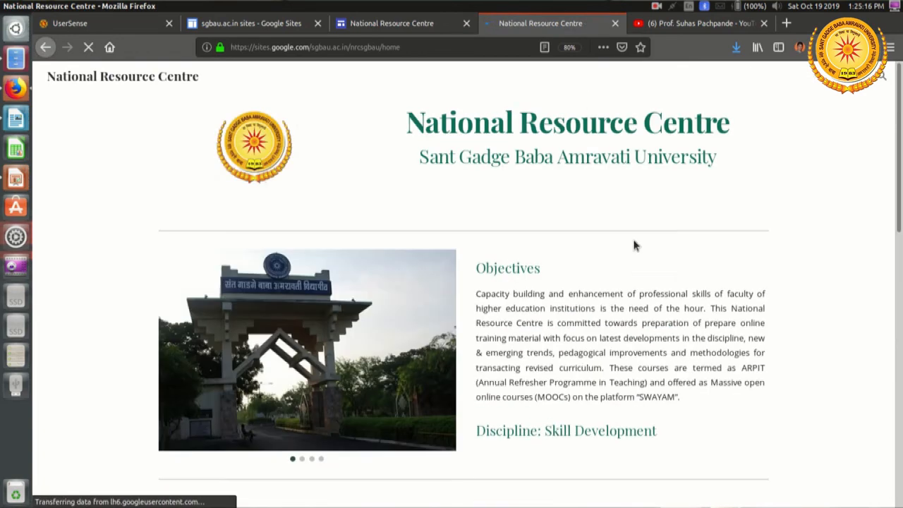
Step: Copy the full web address of the published Home page and glance over the page
left_click(426, 40)
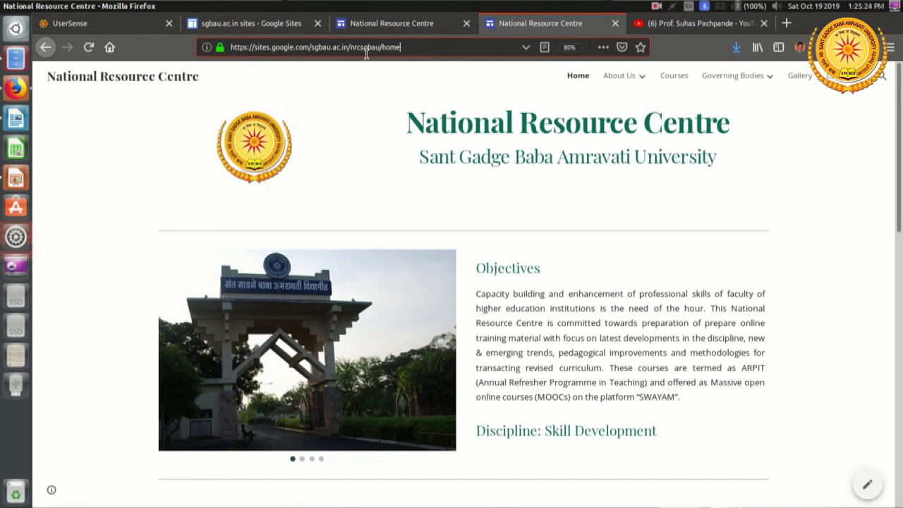
left_click_drag(426, 46, 228, 51)
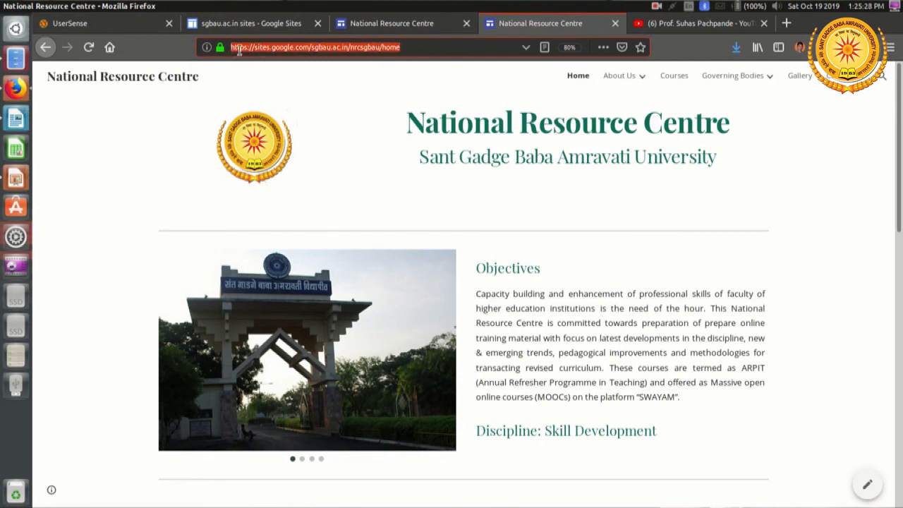
right_click(288, 47)
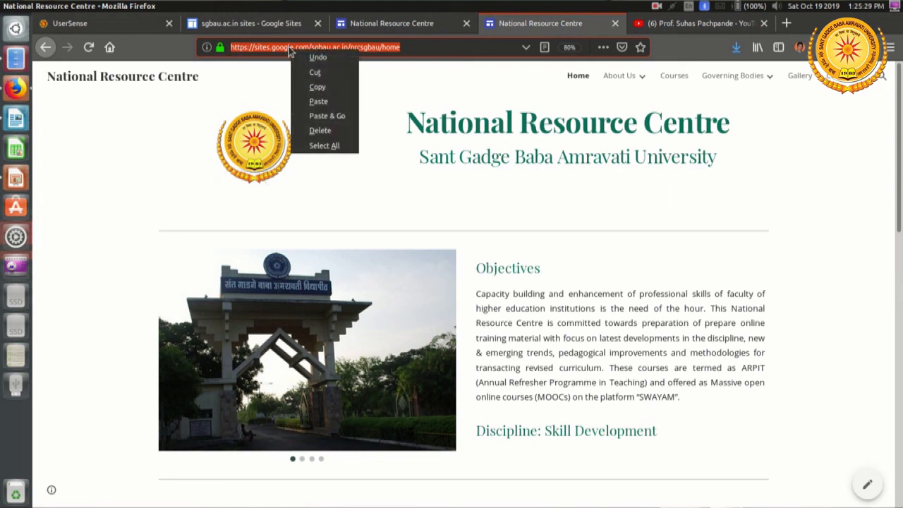
left_click(320, 87)
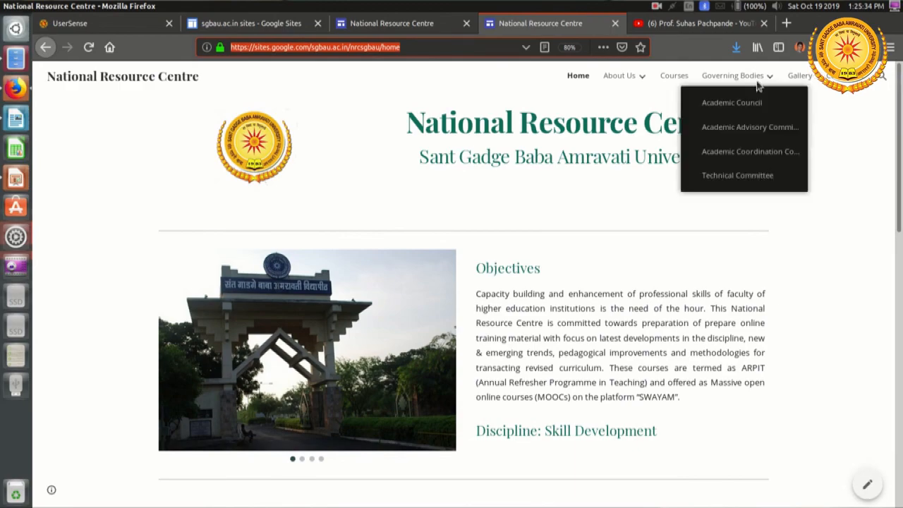
scroll(515, 173, "down", 5)
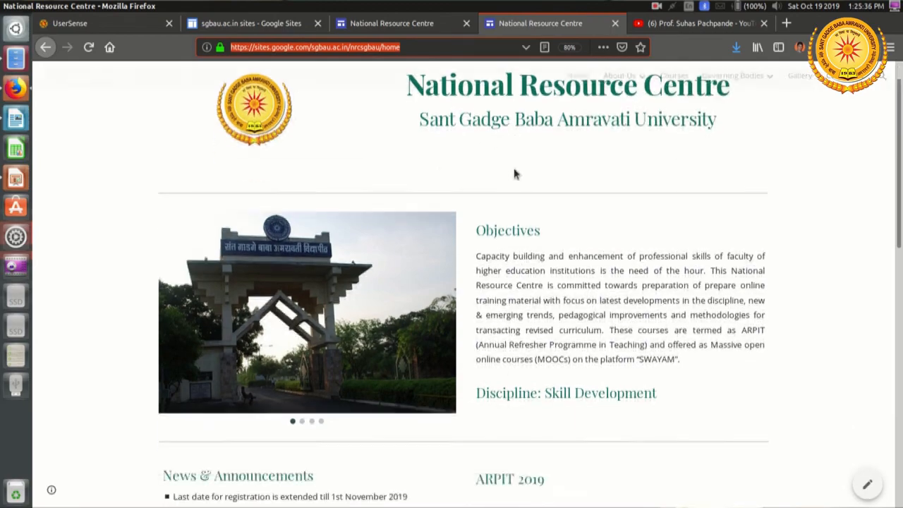
scroll(515, 167, "up", 5)
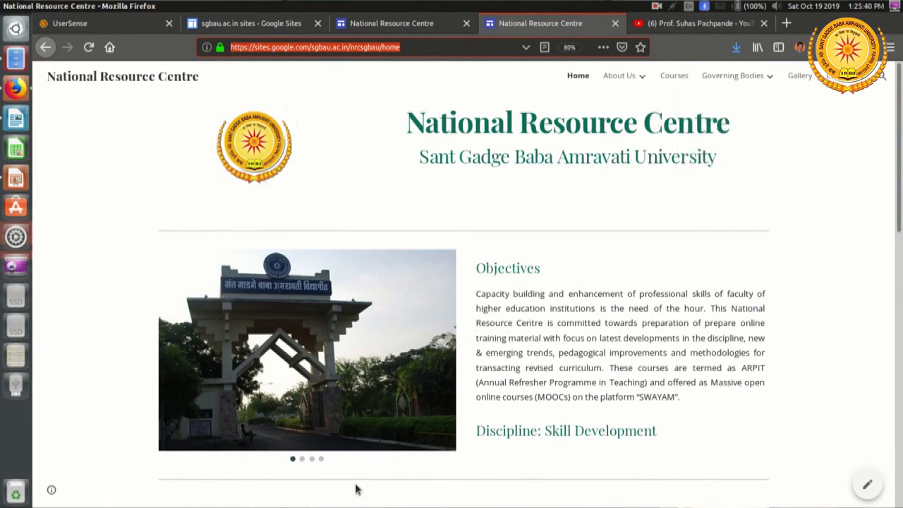
key("super+m")
key("Escape")
right_click(16, 86)
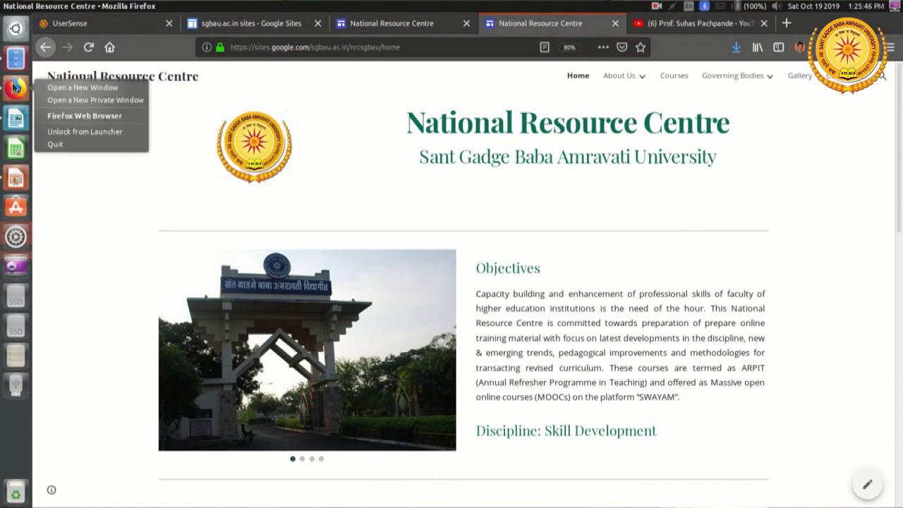
left_click(70, 88)
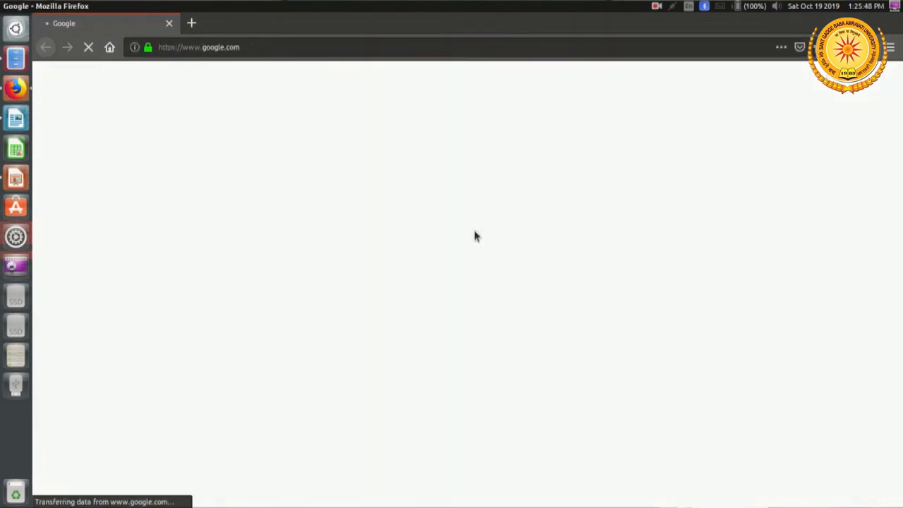
left_click(330, 46)
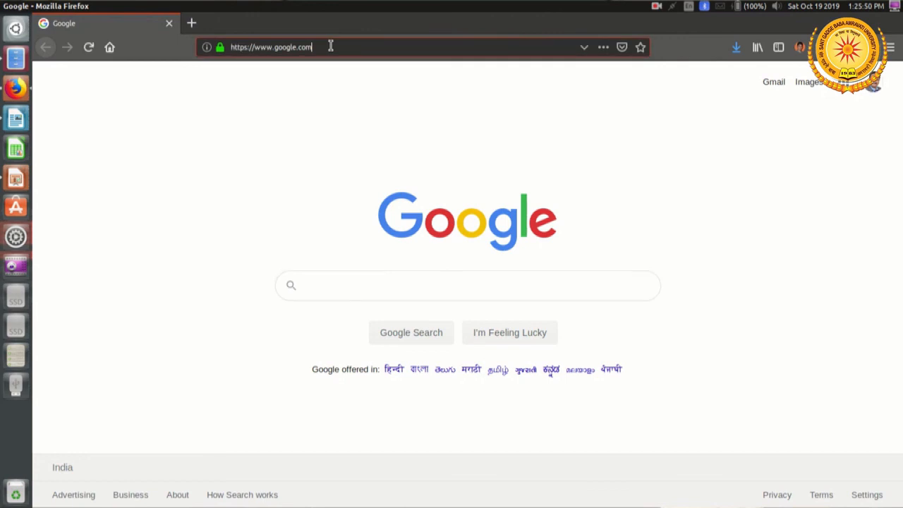
double_click(330, 47)
key("ctrl+v")
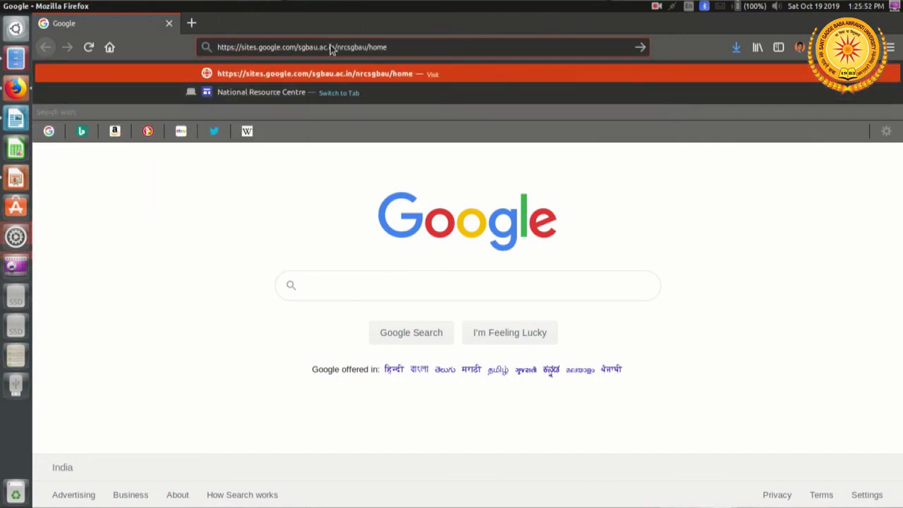
left_click(453, 76)
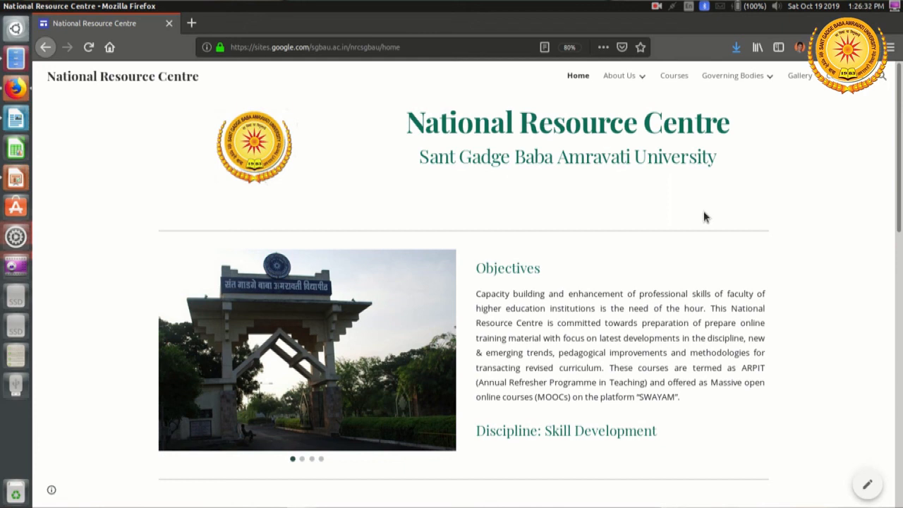
Step: Close the new browser window and the published site, and open the publish options in the site editor
left_click(169, 23)
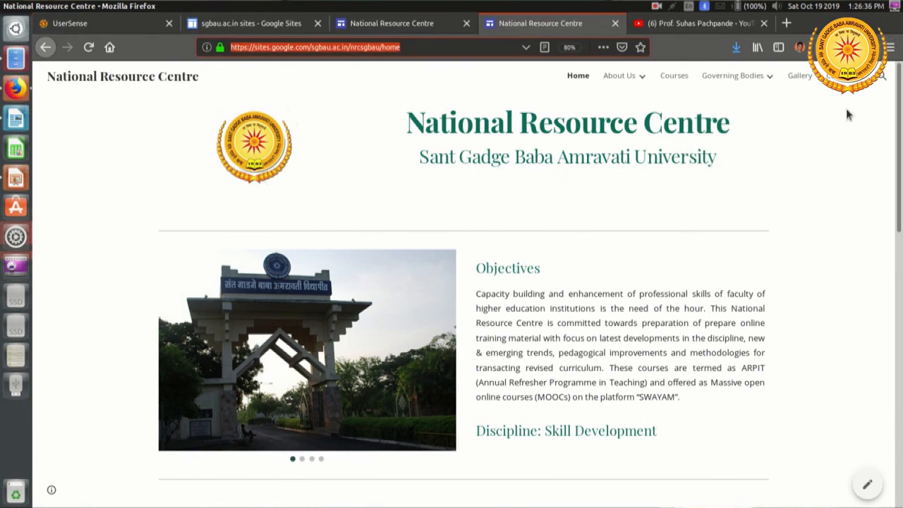
left_click(615, 23)
mouse_move(591, 114)
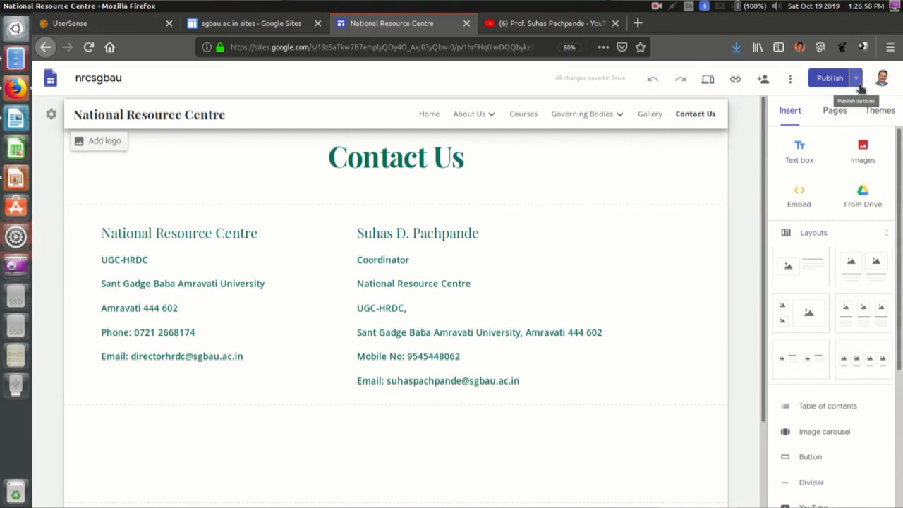
left_click(856, 83)
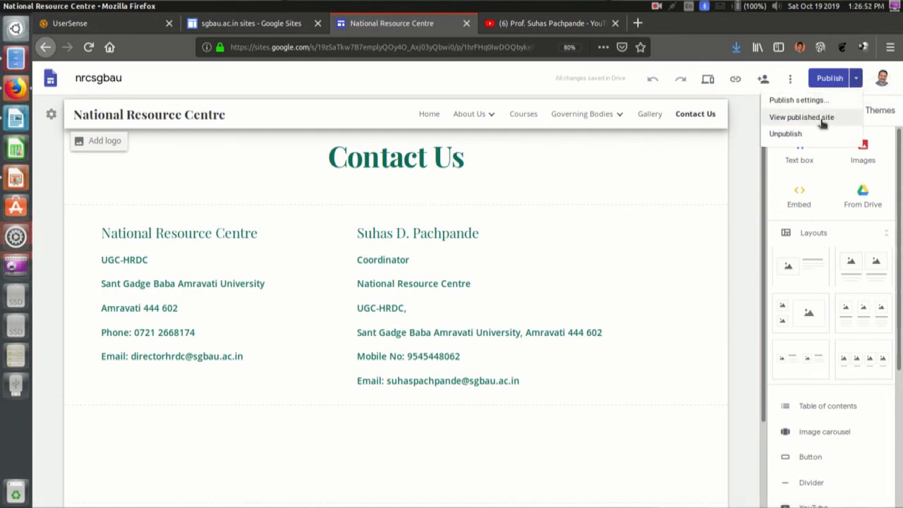